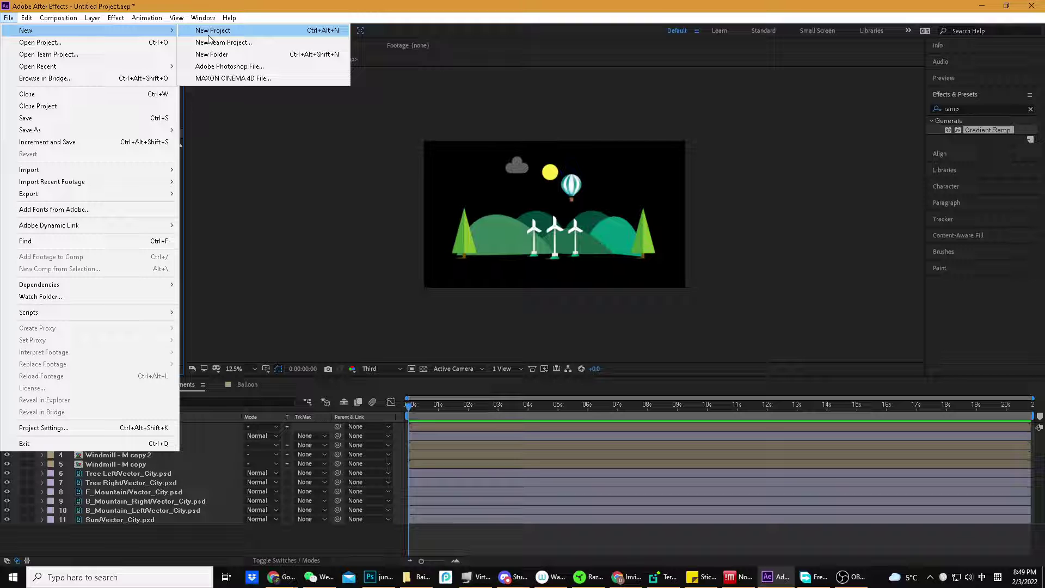
# Start a new project, discarding the unsaved changes to the current one
pyautogui.click(209, 34)
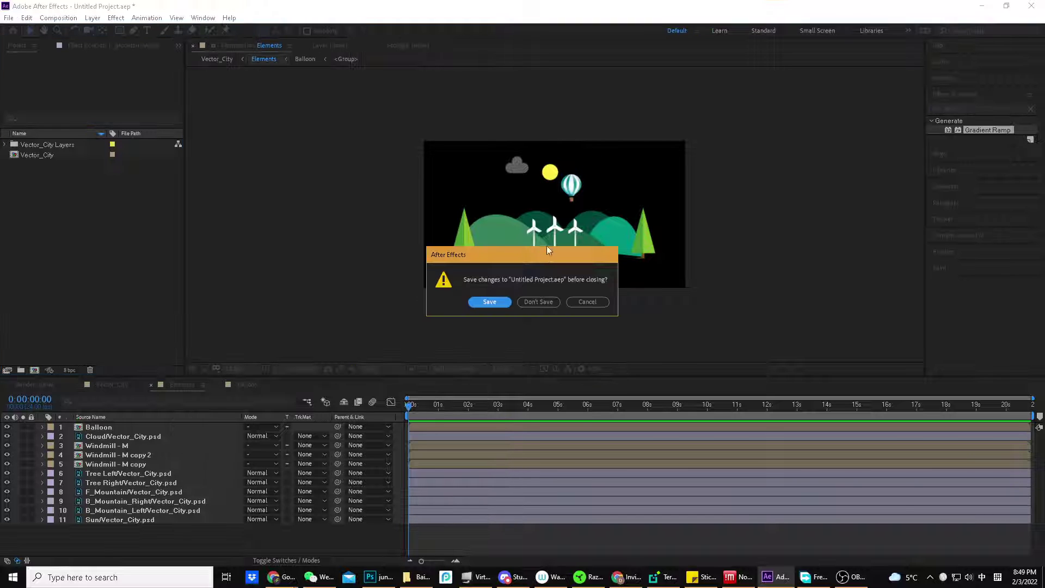
pyautogui.click(540, 301)
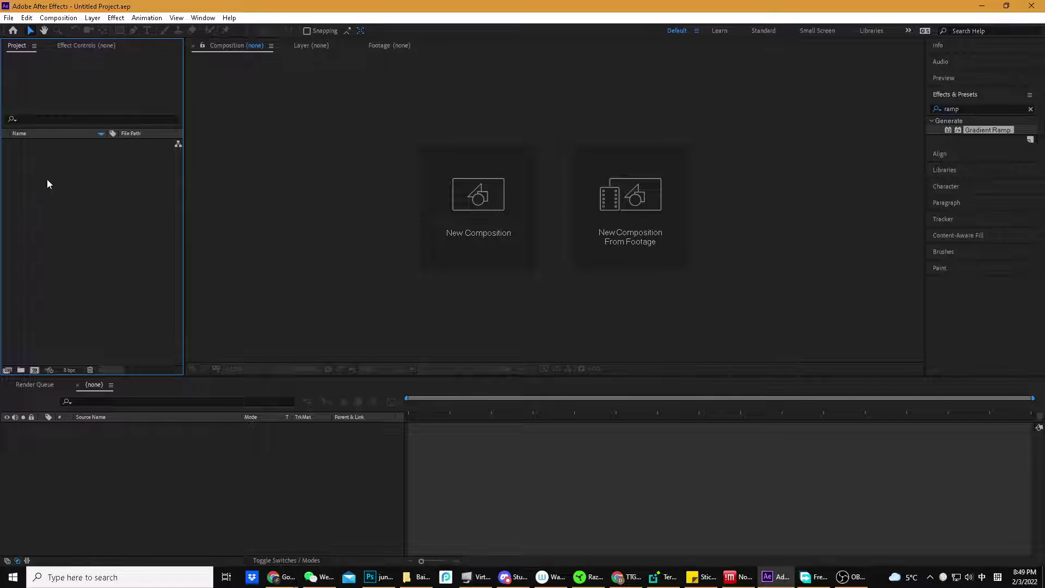
# Import Vector_City.psd as Composition - Retain Layer Sizes with editable layer styles
pyautogui.click(9, 17)
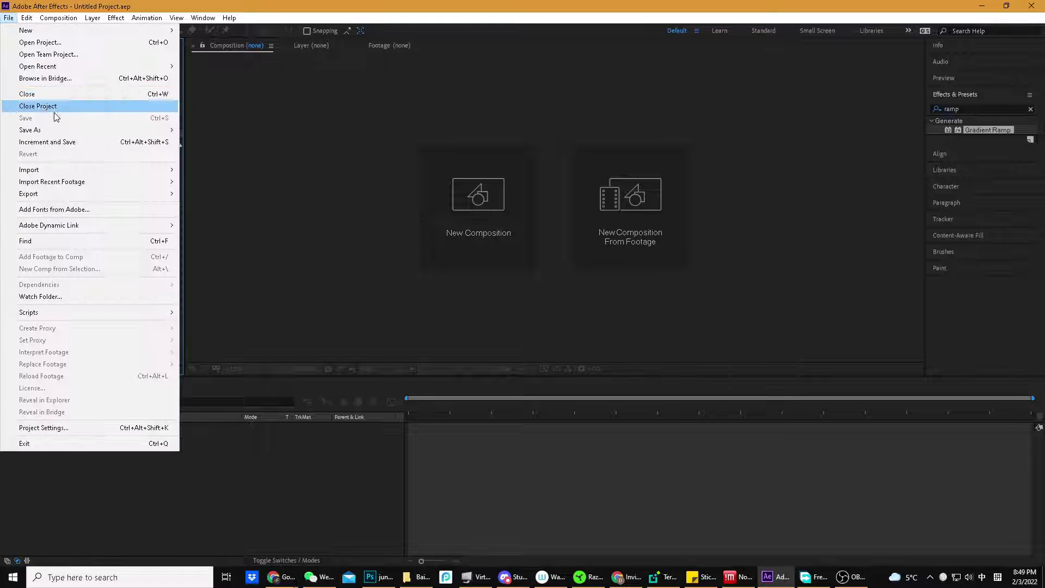
pyautogui.moveTo(65, 170)
pyautogui.click(196, 169)
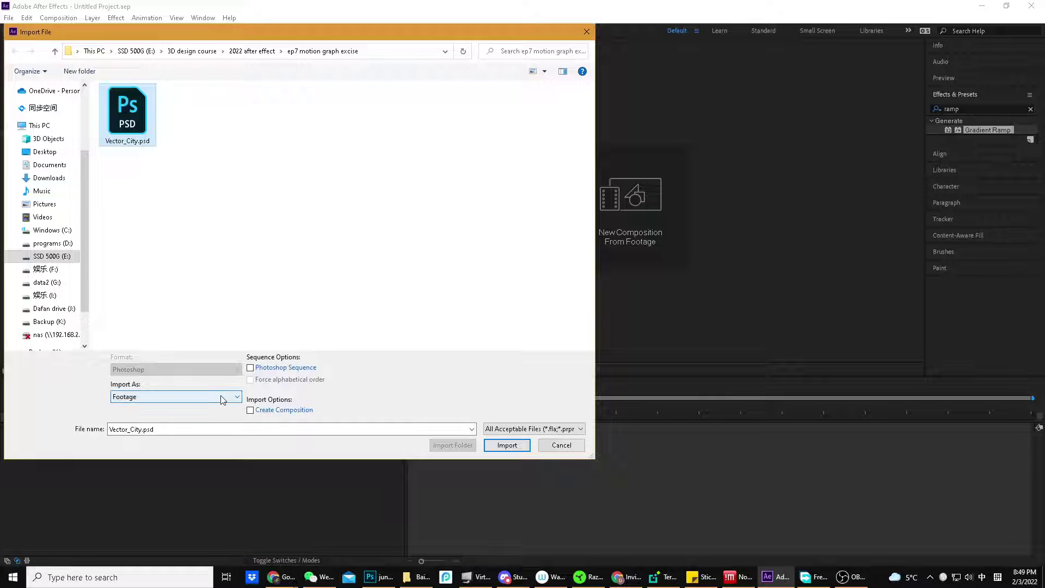
pyautogui.click(174, 396)
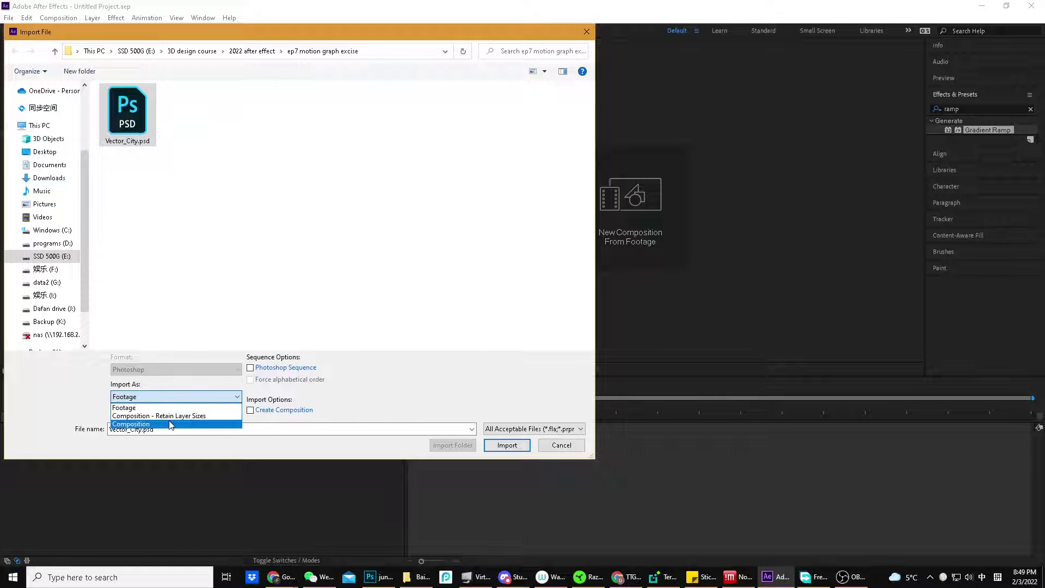
pyautogui.click(176, 415)
pyautogui.click(507, 446)
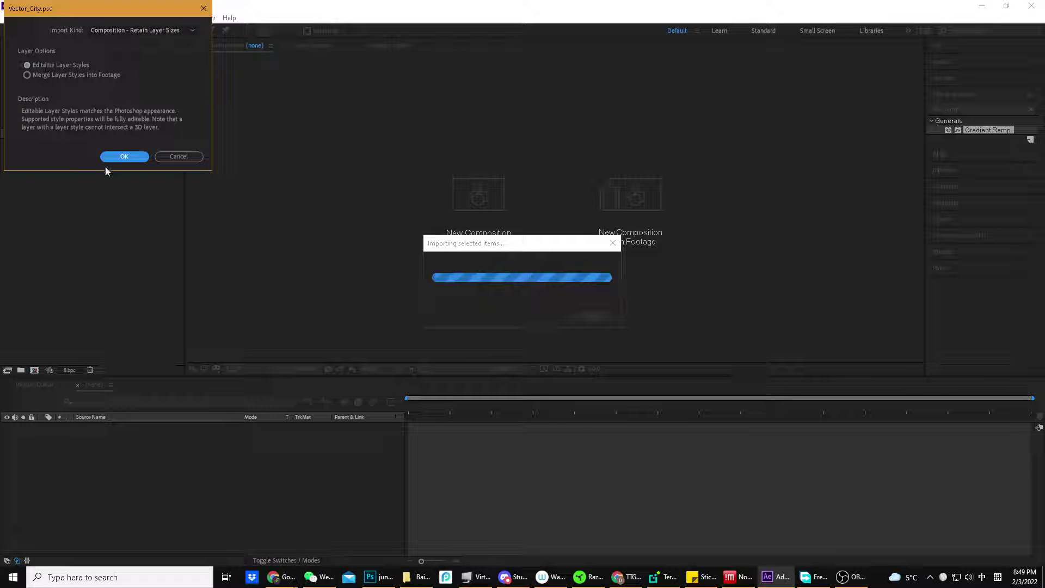
pyautogui.click(127, 157)
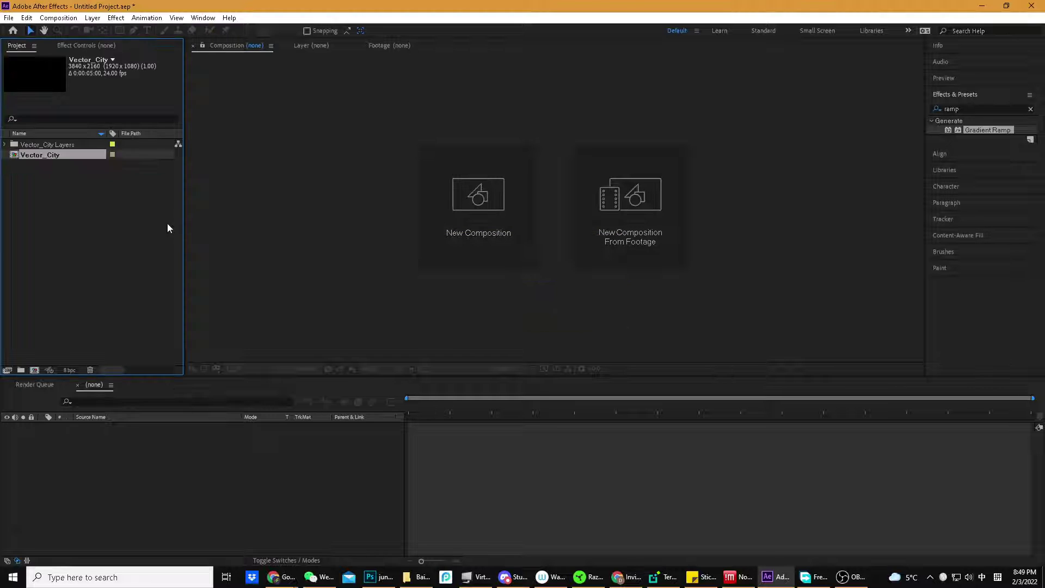
# Examine the imported Vector_City composition and the contents of the Vector_City Layers folder in the project
pyautogui.click(23, 164)
pyautogui.click(23, 155)
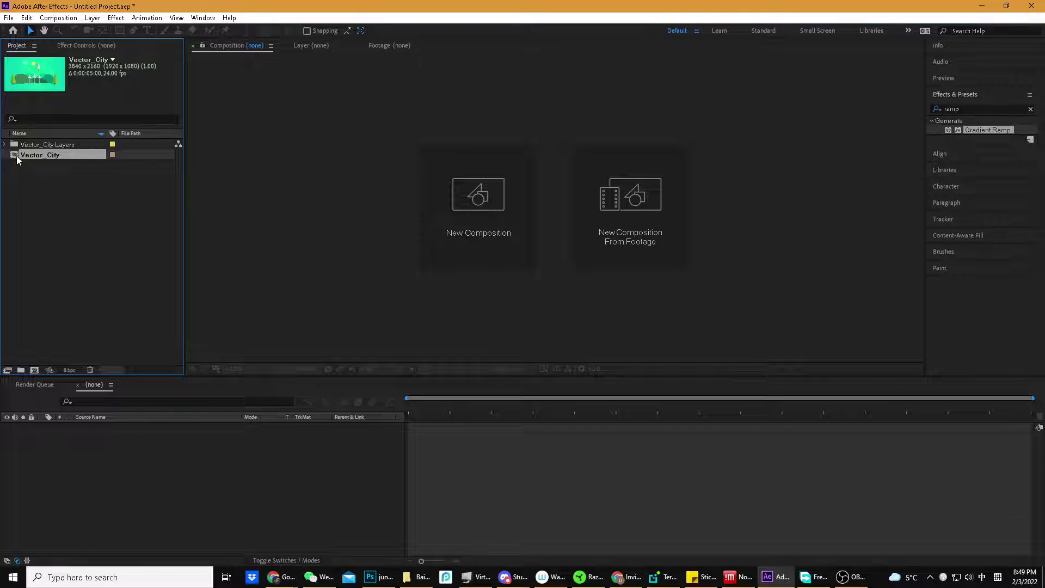
pyautogui.click(17, 146)
pyautogui.click(10, 145)
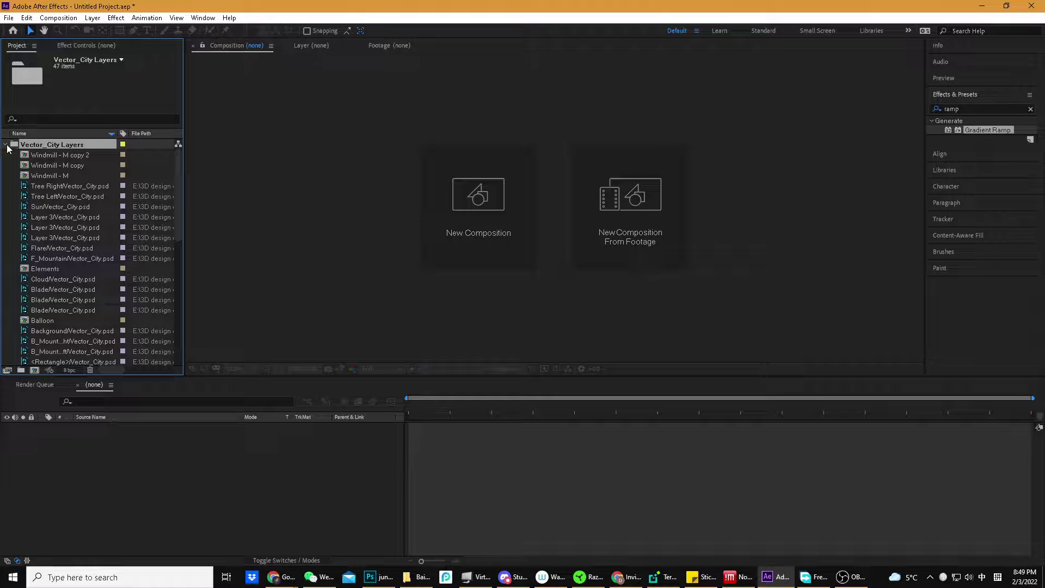
pyautogui.click(6, 145)
pyautogui.click(24, 165)
pyautogui.click(15, 156)
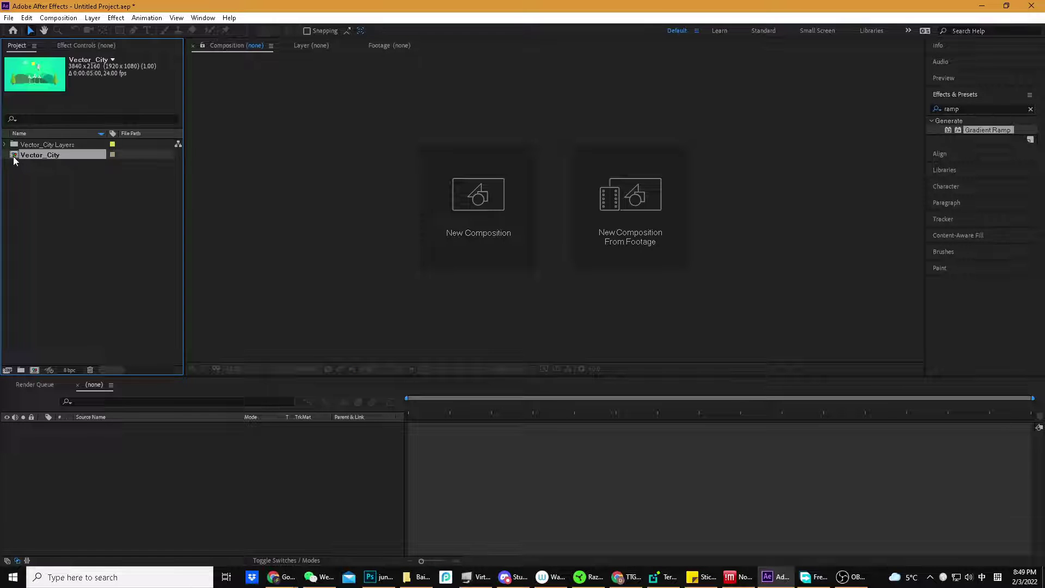
pyautogui.click(21, 165)
pyautogui.click(14, 157)
pyautogui.click(22, 173)
# Open the Vector_City composition and examine its Elements, Flare and Background layers, checking them in isolation
pyautogui.doubleClick(16, 156)
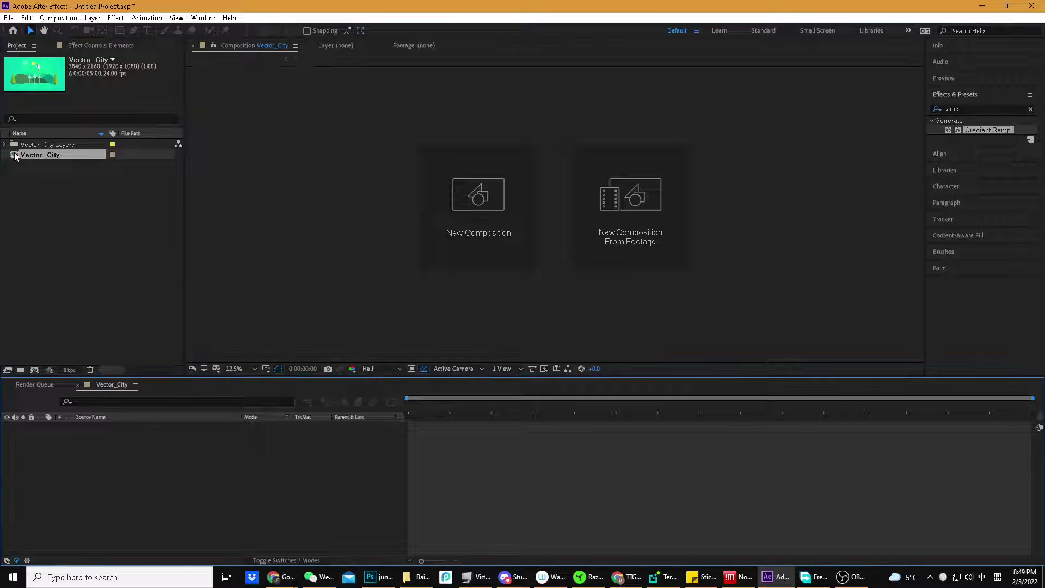
pyautogui.click(177, 479)
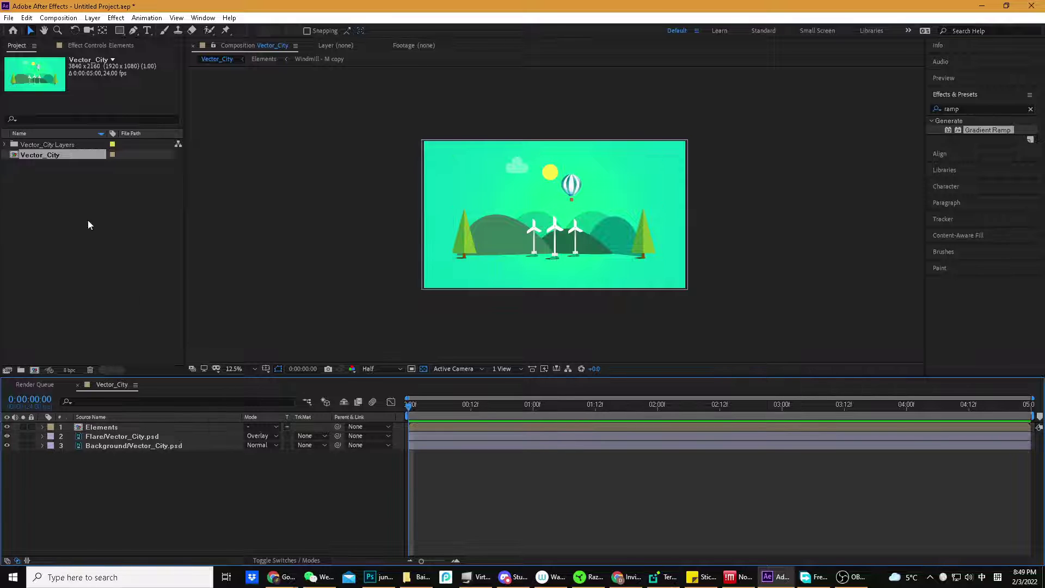
pyautogui.click(138, 446)
pyautogui.click(120, 433)
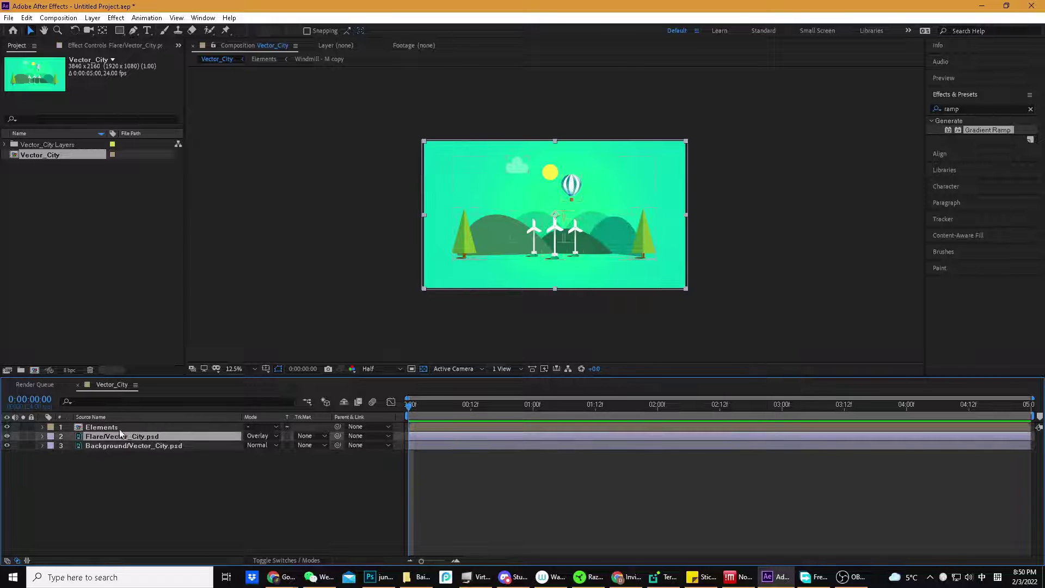
pyautogui.click(116, 427)
pyautogui.click(131, 450)
pyautogui.click(125, 439)
pyautogui.keyDown('shift'); pyautogui.click(128, 444); pyautogui.keyUp('shift')
pyautogui.click(24, 437)
pyautogui.click(24, 436)
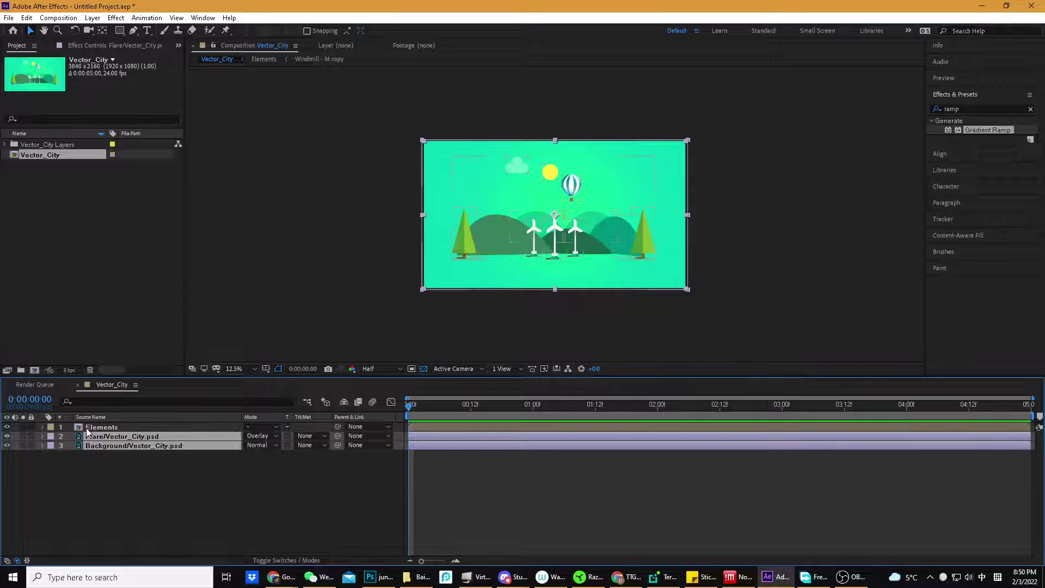
pyautogui.click(69, 429)
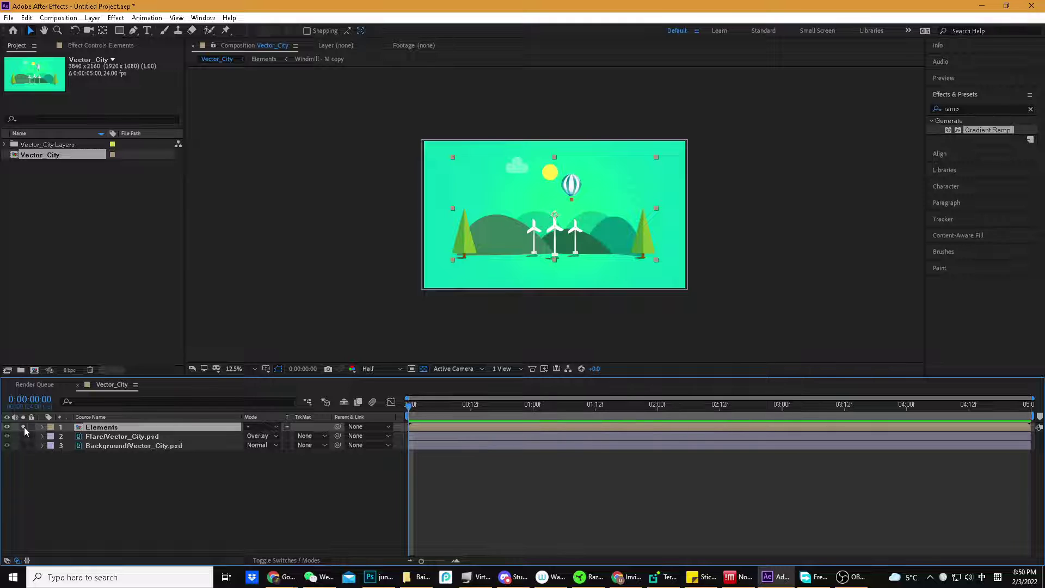
pyautogui.click(24, 427)
pyautogui.click(23, 427)
pyautogui.keyDown('ctrl'); pyautogui.click(73, 430); pyautogui.keyUp('ctrl')
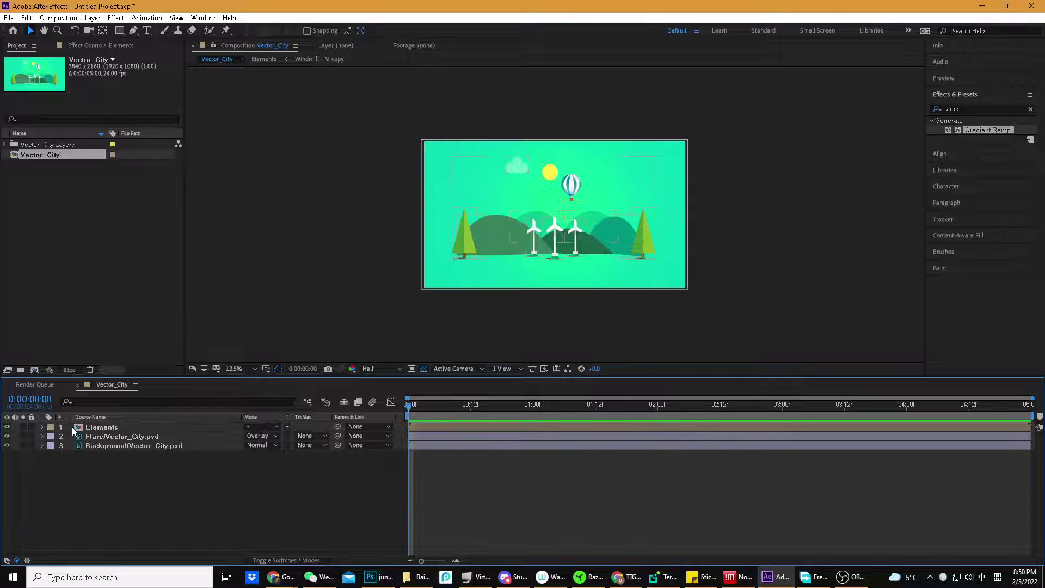
# Open the nested Elements composition and examine its balloon, cloud, windmill, tree, mountain and sun layers one by one
pyautogui.doubleClick(81, 427)
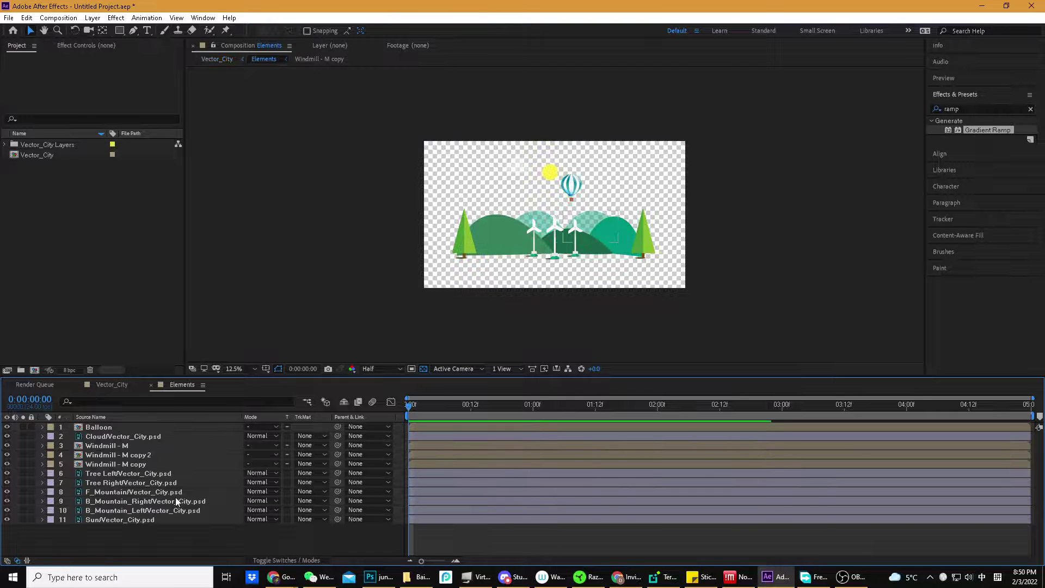
pyautogui.click(116, 510)
pyautogui.click(113, 518)
pyautogui.click(112, 511)
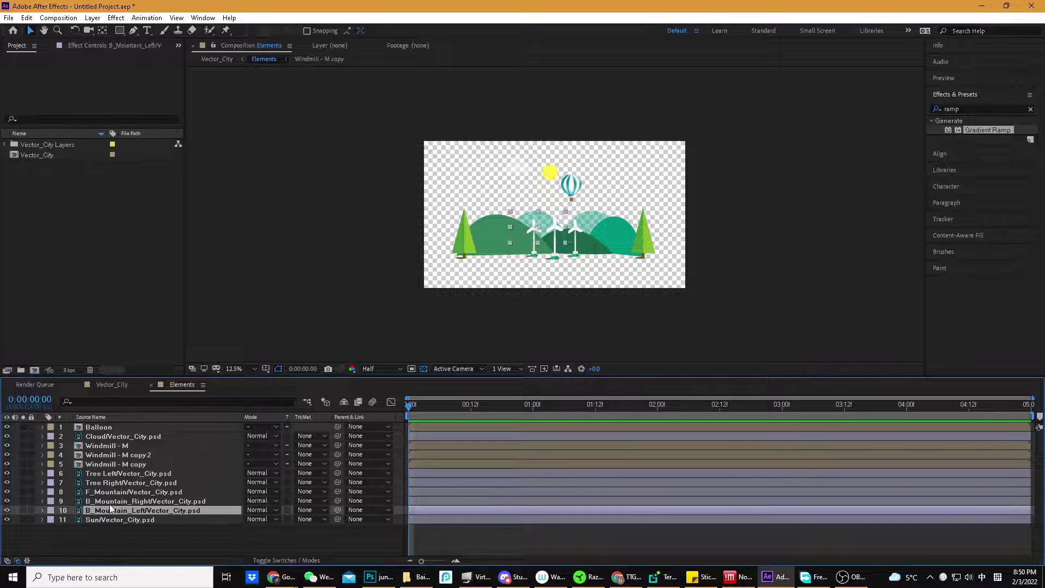
pyautogui.click(111, 501)
pyautogui.click(111, 492)
pyautogui.click(108, 482)
pyautogui.click(108, 473)
pyautogui.click(106, 455)
pyautogui.click(106, 436)
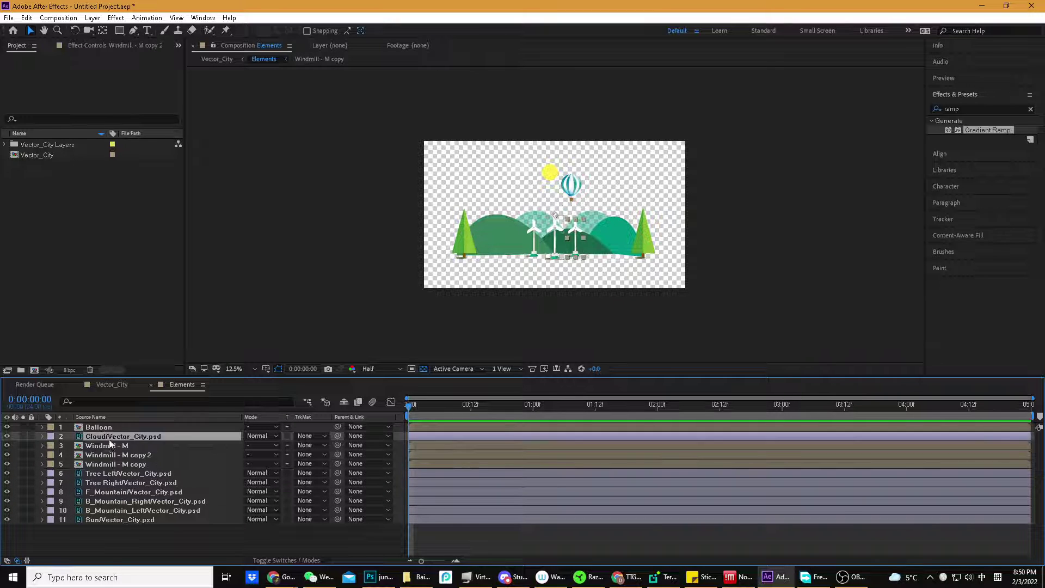
pyautogui.click(105, 427)
pyautogui.click(105, 446)
pyautogui.click(104, 463)
pyautogui.click(103, 482)
pyautogui.click(103, 491)
pyautogui.click(104, 510)
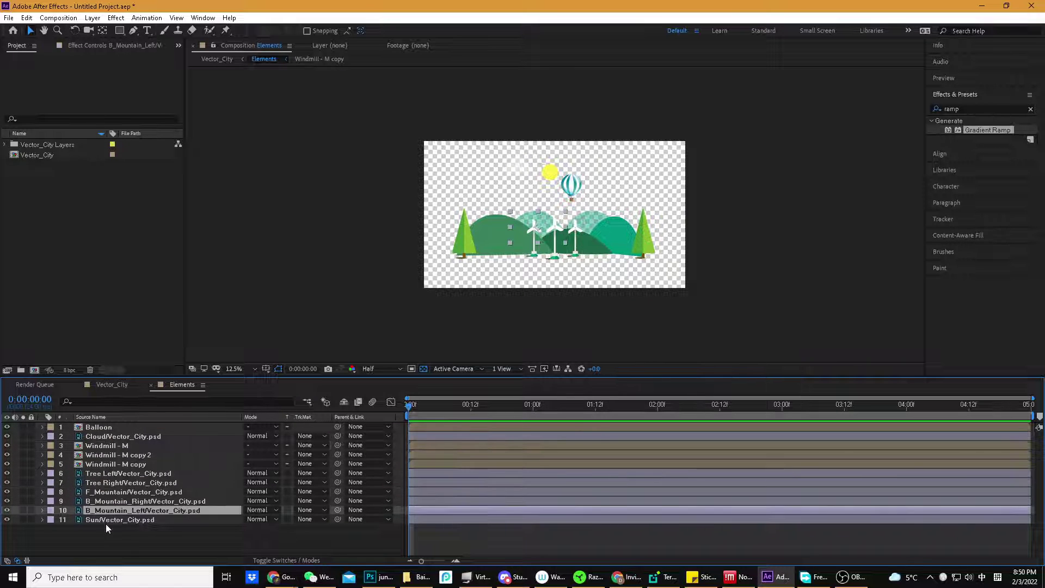
pyautogui.click(105, 519)
pyautogui.click(160, 546)
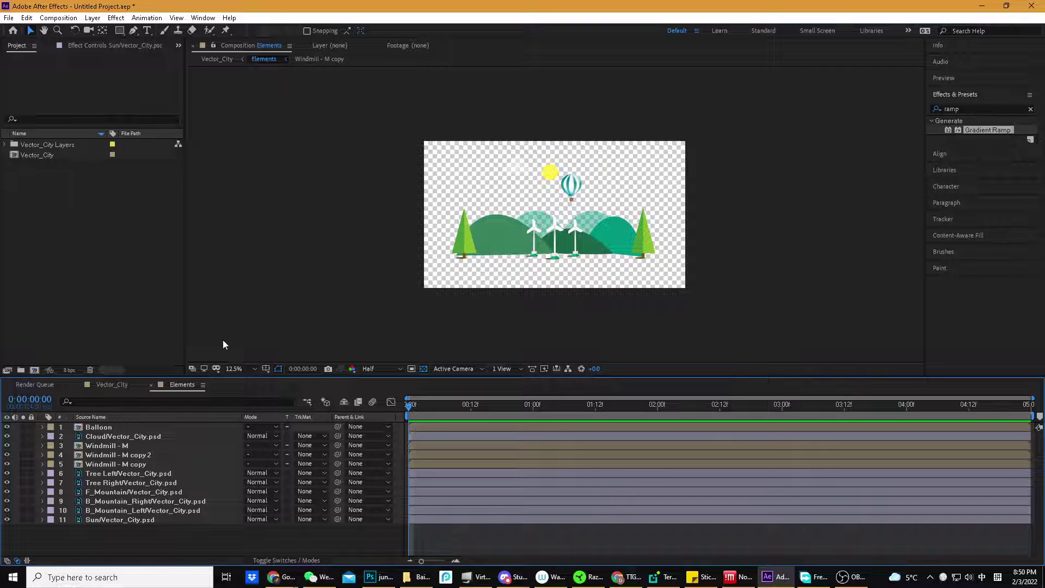
pyautogui.click(171, 298)
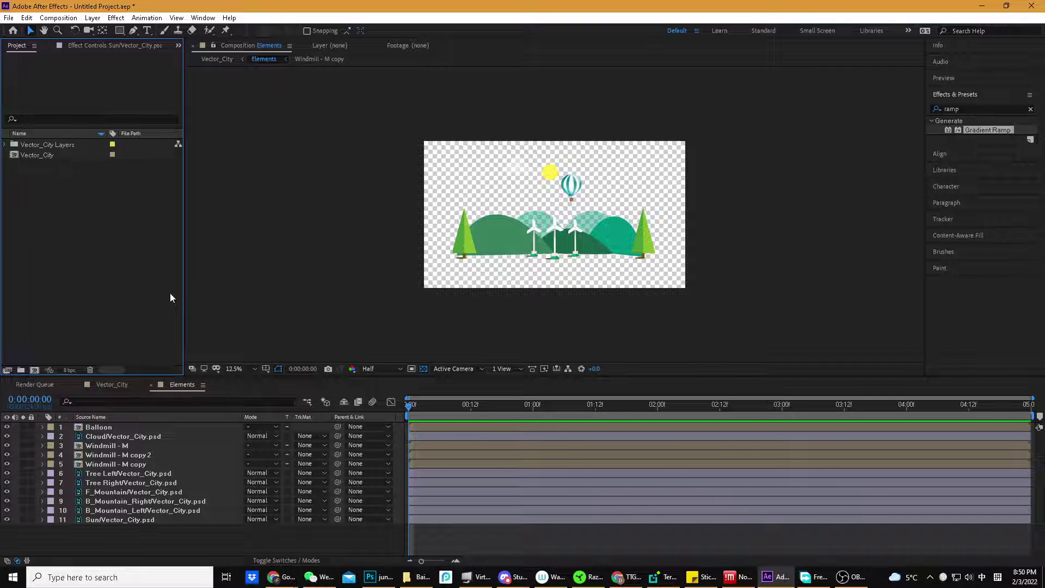
pyautogui.click(59, 17)
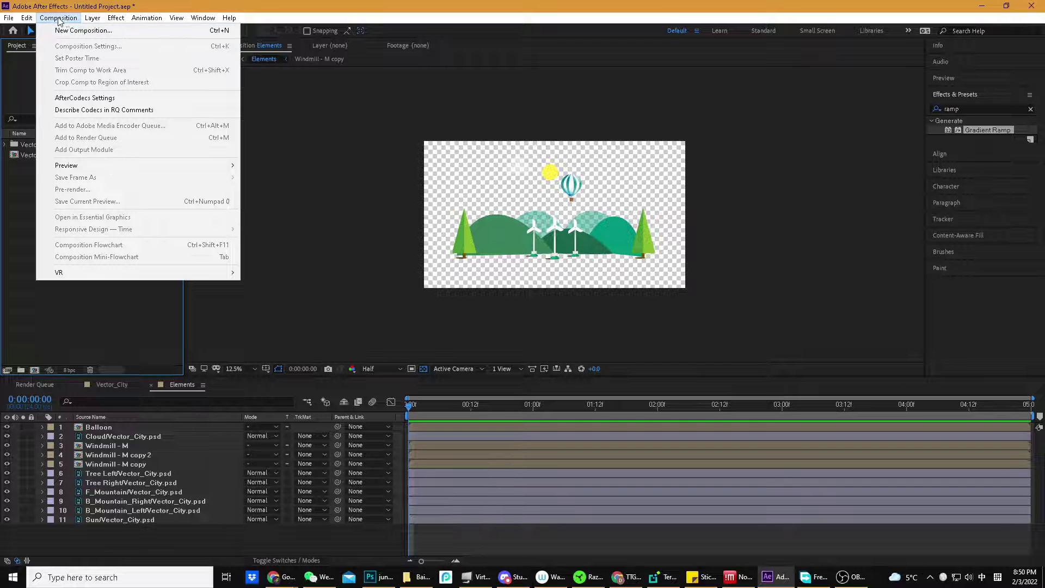
pyautogui.click(215, 537)
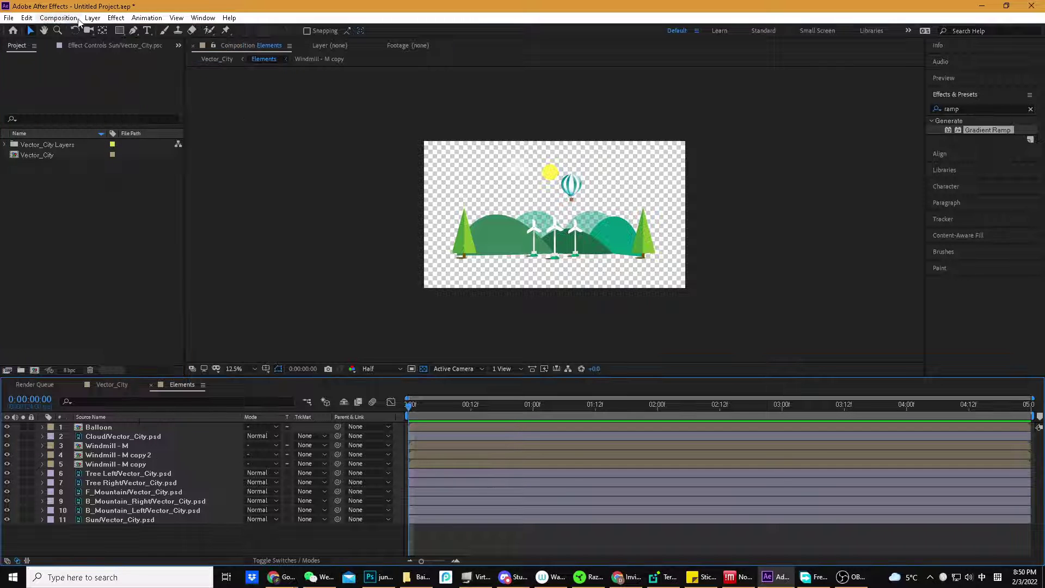
pyautogui.click(58, 17)
# Go back to the parent Vector_City composition through the composition mini-flowchart
pyautogui.click(331, 224)
pyautogui.press('Tab')
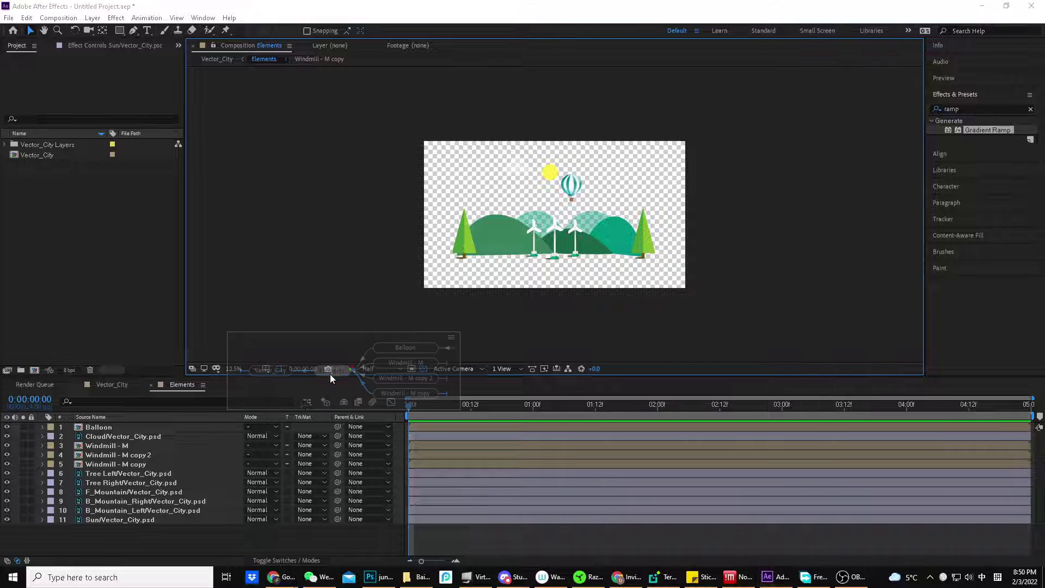
pyautogui.click(259, 370)
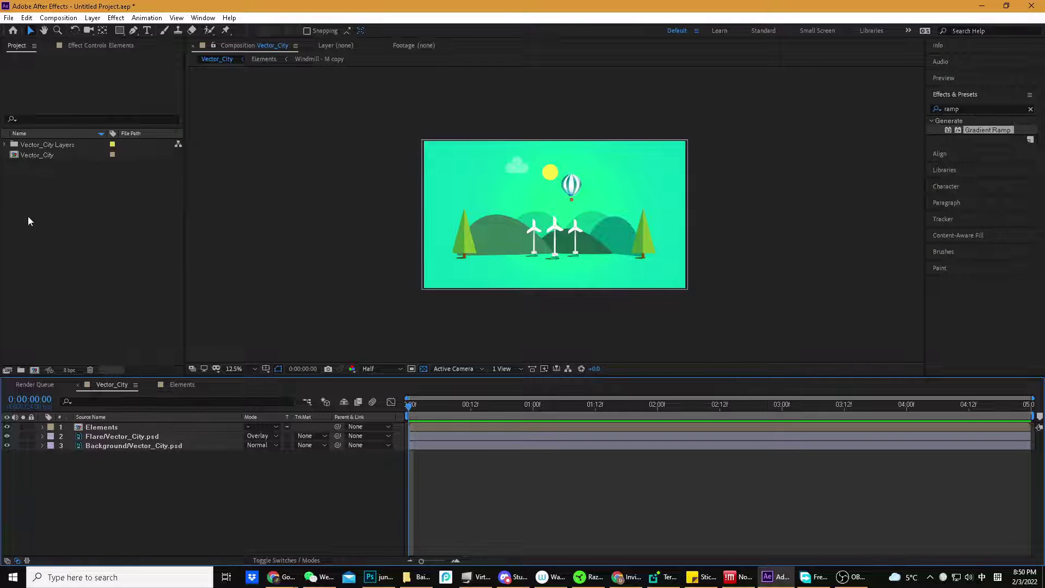
# Try to change the duration of the Vector_City composition in its composition settings
pyautogui.click(38, 227)
pyautogui.click(69, 18)
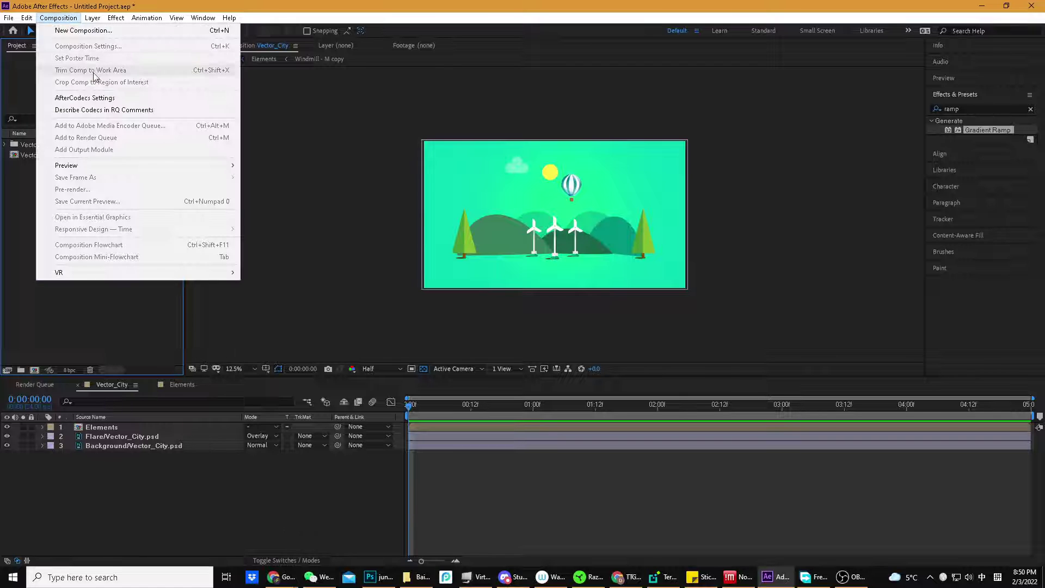
pyautogui.click(164, 442)
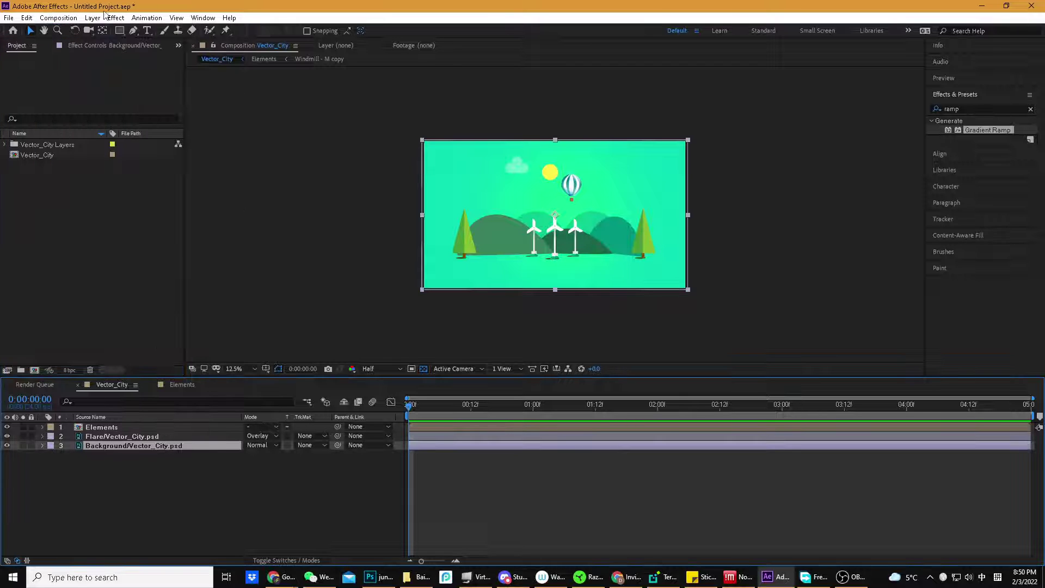
pyautogui.click(59, 18)
pyautogui.click(88, 46)
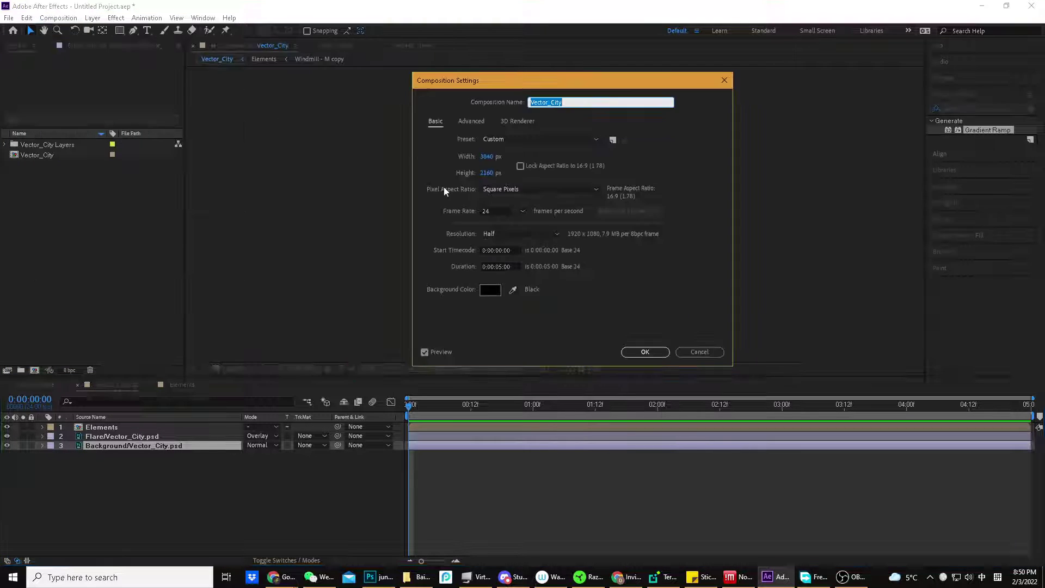
pyautogui.click(496, 267)
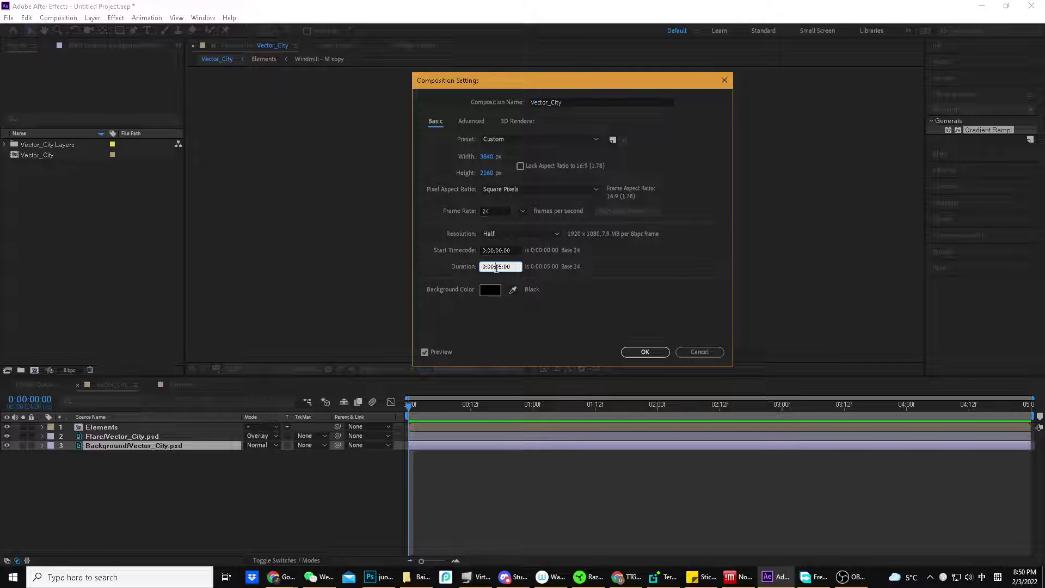
pyautogui.write('0')
pyautogui.click(657, 349)
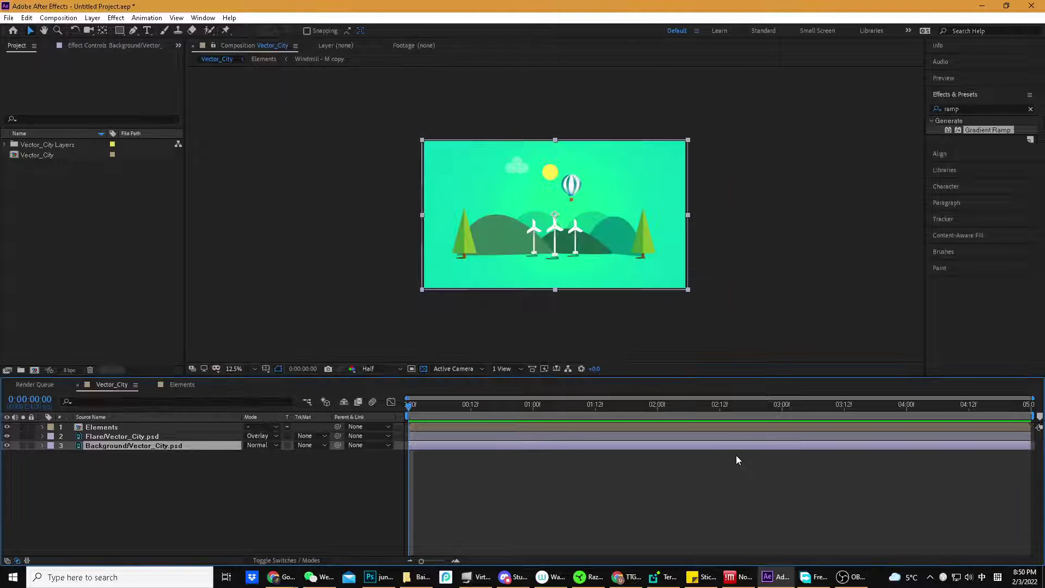
# Scrub the Vector_City timeline towards its end to check how long the composition runs
pyautogui.click(984, 405)
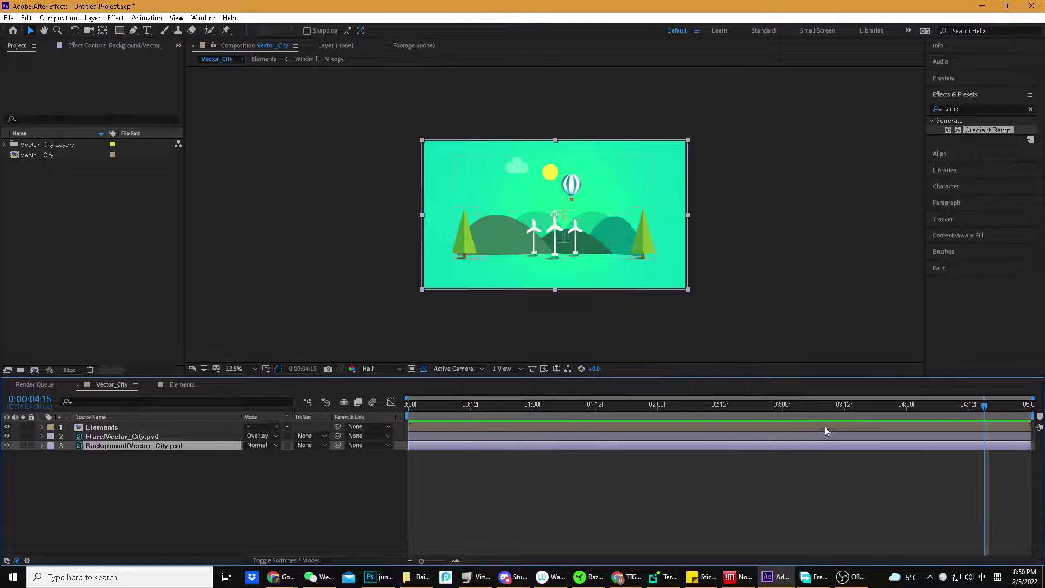
pyautogui.scroll(5, 843, 428)
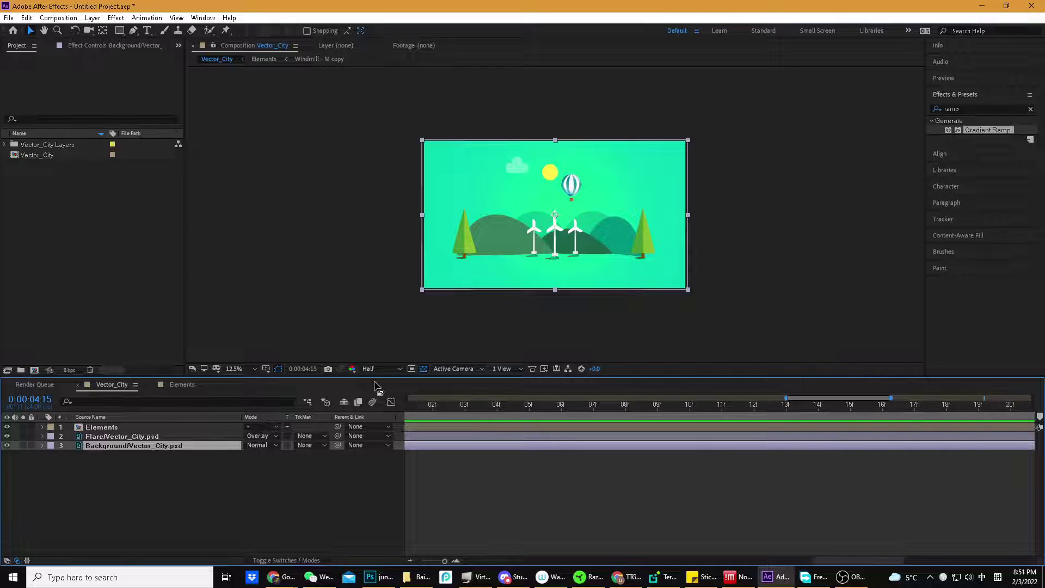
pyautogui.click(34, 400)
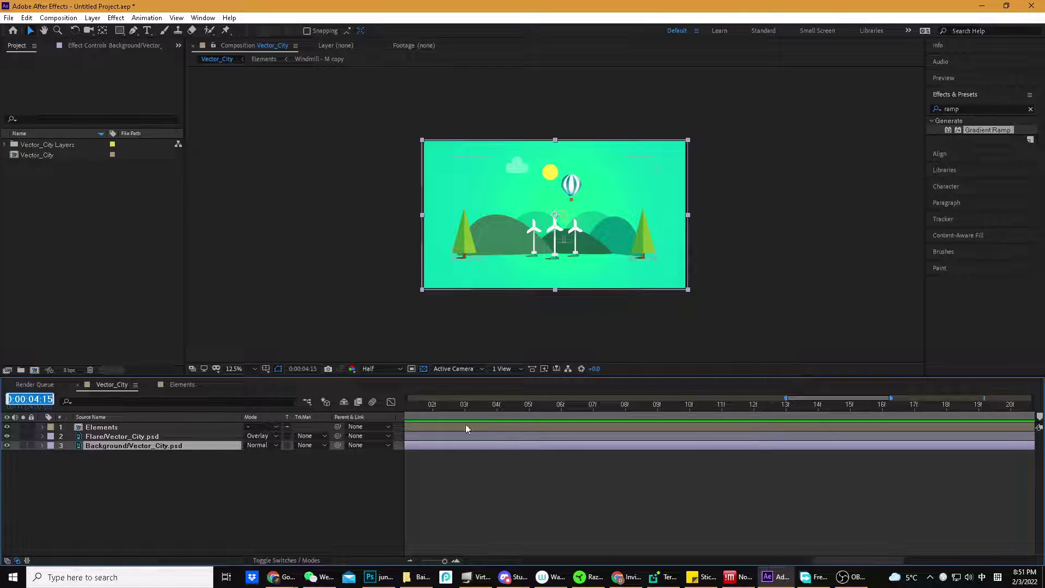
pyautogui.scroll(-3, 388, 484)
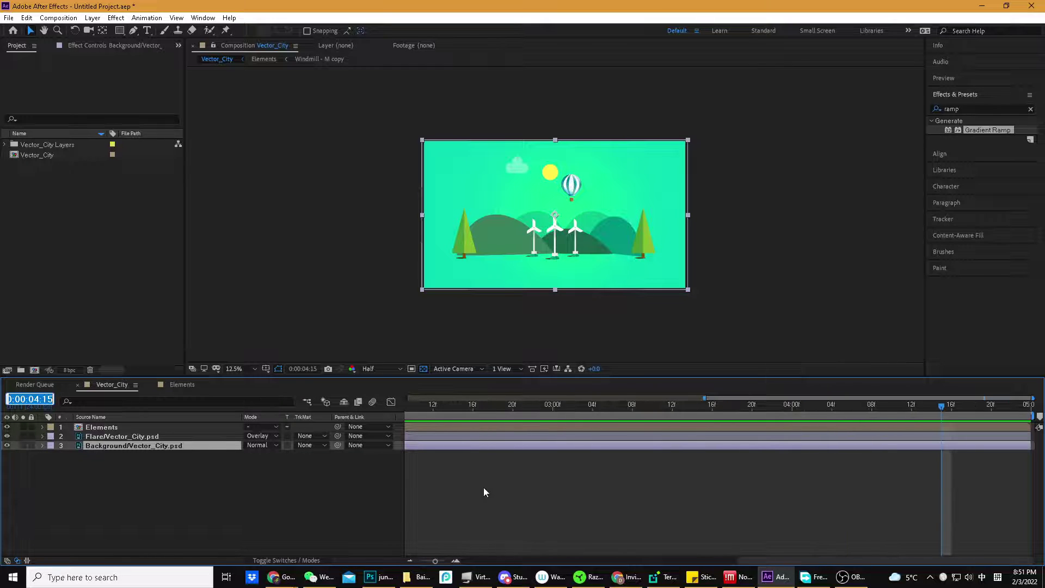
pyautogui.scroll(-3, 483, 490)
pyautogui.moveTo(413, 407); pyautogui.dragTo(1025, 430)
pyautogui.click(337, 541)
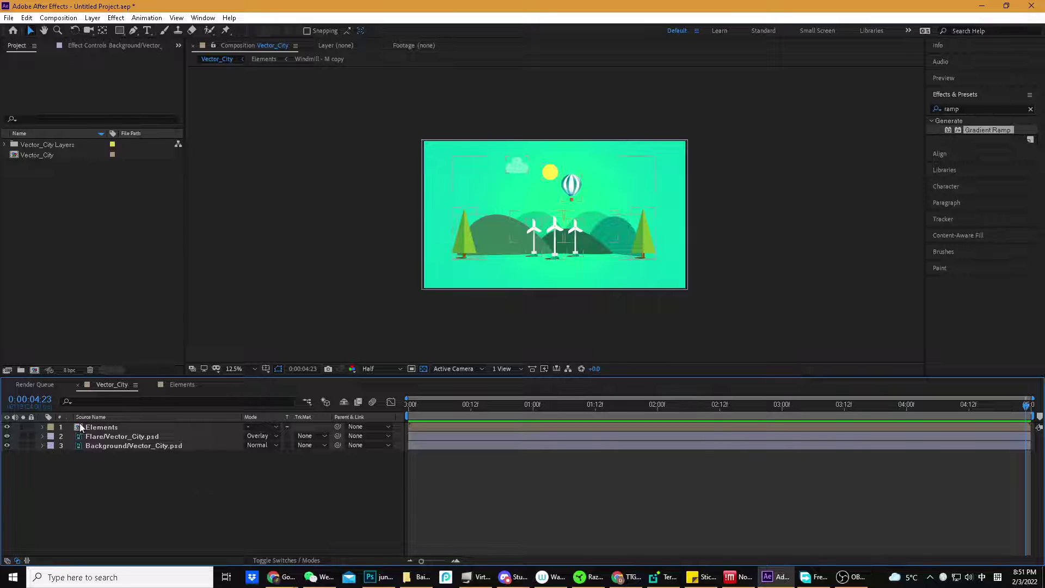
# Open the Elements composition at its first frame and solo the F_Mountain, B_Mountain_Right and B_Mountain_Left layers
pyautogui.doubleClick(81, 427)
pyautogui.press('Home')
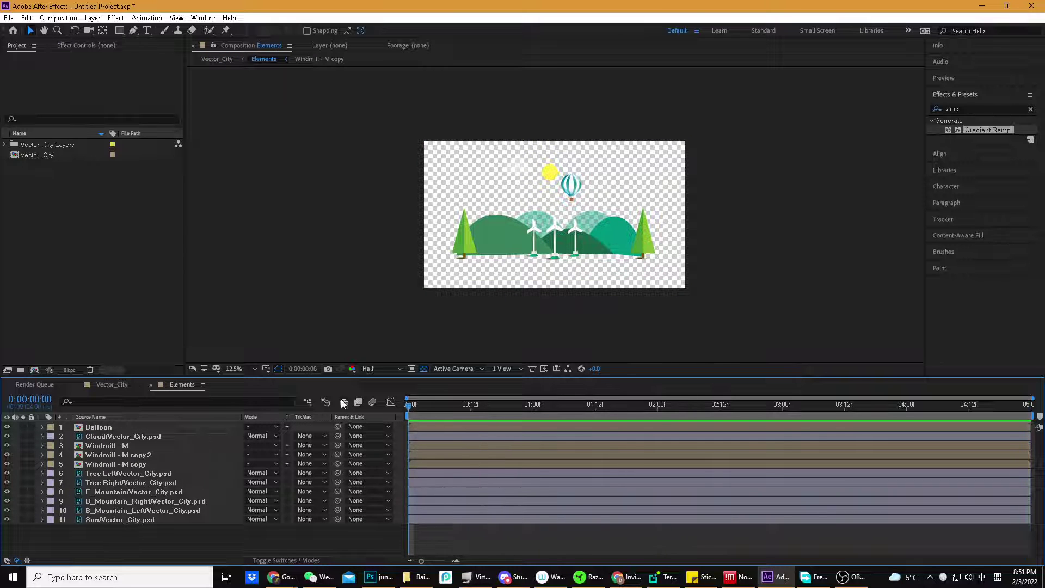
pyautogui.click(191, 507)
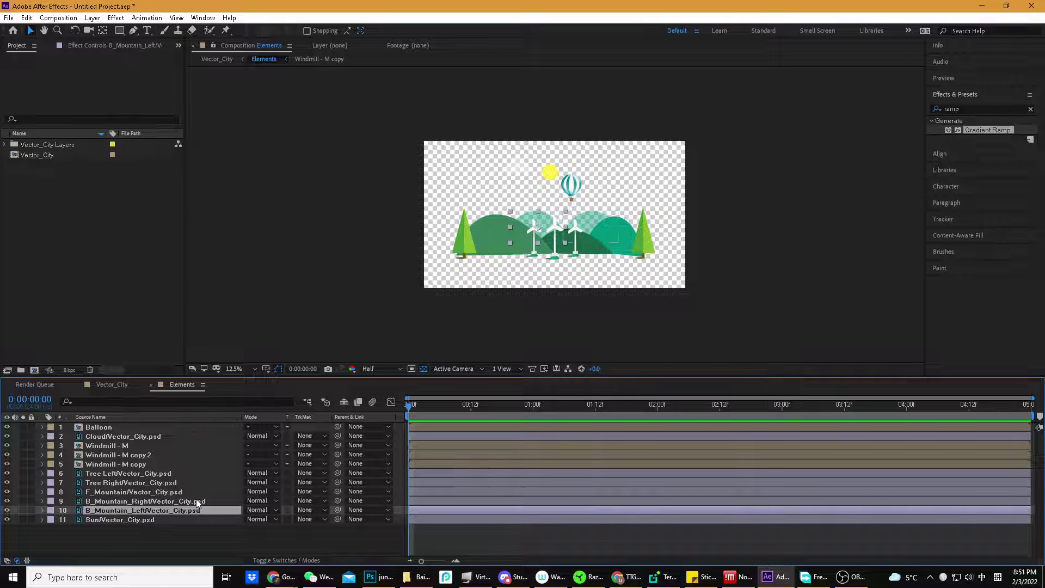
pyautogui.keyDown('ctrl'); pyautogui.click(196, 498); pyautogui.keyUp('ctrl')
pyautogui.keyDown('ctrl'); pyautogui.click(185, 492); pyautogui.keyUp('ctrl')
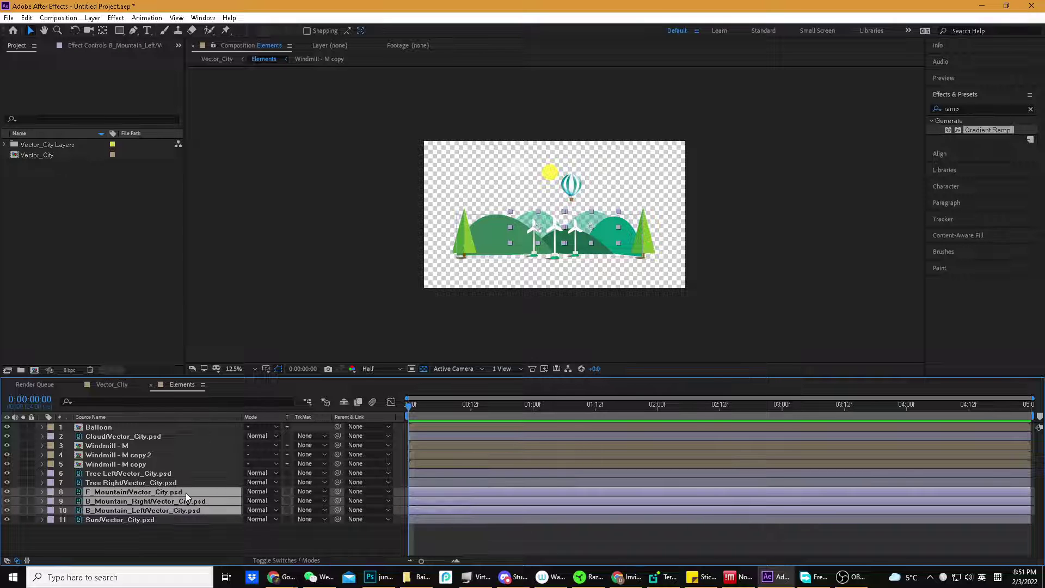
pyautogui.click(23, 492)
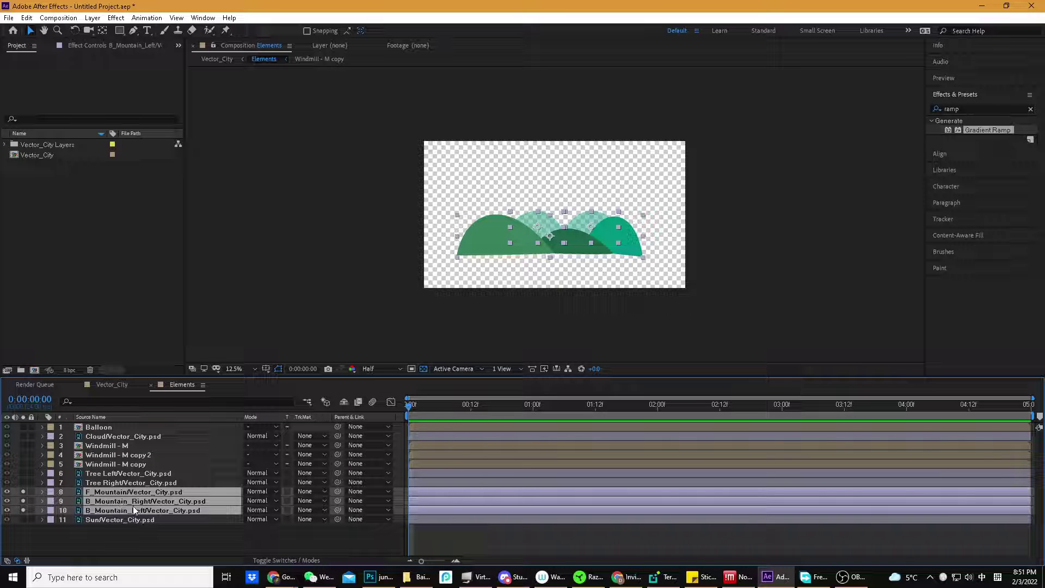
# Examine the three soloed mountain layers individually and as a group at the start of the Elements timeline
pyautogui.click(178, 519)
pyautogui.click(169, 512)
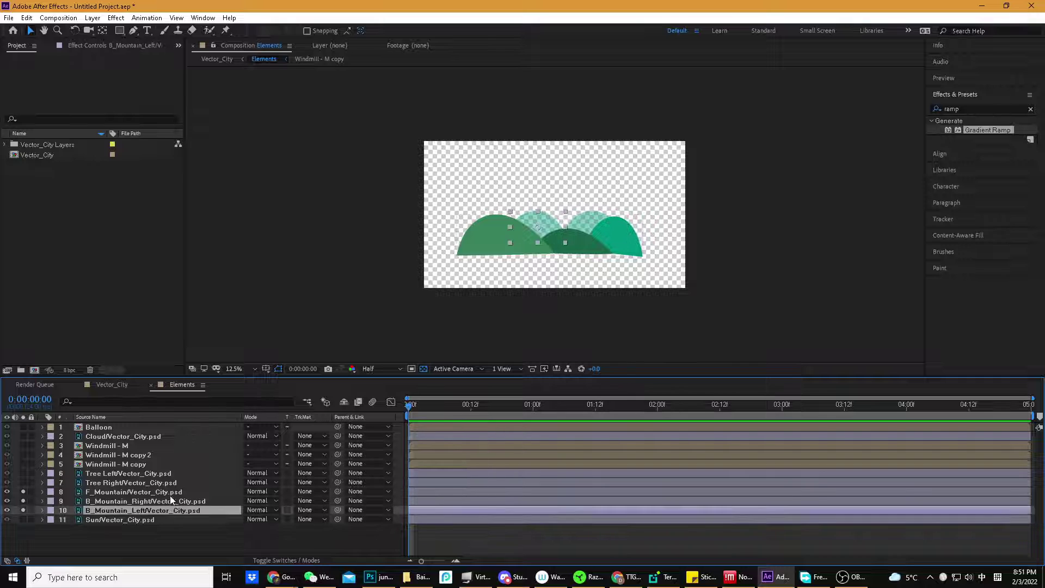
pyautogui.click(162, 491)
pyautogui.click(161, 502)
pyautogui.click(156, 510)
pyautogui.click(439, 404)
pyautogui.moveTo(438, 428); pyautogui.dragTo(358, 440)
pyautogui.keyDown('shift'); pyautogui.click(127, 493); pyautogui.keyUp('shift')
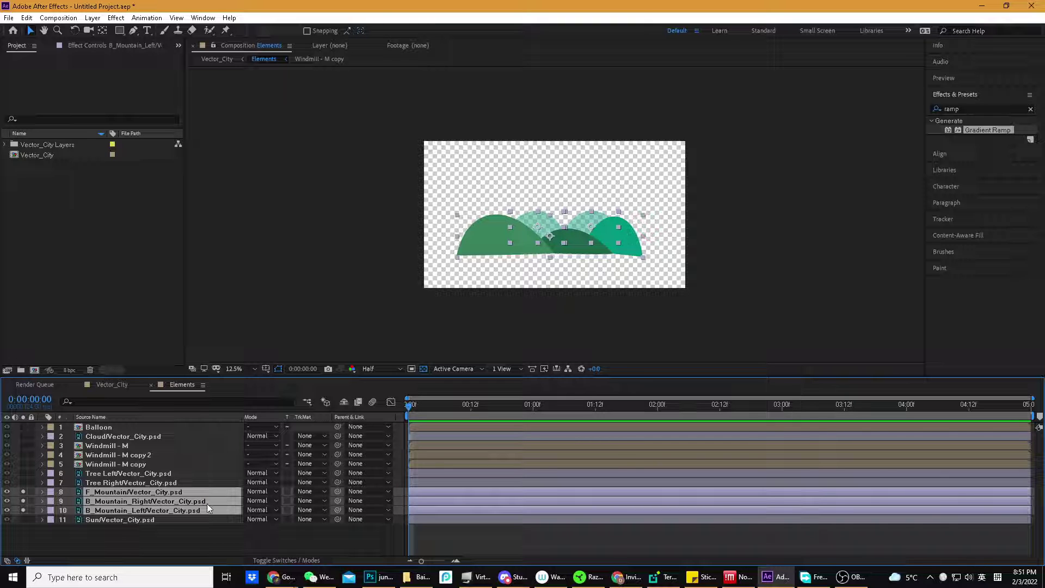
pyautogui.press('s')
pyautogui.press('s')
# Try to squash the B_Mountain_Left and F_Mountain layers vertically around their centred anchor points
pyautogui.click(171, 533)
pyautogui.click(171, 511)
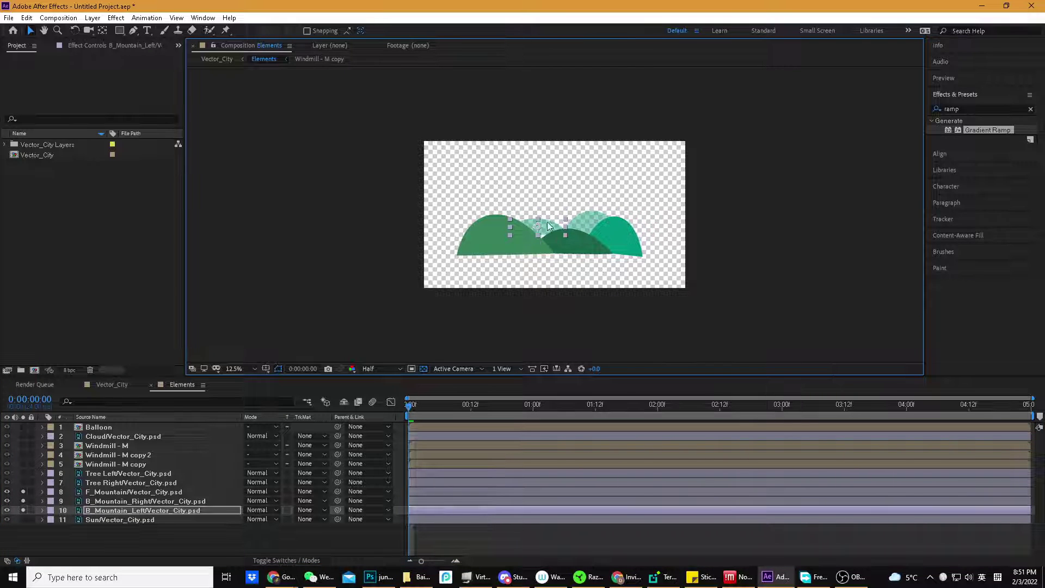
pyautogui.click(586, 241)
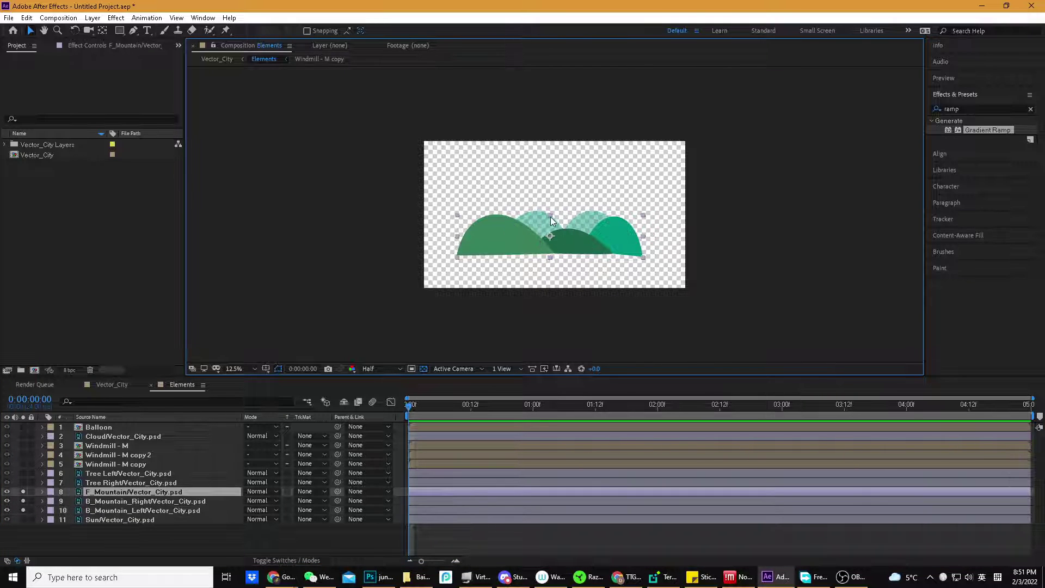
pyautogui.moveTo(550, 217); pyautogui.dragTo(550, 236)
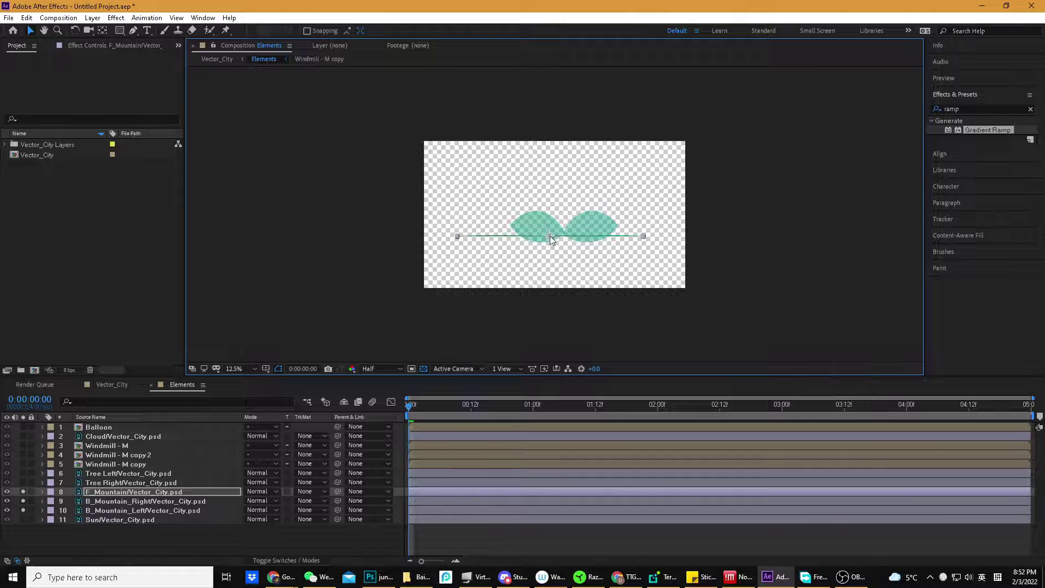
pyautogui.hotkey('ctrl', 'z')
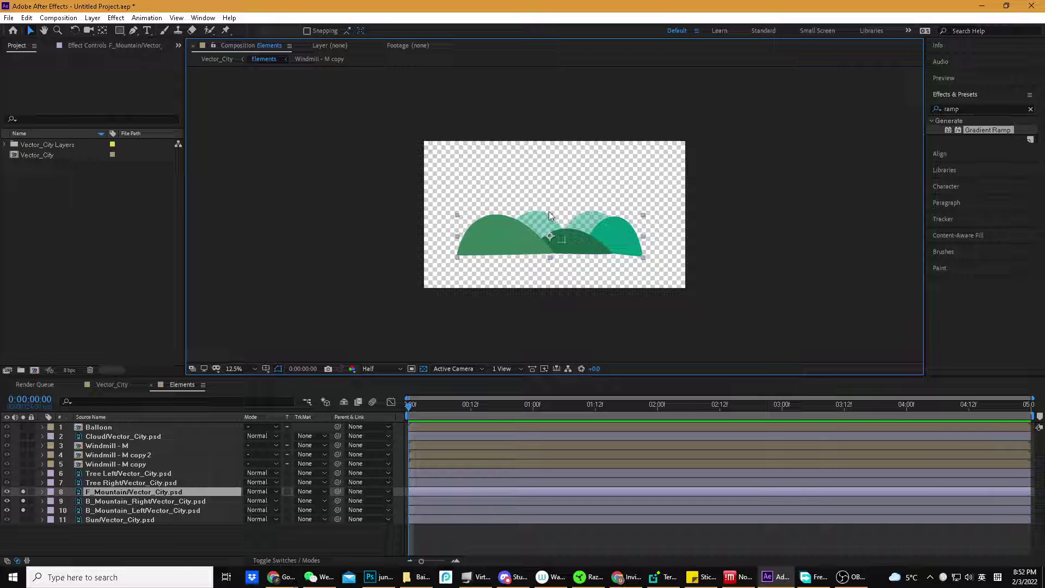
# Reduce the F_Mountain layer's height slightly around its centred anchor point, undoing any further squashing
pyautogui.moveTo(549, 215)
pyautogui.mouseDown()
pyautogui.moveTo(548, 234)
pyautogui.moveTo(552, 215)
pyautogui.mouseUp()
pyautogui.press('.')
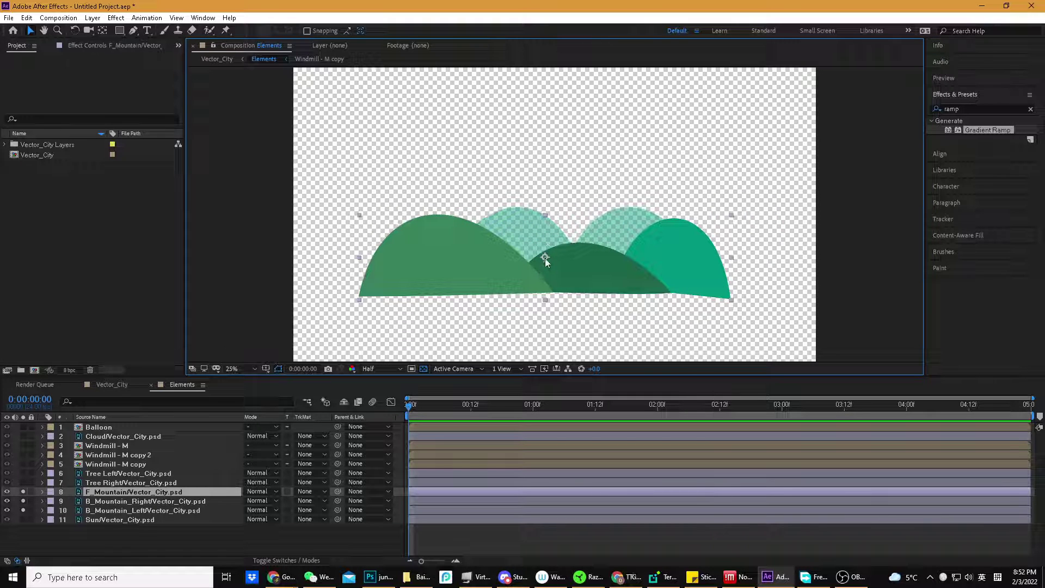
pyautogui.moveTo(546, 214)
pyautogui.mouseDown()
pyautogui.moveTo(544, 253)
pyautogui.moveTo(550, 214)
pyautogui.moveTo(547, 227)
pyautogui.mouseUp()
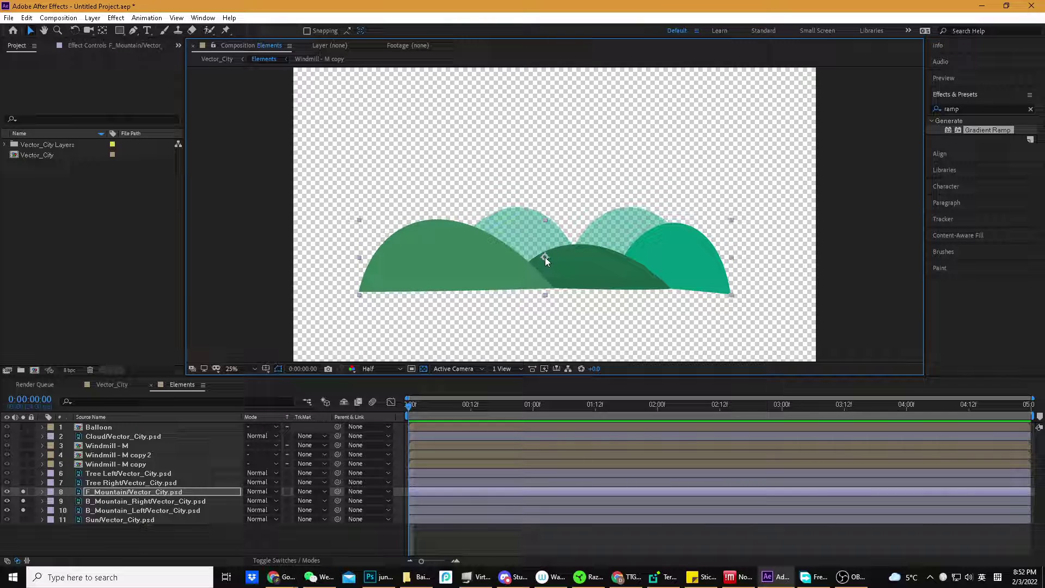
pyautogui.moveTo(545, 222); pyautogui.dragTo(545, 252)
pyautogui.hotkey('ctrl', 'z')
# Move the F_Mountain layer's anchor point down to the base of the hills with the Pan Behind (Anchor Point) tool
pyautogui.click(103, 30)
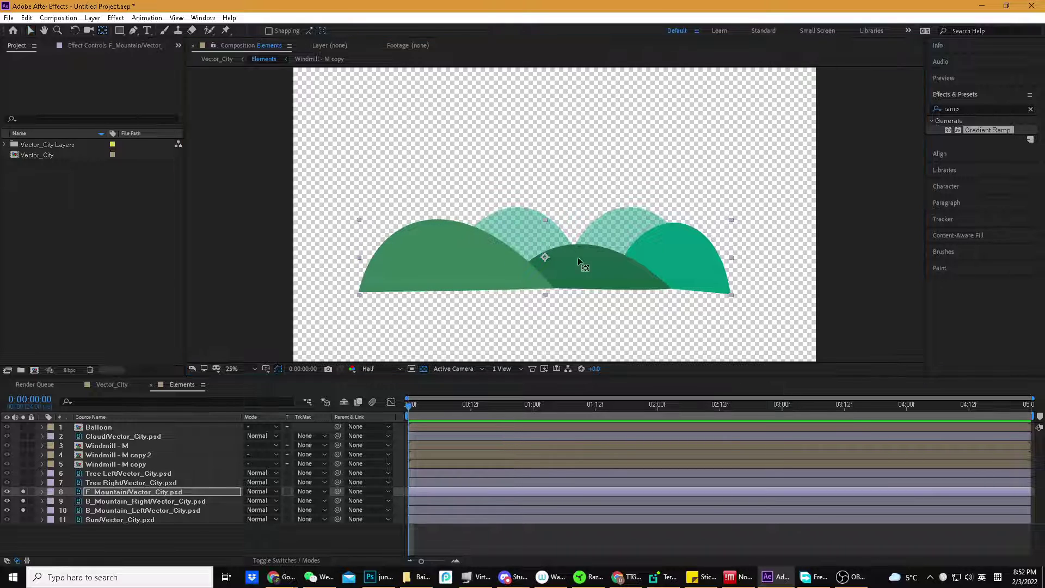
pyautogui.moveTo(545, 256); pyautogui.dragTo(547, 289)
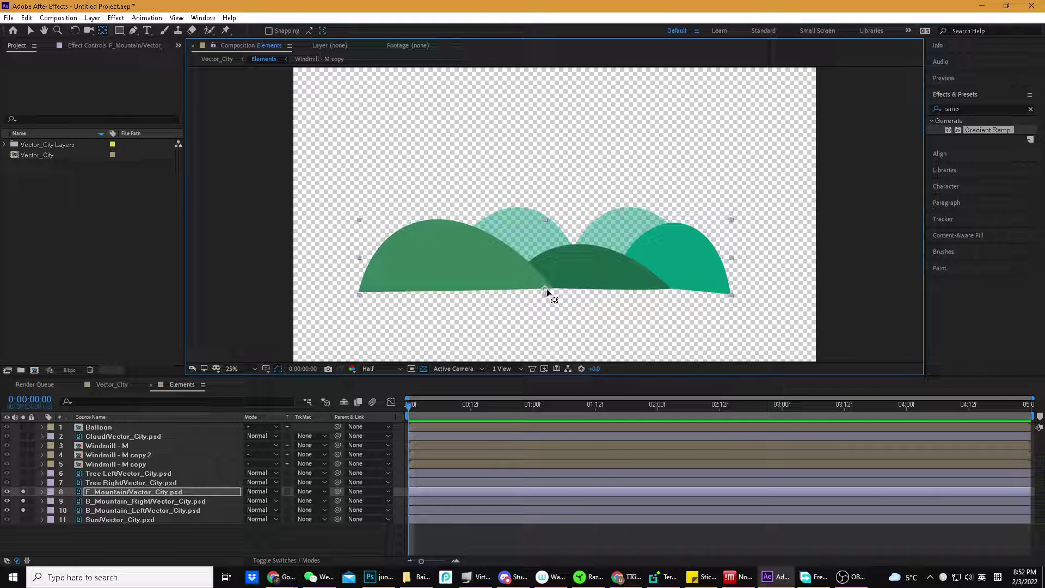
# Test the F_Mountain layer's vertical scaling around its ground-level anchor point and undo the scaling
pyautogui.press('shift')
pyautogui.press('v')
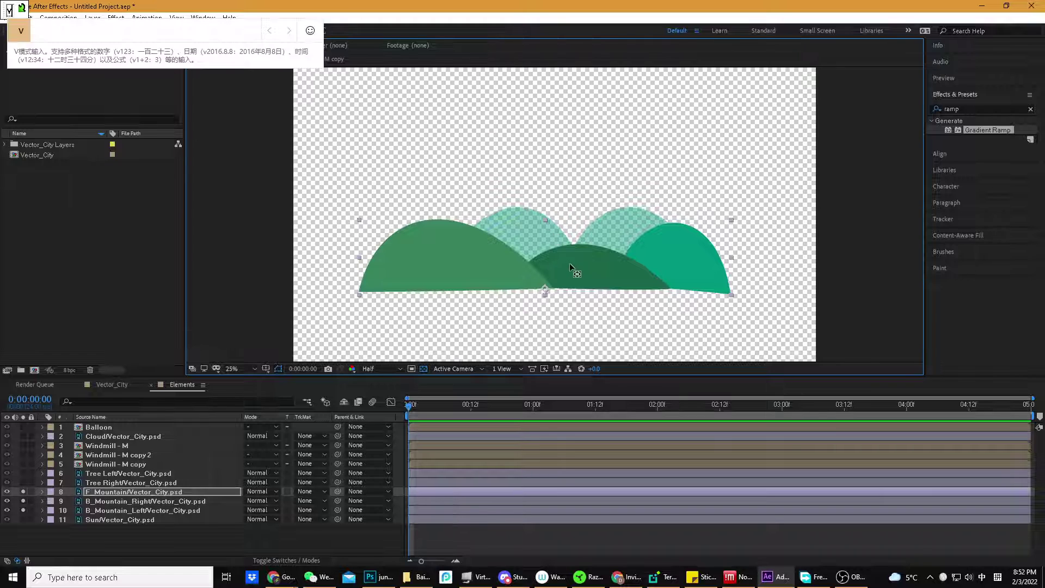
pyautogui.press('shift')
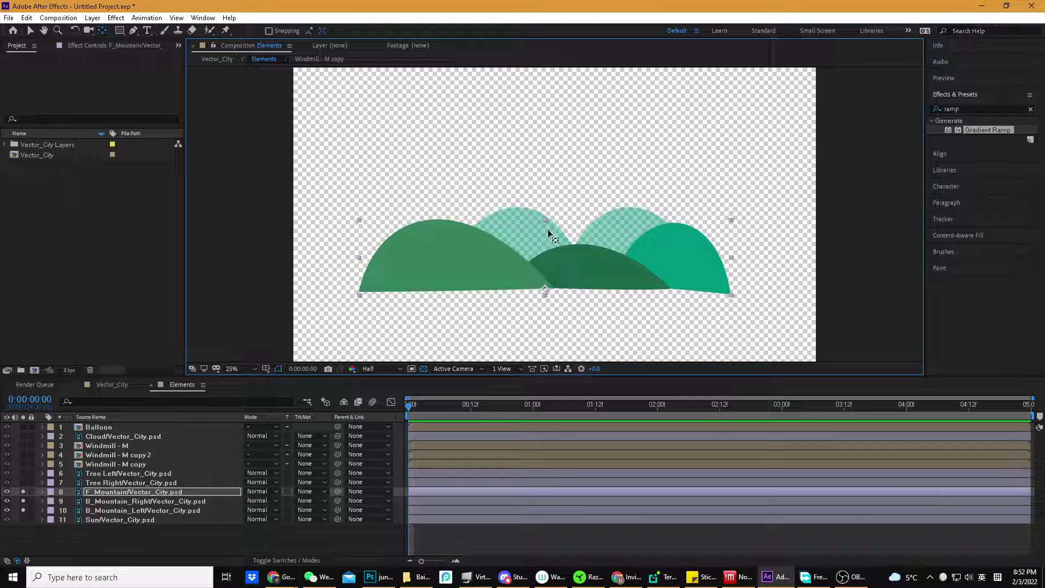
pyautogui.press('v')
pyautogui.moveTo(546, 220)
pyautogui.mouseDown()
pyautogui.moveTo(544, 291)
pyautogui.moveTo(548, 232)
pyautogui.mouseUp()
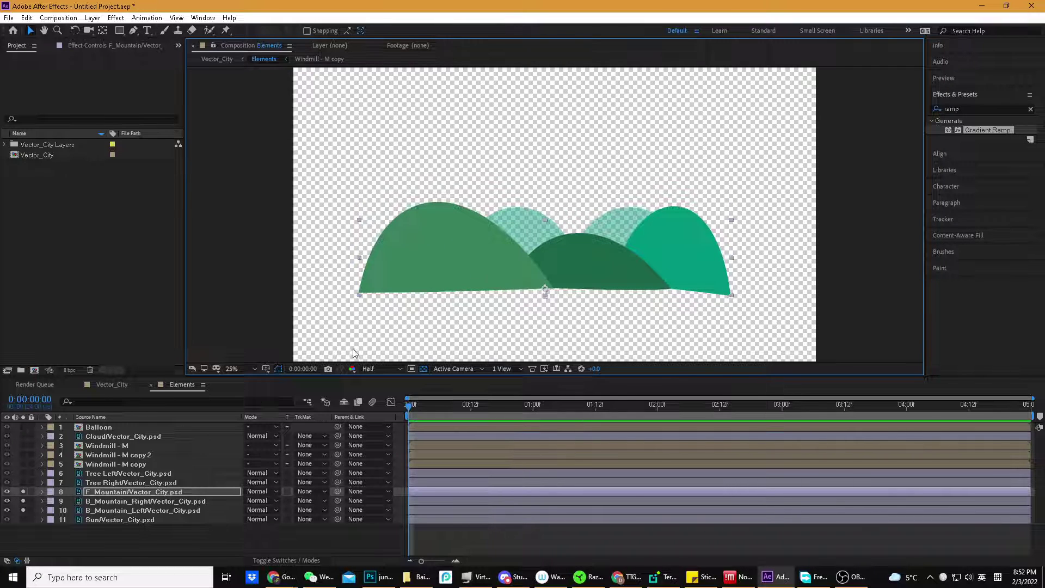
pyautogui.hotkey('ctrl', 'z')
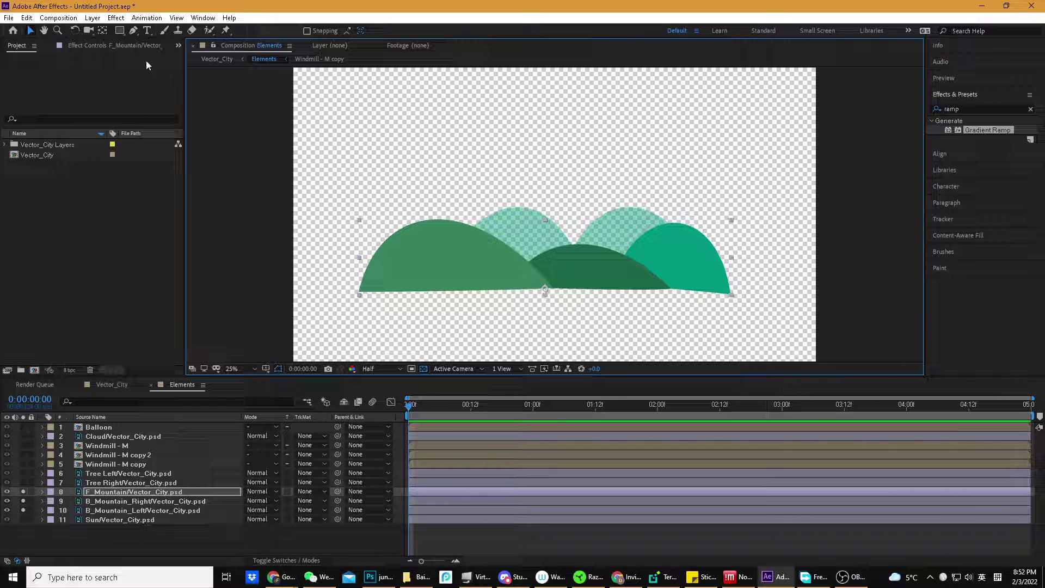
# Move the anchor points of the B_Mountain_Right and B_Mountain_Left layers down to the ground line at the hills' base
pyautogui.click(102, 31)
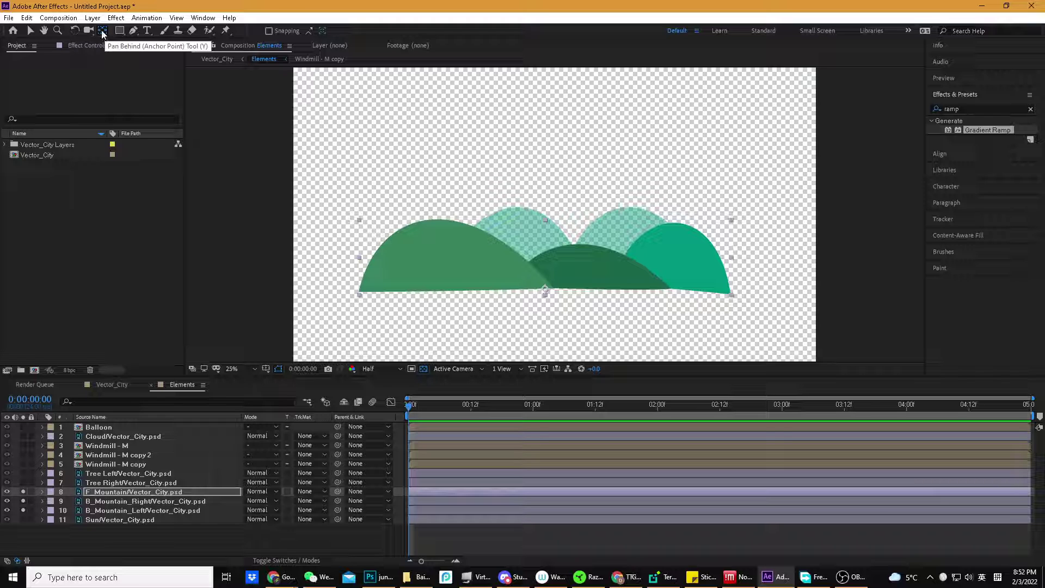
pyautogui.click(486, 269)
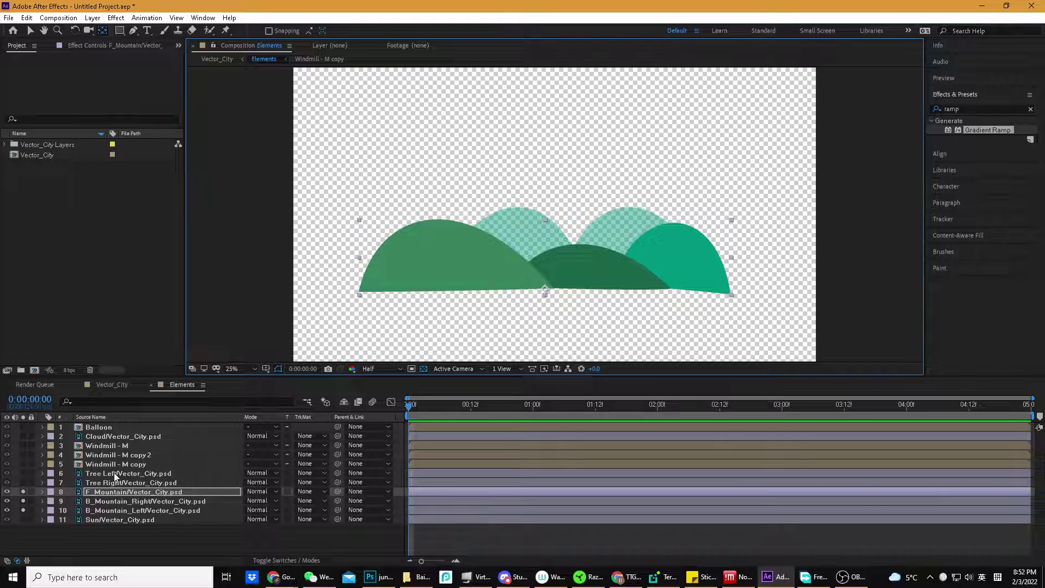
pyautogui.click(123, 501)
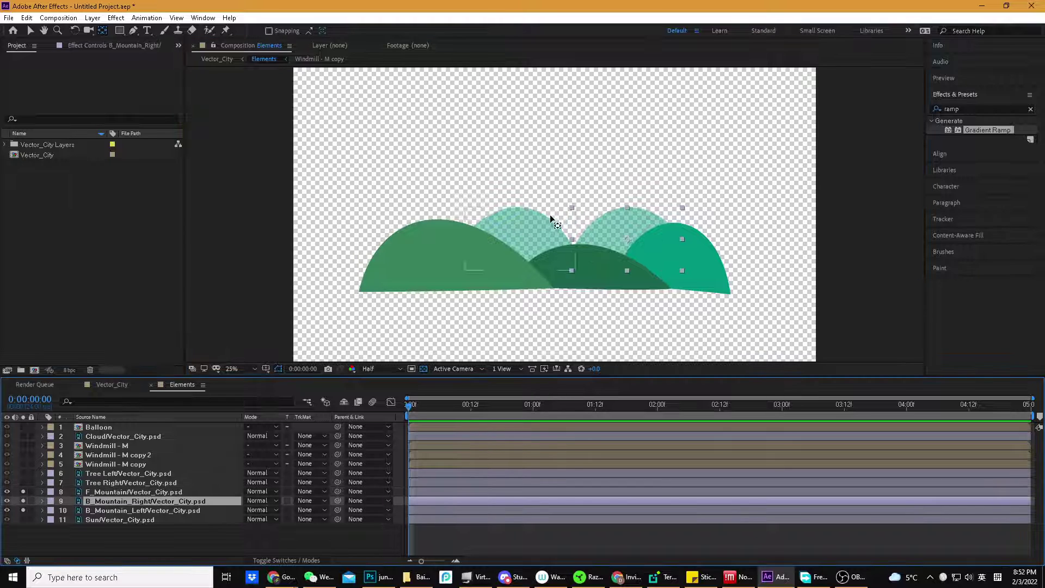
pyautogui.moveTo(628, 239); pyautogui.dragTo(634, 293)
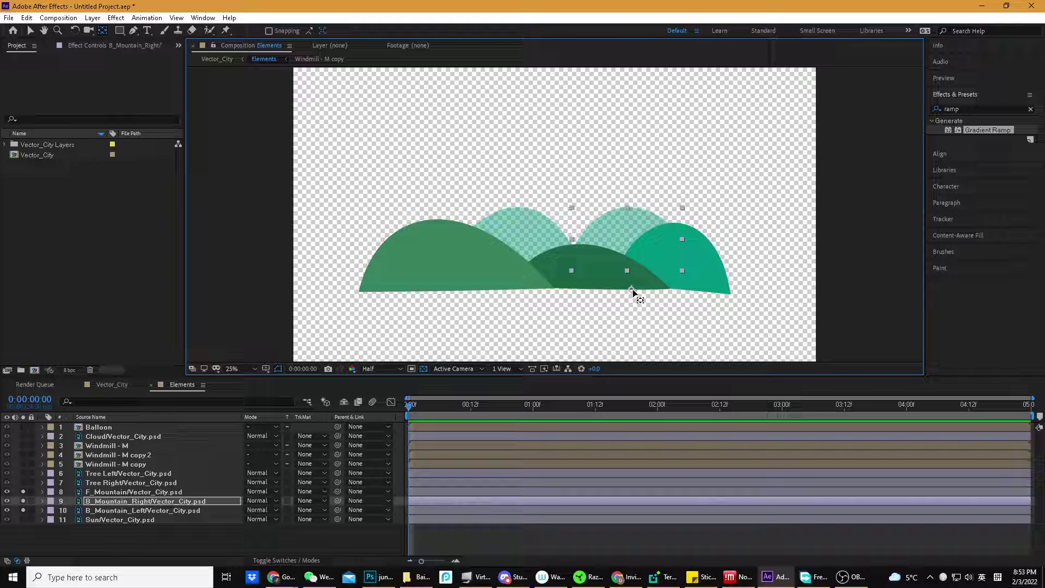
pyautogui.click(124, 511)
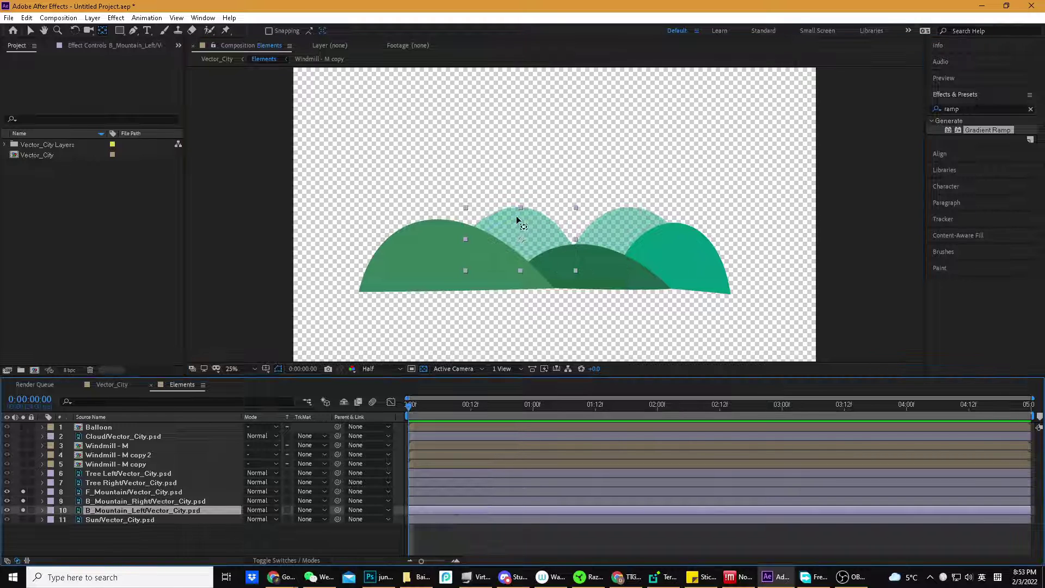
pyautogui.moveTo(520, 243); pyautogui.dragTo(514, 287)
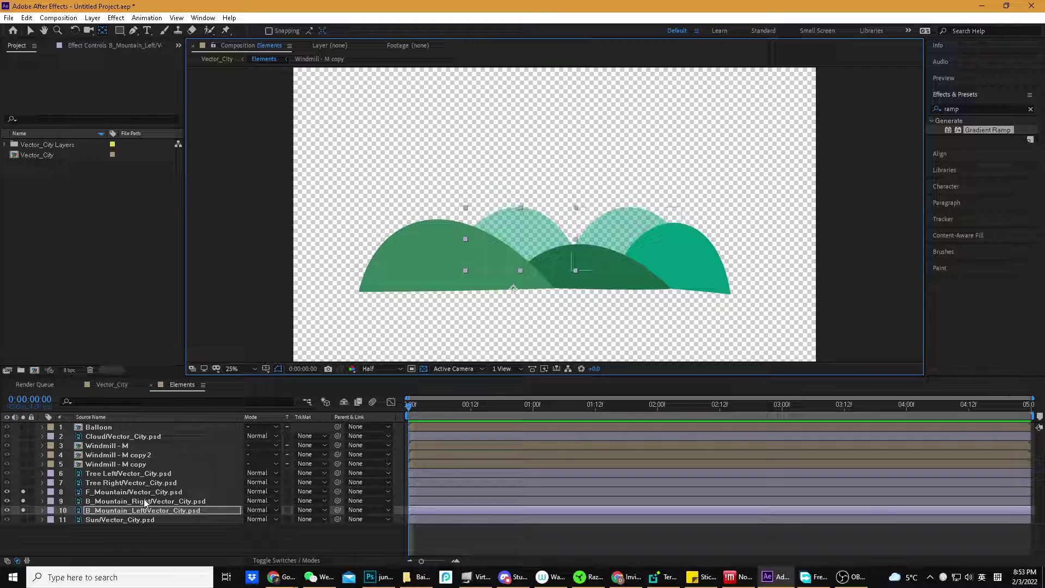
# Select all three mountain layers together and switch back to the Selection tool
pyautogui.keyDown('shift'); pyautogui.click(195, 491); pyautogui.keyUp('shift')
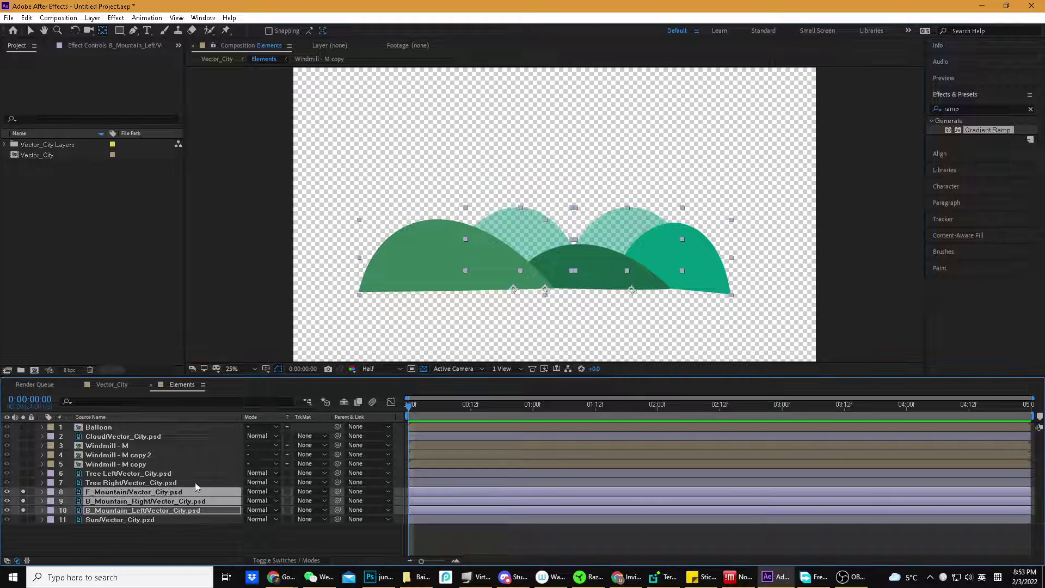
pyautogui.click(521, 211)
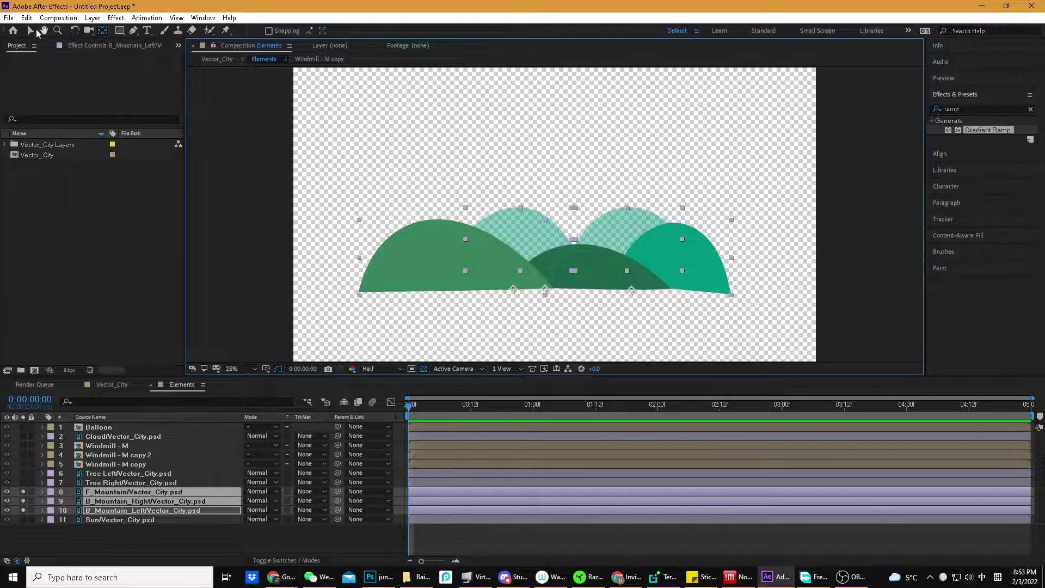
pyautogui.press('v')
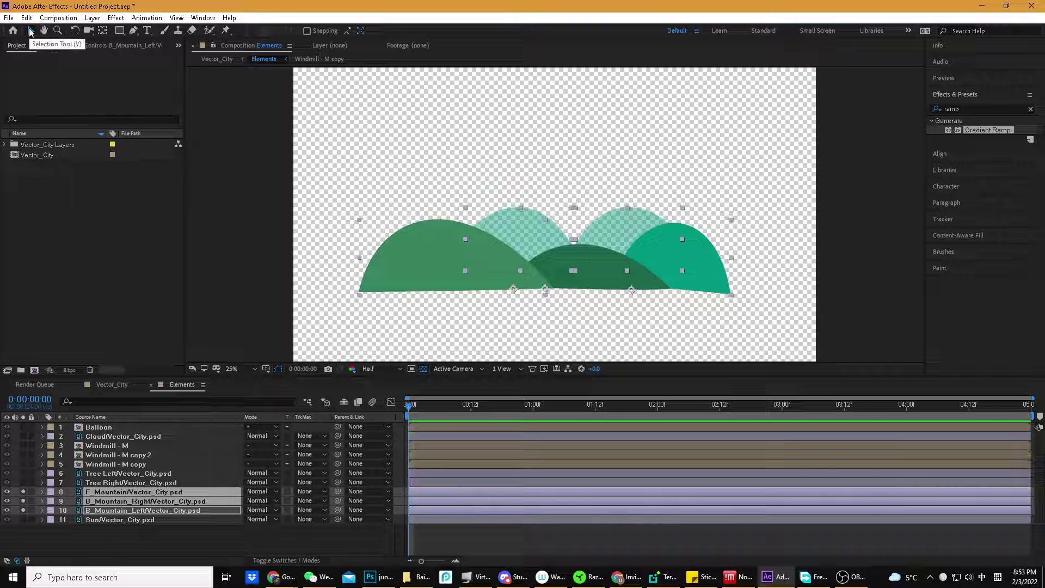
pyautogui.click(144, 270)
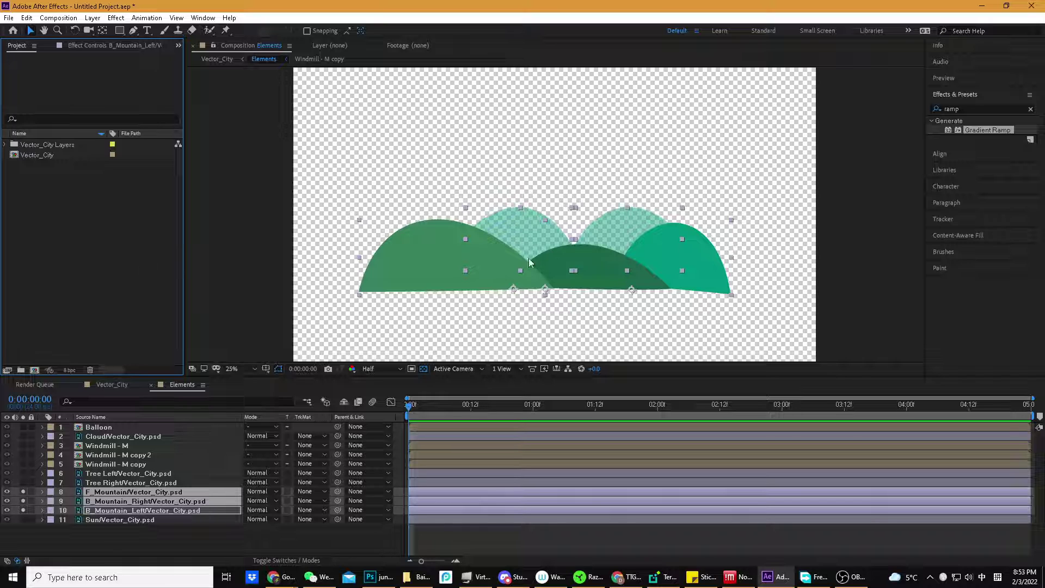
# Try to scale the three selected mountain layers together from their ground-level anchor points
pyautogui.click(572, 208)
pyautogui.moveTo(573, 210)
pyautogui.mouseDown()
pyautogui.moveTo(573, 284)
pyautogui.moveTo(584, 198)
pyautogui.mouseUp()
pyautogui.hotkey('ctrl', 'z')
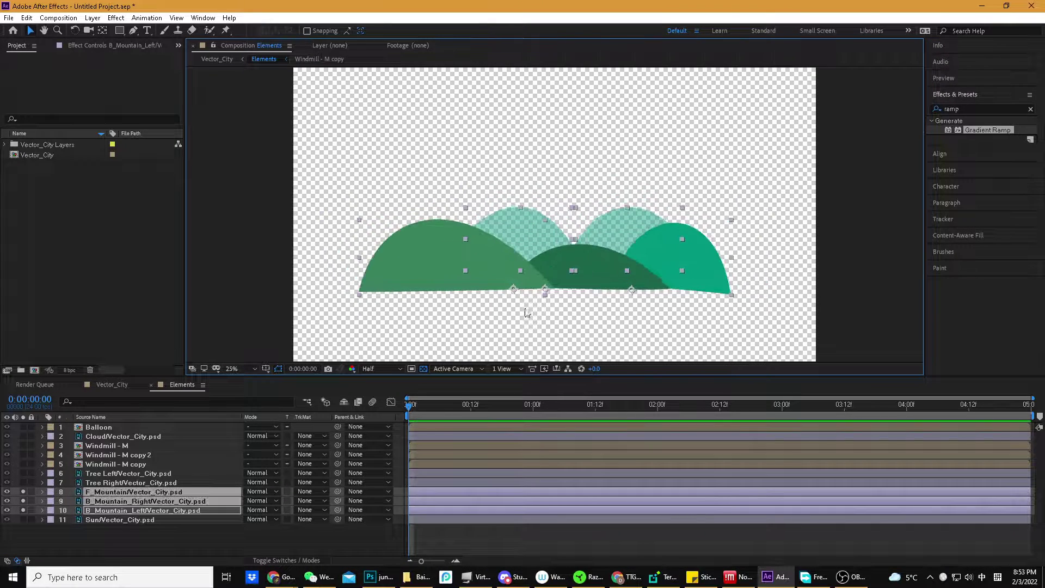
# Reveal only the Scale property of the three mountain layers and add Scale keyframes at the first frame
pyautogui.click(414, 409)
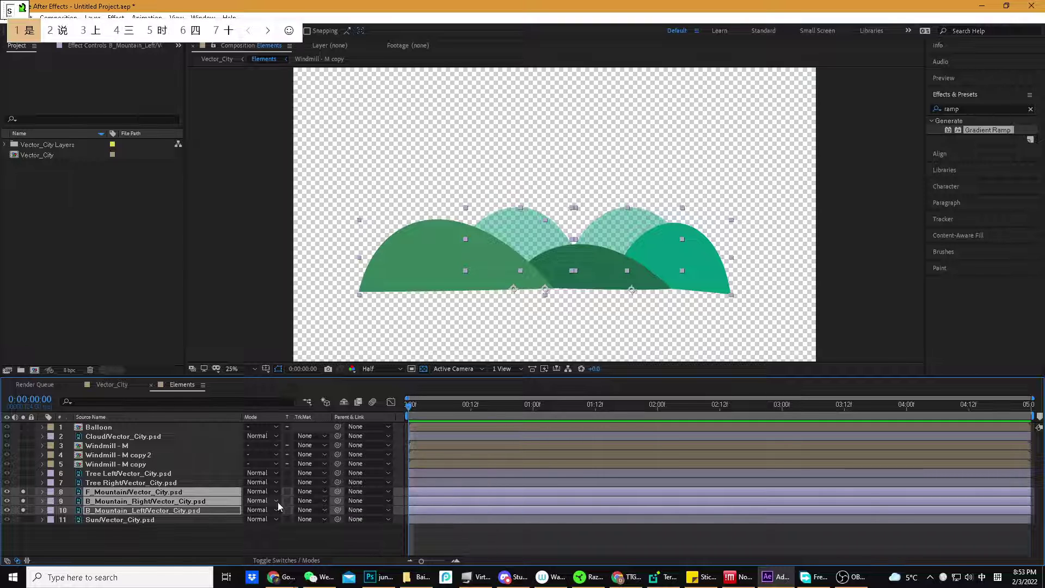
pyautogui.press('s')
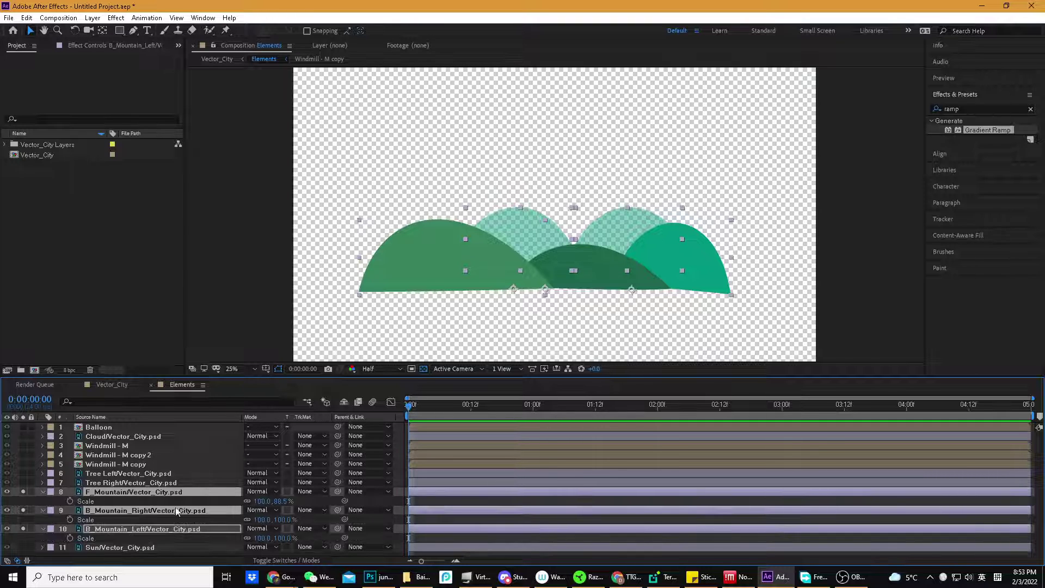
pyautogui.click(42, 491)
pyautogui.click(43, 491)
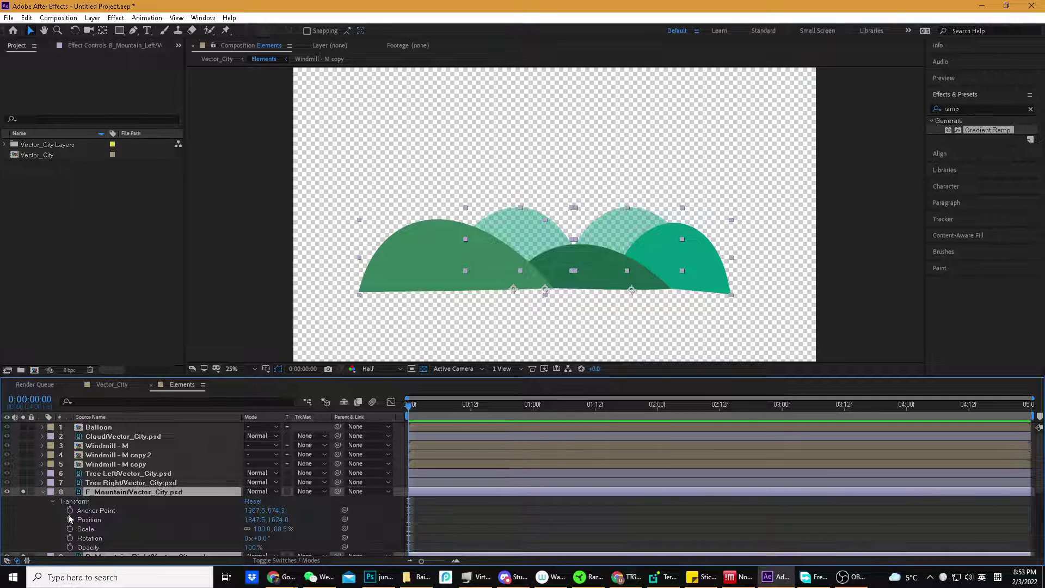
pyautogui.click(97, 529)
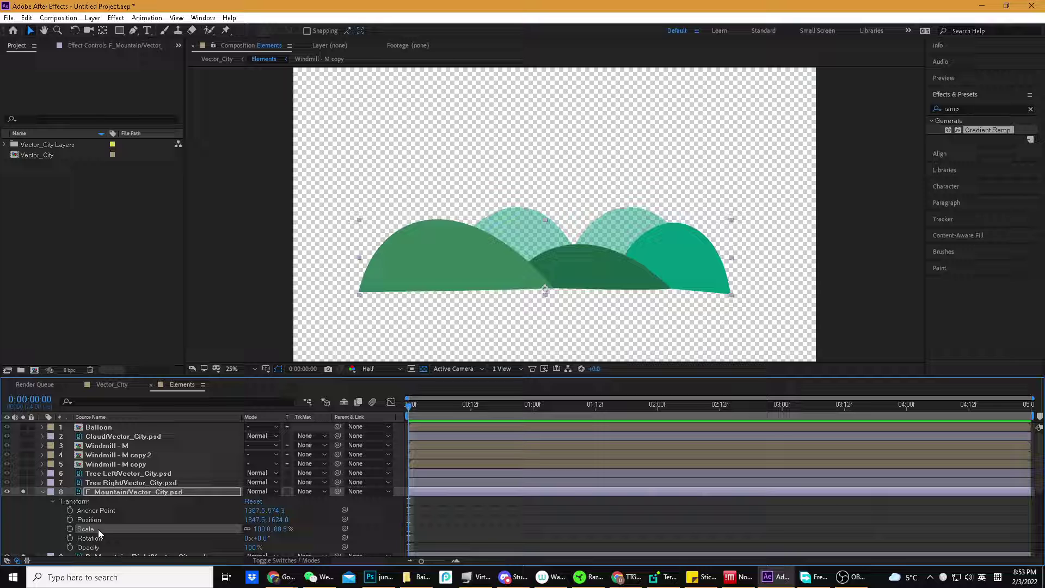
pyautogui.click(139, 492)
pyautogui.scroll(-6, 142, 495)
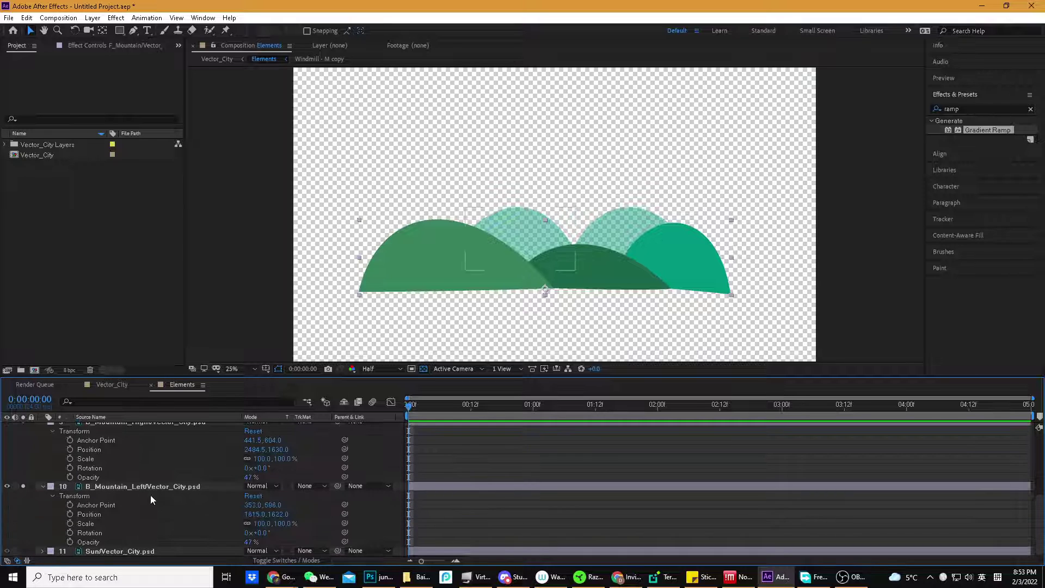
pyautogui.keyDown('shift'); pyautogui.click(156, 486); pyautogui.keyUp('shift')
pyautogui.scroll(4, 165, 485)
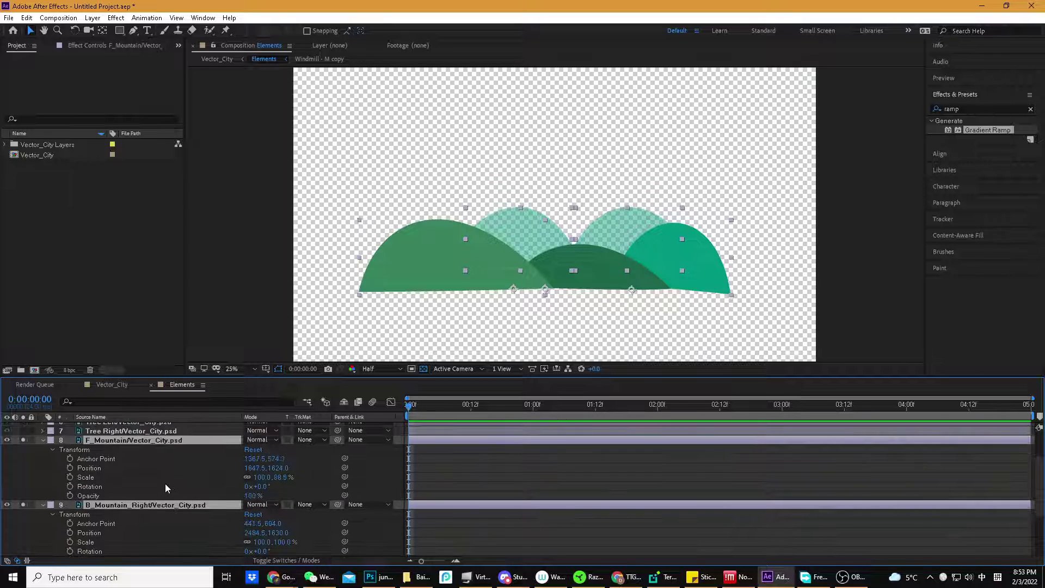
pyautogui.press('s')
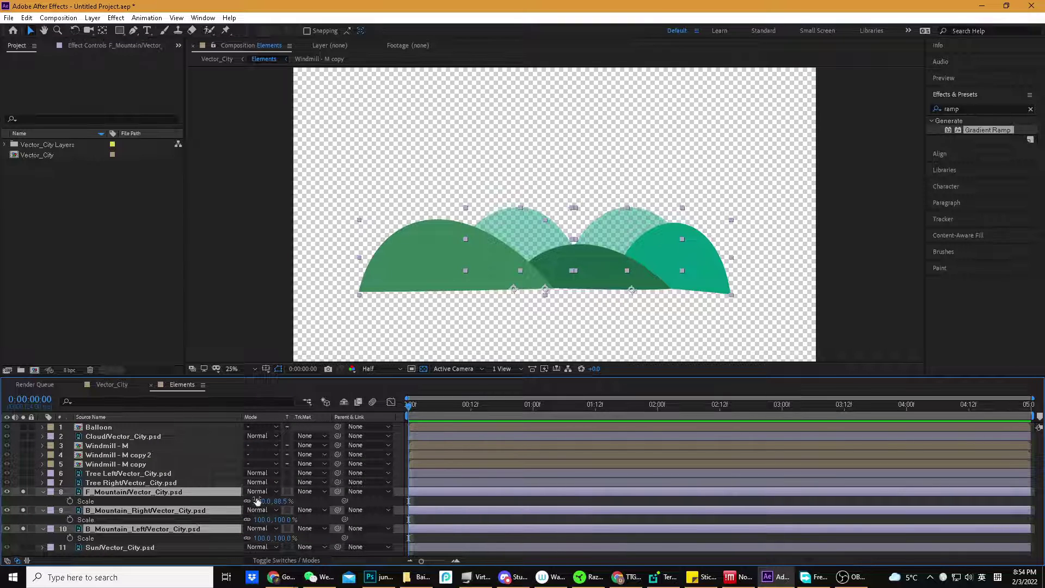
pyautogui.click(70, 500)
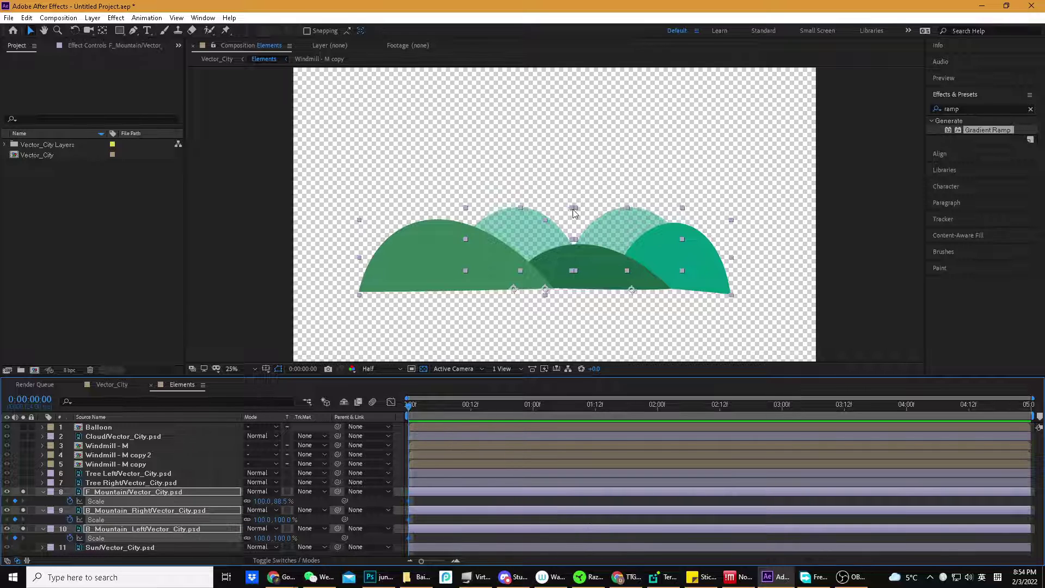
# Flatten the three mountain layers at the first frame by setting their vertical scale to 0%
pyautogui.moveTo(573, 207); pyautogui.dragTo(571, 279)
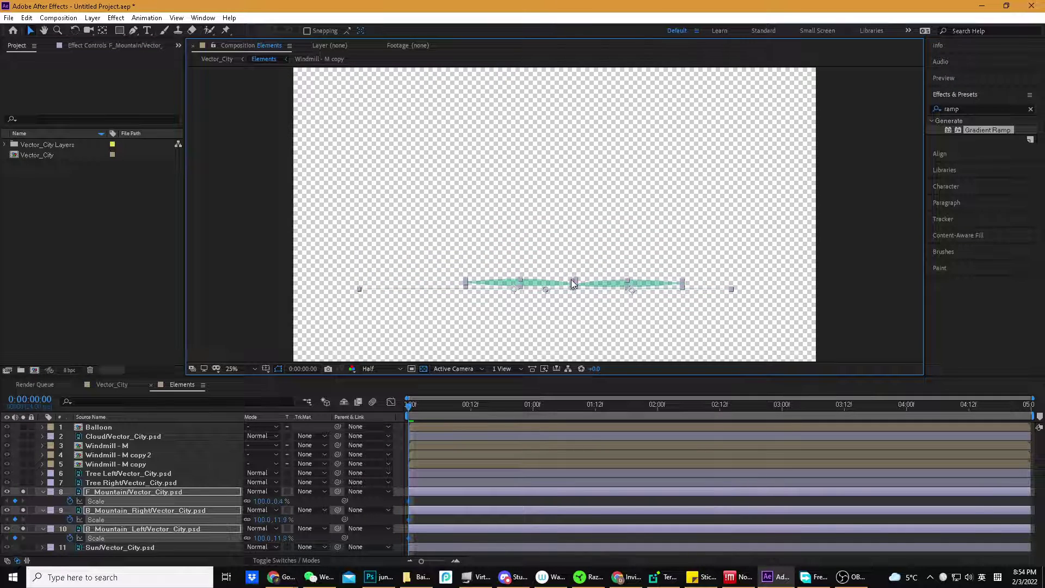
pyautogui.click(279, 500)
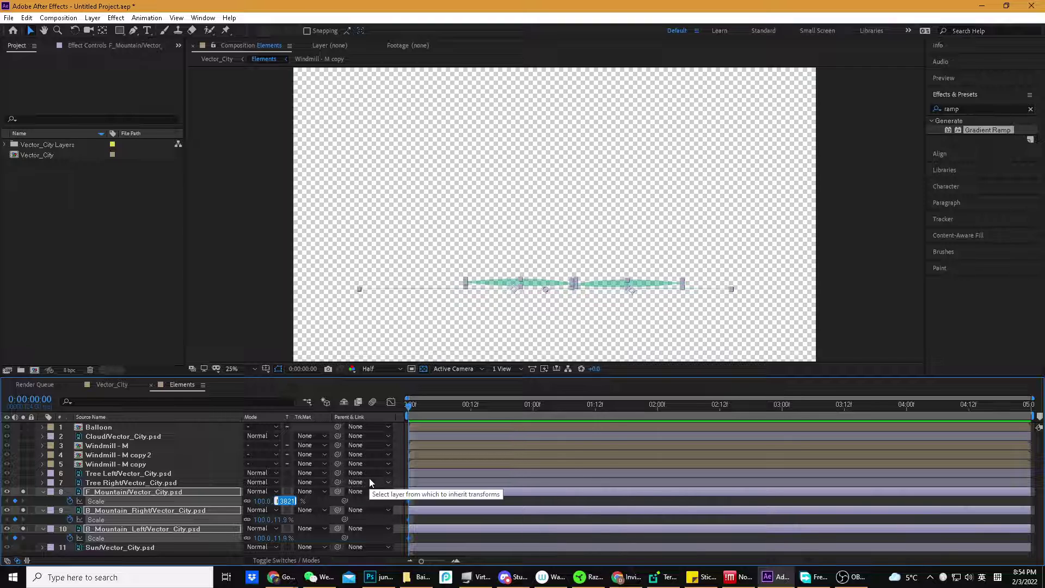
pyautogui.write('10')
pyautogui.press('Escape')
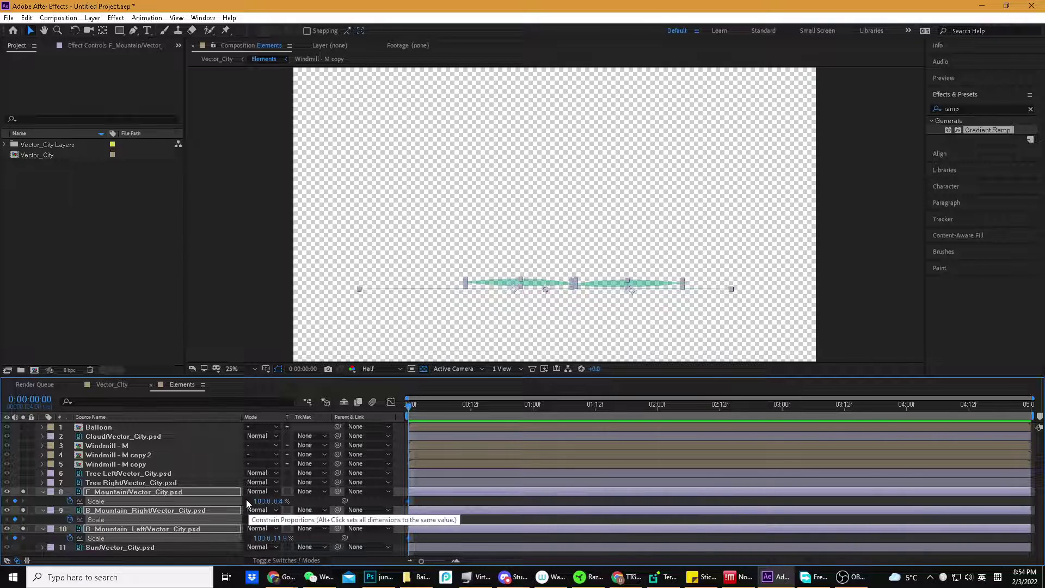
pyautogui.click(274, 501)
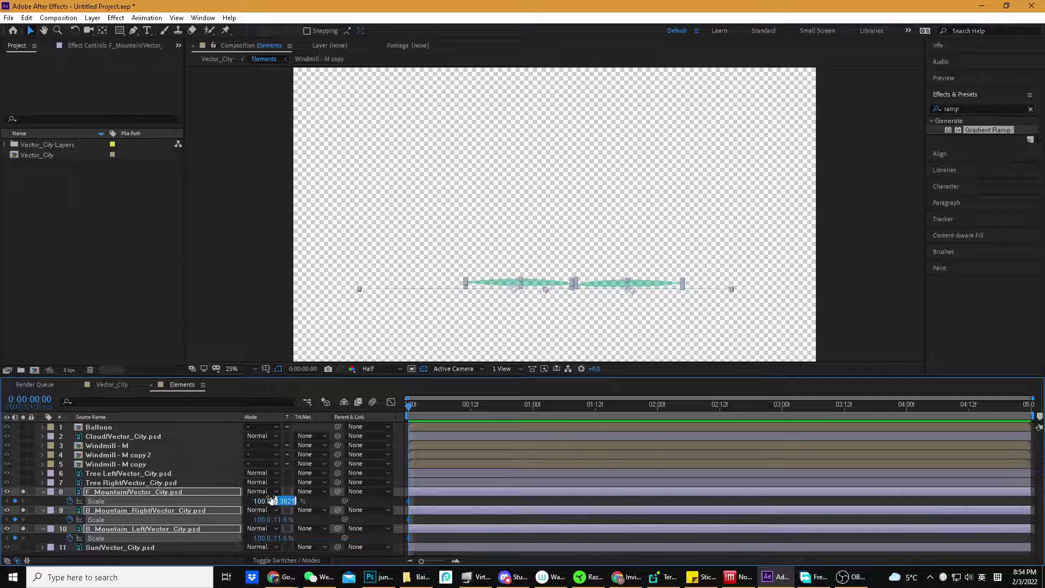
pyautogui.write('0')
pyautogui.press('Return')
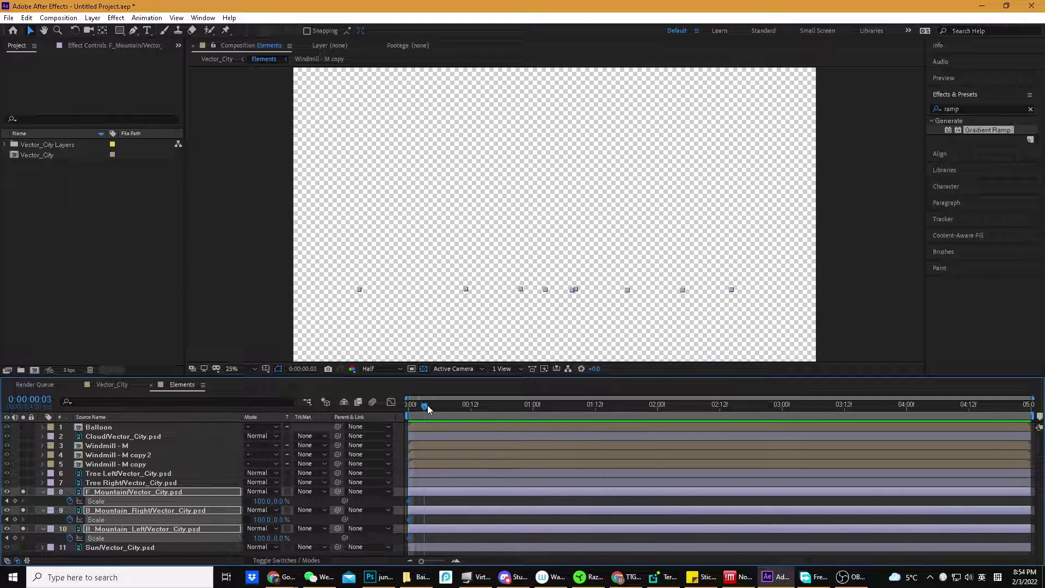
# Set the three mountain layers' vertical scale to 100% at 0:00:00:13 so they grow from the ground
pyautogui.moveTo(467, 406)
pyautogui.mouseDown()
pyautogui.moveTo(485, 406)
pyautogui.moveTo(404, 403)
pyautogui.moveTo(460, 406)
pyautogui.mouseUp()
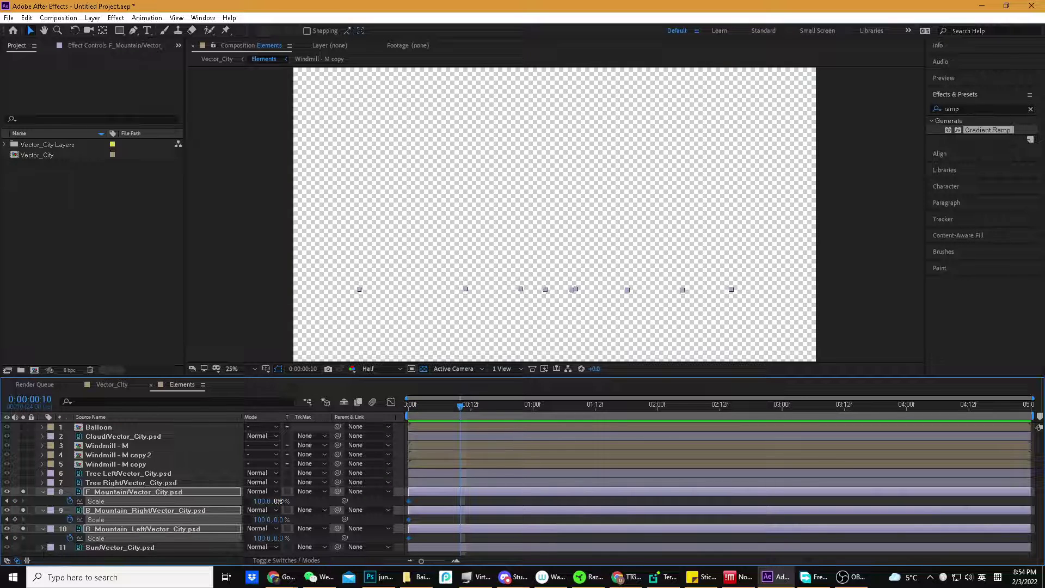
pyautogui.click(278, 501)
pyautogui.moveTo(464, 404); pyautogui.dragTo(476, 405)
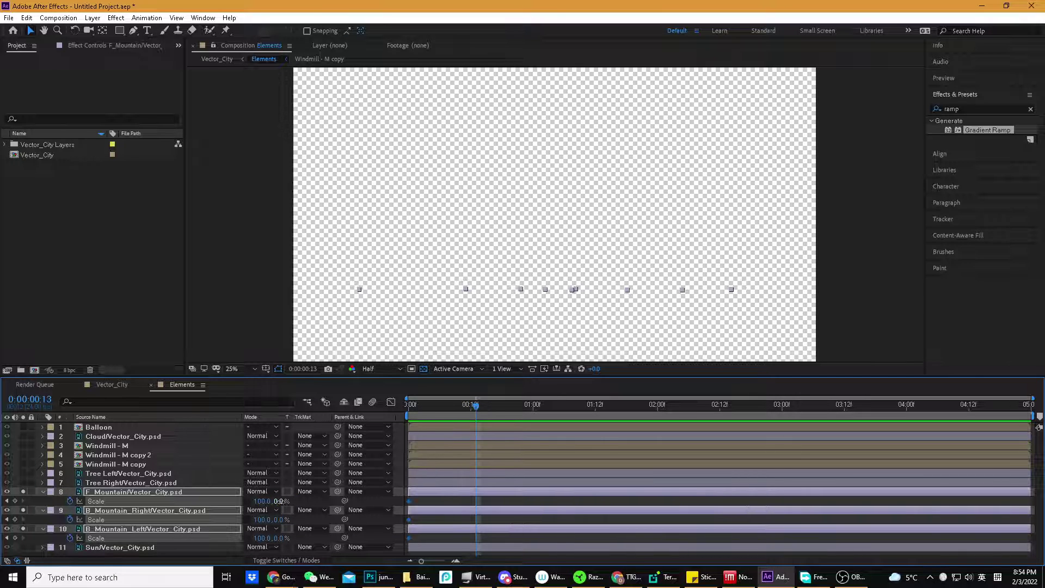
pyautogui.click(279, 501)
pyautogui.write('100')
pyautogui.press('Return')
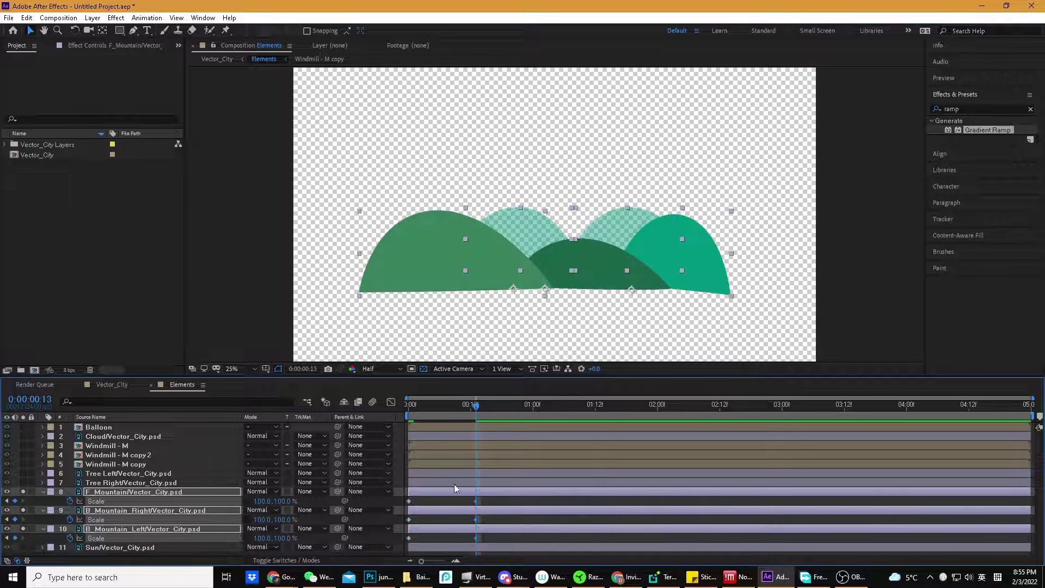
# Preview the growing mountains and move their three ending Scale keyframes earlier to 0:00:00:09
pyautogui.moveTo(476, 408); pyautogui.dragTo(388, 402)
pyautogui.press('space')
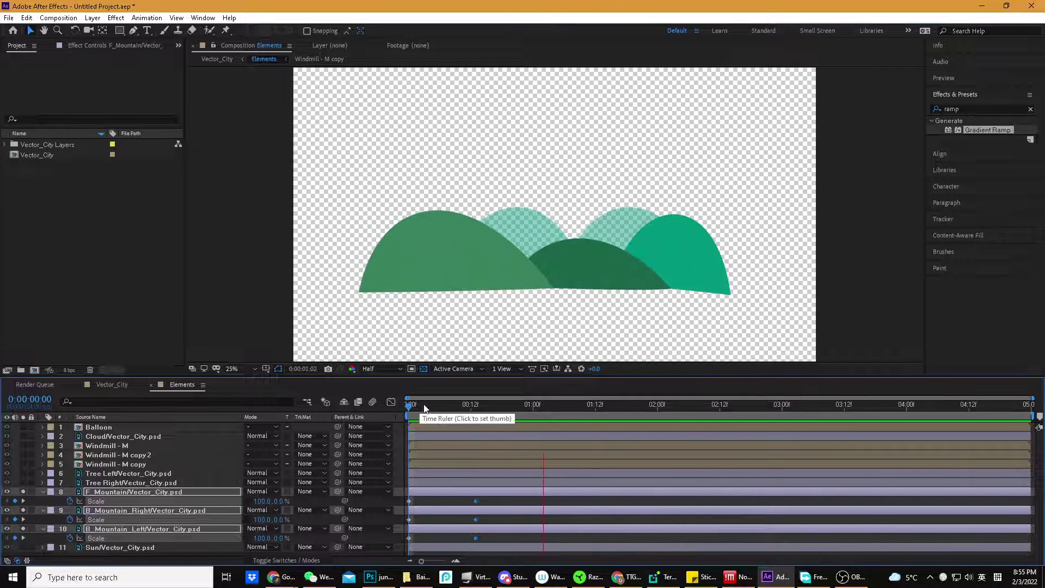
pyautogui.press('space')
pyautogui.press('space')
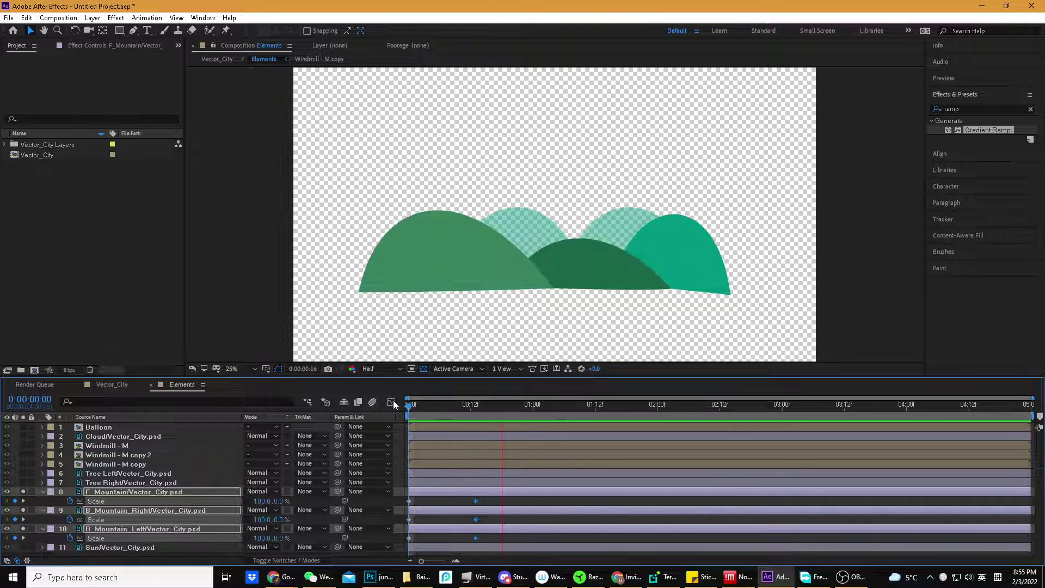
pyautogui.moveTo(417, 406); pyautogui.dragTo(456, 409)
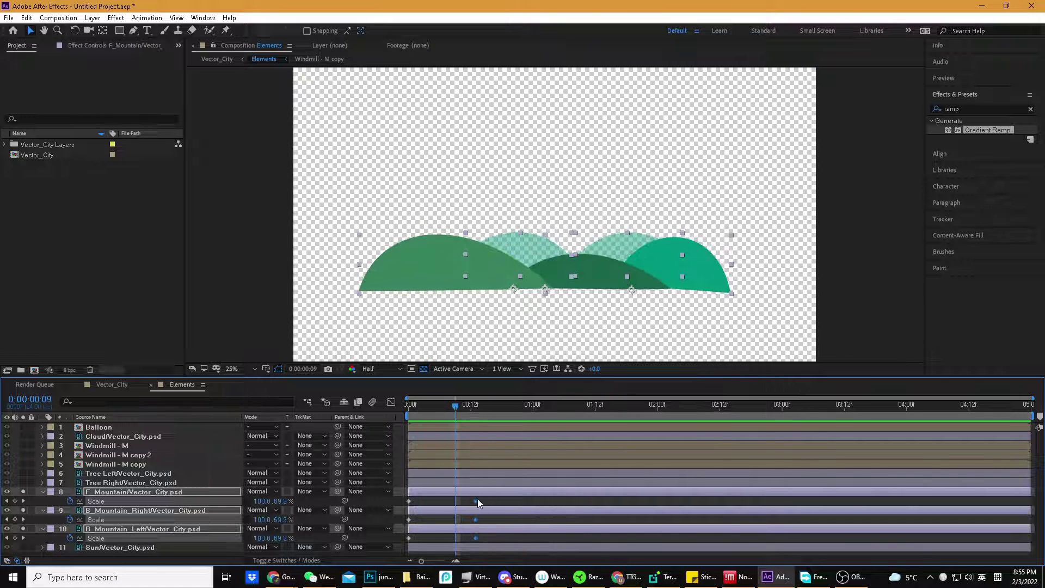
pyautogui.moveTo(478, 498); pyautogui.dragTo(456, 500)
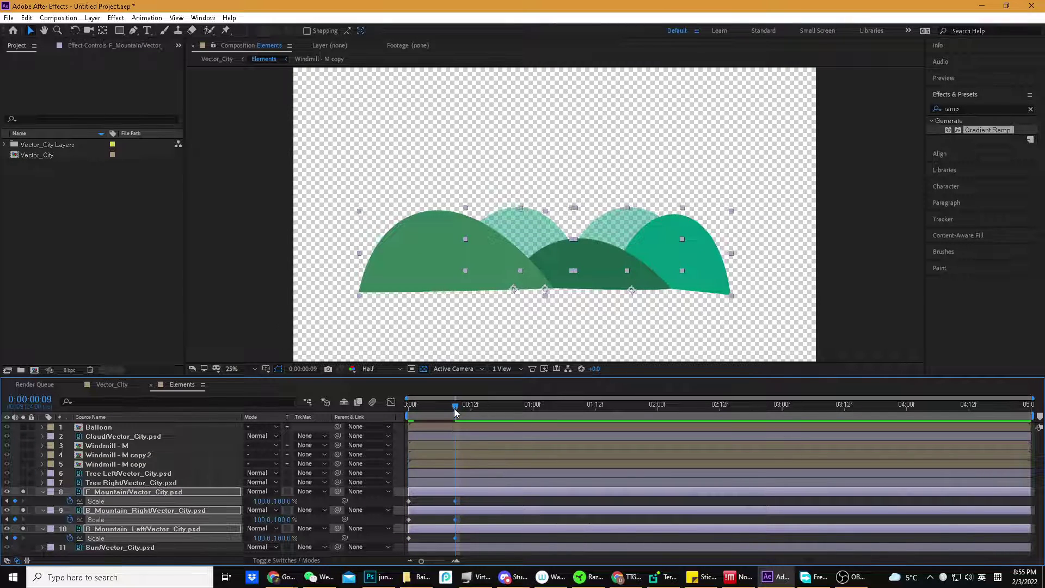
# Move the ending Scale keyframes of all three mountain layers to 0:00:00:07 and preview the faster growth
pyautogui.press('Home')
pyautogui.press('space')
pyautogui.press('space')
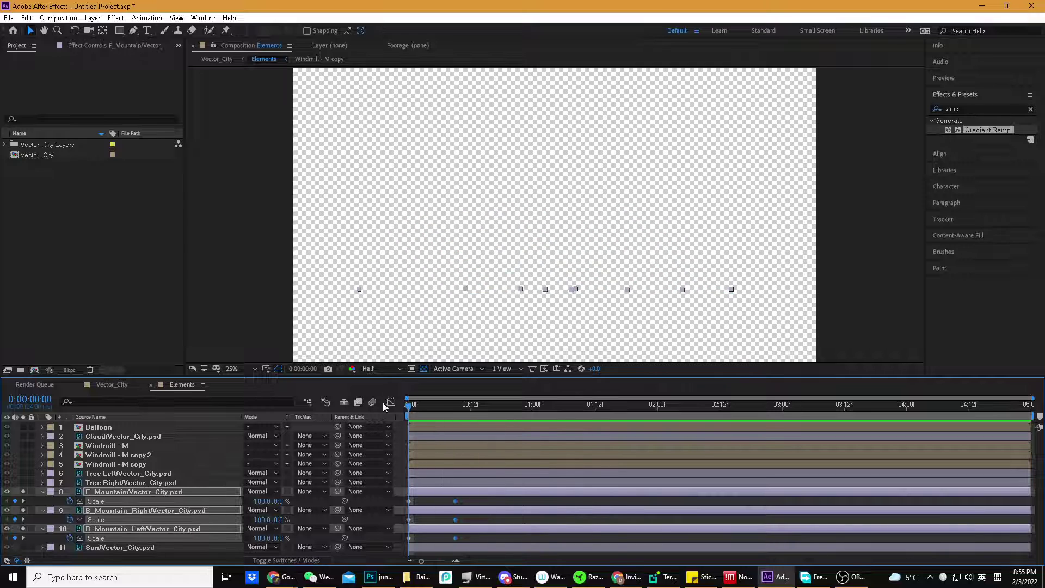
pyautogui.moveTo(410, 405); pyautogui.dragTo(445, 406)
pyautogui.click(455, 501)
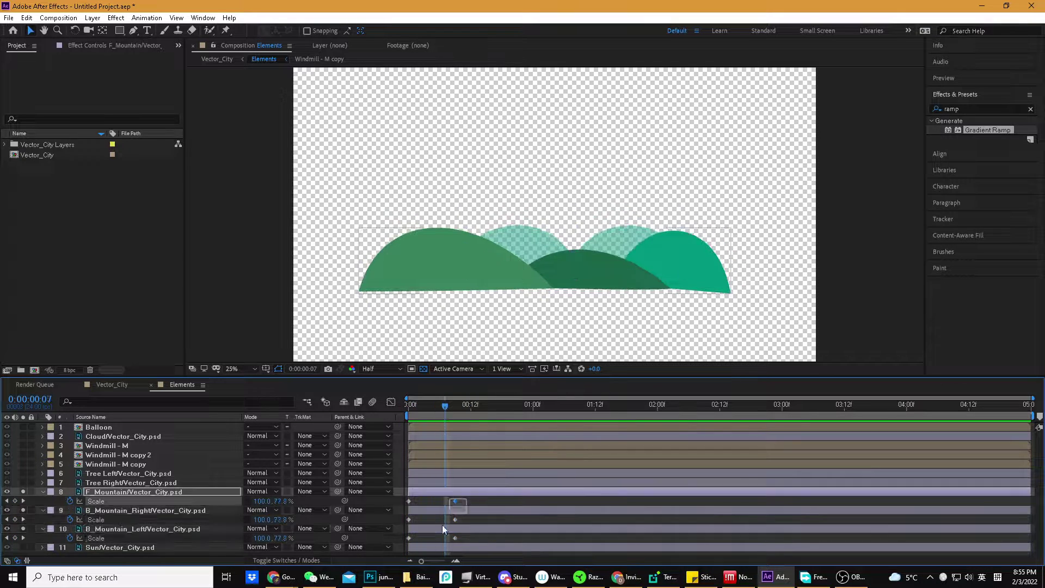
pyautogui.moveTo(442, 525)
pyautogui.mouseDown()
pyautogui.moveTo(460, 544)
pyautogui.moveTo(446, 538)
pyautogui.mouseUp()
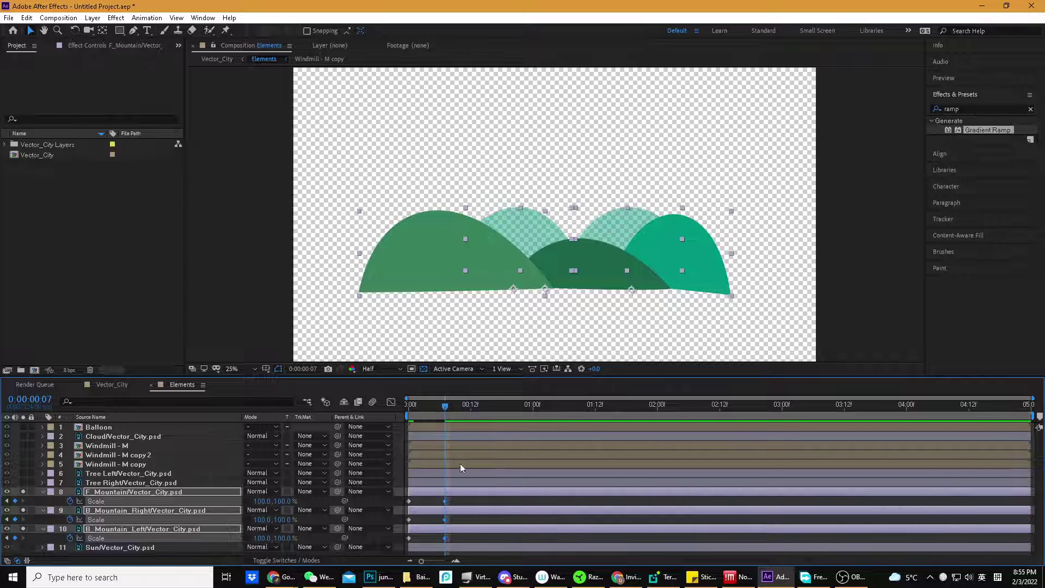
pyautogui.moveTo(445, 406); pyautogui.dragTo(384, 401)
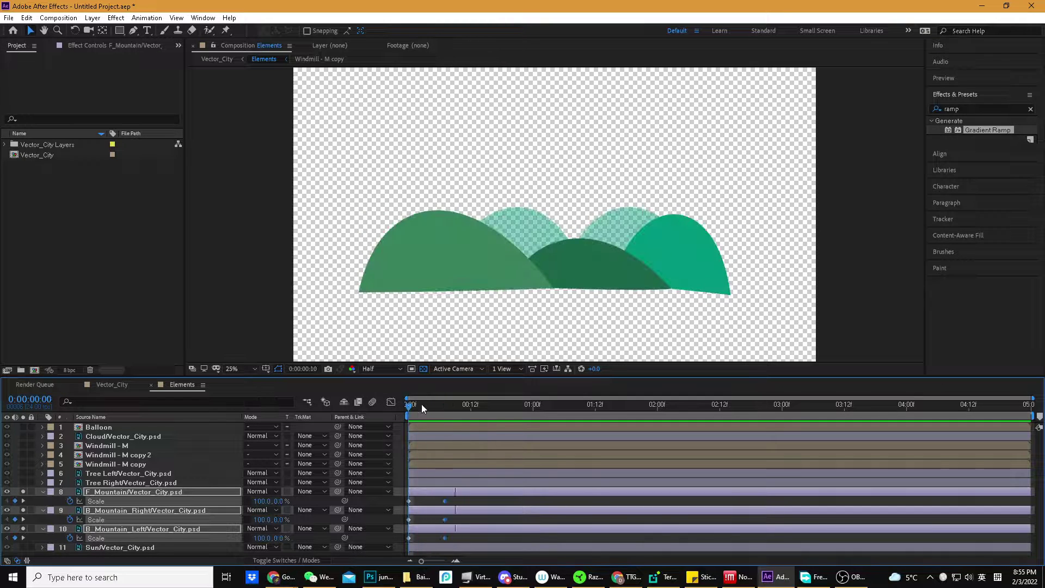
# Add Scale keyframes to the three mountain layers at 0:00:00:10, keeping the vertical scale at 100%
pyautogui.moveTo(421, 404); pyautogui.dragTo(471, 407)
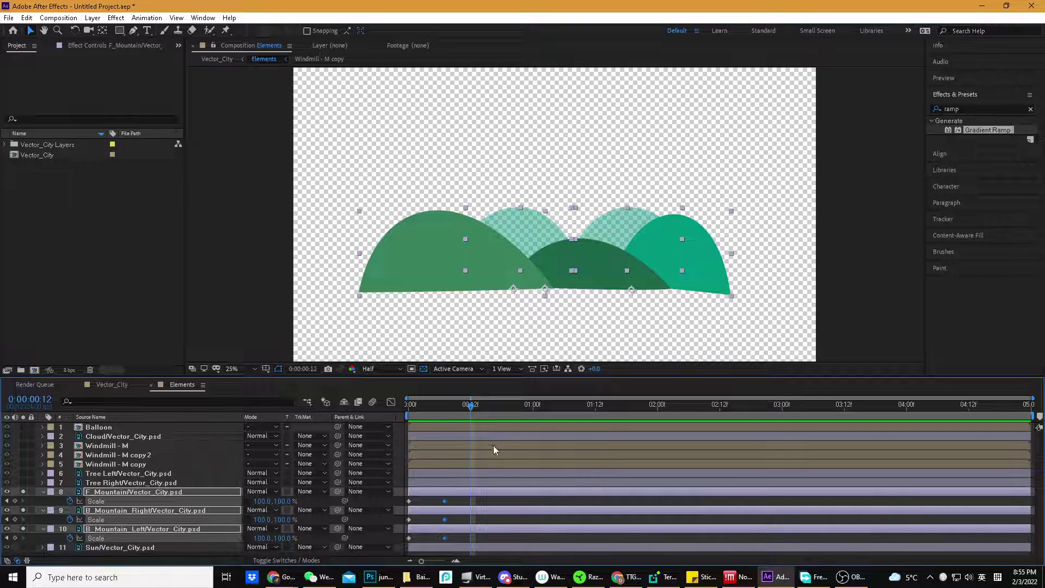
pyautogui.moveTo(470, 406)
pyautogui.mouseDown()
pyautogui.moveTo(418, 410)
pyautogui.moveTo(458, 410)
pyautogui.mouseUp()
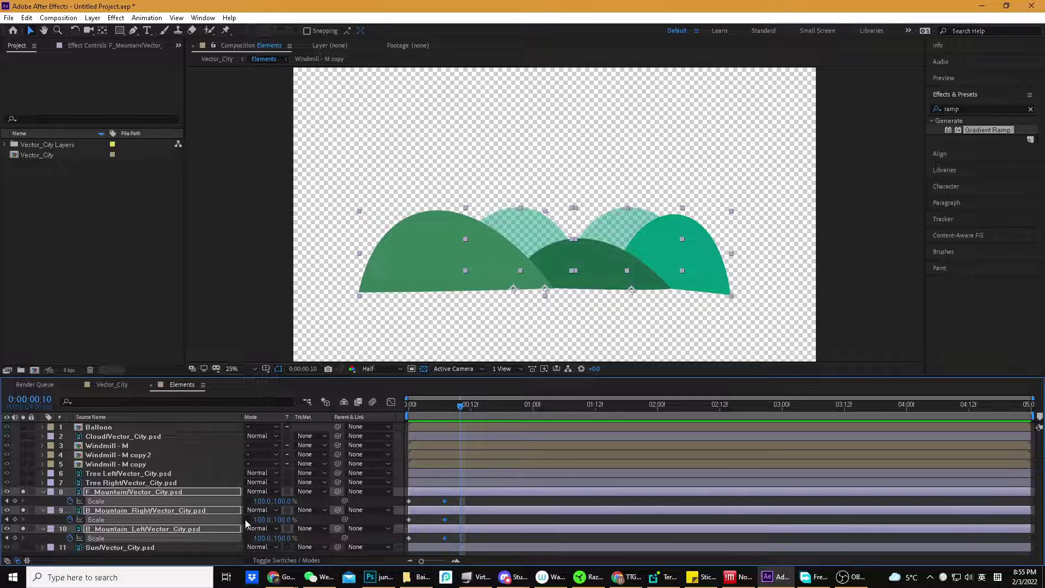
pyautogui.click(15, 501)
# Set the three mountain layers' vertical scale to 110% at 0:00:00:07 as an overshoot and preview the bounce
pyautogui.moveTo(462, 415); pyautogui.dragTo(448, 413)
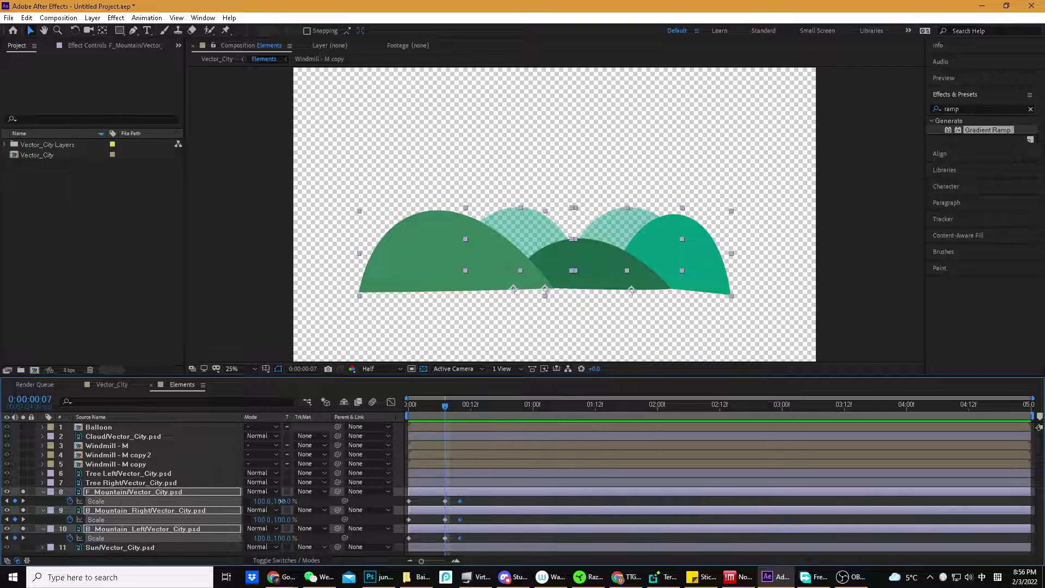
pyautogui.click(283, 501)
pyautogui.press('Return')
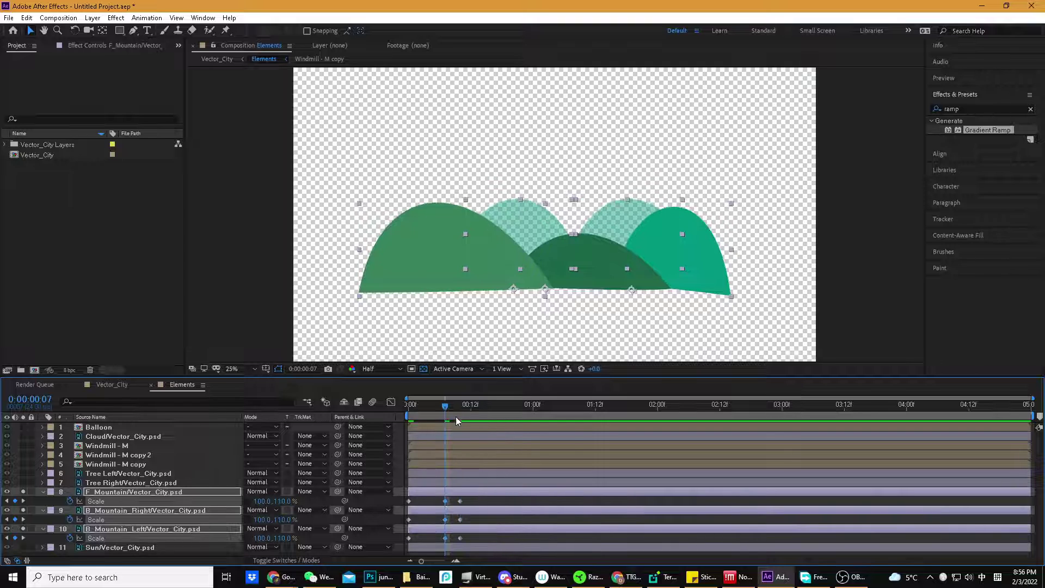
pyautogui.moveTo(445, 413); pyautogui.dragTo(465, 406)
pyautogui.press('space')
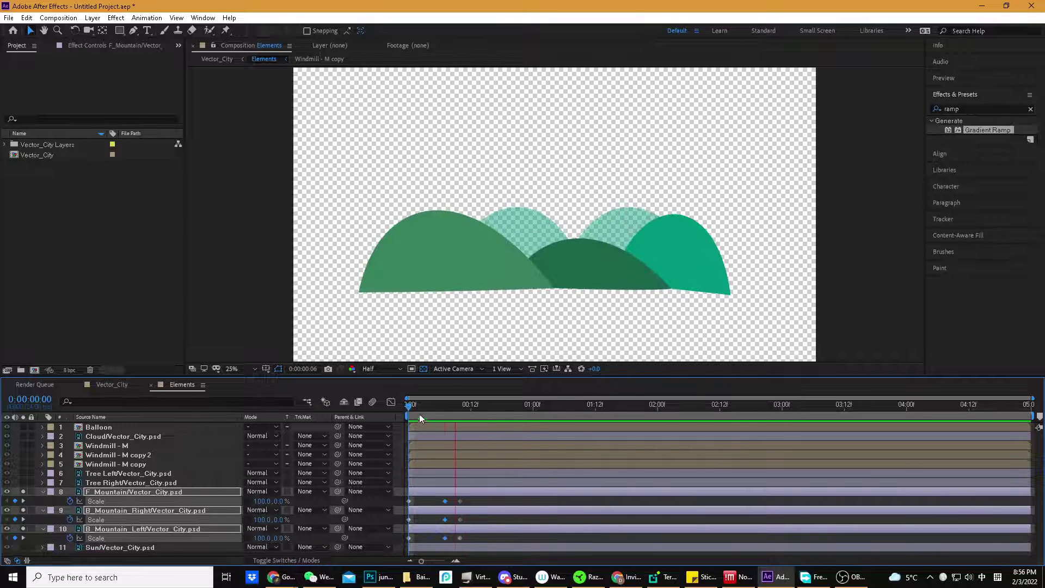
pyautogui.press('space')
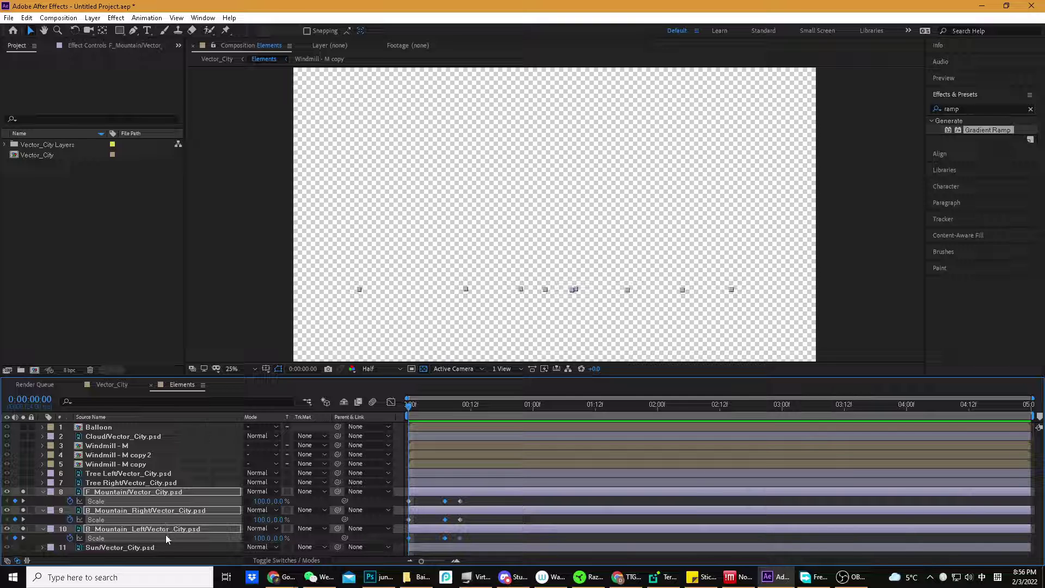
# Stagger the mountains by shifting B_Mountain_Right to start about 4 frames in and B_Mountain_Left about 8 frames in, and preview the sequence
pyautogui.click(167, 495)
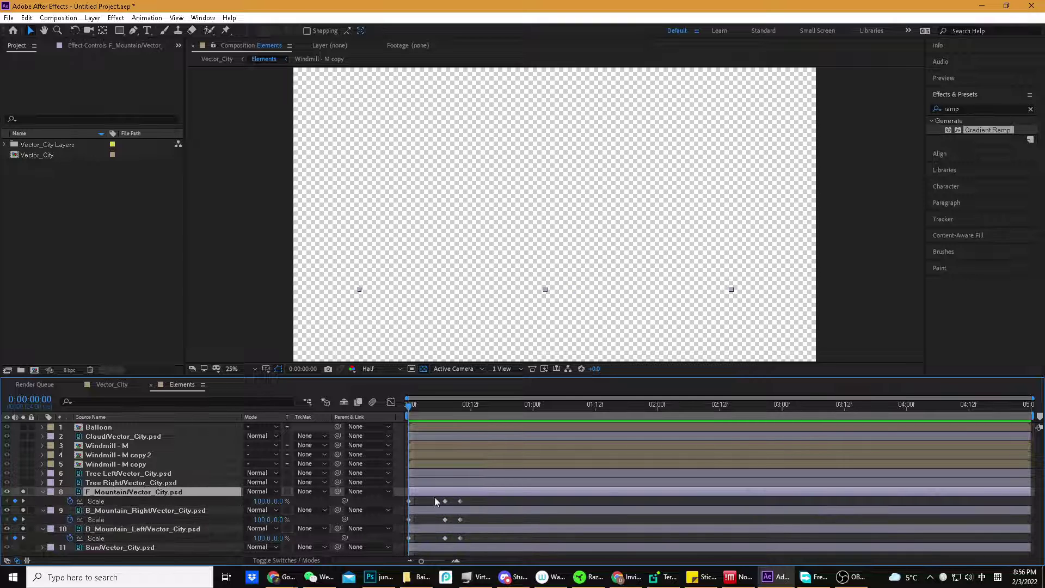
pyautogui.moveTo(430, 493); pyautogui.dragTo(456, 533)
pyautogui.hotkey('ctrl', 'z')
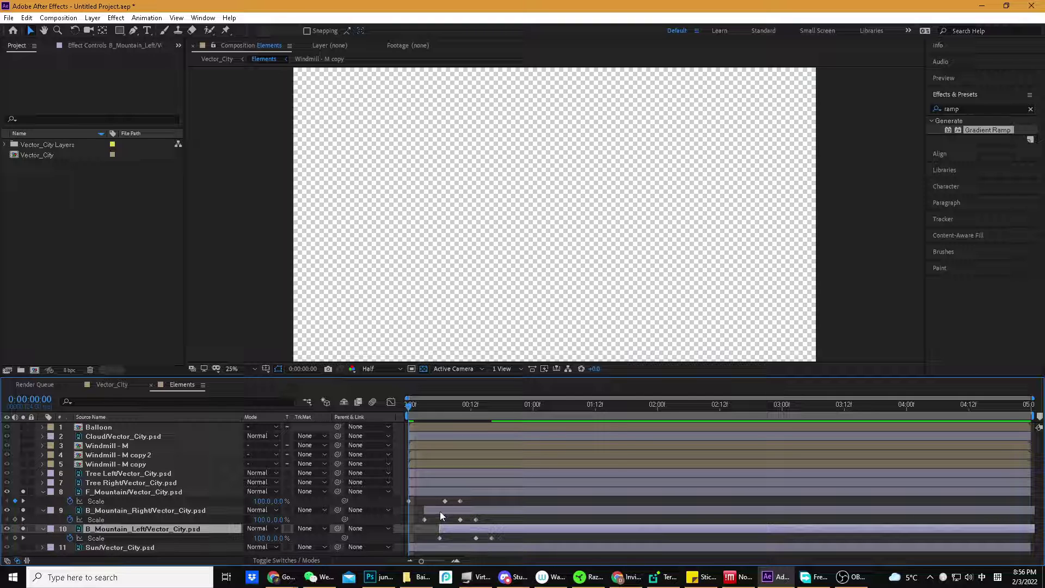
pyautogui.click(439, 511)
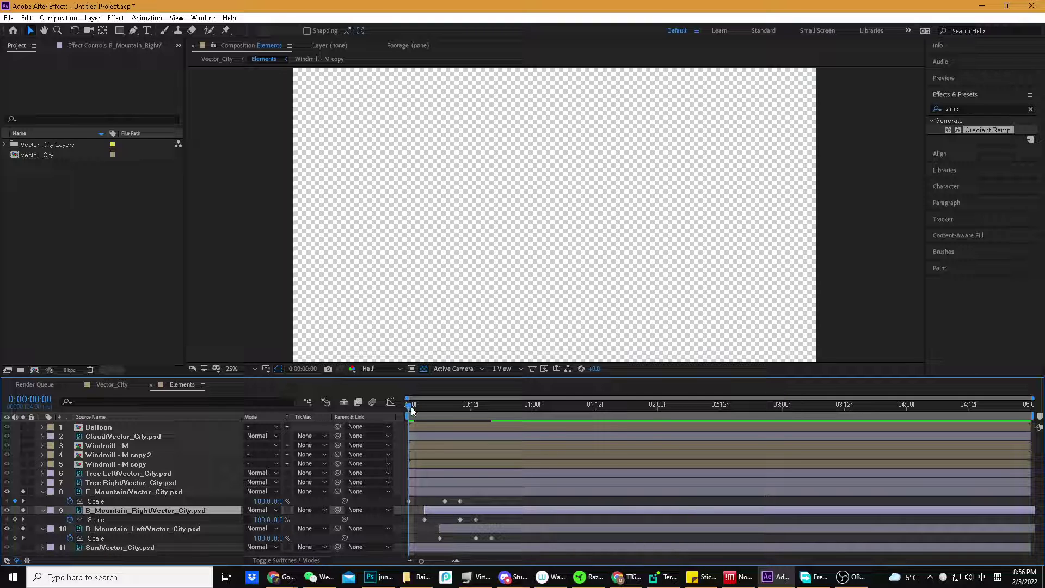
pyautogui.moveTo(449, 509); pyautogui.dragTo(470, 530)
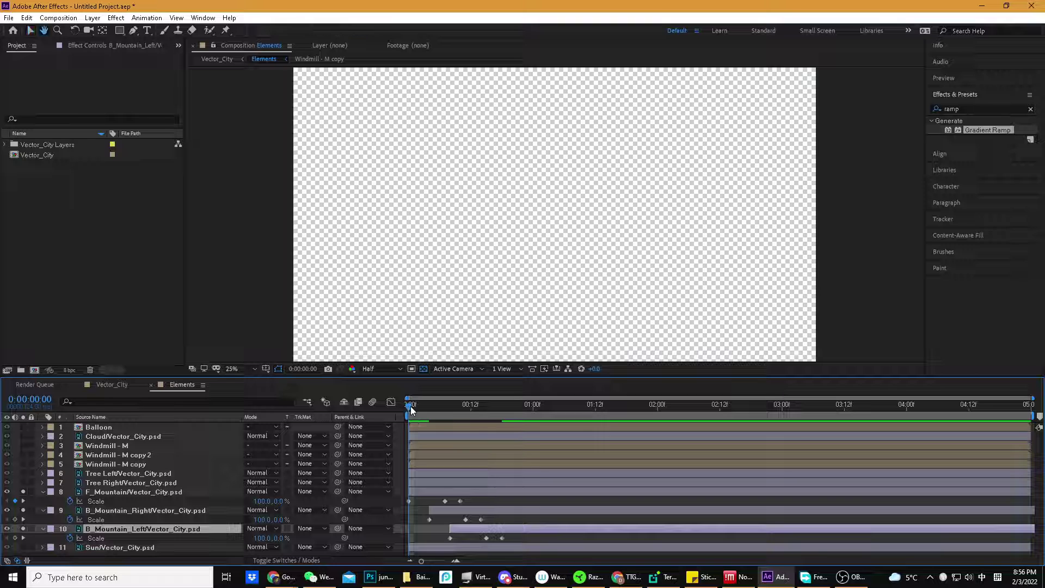
pyautogui.press('space')
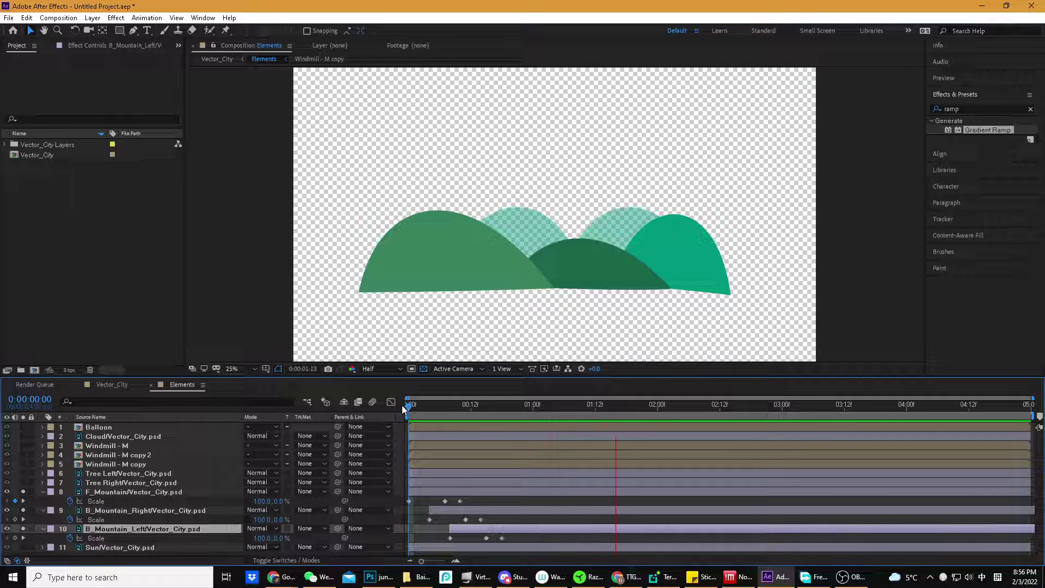
# Preview the staggered mountain growth in the Elements composition and in the parent Vector_City composition
pyautogui.press('space')
pyautogui.press('space')
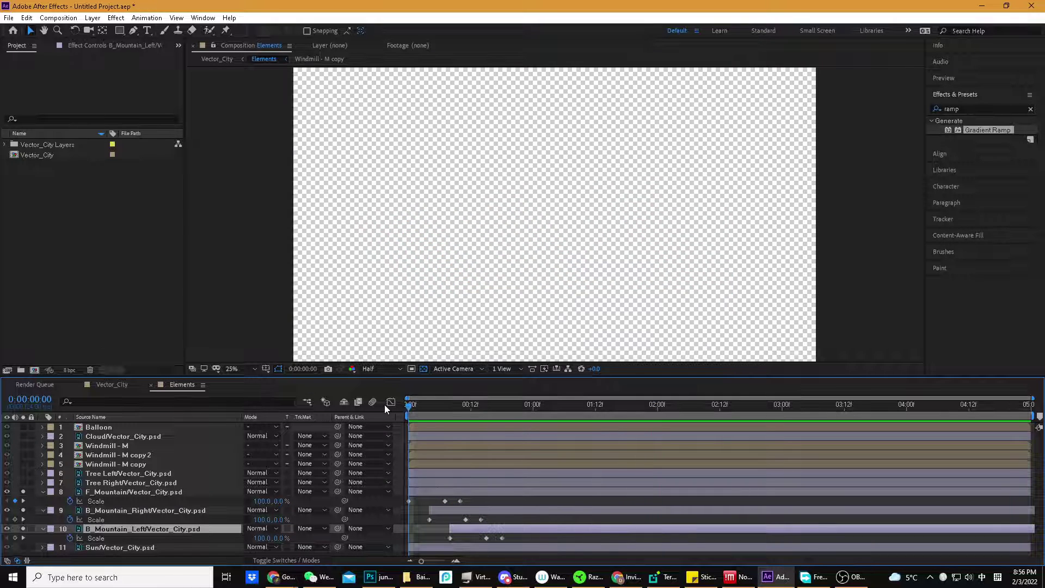
pyautogui.click(415, 407)
pyautogui.press('Tab')
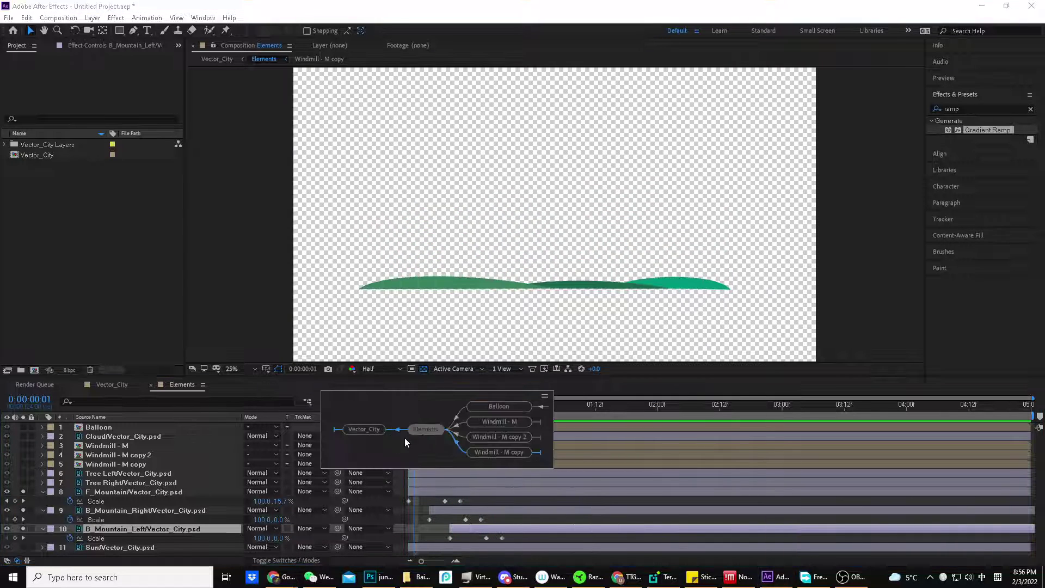
pyautogui.click(369, 427)
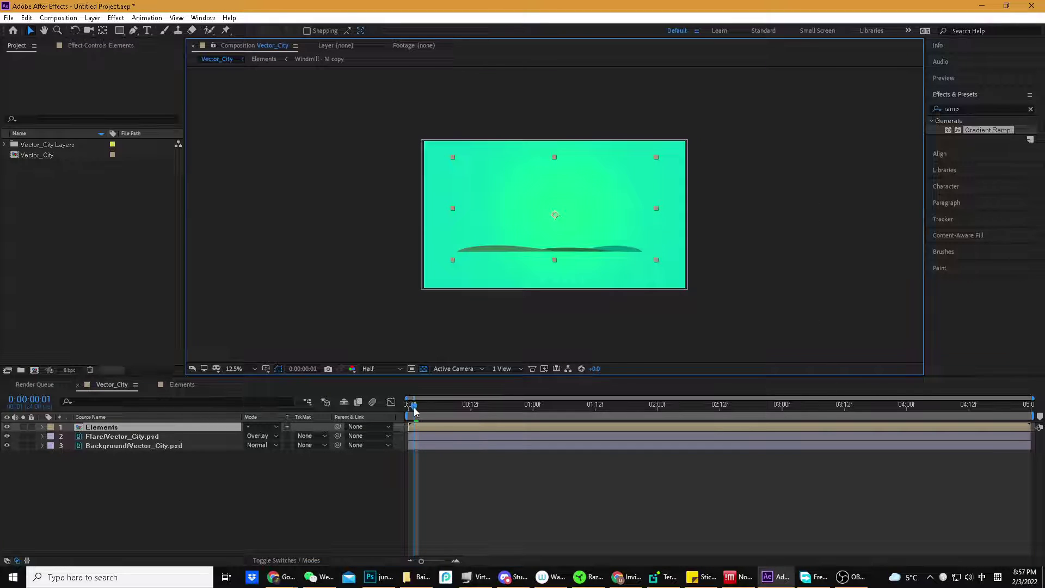
pyautogui.click(414, 409)
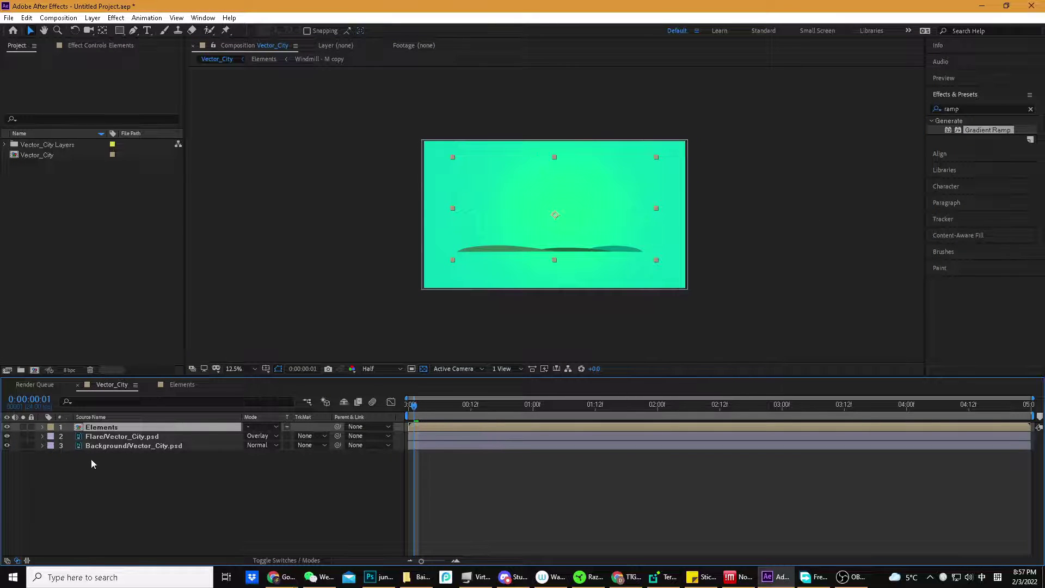
pyautogui.press('space')
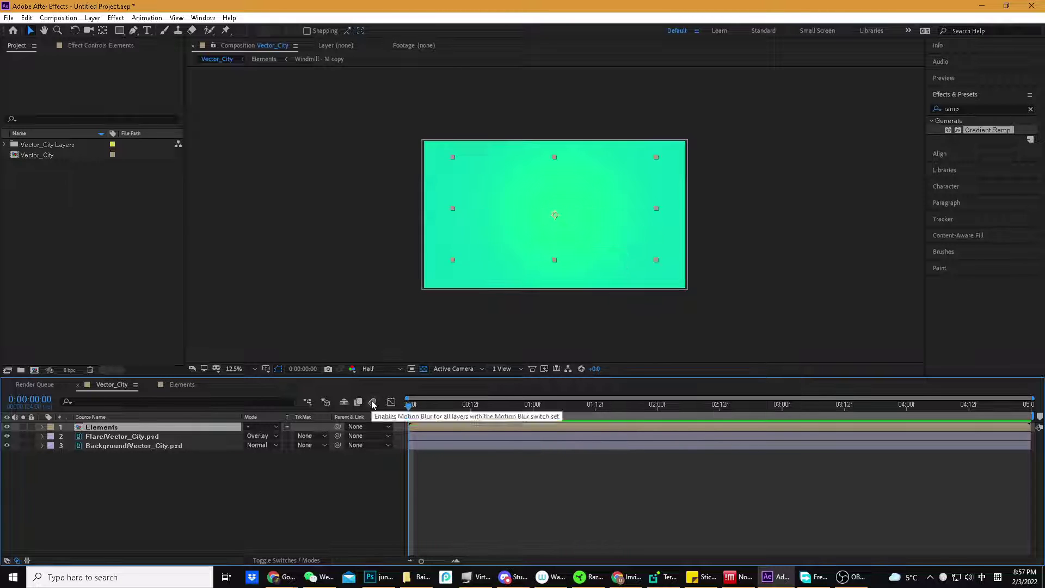
pyautogui.click(416, 404)
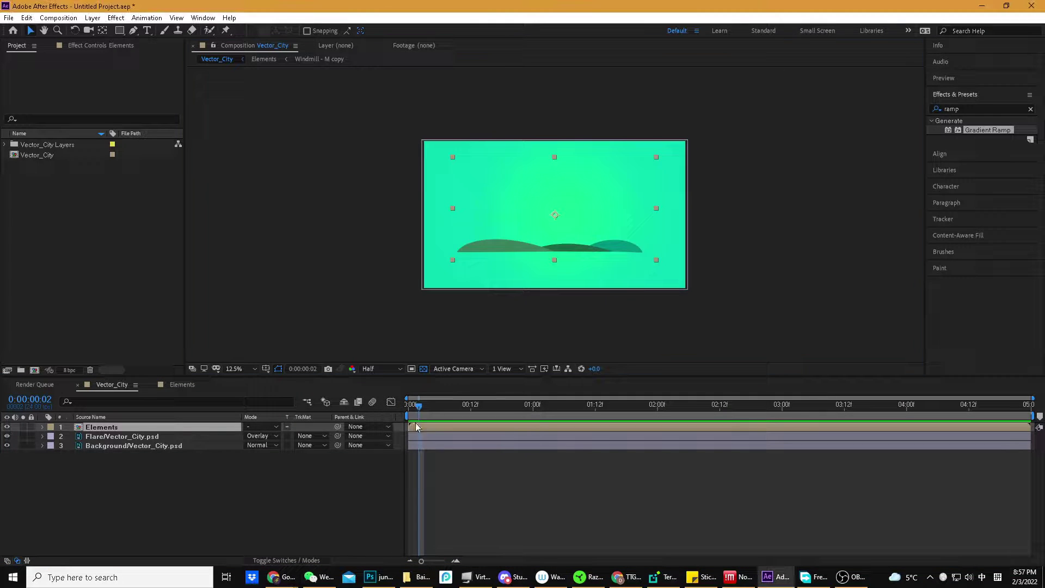
# Turn off solo for the three mountain layers in Elements, preview all the artwork together, and leave the mountain layers unlocked
pyautogui.doubleClick(138, 426)
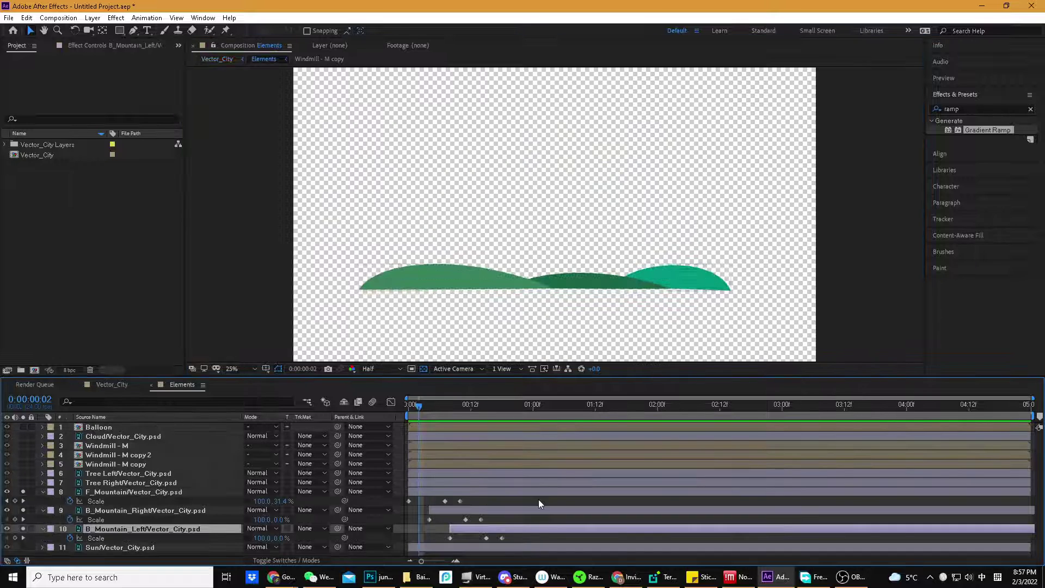
pyautogui.keyDown('shift'); pyautogui.click(103, 492); pyautogui.keyUp('shift')
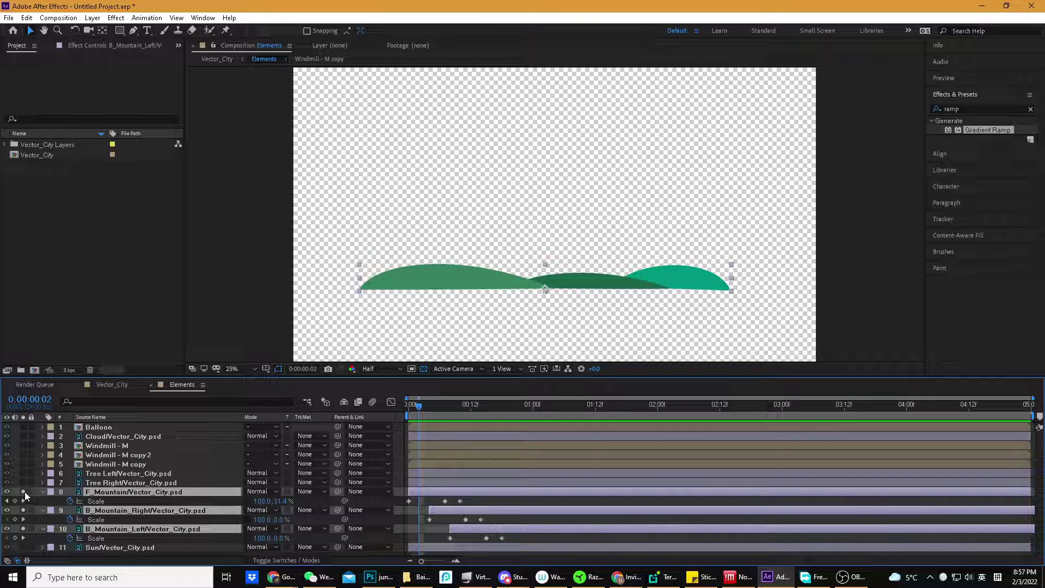
pyautogui.moveTo(25, 492); pyautogui.dragTo(22, 527)
pyautogui.hotkey('ctrl', 'l')
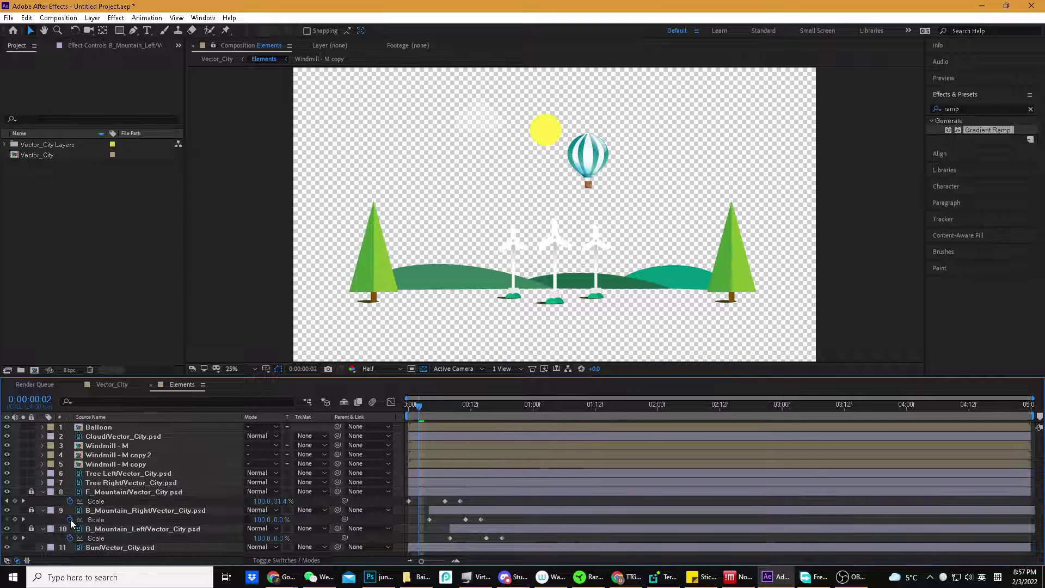
pyautogui.moveTo(421, 407); pyautogui.dragTo(379, 406)
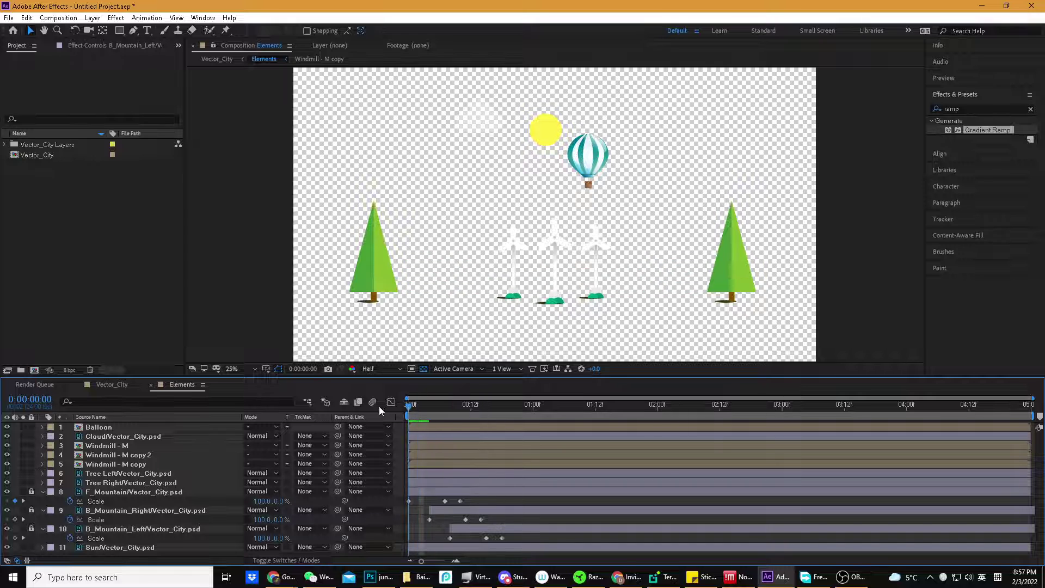
pyautogui.press('space')
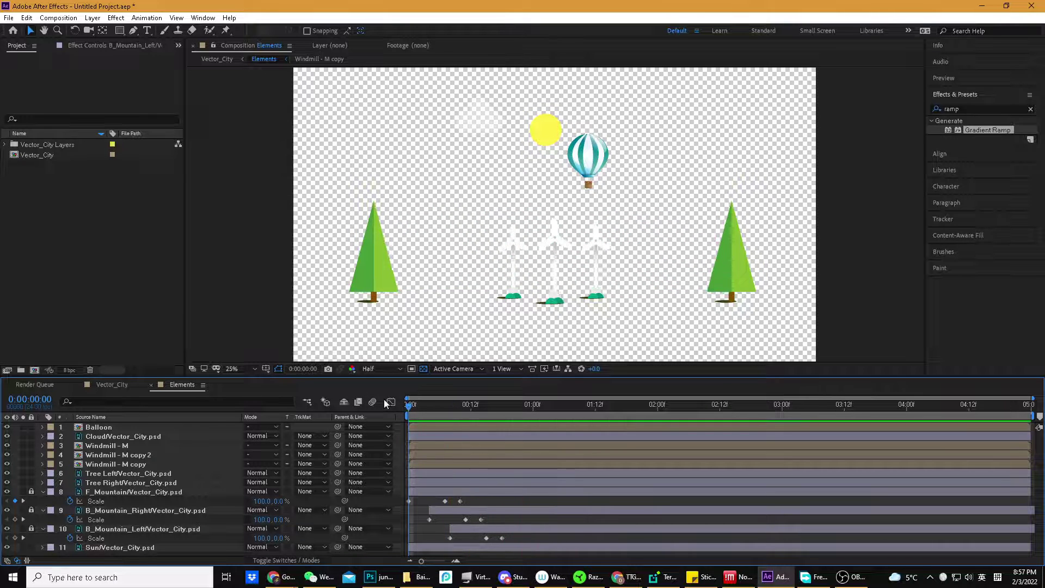
pyautogui.moveTo(31, 491); pyautogui.dragTo(32, 526)
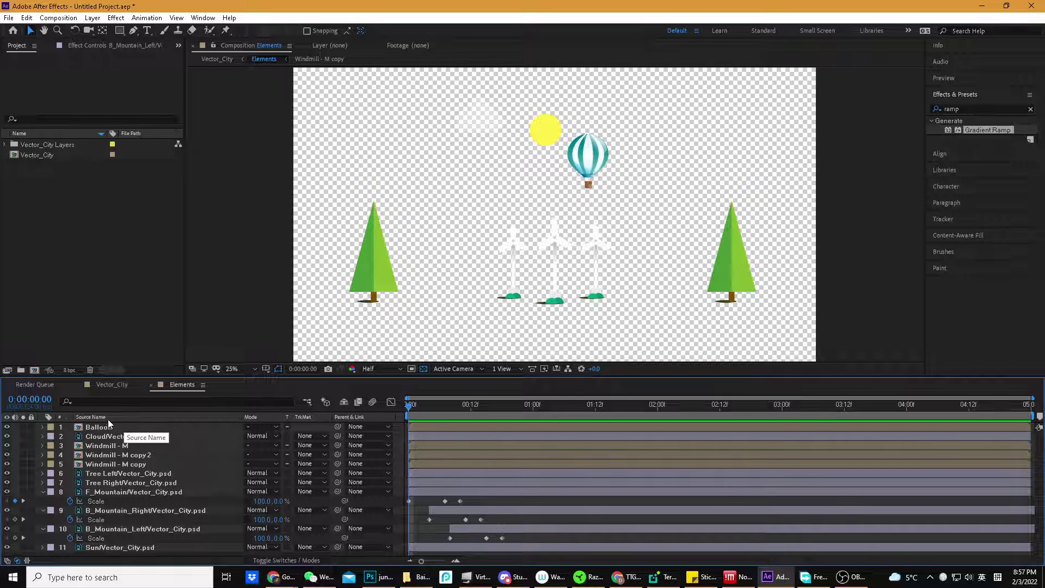
# Play and scrub the start of the Vector_City composition to review the mountains growing behind the other elements
pyautogui.hotkey('shift', 'Escape')
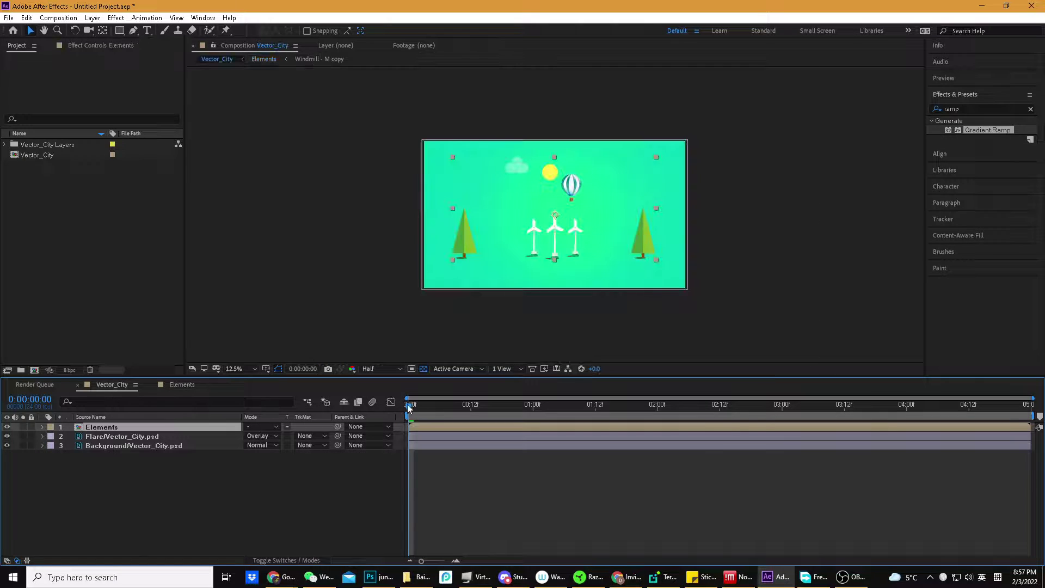
pyautogui.press('space')
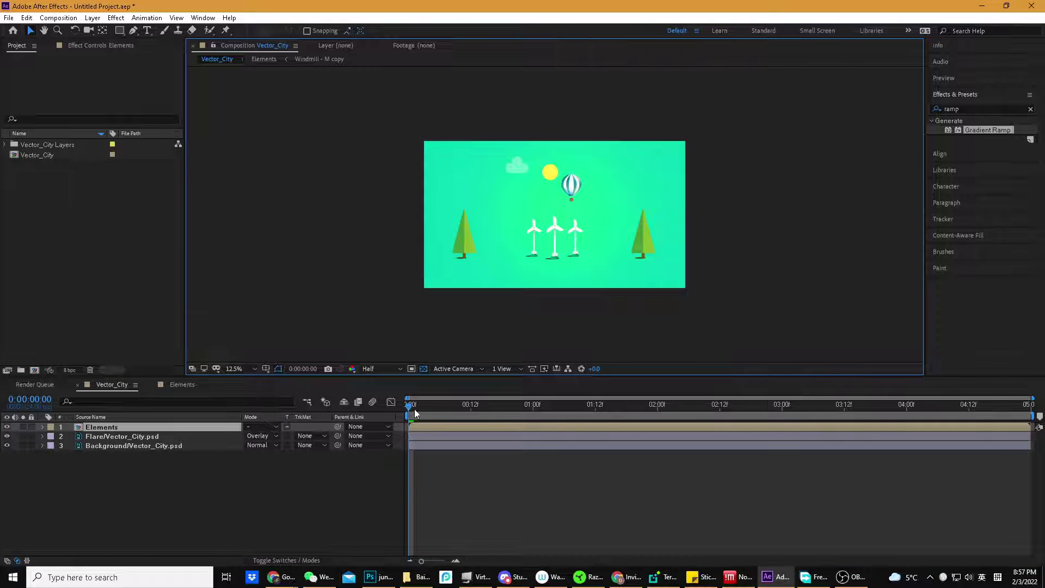
pyautogui.click(384, 403)
pyautogui.press('space')
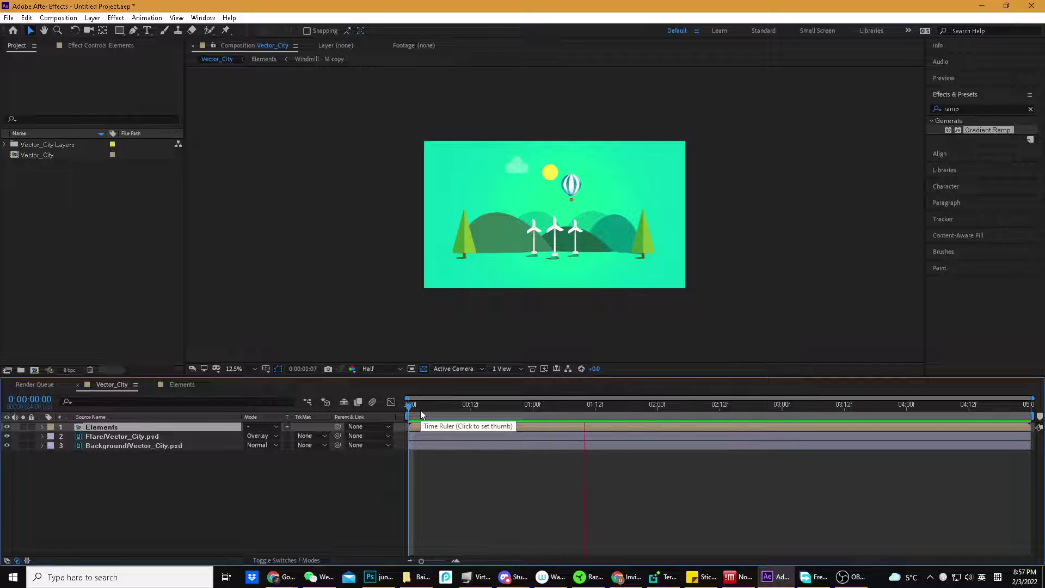
pyautogui.click(397, 408)
pyautogui.press('space')
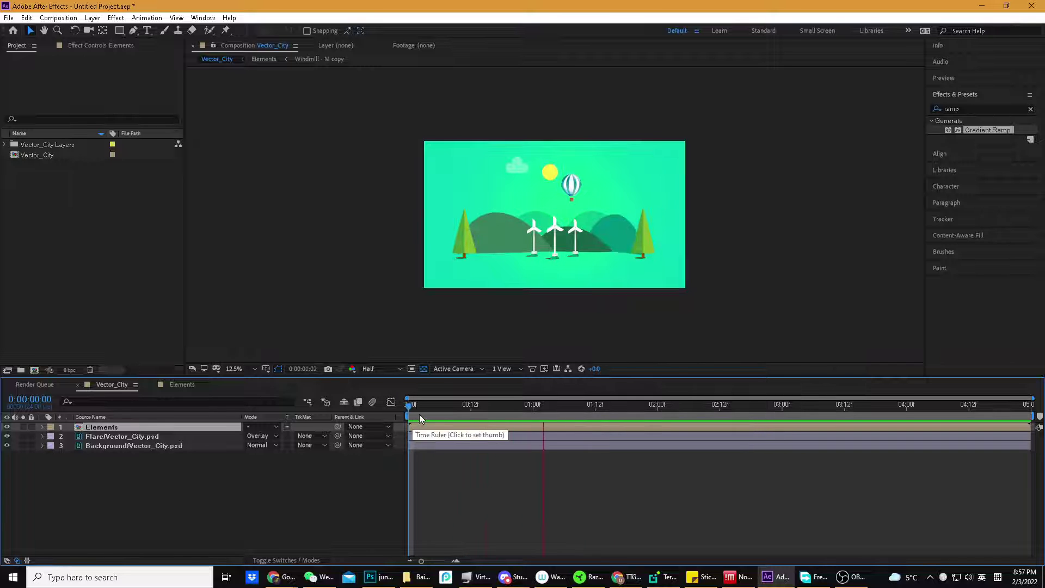
pyautogui.press('space')
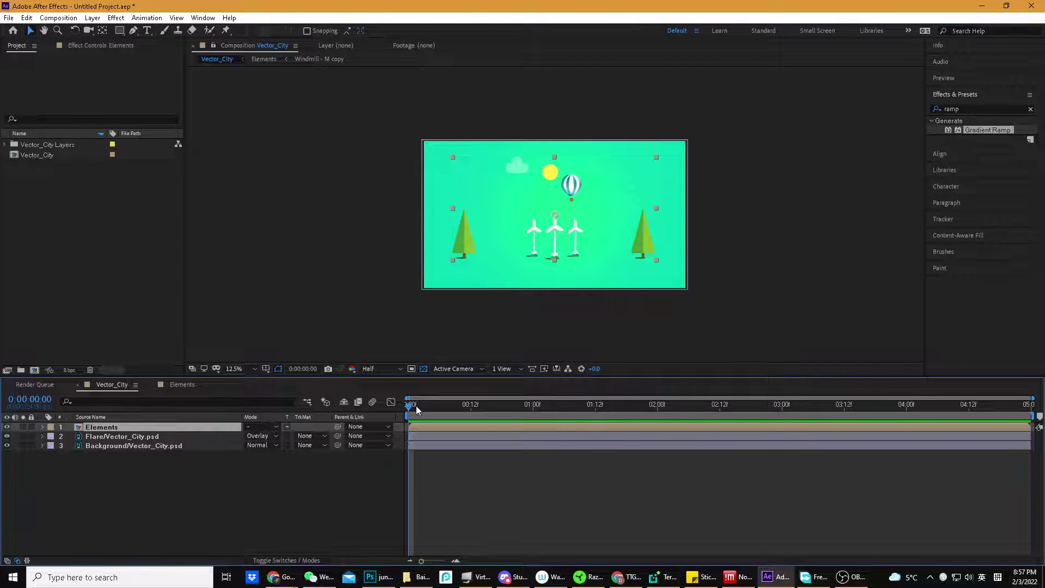
pyautogui.moveTo(415, 406); pyautogui.dragTo(480, 410)
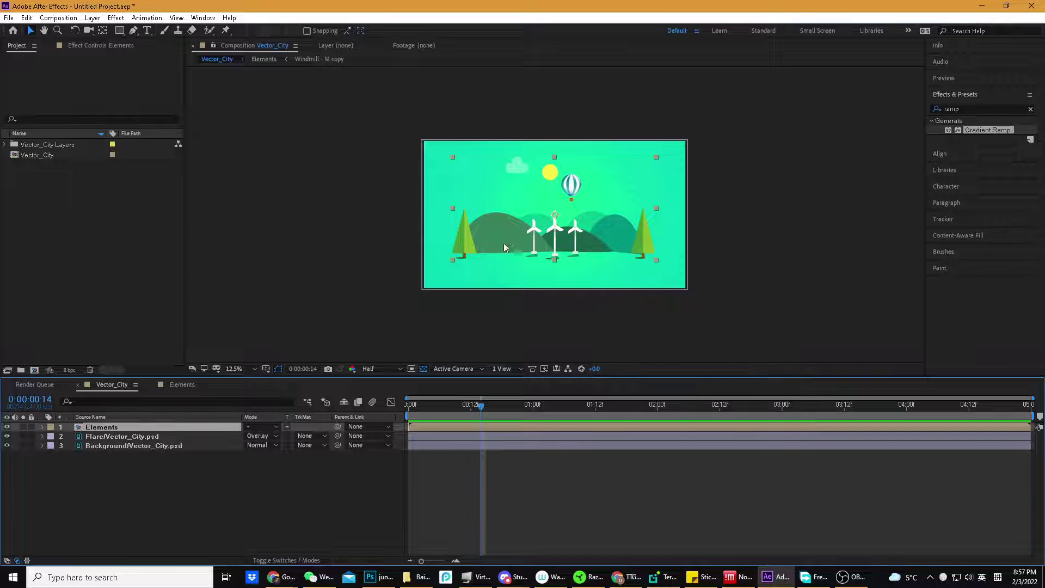
pyautogui.click(419, 414)
pyautogui.press('space')
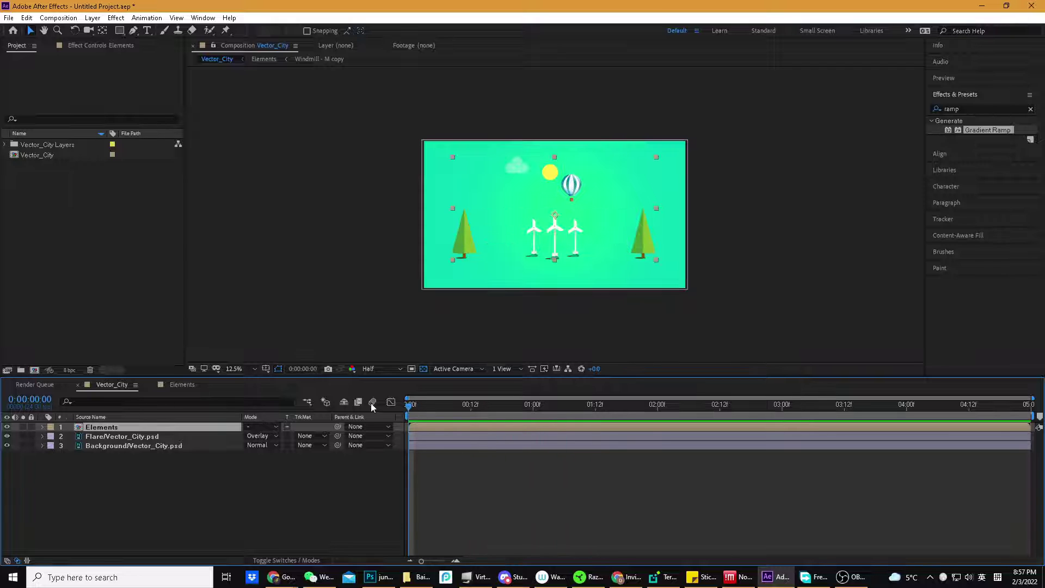
pyautogui.press('space')
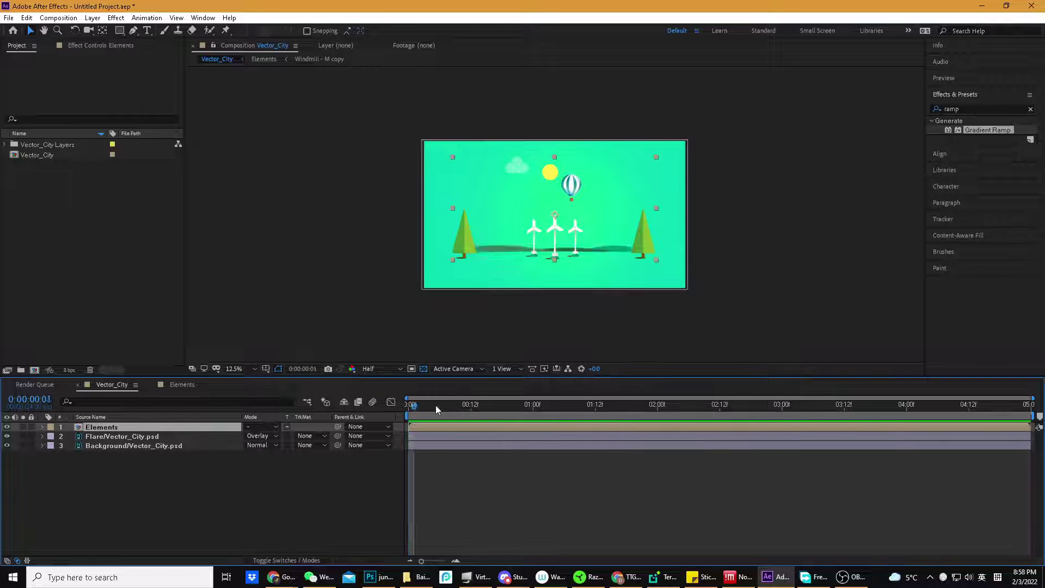
pyautogui.click(450, 405)
# Reopen the Elements composition and preview its mountain animation from the start
pyautogui.click(167, 427)
pyautogui.doubleClick(168, 427)
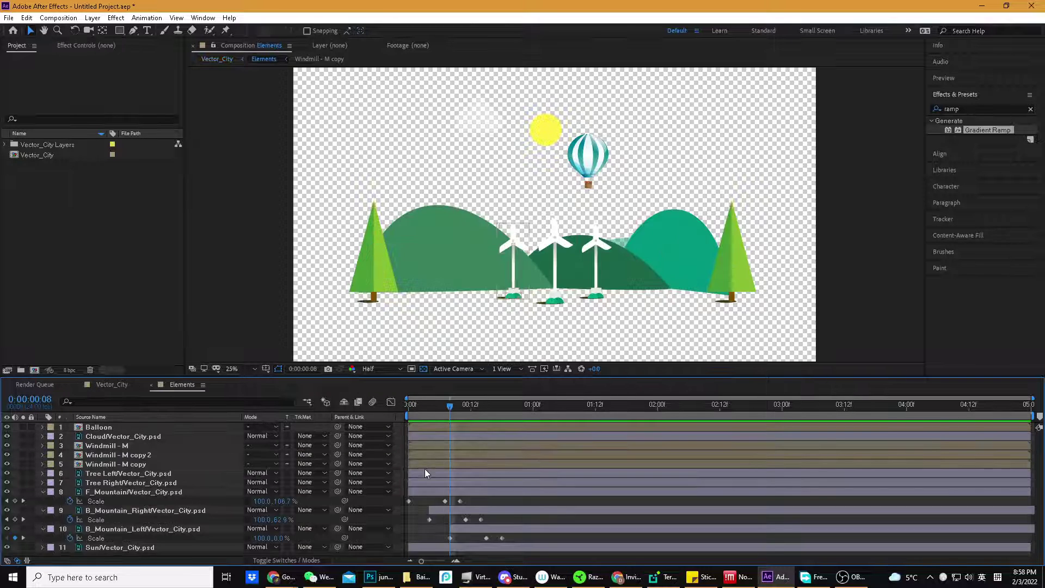
pyautogui.moveTo(466, 406); pyautogui.dragTo(403, 413)
pyautogui.press('space')
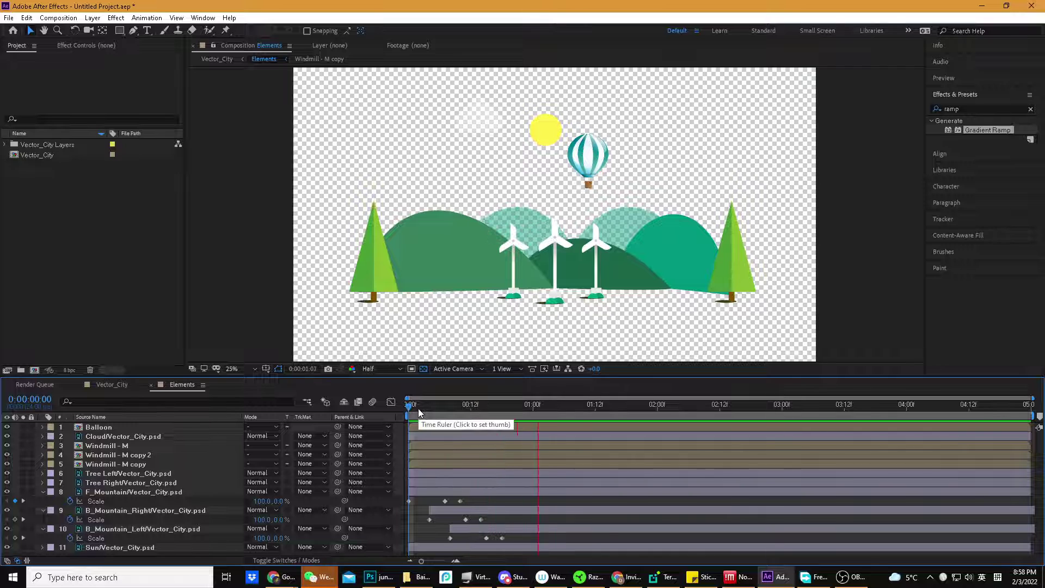
# Set the current time to 0:00:00:18 and solo the Tree Left and Tree Right layers
pyautogui.moveTo(428, 408); pyautogui.dragTo(501, 417)
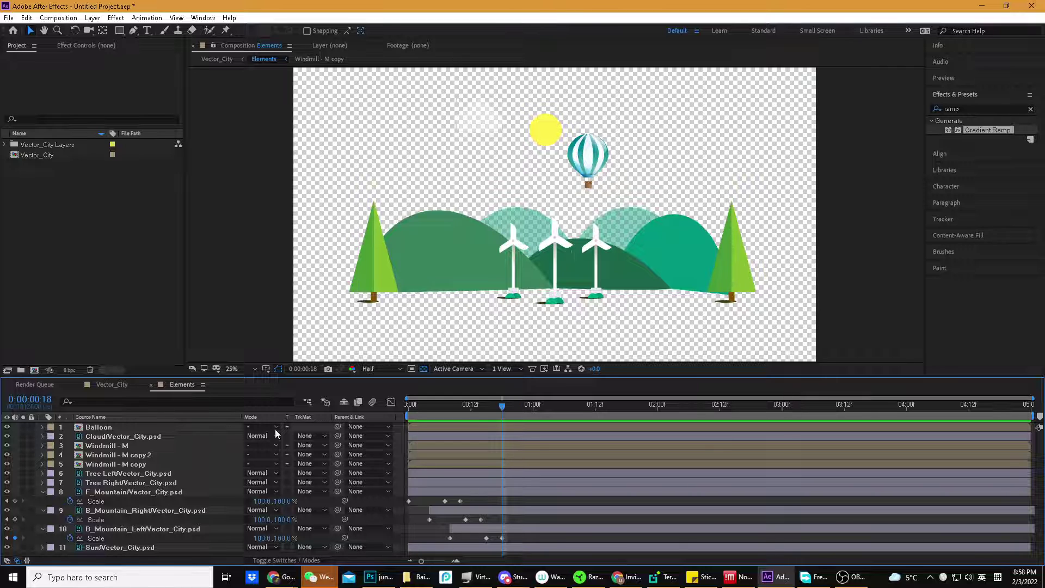
pyautogui.click(143, 492)
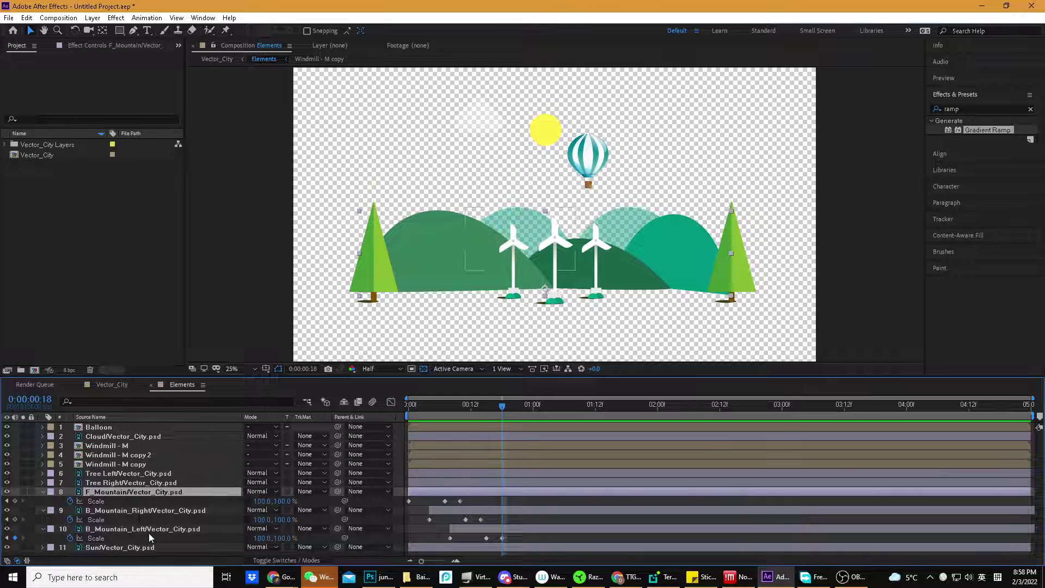
pyautogui.click(148, 533)
pyautogui.click(136, 484)
pyautogui.keyDown('ctrl'); pyautogui.click(101, 475); pyautogui.keyUp('ctrl')
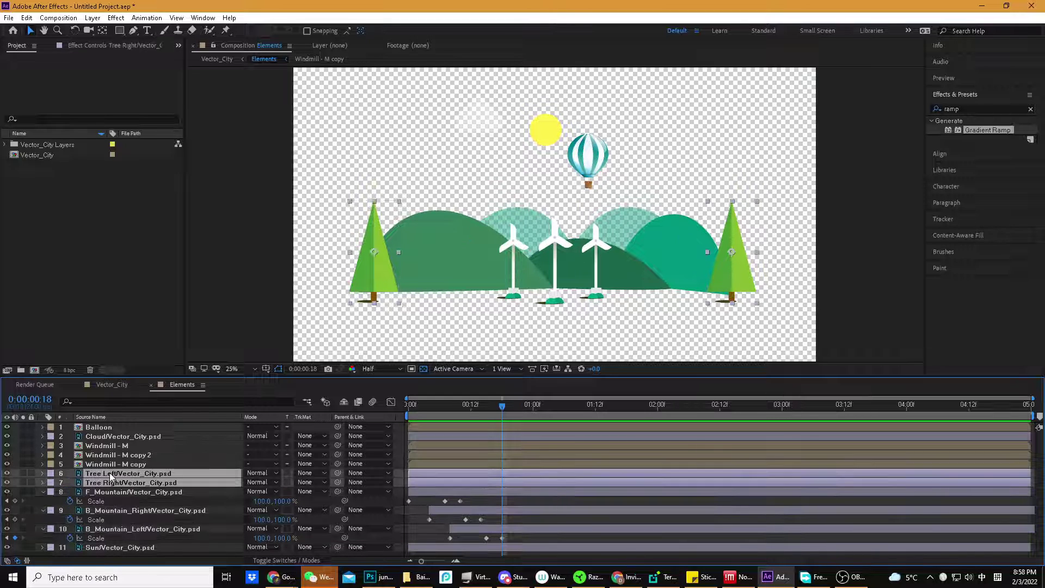
pyautogui.moveTo(23, 473); pyautogui.dragTo(22, 482)
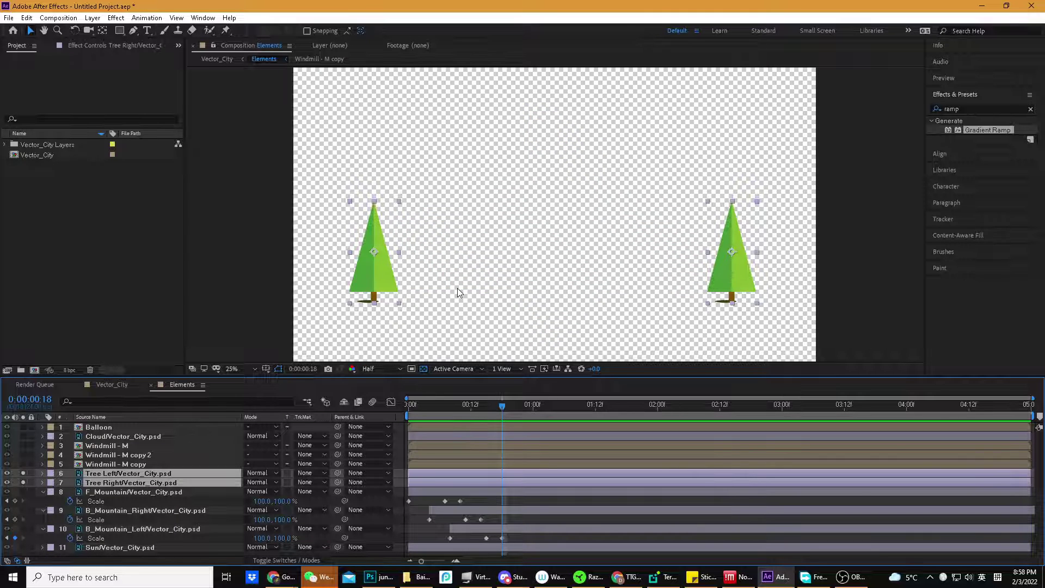
# Move the Tree Right layer's anchor point down to the base of its trunk with the Pan Behind tool
pyautogui.click(103, 30)
pyautogui.click(375, 255)
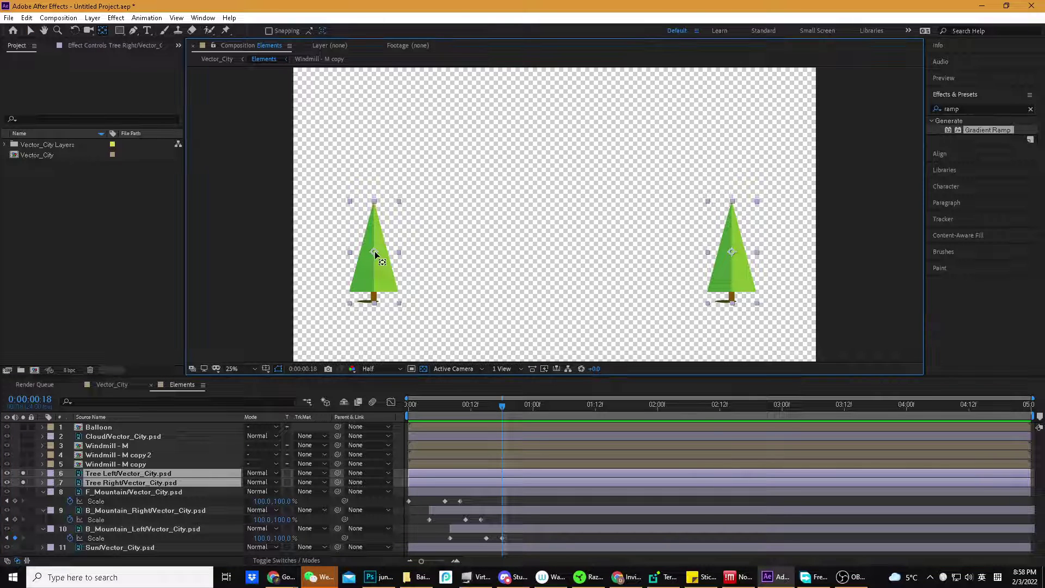
pyautogui.click(152, 463)
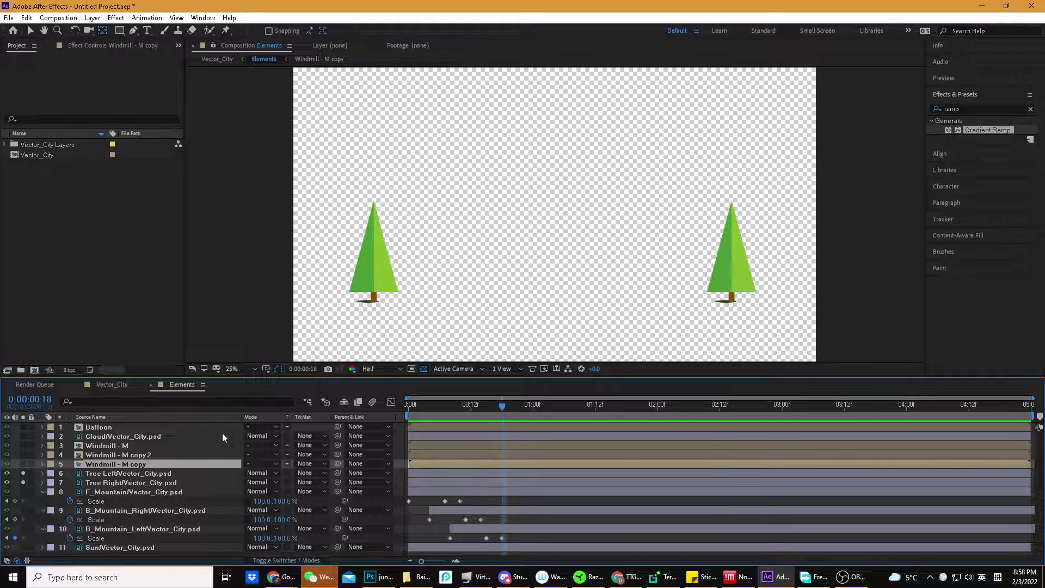
pyautogui.click(166, 482)
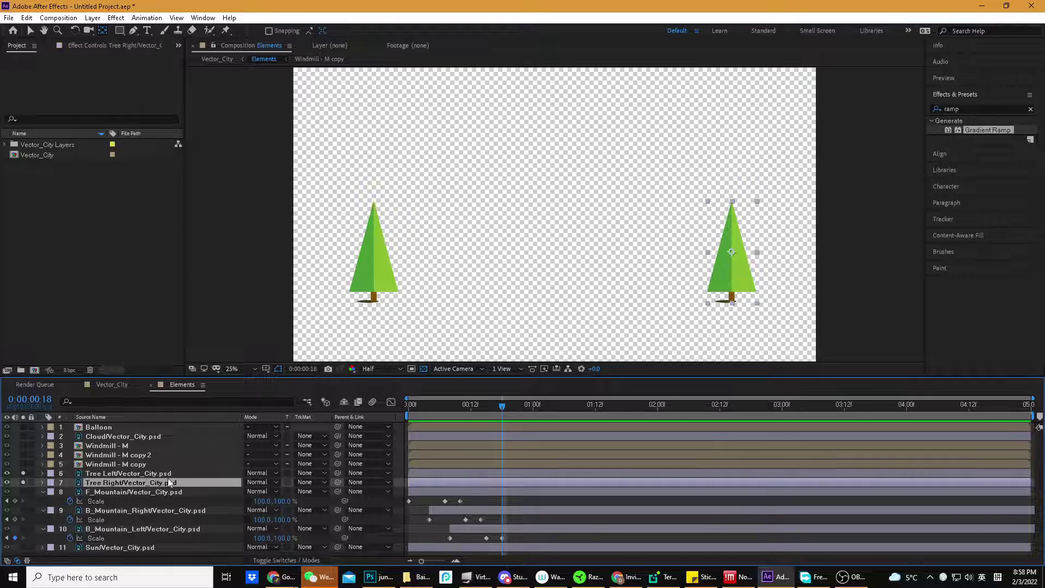
pyautogui.keyDown('shift'); pyautogui.click(166, 473); pyautogui.keyUp('shift')
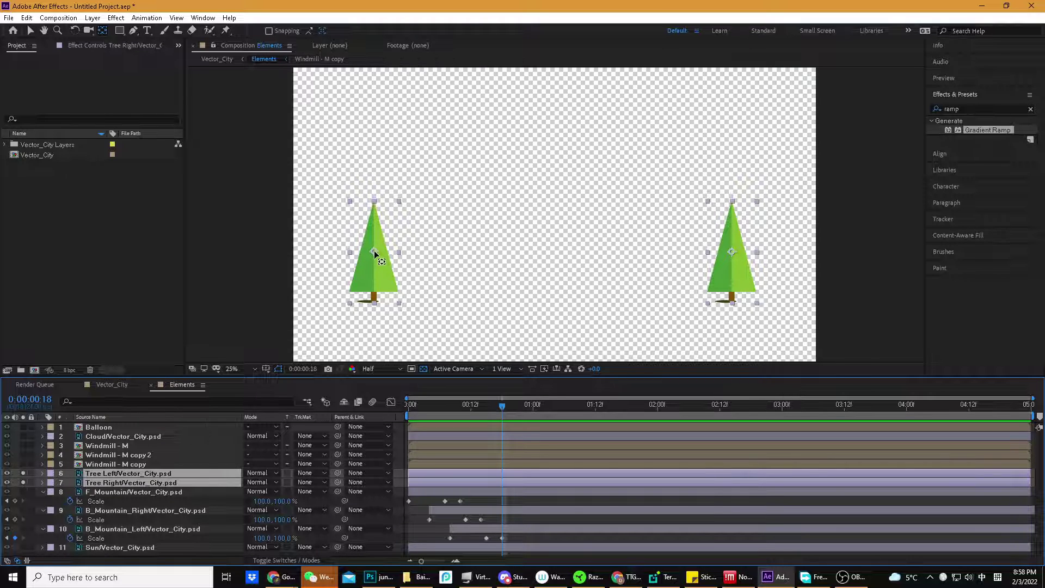
pyautogui.click(341, 302)
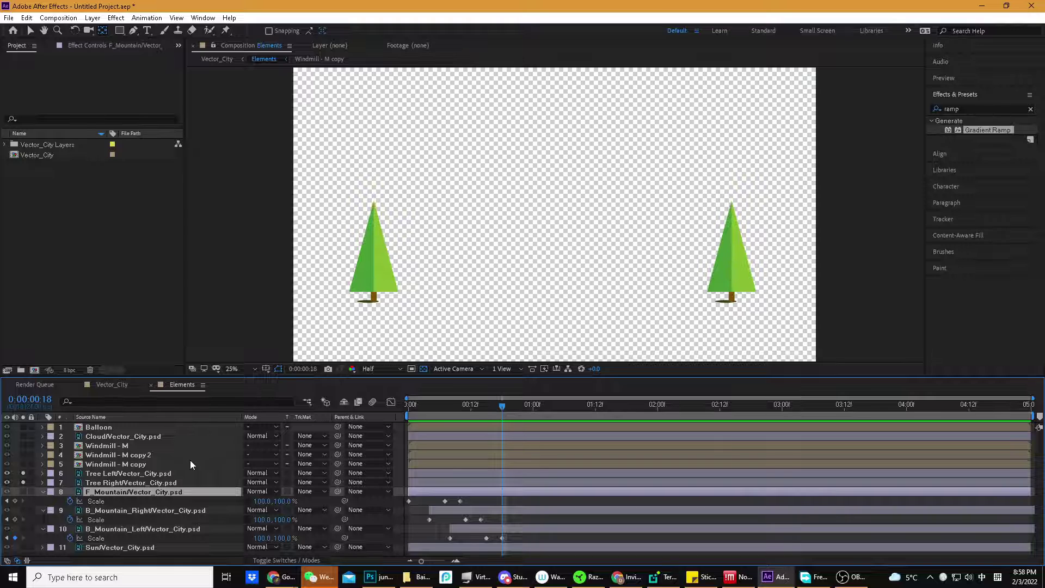
pyautogui.click(174, 483)
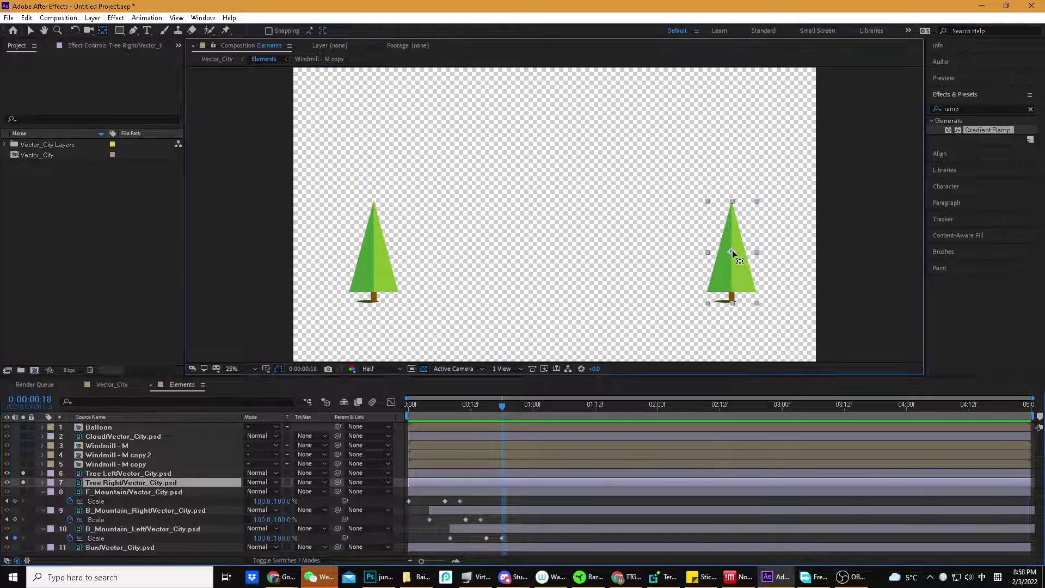
pyautogui.moveTo(733, 250); pyautogui.dragTo(733, 301)
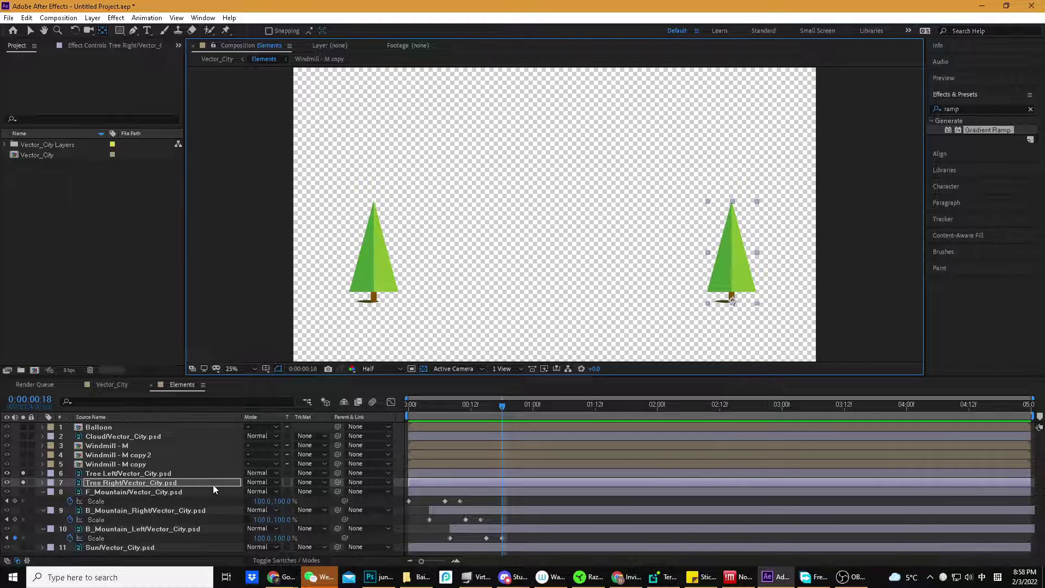
# Show the Tree Right layer's Scale property and unlink its width and height proportions
pyautogui.press('s')
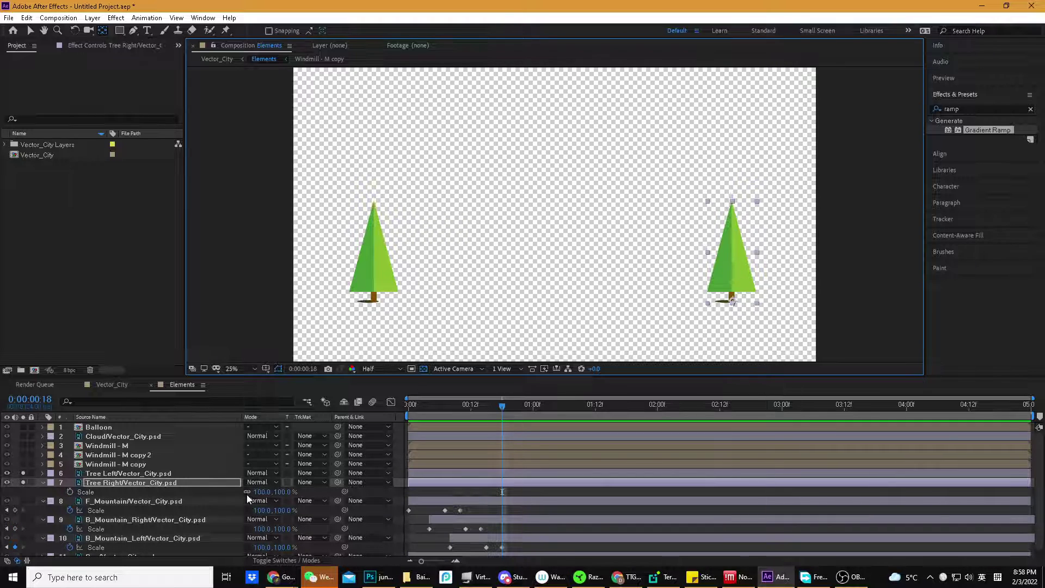
pyautogui.click(247, 494)
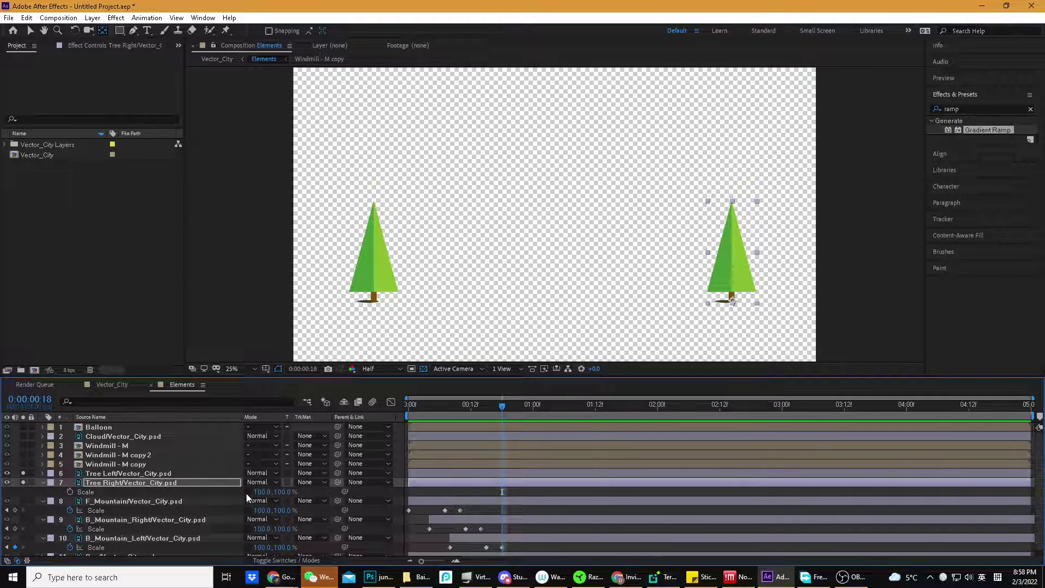
pyautogui.moveTo(280, 495)
pyautogui.mouseDown()
pyautogui.moveTo(297, 494)
pyautogui.moveTo(217, 481)
pyautogui.moveTo(266, 487)
pyautogui.mouseUp()
# Examine the Tree Right layer's anchor point at the base of its trunk up close
pyautogui.press('.')
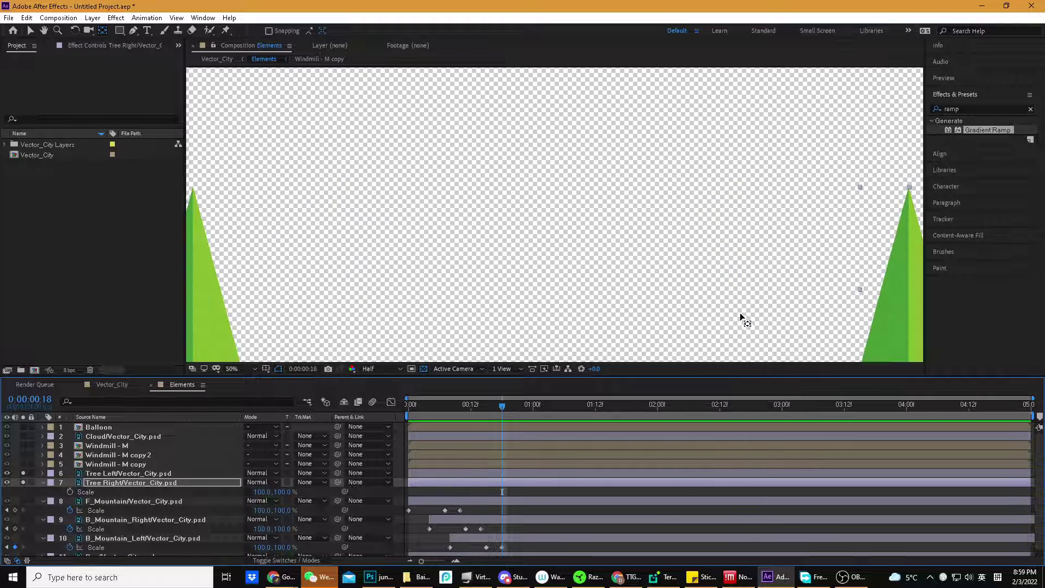
pyautogui.moveTo(743, 259); pyautogui.dragTo(490, 144)
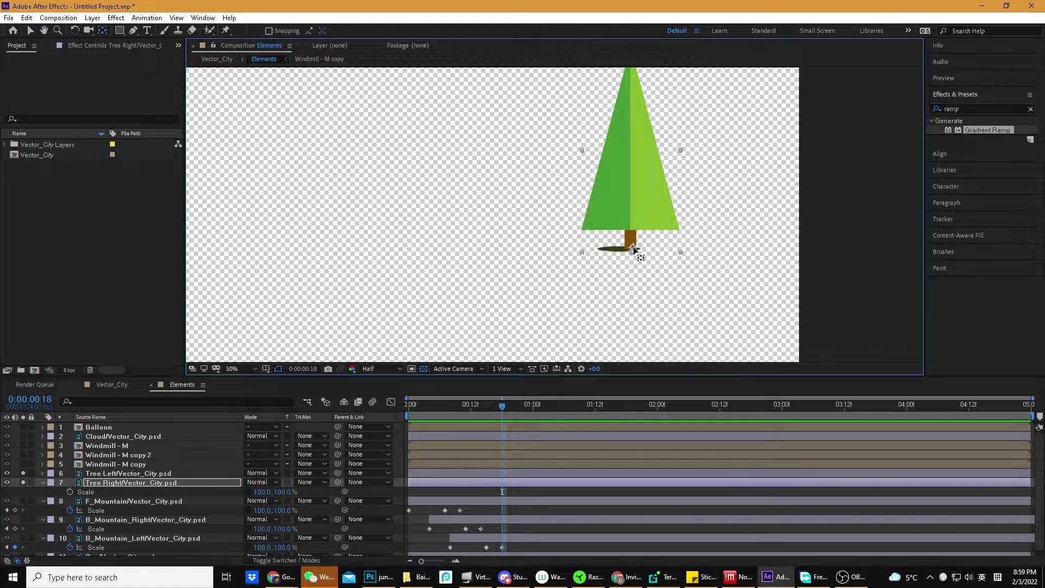
pyautogui.press('.')
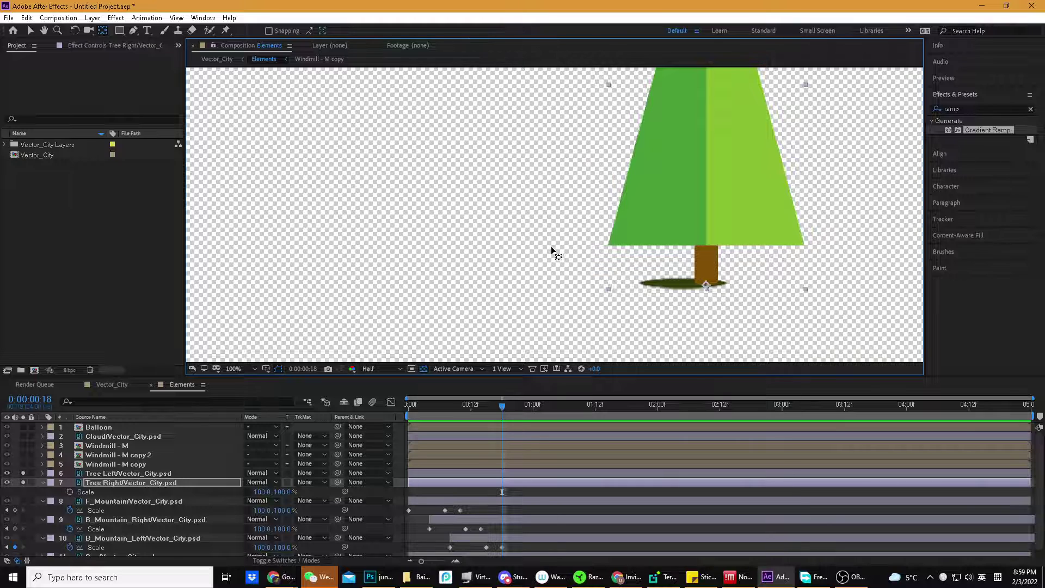
pyautogui.press(',')
pyautogui.press(',')
pyautogui.press('.')
pyautogui.press('.')
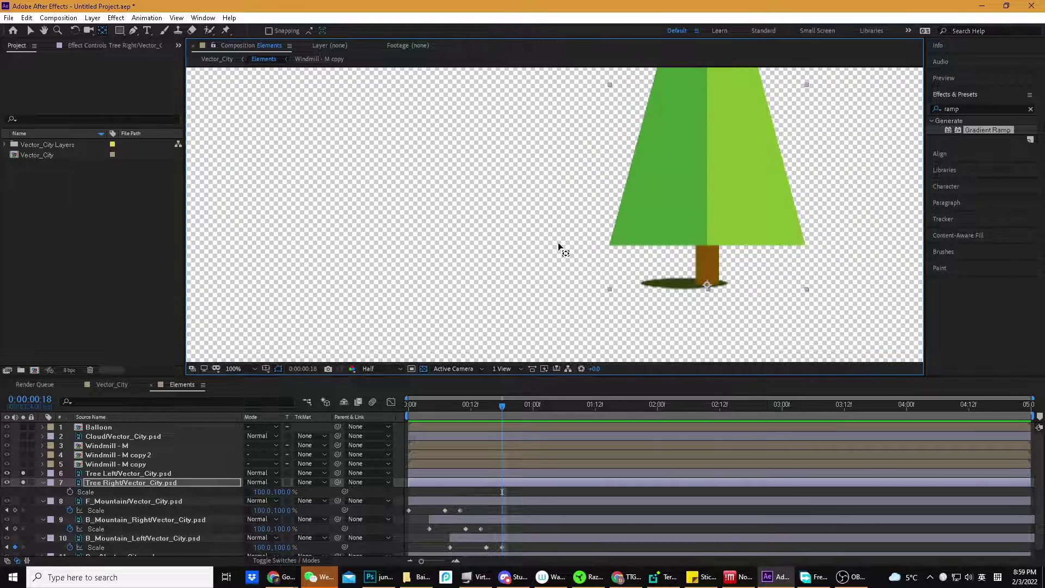
pyautogui.scroll(-5, 558, 242)
pyautogui.scroll(5, 550, 243)
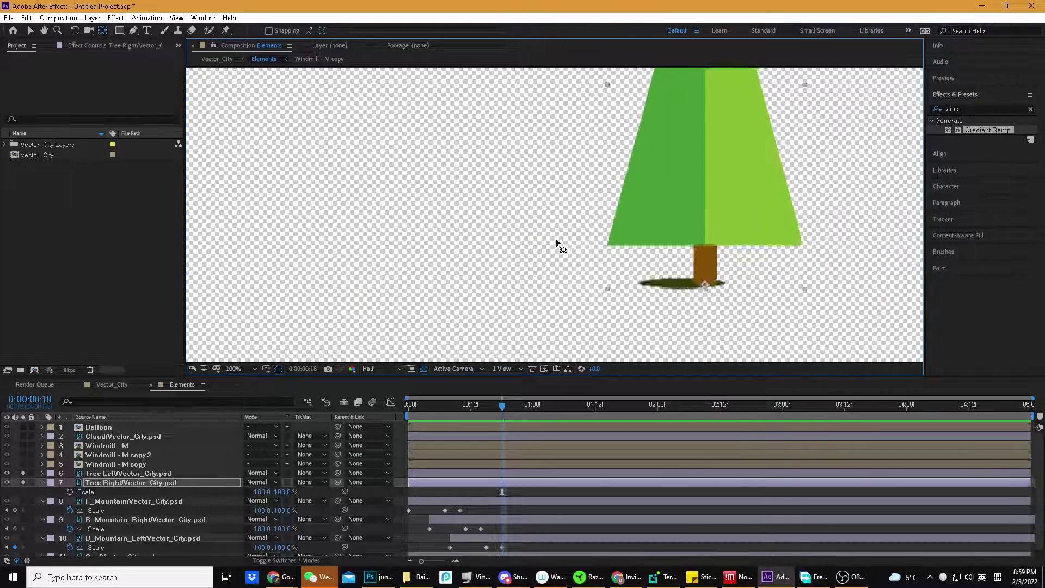
pyautogui.scroll(-6, 556, 238)
pyautogui.scroll(10, 556, 232)
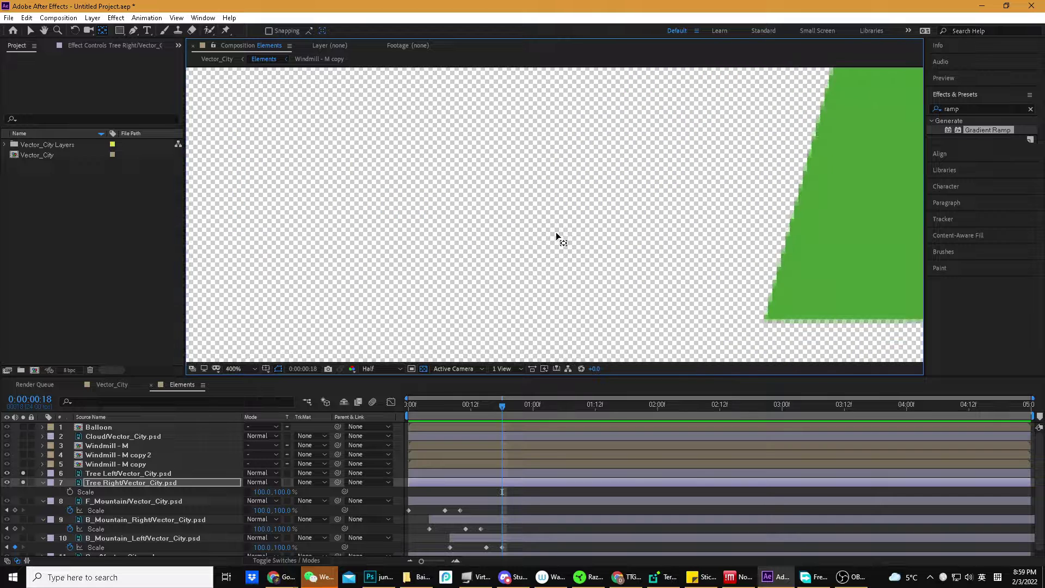
pyautogui.scroll(-2, 605, 247)
pyautogui.press(',')
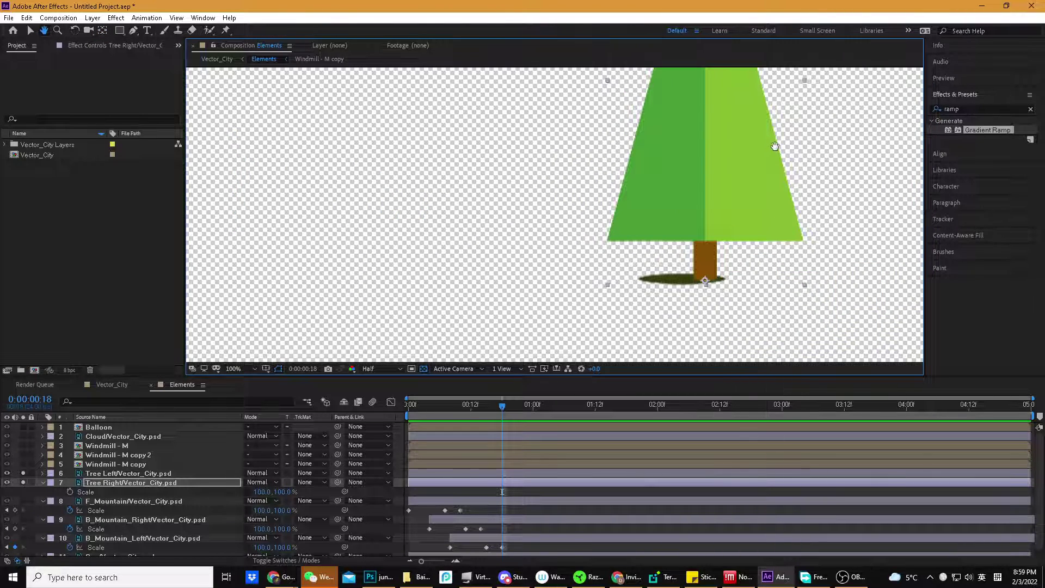
# Move the Tree Left layer's anchor point down to the base of its trunk with the Pan Behind tool
pyautogui.moveTo(424, 227); pyautogui.dragTo(605, 228)
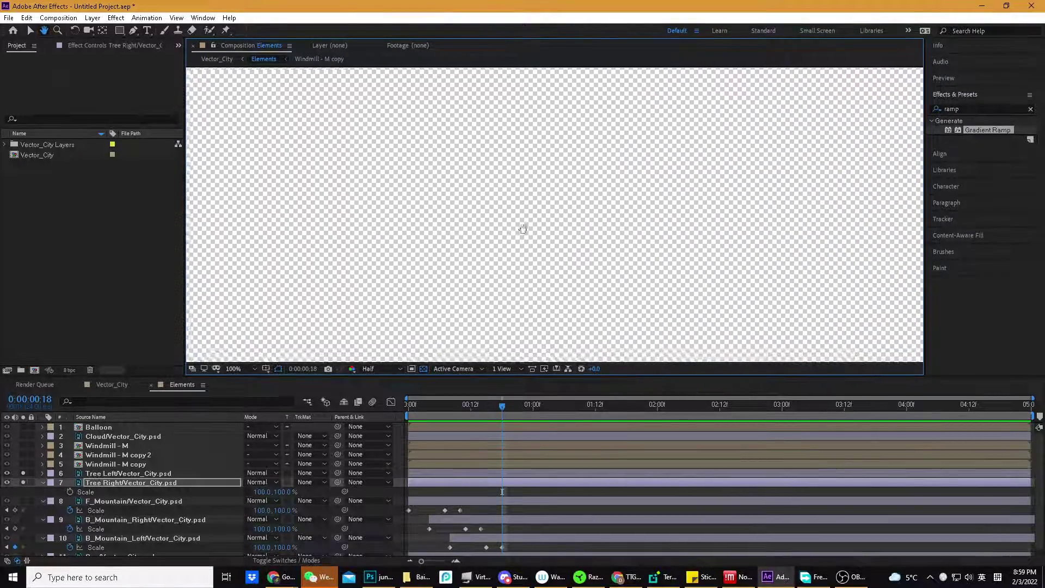
pyautogui.moveTo(523, 227); pyautogui.dragTo(623, 251)
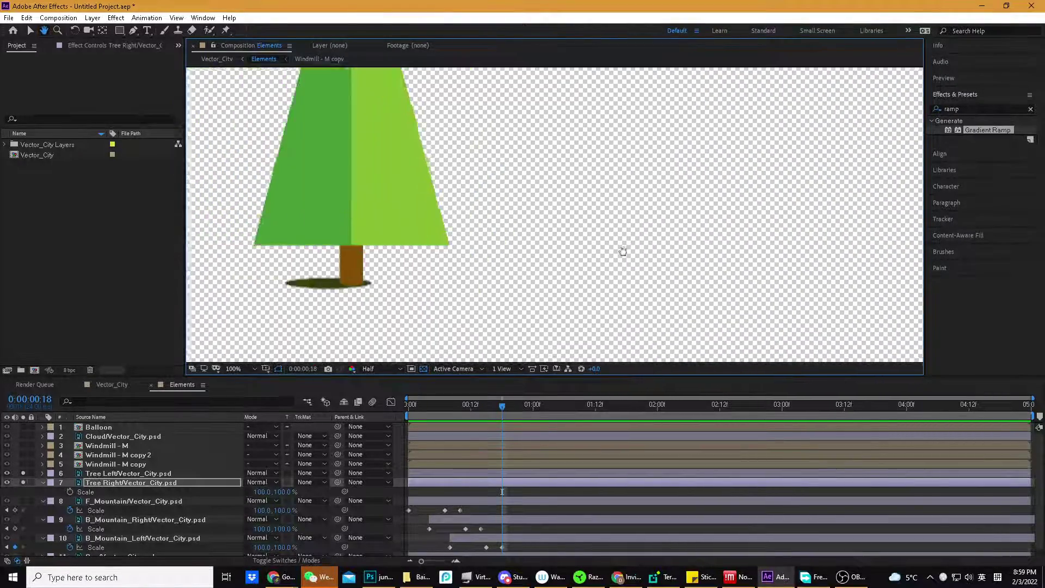
pyautogui.moveTo(334, 253); pyautogui.dragTo(522, 226)
pyautogui.press('v')
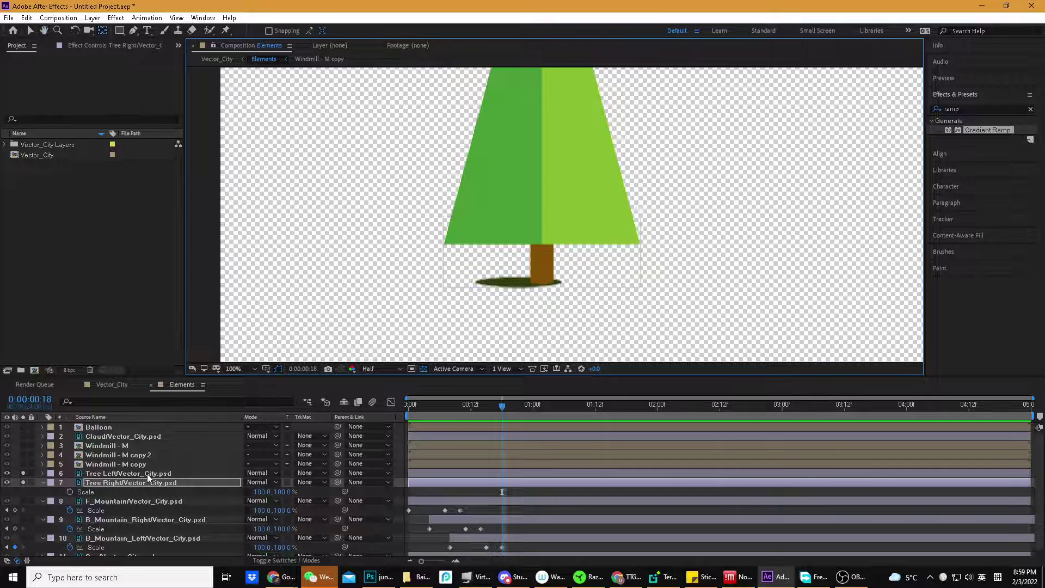
pyautogui.click(148, 475)
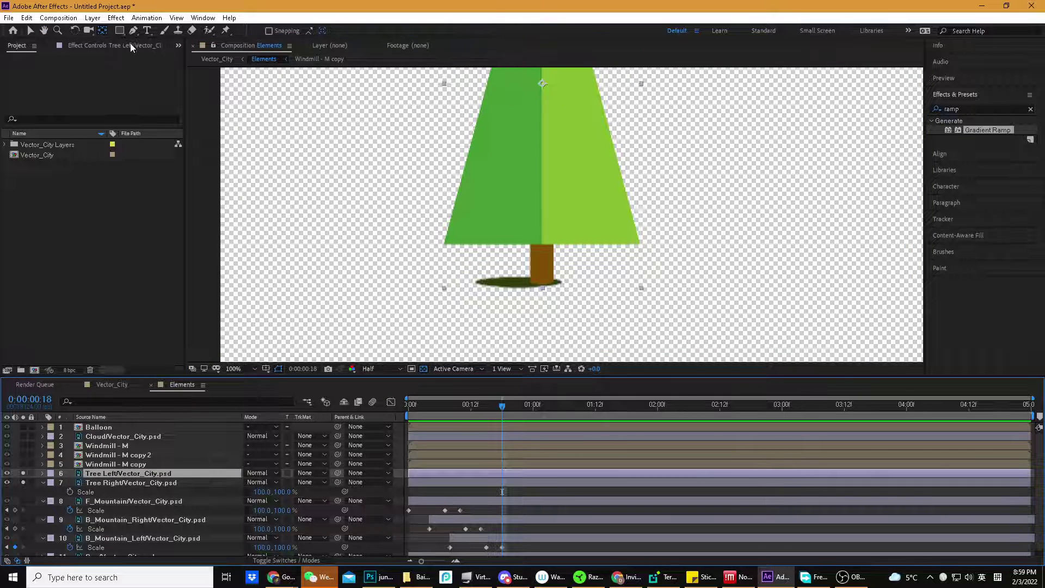
pyautogui.click(102, 31)
pyautogui.moveTo(542, 84); pyautogui.dragTo(540, 281)
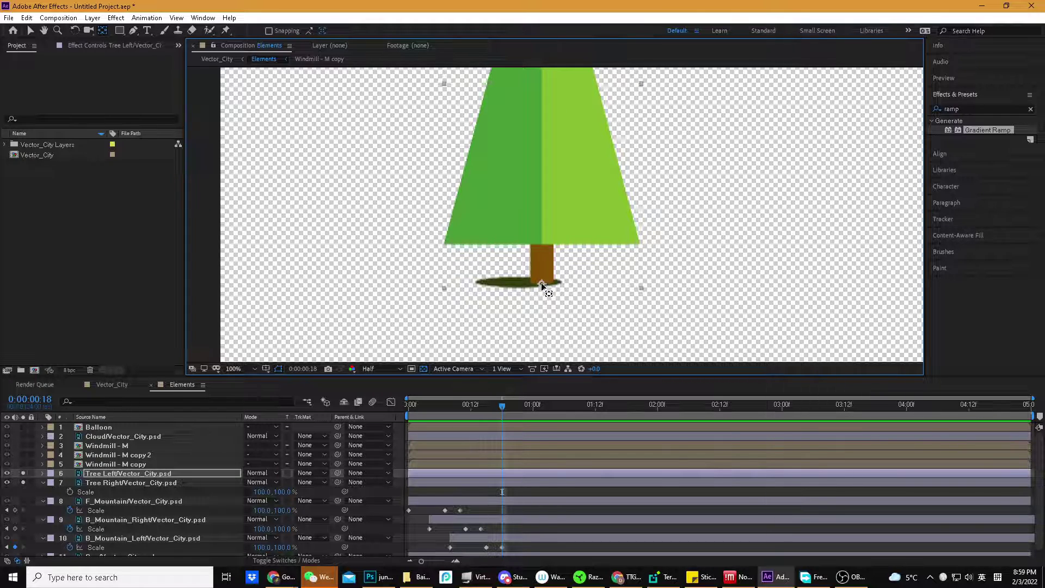
pyautogui.scroll(-2, 541, 282)
pyautogui.press('h')
pyautogui.moveTo(631, 278); pyautogui.dragTo(521, 266)
pyautogui.press('y')
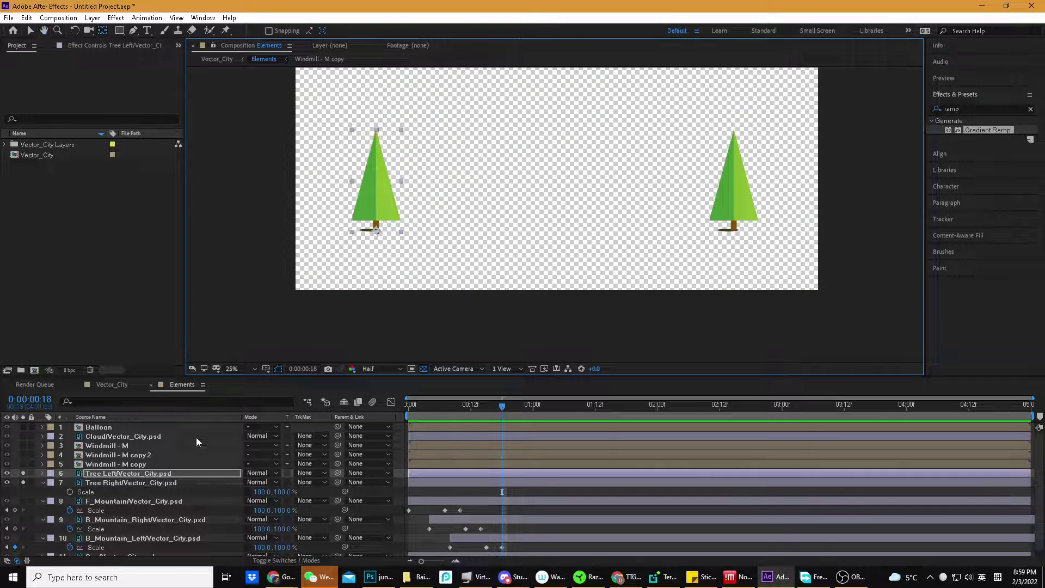
# Select both tree layers, turn off their solo, and set the current time to 0:00:00:13
pyautogui.keyDown('ctrl'); pyautogui.click(151, 482); pyautogui.keyUp('ctrl')
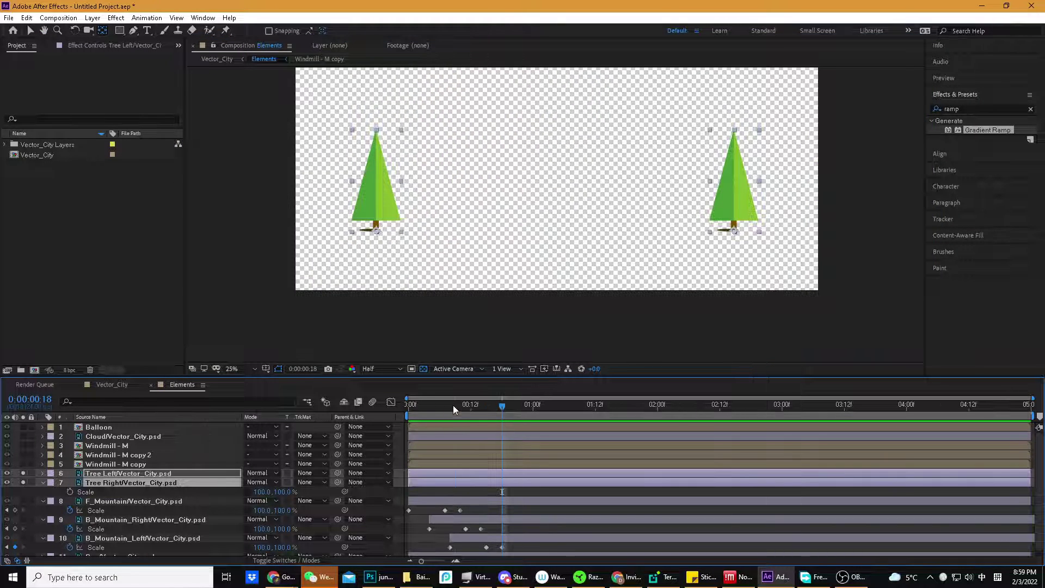
pyautogui.press('Home')
pyautogui.moveTo(479, 407); pyautogui.dragTo(452, 402)
pyautogui.moveTo(534, 408); pyautogui.dragTo(384, 398)
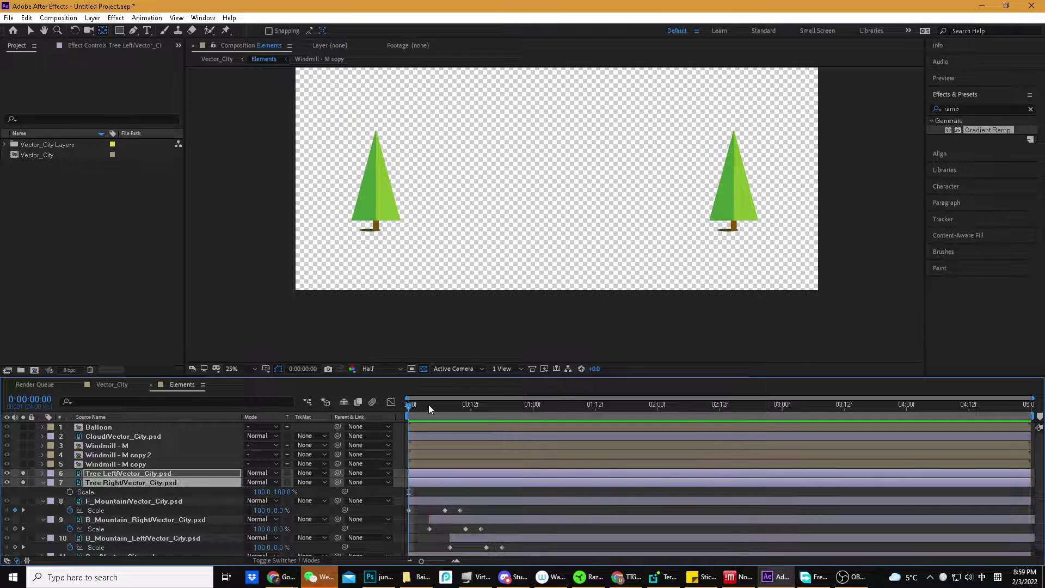
pyautogui.click(465, 409)
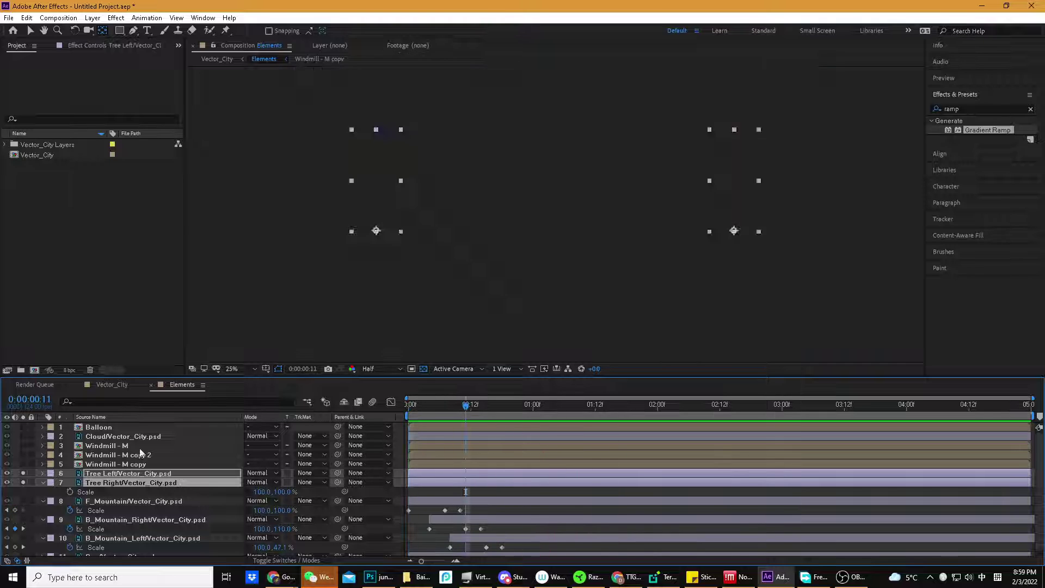
pyautogui.click(24, 476)
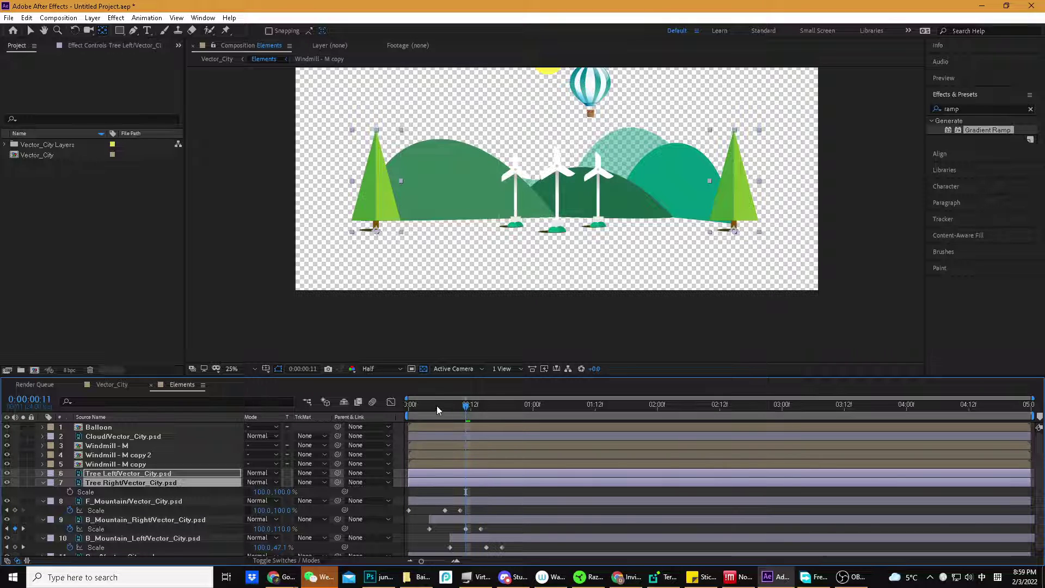
pyautogui.moveTo(466, 406)
pyautogui.mouseDown()
pyautogui.moveTo(408, 406)
pyautogui.moveTo(496, 406)
pyautogui.moveTo(476, 406)
pyautogui.mouseUp()
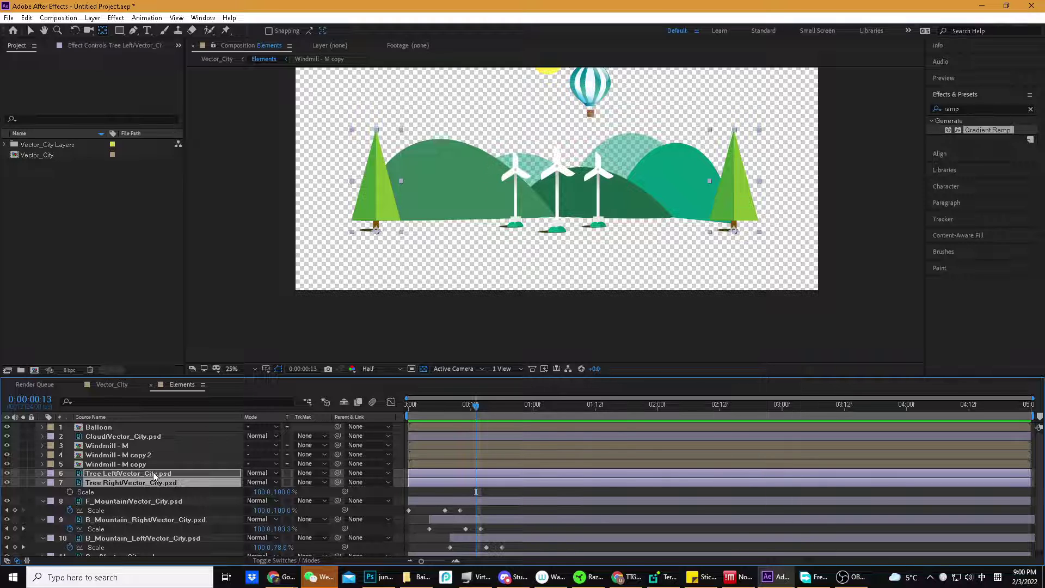
# Add Scale keyframes to the Tree Left and Tree Right layers at 0:00:00:13 and 0:00:00:18
pyautogui.press('s')
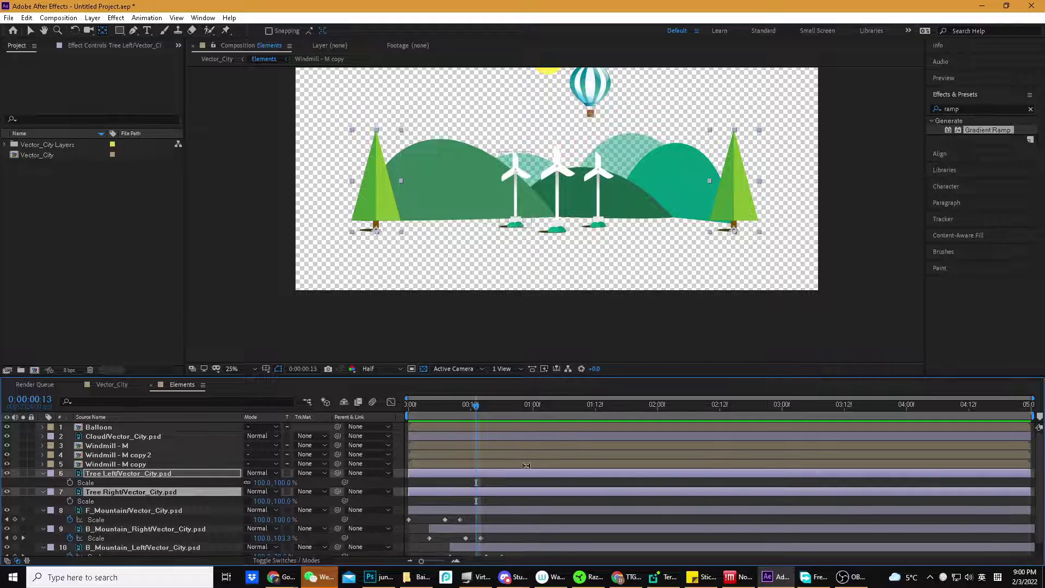
pyautogui.scroll(-1, 479, 489)
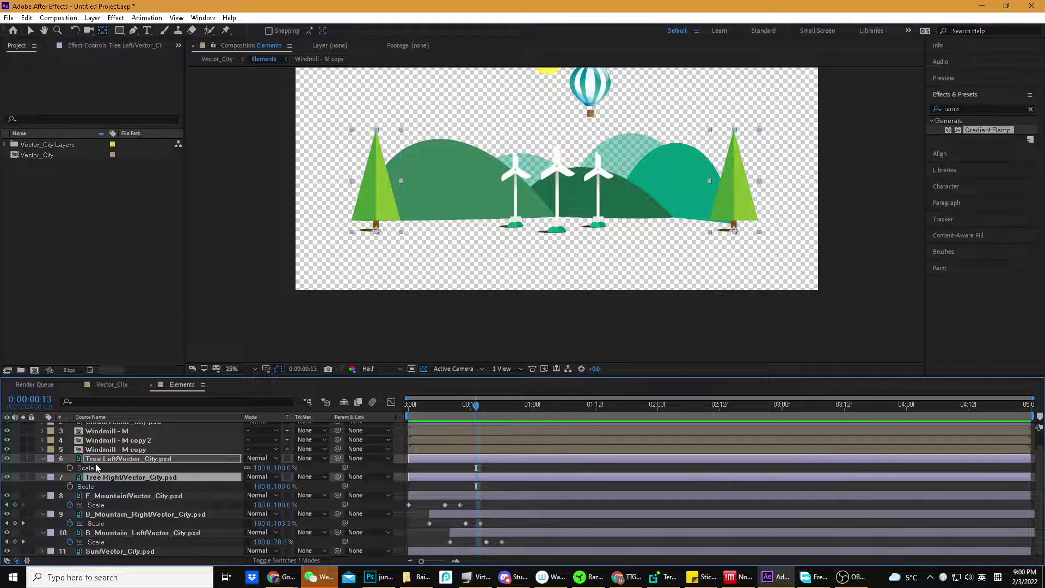
pyautogui.click(70, 468)
pyautogui.click(69, 487)
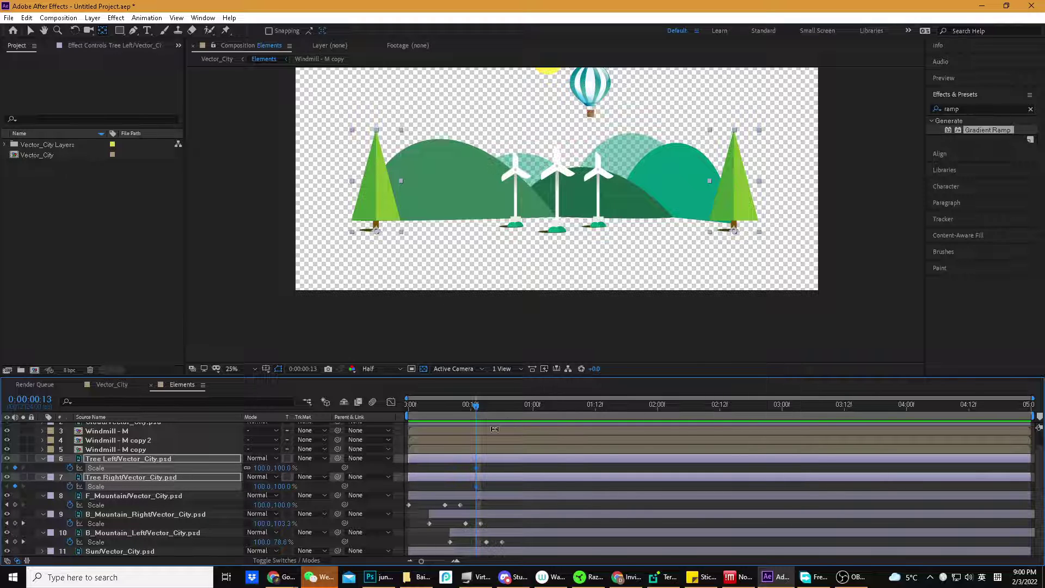
pyautogui.moveTo(477, 407); pyautogui.dragTo(502, 411)
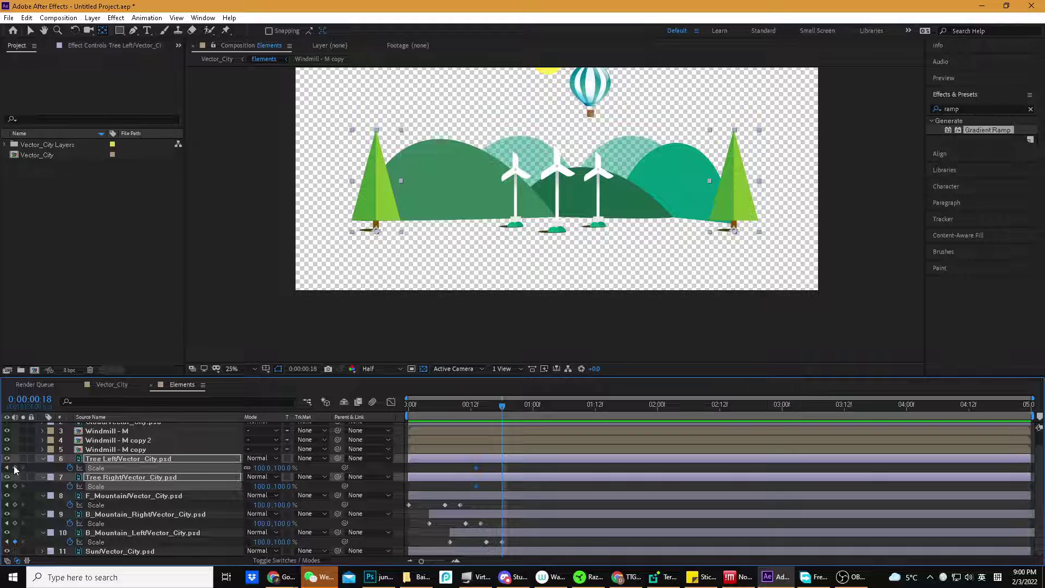
pyautogui.moveTo(501, 411)
pyautogui.mouseDown()
pyautogui.moveTo(474, 408)
pyautogui.moveTo(501, 409)
pyautogui.mouseUp()
# Set the vertical Scale of both tree layers to 0% at the 0:00:00:13 keyframes
pyautogui.moveTo(502, 407); pyautogui.dragTo(477, 409)
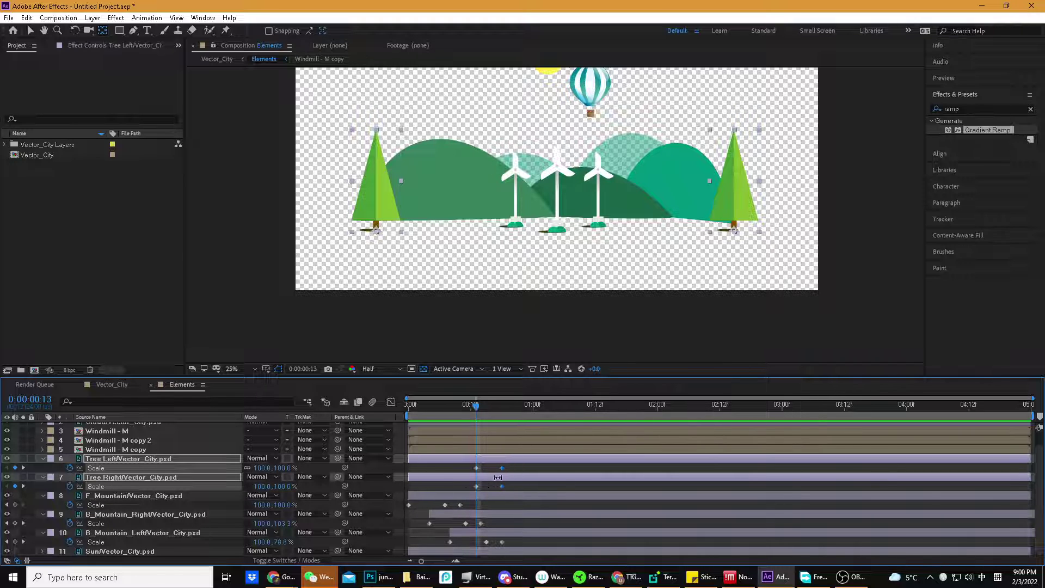
pyautogui.click(282, 467)
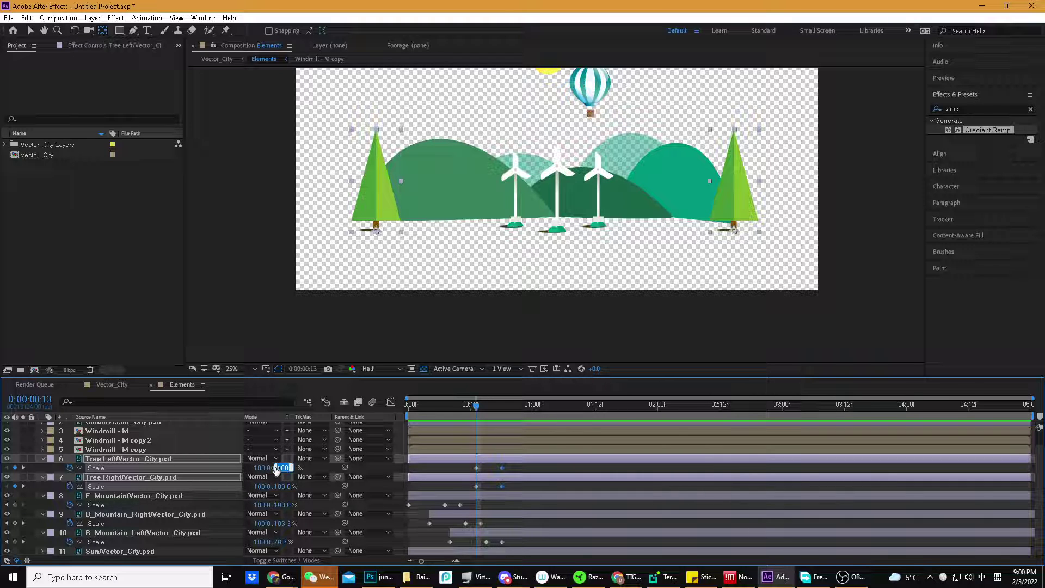
pyautogui.write('0')
pyautogui.press('Return')
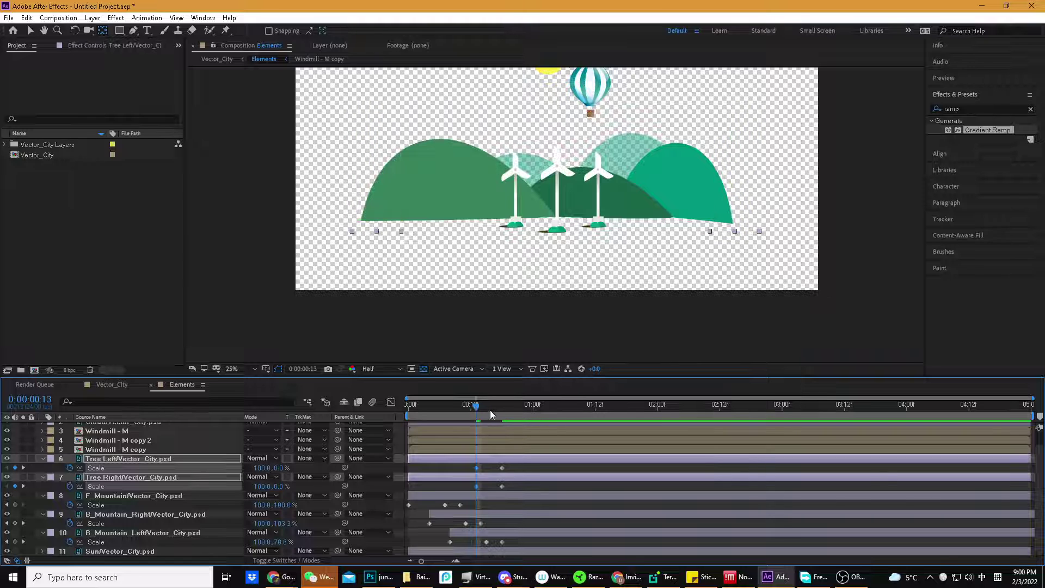
# Key both trees' vertical Scale at 100% at 0:00:00:20 and 110% at 0:00:00:18, and preview the growth
pyautogui.moveTo(476, 406); pyautogui.dragTo(514, 401)
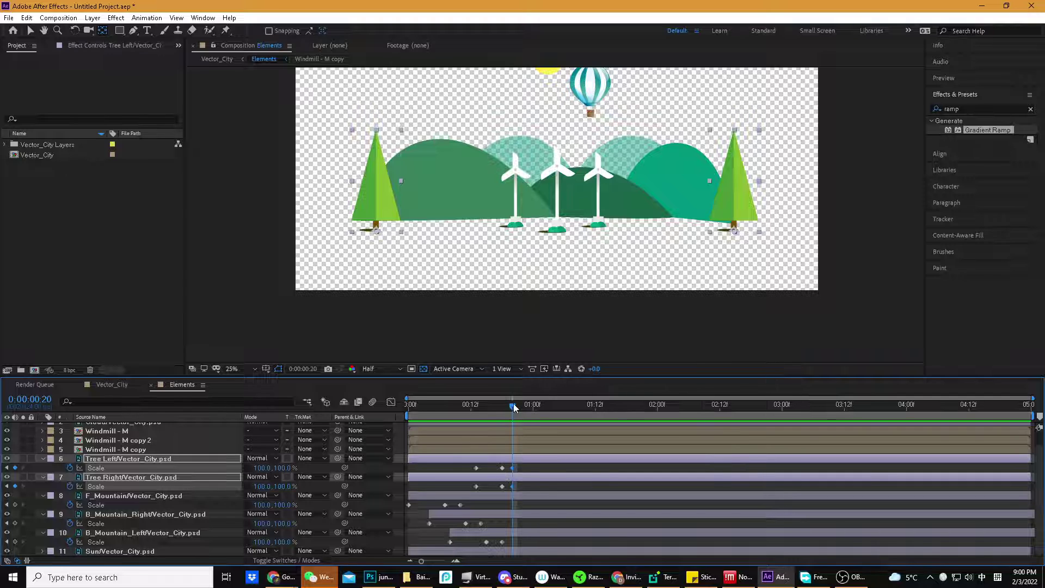
pyautogui.moveTo(513, 406); pyautogui.dragTo(502, 406)
pyautogui.click(284, 467)
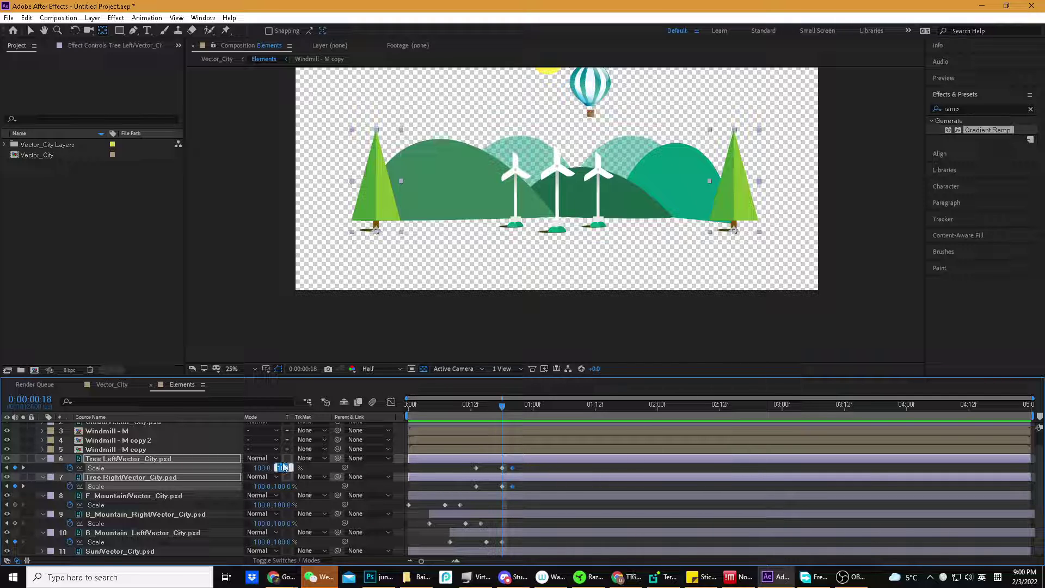
pyautogui.press('Return')
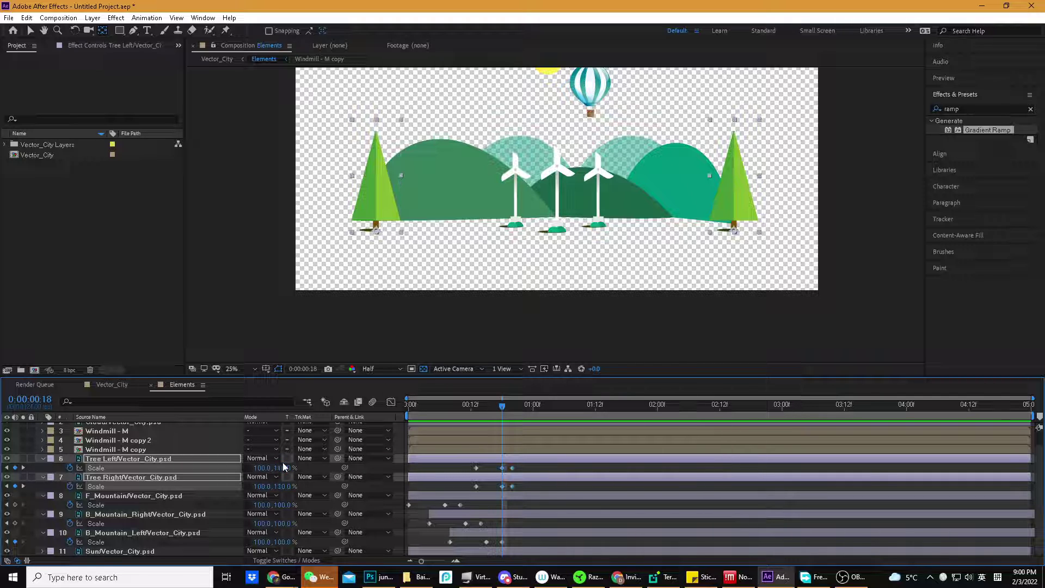
pyautogui.press('space')
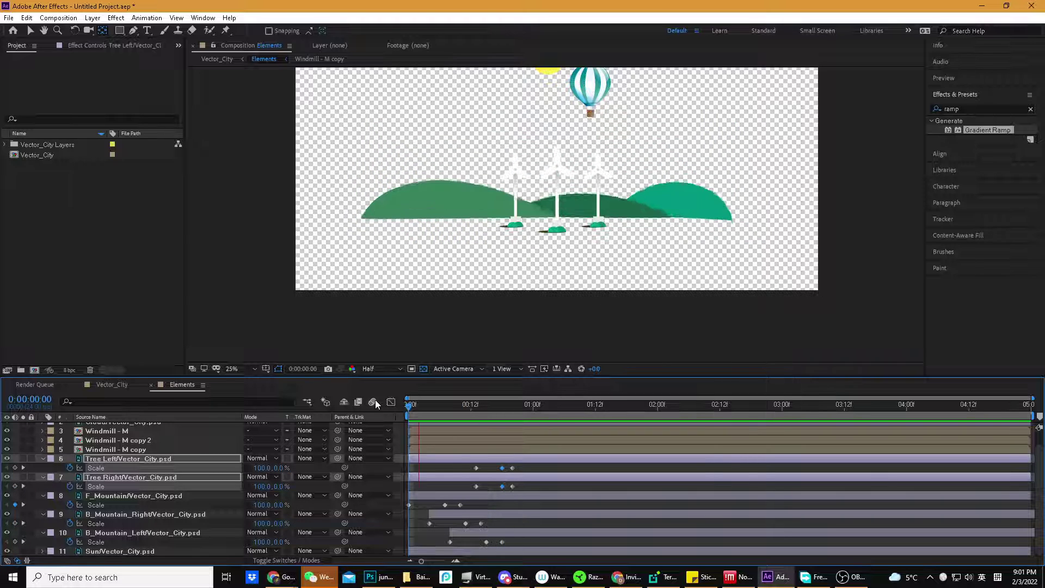
pyautogui.click(458, 406)
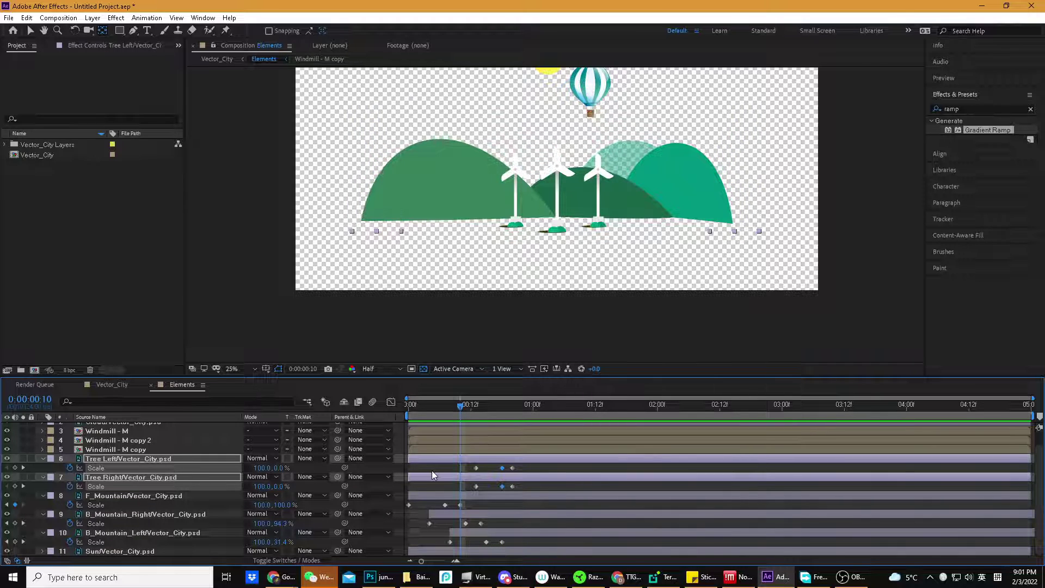
# Shift the Tree Right layer two frames later in the timeline and preview the composition from the start
pyautogui.press('v')
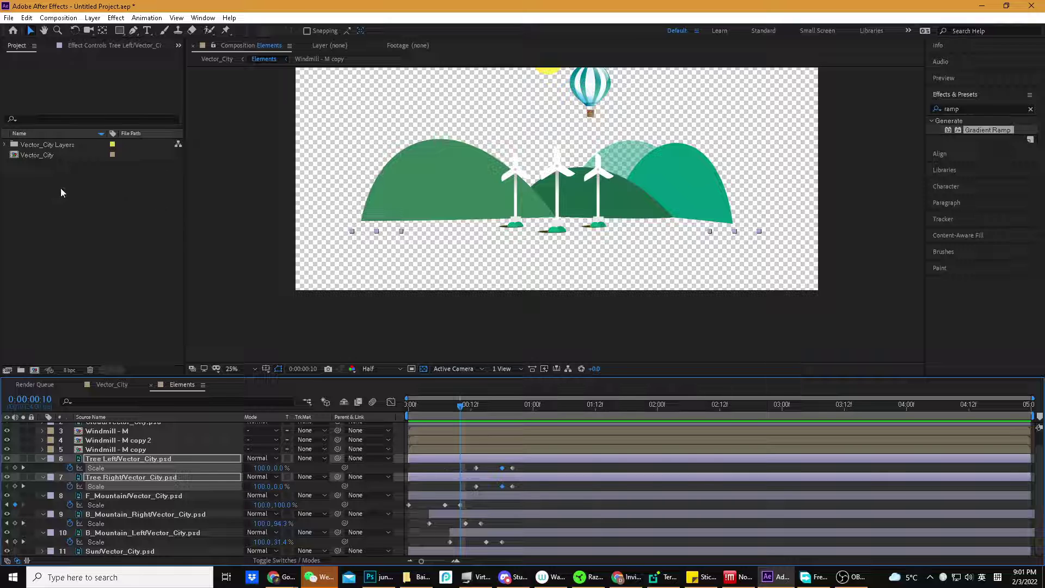
pyautogui.click(150, 442)
pyautogui.click(162, 476)
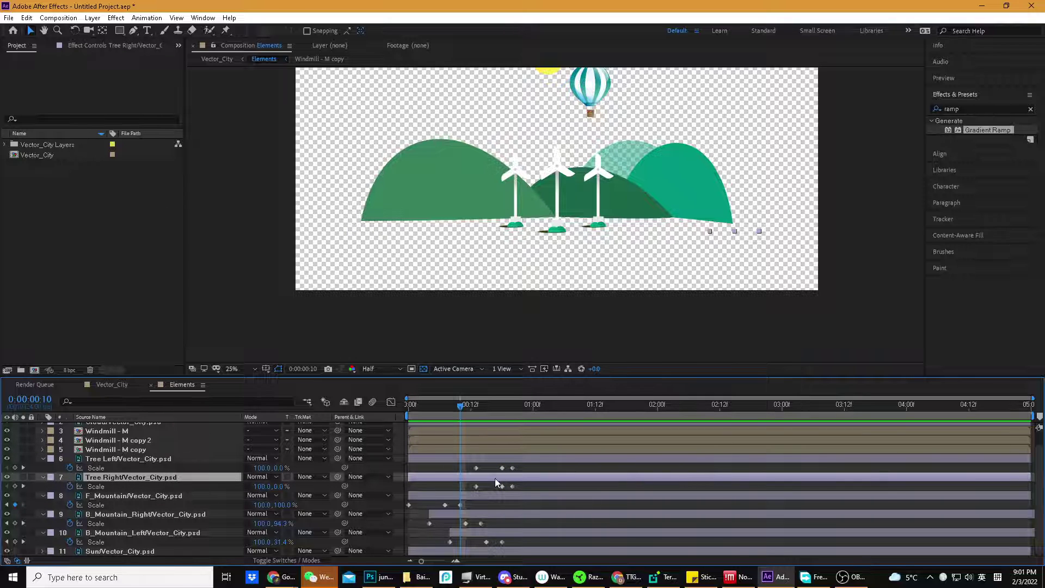
pyautogui.moveTo(499, 477); pyautogui.dragTo(509, 476)
pyautogui.moveTo(462, 407); pyautogui.dragTo(391, 403)
pyautogui.press('space')
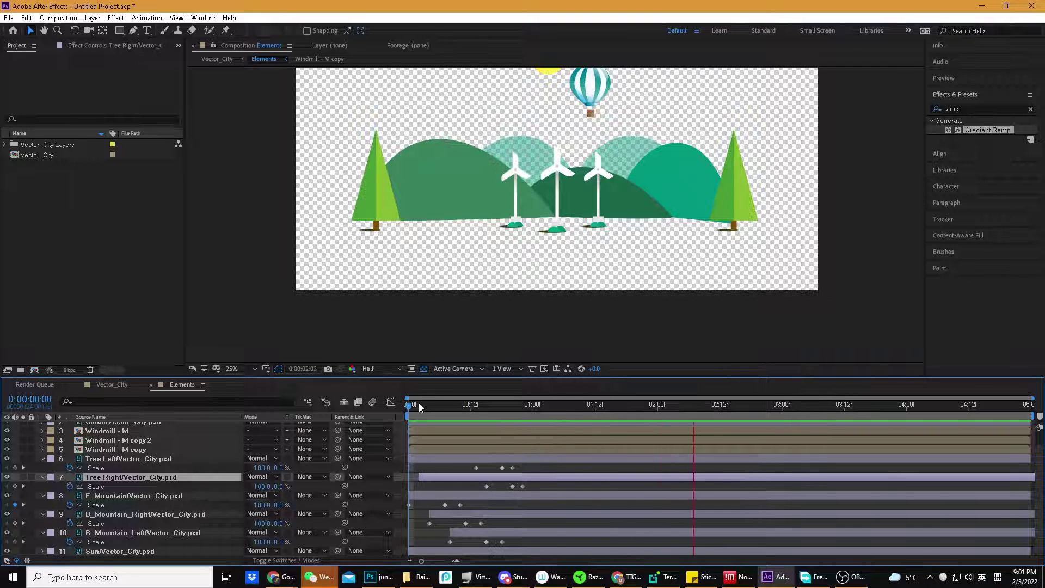
# Duplicate the Tree Left and Tree Right layers and shift both copies two frames later in the timeline
pyautogui.click(414, 404)
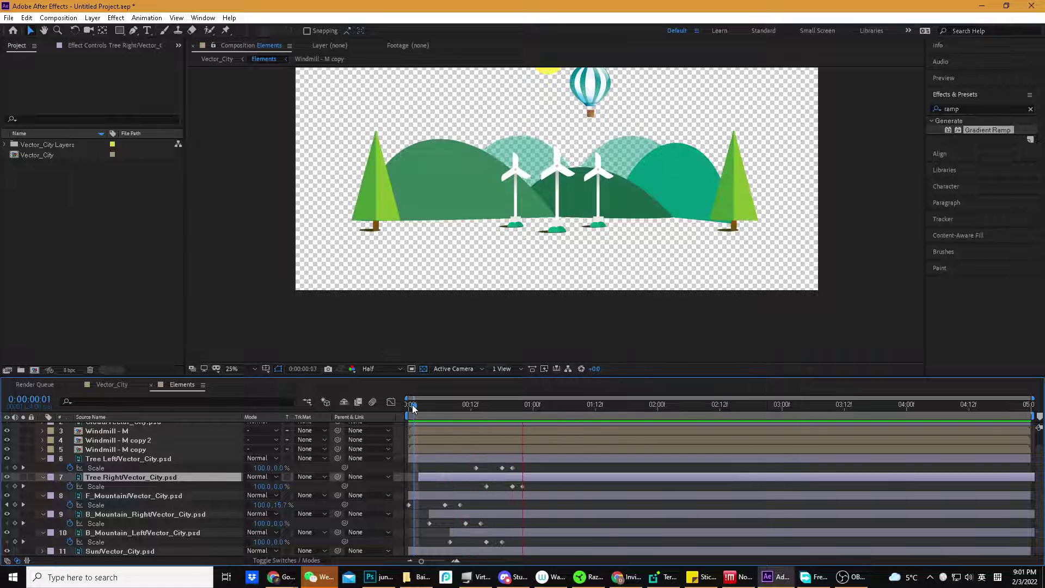
pyautogui.moveTo(412, 403); pyautogui.dragTo(549, 414)
pyautogui.keyDown('ctrl'); pyautogui.click(164, 459); pyautogui.keyUp('ctrl')
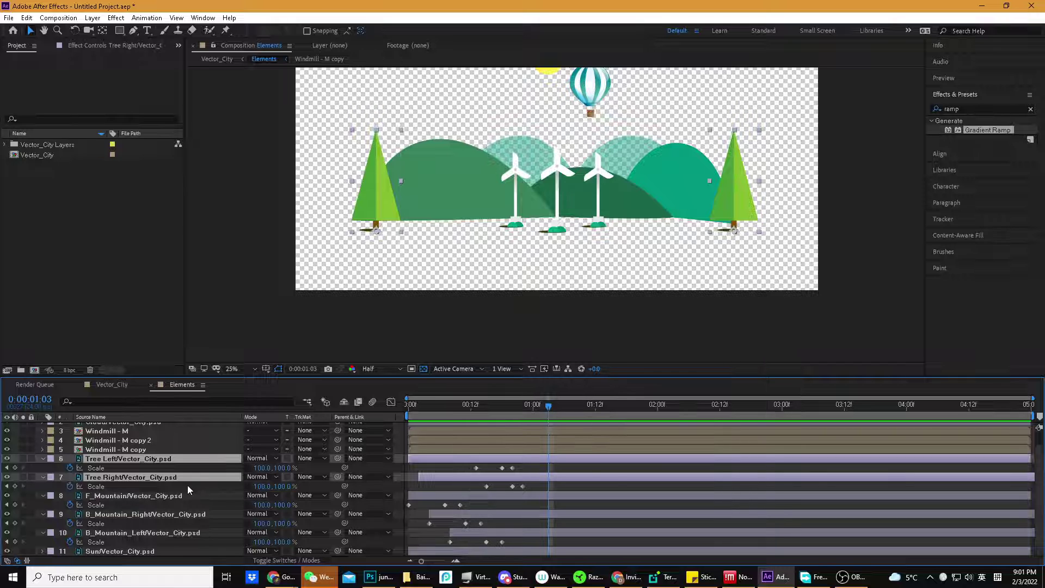
pyautogui.hotkey('ctrl', 'd')
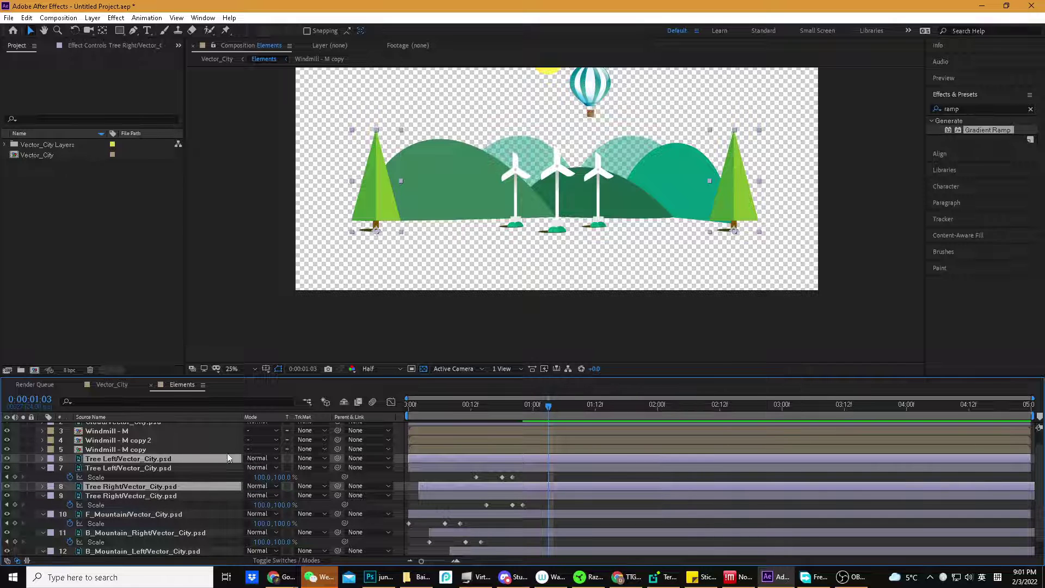
pyautogui.moveTo(492, 404); pyautogui.dragTo(462, 406)
pyautogui.moveTo(427, 458); pyautogui.dragTo(437, 456)
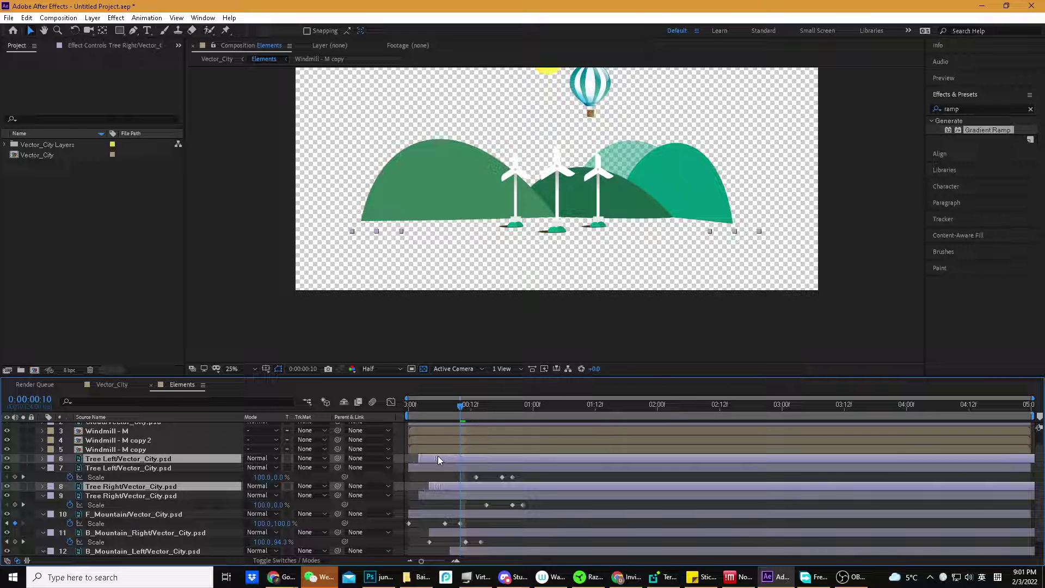
# Move the Tree Left copy inward beside the left tree and the Tree Right copy inward beside the right tree
pyautogui.moveTo(466, 404); pyautogui.dragTo(553, 405)
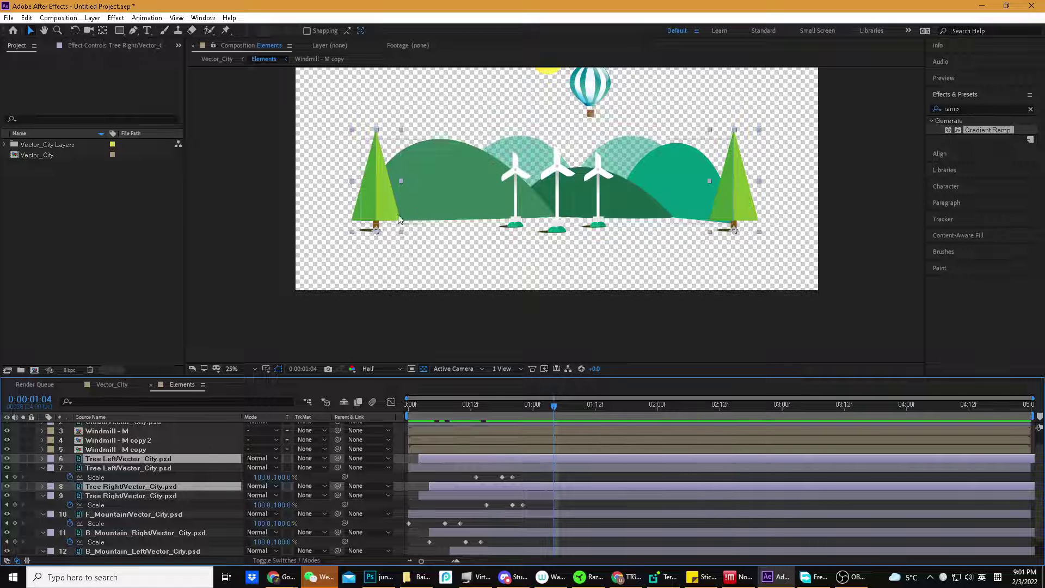
pyautogui.moveTo(393, 209); pyautogui.dragTo(434, 217)
pyautogui.click(284, 328)
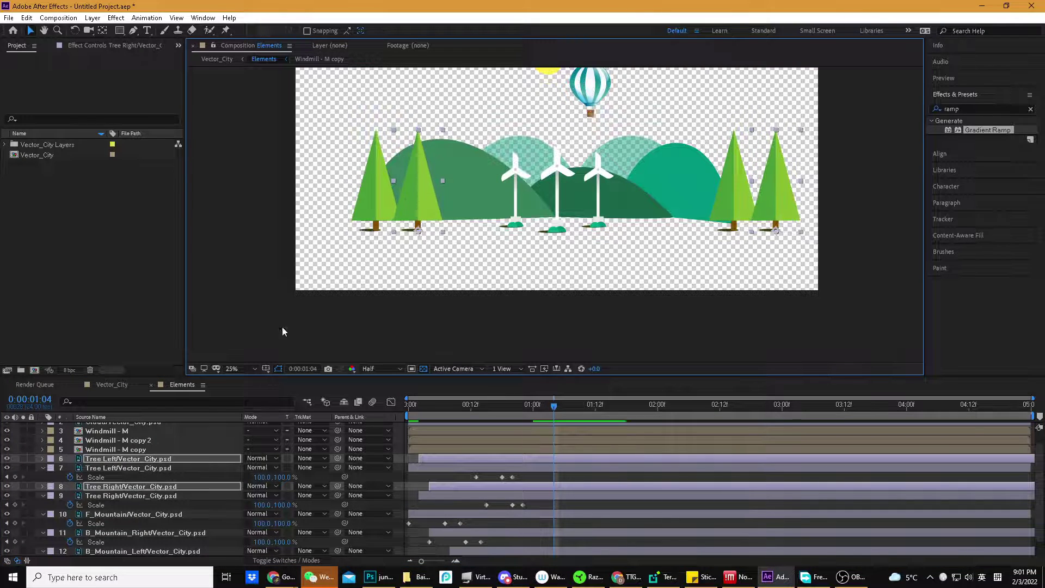
pyautogui.click(201, 440)
pyautogui.click(163, 458)
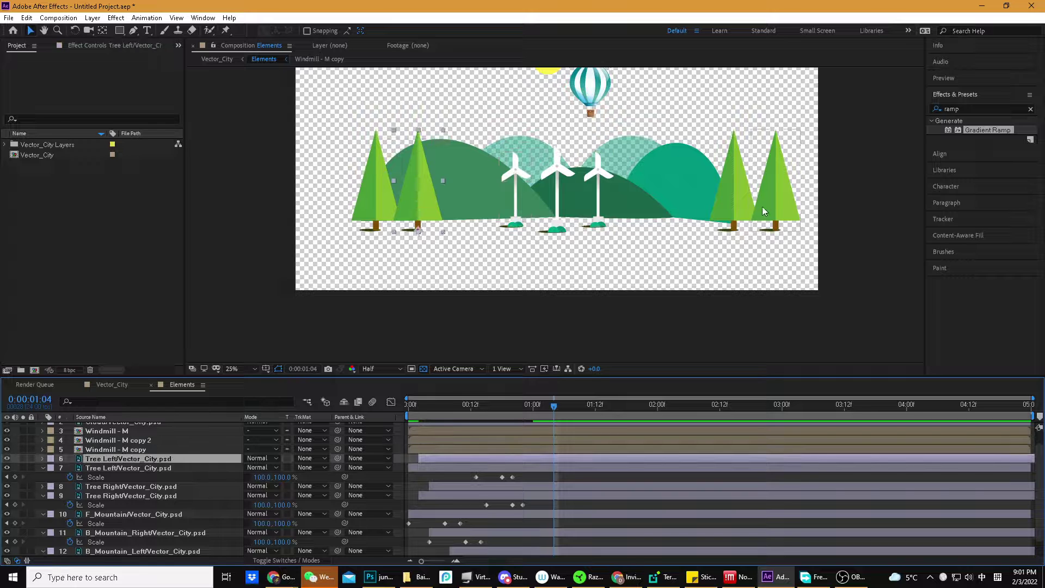
pyautogui.moveTo(762, 207); pyautogui.dragTo(697, 203)
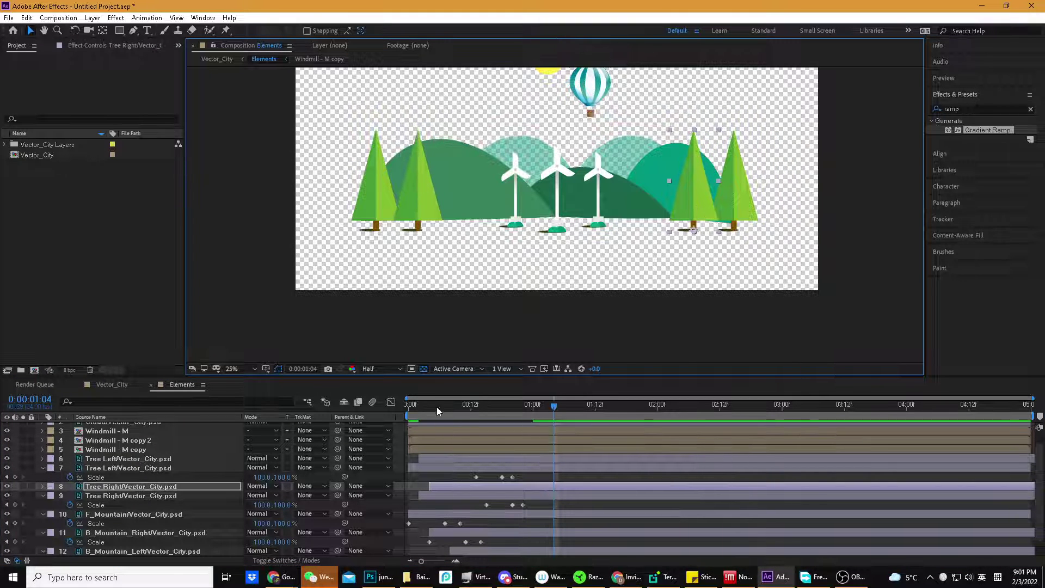
# Preview the growth of all four trees from the start of the Elements composition
pyautogui.press('space')
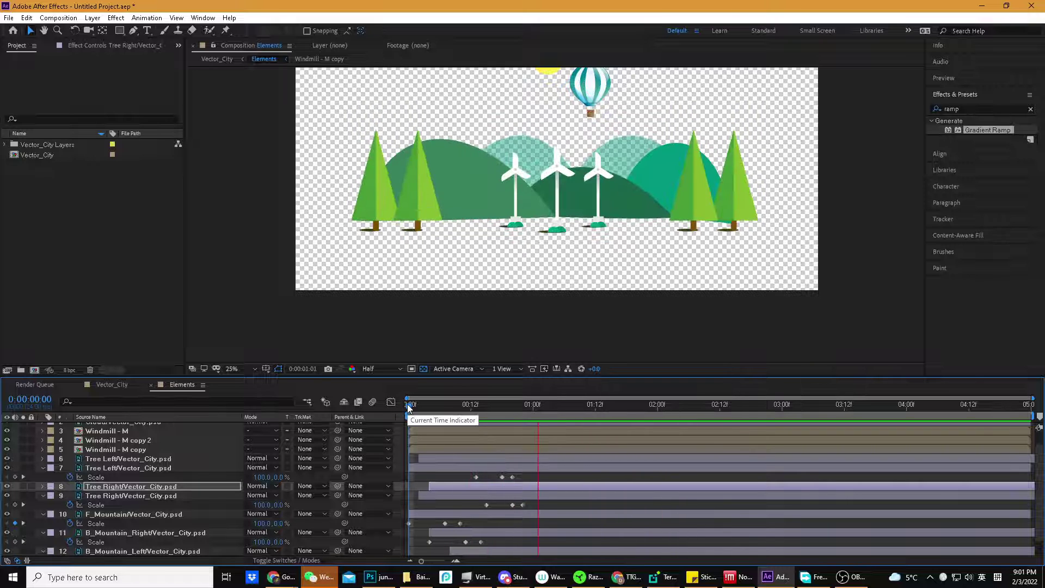
pyautogui.press('space')
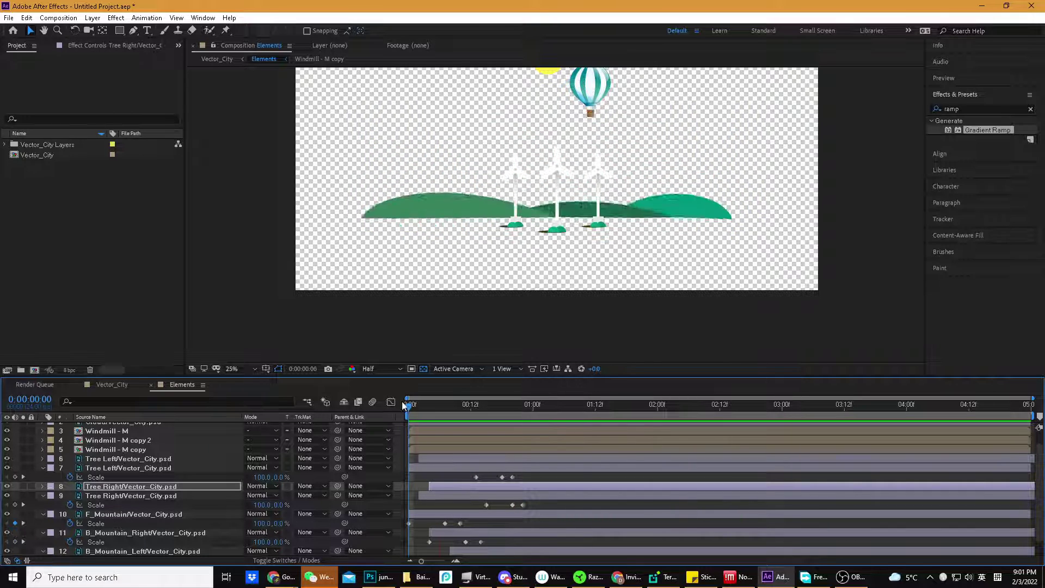
pyautogui.press('space')
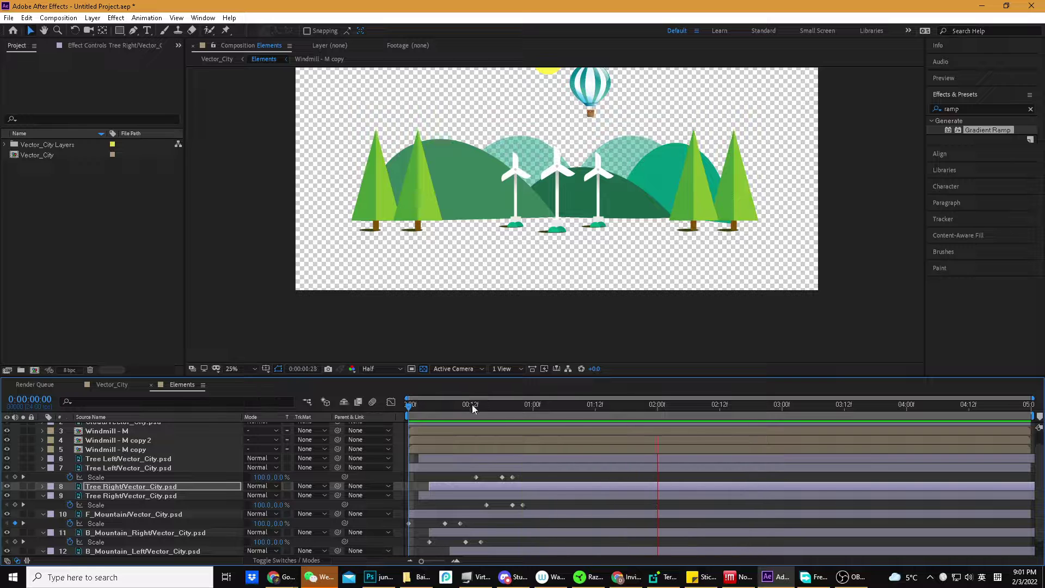
# Switch to the Vector_City composition and preview the whole animation from the start
pyautogui.press('Tab')
pyautogui.click(419, 405)
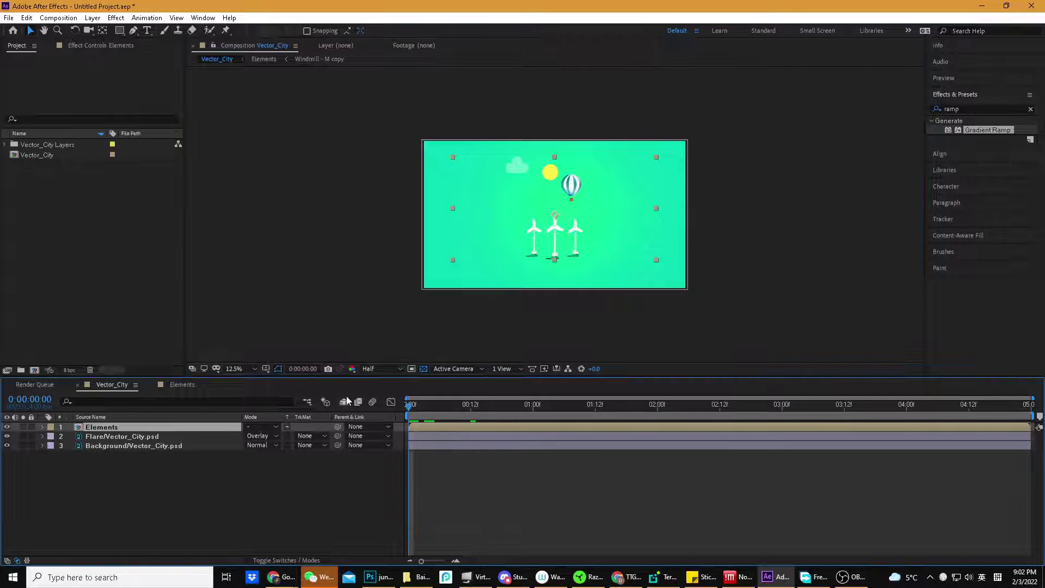
pyautogui.press('space')
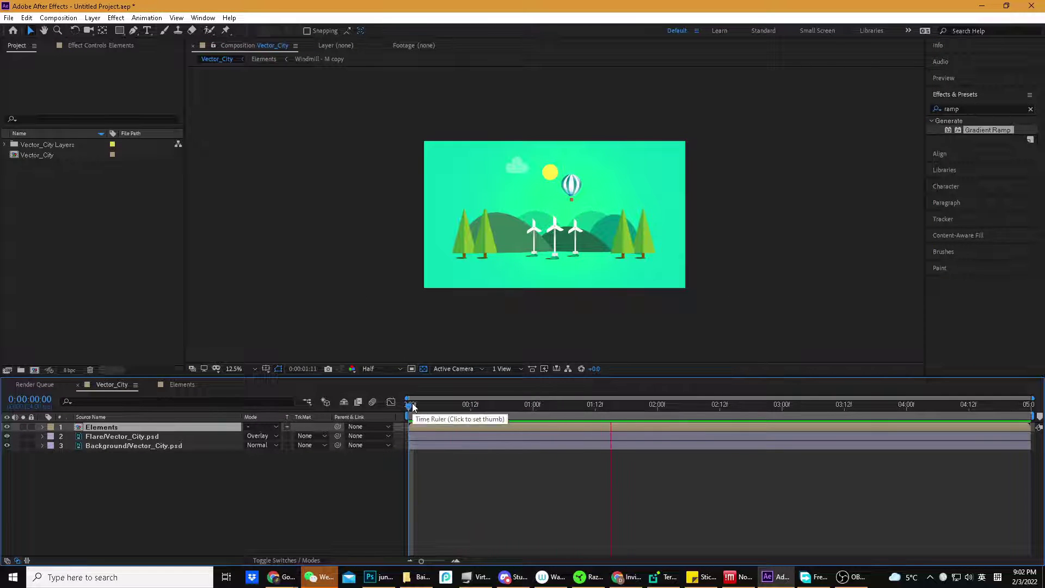
pyautogui.press('space')
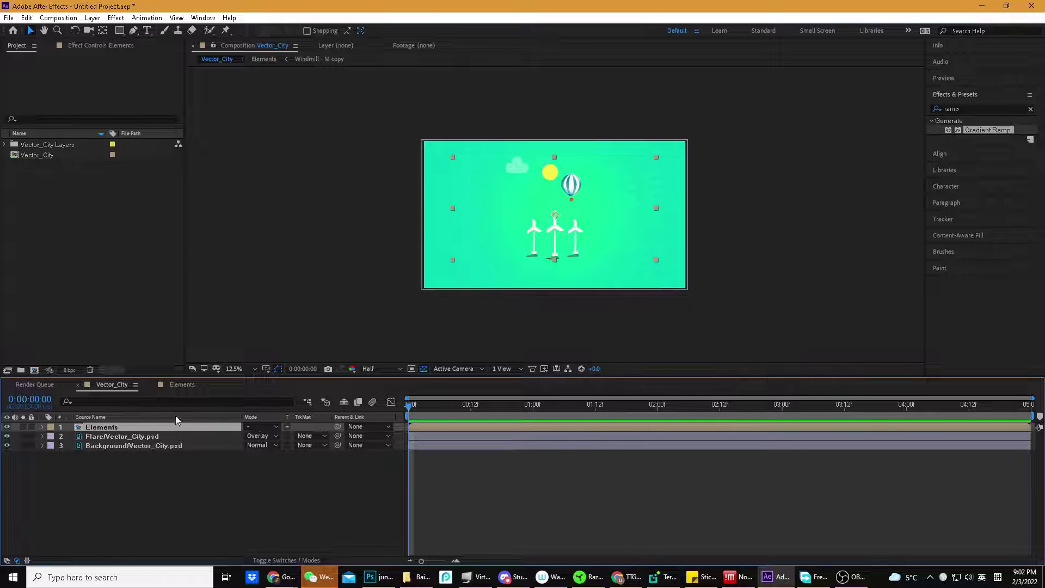
# Reopen the Elements composition at 0:00:00:18 and check which windmill each of the three Windmill - M layers controls
pyautogui.doubleClick(130, 430)
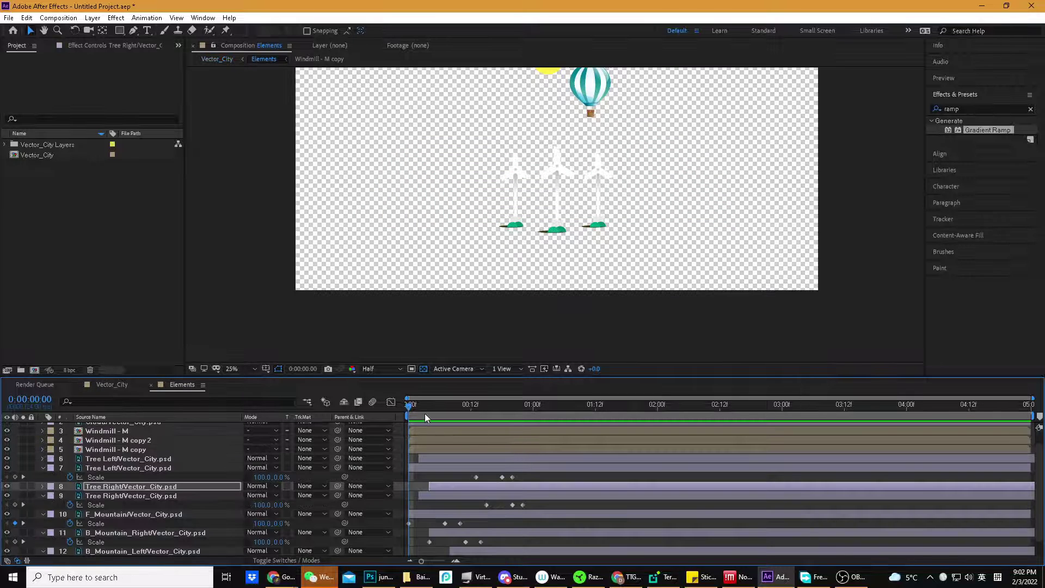
pyautogui.moveTo(436, 409); pyautogui.dragTo(502, 408)
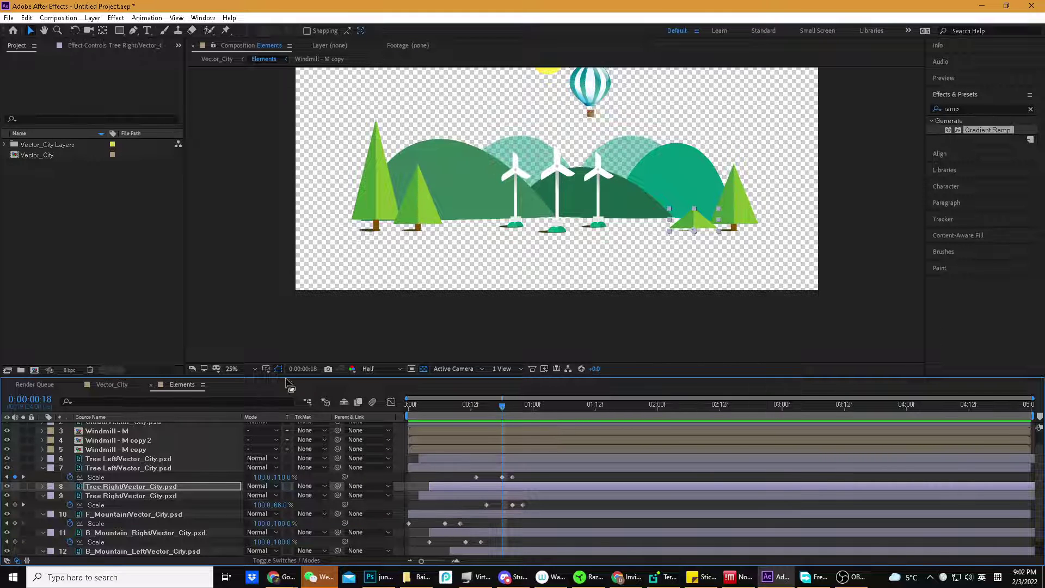
pyautogui.click(135, 450)
pyautogui.click(129, 431)
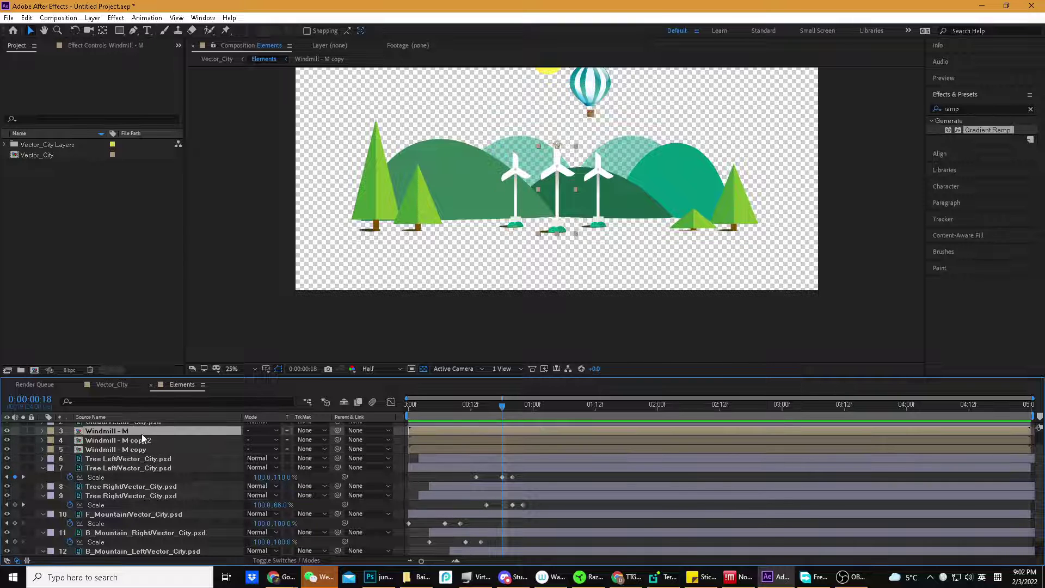
pyautogui.scroll(1, 142, 434)
pyautogui.click(139, 461)
pyautogui.click(117, 446)
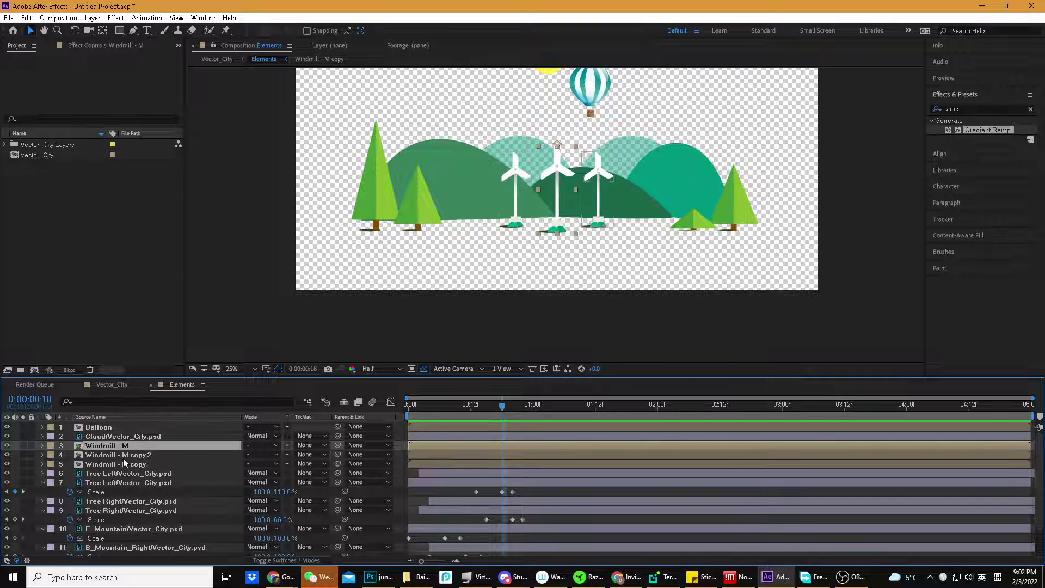
pyautogui.click(124, 456)
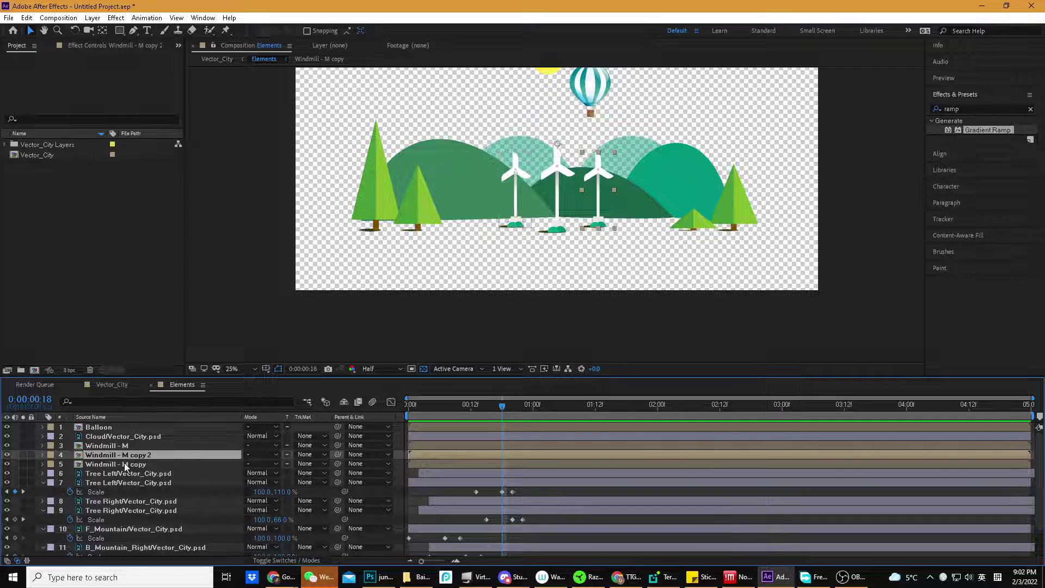
pyautogui.keyDown('ctrl'); pyautogui.click(124, 463); pyautogui.keyUp('ctrl')
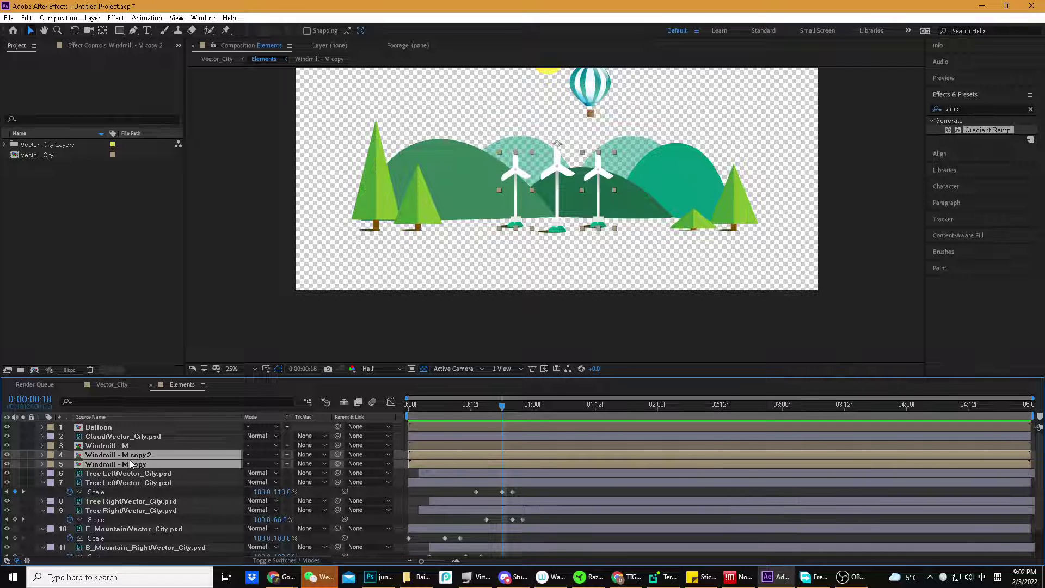
pyautogui.click(109, 447)
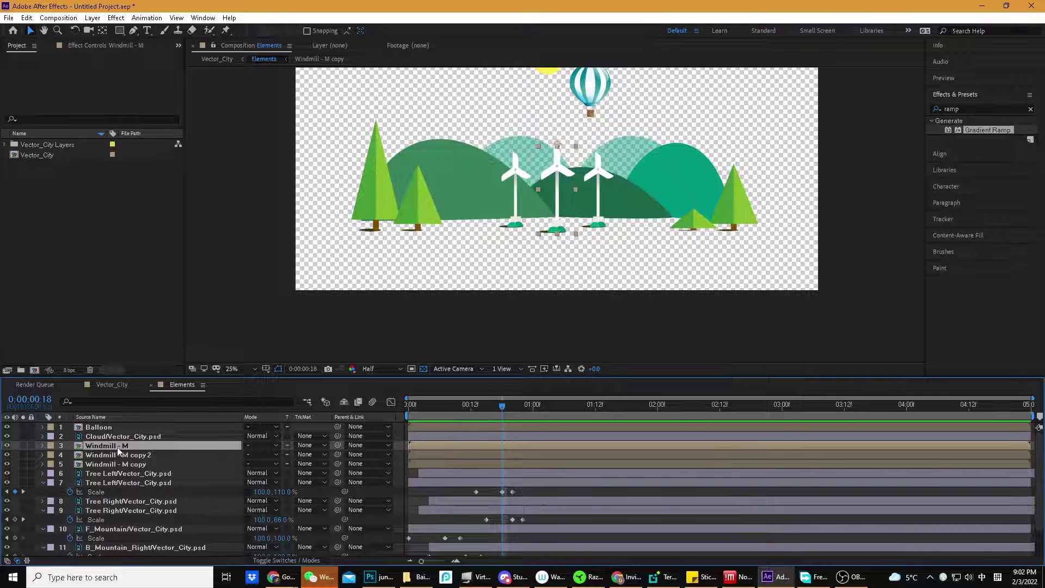
pyautogui.click(120, 456)
pyautogui.click(121, 462)
pyautogui.click(115, 448)
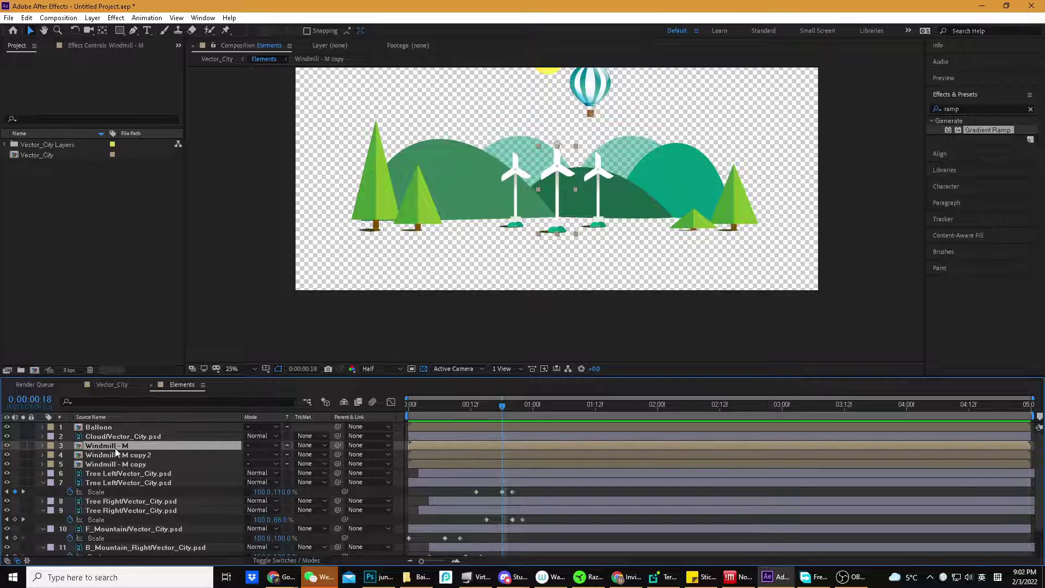
# Open the Windmill - M precomposition, select the Blade layer and turn off the transparency grid
pyautogui.doubleClick(84, 448)
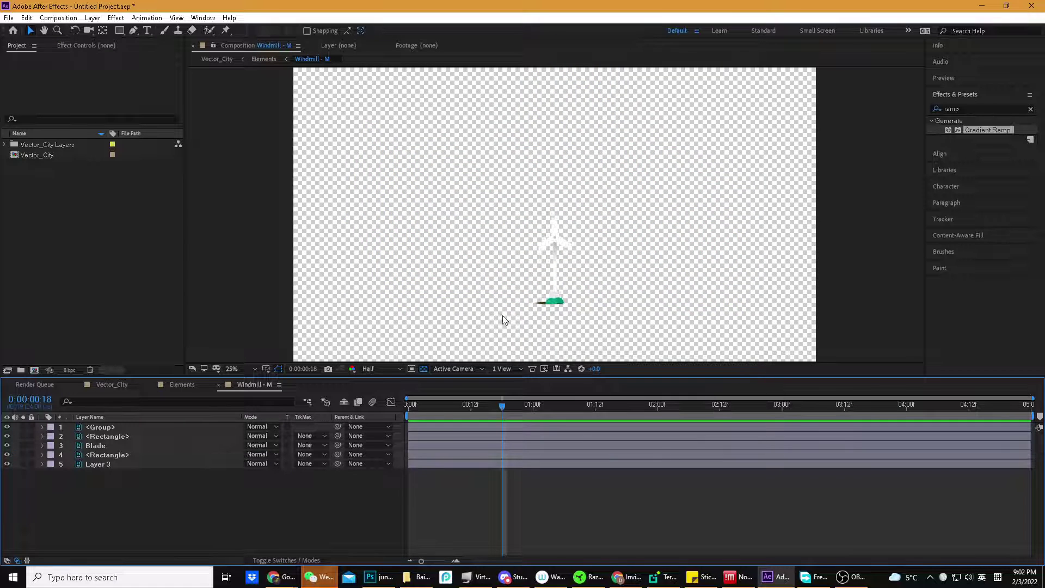
pyautogui.press('.')
pyautogui.press('.')
pyautogui.click(564, 266)
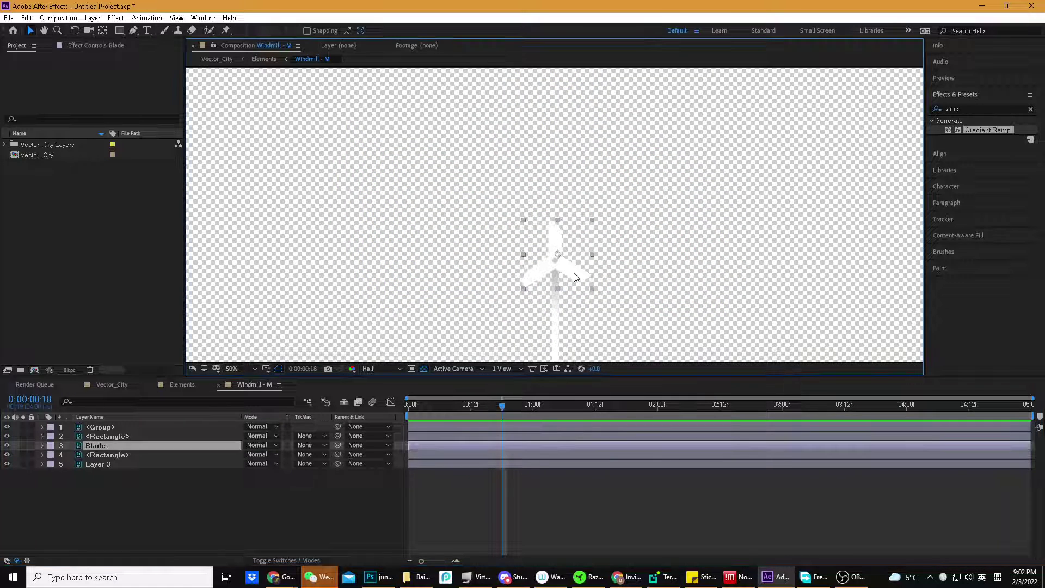
pyautogui.scroll(2, 563, 266)
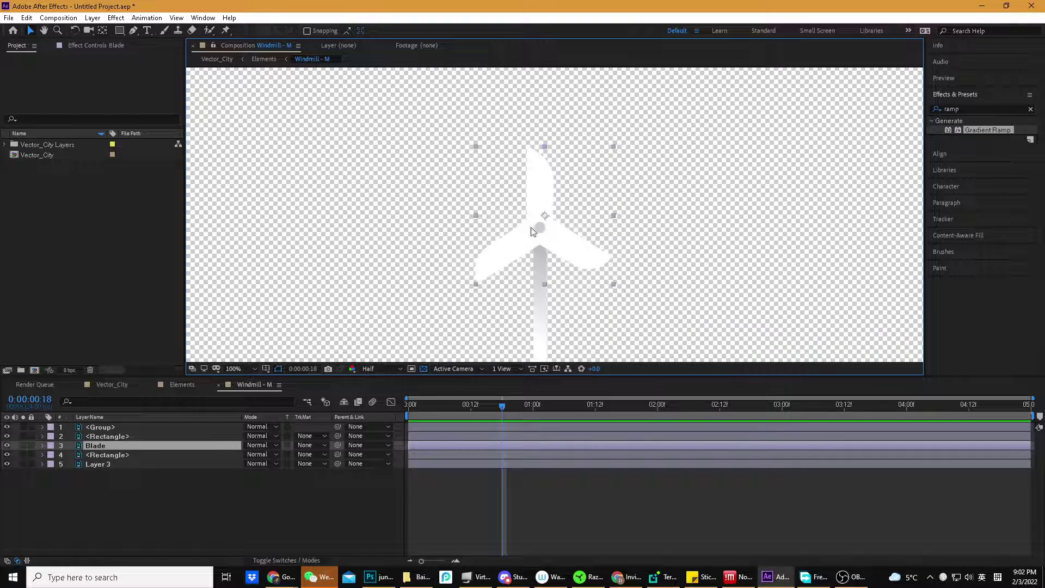
pyautogui.press(',')
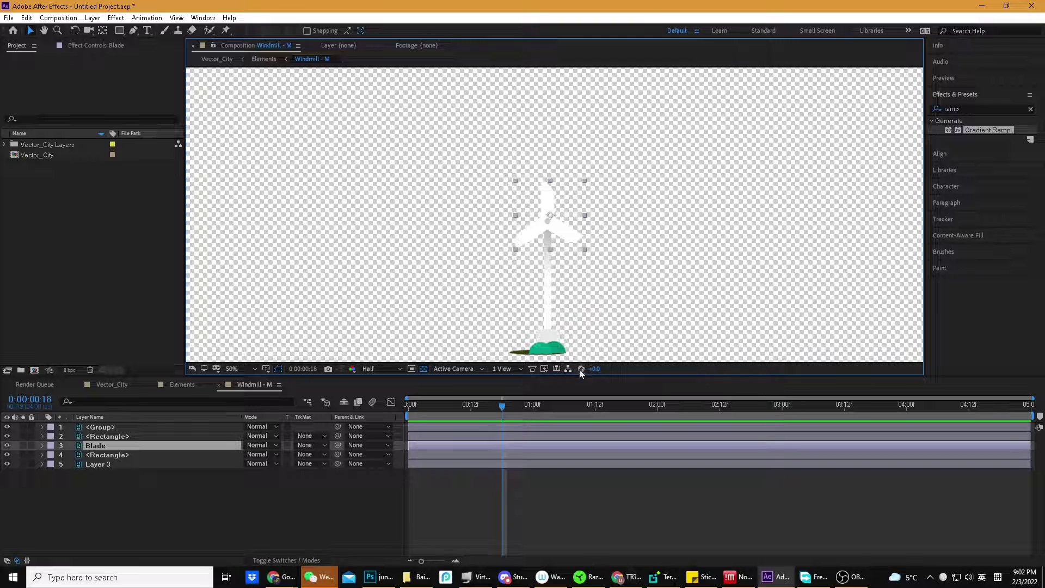
pyautogui.click(423, 369)
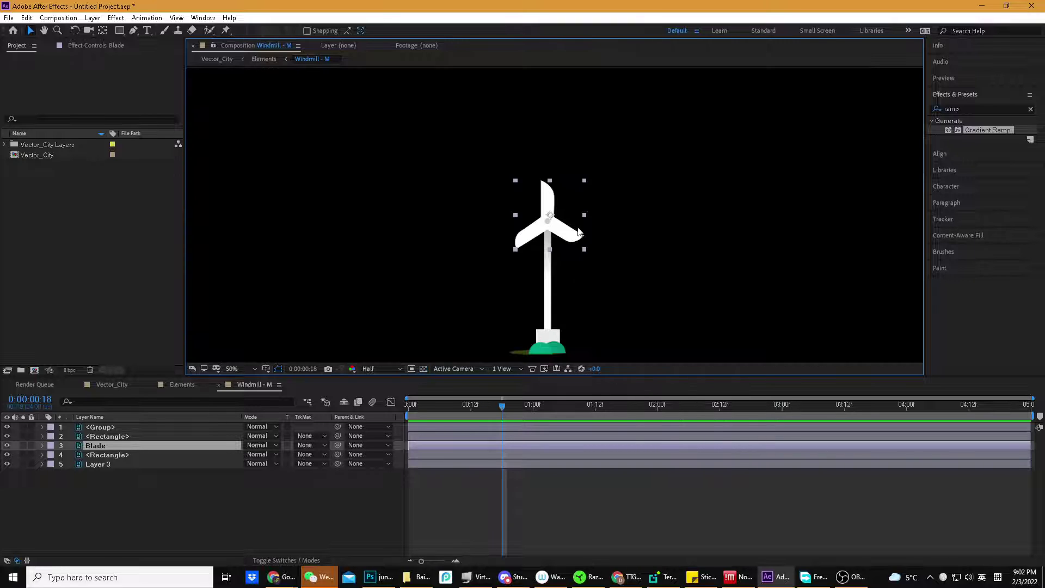
# Solo the Blade layer to examine the blades on their own, and show the other windmill layers again
pyautogui.scroll(-1, 583, 248)
pyautogui.scroll(1, 537, 196)
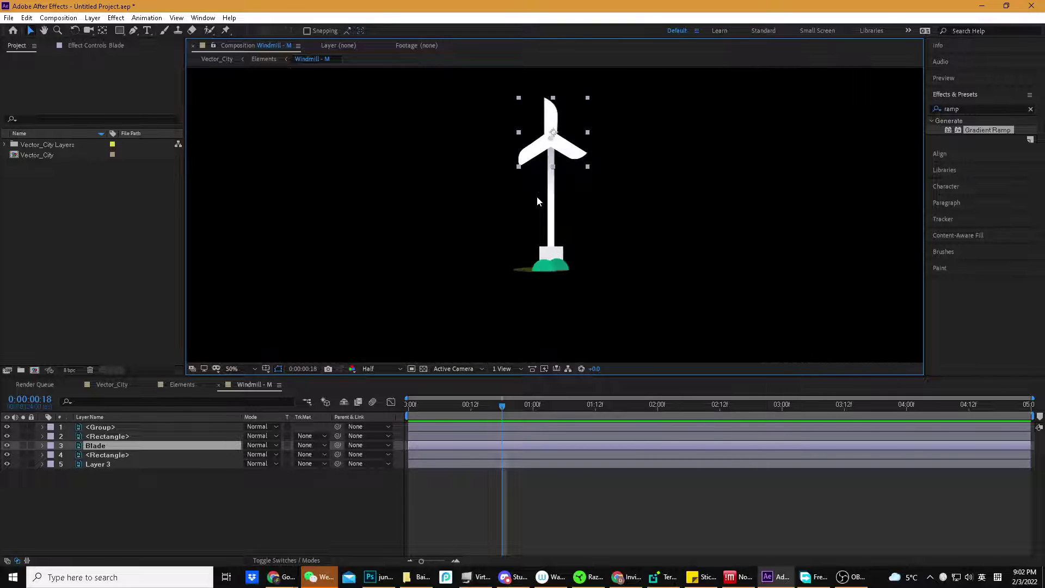
pyautogui.scroll(2, 536, 200)
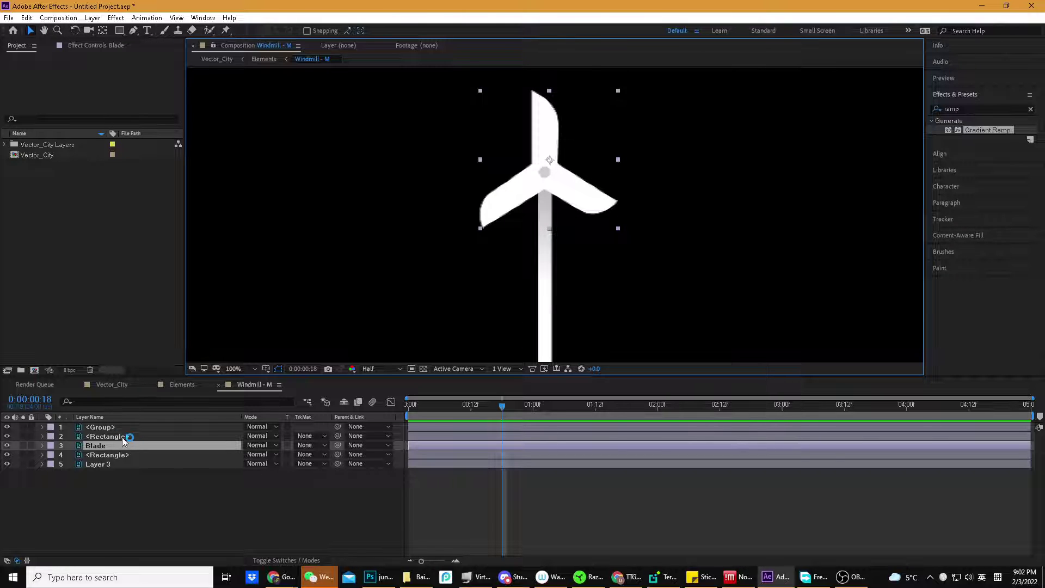
pyautogui.click(23, 445)
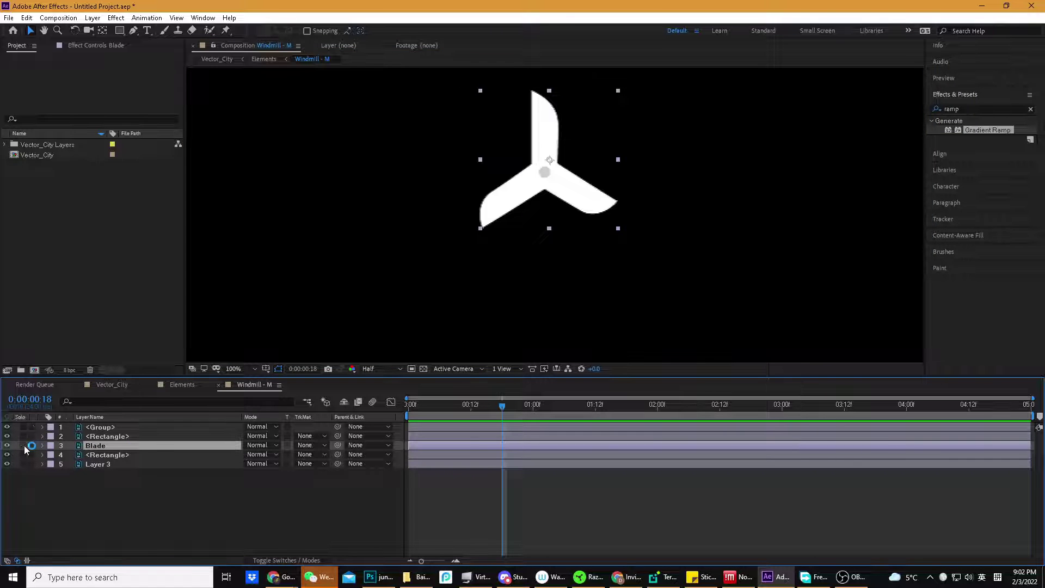
pyautogui.click(23, 445)
# Try rotating the Blade layer around its current anchor point and undo the rotation
pyautogui.press('r')
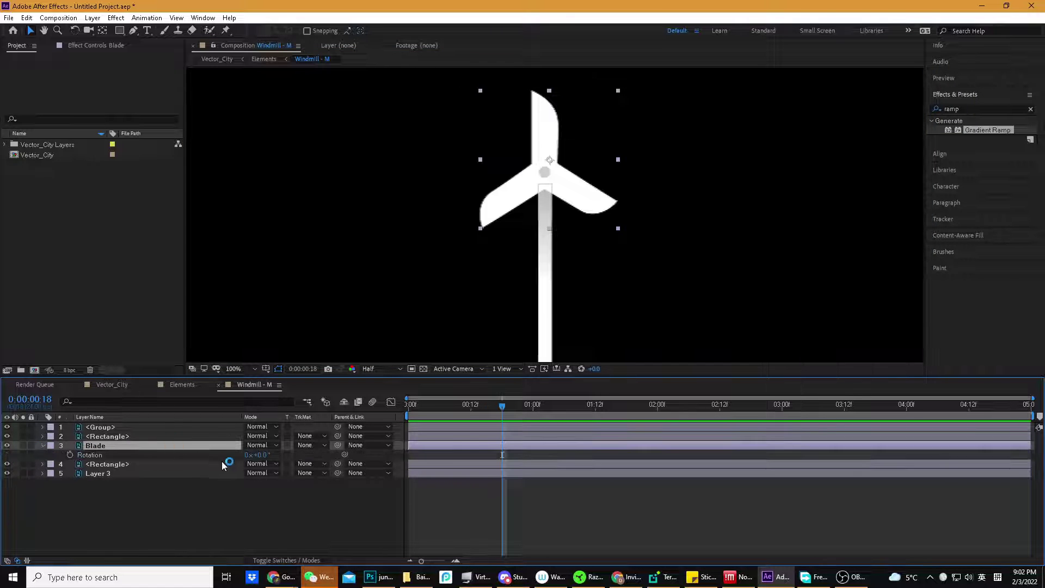
pyautogui.moveTo(260, 455); pyautogui.dragTo(178, 429)
pyautogui.hotkey('ctrl', 'z')
# Move the Blade layer's anchor point to the centre of the grey hub and test its rotation there
pyautogui.press('y')
pyautogui.press('.')
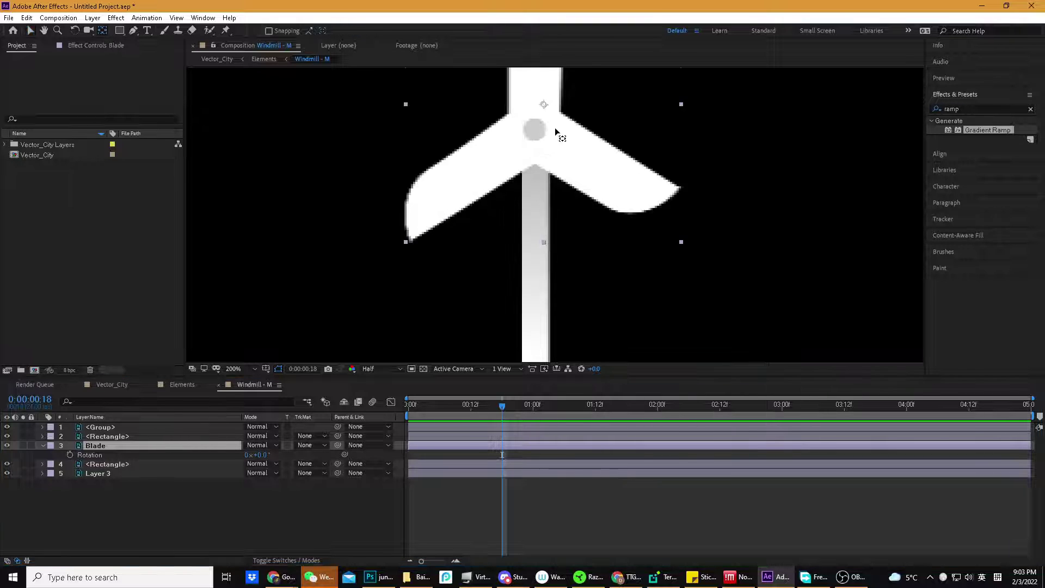
pyautogui.moveTo(546, 107); pyautogui.dragTo(535, 130)
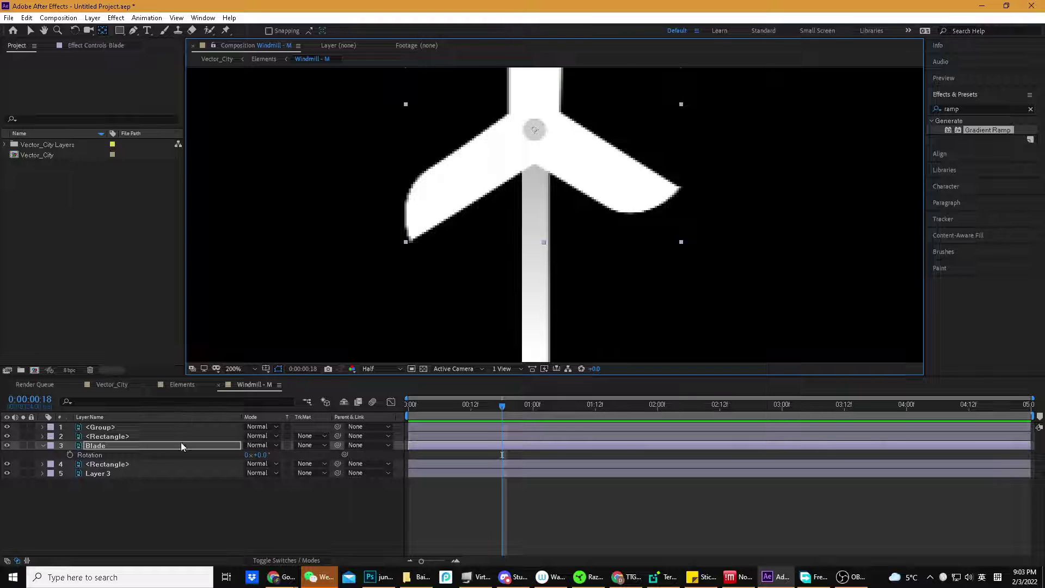
pyautogui.moveTo(261, 455)
pyautogui.mouseDown()
pyautogui.moveTo(432, 462)
pyautogui.moveTo(261, 456)
pyautogui.mouseUp()
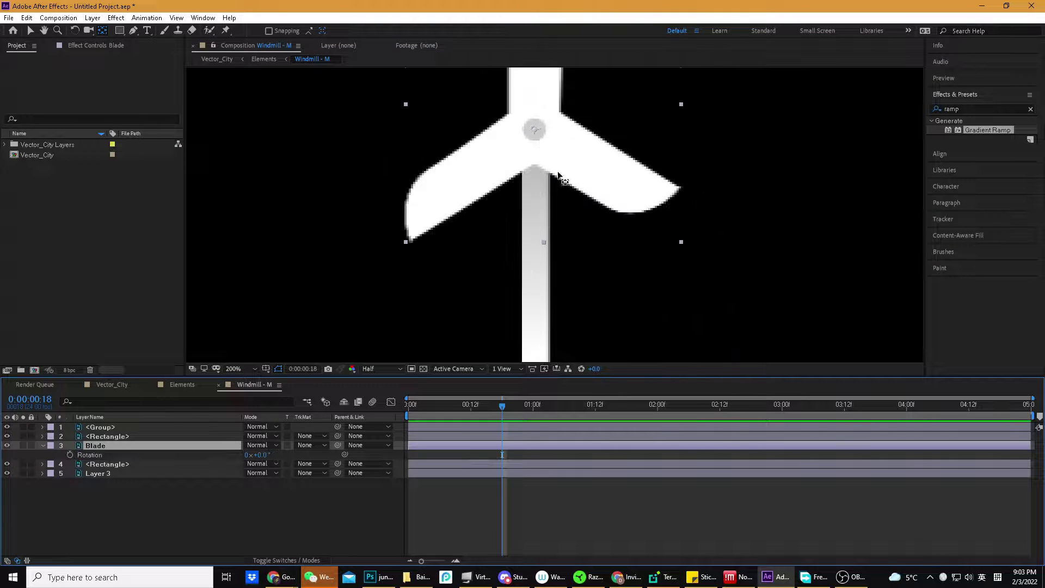
pyautogui.click(535, 132)
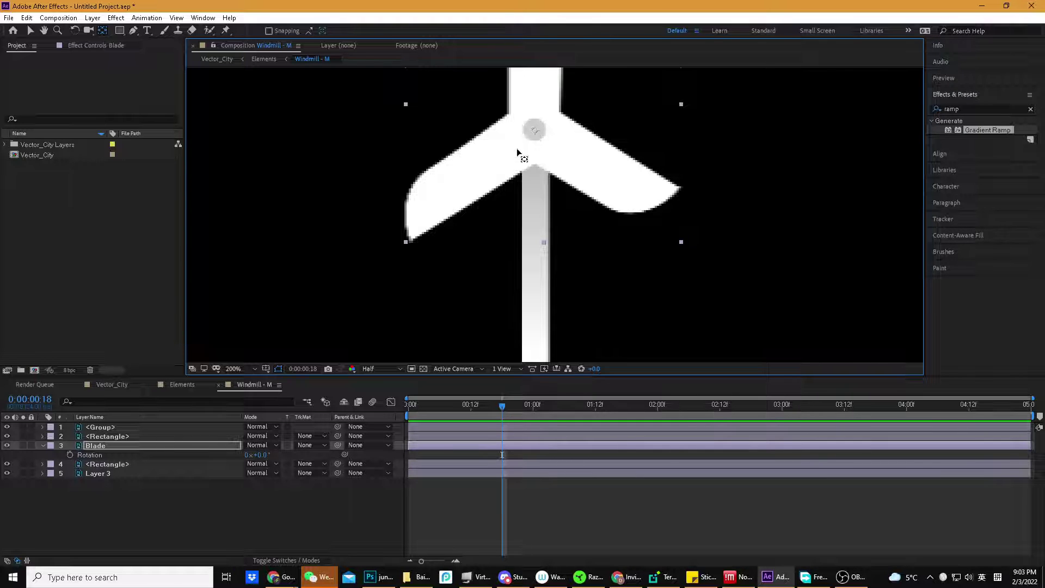
# Test the Blade layer's rotation around the grey hub and nudge its anchor point closer to the hub's centre
pyautogui.moveTo(259, 455); pyautogui.dragTo(141, 447)
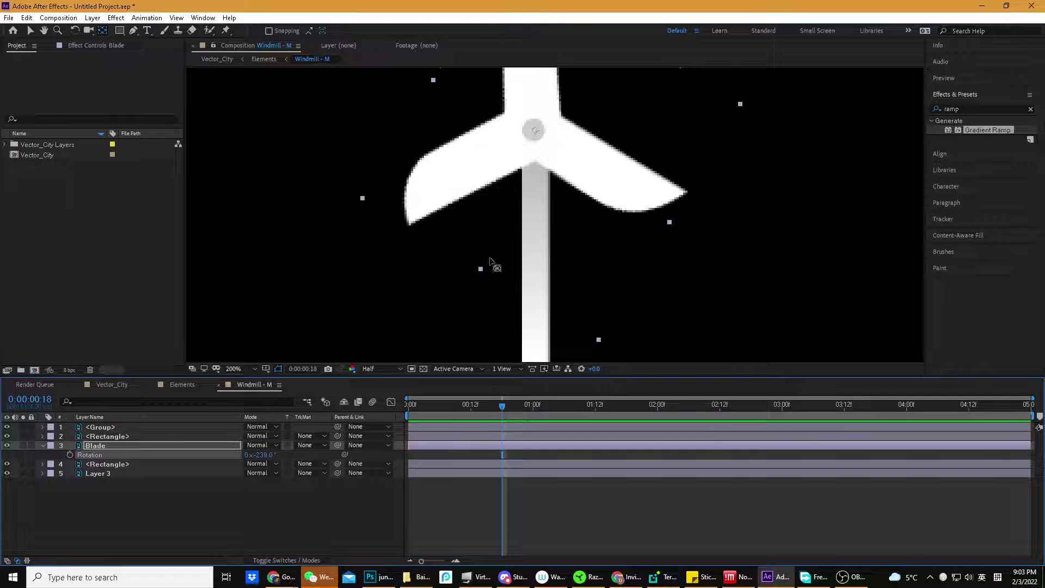
pyautogui.click(536, 132)
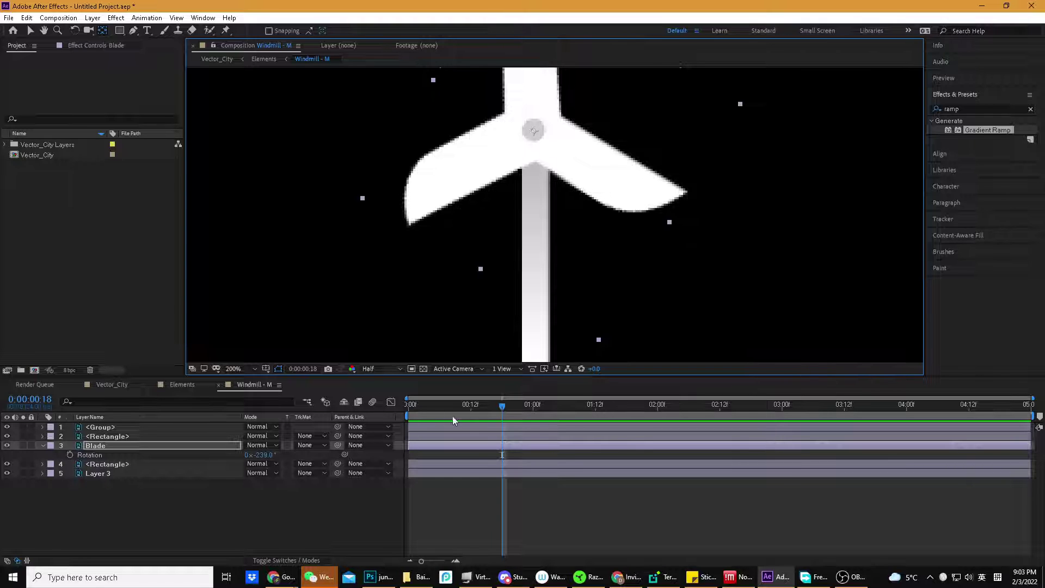
pyautogui.moveTo(502, 411); pyautogui.dragTo(496, 409)
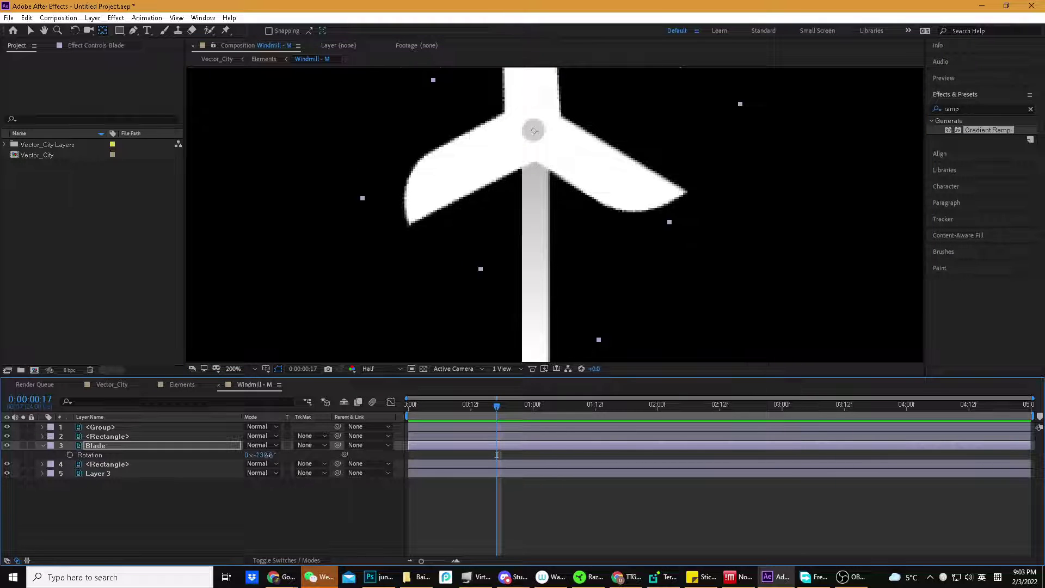
pyautogui.moveTo(260, 455); pyautogui.dragTo(246, 433)
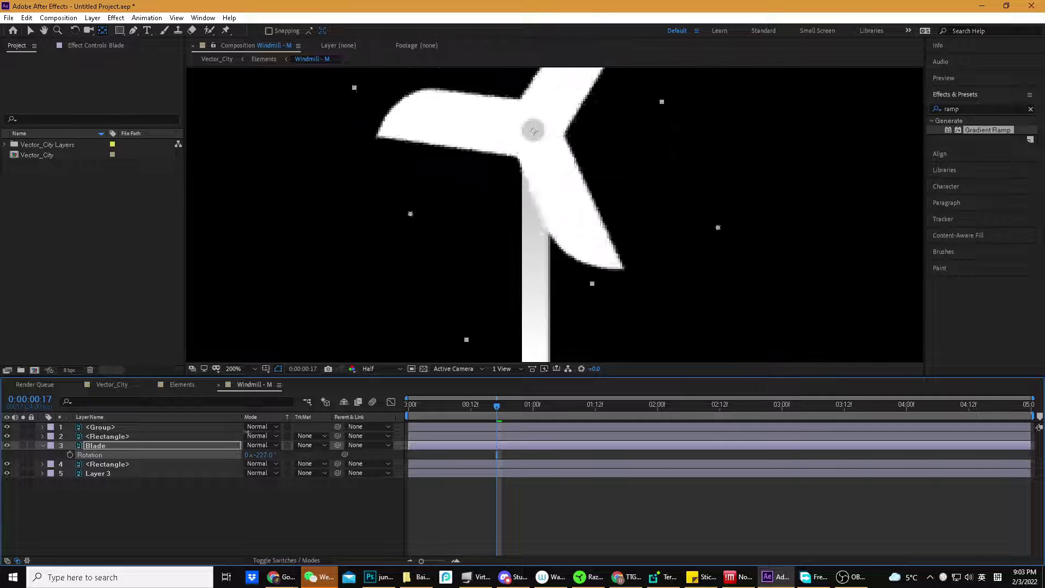
pyautogui.click(534, 132)
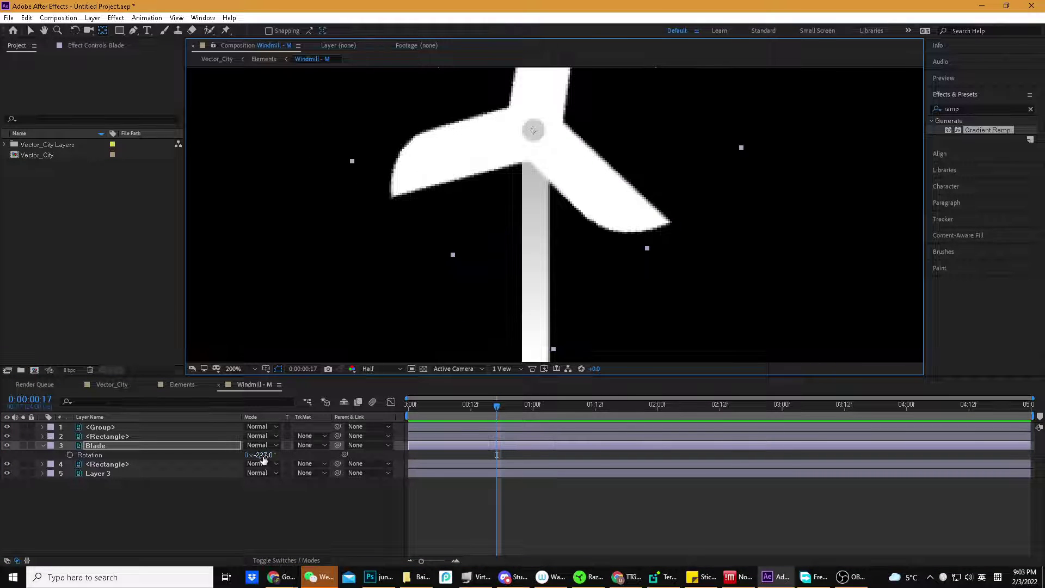
pyautogui.moveTo(263, 455); pyautogui.dragTo(365, 455)
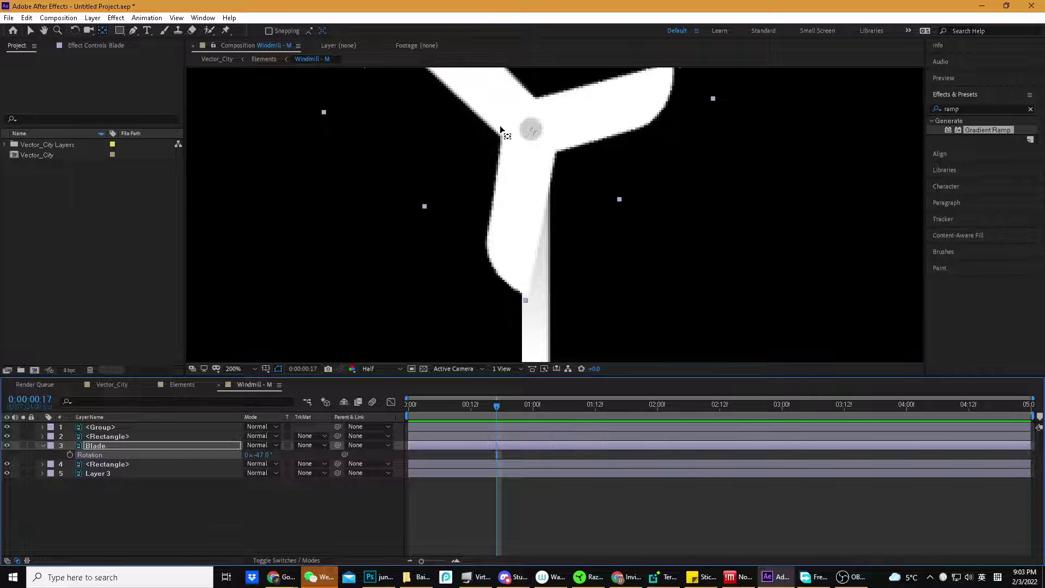
# Try rotating the Blade layer while examining the hub at high magnification, and undo the change
pyautogui.scroll(3, 520, 119)
pyautogui.moveTo(482, 118); pyautogui.dragTo(565, 232)
pyautogui.press('y')
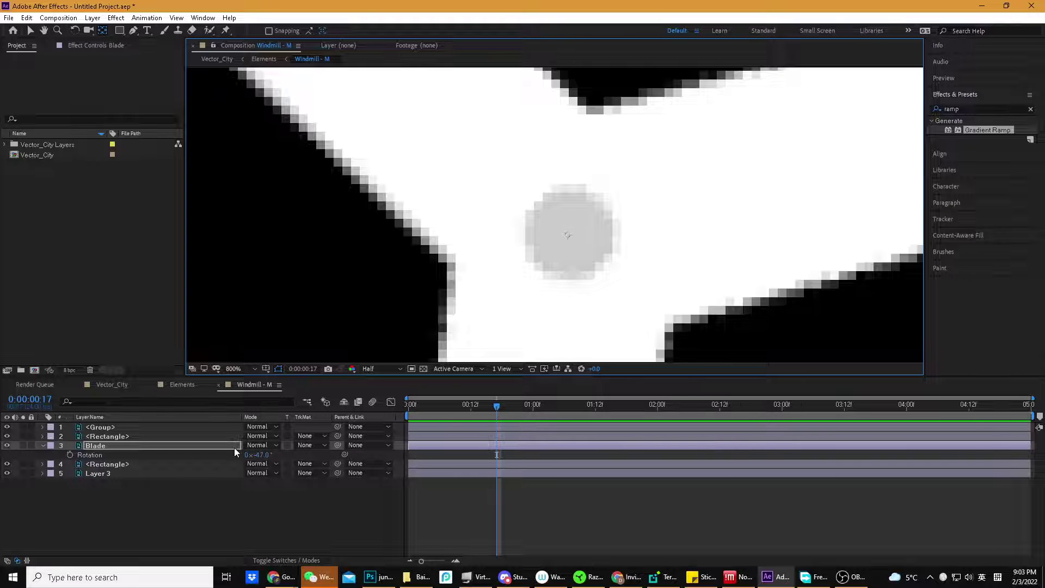
pyautogui.moveTo(256, 454); pyautogui.dragTo(539, 281)
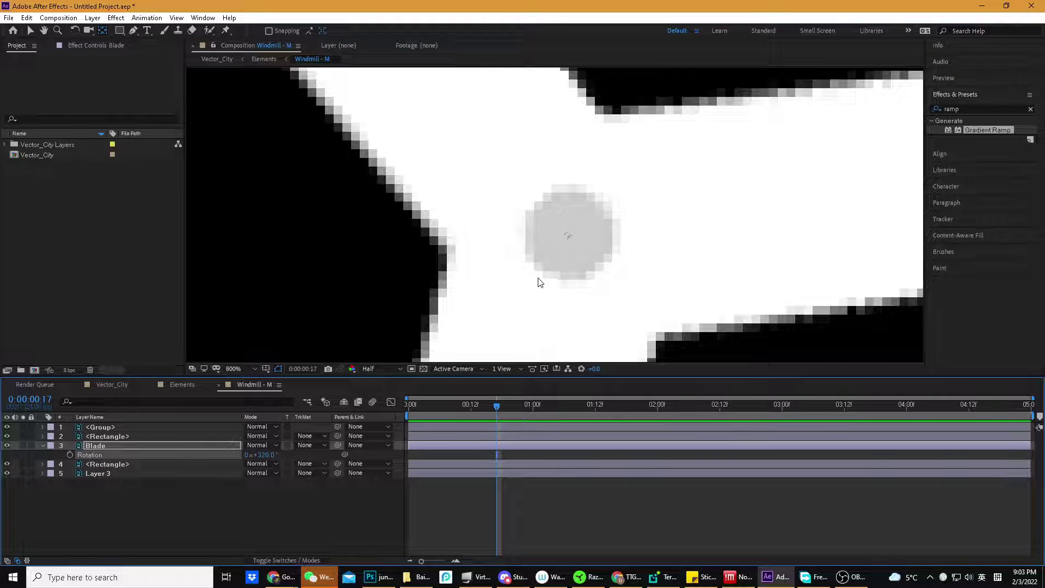
pyautogui.hotkey('ctrl', 'z')
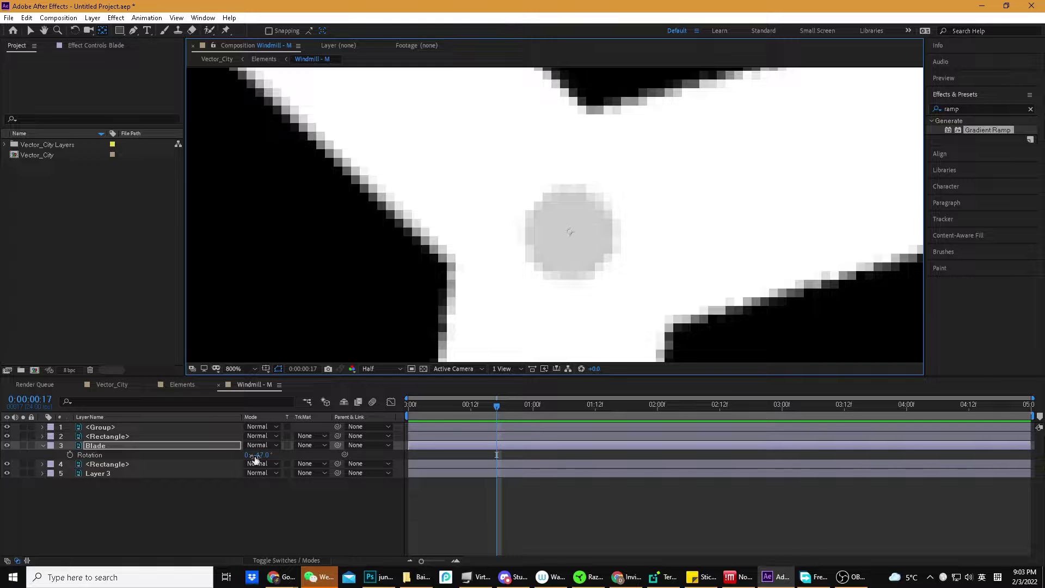
# Fine-tune the Blade layer's anchor point at the grey hub's exact centre, checking it with further test rotations
pyautogui.moveTo(256, 455); pyautogui.dragTo(518, 284)
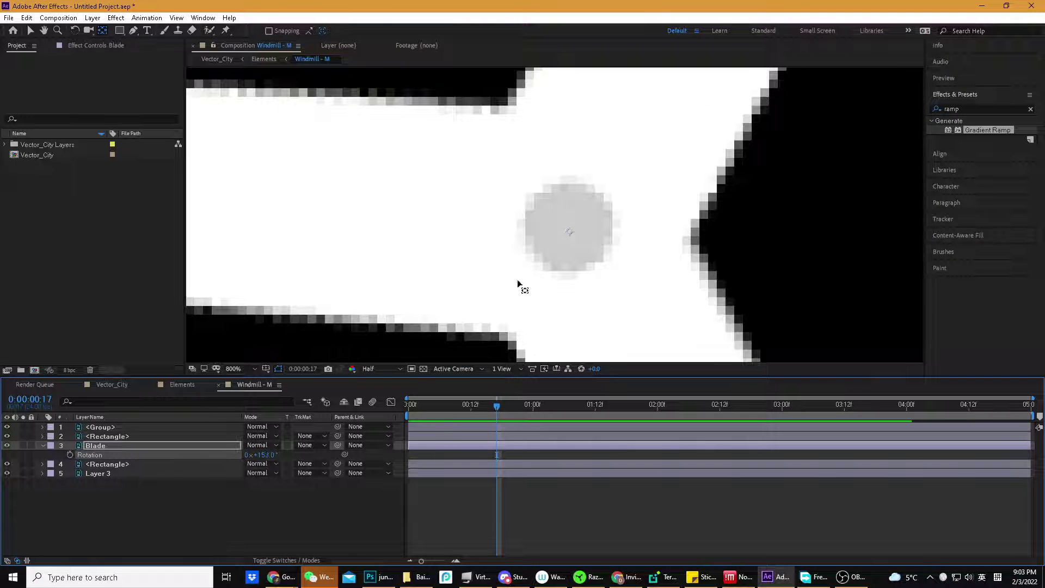
pyautogui.click(568, 229)
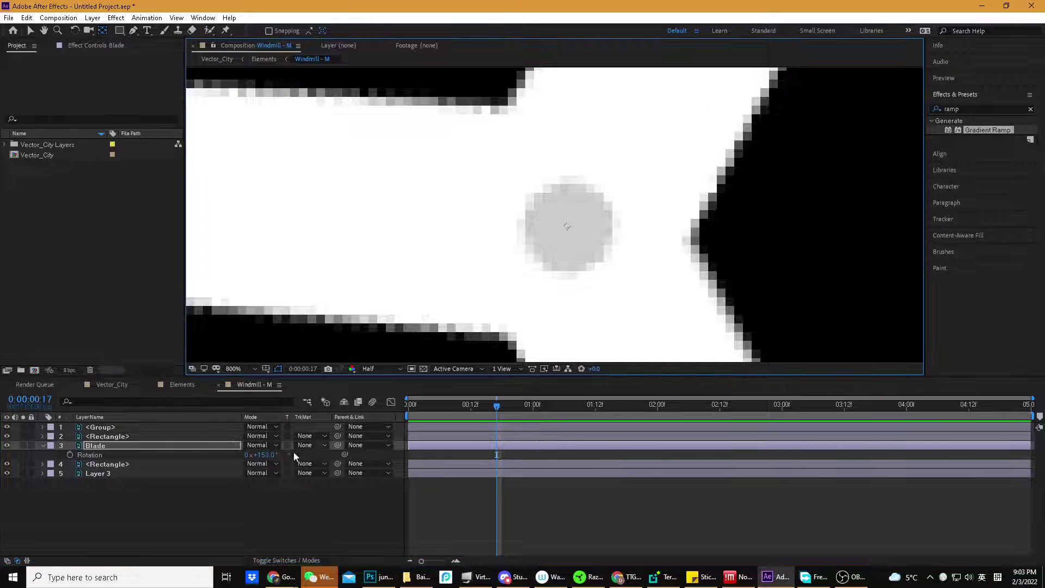
pyautogui.moveTo(293, 454); pyautogui.dragTo(517, 239)
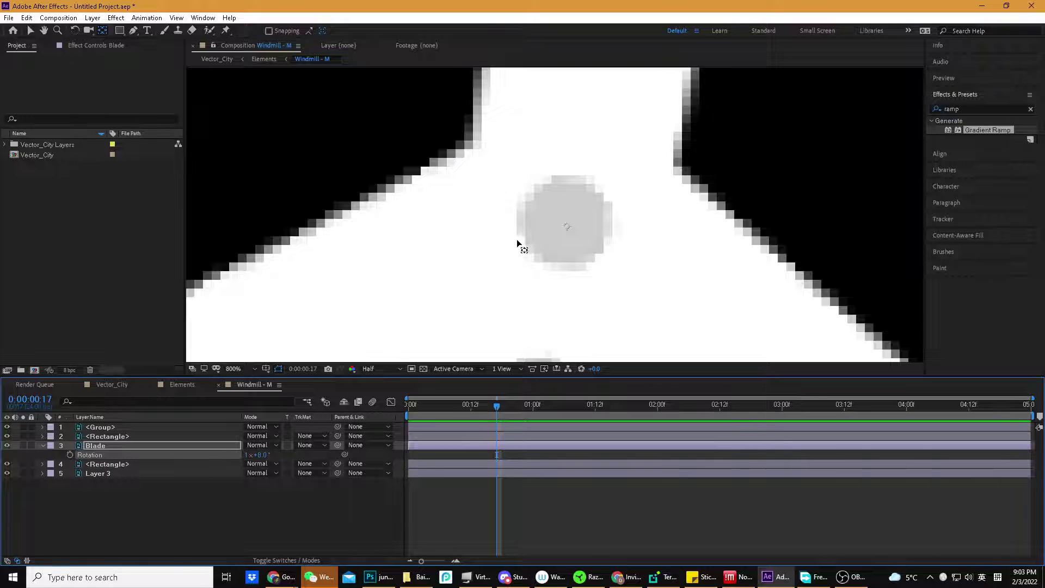
pyautogui.click(567, 225)
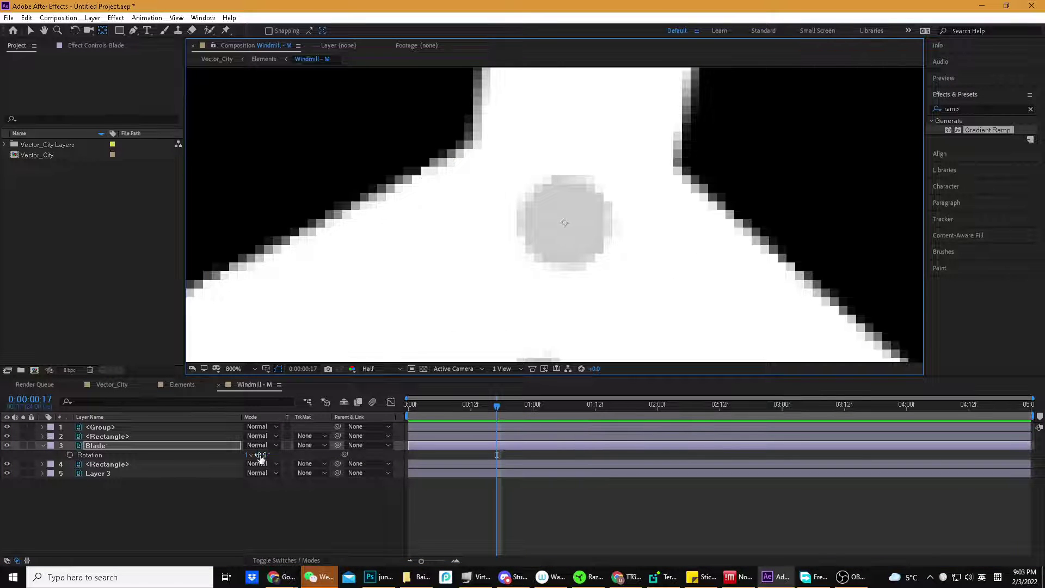
pyautogui.moveTo(261, 459); pyautogui.dragTo(450, 262)
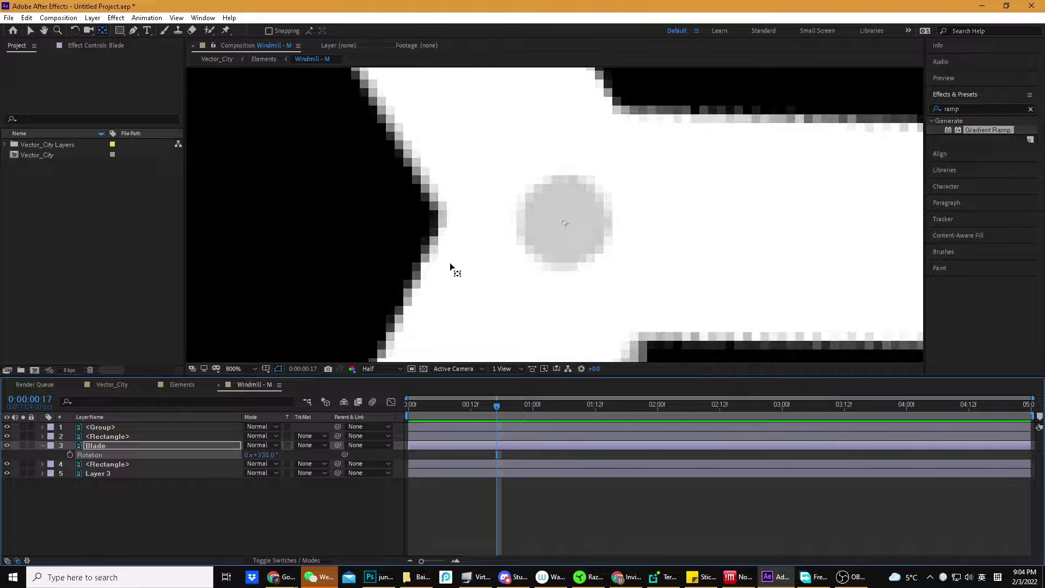
# Reset the Blade layer's rotation to 0° with the current time at the start of the composition
pyautogui.scroll(-8, 450, 263)
pyautogui.scroll(4, 460, 320)
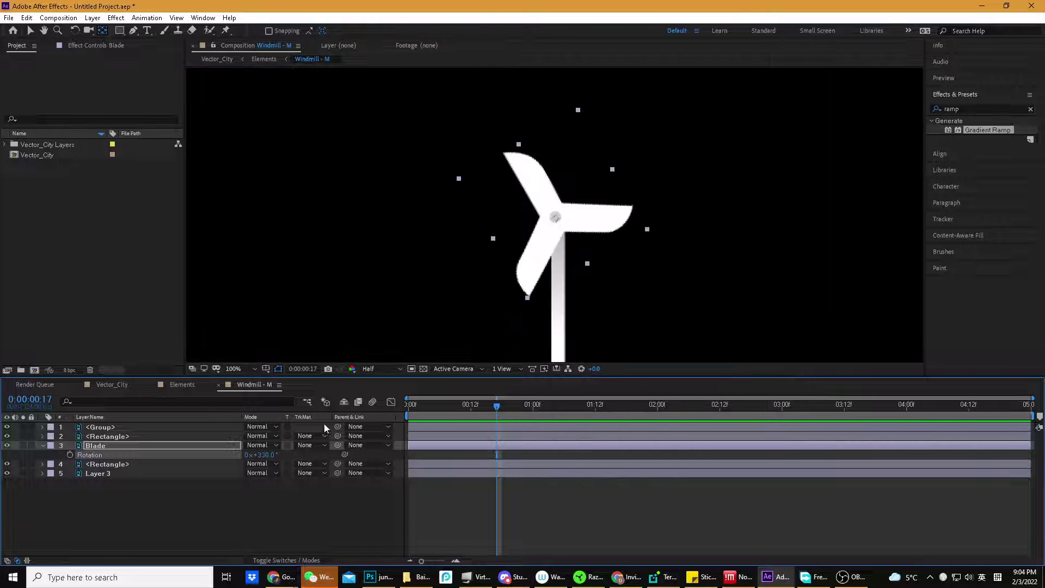
pyautogui.moveTo(490, 407); pyautogui.dragTo(286, 394)
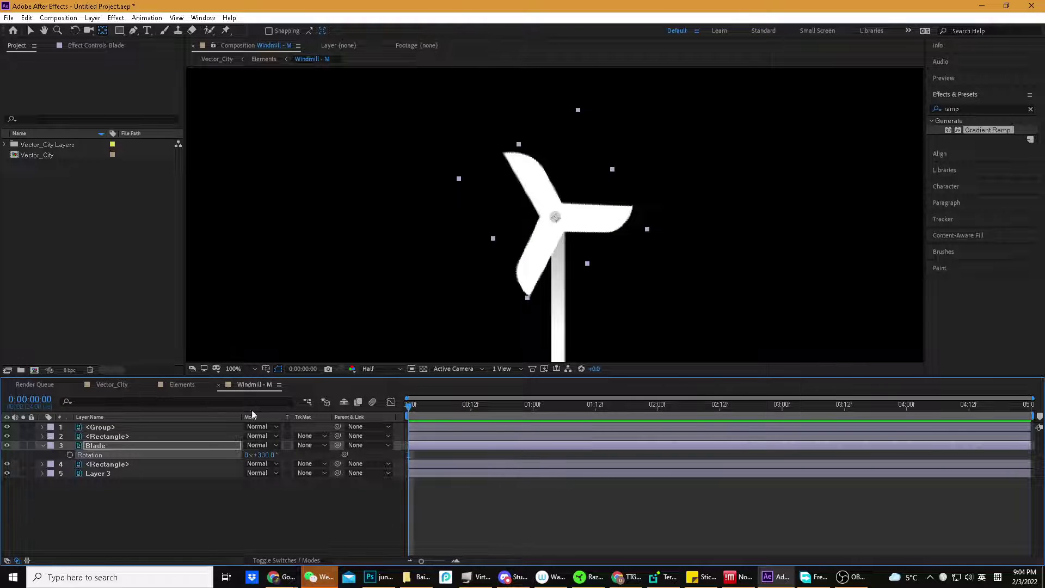
pyautogui.click(106, 447)
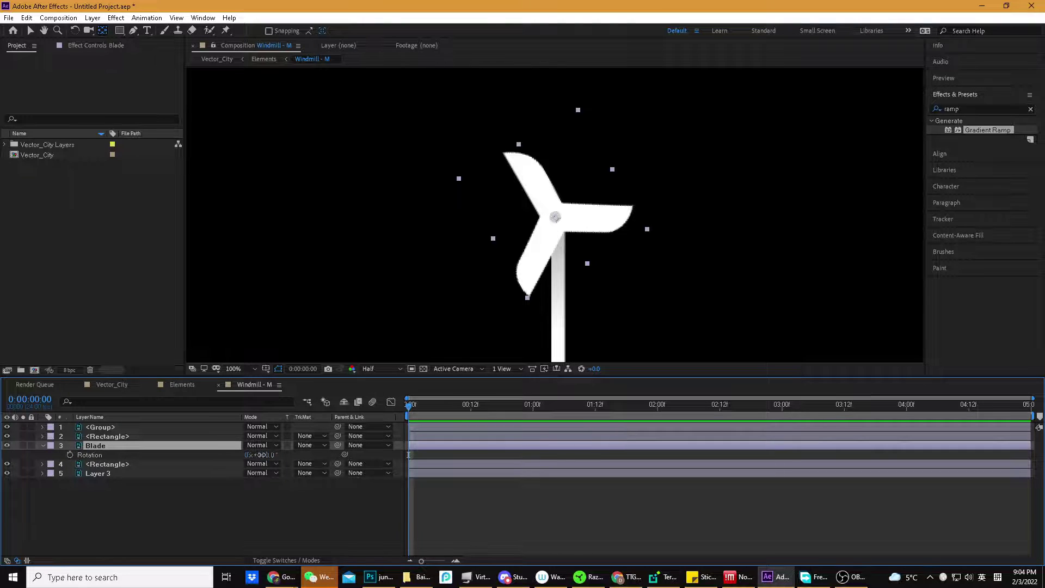
pyautogui.click(262, 454)
pyautogui.write('0')
pyautogui.press('Return')
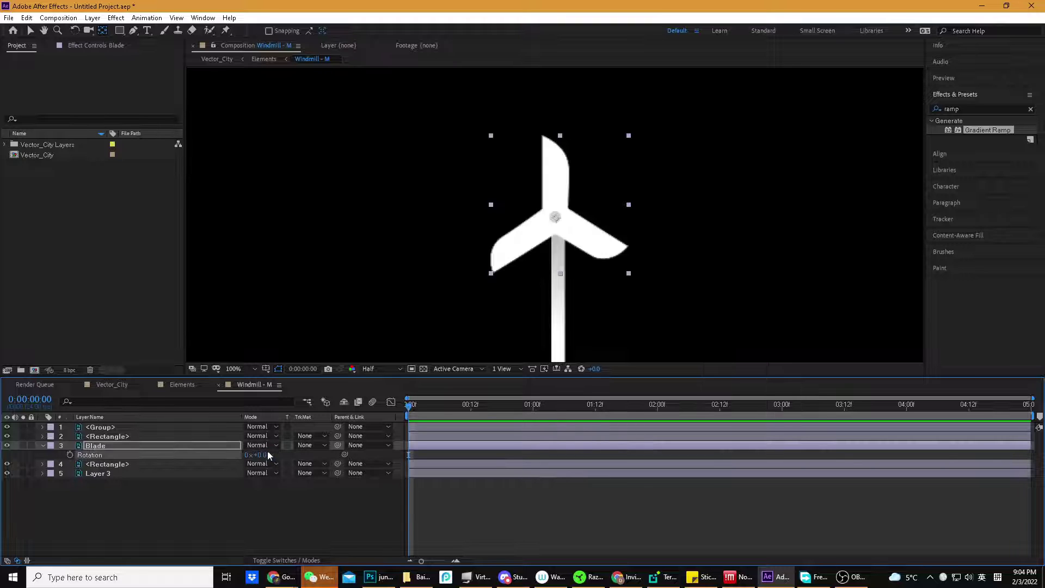
# Try keyframing the Blade layer's rotation at 10 revolutions at the start of the composition, and preview the animation
pyautogui.moveTo(412, 406); pyautogui.dragTo(1035, 428)
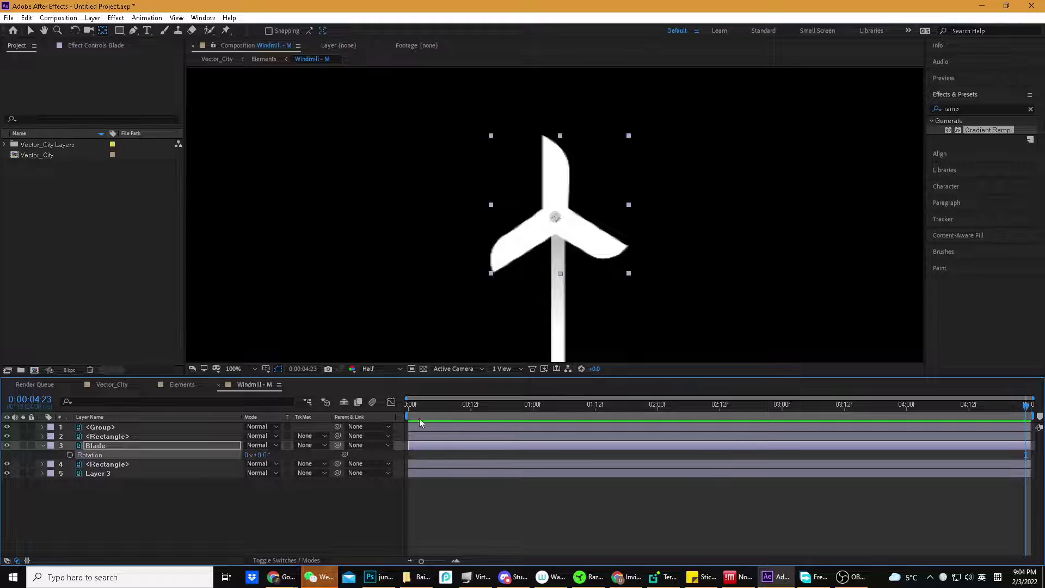
pyautogui.moveTo(428, 406); pyautogui.dragTo(407, 406)
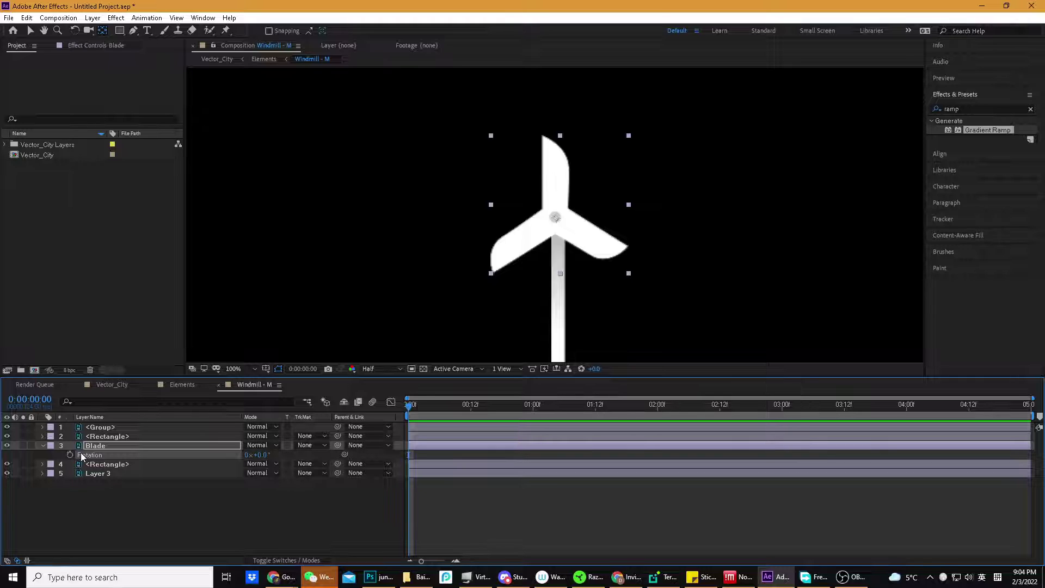
pyautogui.click(69, 455)
pyautogui.click(260, 455)
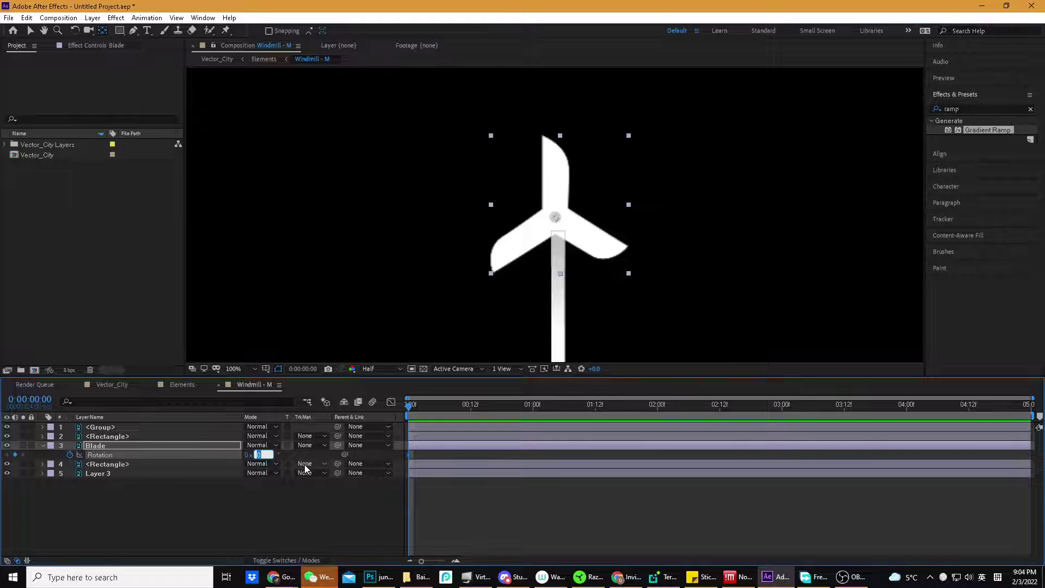
pyautogui.press('Return')
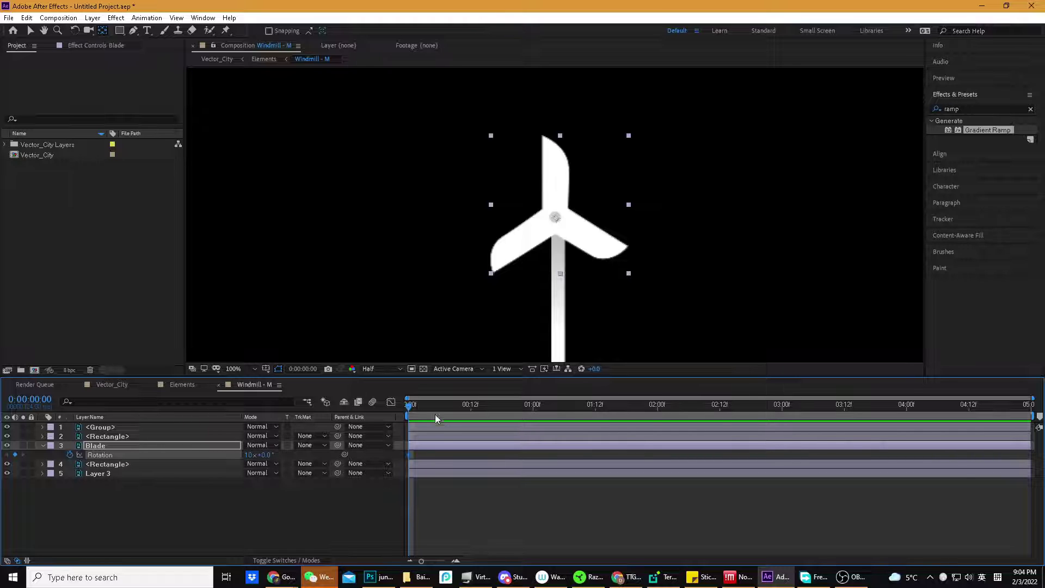
pyautogui.press('space')
pyautogui.press('space')
pyautogui.press('space')
pyautogui.scroll(-2, 536, 302)
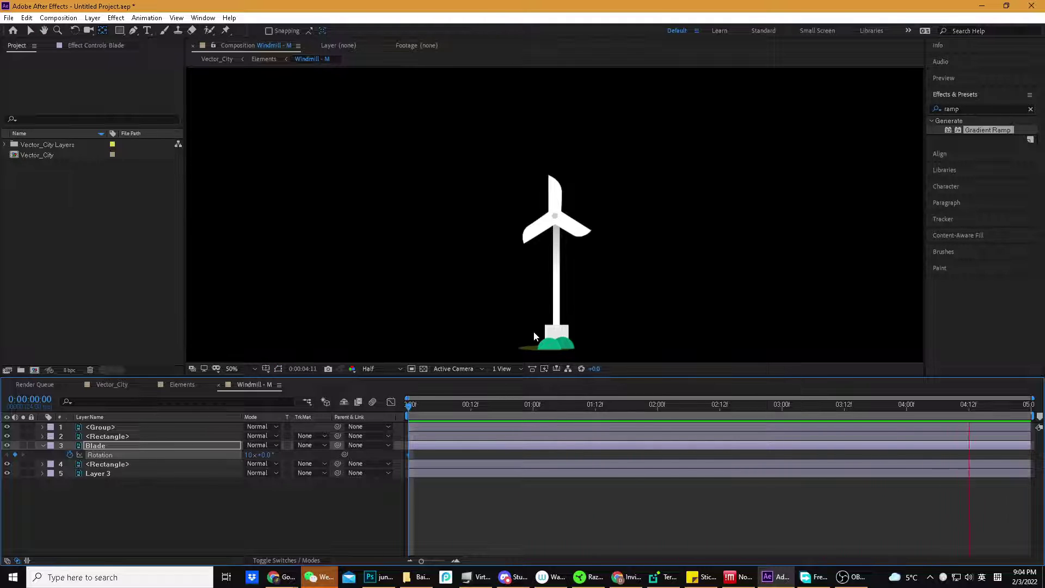
pyautogui.press('space')
# Keyframe the Blade layer's rotation from 0 revolutions at the start to 10 revolutions at 0:00:04:23, and preview the spin
pyautogui.click(249, 455)
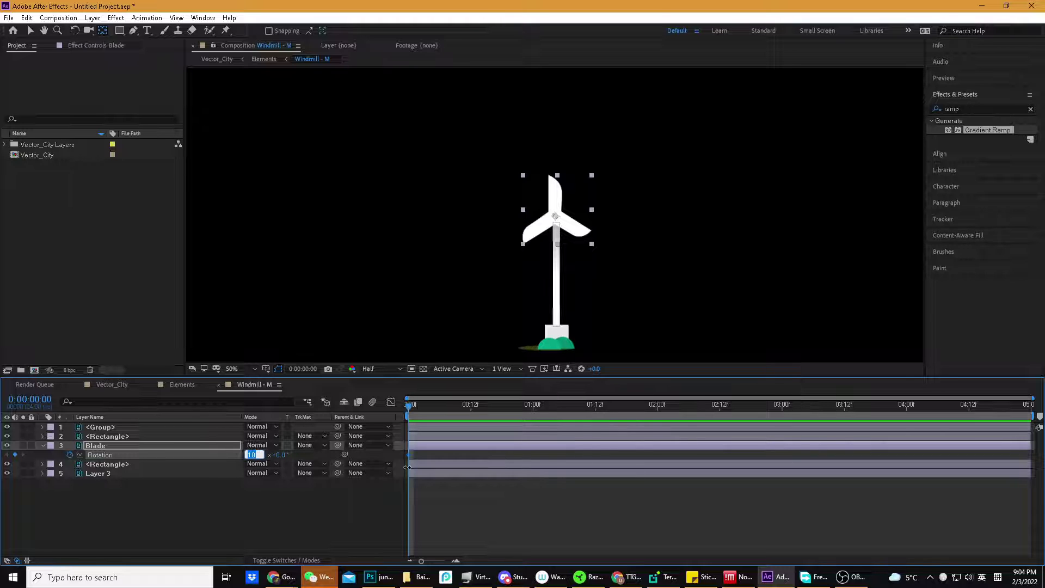
pyautogui.write('0')
pyautogui.press('Return')
pyautogui.moveTo(448, 406); pyautogui.dragTo(1026, 406)
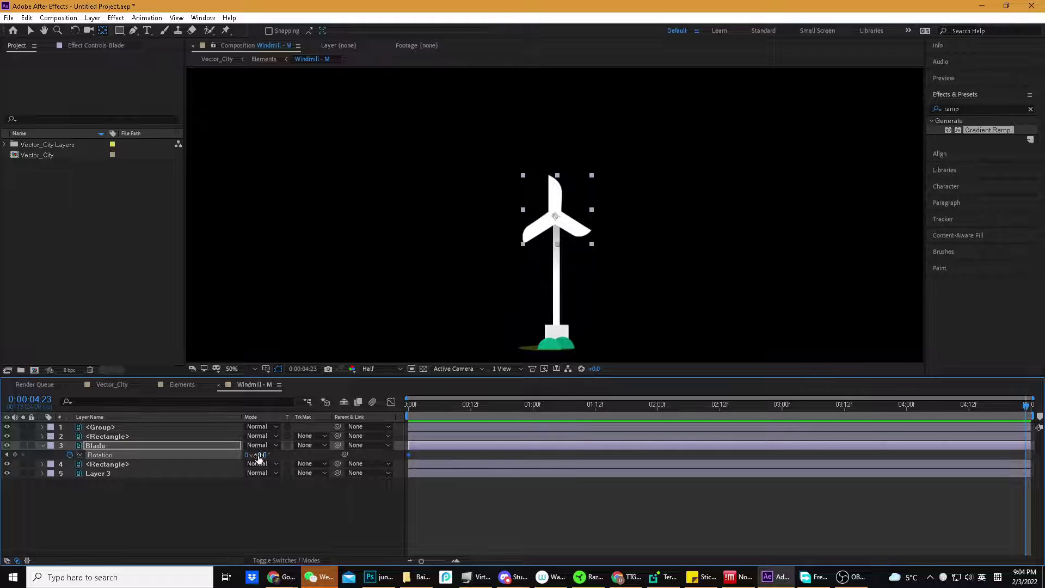
pyautogui.click(248, 454)
pyautogui.write('10')
pyautogui.press('Return')
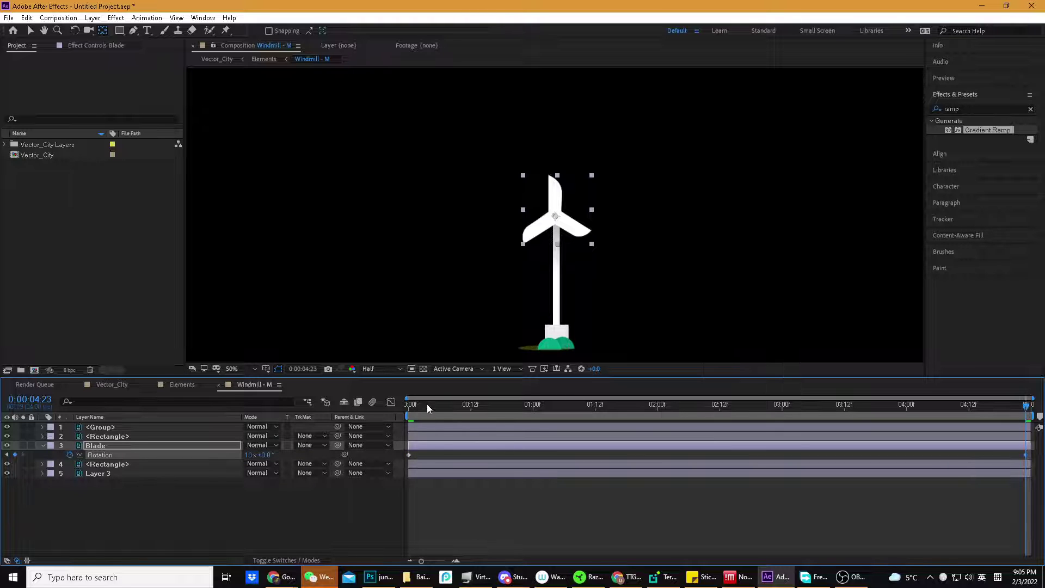
pyautogui.press('Home')
pyautogui.press('space')
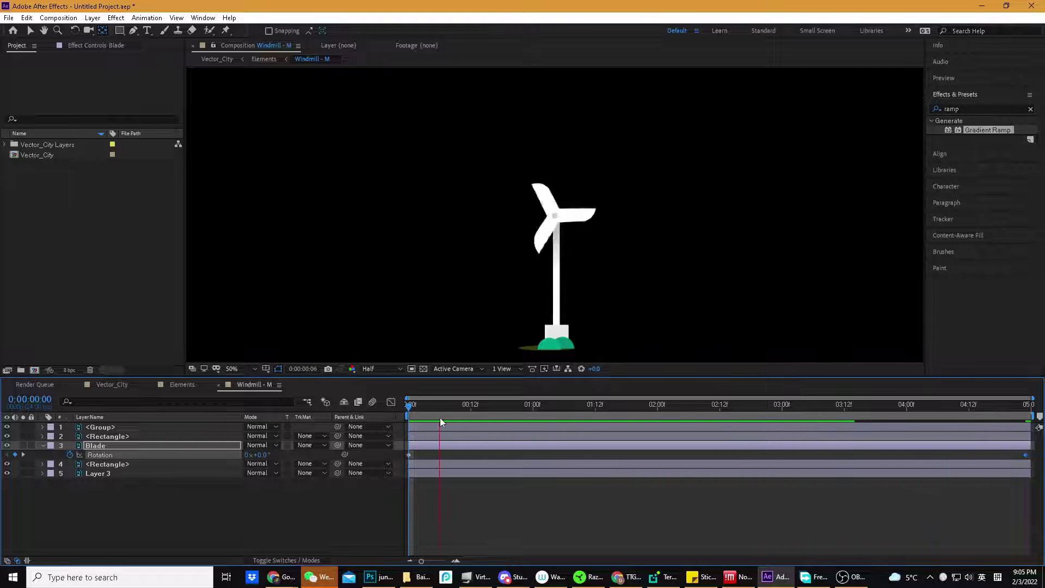
# Change the Blade layer's rotation keyframe at 0:00:04:23 to 6 revolutions and preview the spin
pyautogui.moveTo(437, 405); pyautogui.dragTo(1028, 404)
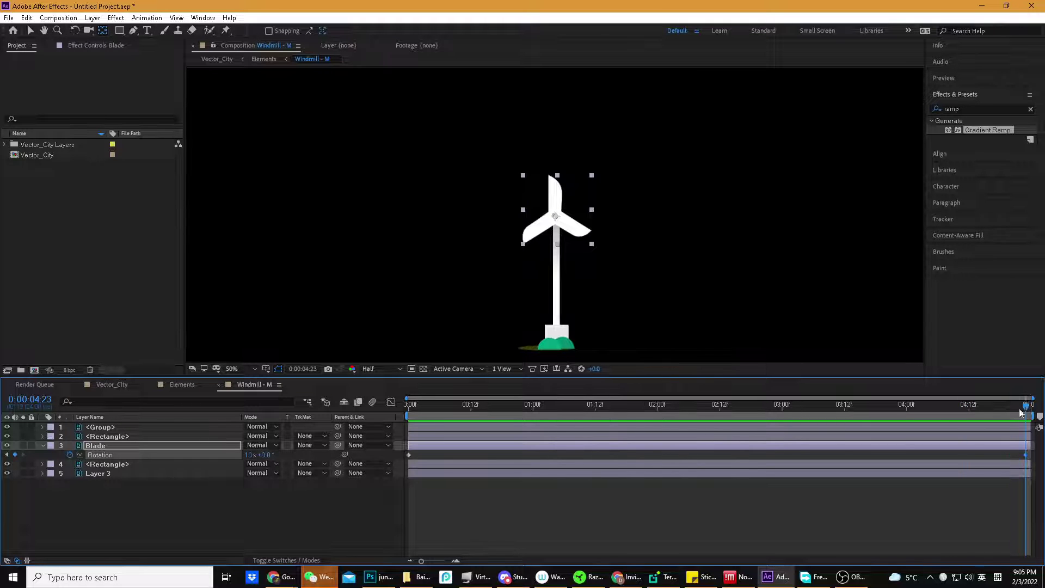
pyautogui.click(249, 454)
pyautogui.press('Return')
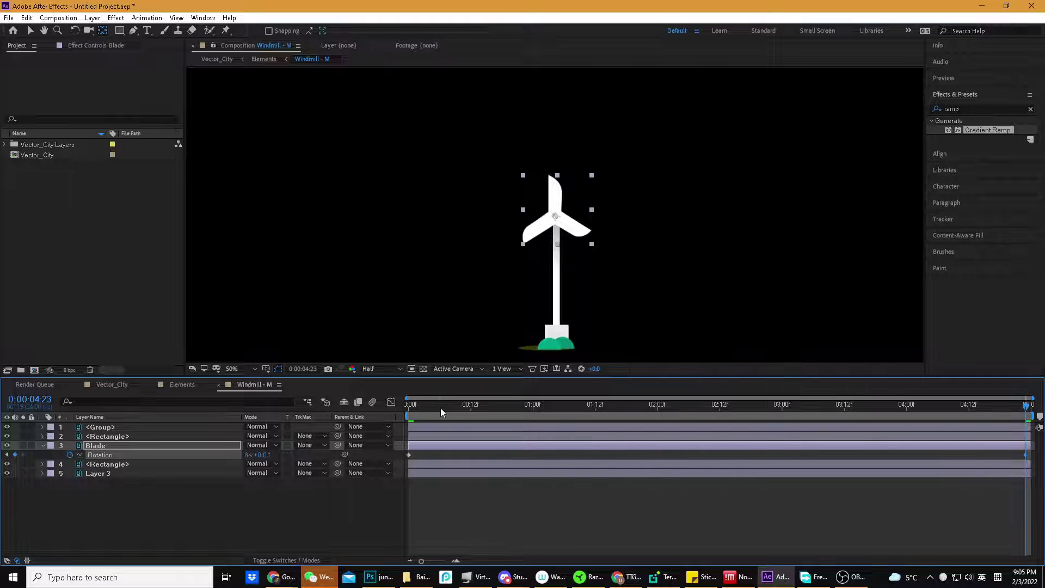
pyautogui.press('space')
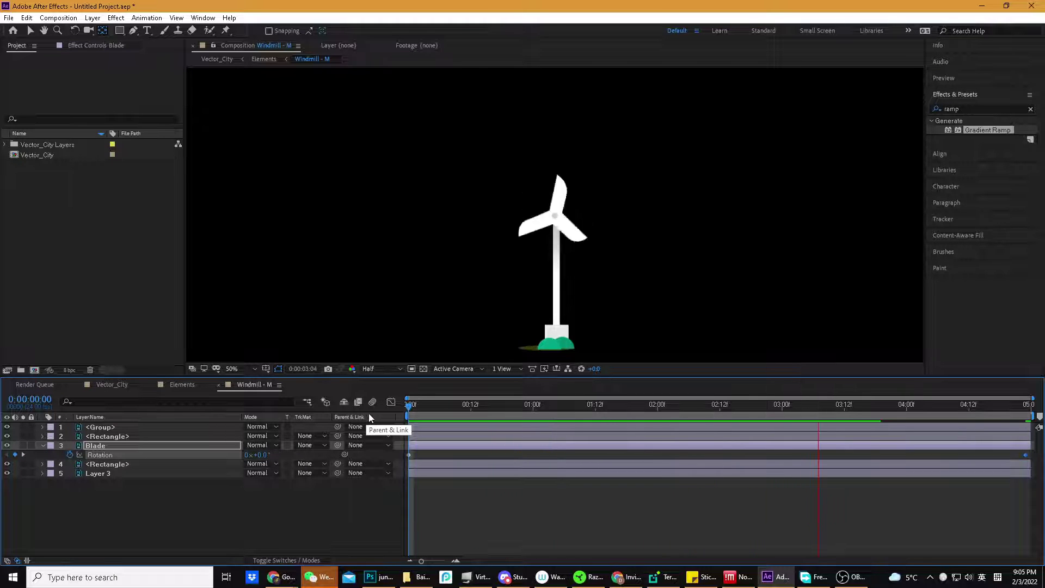
pyautogui.click(427, 410)
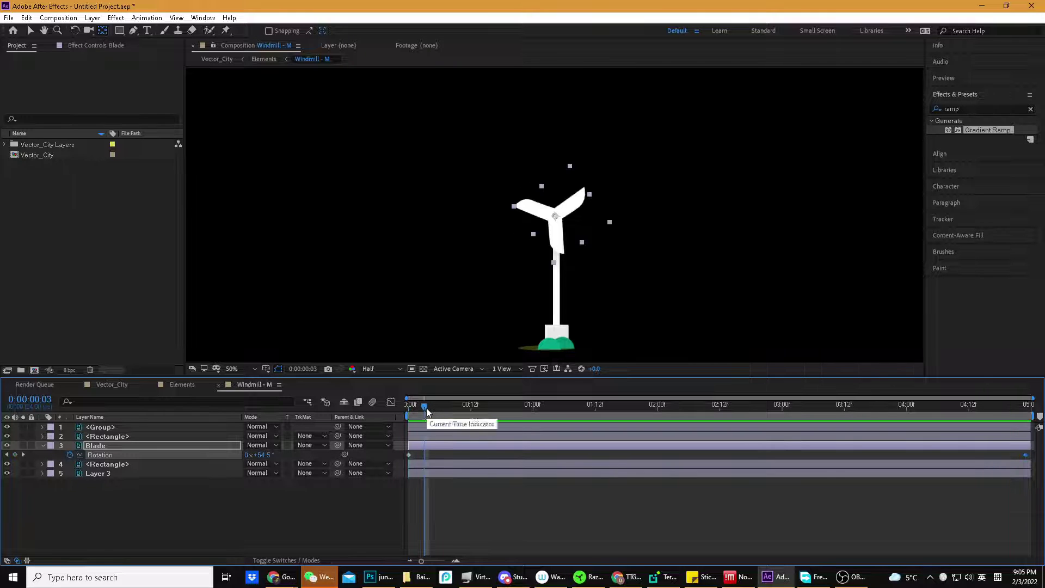
pyautogui.moveTo(426, 412); pyautogui.dragTo(409, 408)
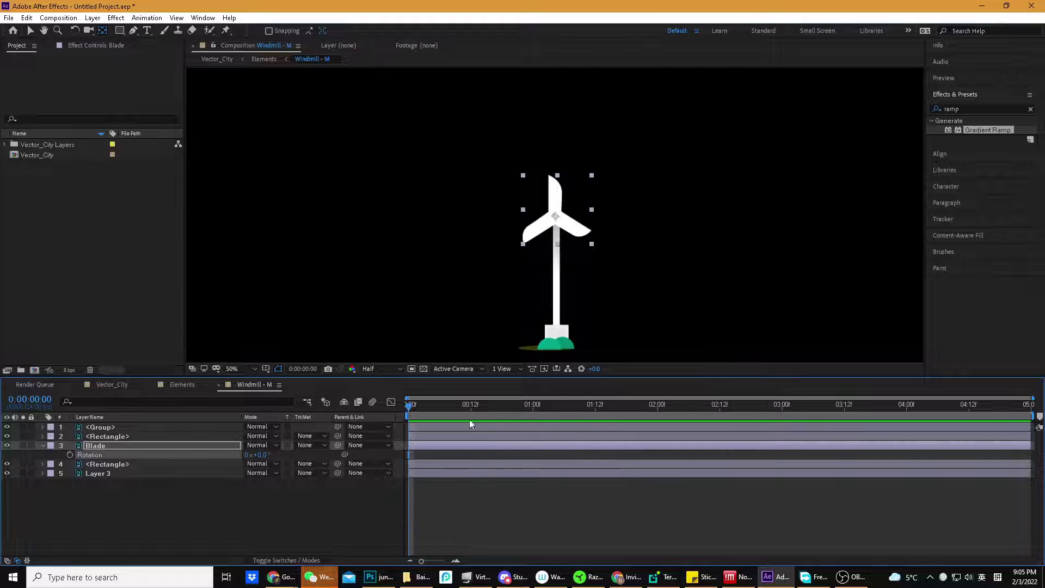
# Try enabling keyframing for the Blade layer's rotation again at the start of the composition
pyautogui.moveTo(410, 405); pyautogui.dragTo(221, 407)
pyautogui.click(144, 514)
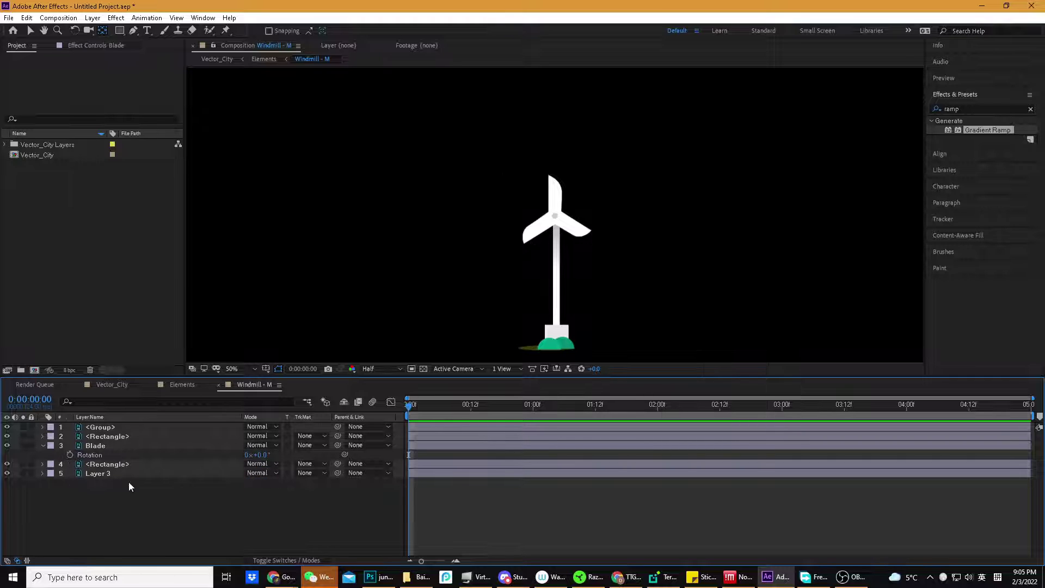
pyautogui.click(70, 455)
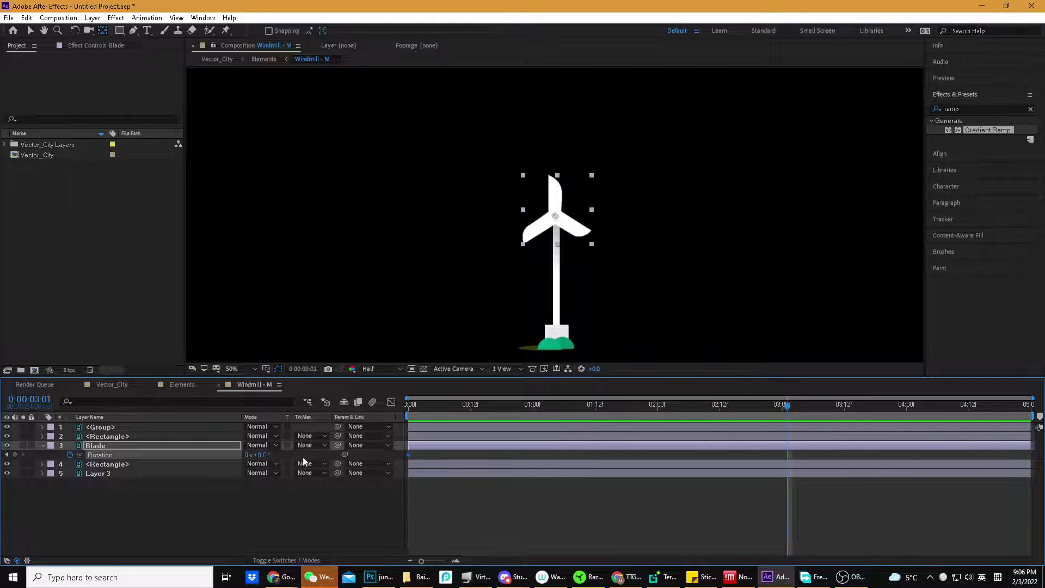
pyautogui.click(131, 461)
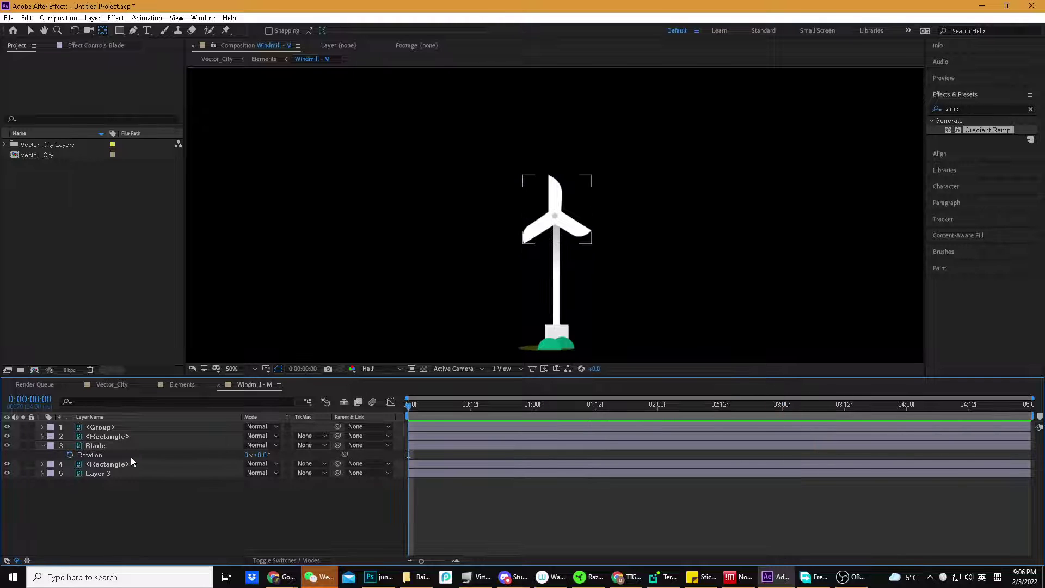
# Add the expression time*10 to the Blade layer's rotation and preview the spin
pyautogui.keyDown('alt'); pyautogui.click(70, 455); pyautogui.keyUp('alt')
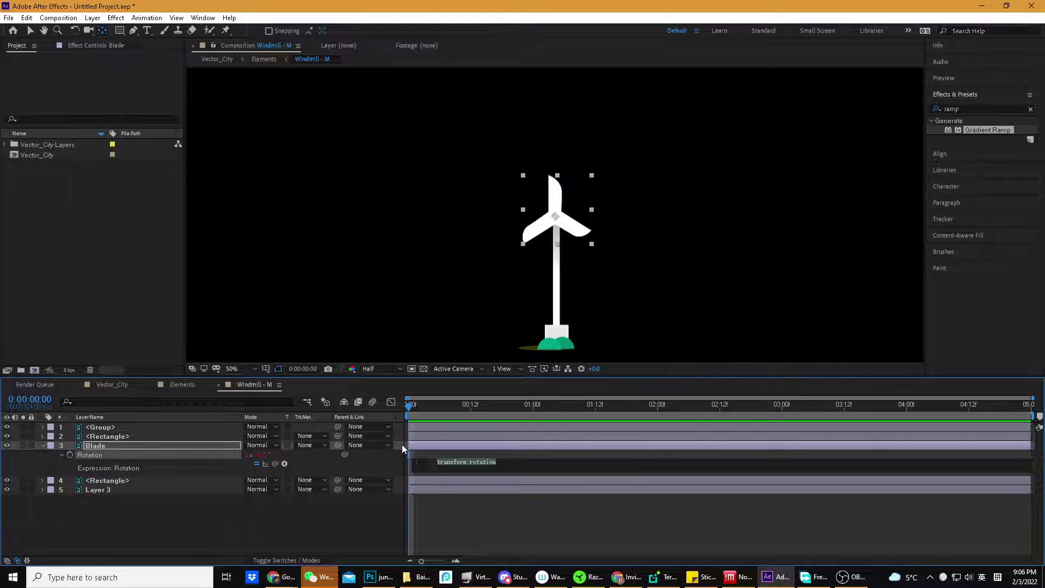
pyautogui.write('time')
pyautogui.press('Escape')
pyautogui.press('BackSpace')
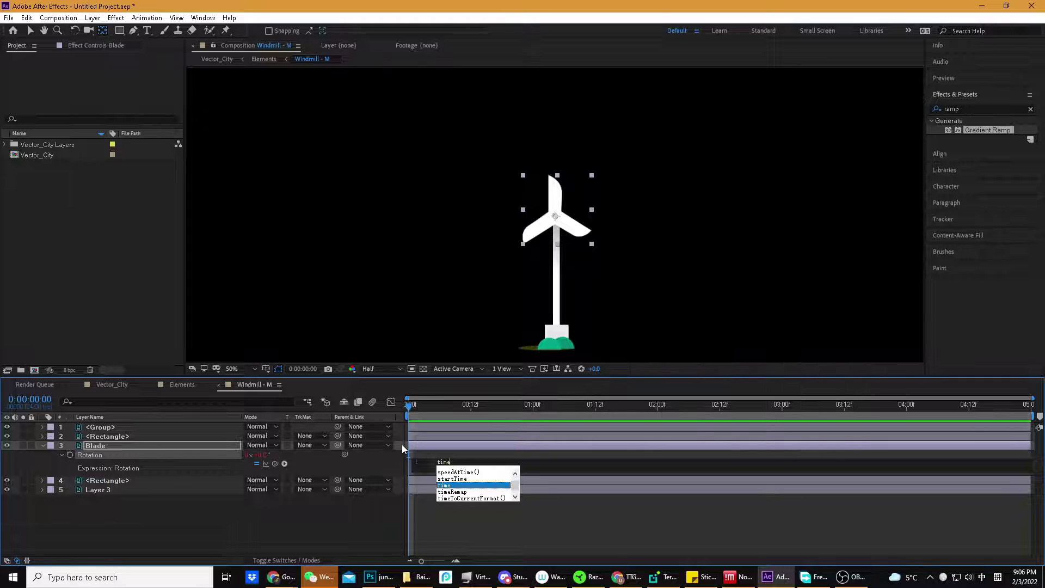
pyautogui.write('*')
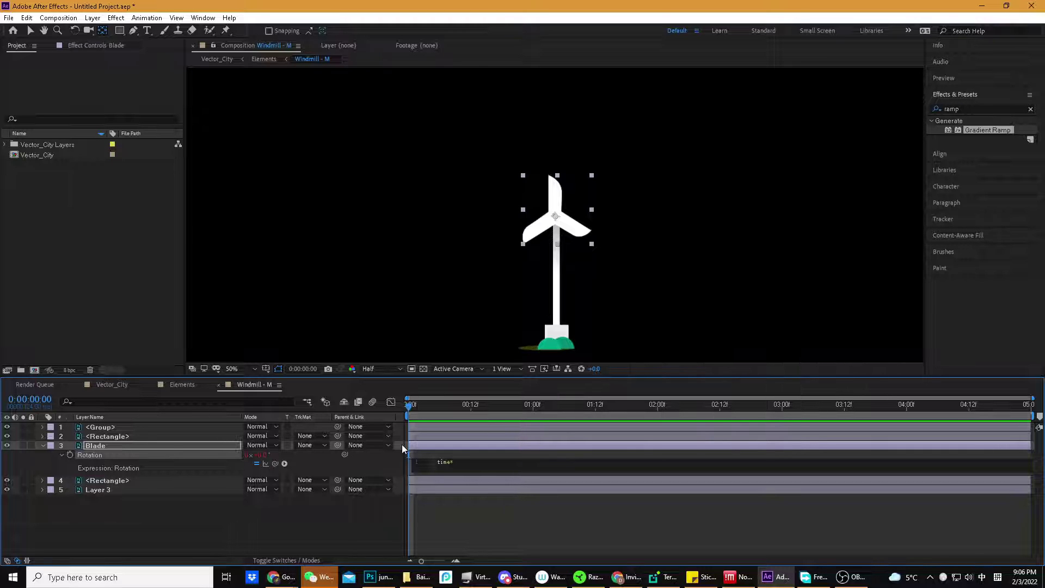
pyautogui.write('10')
pyautogui.press('KP_Enter')
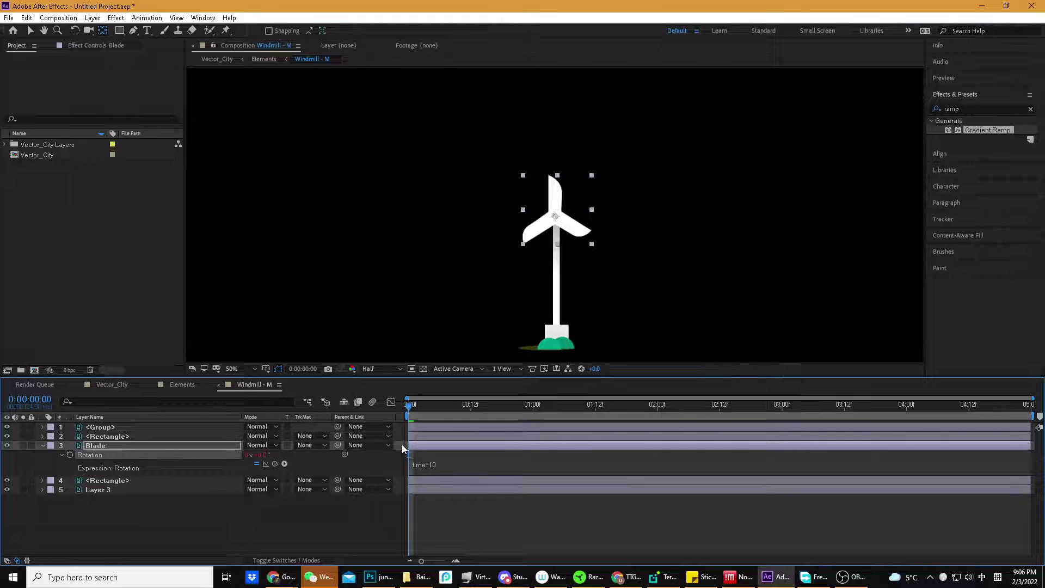
pyautogui.press('space')
pyautogui.click(433, 405)
pyautogui.click(782, 405)
pyautogui.click(416, 406)
# Change the Blade layer's rotation expression to time*50 and preview the spin
pyautogui.click(432, 471)
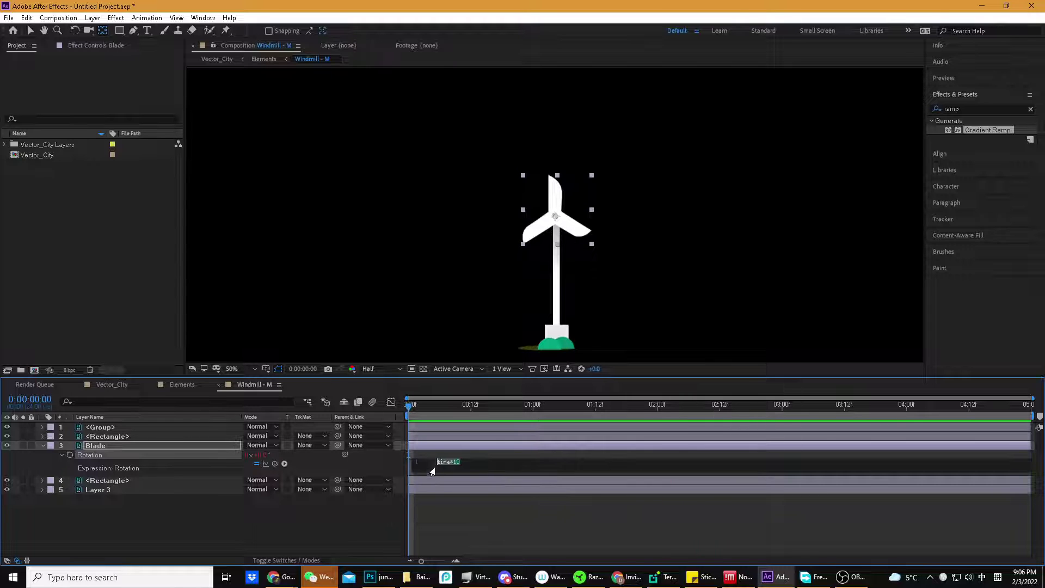
pyautogui.press('End')
pyautogui.write('50')
pyautogui.press('KP_Enter')
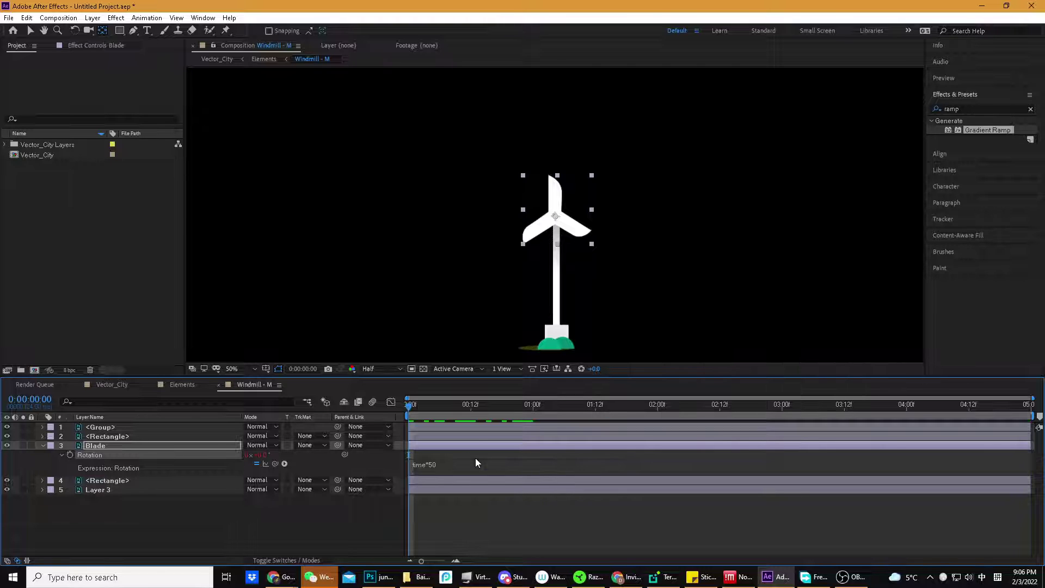
pyautogui.press('space')
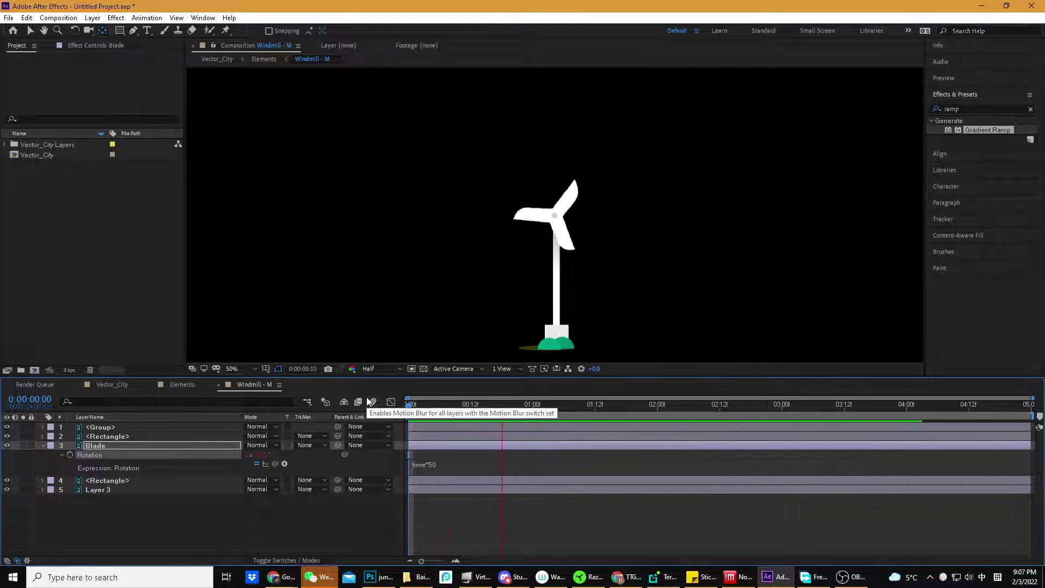
pyautogui.click(429, 407)
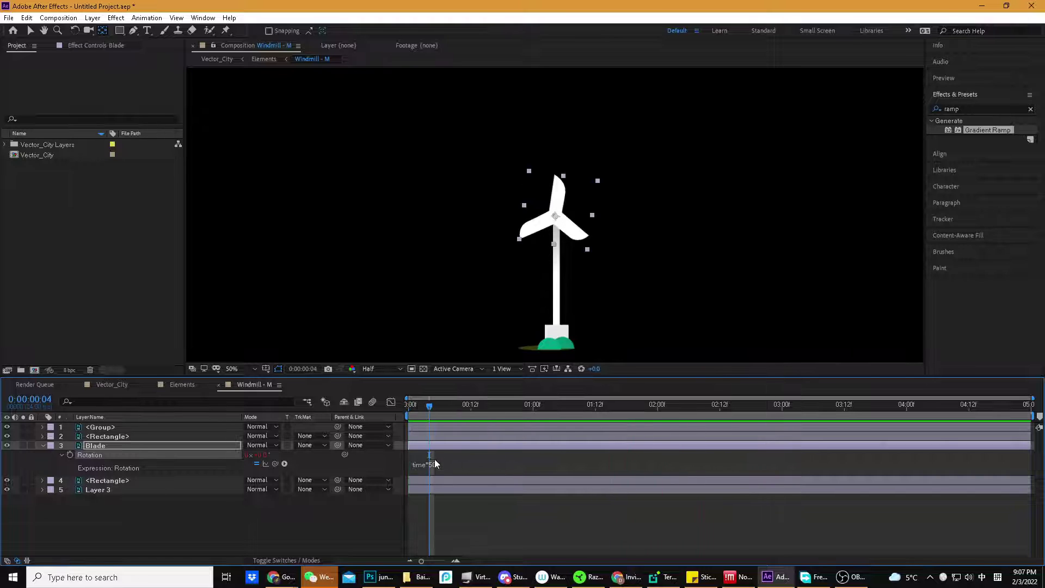
# Change the Blade layer's rotation expression to time*100 and play the animation from the start
pyautogui.click(431, 467)
pyautogui.doubleClick(456, 461)
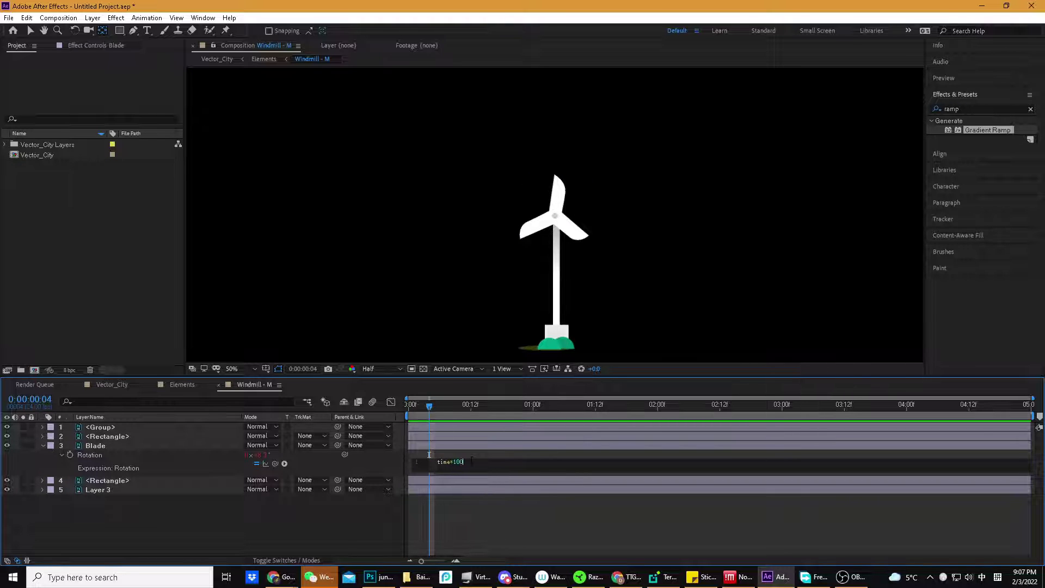
pyautogui.press('KP_Enter')
pyautogui.press('space')
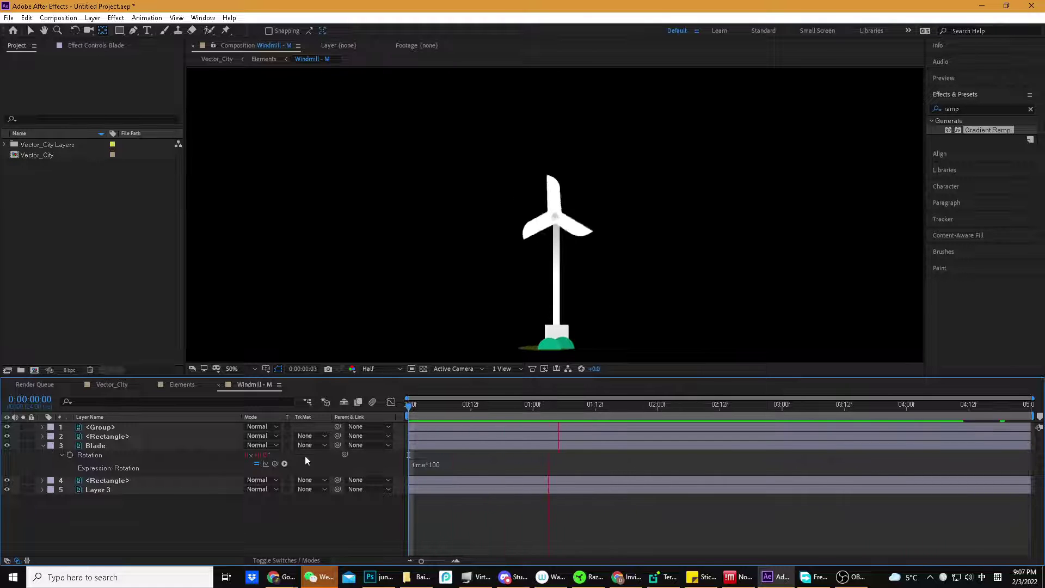
pyautogui.press('space')
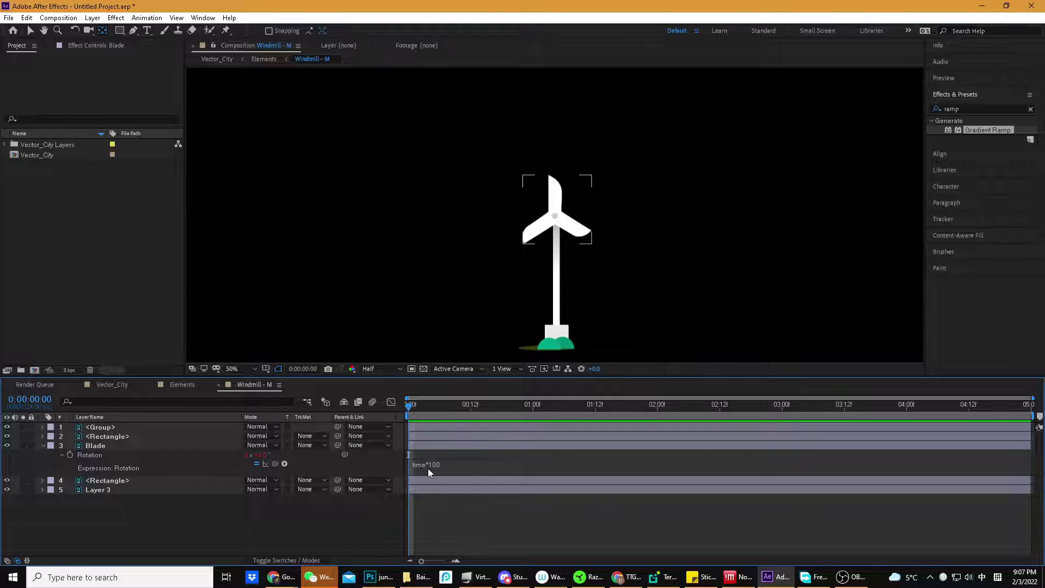
# Scrub and play through the Windmill - M composition to examine how the Blade layer's rotation follows its time expression
pyautogui.click(443, 467)
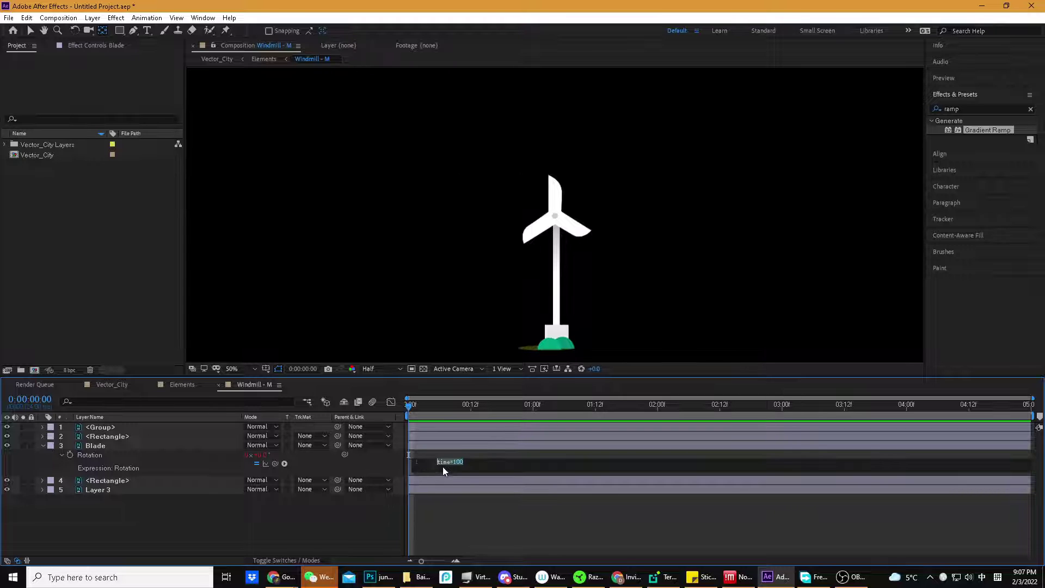
pyautogui.click(418, 406)
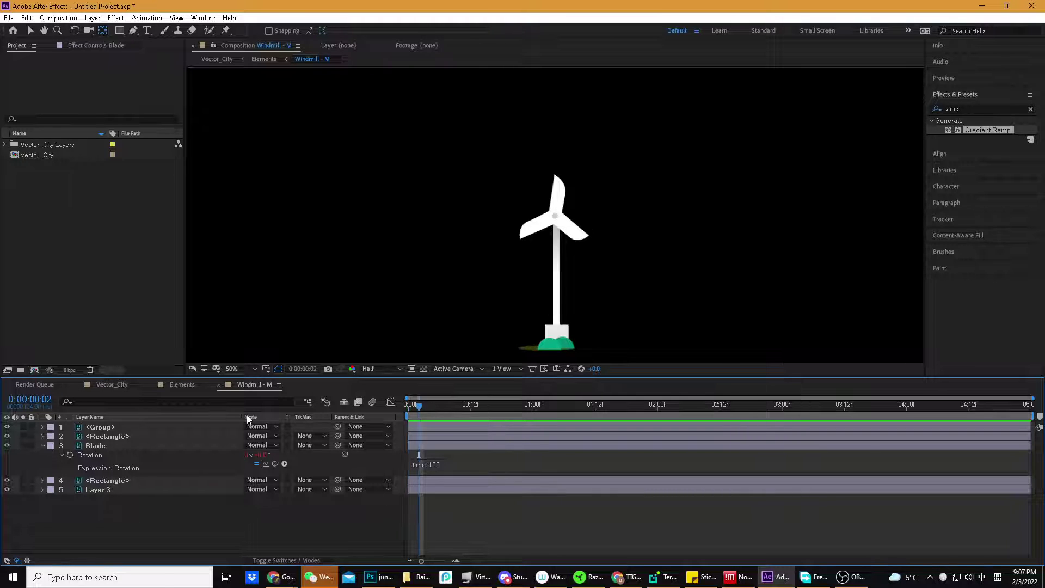
pyautogui.click(101, 445)
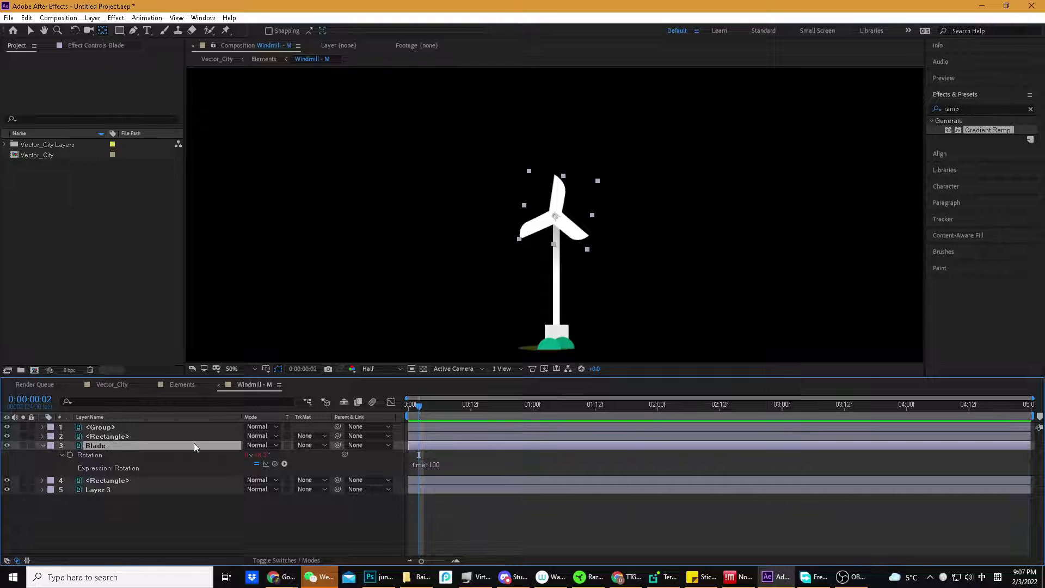
pyautogui.click(410, 405)
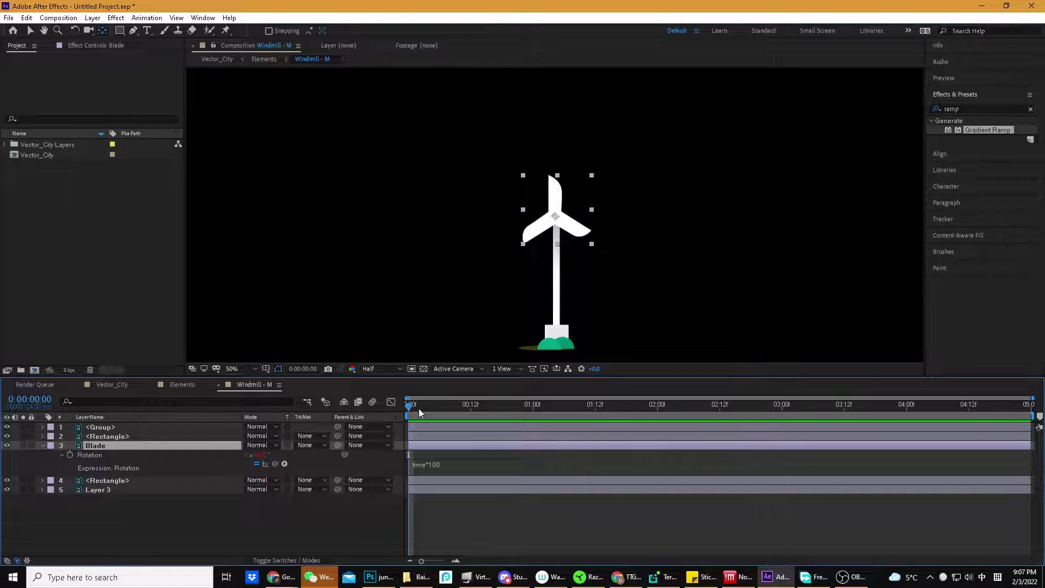
pyautogui.moveTo(415, 407); pyautogui.dragTo(434, 430)
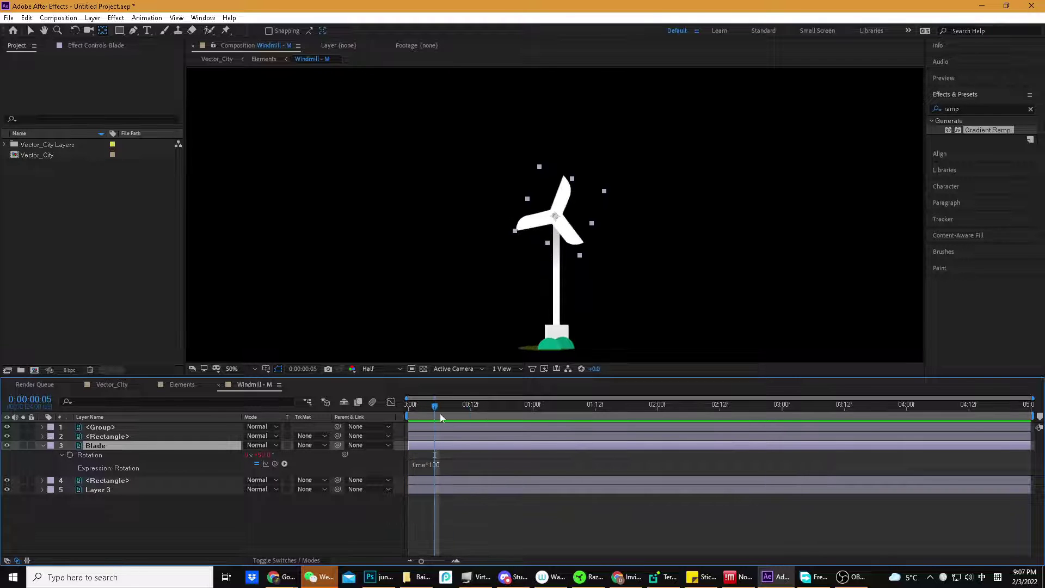
pyautogui.click(430, 464)
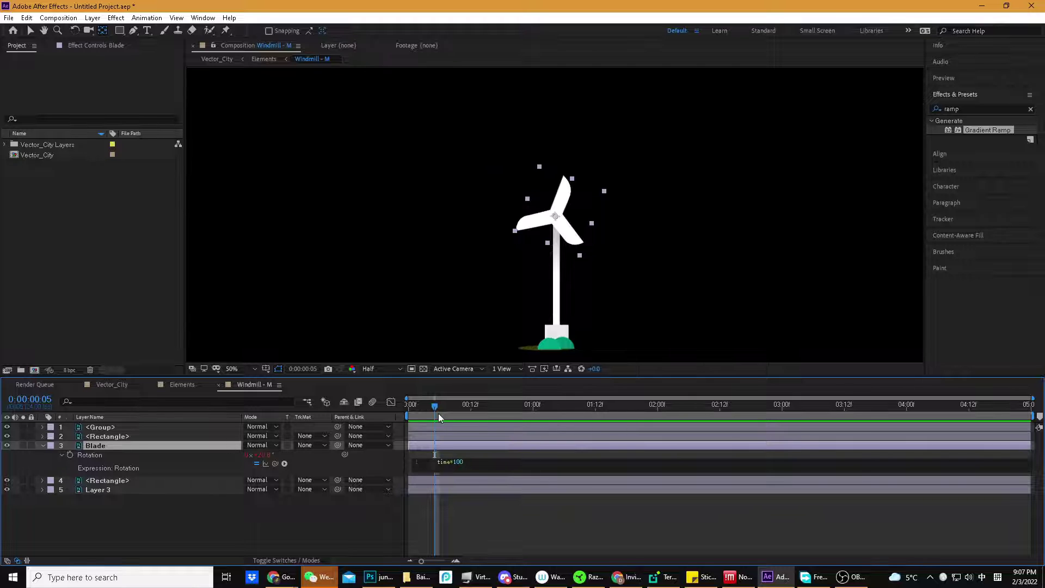
pyautogui.moveTo(439, 414); pyautogui.dragTo(1028, 435)
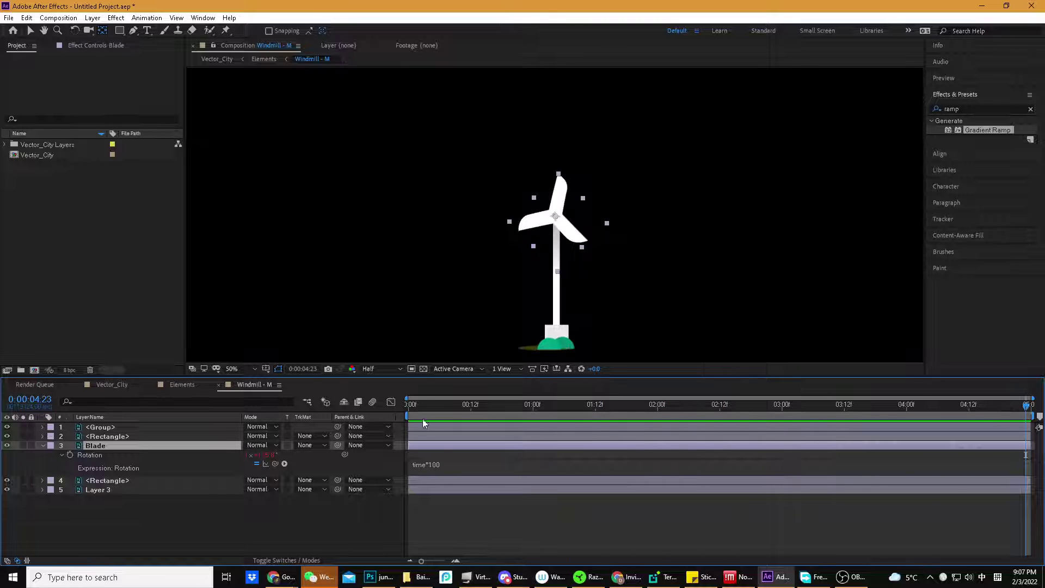
pyautogui.moveTo(423, 419); pyautogui.dragTo(410, 407)
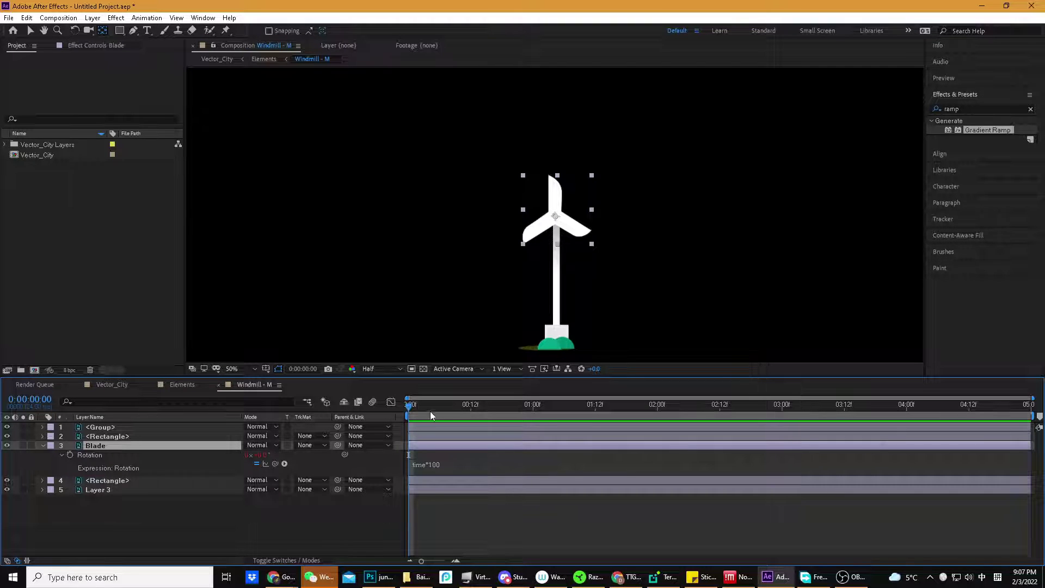
pyautogui.press('space')
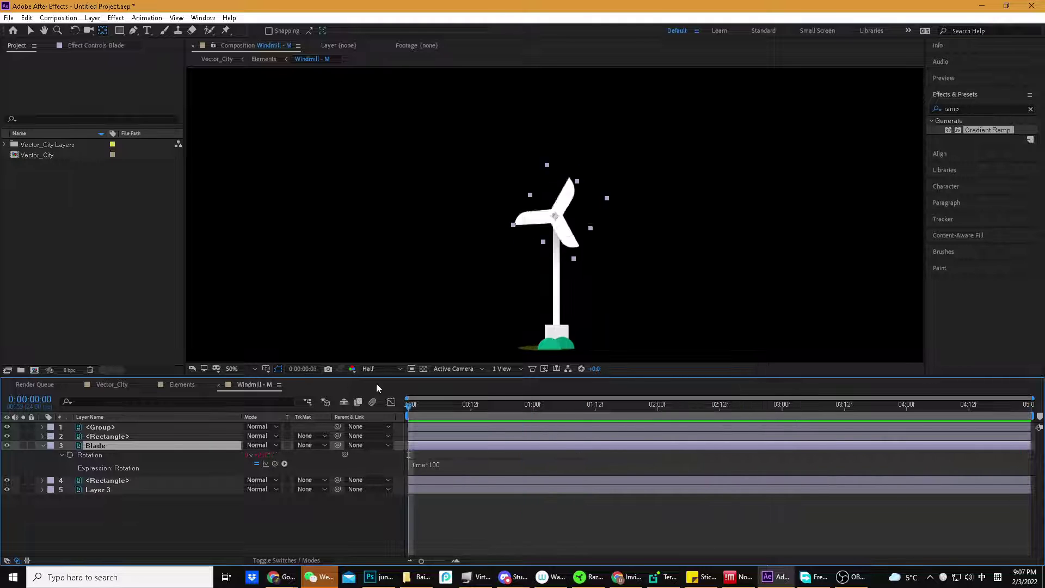
pyautogui.press('space')
pyautogui.click(424, 406)
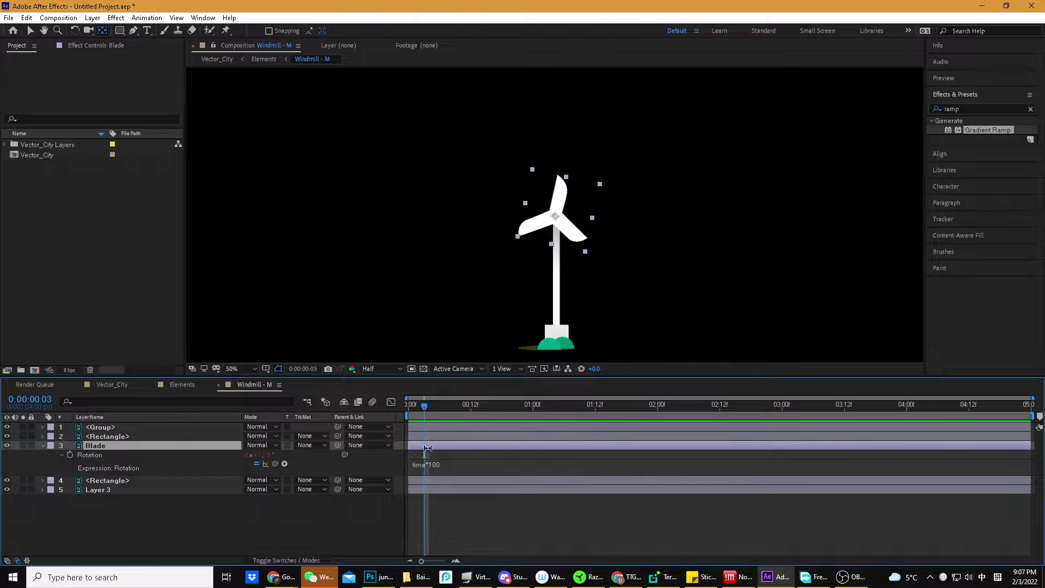
pyautogui.click(432, 464)
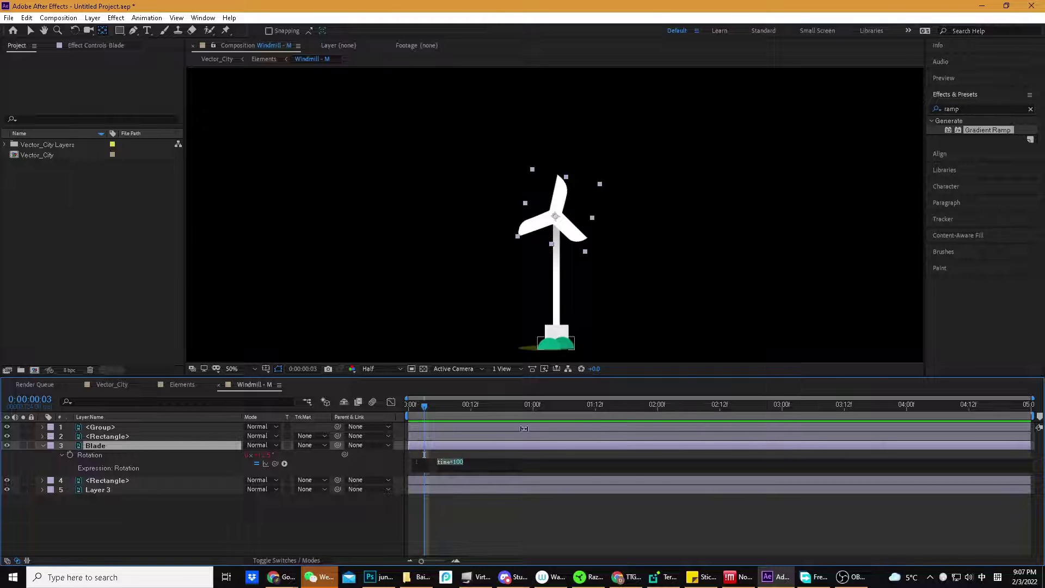
pyautogui.click(448, 411)
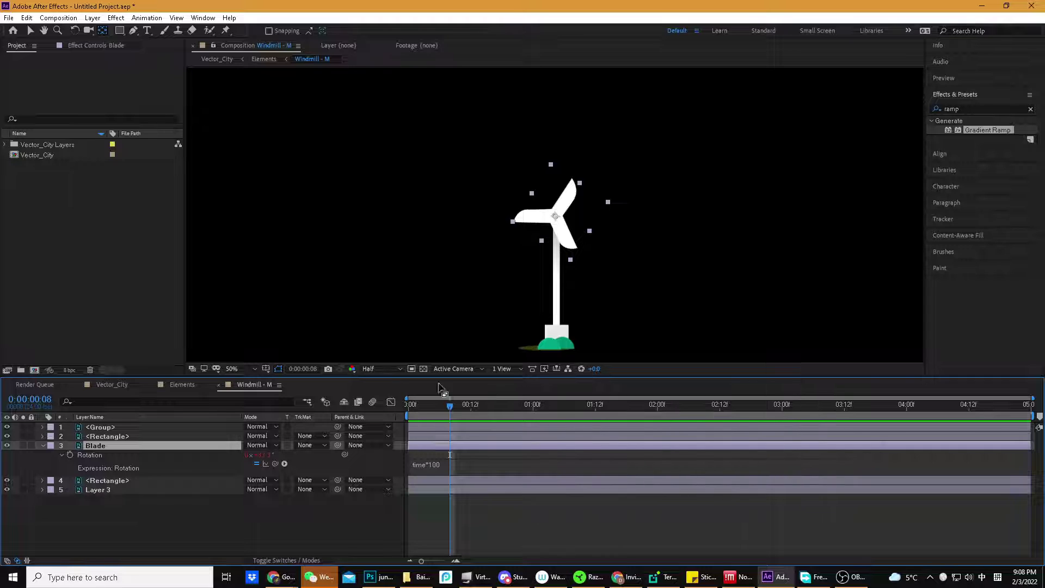
pyautogui.moveTo(505, 408); pyautogui.dragTo(745, 407)
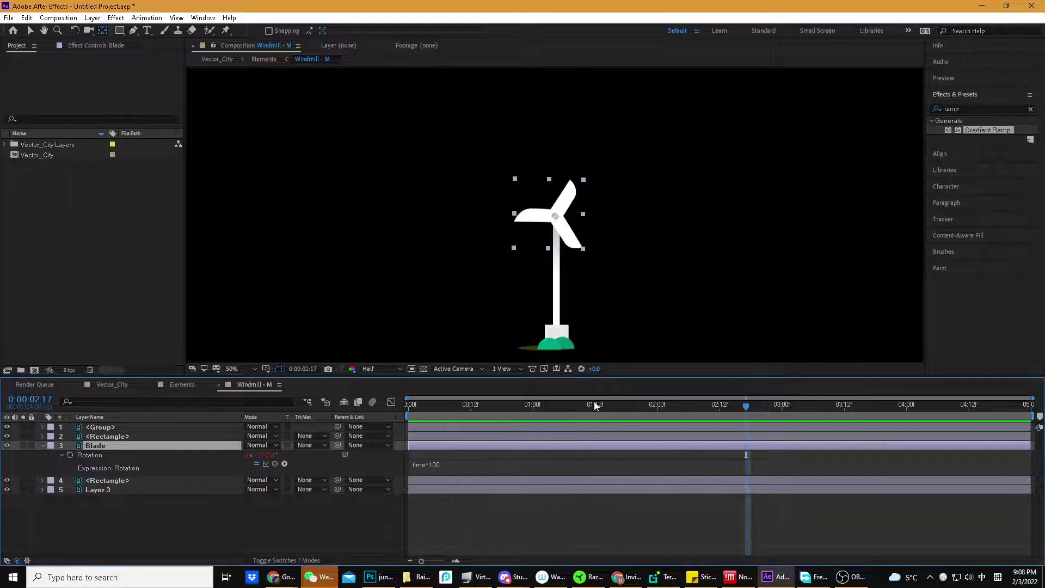
# Return to the Elements composition, hide the Windmill - M copy and Windmill - M copy 2 layers, and preview the remaining windmill
pyautogui.press('Tab')
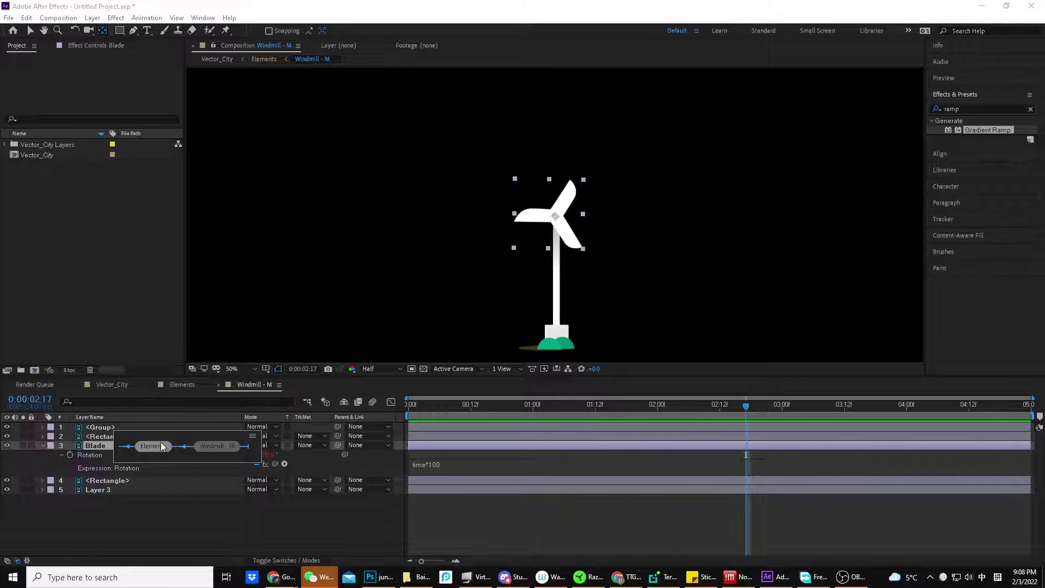
pyautogui.click(160, 445)
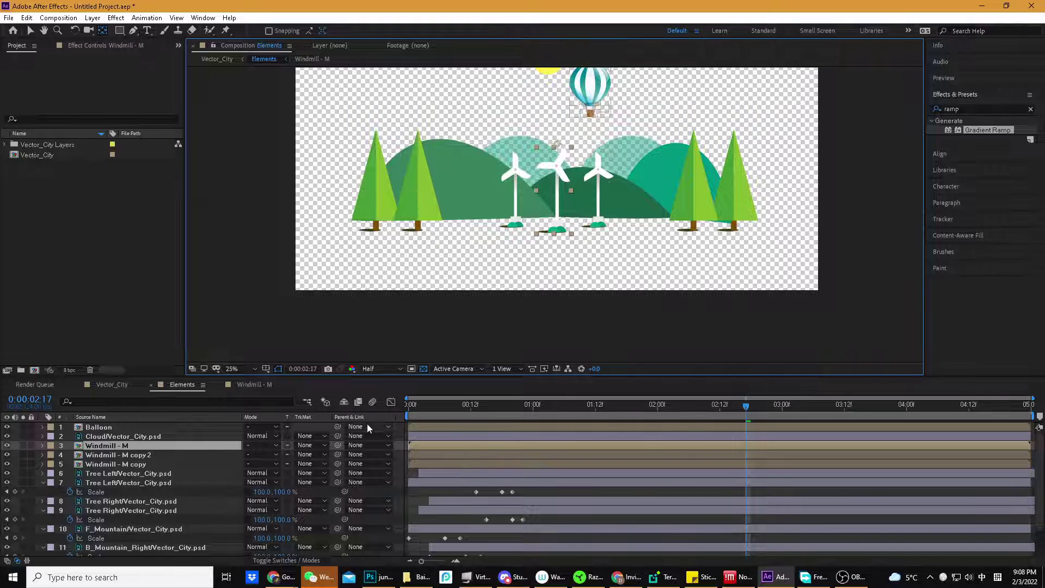
pyautogui.click(129, 454)
pyautogui.keyDown('shift'); pyautogui.click(98, 464); pyautogui.keyUp('shift')
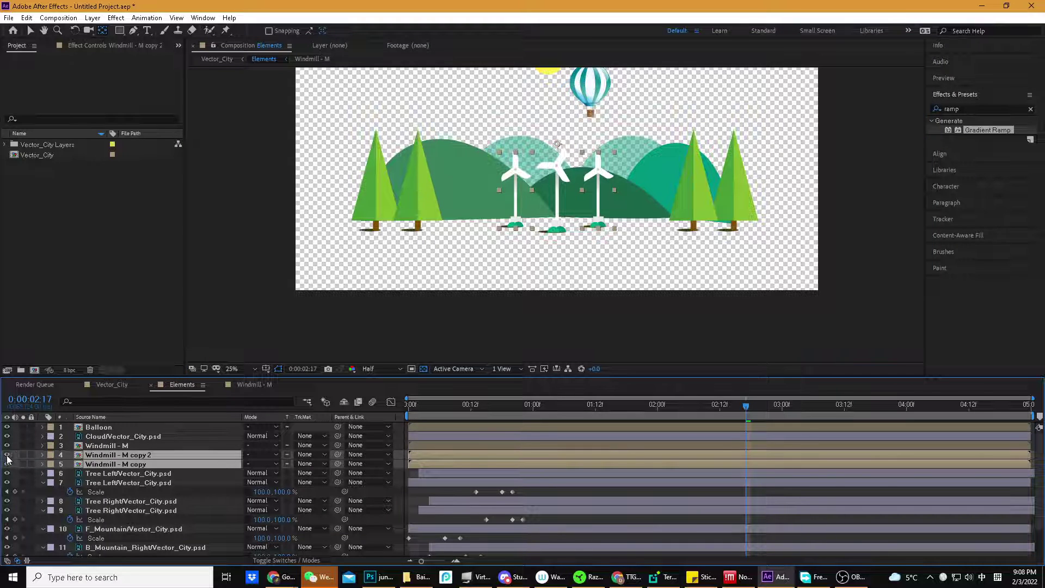
pyautogui.moveTo(8, 455); pyautogui.dragTo(7, 464)
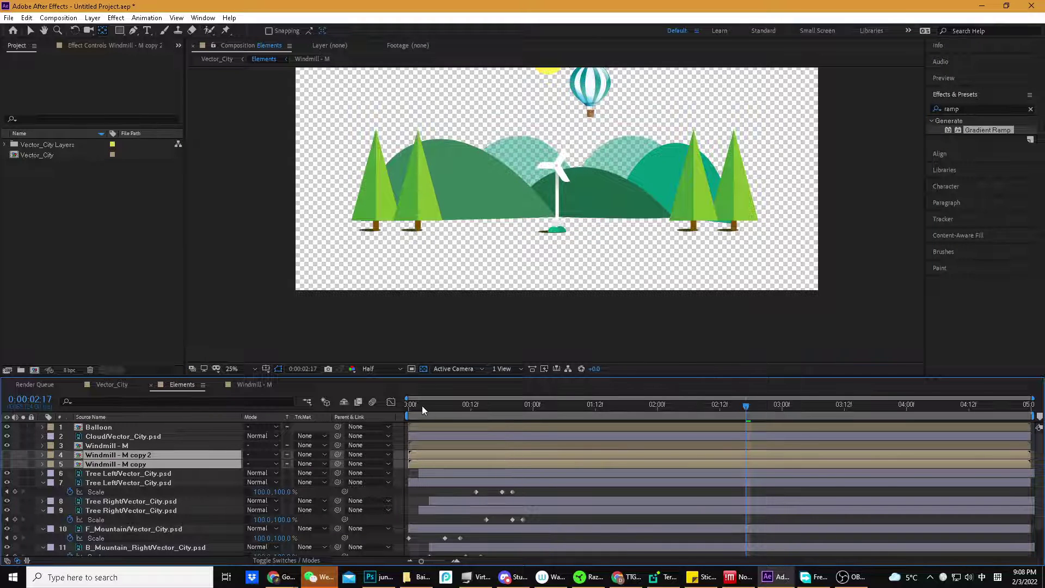
pyautogui.moveTo(422, 406); pyautogui.dragTo(772, 429)
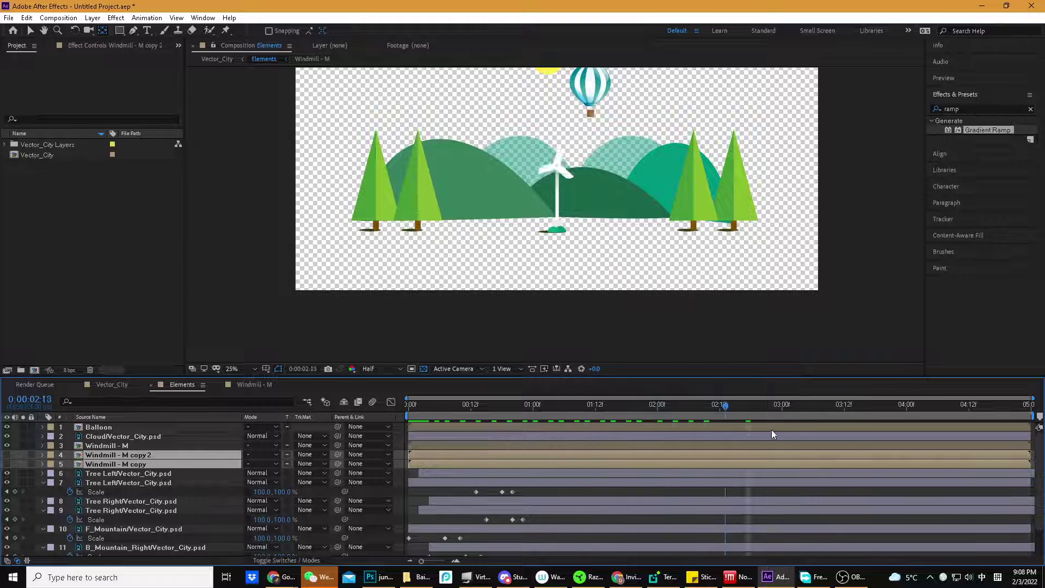
pyautogui.press('space')
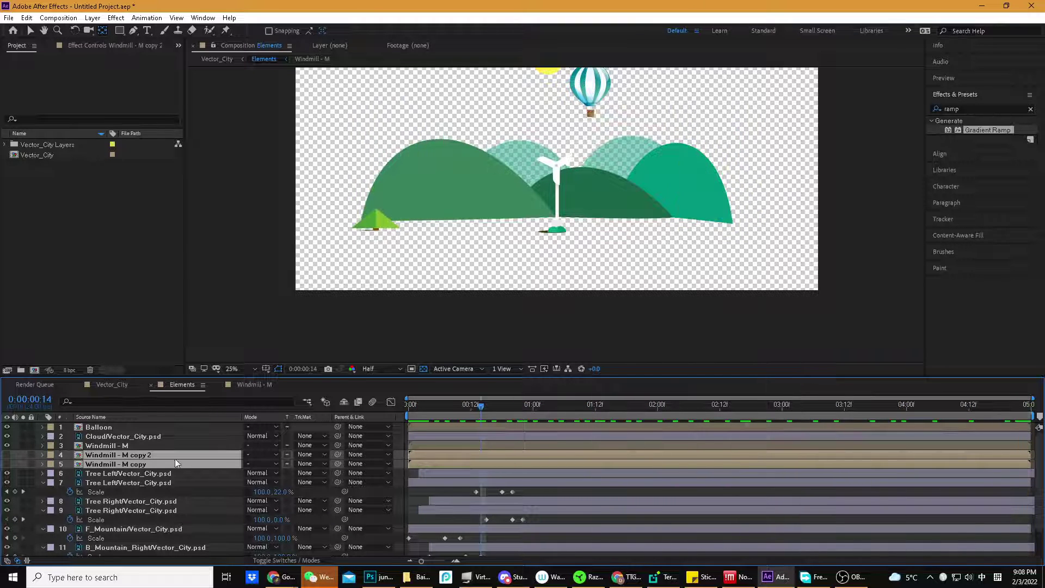
# Go to frame 16 on the Windmill - M layer, reveal its scale, and move its anchor point to the windmill's base
pyautogui.click(114, 445)
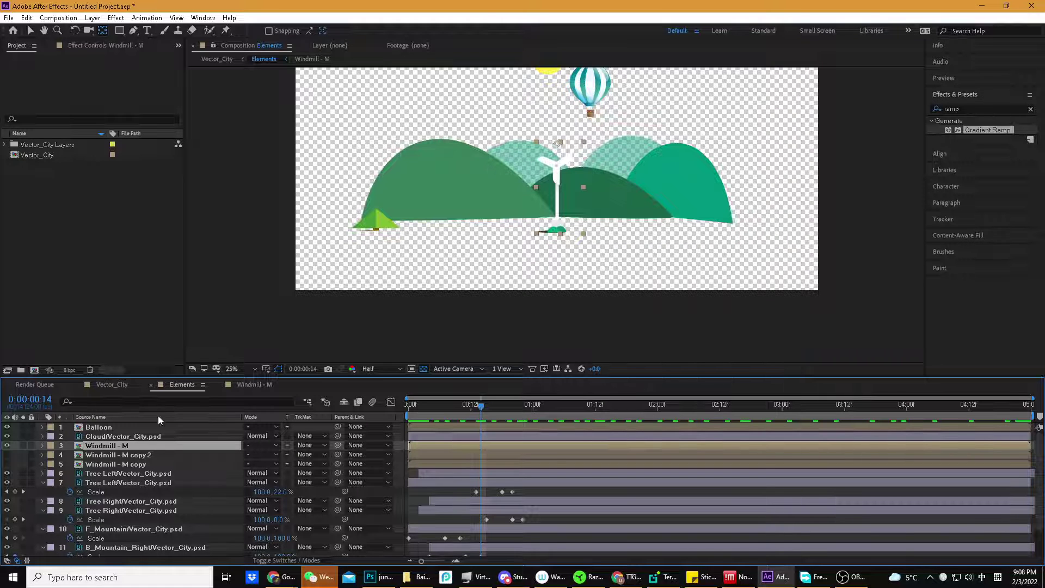
pyautogui.moveTo(481, 405); pyautogui.dragTo(492, 411)
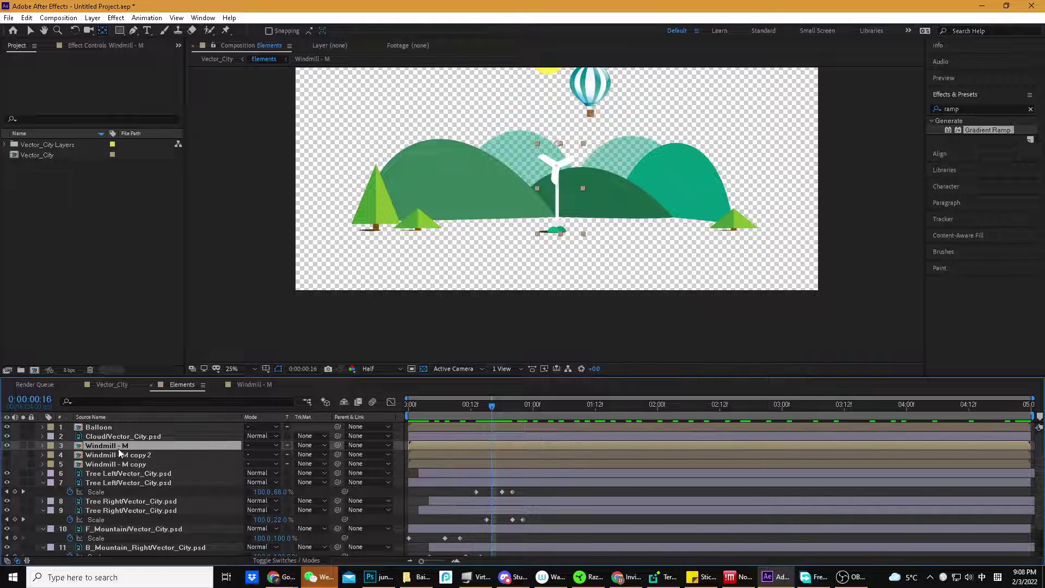
pyautogui.press('s')
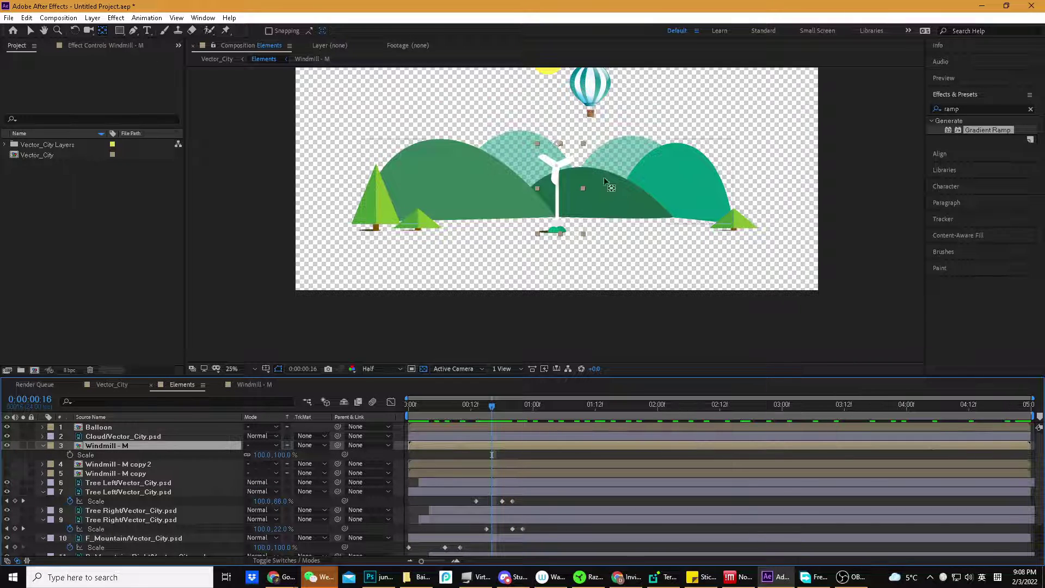
pyautogui.press('/')
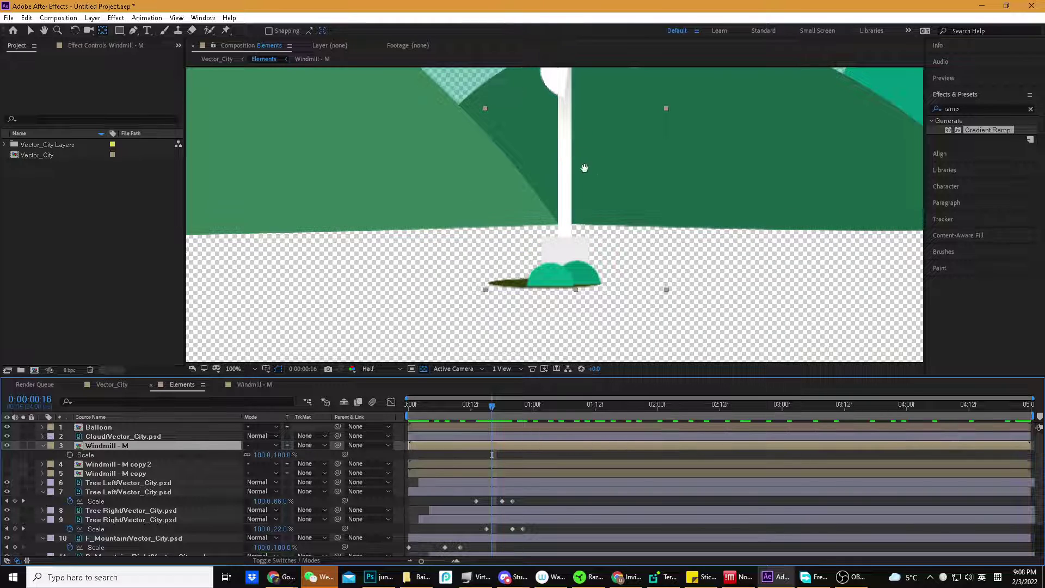
pyautogui.scroll(-2, 584, 167)
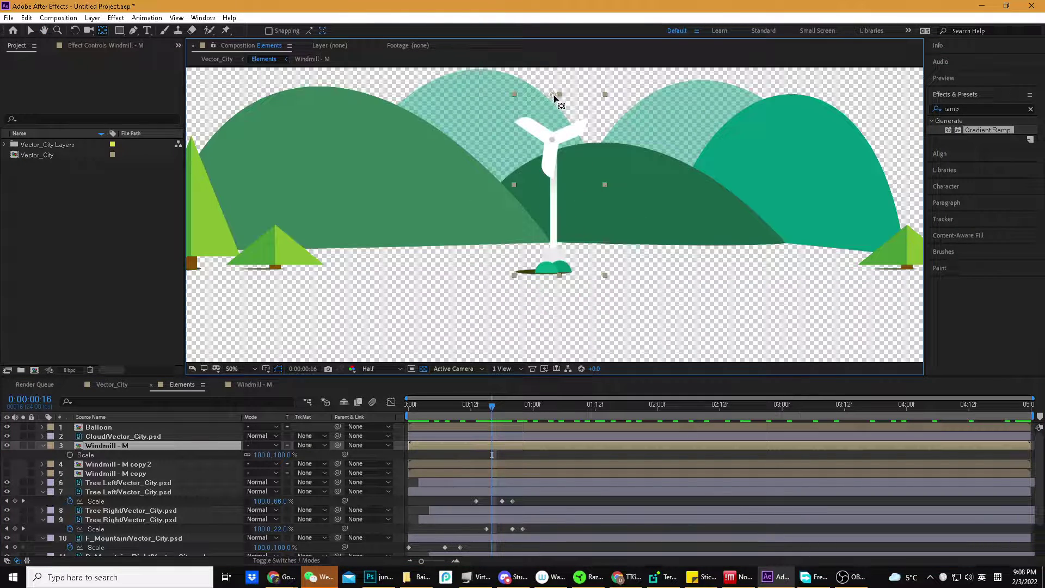
pyautogui.click(554, 98)
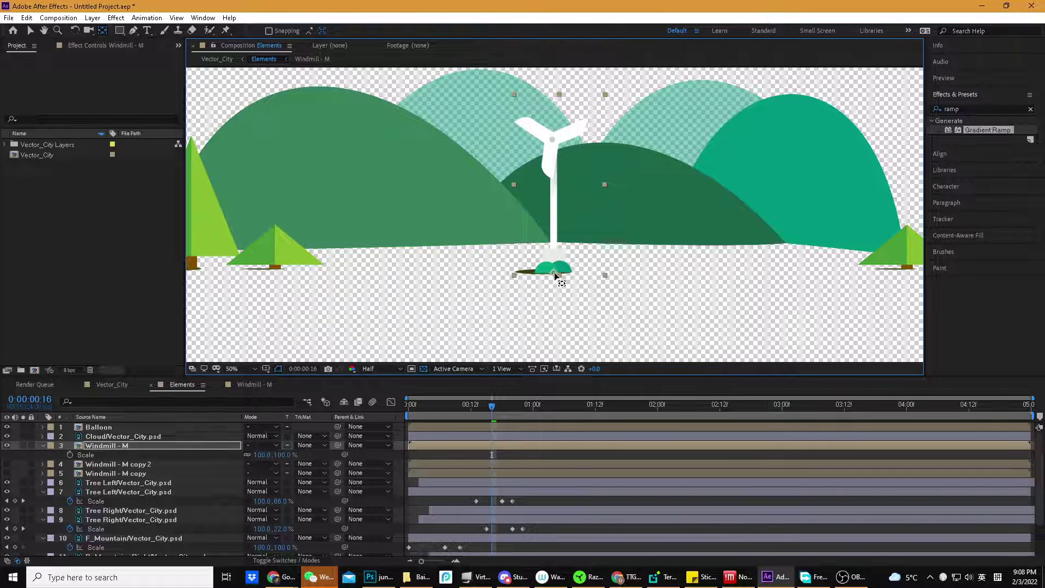
pyautogui.scroll(-1, 554, 272)
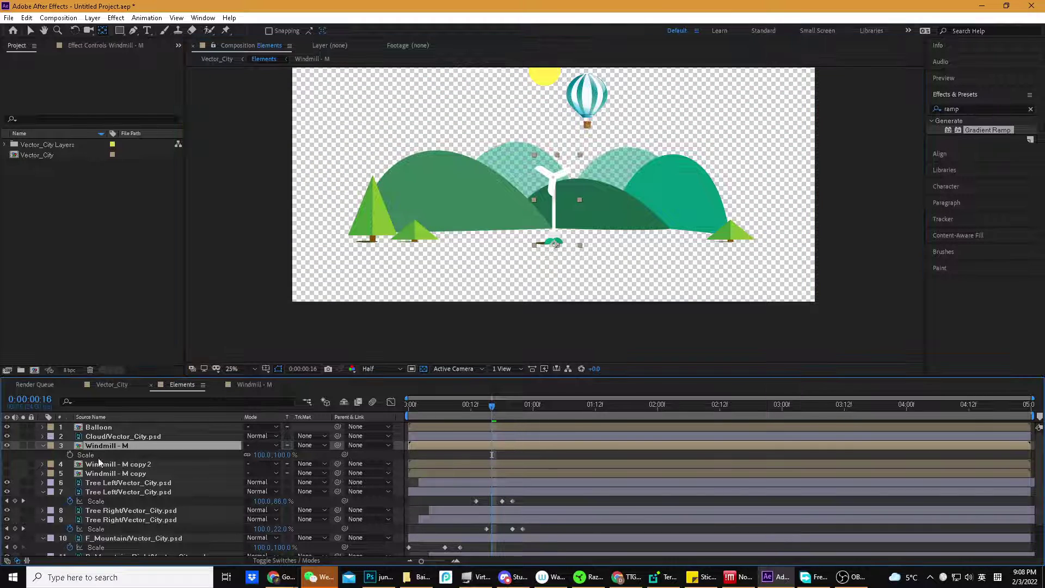
# Keyframe the Windmill - M layer's vertical scale from 0% at frame 16 to 100% at frame 19
pyautogui.click(70, 455)
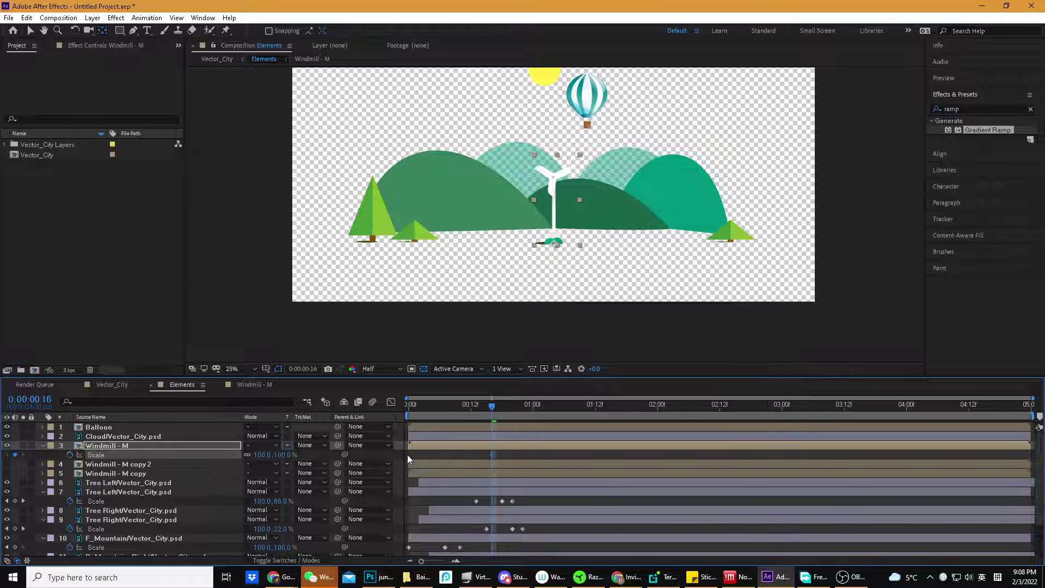
pyautogui.moveTo(493, 406); pyautogui.dragTo(506, 409)
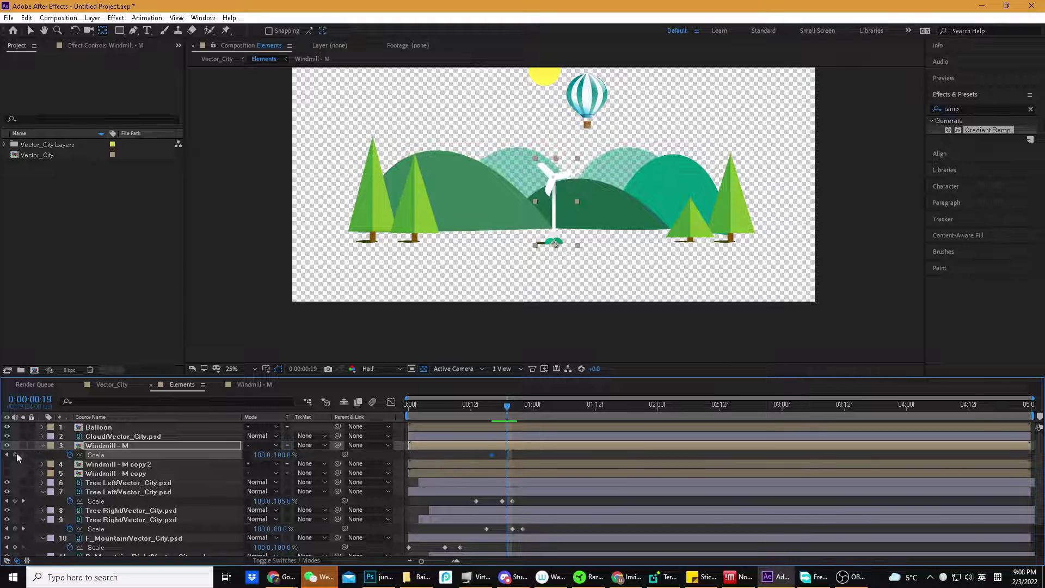
pyautogui.press('pageup')
pyautogui.press('pageup')
pyautogui.press('pageup')
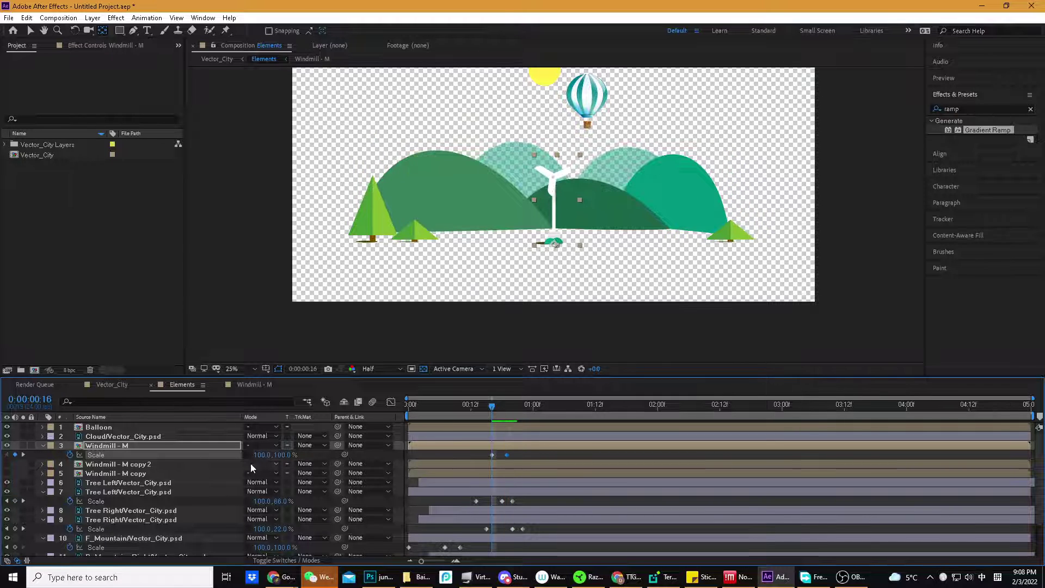
pyautogui.click(282, 455)
pyautogui.write('0')
pyautogui.press('Return')
# Make the Windmill - M growth overshoot, with vertical scale 110% at frame 19 settling to 100% at frame 20
pyautogui.moveTo(501, 407); pyautogui.dragTo(514, 412)
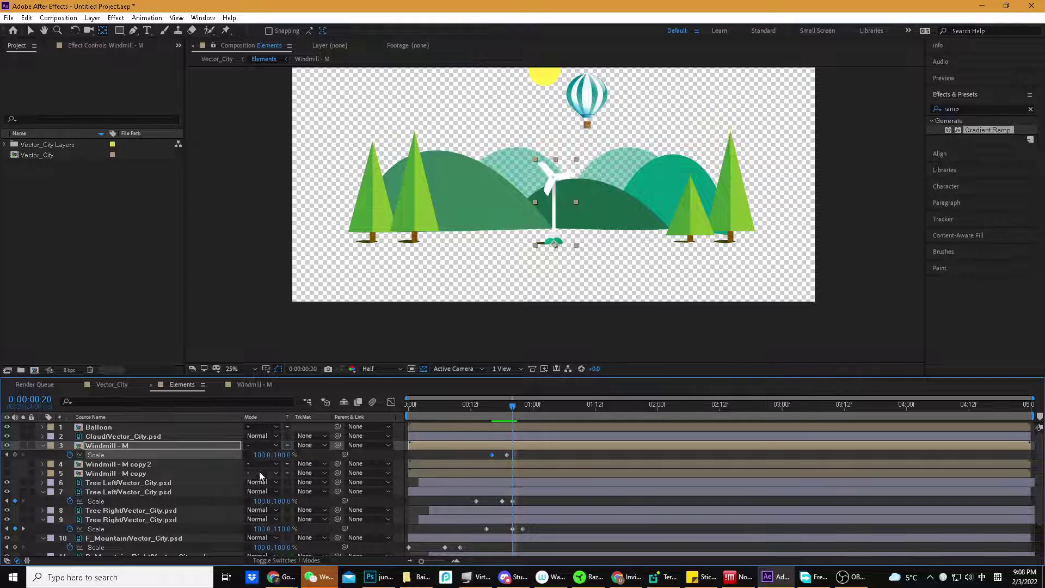
pyautogui.click(283, 454)
pyautogui.write('121')
pyautogui.write('0')
pyautogui.press('Return')
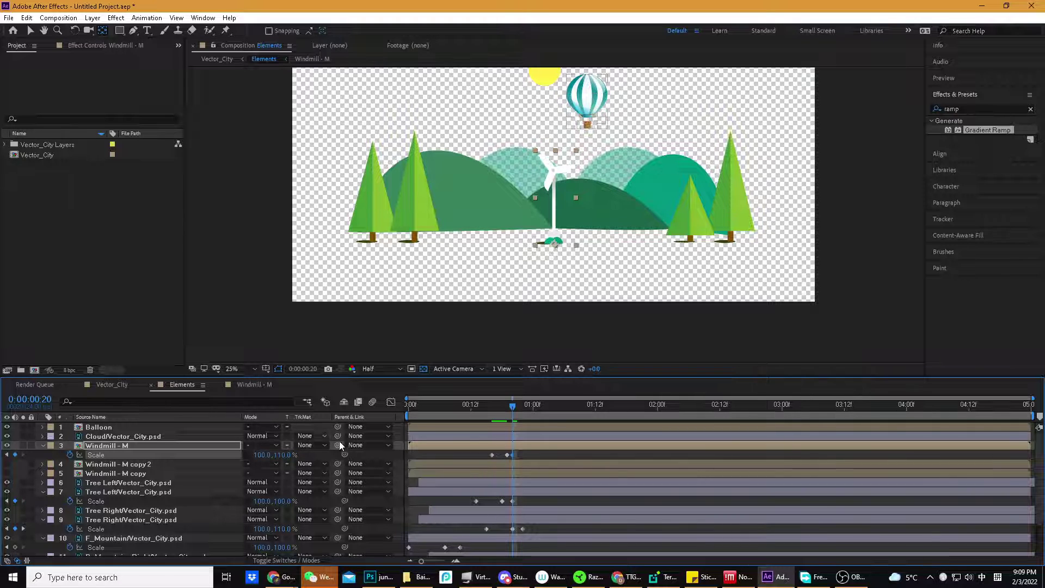
pyautogui.moveTo(513, 409); pyautogui.dragTo(507, 408)
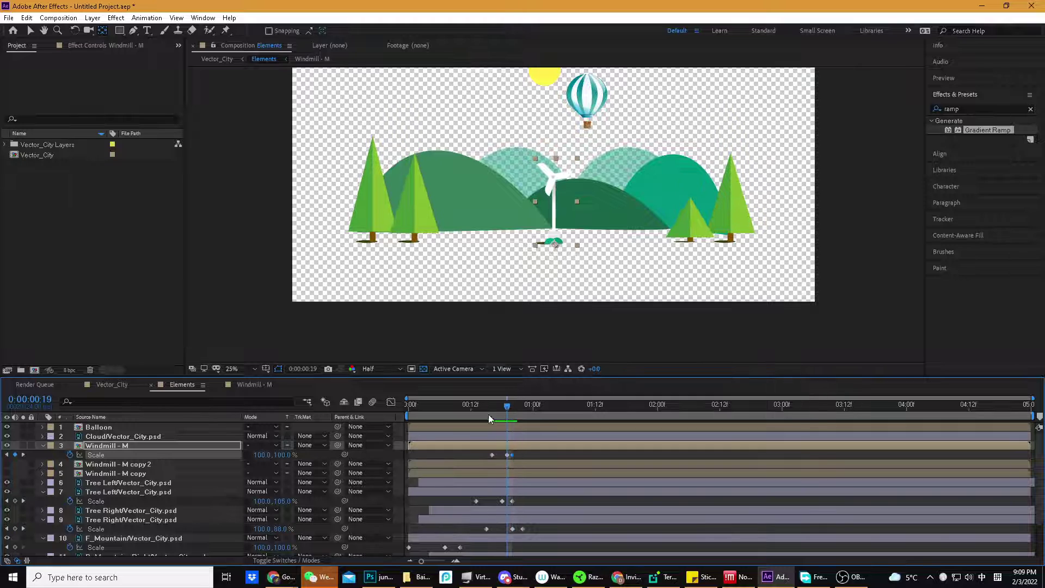
pyautogui.click(284, 454)
pyautogui.write('110')
pyautogui.press('Return')
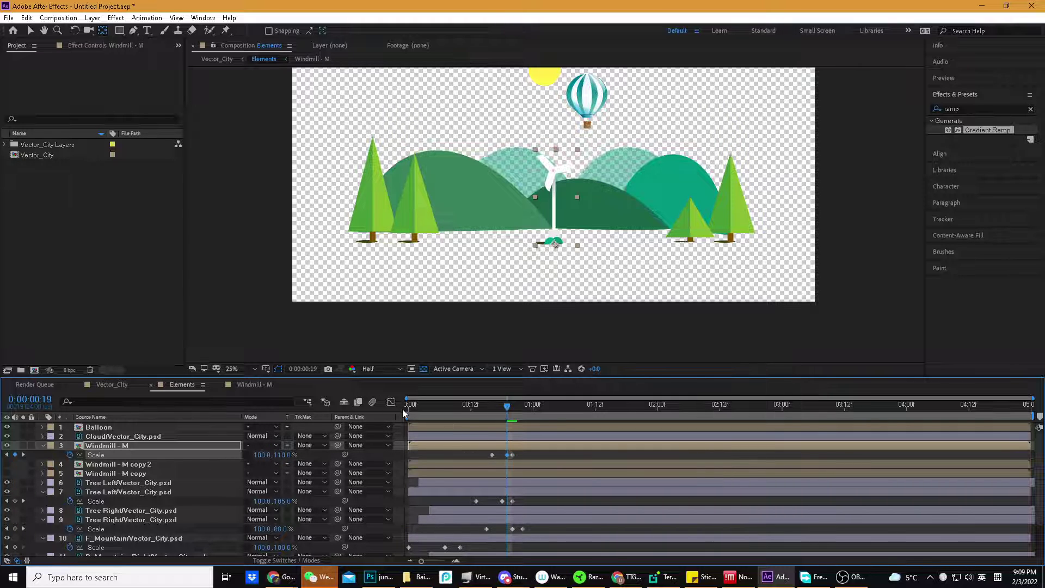
# Preview the Elements composition to check the windmill's growth, dismissing any error messages
pyautogui.press('space')
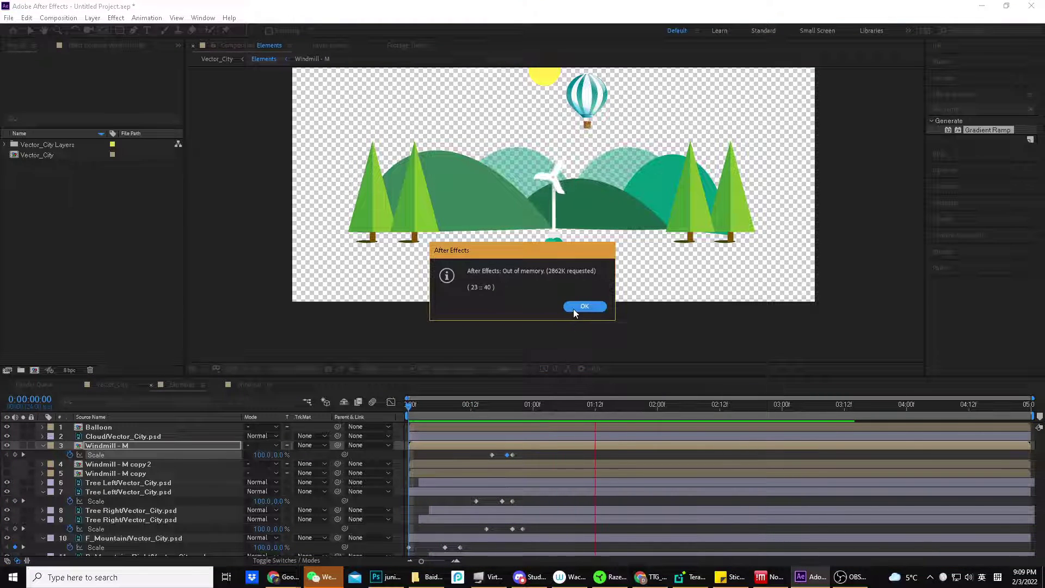
pyautogui.click(574, 309)
pyautogui.click(575, 309)
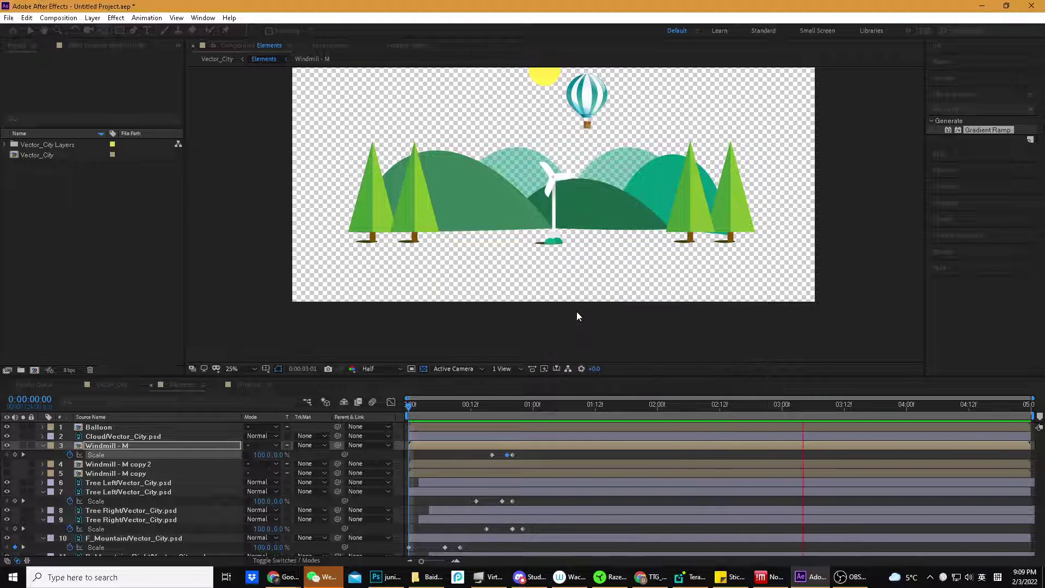
pyautogui.click(582, 306)
pyautogui.click(583, 306)
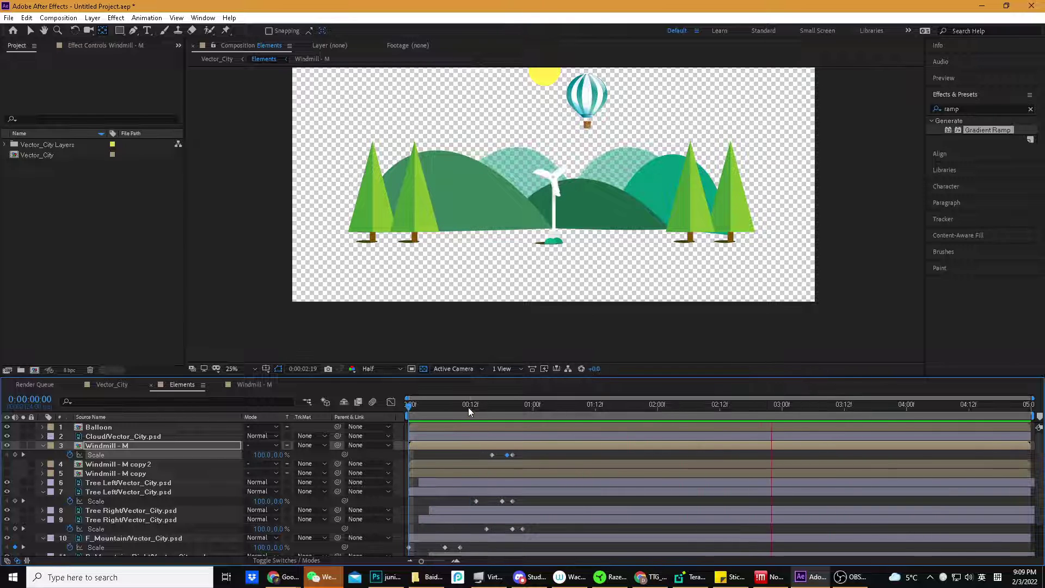
# Move to 0:00:01:00, switch to the Selection tool and reselect the Windmill - M layer
pyautogui.moveTo(469, 406); pyautogui.dragTo(535, 412)
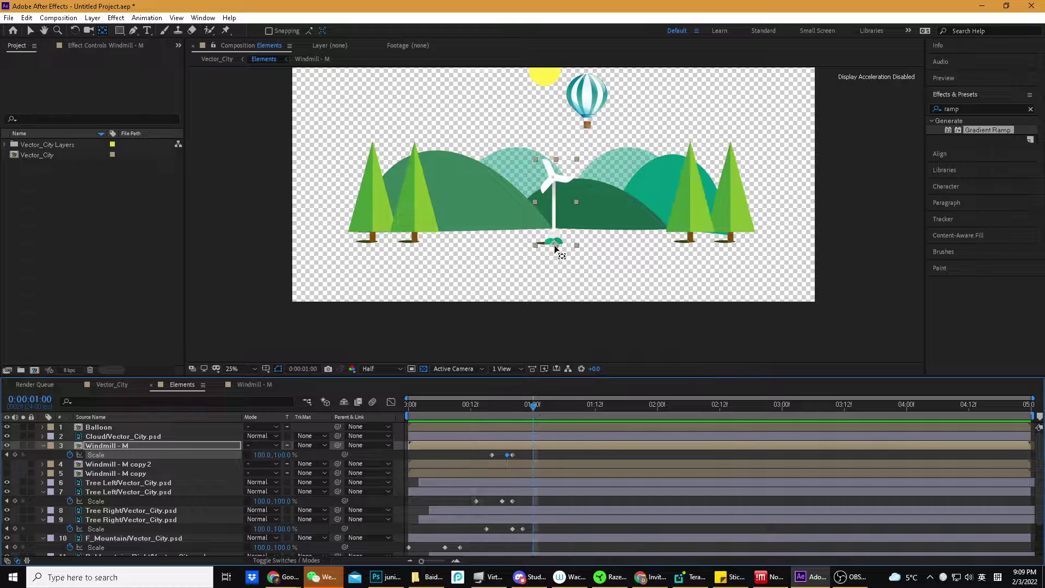
pyautogui.press('v')
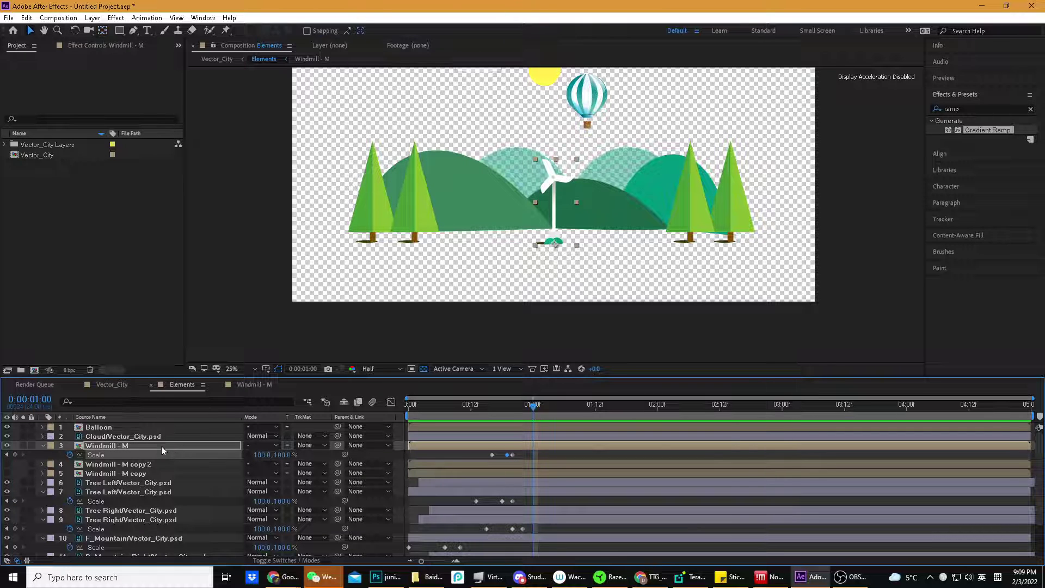
pyautogui.click(143, 436)
pyautogui.click(164, 445)
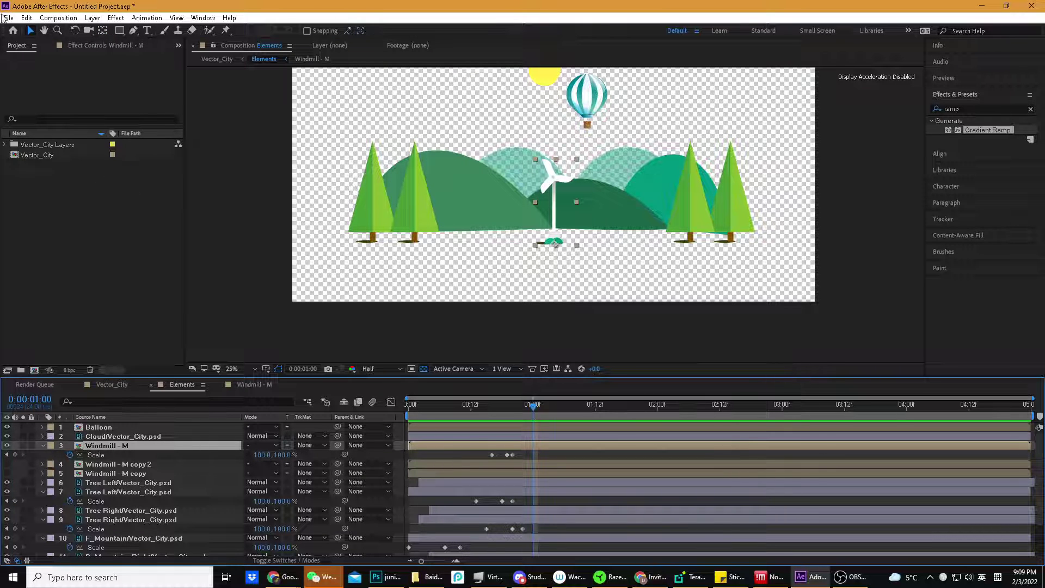
# Save the project as "bg transition" in the "ep7 motion graph excise" folder
pyautogui.click(9, 18)
pyautogui.moveTo(43, 136)
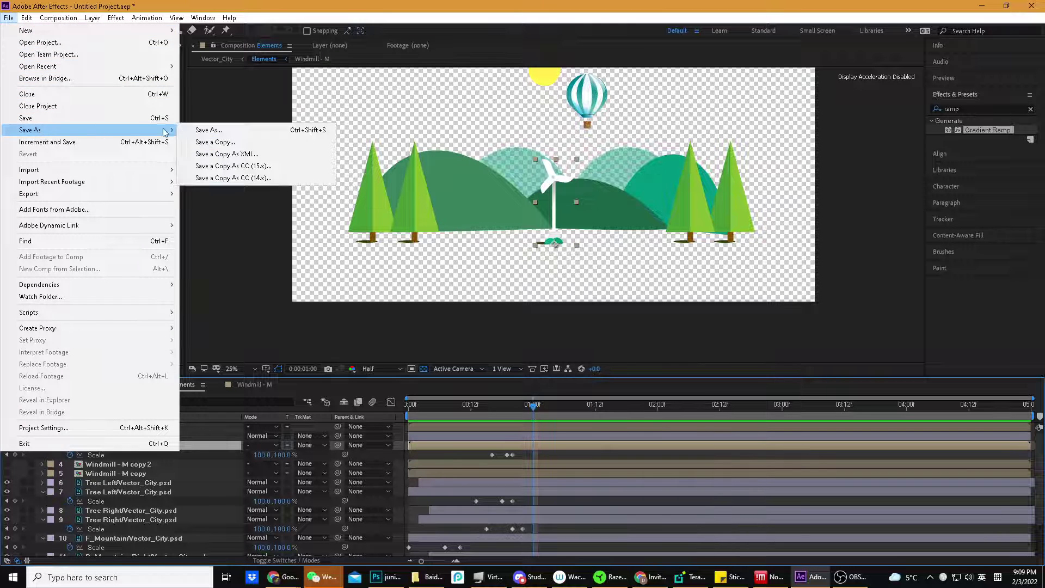
pyautogui.click(209, 129)
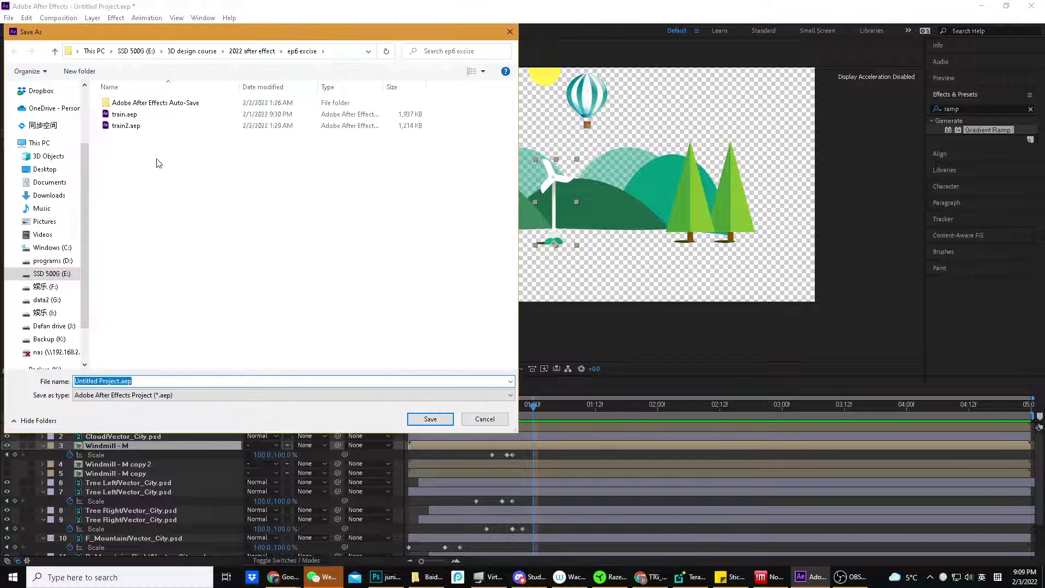
pyautogui.click(54, 51)
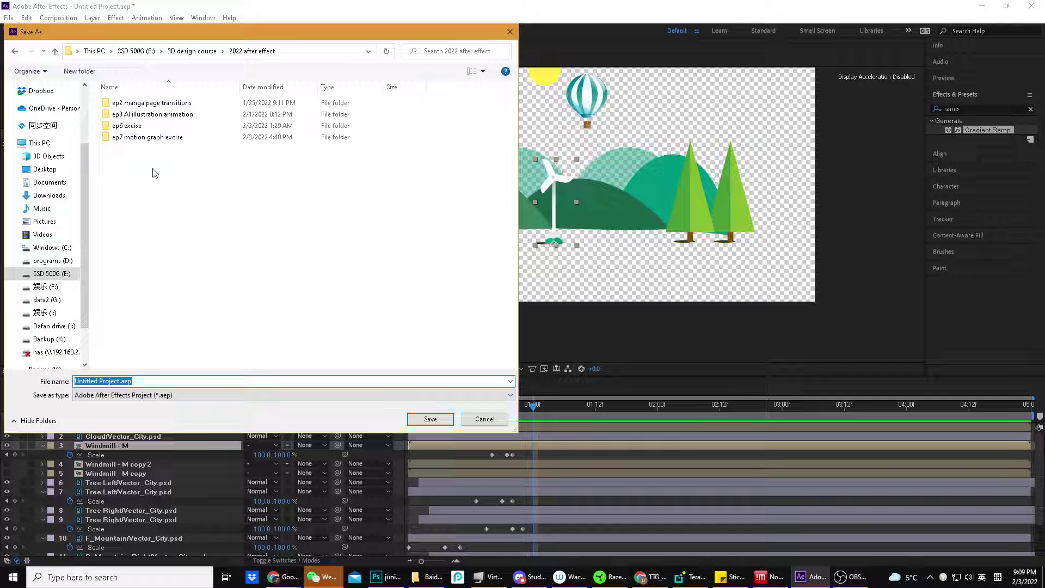
pyautogui.doubleClick(144, 136)
pyautogui.click(99, 380)
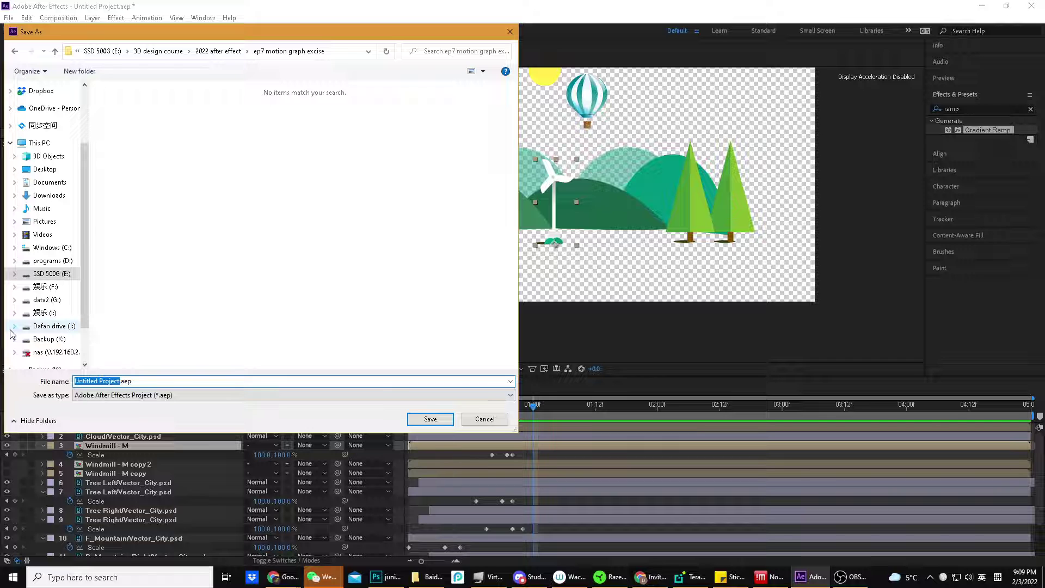
pyautogui.write('bg')
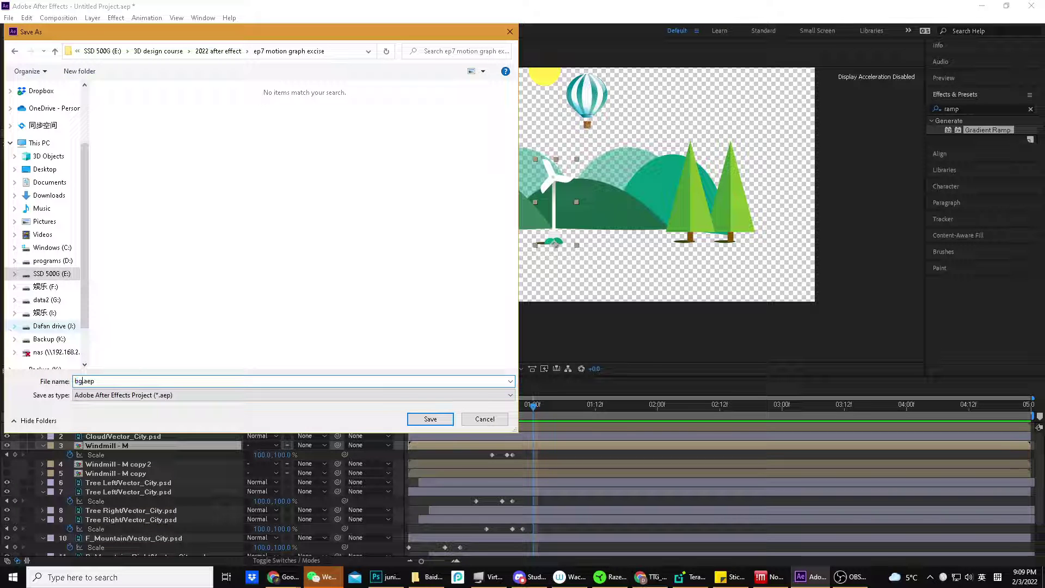
pyautogui.write(' transition')
pyautogui.press('Return')
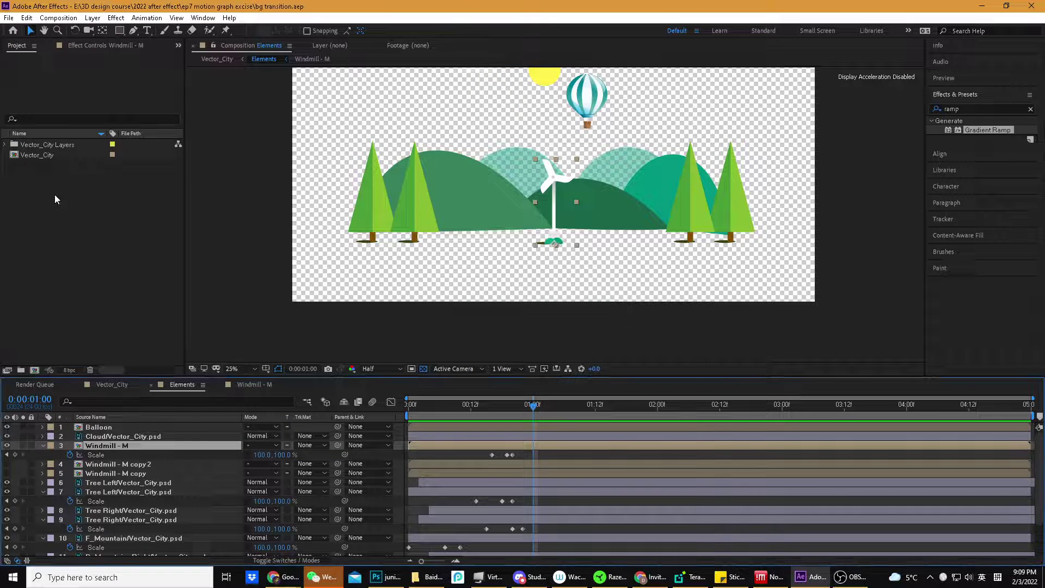
# Play and scrub the frames around the windmill's scale keyframes to review how it grows
pyautogui.moveTo(505, 404); pyautogui.dragTo(486, 409)
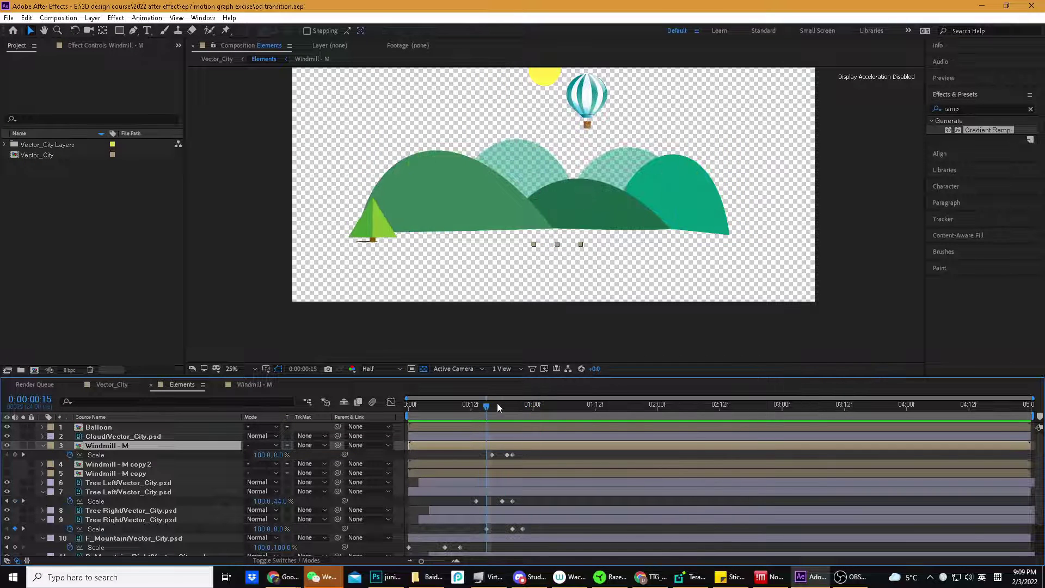
pyautogui.press('space')
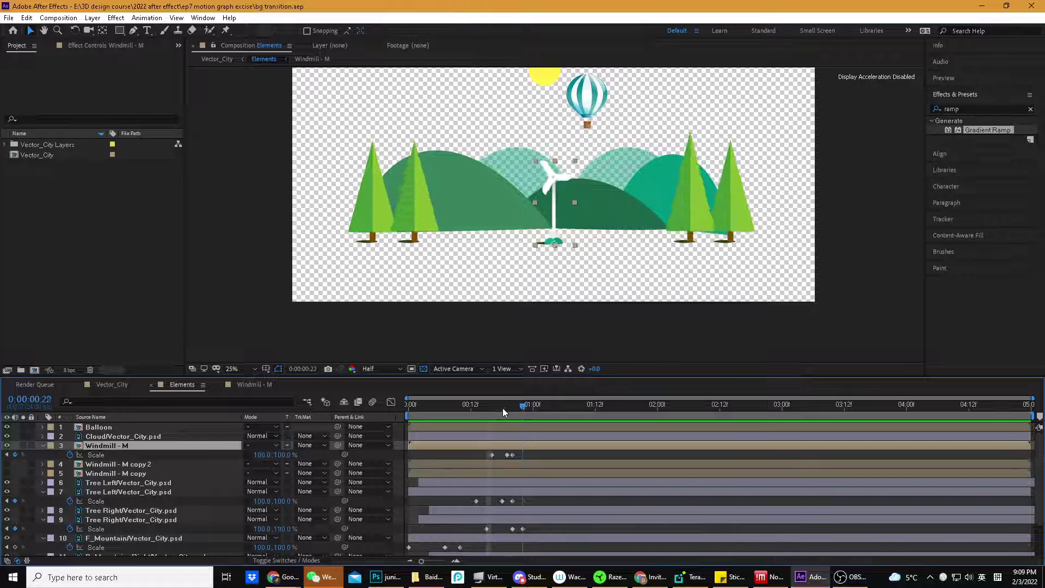
pyautogui.moveTo(501, 407)
pyautogui.mouseDown()
pyautogui.moveTo(476, 407)
pyautogui.moveTo(523, 408)
pyautogui.moveTo(466, 406)
pyautogui.moveTo(621, 406)
pyautogui.moveTo(492, 407)
pyautogui.mouseUp()
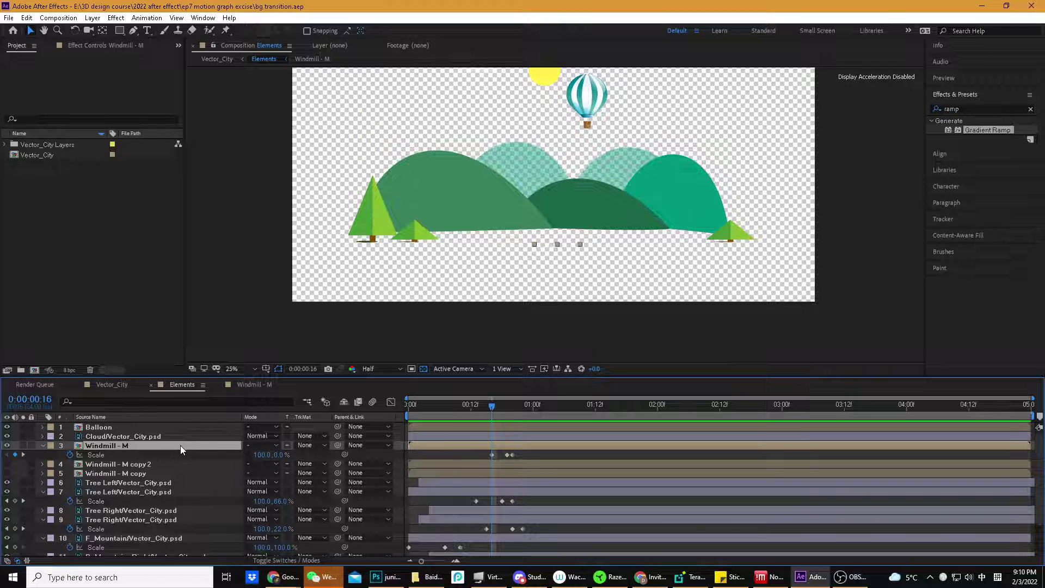
# Duplicate the Windmill - M layer and, at frame 23, place the copy to the left of the original windmill
pyautogui.hotkey('ctrl', 'd')
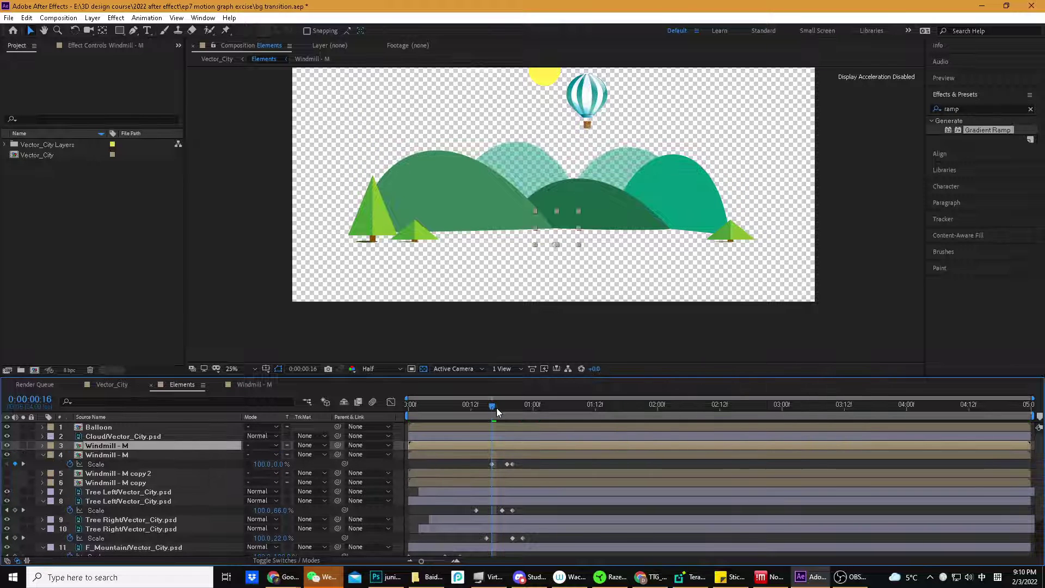
pyautogui.moveTo(497, 407); pyautogui.dragTo(528, 408)
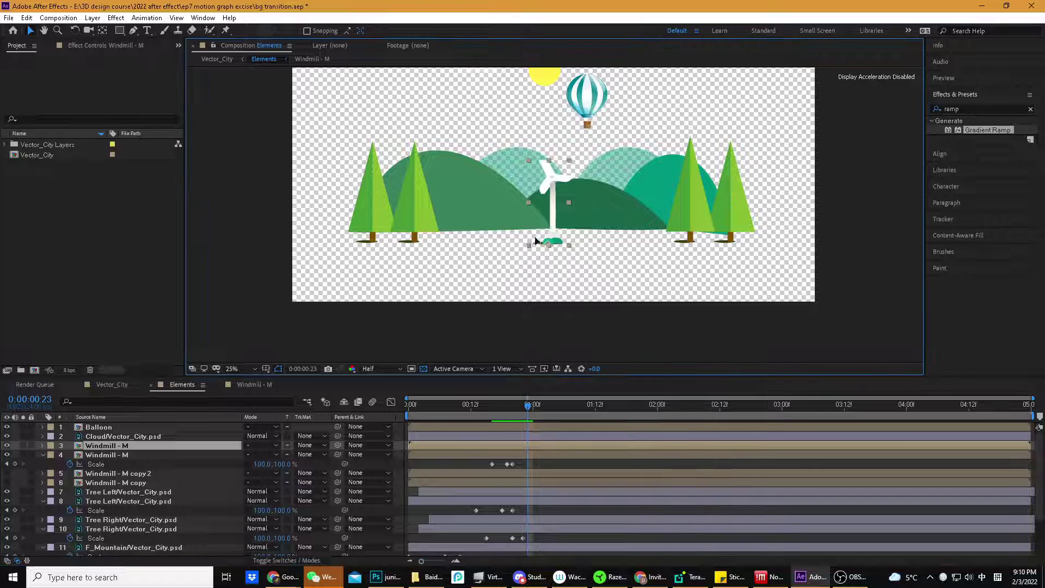
pyautogui.moveTo(535, 240); pyautogui.dragTo(494, 241)
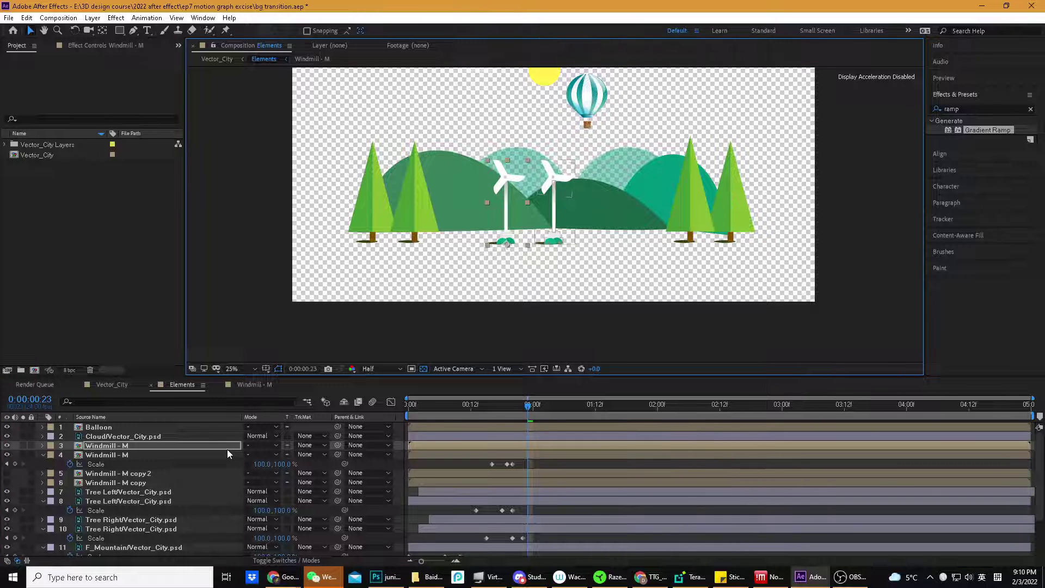
# Duplicate the left windmill and place the new copy to the right of the original, dismissing the drawing warning
pyautogui.hotkey('ctrl', 'd')
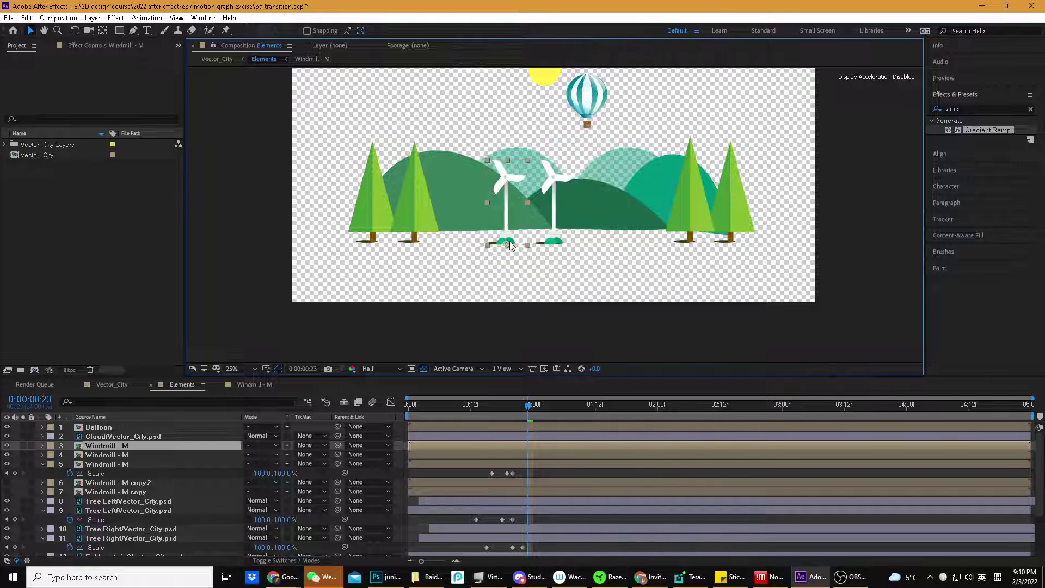
pyautogui.moveTo(510, 240); pyautogui.dragTo(608, 252)
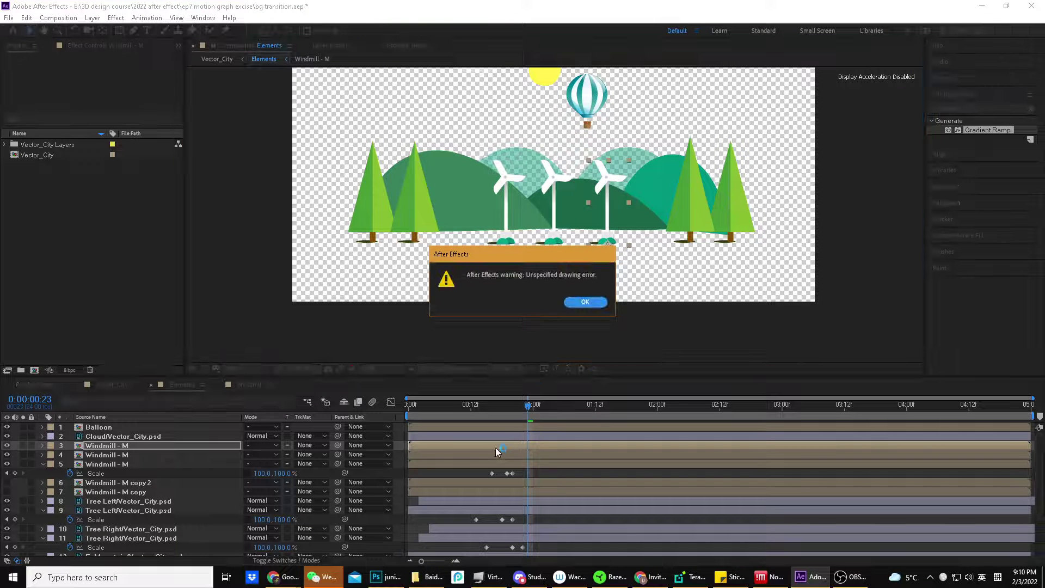
pyautogui.click(593, 306)
pyautogui.click(594, 305)
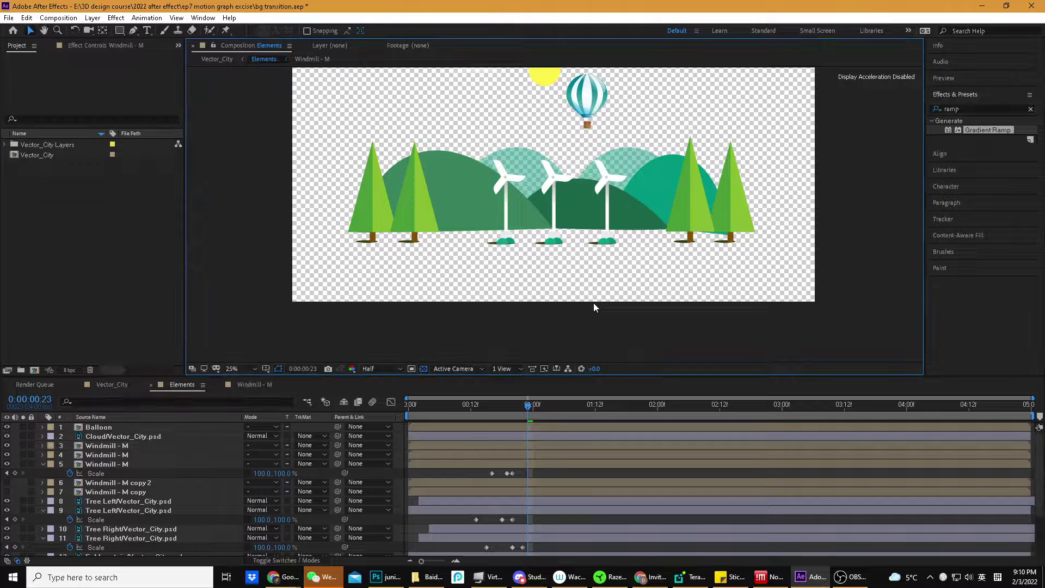
# Select the two duplicated Windmill - M layers and reveal their Scale keyframes
pyautogui.click(137, 465)
pyautogui.click(159, 455)
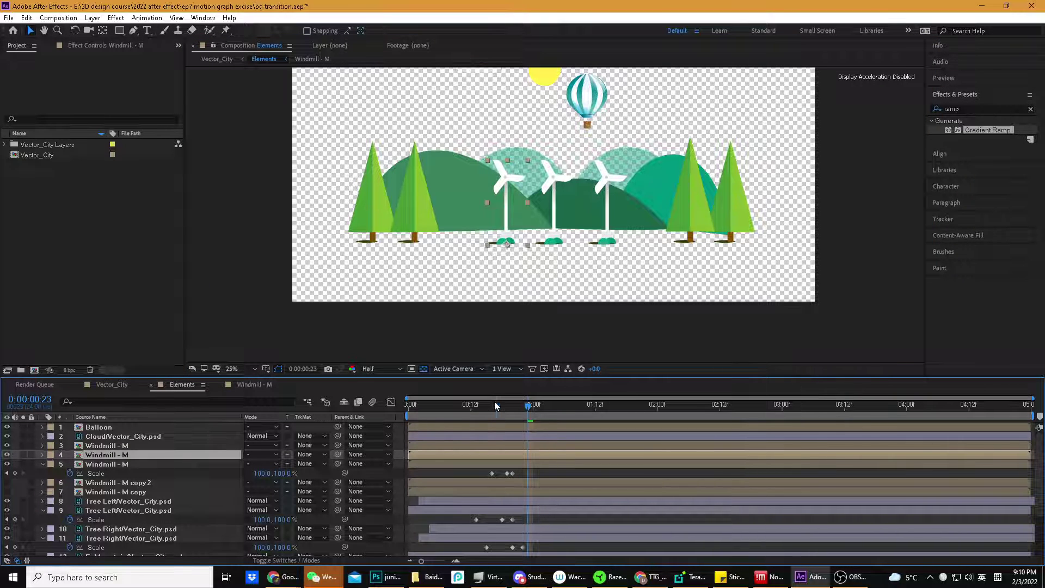
pyautogui.moveTo(495, 405)
pyautogui.mouseDown()
pyautogui.moveTo(482, 406)
pyautogui.moveTo(511, 407)
pyautogui.mouseUp()
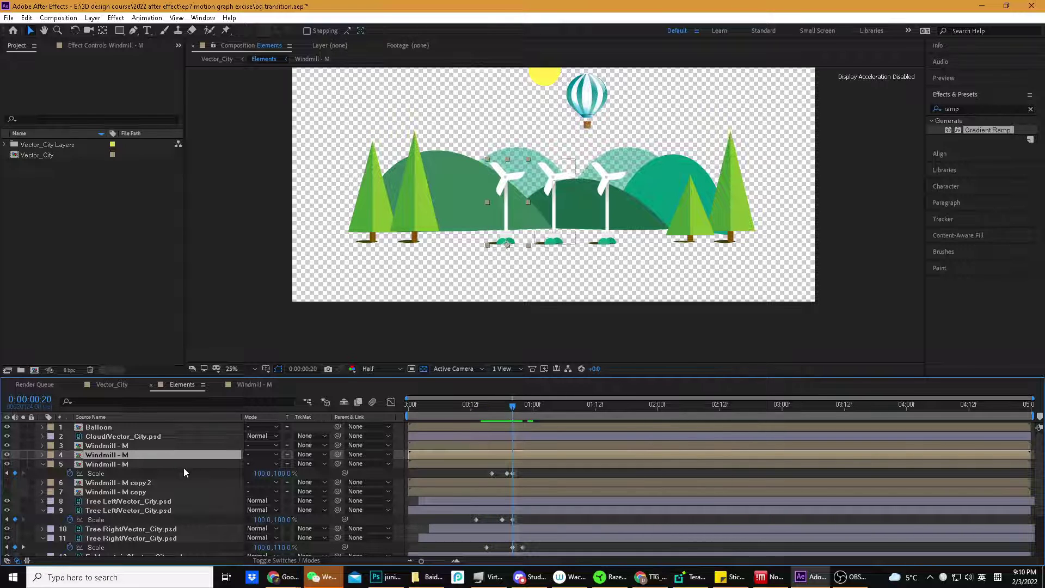
pyautogui.click(133, 447)
pyautogui.click(138, 455)
pyautogui.click(146, 446)
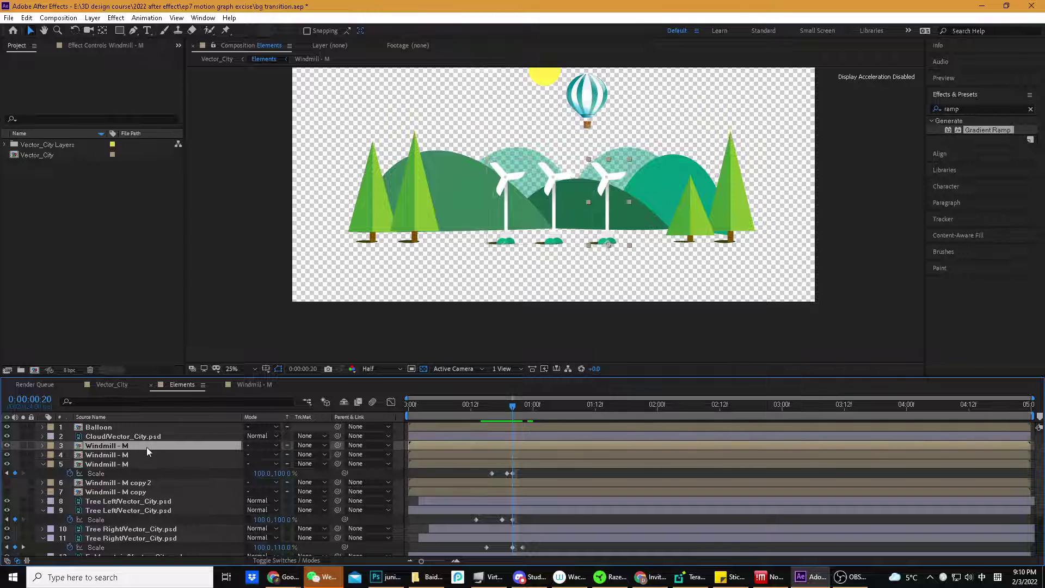
pyautogui.keyDown('shift'); pyautogui.click(500, 454); pyautogui.keyUp('shift')
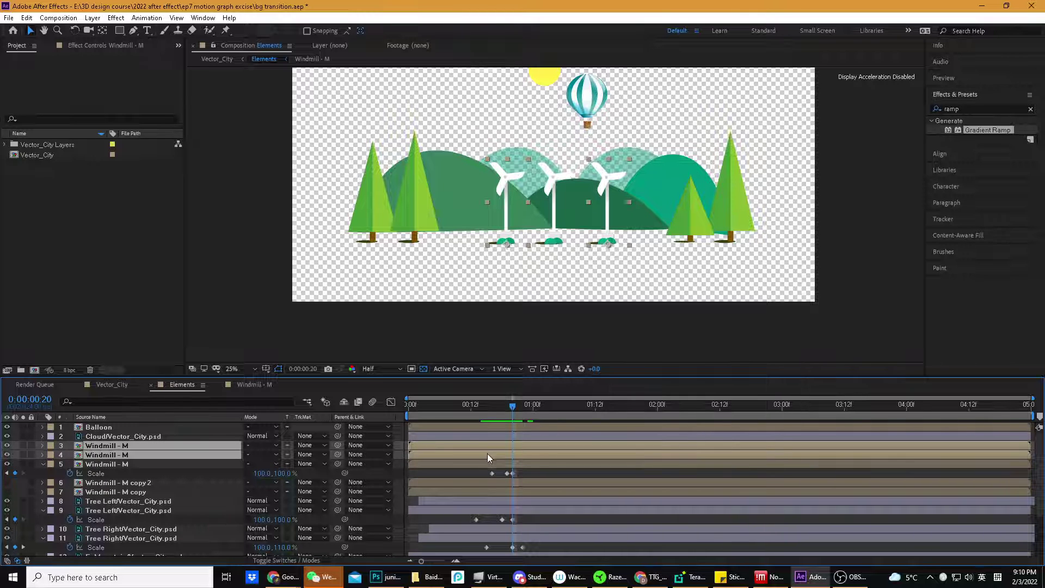
pyautogui.hotkey('ctrl', 'v')
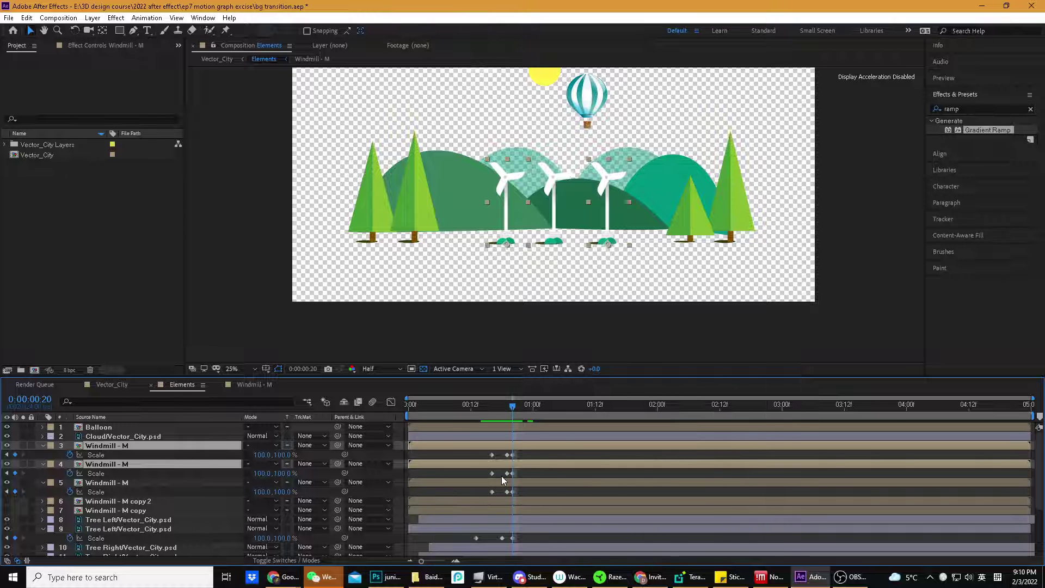
pyautogui.press('s')
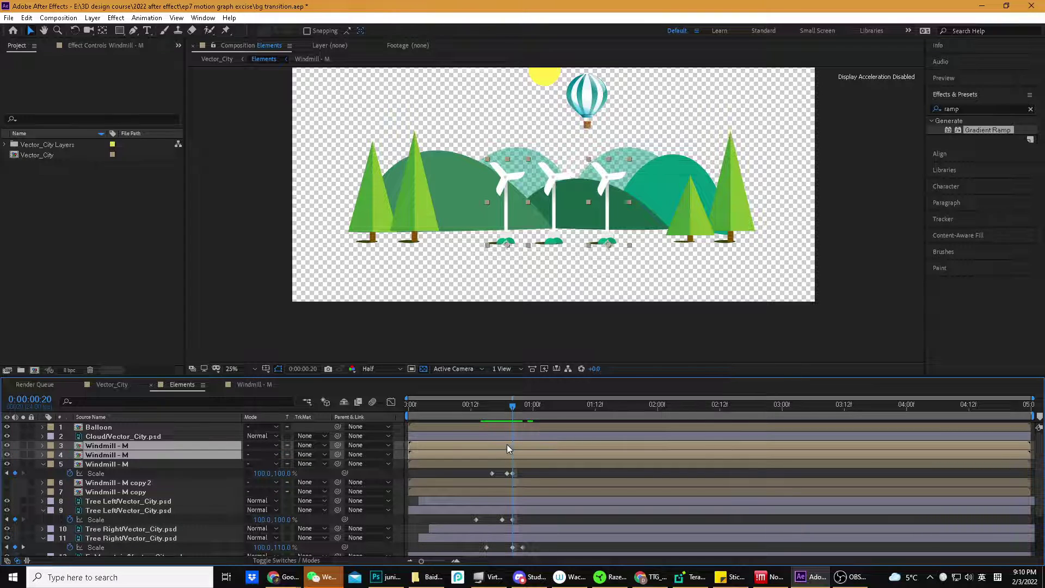
pyautogui.press('s')
# Stagger the windmill copies by shifting layer 4 one frame and layer 3 two frames later, and preview the timing
pyautogui.moveTo(513, 403); pyautogui.dragTo(492, 403)
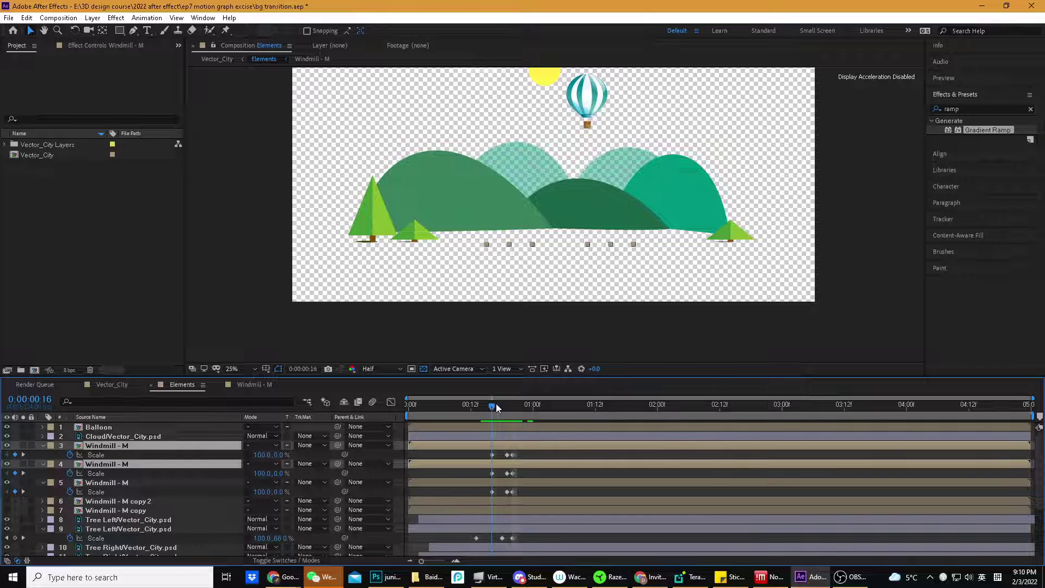
pyautogui.moveTo(516, 463); pyautogui.dragTo(531, 447)
pyautogui.click(530, 455)
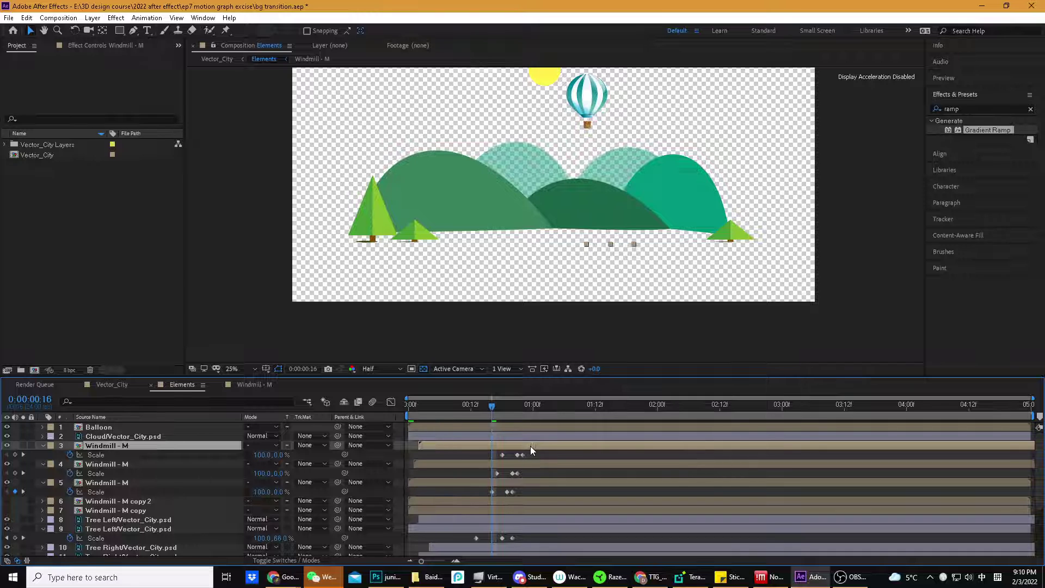
pyautogui.press('space')
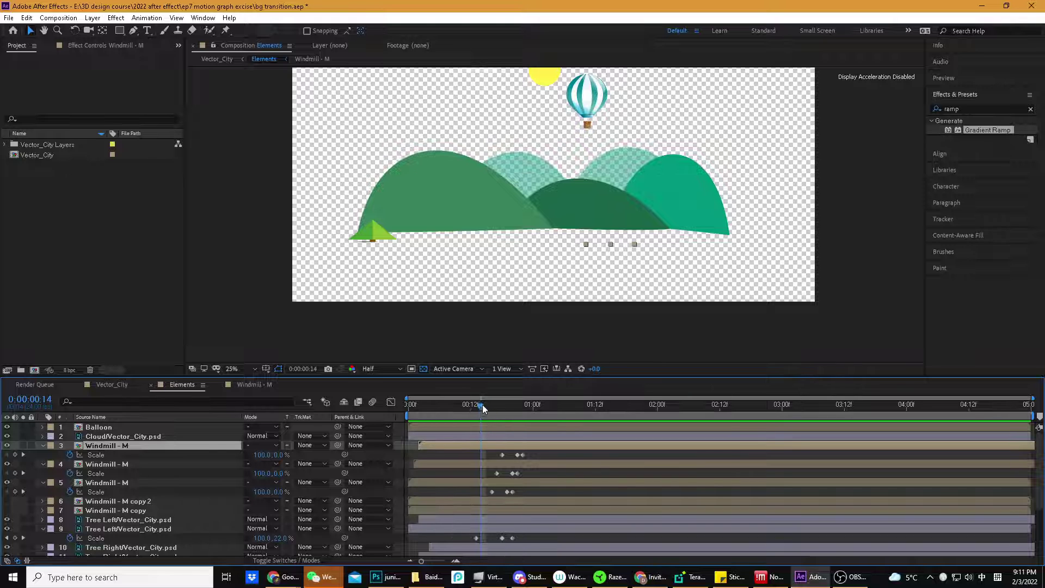
pyautogui.moveTo(482, 404); pyautogui.dragTo(491, 408)
pyautogui.click(498, 483)
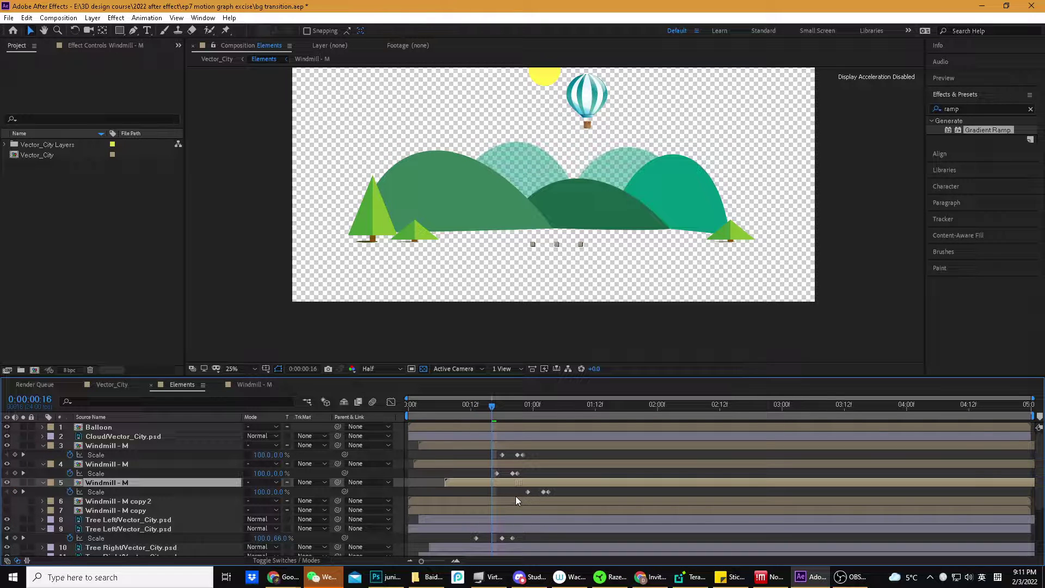
pyautogui.moveTo(486, 494); pyautogui.dragTo(511, 492)
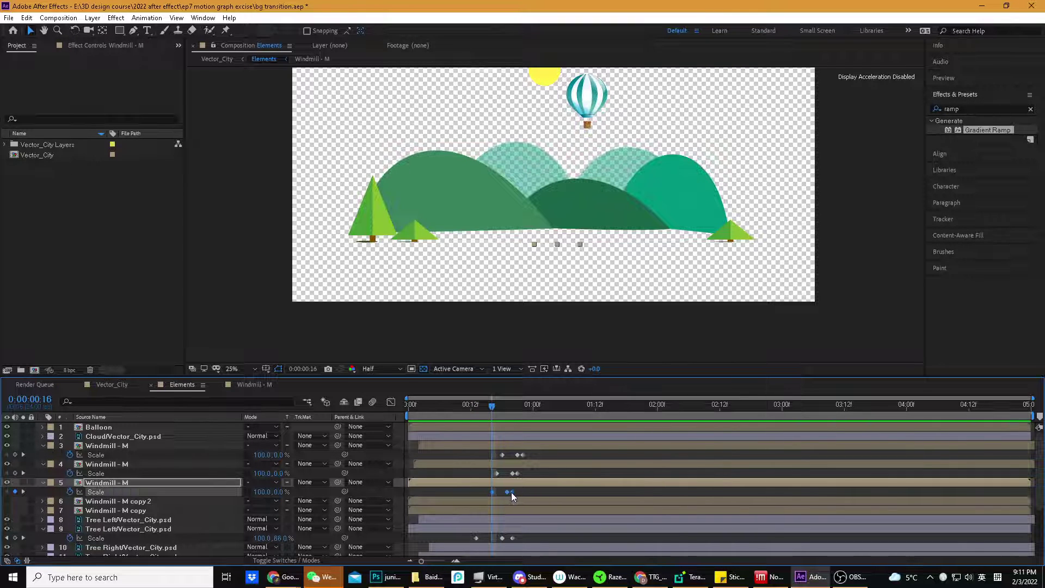
pyautogui.moveTo(513, 491)
pyautogui.click(520, 494)
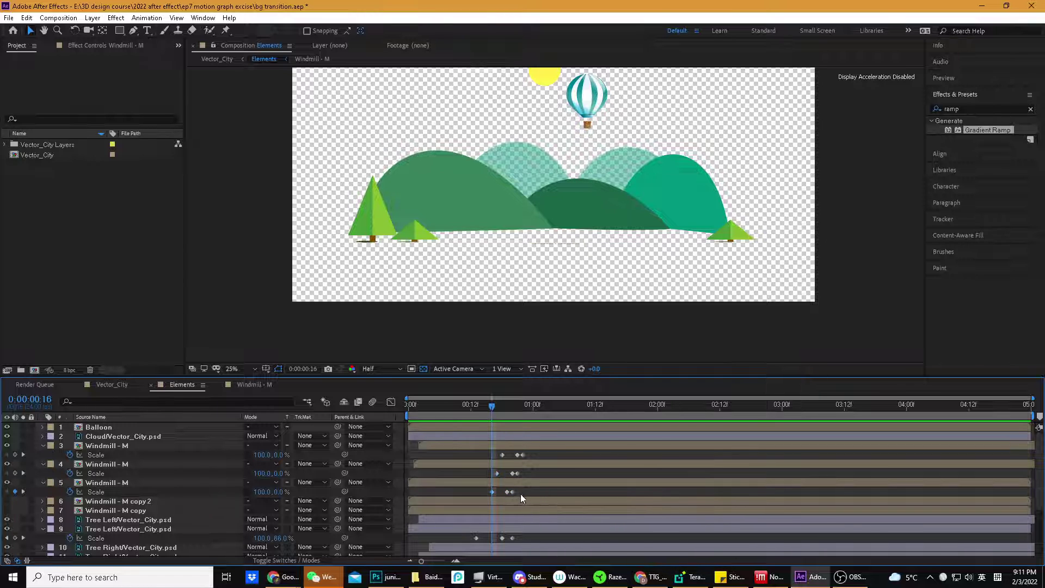
# Spread the three windmills' peak and final scale keyframes later so each growth settles at about one second
pyautogui.moveTo(512, 492); pyautogui.dragTo(526, 492)
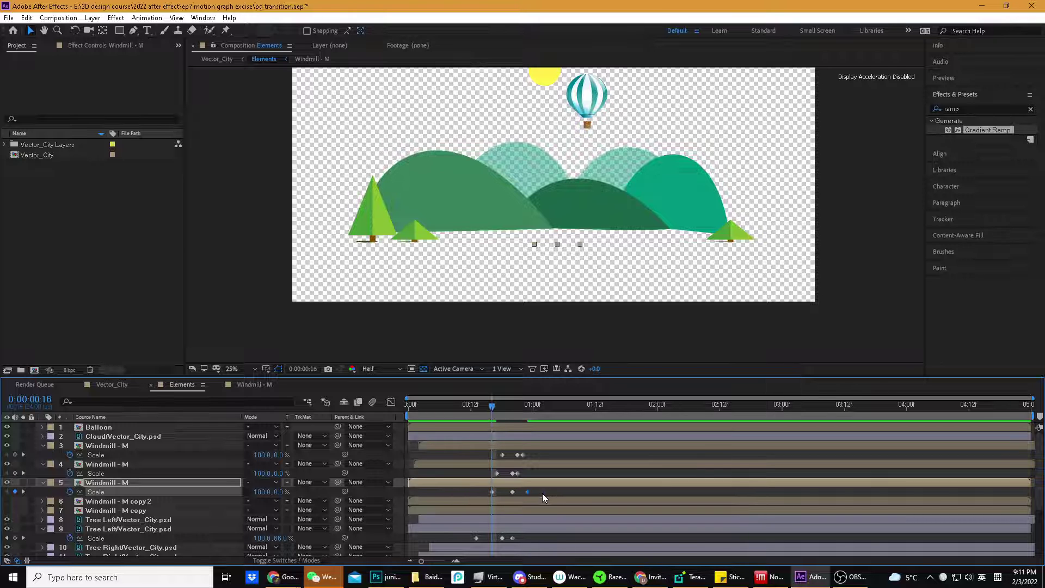
pyautogui.moveTo(479, 495); pyautogui.dragTo(528, 492)
pyautogui.moveTo(527, 491)
pyautogui.moveTo(529, 491); pyautogui.dragTo(534, 492)
pyautogui.moveTo(479, 471); pyautogui.dragTo(497, 455)
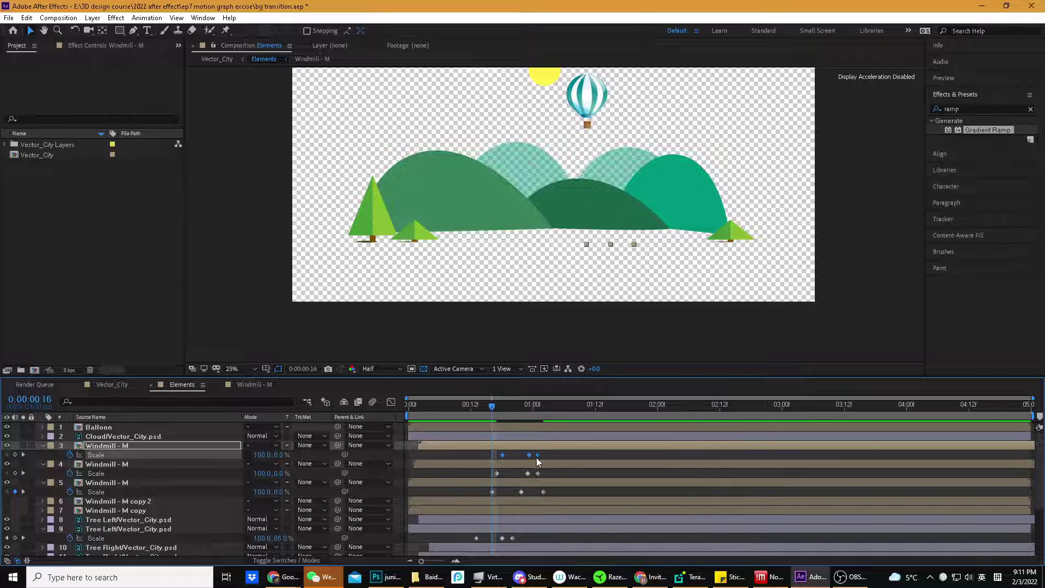
pyautogui.moveTo(516, 489)
pyautogui.mouseDown()
pyautogui.moveTo(548, 496)
pyautogui.moveTo(534, 492)
pyautogui.mouseUp()
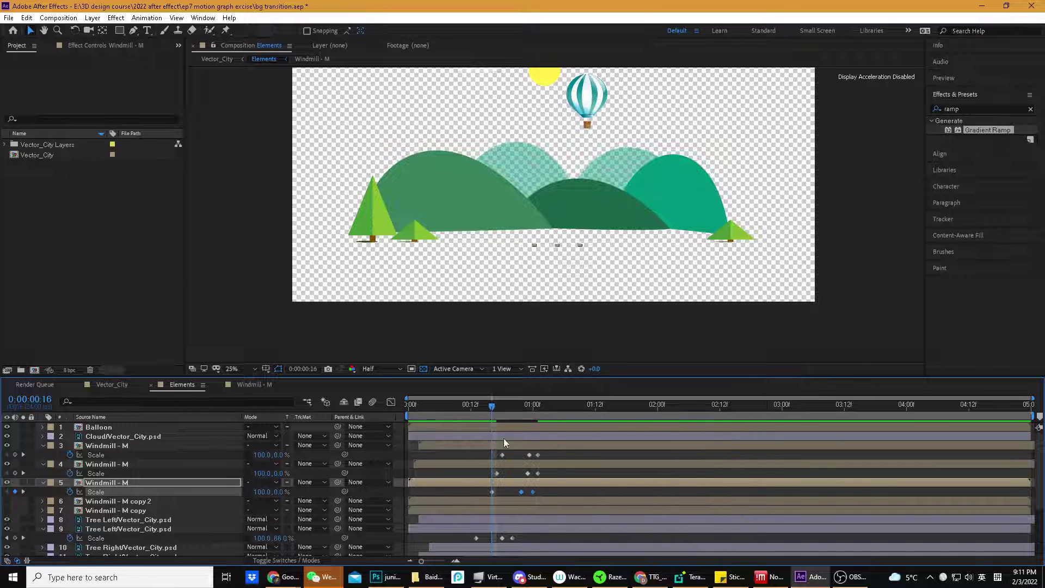
# Play and scrub the composition around the first second to review the staggered growth of the three windmills
pyautogui.click(469, 409)
pyautogui.press('space')
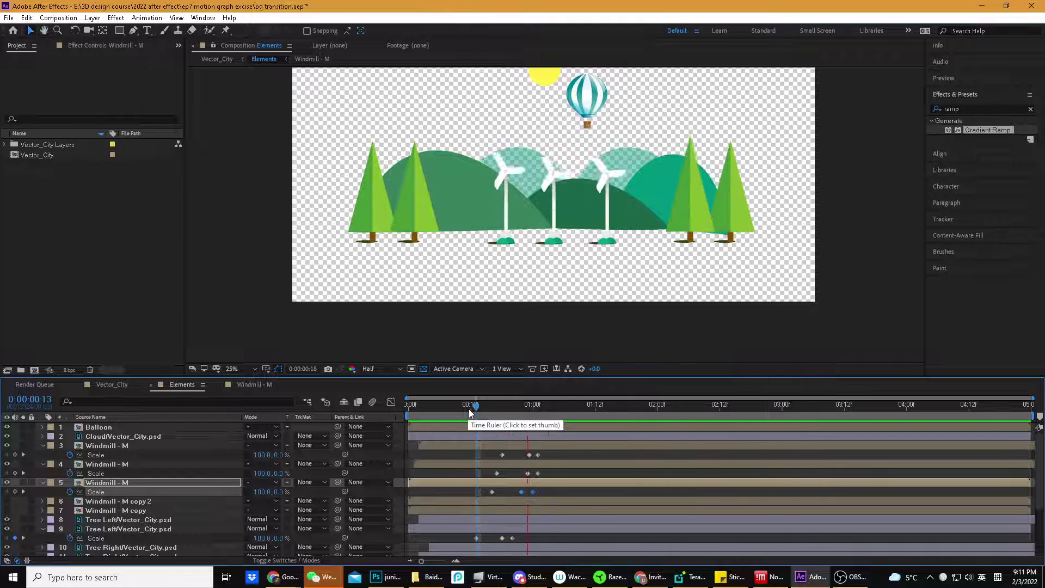
pyautogui.click(437, 406)
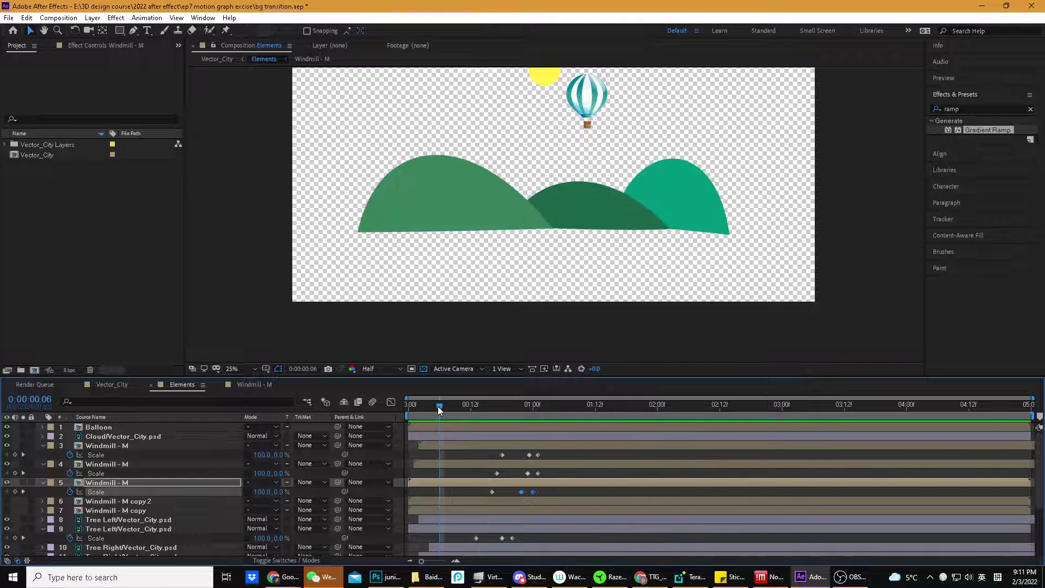
pyautogui.press('space')
pyautogui.press('space')
pyautogui.moveTo(439, 406); pyautogui.dragTo(538, 407)
pyautogui.press(',')
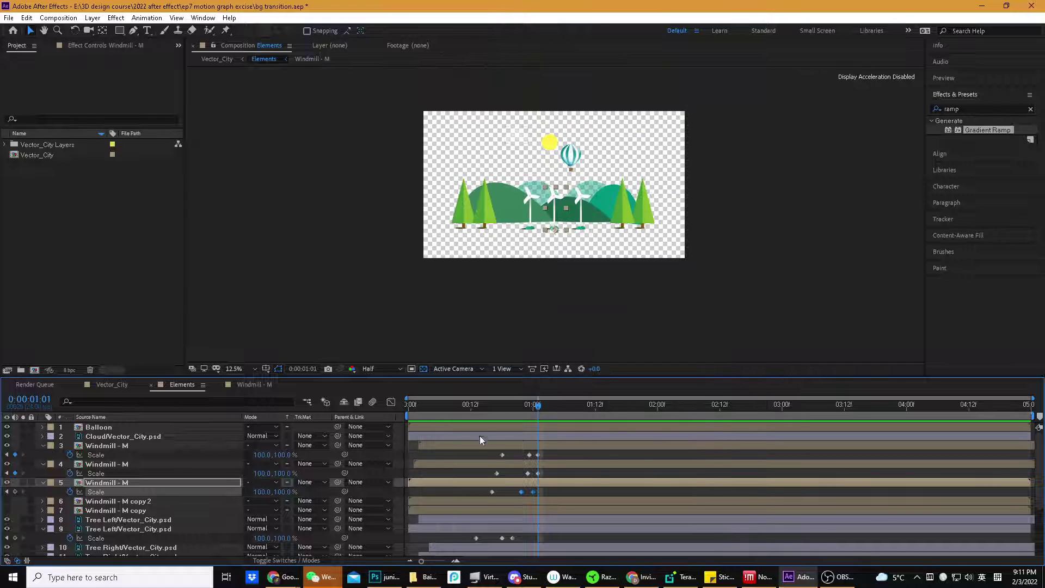
pyautogui.press('Home')
pyautogui.press('space')
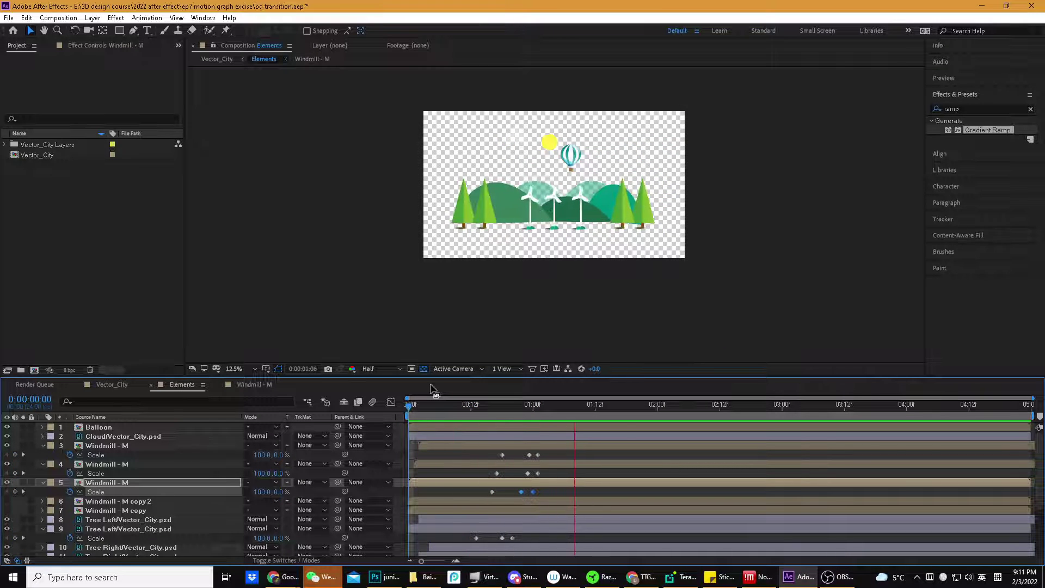
pyautogui.press('space')
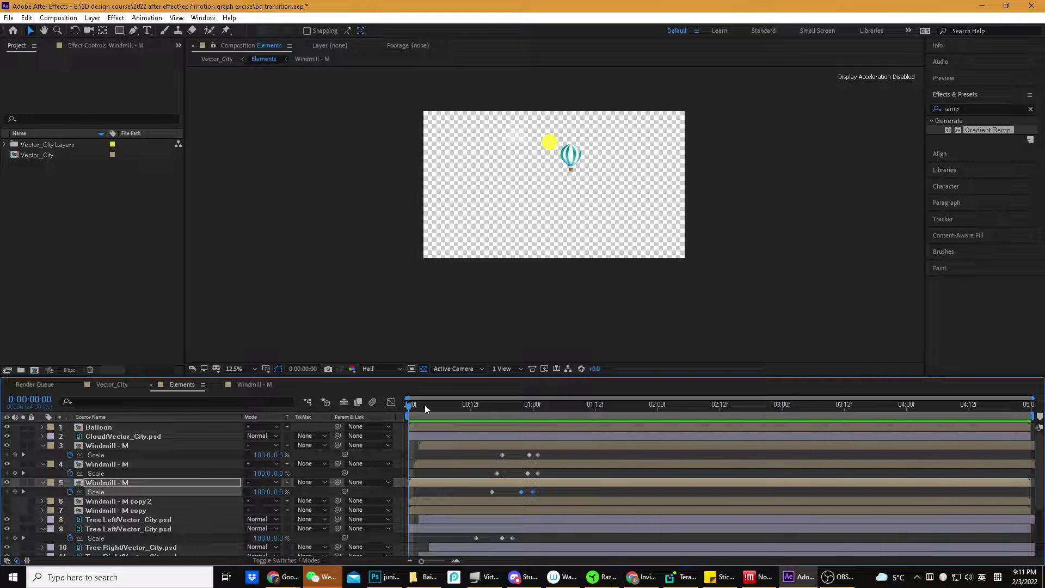
pyautogui.press('space')
pyautogui.click(470, 406)
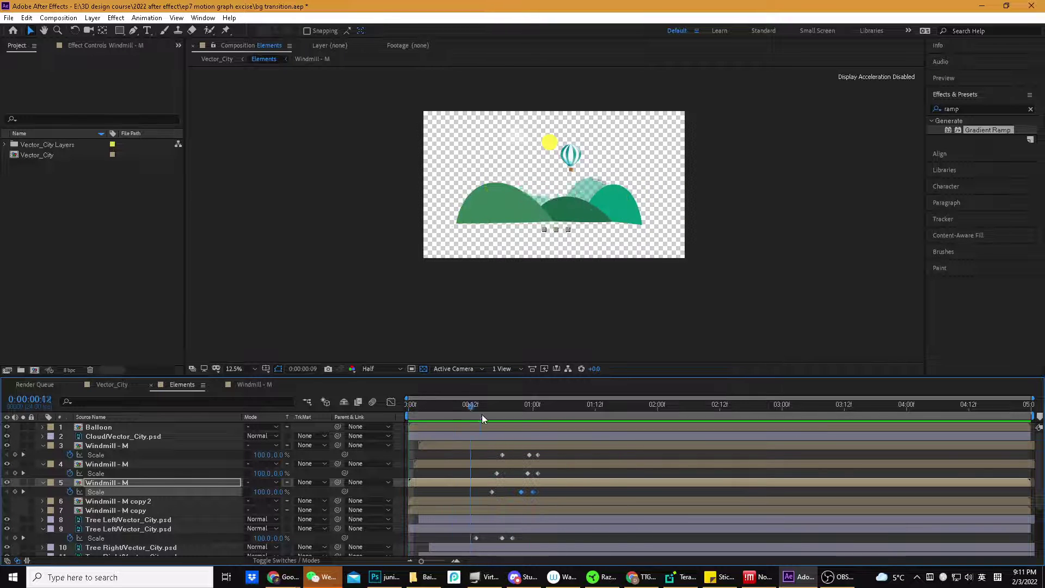
pyautogui.moveTo(482, 414)
pyautogui.mouseDown()
pyautogui.moveTo(513, 418)
pyautogui.moveTo(497, 420)
pyautogui.mouseUp()
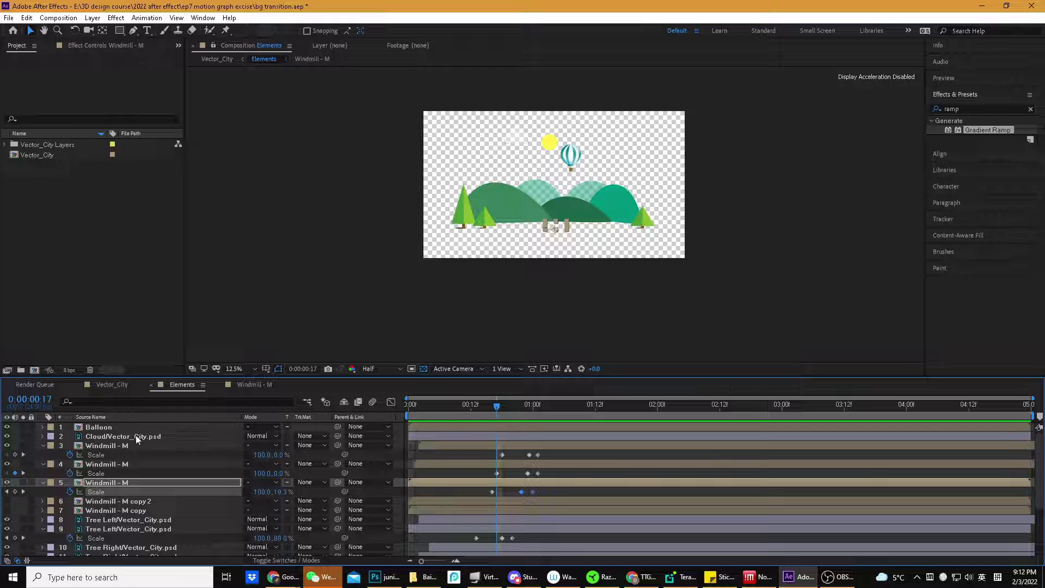
# At frame 0, move the balloon down and to the left, to position 1820, 1272
pyautogui.click(136, 436)
pyautogui.click(137, 428)
pyautogui.scroll(2, 589, 174)
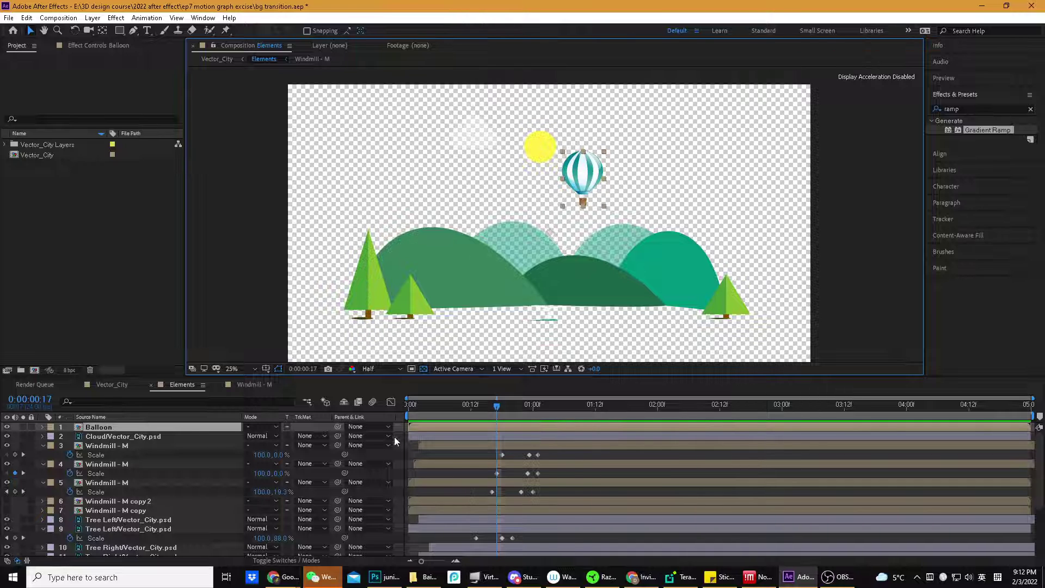
pyautogui.press('Home')
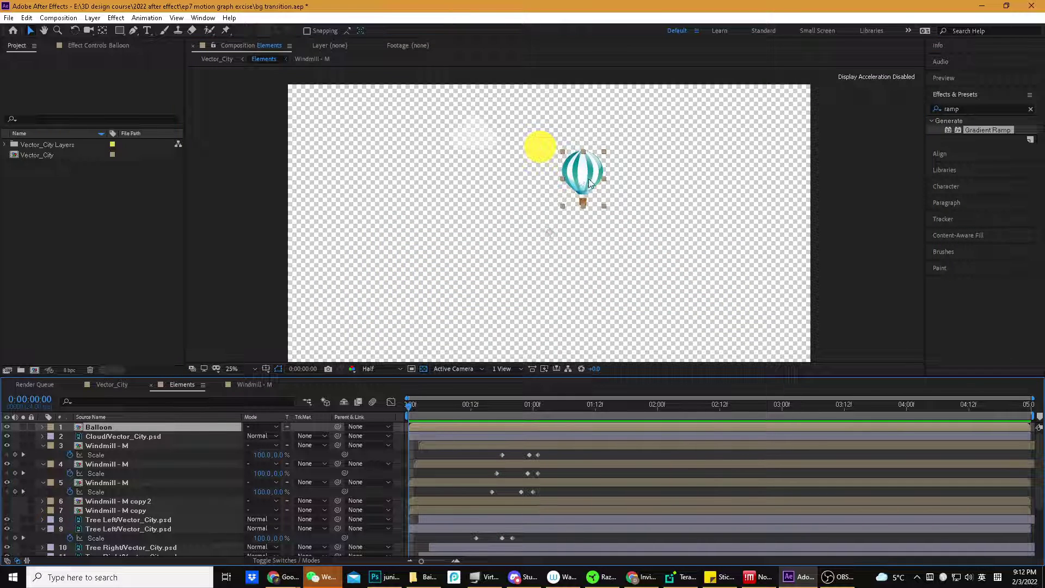
pyautogui.moveTo(590, 182); pyautogui.dragTo(576, 208)
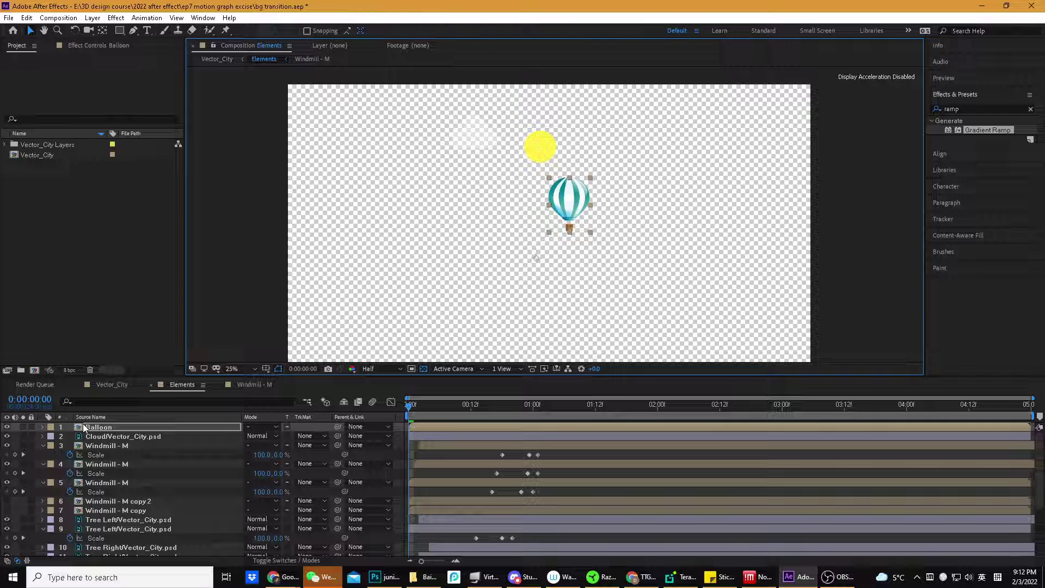
# Show the Balloon layer's Position property and set its first keyframe at frame 0
pyautogui.click(63, 426)
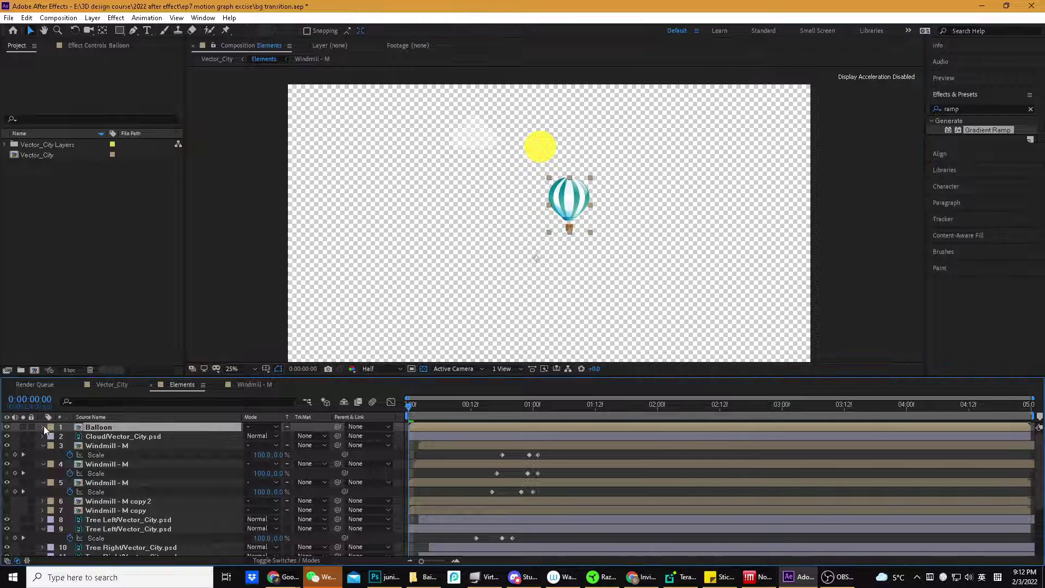
pyautogui.click(43, 427)
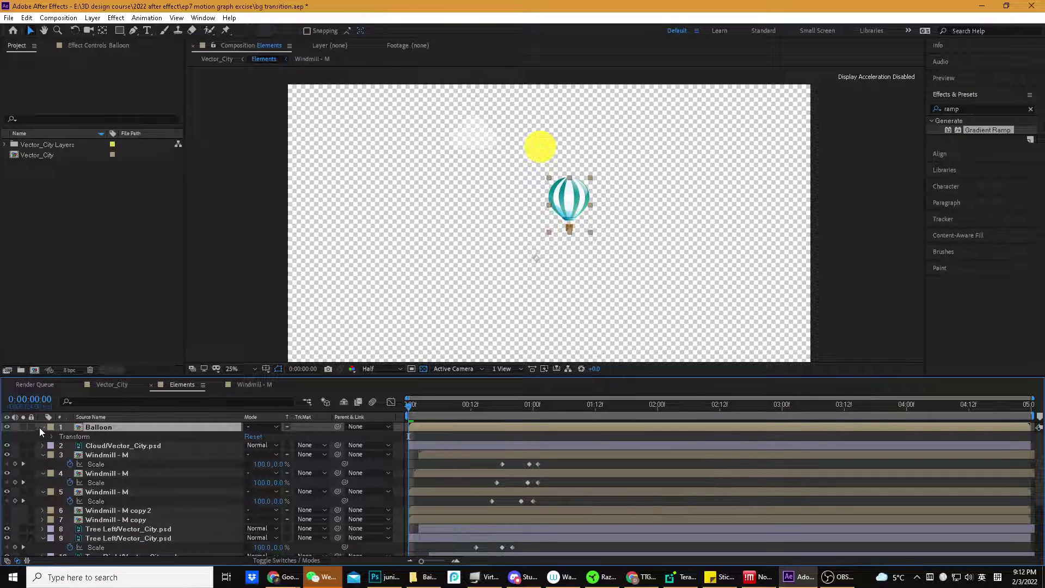
pyautogui.click(51, 436)
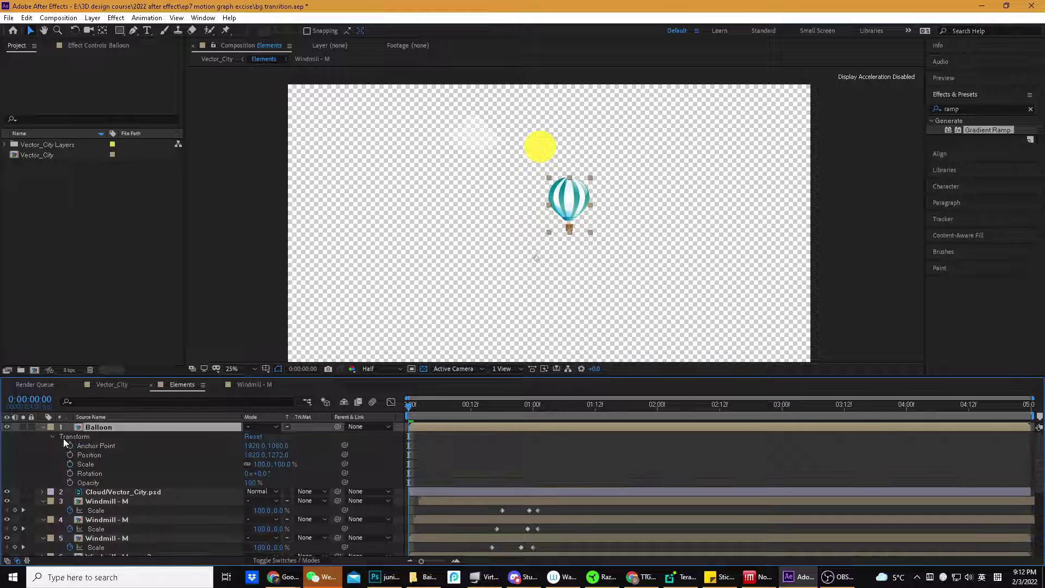
pyautogui.click(92, 457)
pyautogui.click(97, 426)
pyautogui.press('p')
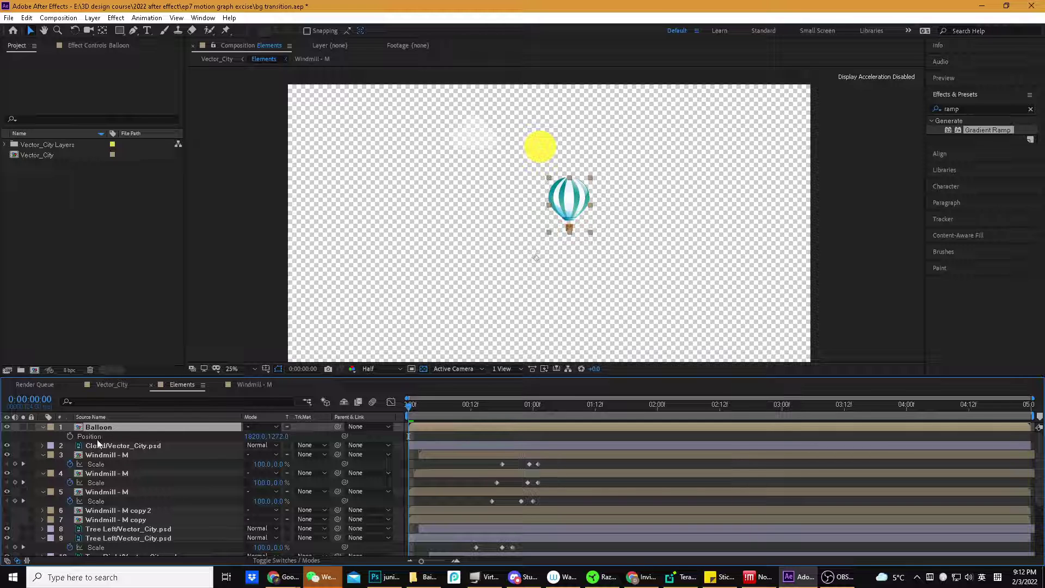
pyautogui.click(70, 435)
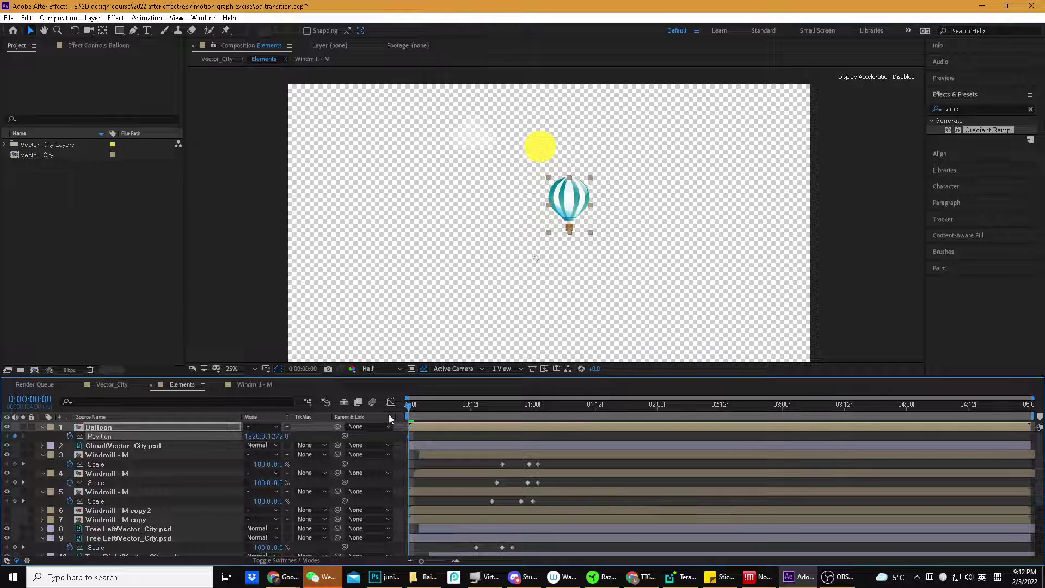
# Move the balloon up and right of the sun for a second Position keyframe, placed at the composition's end, about 5 seconds
pyautogui.moveTo(423, 411); pyautogui.dragTo(626, 408)
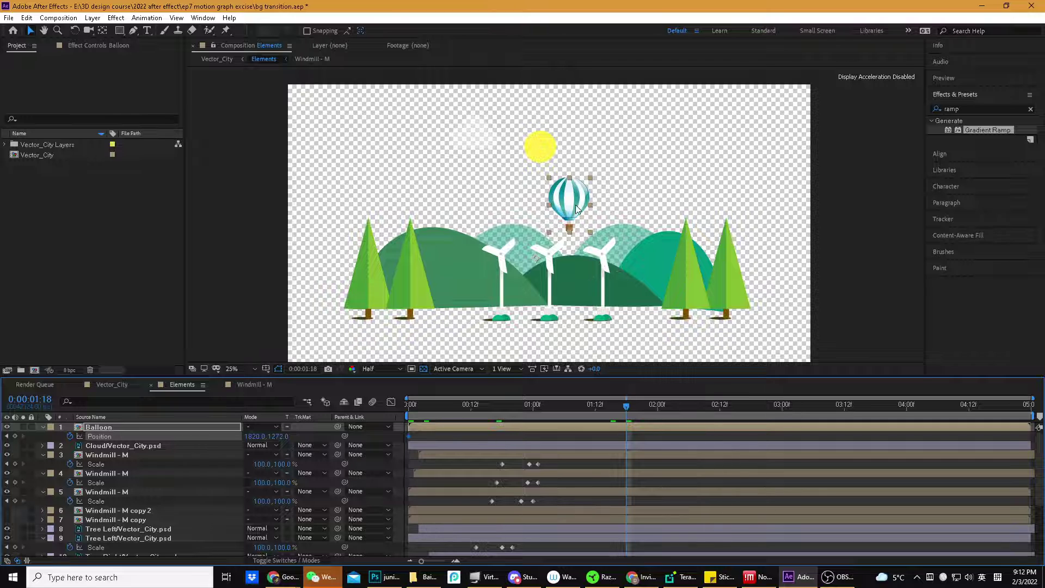
pyautogui.moveTo(588, 202); pyautogui.dragTo(663, 154)
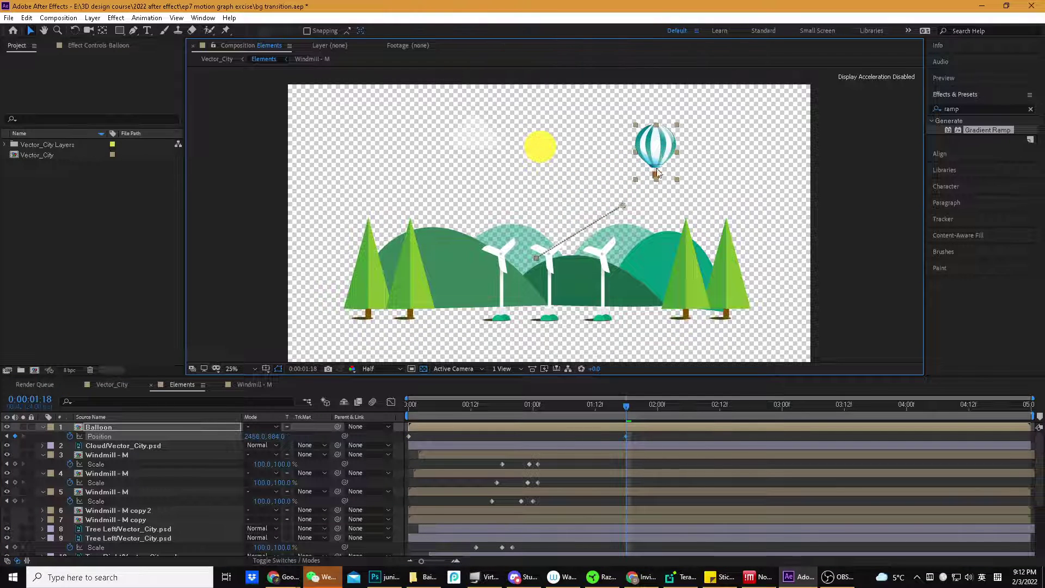
pyautogui.moveTo(629, 435); pyautogui.dragTo(1029, 434)
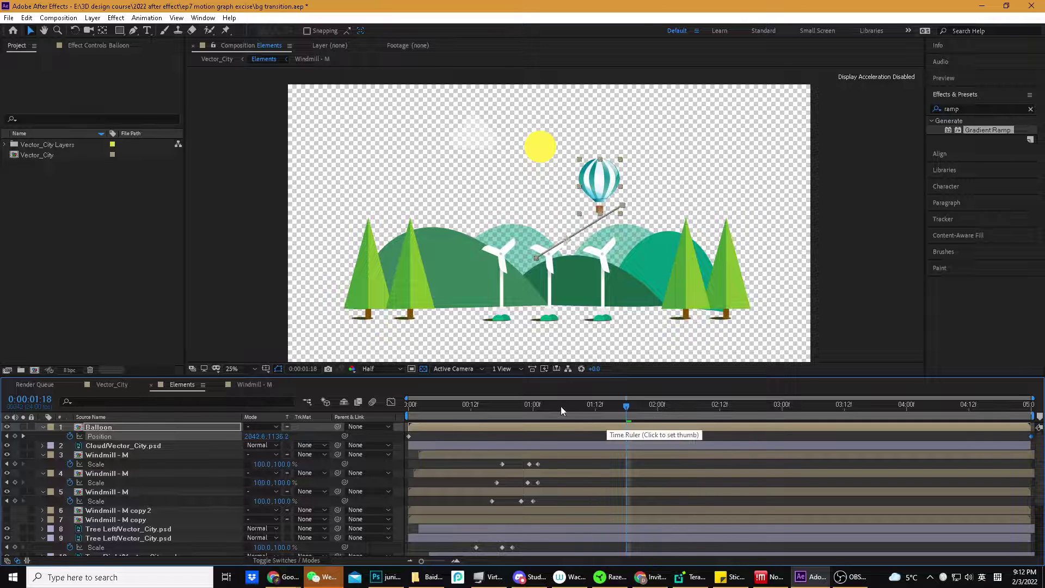
# Scrub and play from the start of the composition to review the balloon's drifting motion
pyautogui.press('Home')
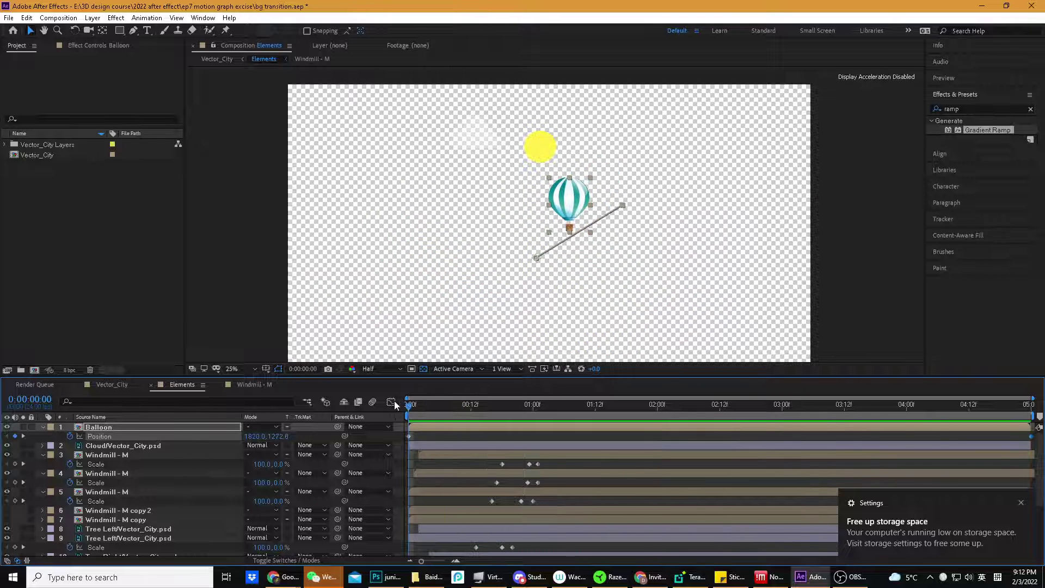
pyautogui.moveTo(416, 405); pyautogui.dragTo(458, 406)
pyautogui.press('space')
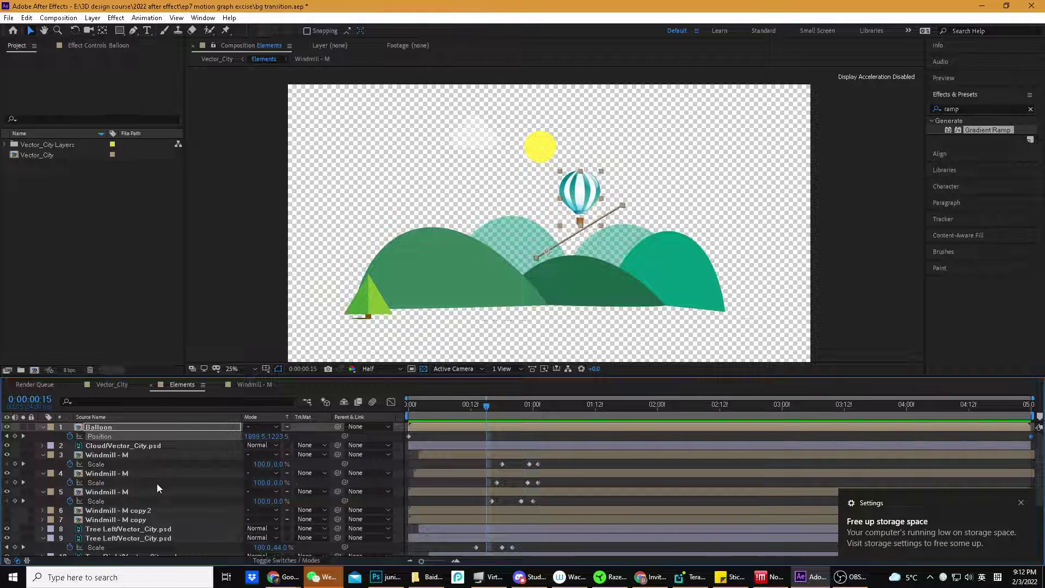
# At frame 15, keyframe the Sun layer's Position and lower the sun behind the back left mountain, to 1674.5, 1074
pyautogui.scroll(-3, 157, 484)
pyautogui.click(145, 532)
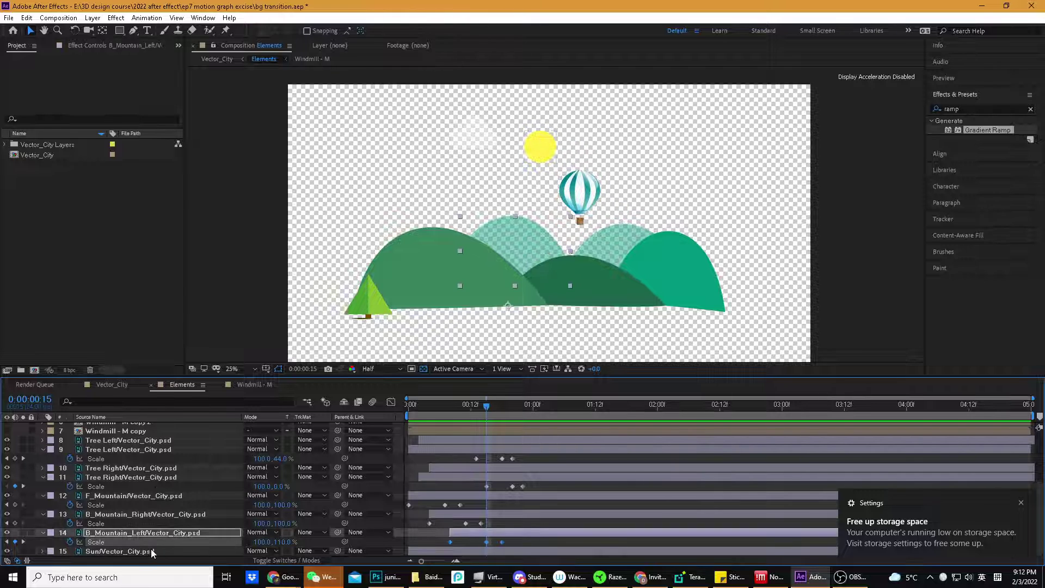
pyautogui.click(151, 550)
pyautogui.click(23, 551)
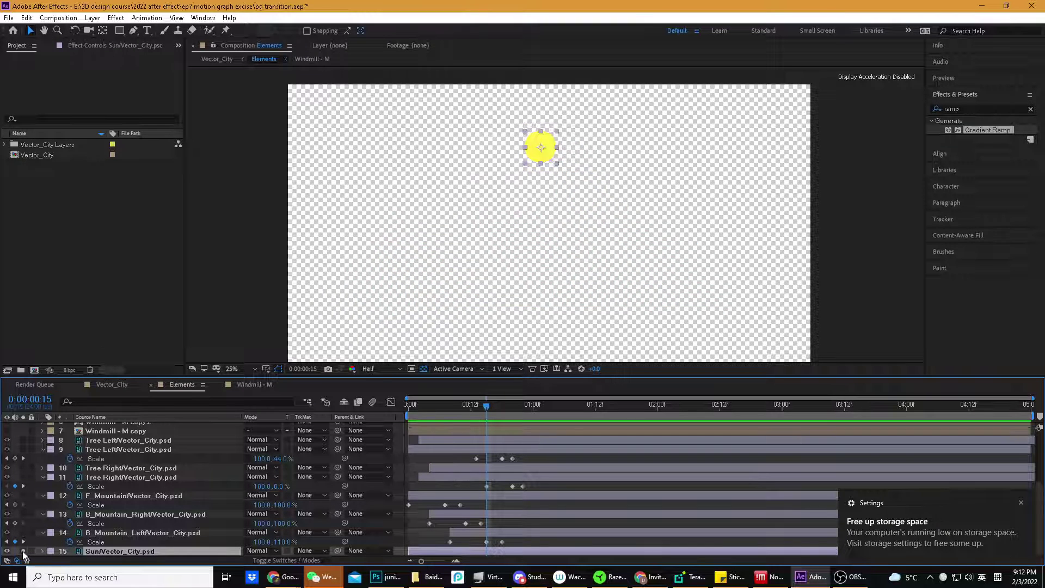
pyautogui.click(23, 551)
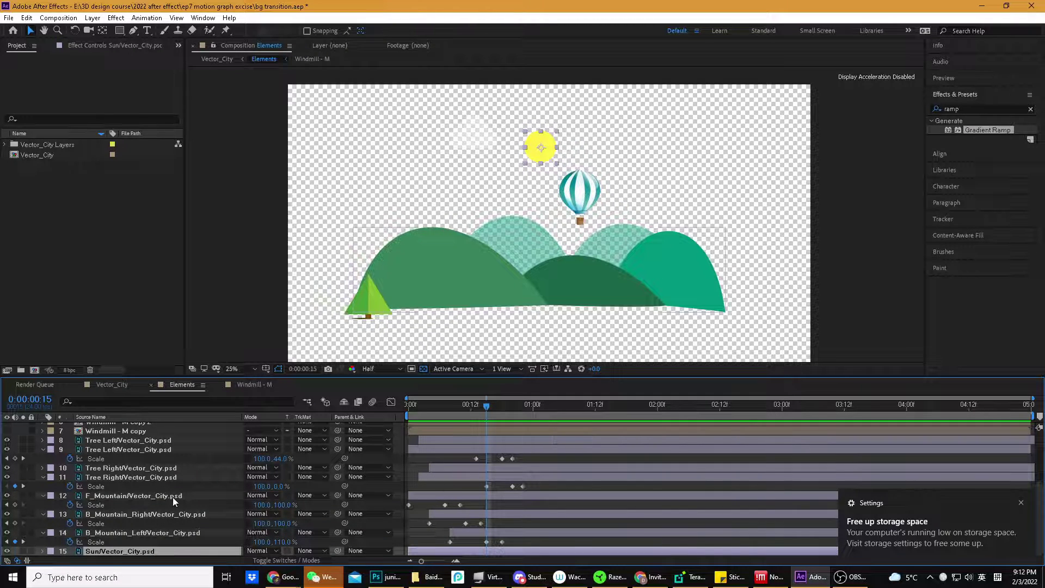
pyautogui.press('p')
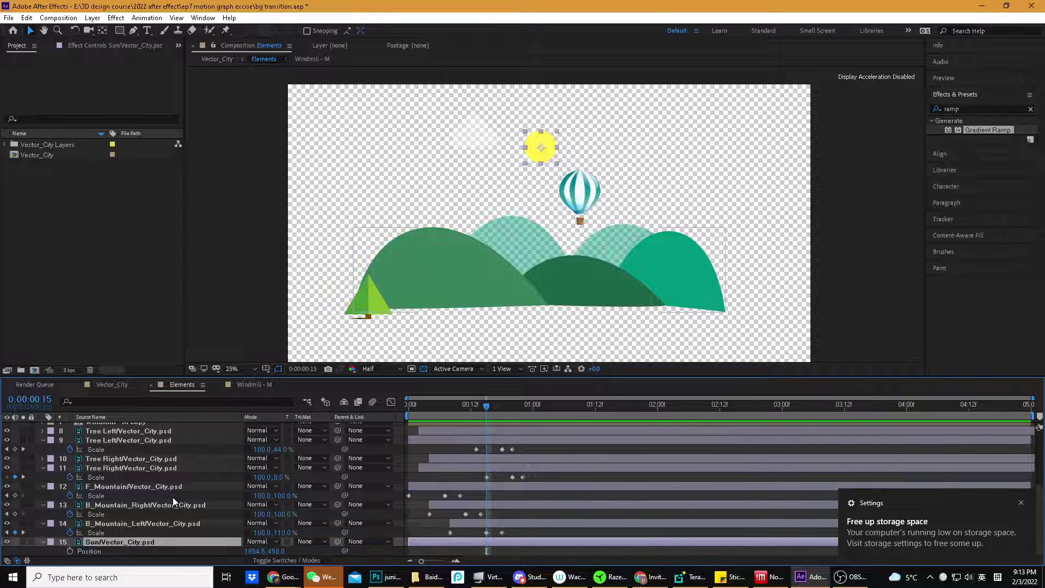
pyautogui.click(70, 551)
pyautogui.moveTo(537, 154); pyautogui.dragTo(513, 239)
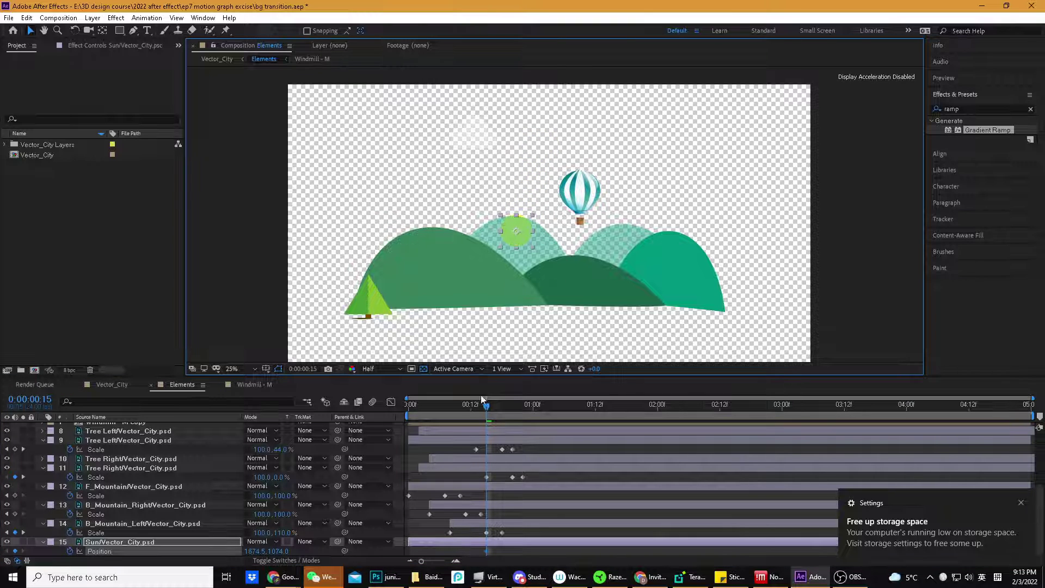
# At 0:00:01:07, raise the sun straight up into the sky to 1674.5, 402 for its second Position keyframe
pyautogui.moveTo(488, 403); pyautogui.dragTo(543, 415)
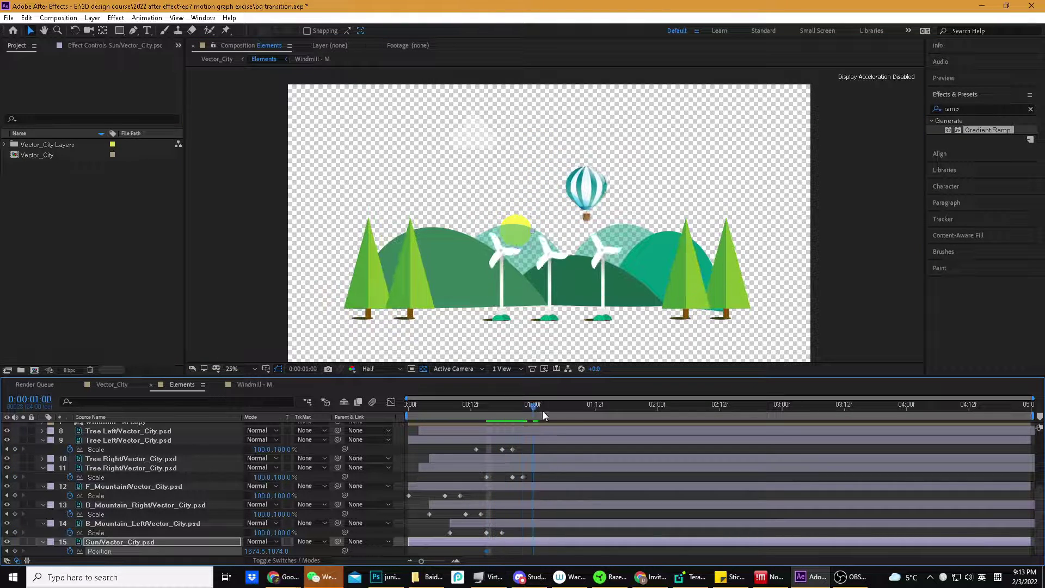
pyautogui.press('space')
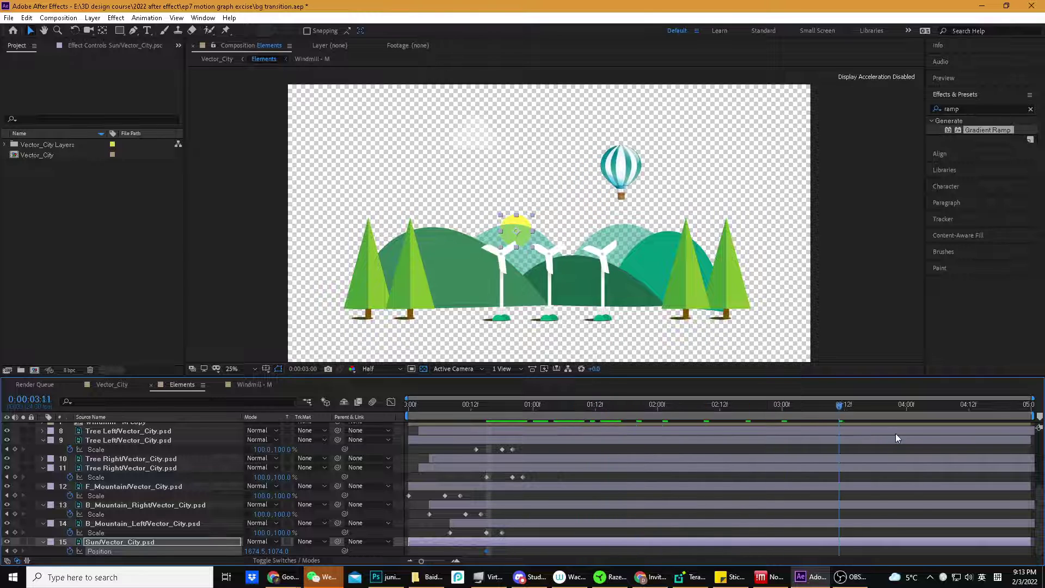
pyautogui.moveTo(945, 438); pyautogui.dragTo(570, 439)
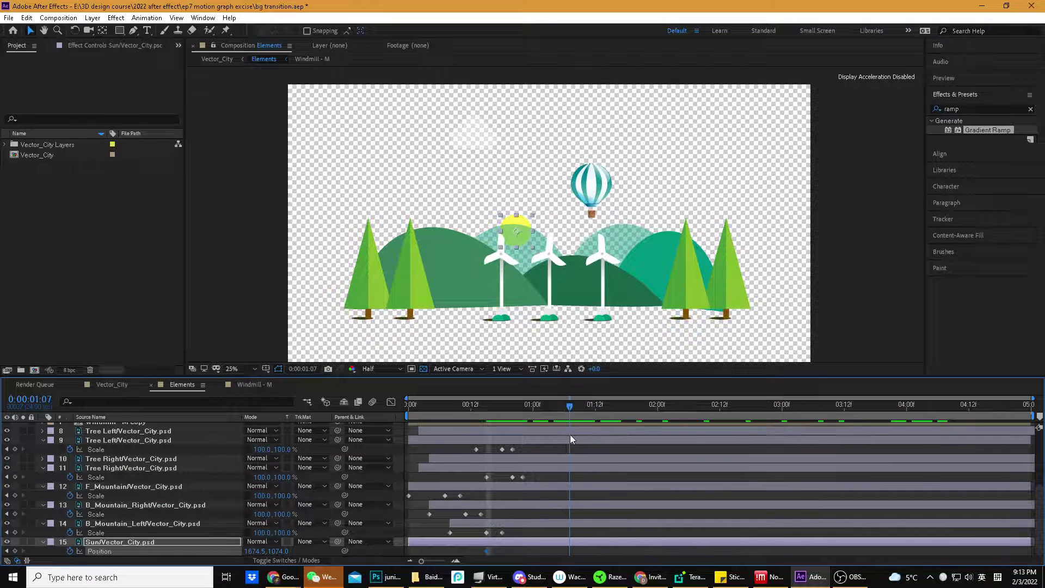
pyautogui.moveTo(520, 218); pyautogui.dragTo(523, 132)
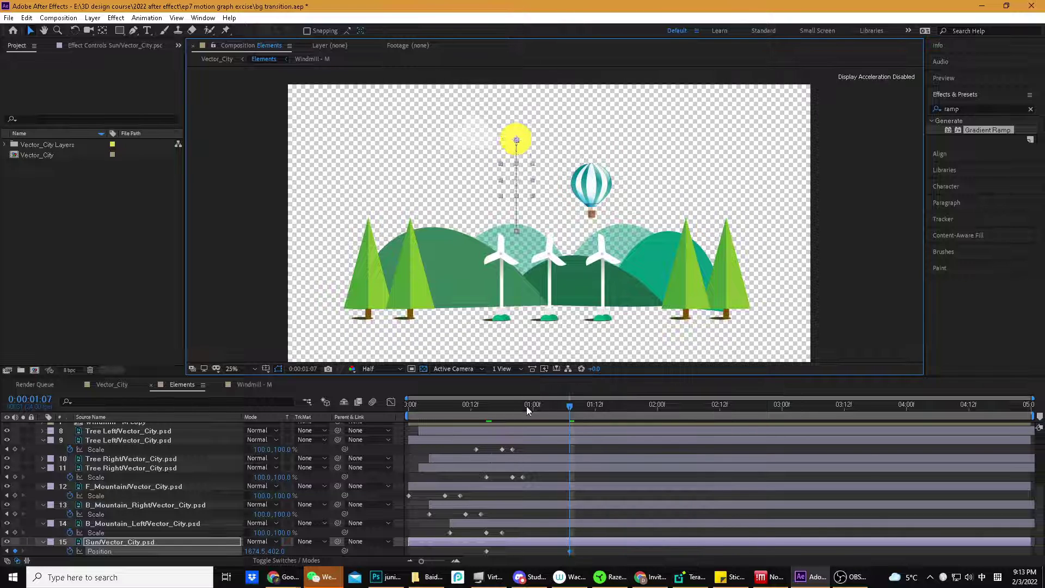
# Play the Elements composition from the start several times to review the sunrise timing against the other elements
pyautogui.moveTo(527, 406); pyautogui.dragTo(237, 381)
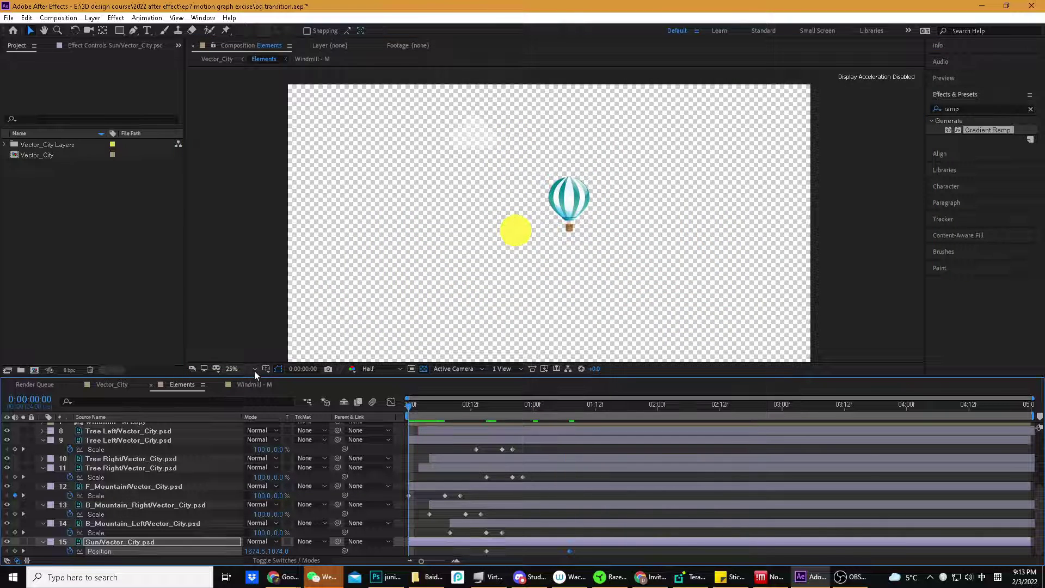
pyautogui.press('space')
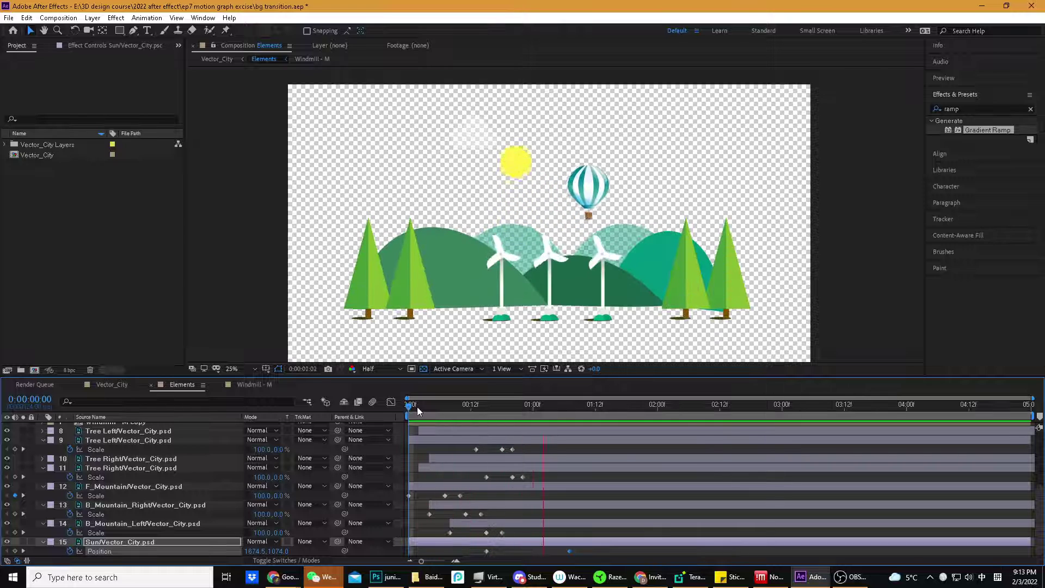
pyautogui.click(411, 408)
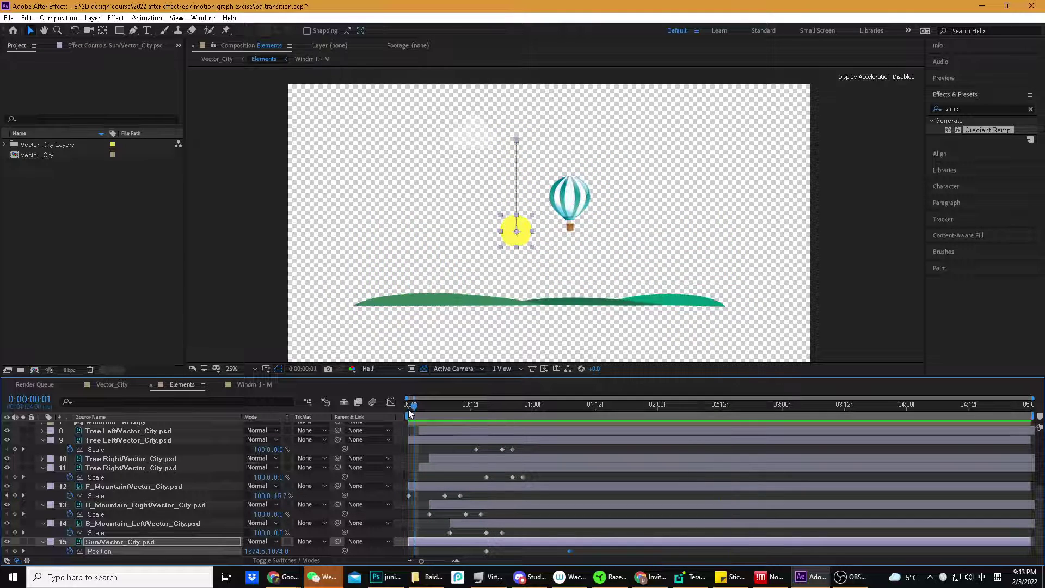
pyautogui.press('space')
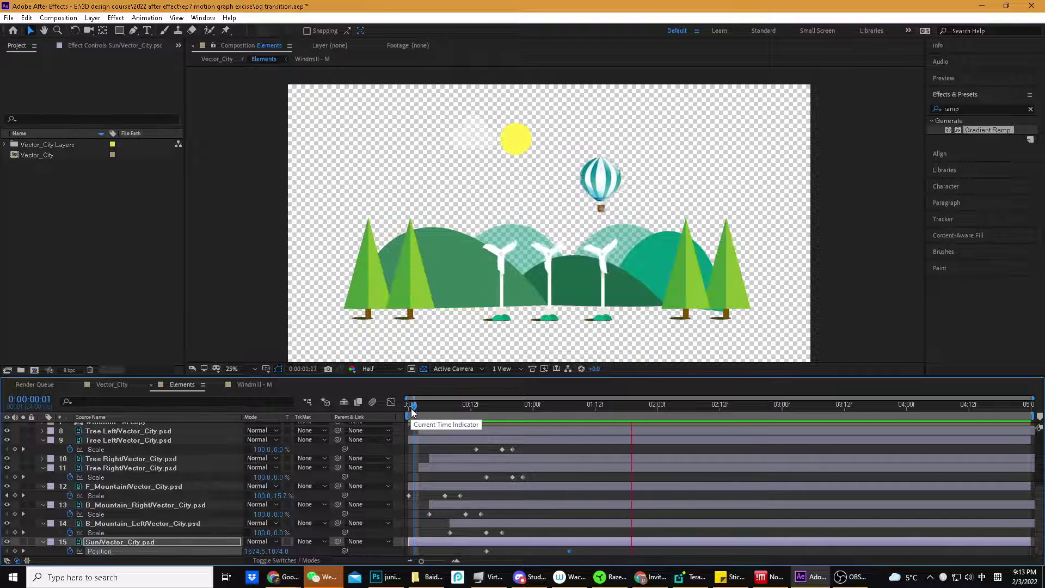
pyautogui.click(407, 409)
pyautogui.press('space')
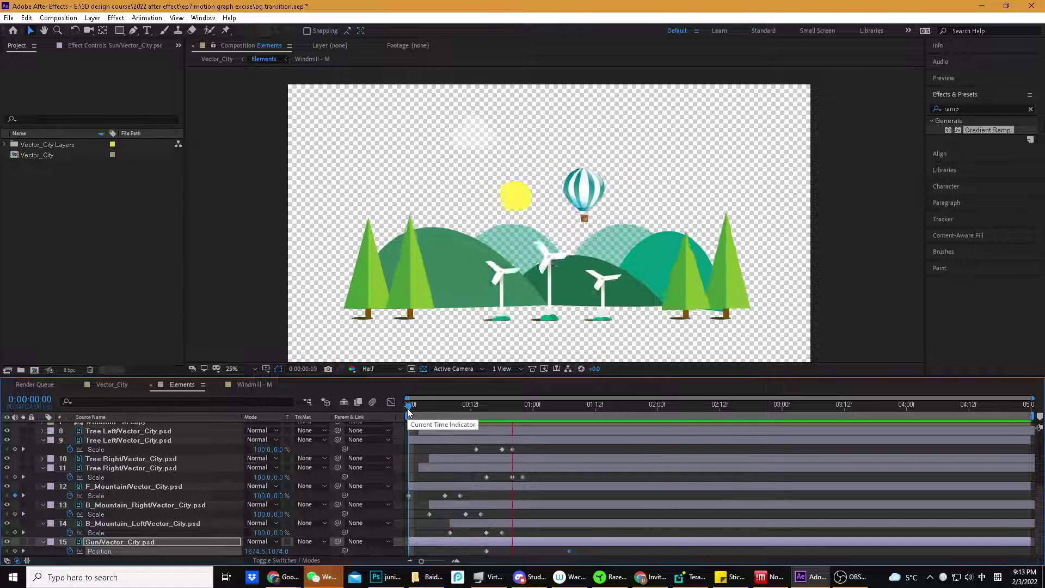
pyautogui.press('space')
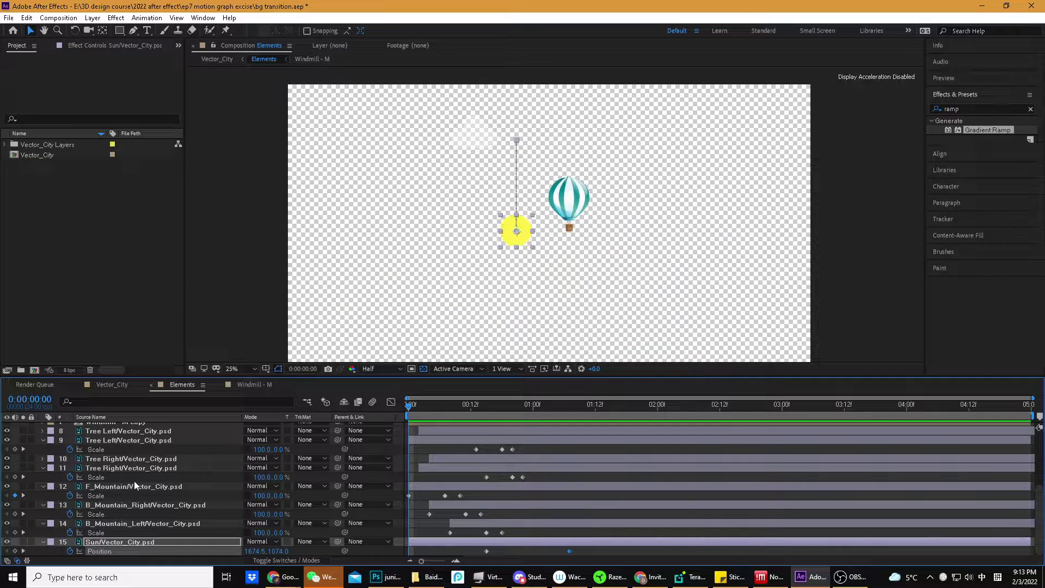
# Turn off the transparency grid and set the Cloud layer's first Position keyframe at frame 0
pyautogui.scroll(5, 134, 481)
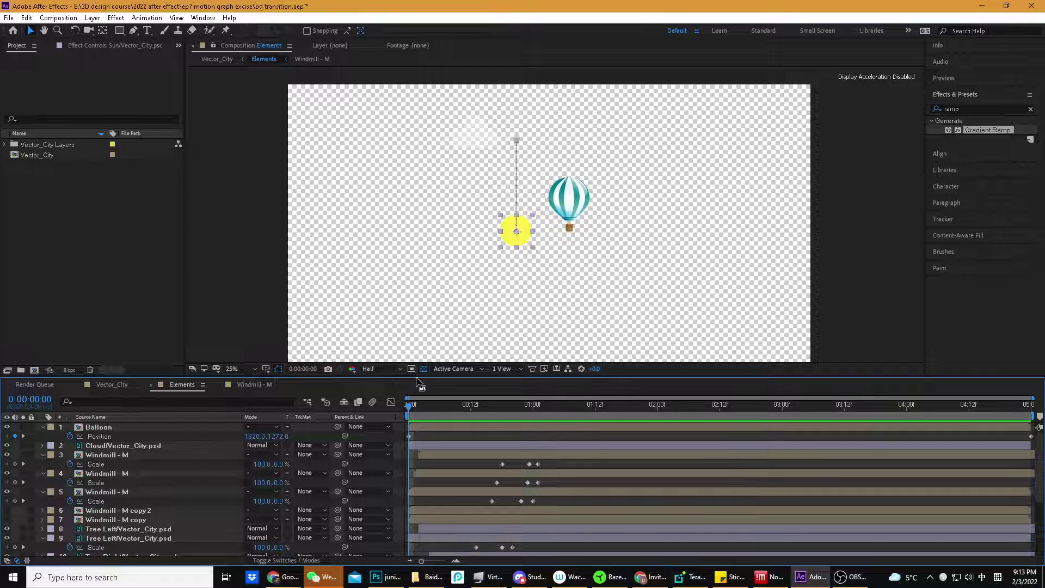
pyautogui.click(423, 369)
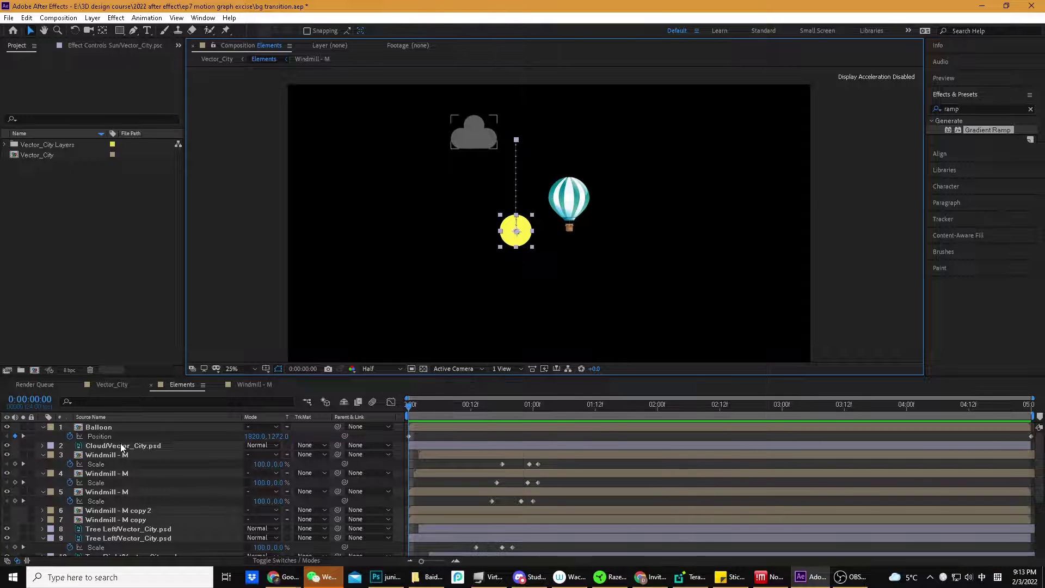
pyautogui.click(146, 445)
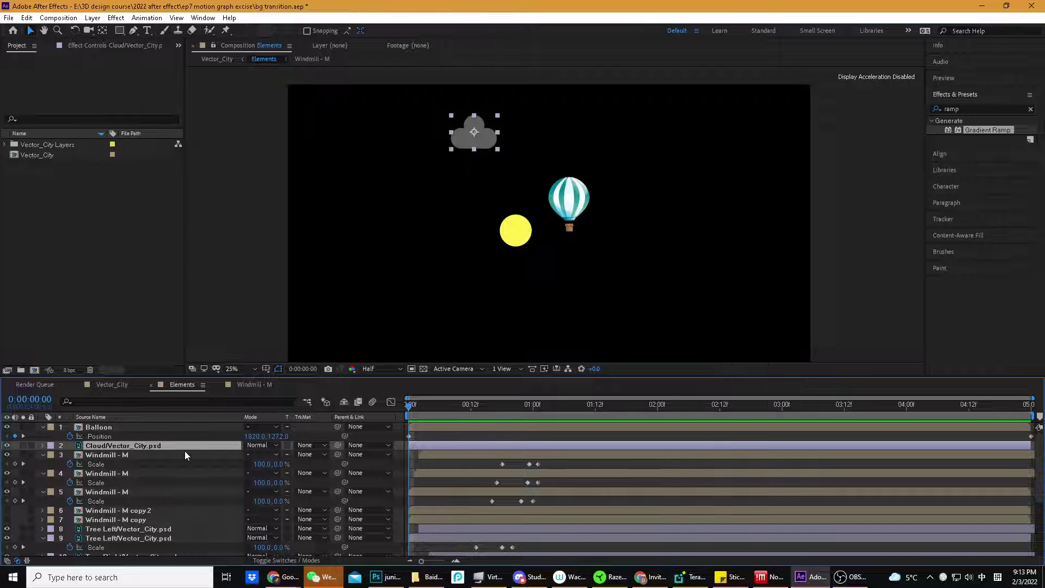
pyautogui.press('p')
pyautogui.press('shift')
pyautogui.press('p')
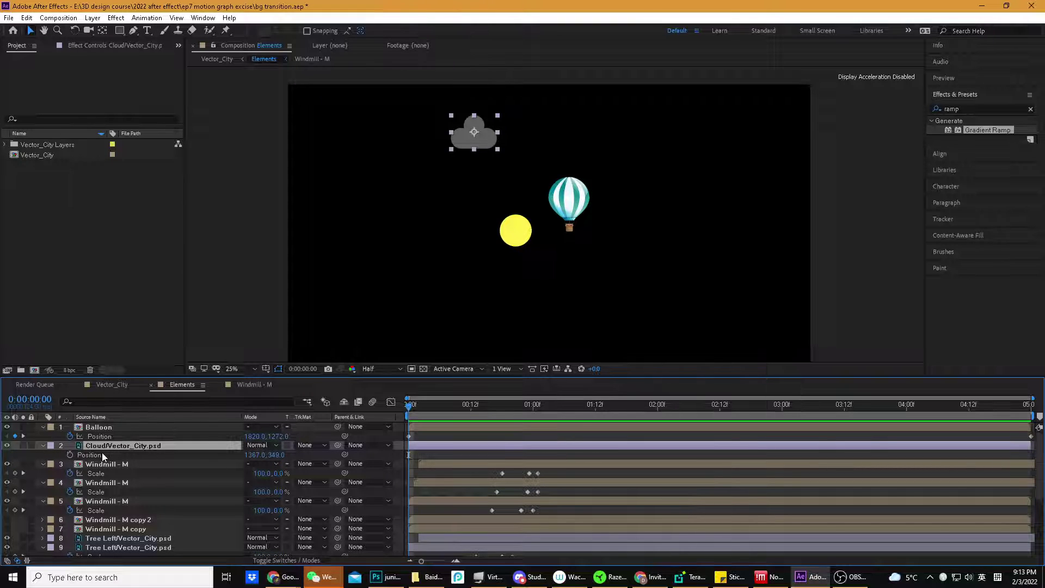
pyautogui.click(70, 454)
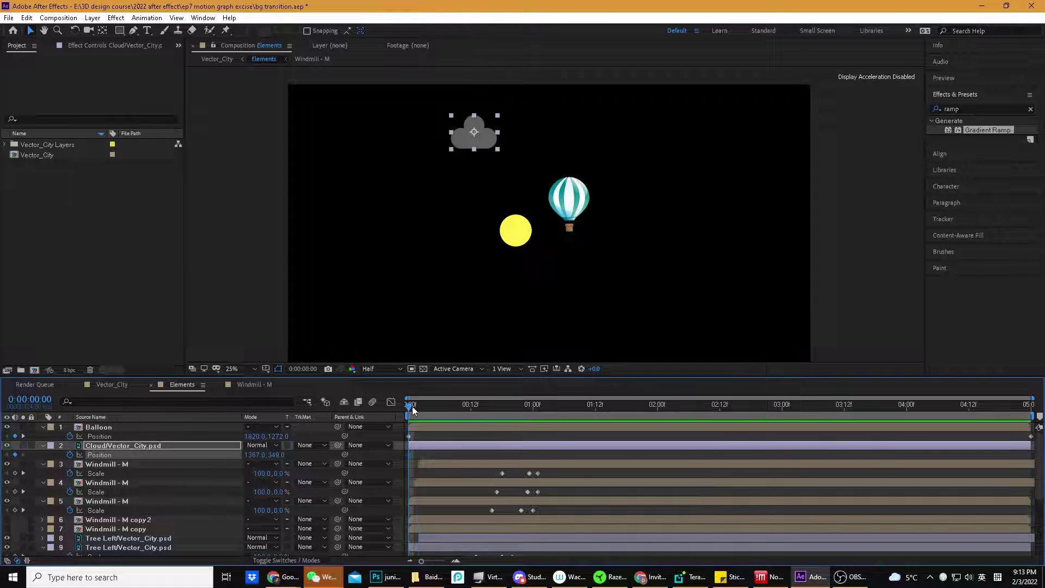
# At 0:00:04:23, move the cloud left to position 759, 349 for a second Position keyframe and preview its drift
pyautogui.press('space')
pyautogui.press('space')
pyautogui.click(429, 406)
pyautogui.moveTo(462, 406); pyautogui.dragTo(1026, 413)
pyautogui.moveTo(475, 137); pyautogui.dragTo(392, 137)
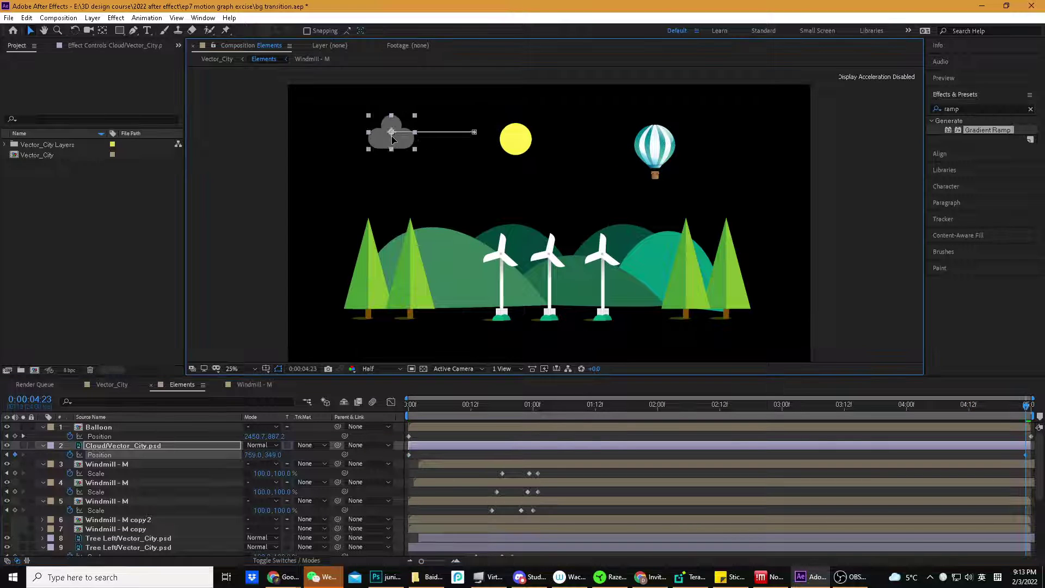
pyautogui.press('space')
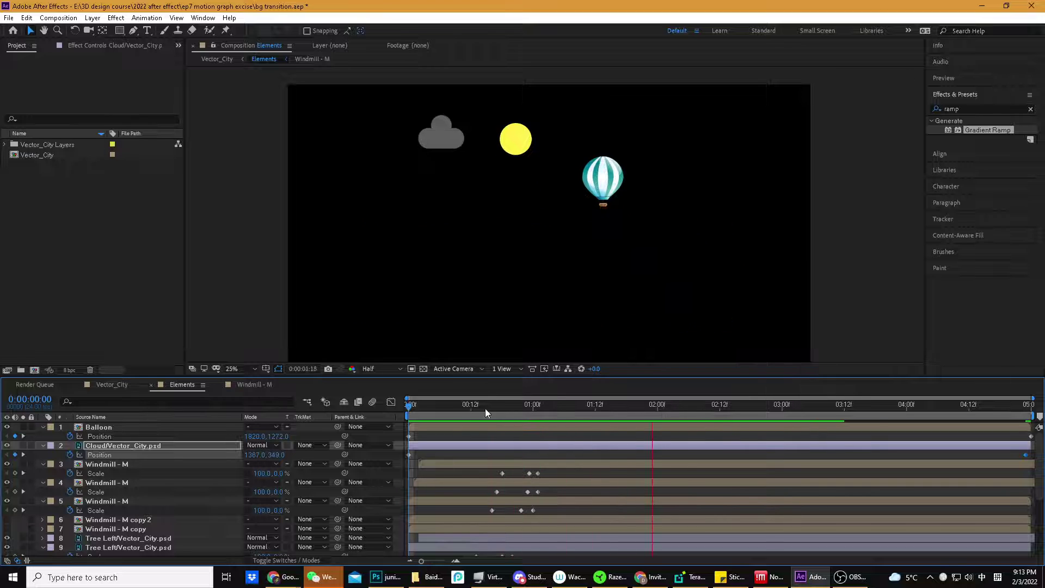
pyautogui.press('space')
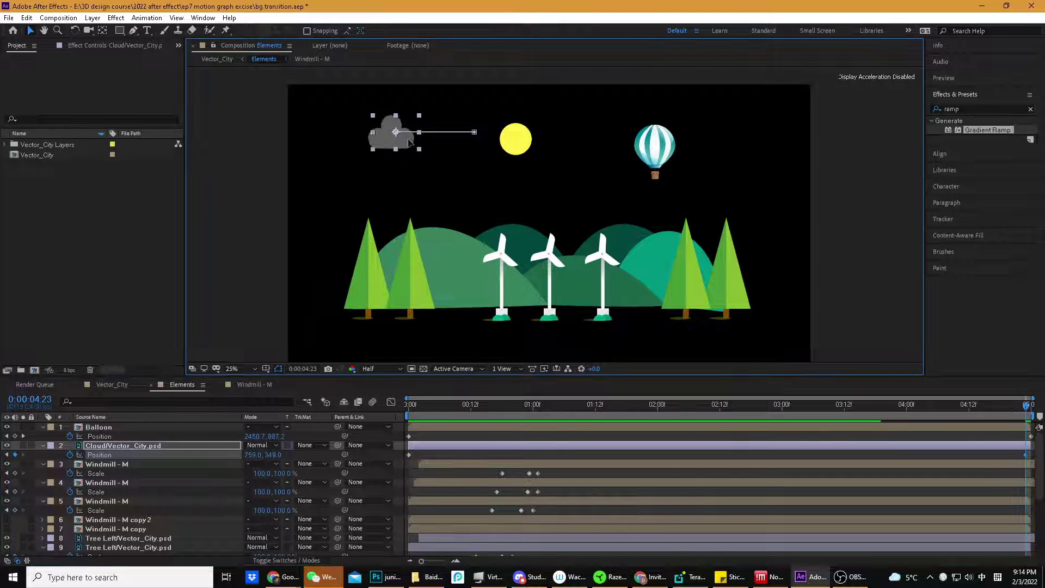
# Shorten the cloud's drift by moving its end position at 0:00:04:23 back toward the right, and preview it from the start
pyautogui.moveTo(395, 139); pyautogui.dragTo(430, 139)
pyautogui.moveTo(430, 404); pyautogui.dragTo(320, 404)
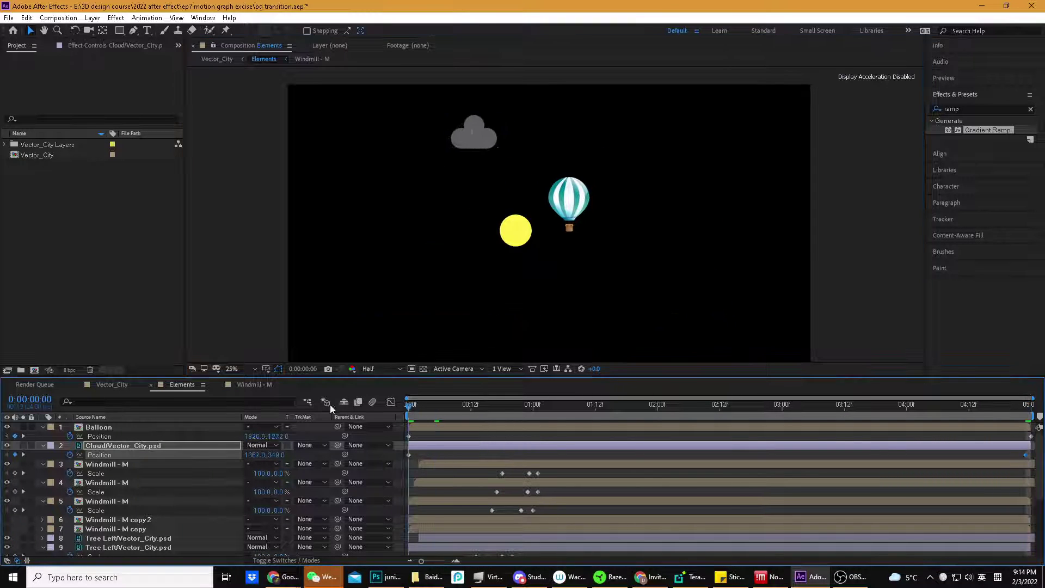
pyautogui.press('space')
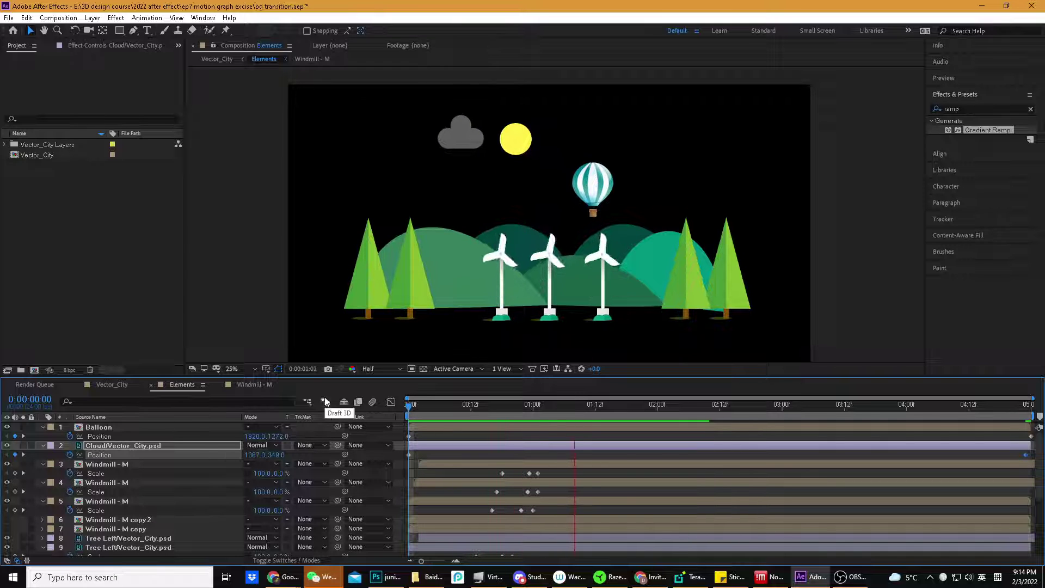
pyautogui.click(476, 406)
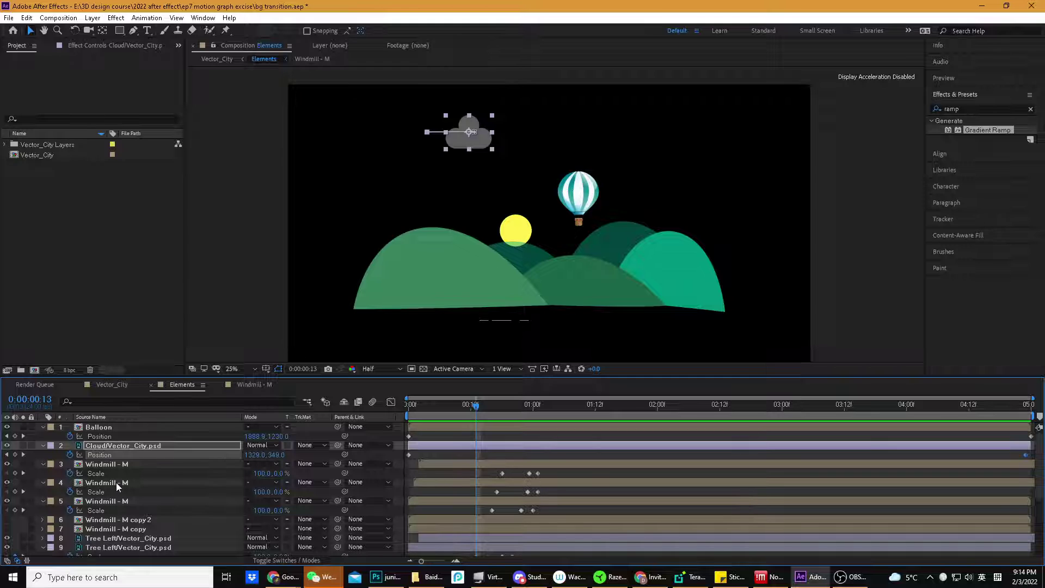
# Switch to the Vector_City composition and play it from the start to review the complete animation
pyautogui.scroll(-4, 117, 484)
pyautogui.press('Tab')
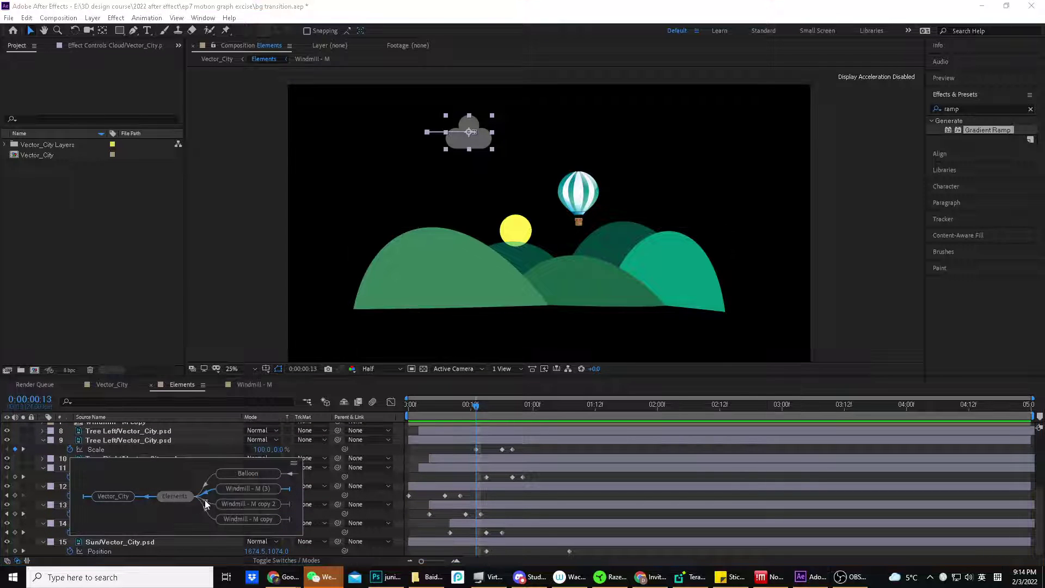
pyautogui.click(122, 495)
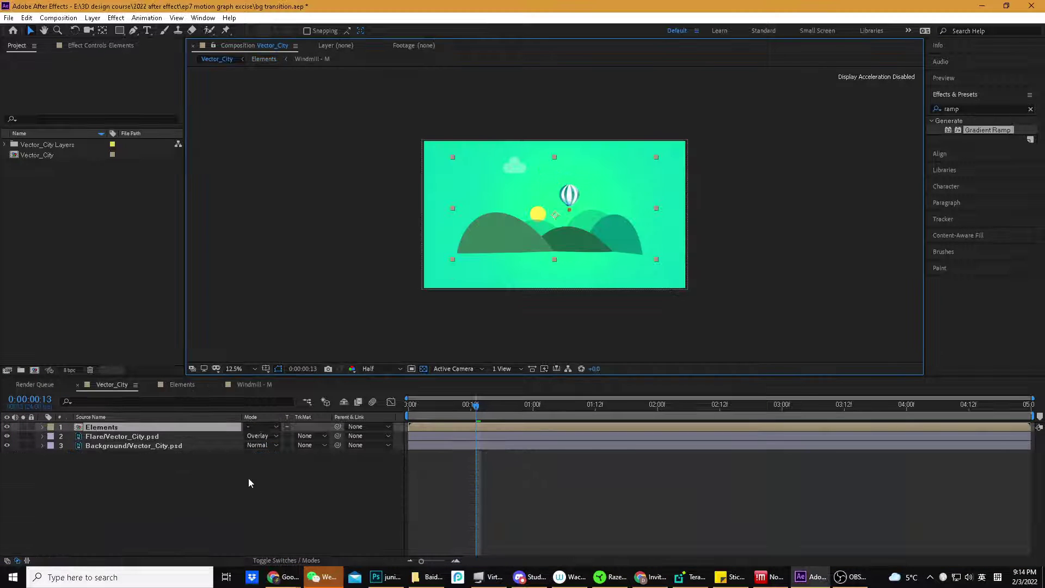
pyautogui.click(445, 410)
pyautogui.press('space')
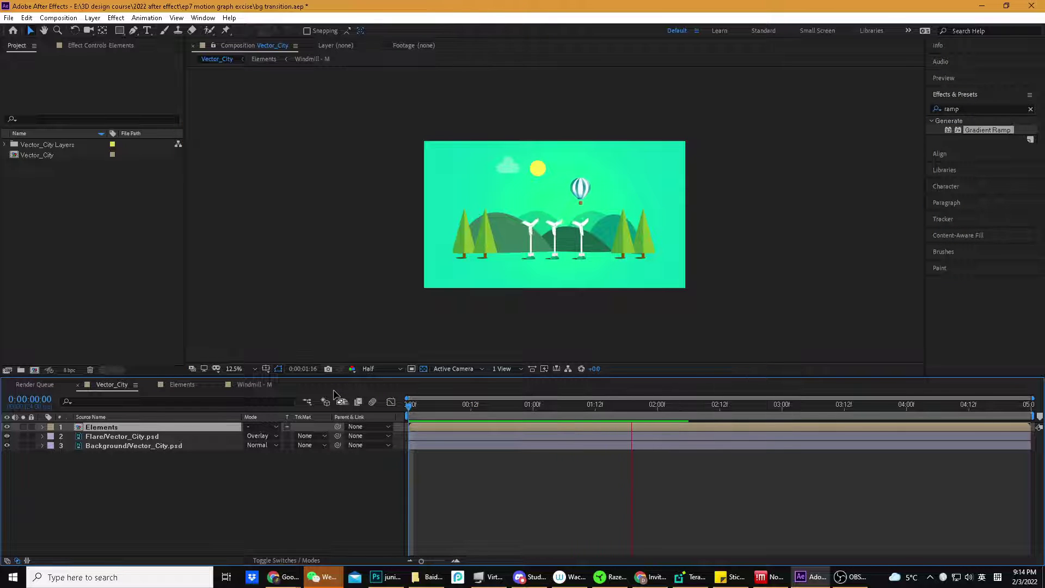
pyautogui.moveTo(415, 406); pyautogui.dragTo(385, 390)
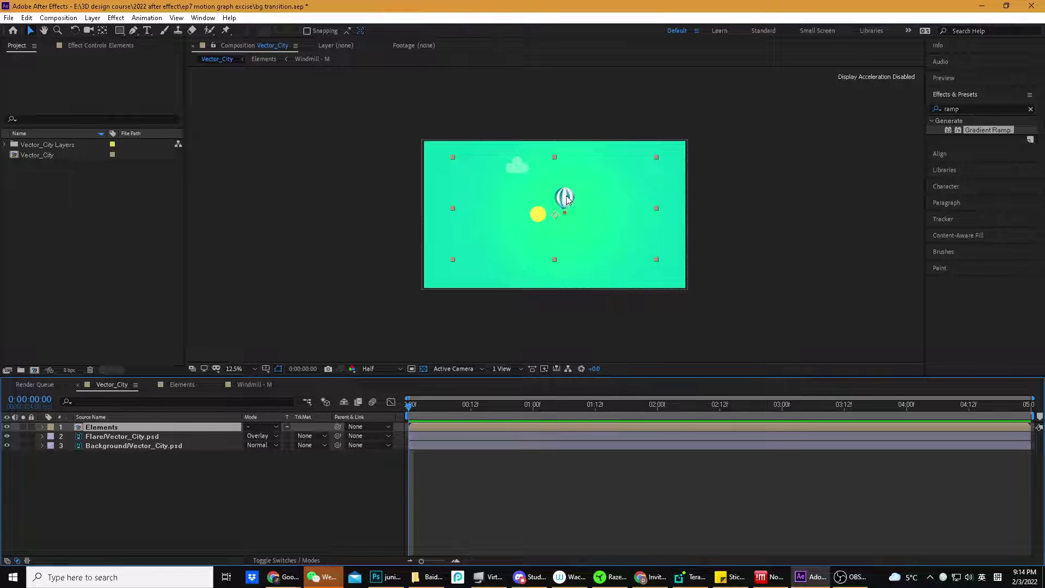
# Reopen the Elements composition and scrub to 0:00:01:02, just after the windmills finish growing
pyautogui.doubleClick(146, 427)
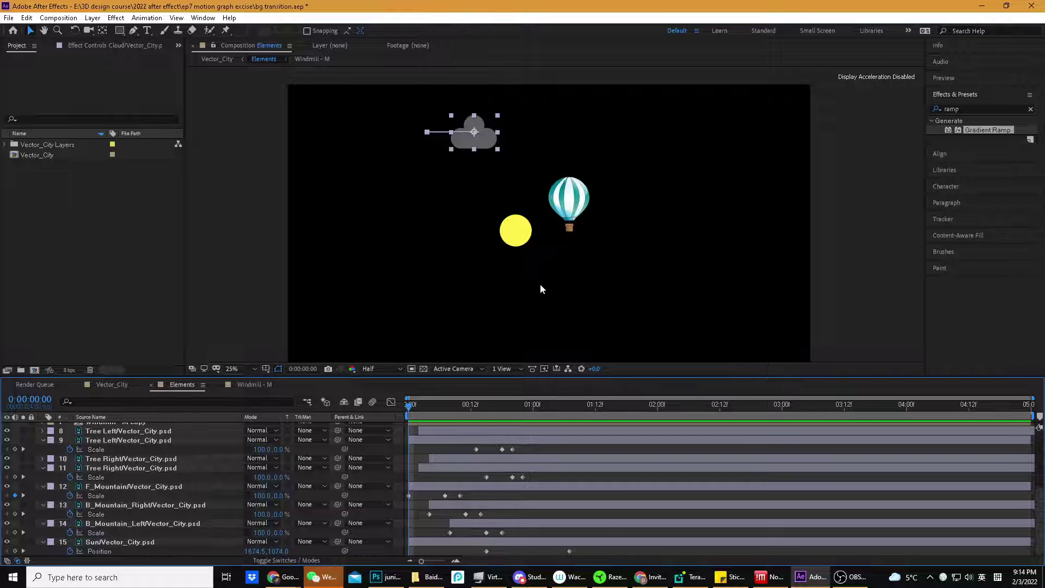
pyautogui.press('pagedown')
pyautogui.moveTo(425, 407); pyautogui.dragTo(517, 408)
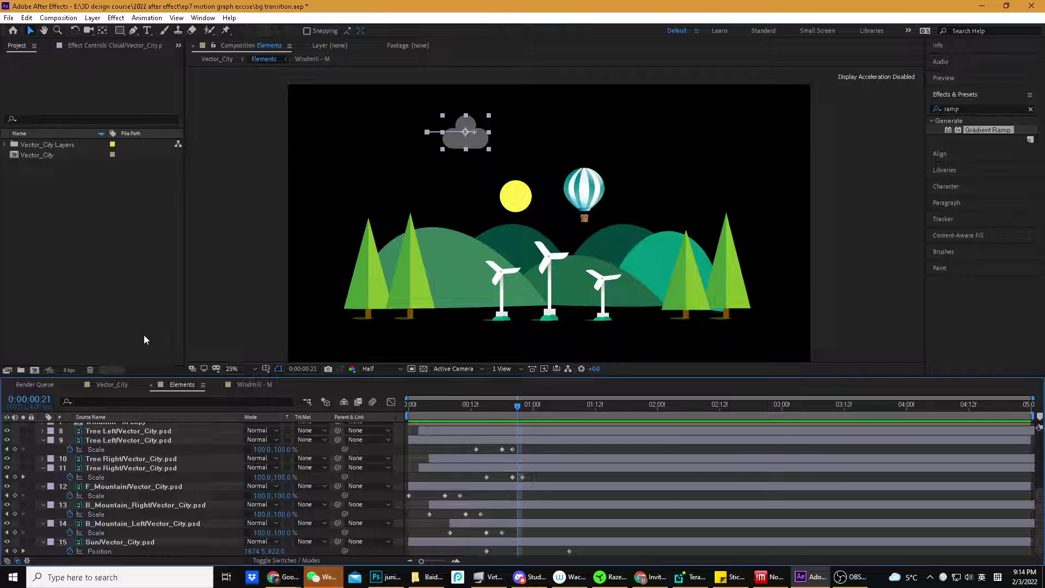
pyautogui.scroll(5, 140, 471)
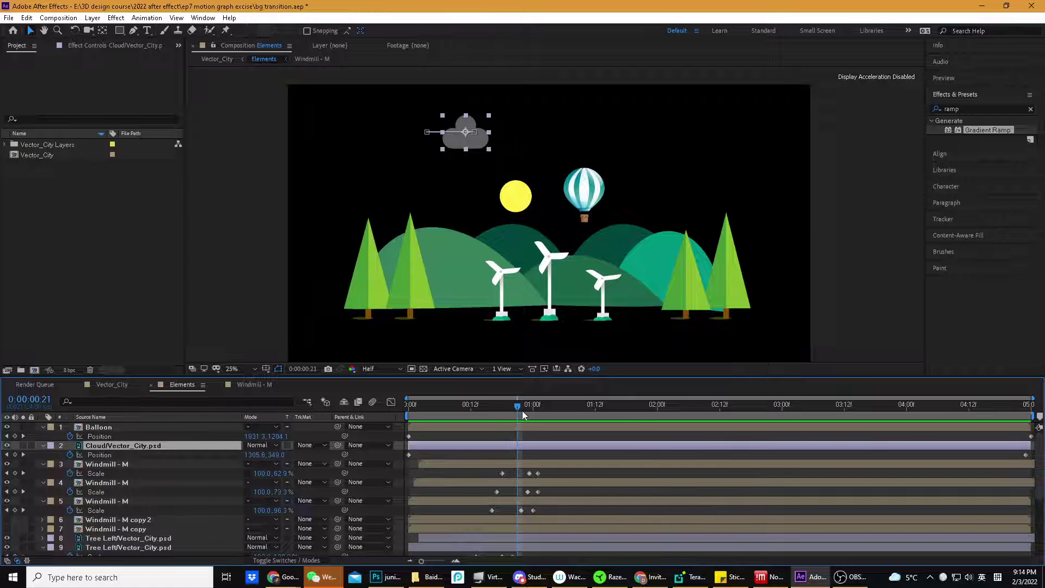
pyautogui.moveTo(522, 410); pyautogui.dragTo(541, 408)
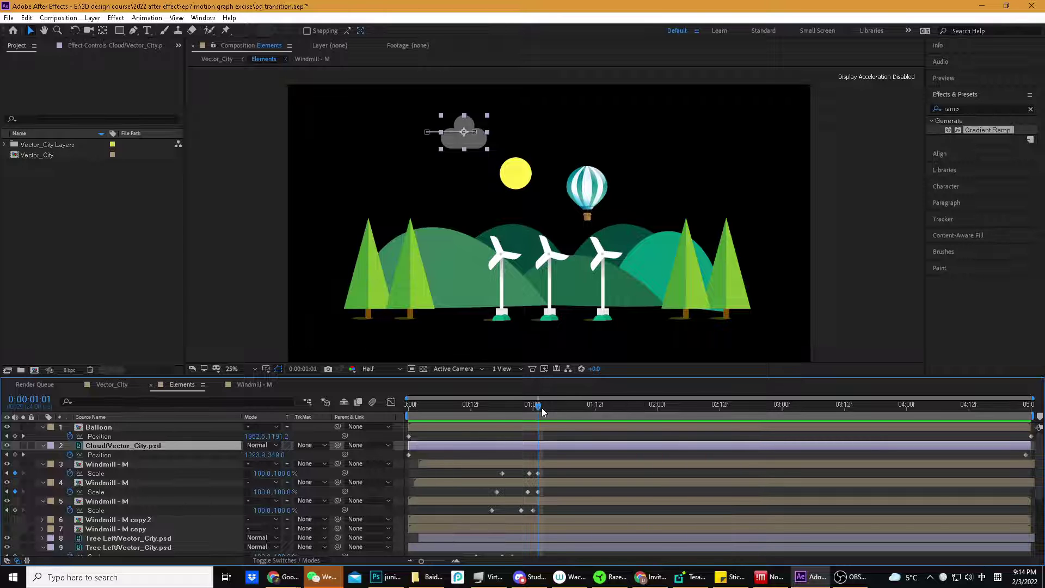
pyautogui.moveTo(537, 409)
pyautogui.mouseDown()
pyautogui.moveTo(443, 395)
pyautogui.moveTo(542, 394)
pyautogui.mouseUp()
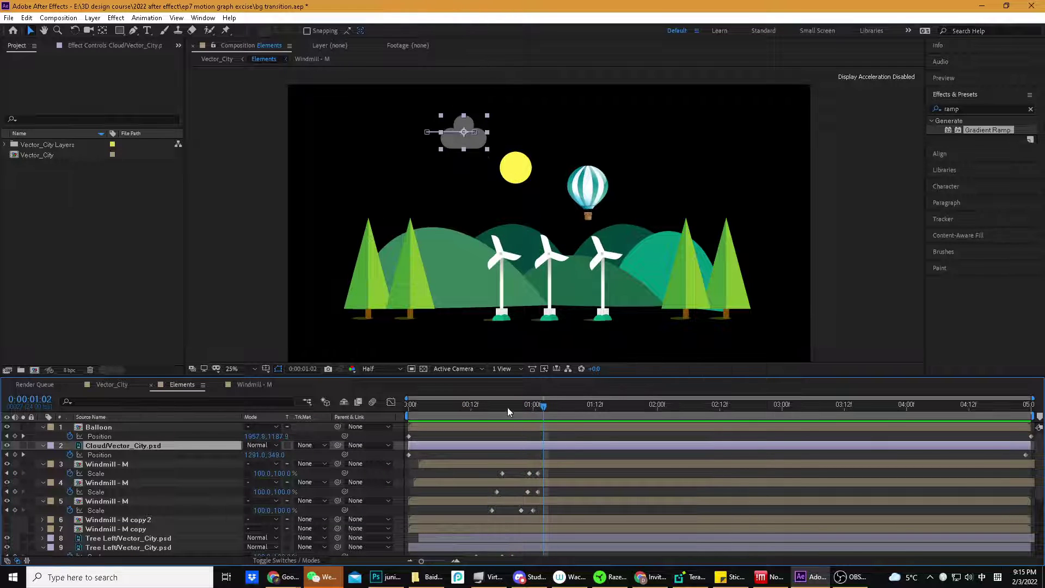
pyautogui.click(397, 435)
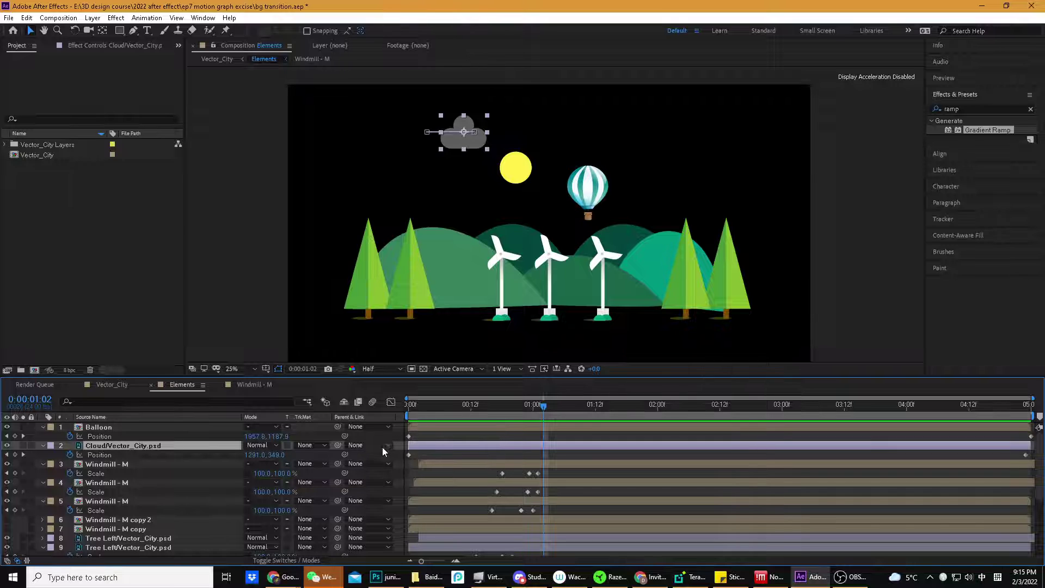
# Set the Cloud layer's first Opacity keyframe at 0:00:01:02 and advance the current time to 0:00:01:12
pyautogui.click(43, 445)
pyautogui.click(43, 445)
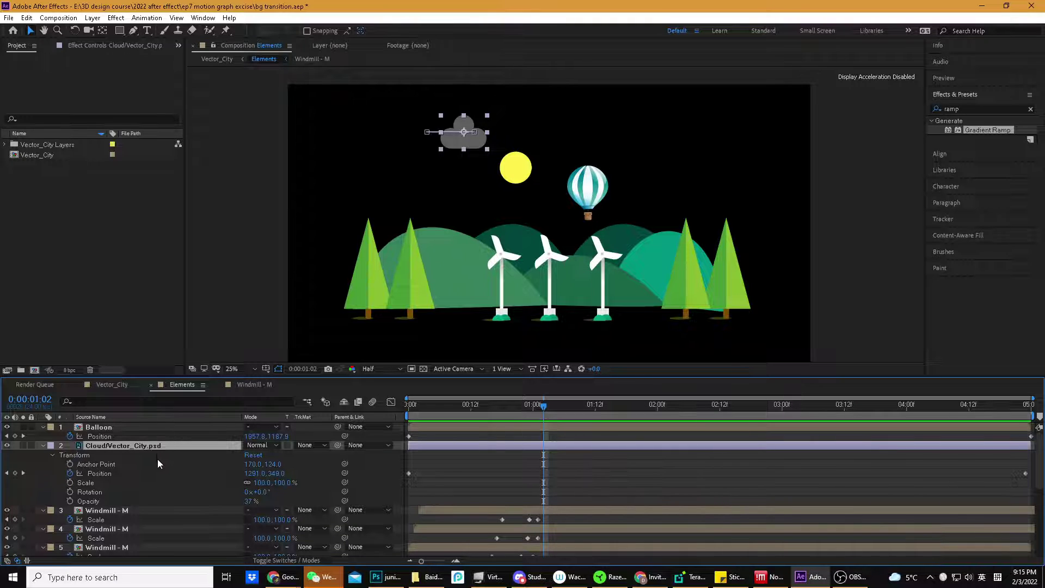
pyautogui.press('t')
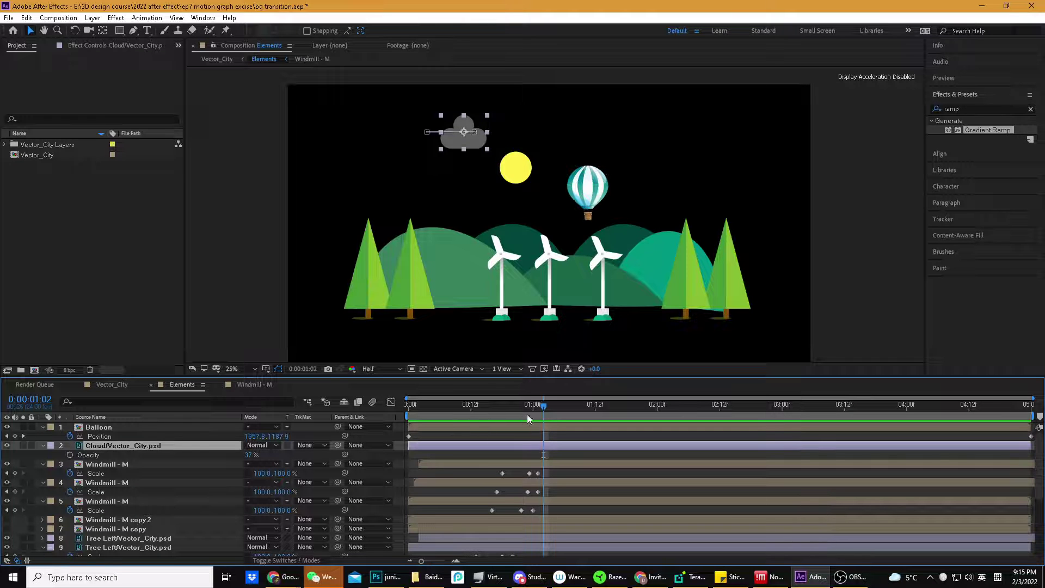
pyautogui.click(70, 455)
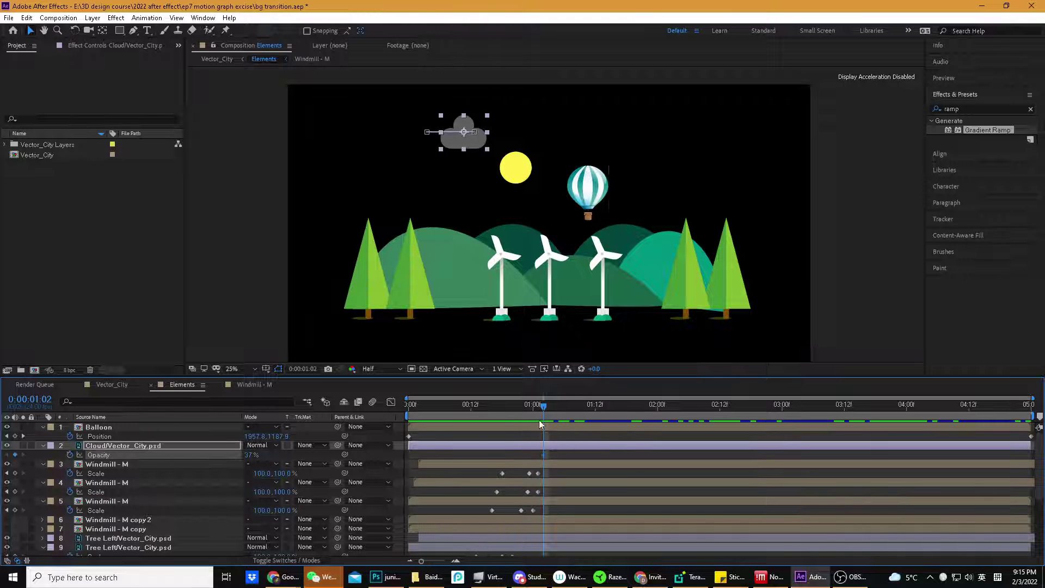
pyautogui.moveTo(544, 405); pyautogui.dragTo(595, 408)
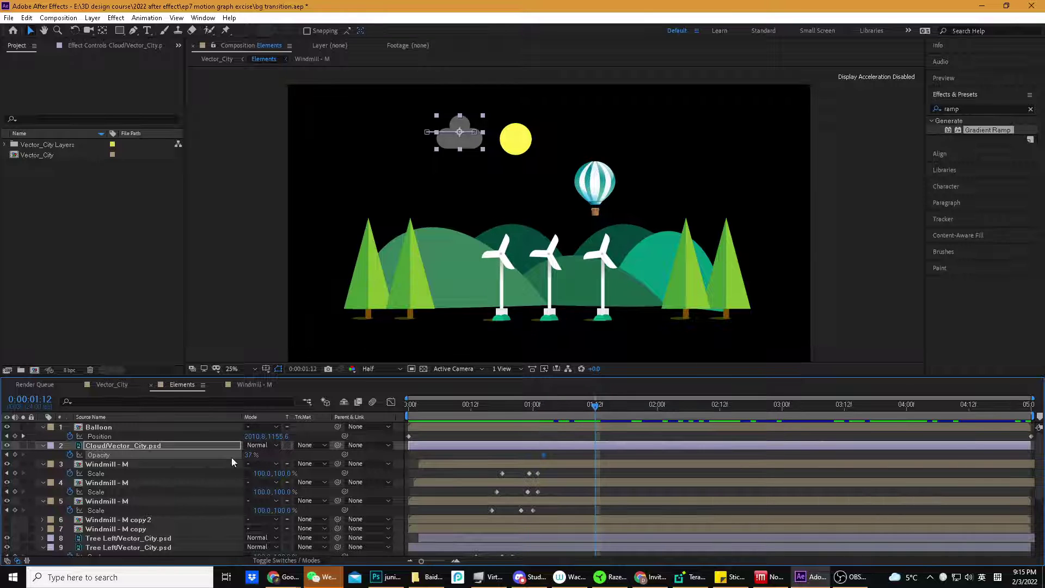
# Keyframe the Cloud layer's Opacity at 37% at 0:00:01:12 and 0% at 0:00:01:02, and preview the fade-in
pyautogui.click(15, 455)
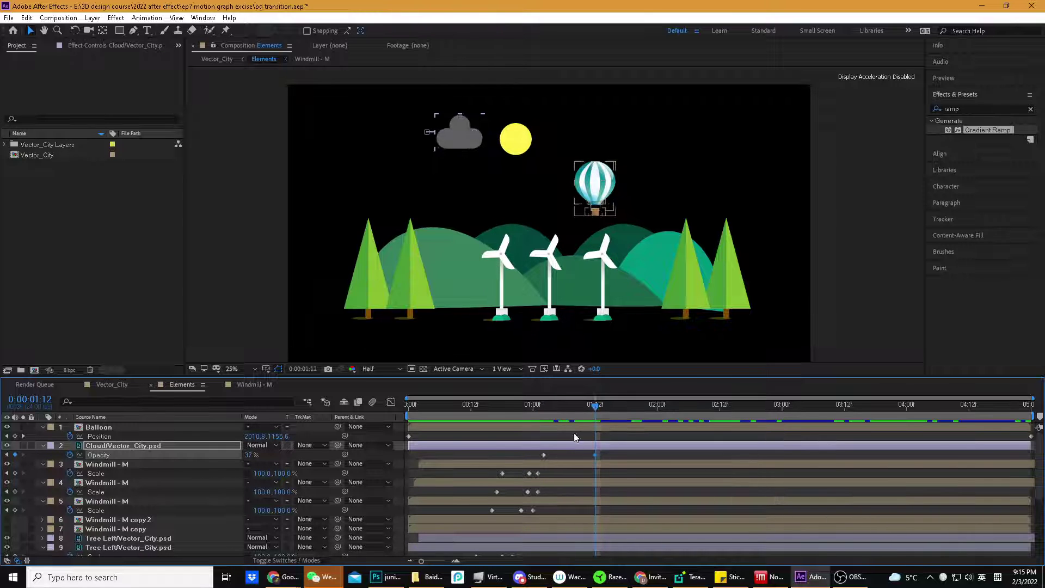
pyautogui.moveTo(597, 410); pyautogui.dragTo(543, 406)
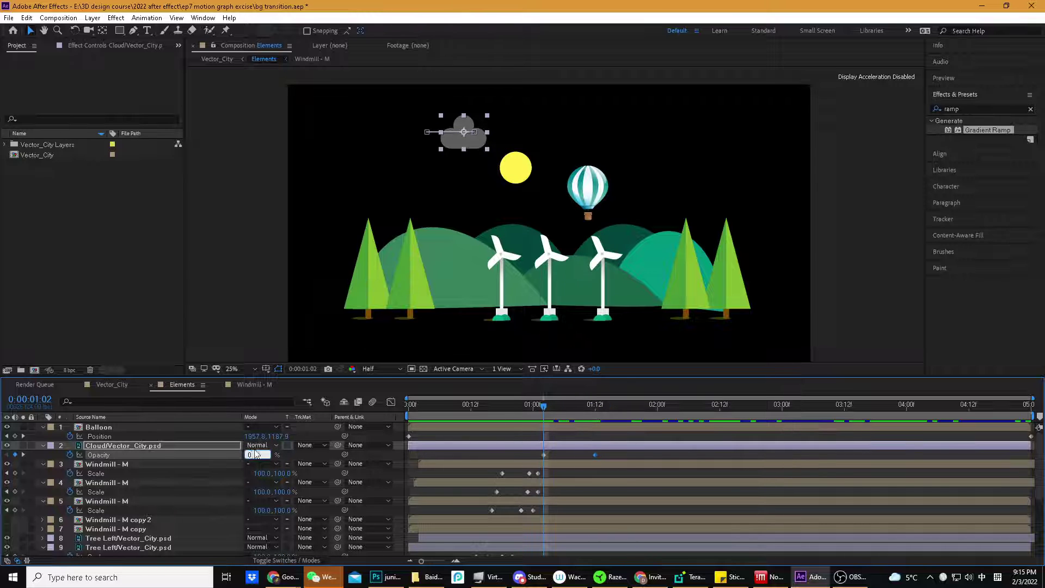
pyautogui.press('Return')
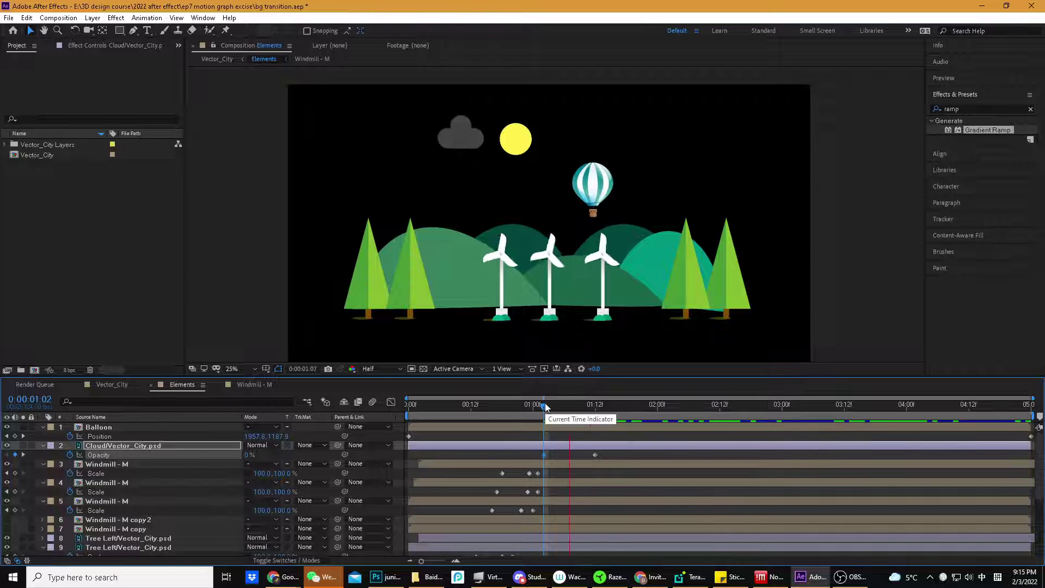
pyautogui.moveTo(544, 406); pyautogui.dragTo(523, 406)
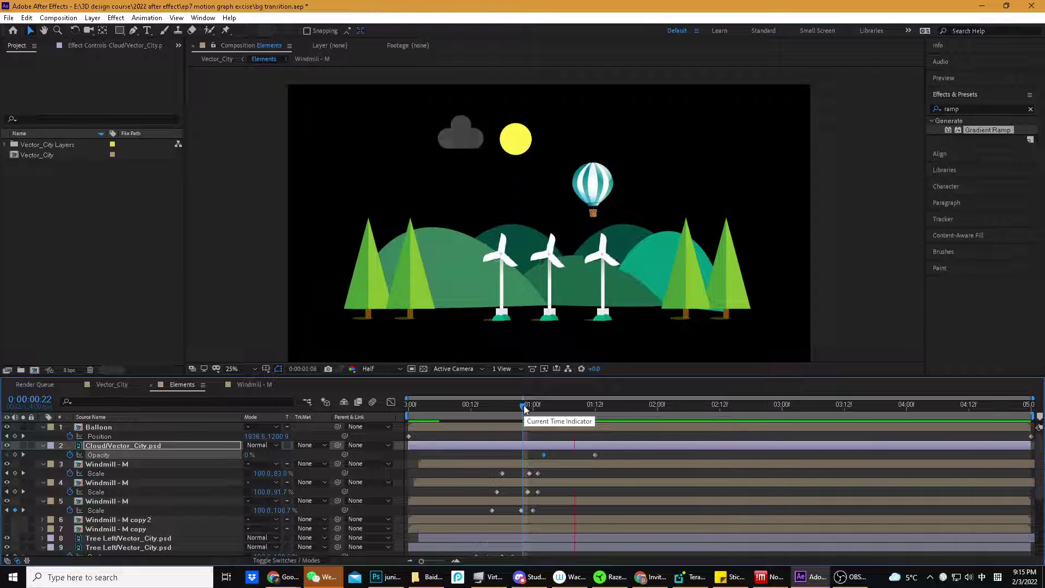
pyautogui.press('space')
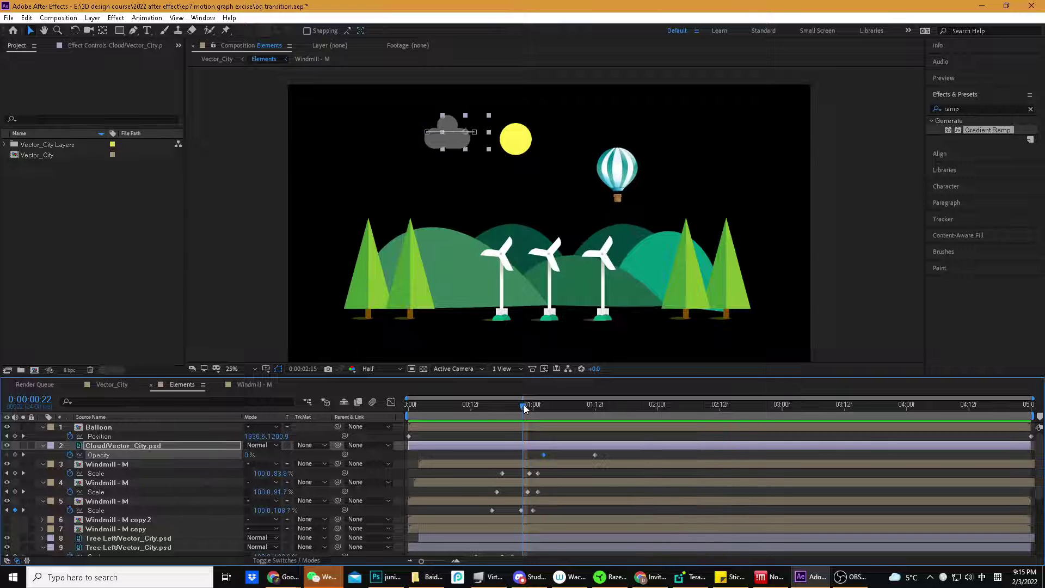
pyautogui.press('space')
# Add a 100% Opacity keyframe to the Sun layer and place it at 0:00:01:02
pyautogui.moveTo(528, 409); pyautogui.dragTo(491, 405)
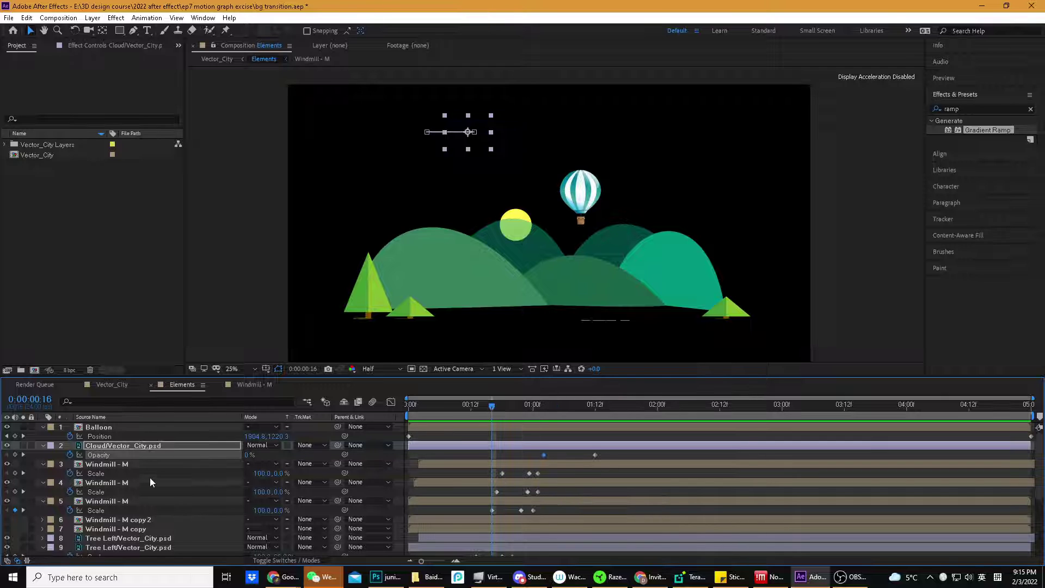
pyautogui.scroll(-5, 142, 481)
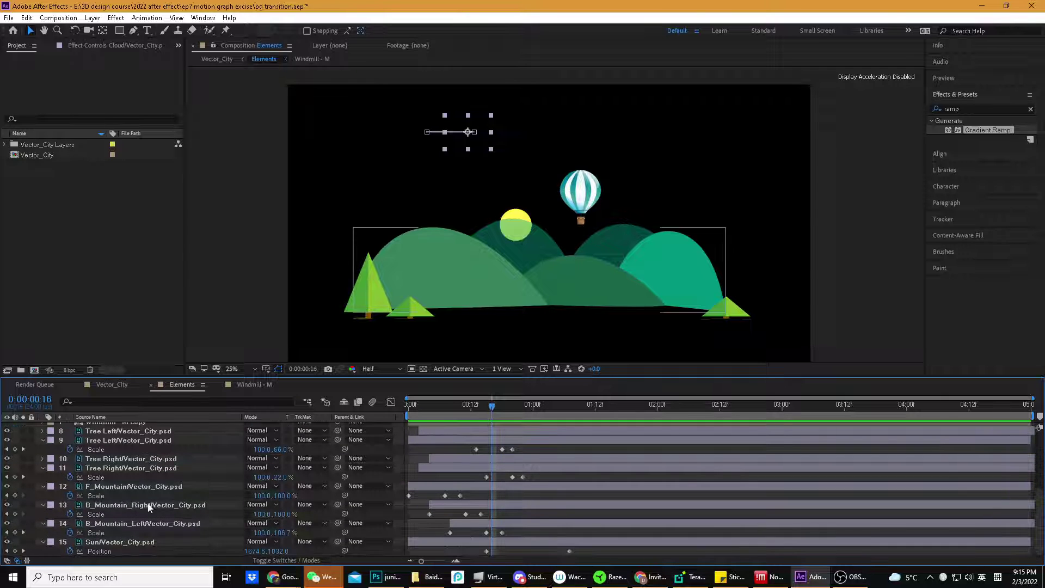
pyautogui.click(142, 541)
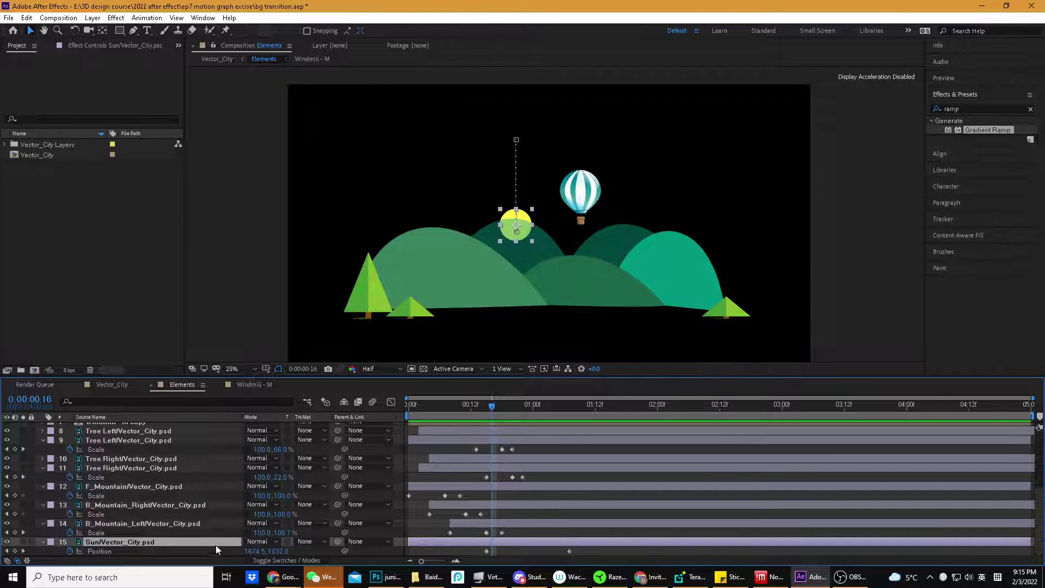
pyautogui.press('t')
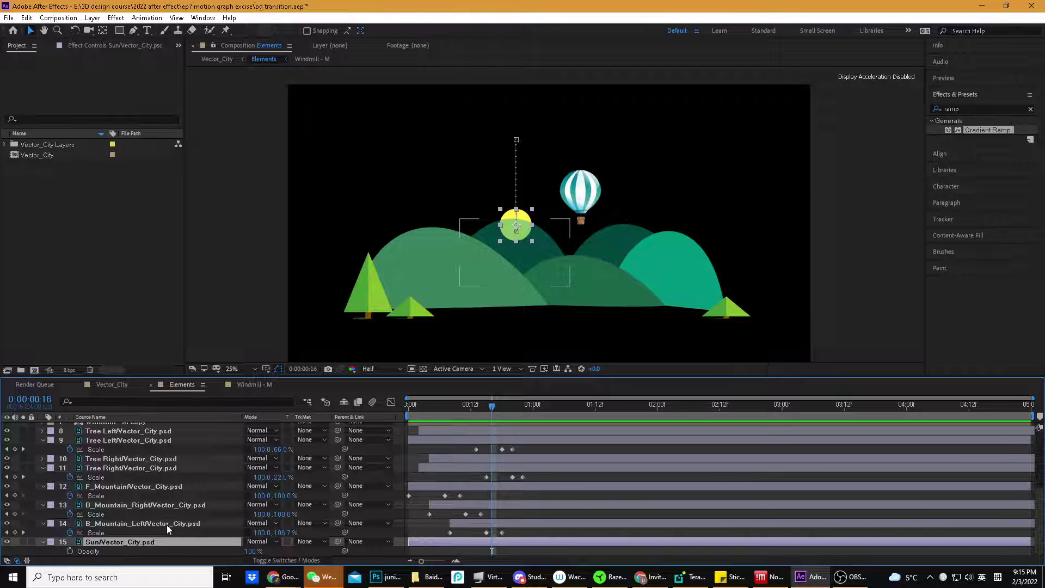
pyautogui.click(70, 550)
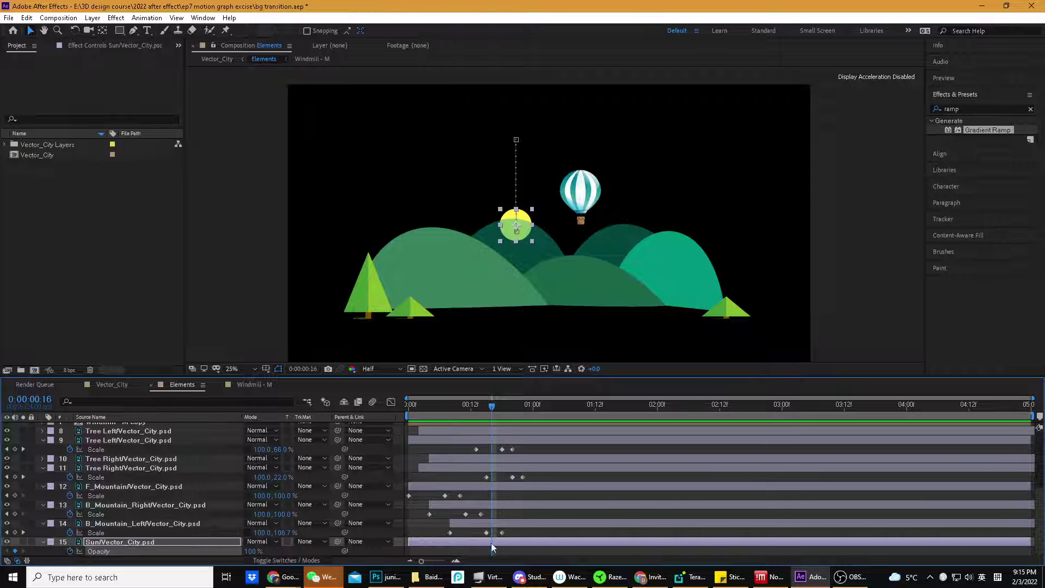
pyautogui.moveTo(492, 551); pyautogui.dragTo(534, 551)
# Set the Sun layer's Opacity to 0% at 0:00:00:16 and preview the fade-in from the start of the composition
pyautogui.click(251, 552)
pyautogui.write('0')
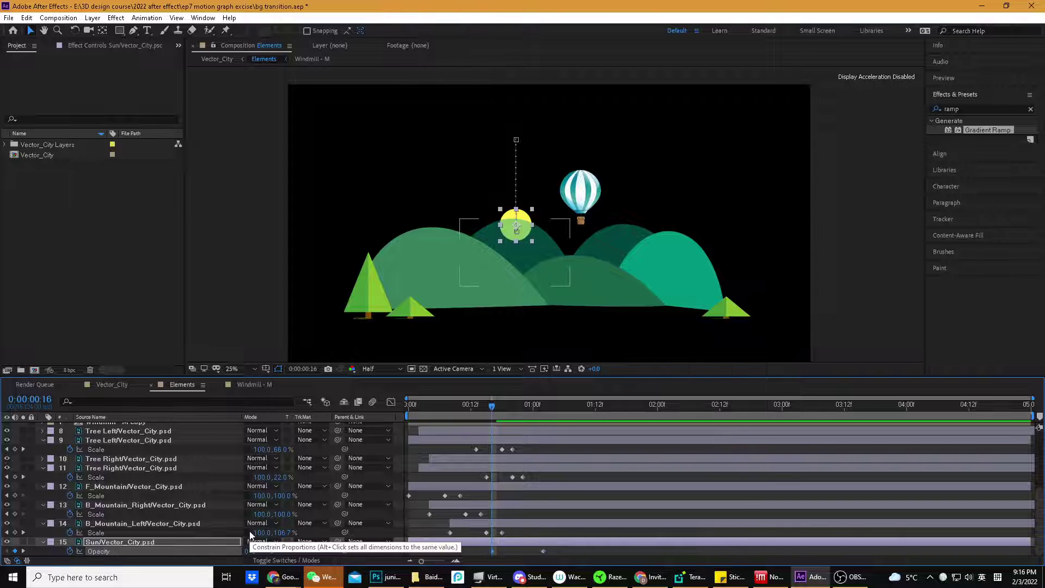
pyautogui.press('Return')
pyautogui.press('space')
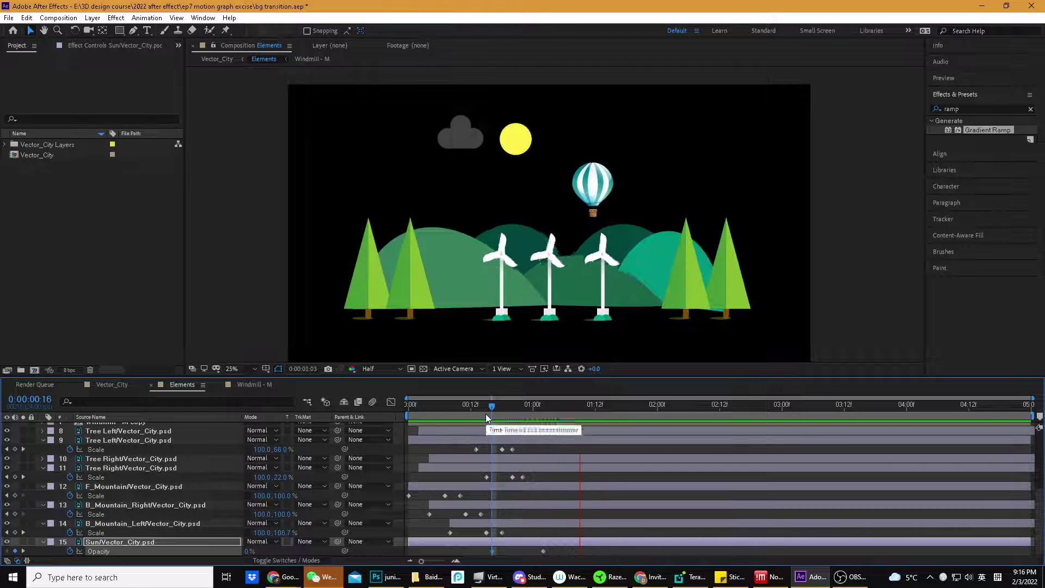
pyautogui.moveTo(492, 406); pyautogui.dragTo(353, 391)
pyautogui.press('space')
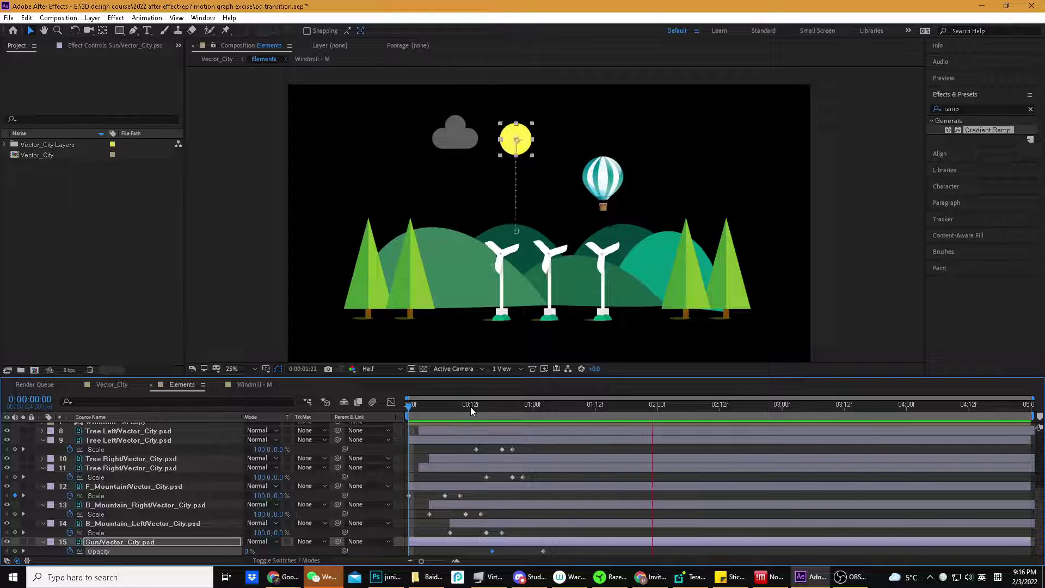
pyautogui.moveTo(470, 407)
pyautogui.mouseDown()
pyautogui.moveTo(489, 407)
pyautogui.moveTo(478, 411)
pyautogui.mouseUp()
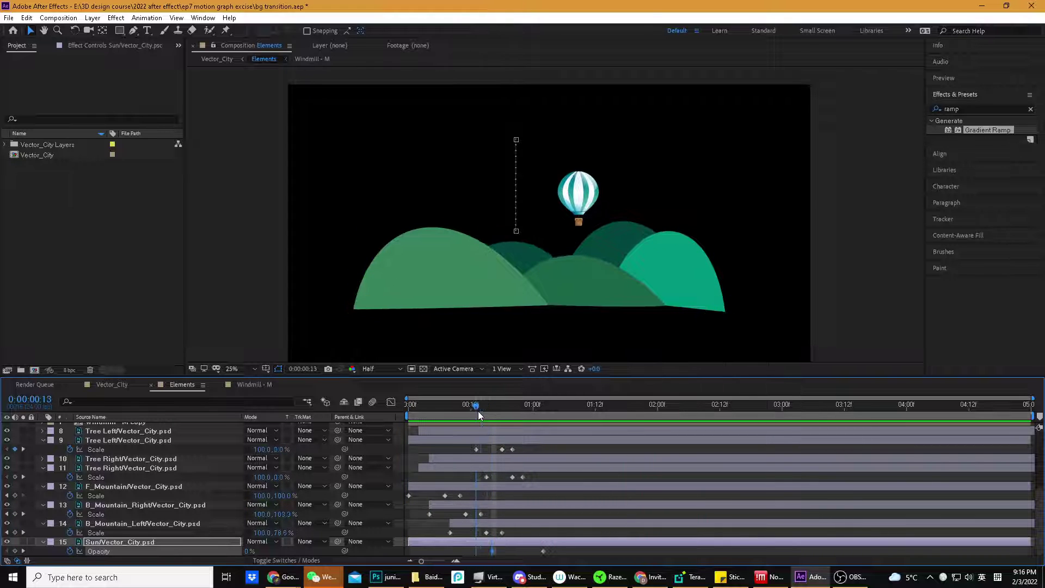
pyautogui.press('space')
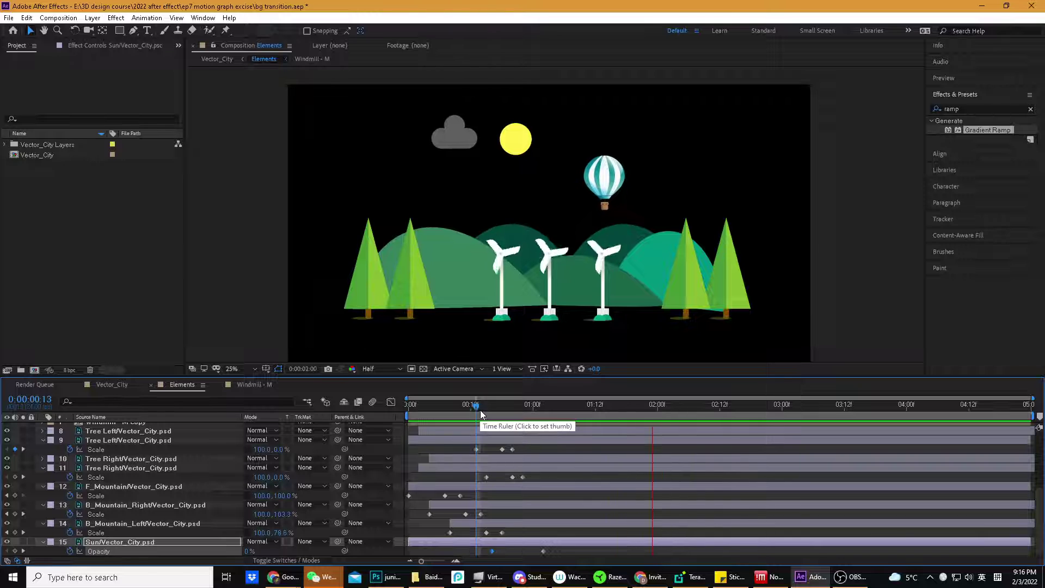
# At 0:00:00:18, clear the Balloon layer's Position keyframes and move its anchor point onto the balloon's centre with the Pan Behind tool
pyautogui.click(502, 406)
pyautogui.scroll(5, 506, 448)
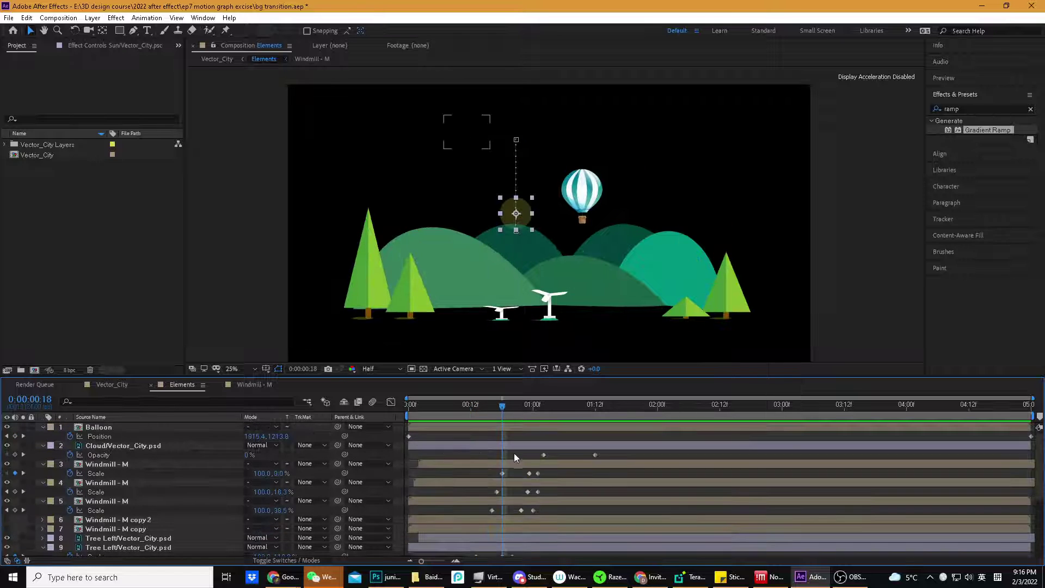
pyautogui.click(150, 427)
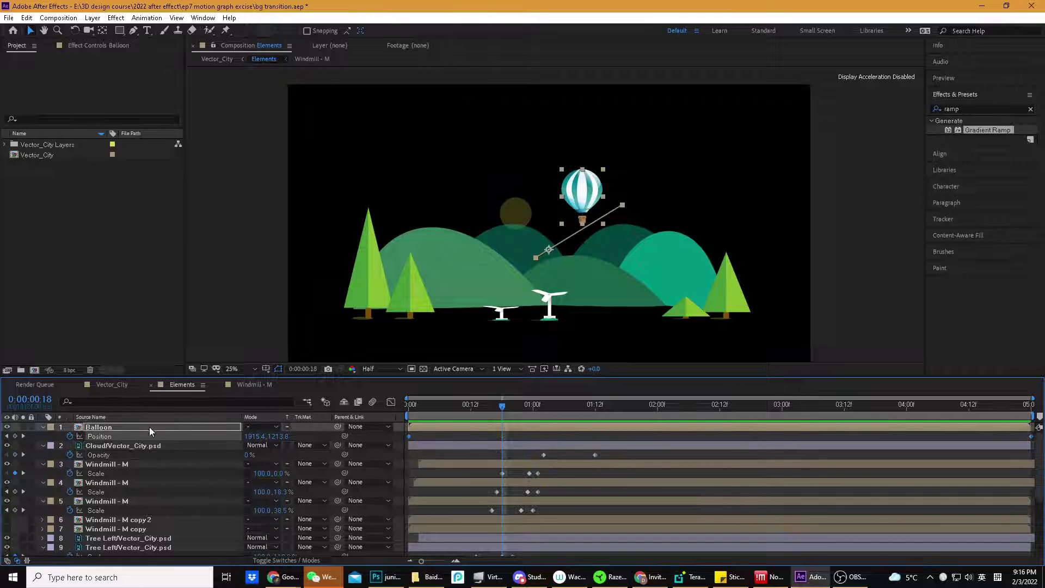
pyautogui.click(113, 426)
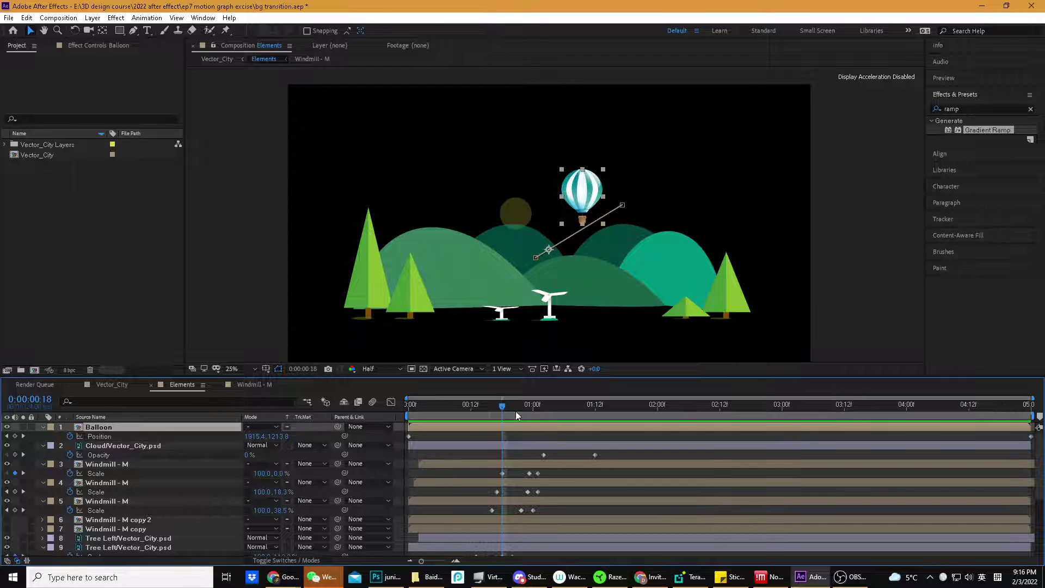
pyautogui.press('space')
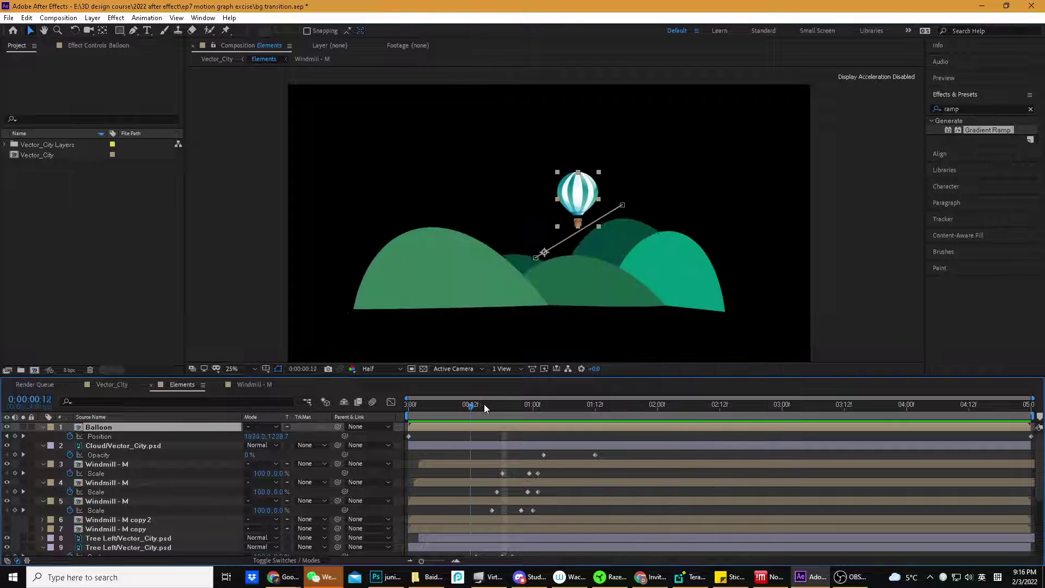
pyautogui.click(502, 406)
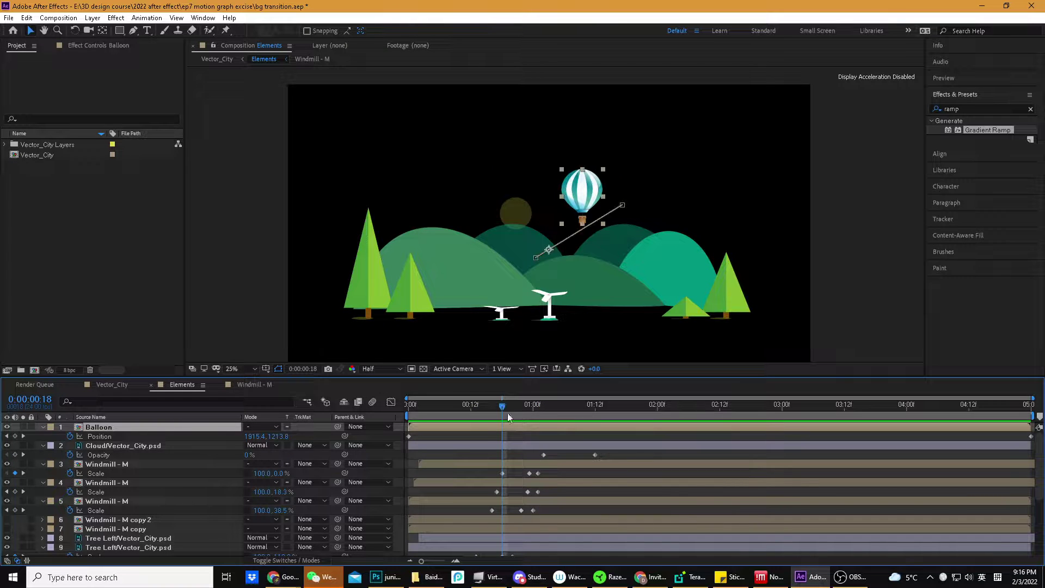
pyautogui.click(102, 31)
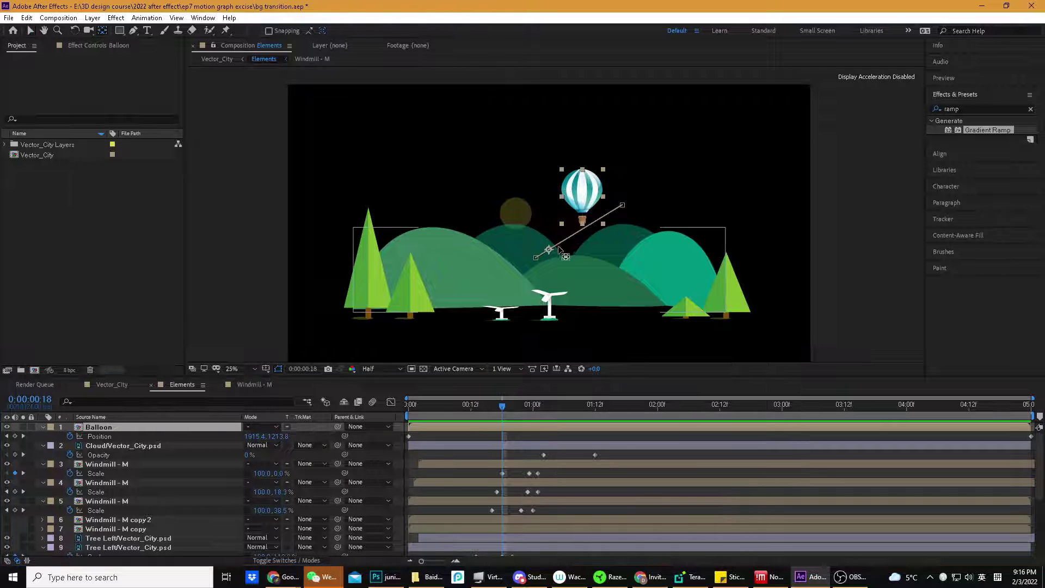
pyautogui.moveTo(549, 250); pyautogui.dragTo(585, 202)
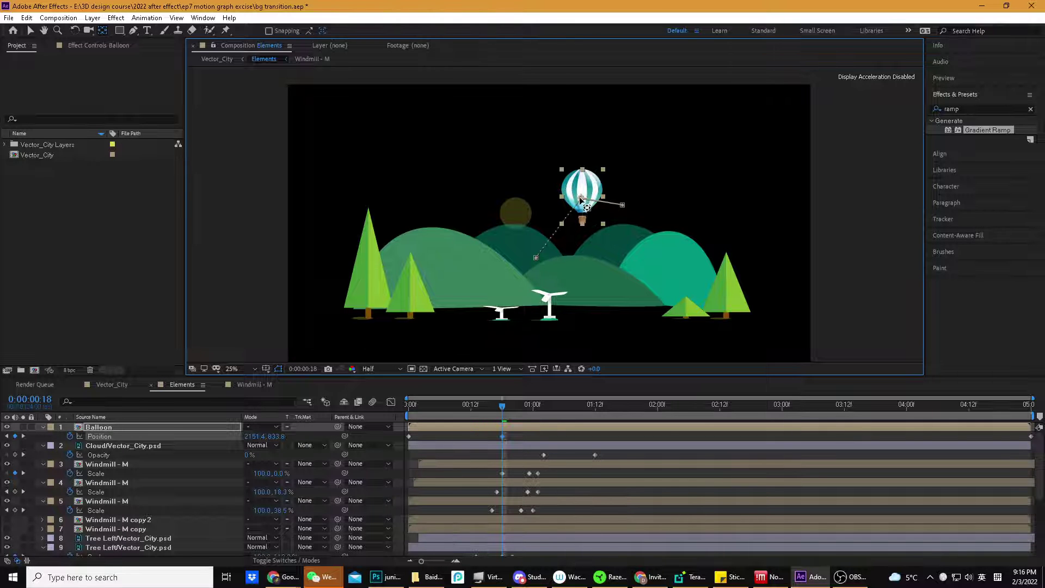
pyautogui.moveTo(584, 201); pyautogui.dragTo(564, 215)
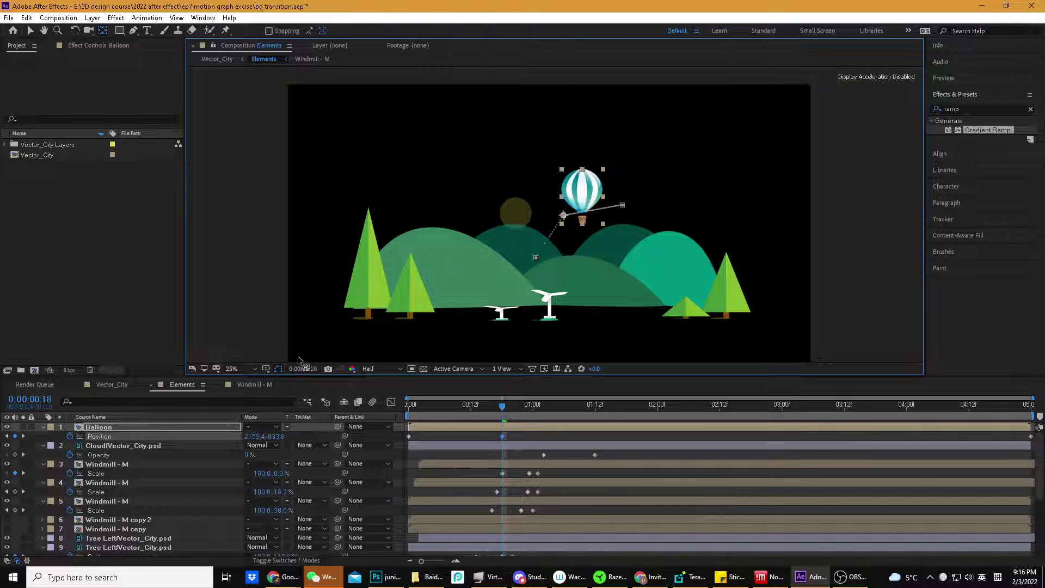
pyautogui.click(69, 436)
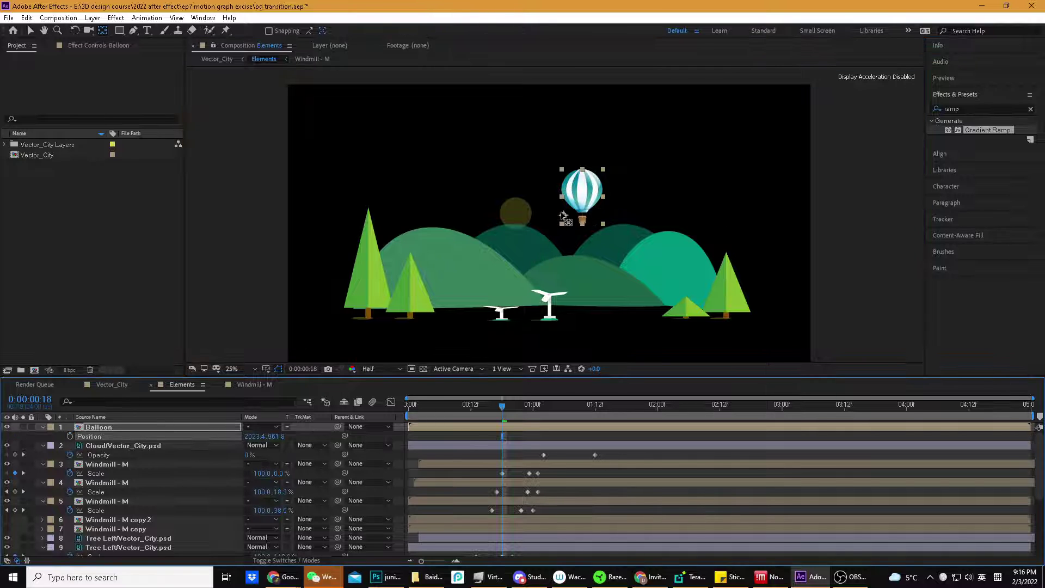
pyautogui.moveTo(564, 216); pyautogui.dragTo(584, 210)
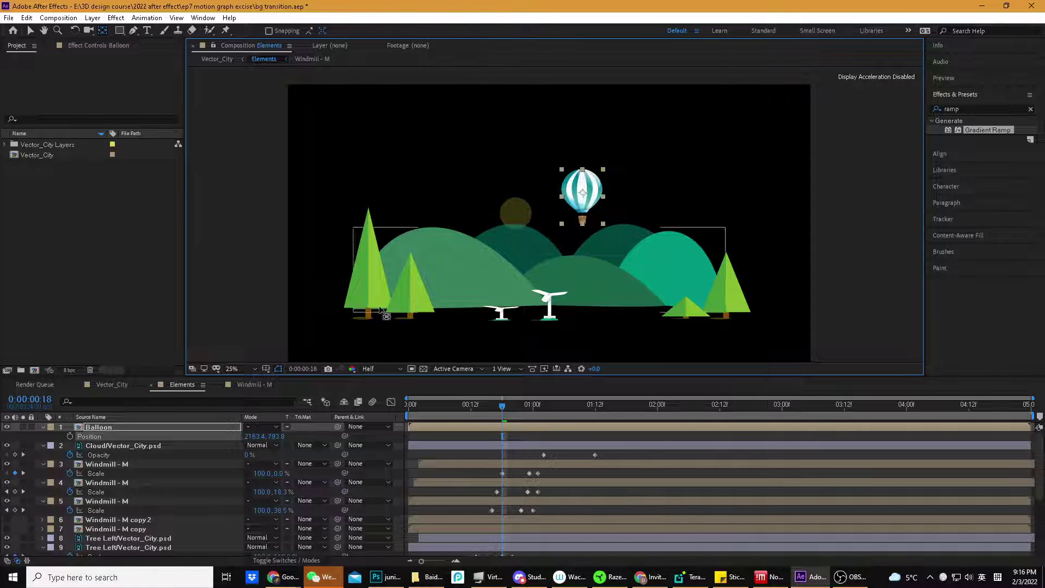
# Keyframe the Balloon layer's Scale from 0% at 0:00:00:20 to 100% at 0:00:01:01
pyautogui.click(101, 429)
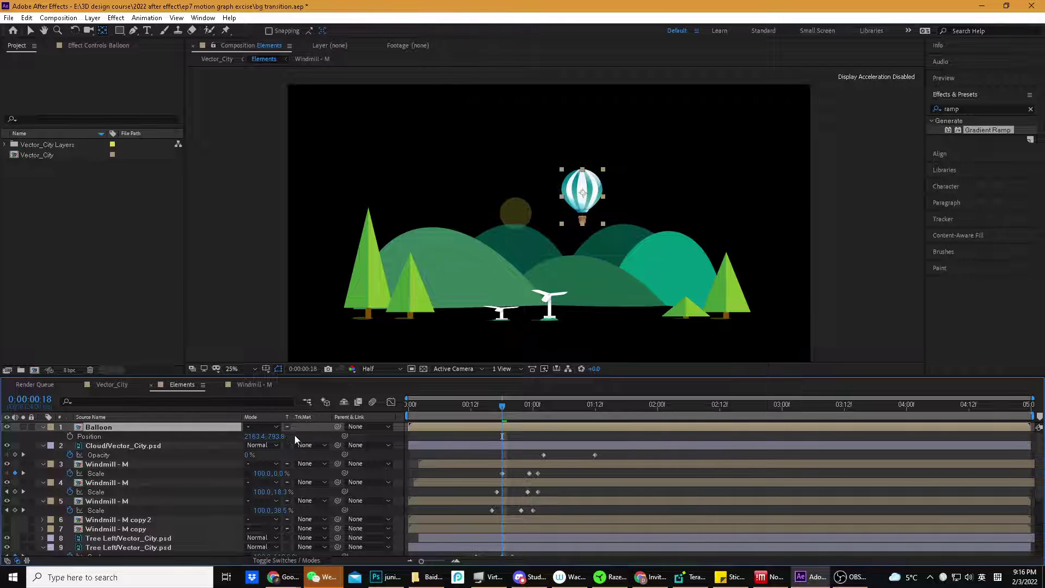
pyautogui.moveTo(504, 416); pyautogui.dragTo(513, 416)
pyautogui.press('s')
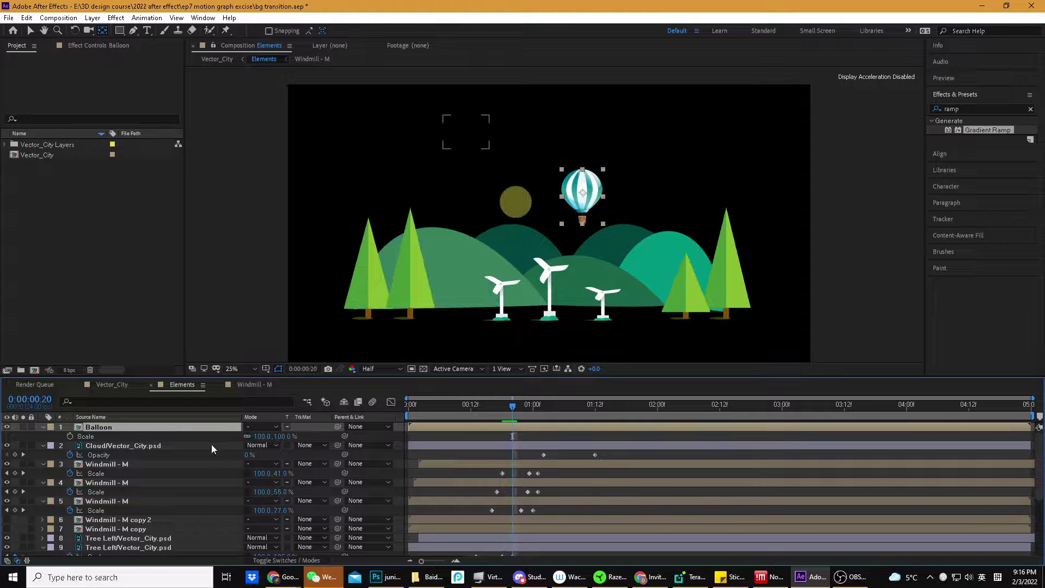
pyautogui.click(70, 435)
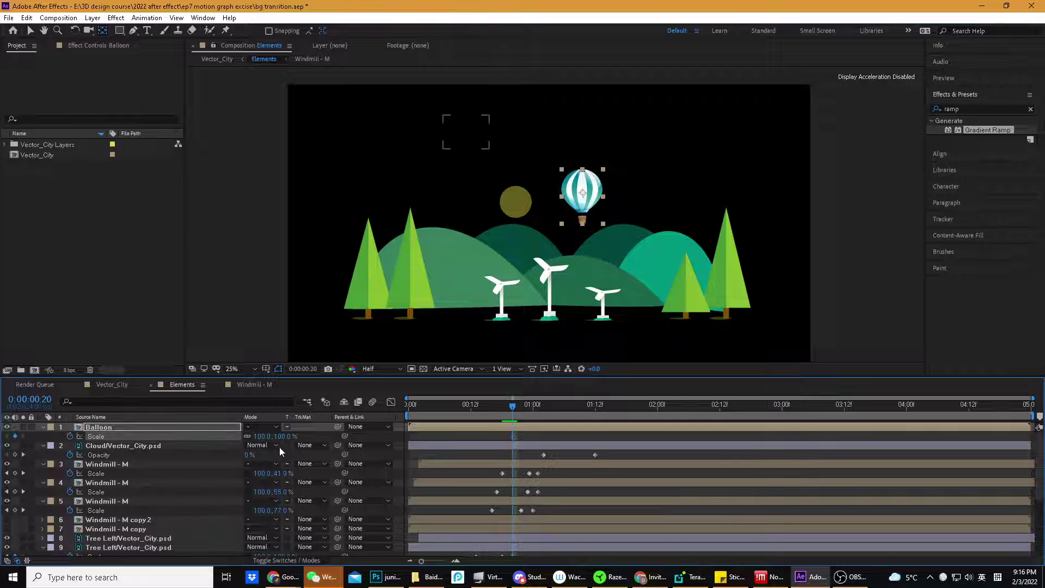
pyautogui.moveTo(518, 407)
pyautogui.mouseDown()
pyautogui.moveTo(547, 410)
pyautogui.moveTo(538, 411)
pyautogui.mouseUp()
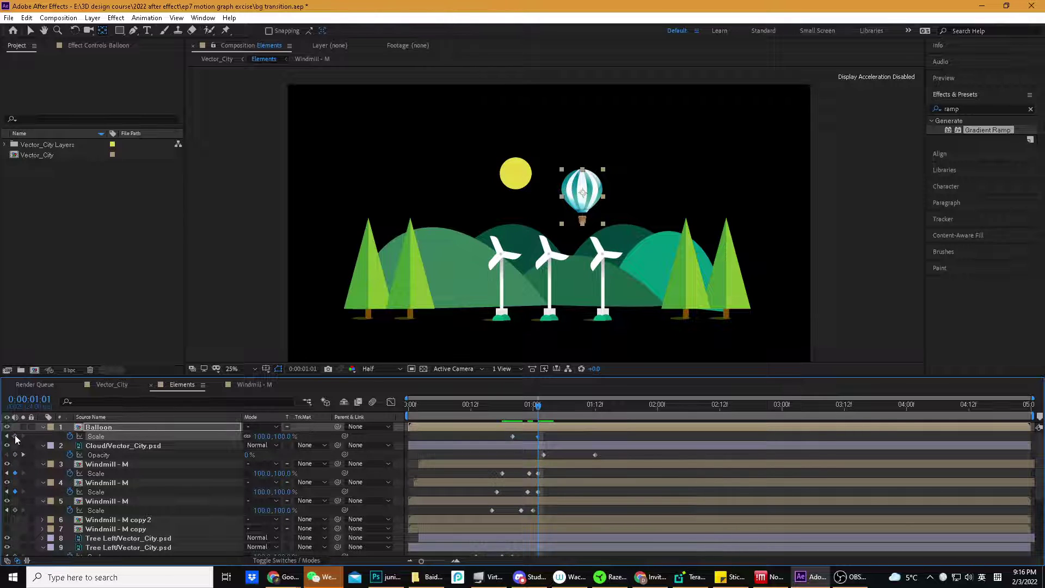
pyautogui.moveTo(532, 407); pyautogui.dragTo(515, 408)
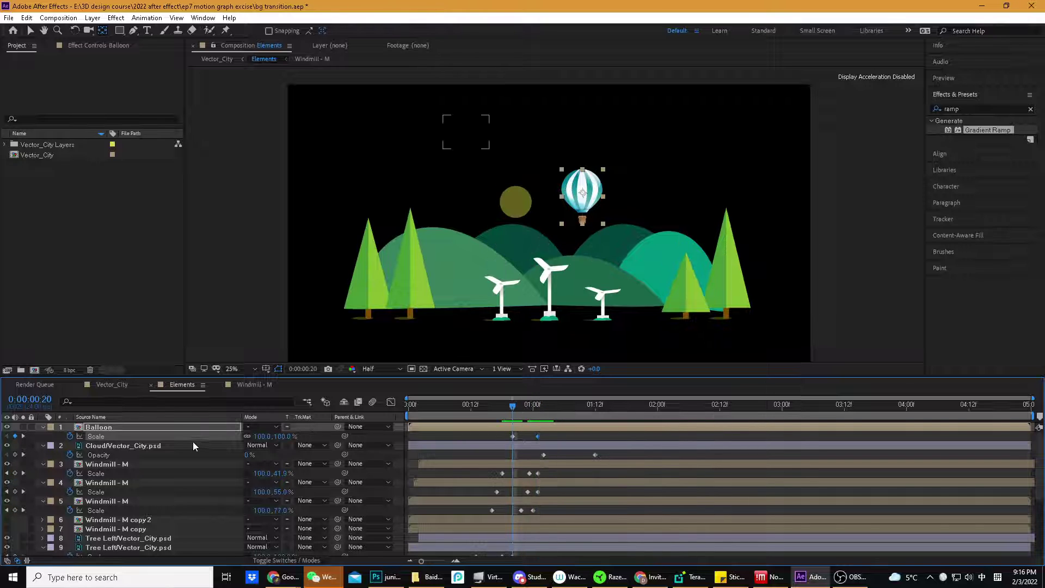
pyautogui.write('0')
pyautogui.press('Return')
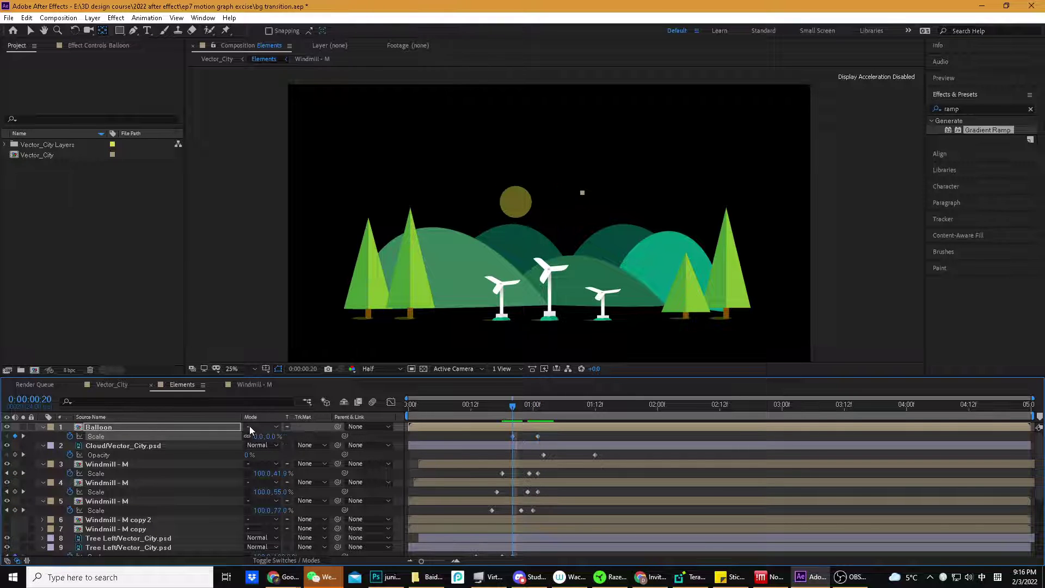
# Preview the balloon's growth and shift its 100% Scale keyframe earlier, to 0:00:01:00
pyautogui.press('space')
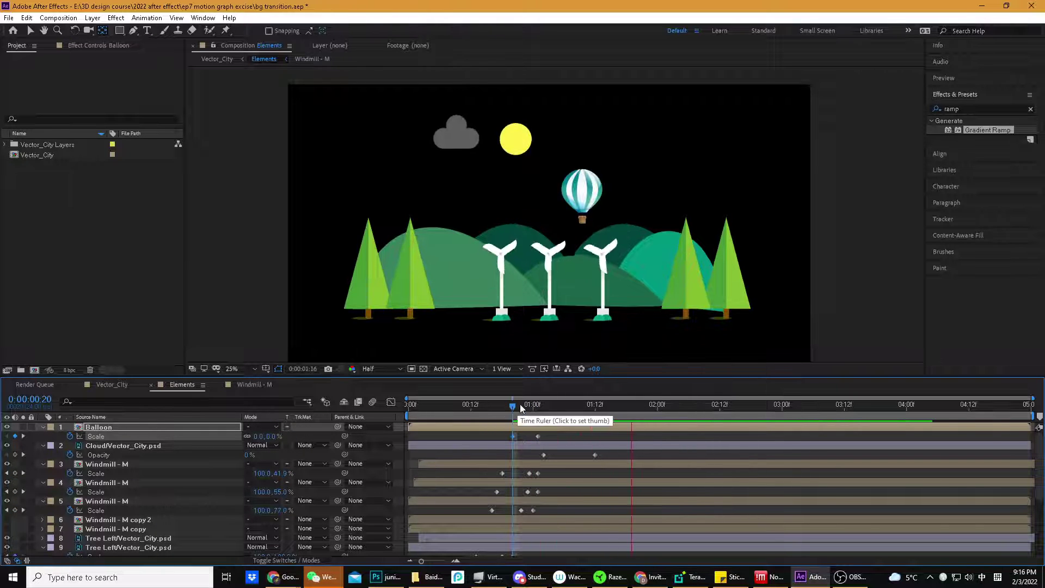
pyautogui.press('space')
pyautogui.click(533, 405)
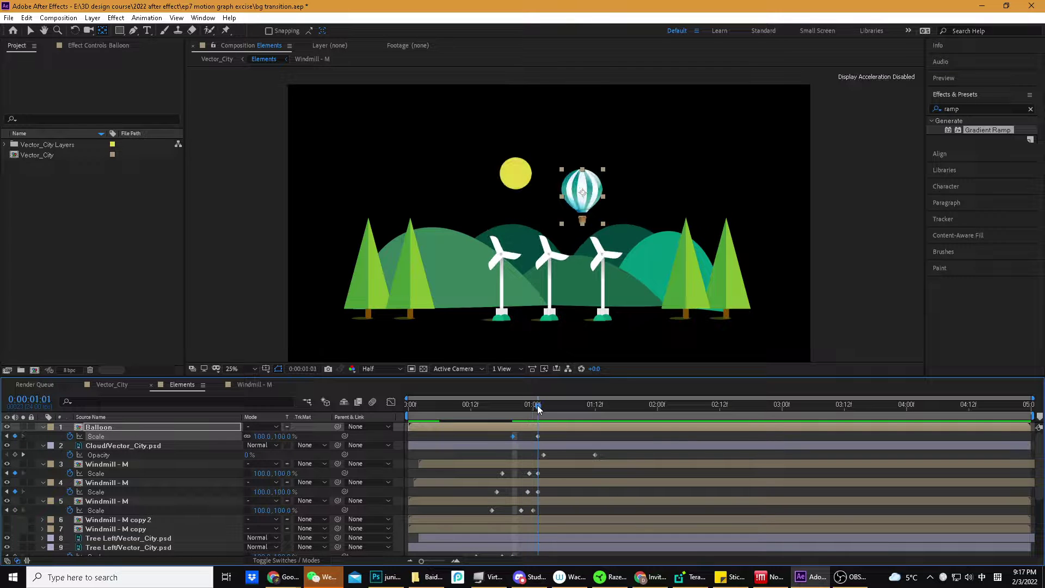
pyautogui.moveTo(537, 436); pyautogui.dragTo(543, 406)
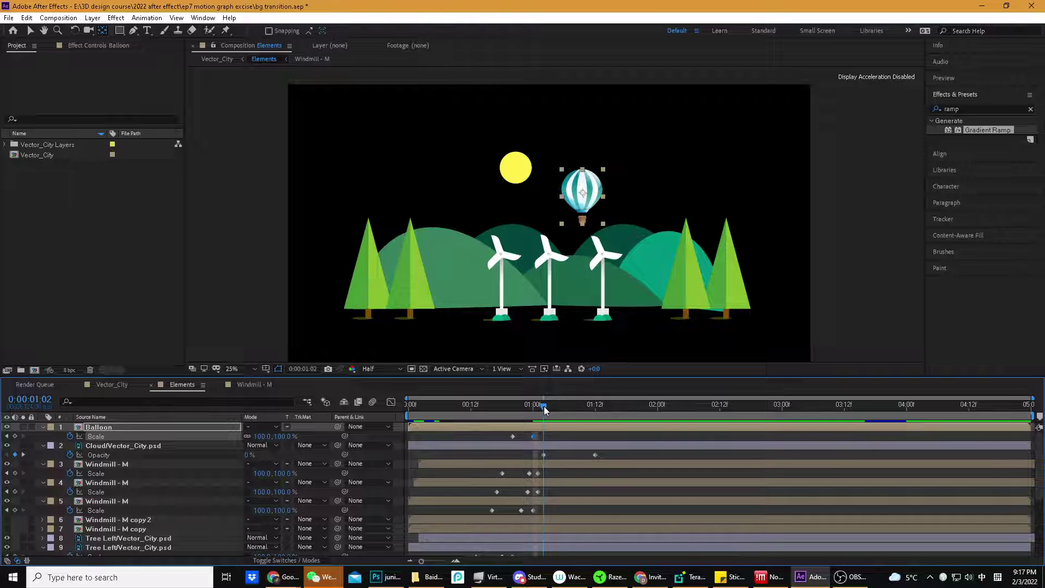
pyautogui.click(7, 436)
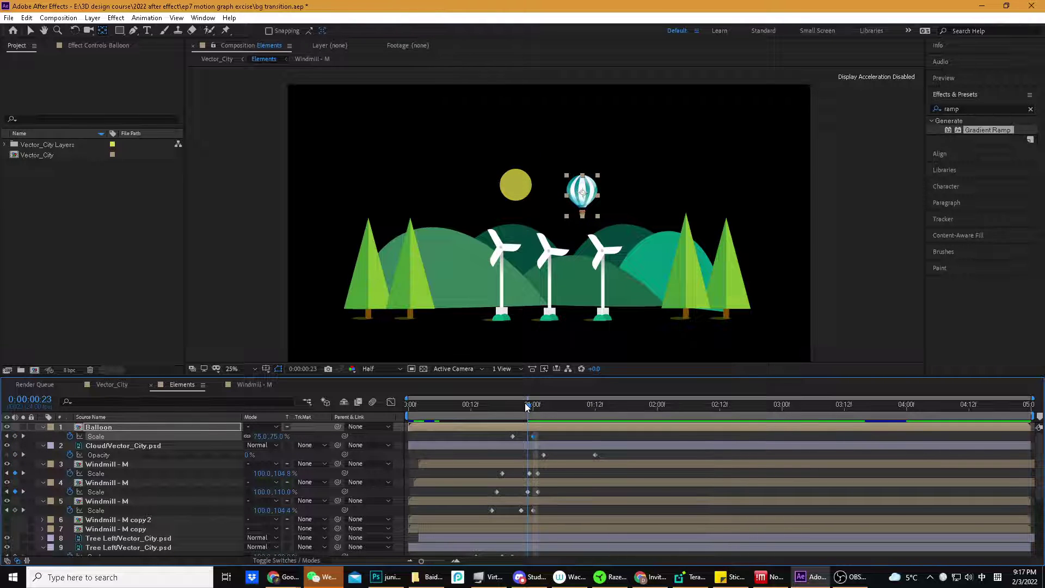
# Give the Balloon layer's Scale an overshoot, with 105% at 0:00:00:23 settling to 100% at 0:00:01:00
pyautogui.hotkey('ctrl', 'z')
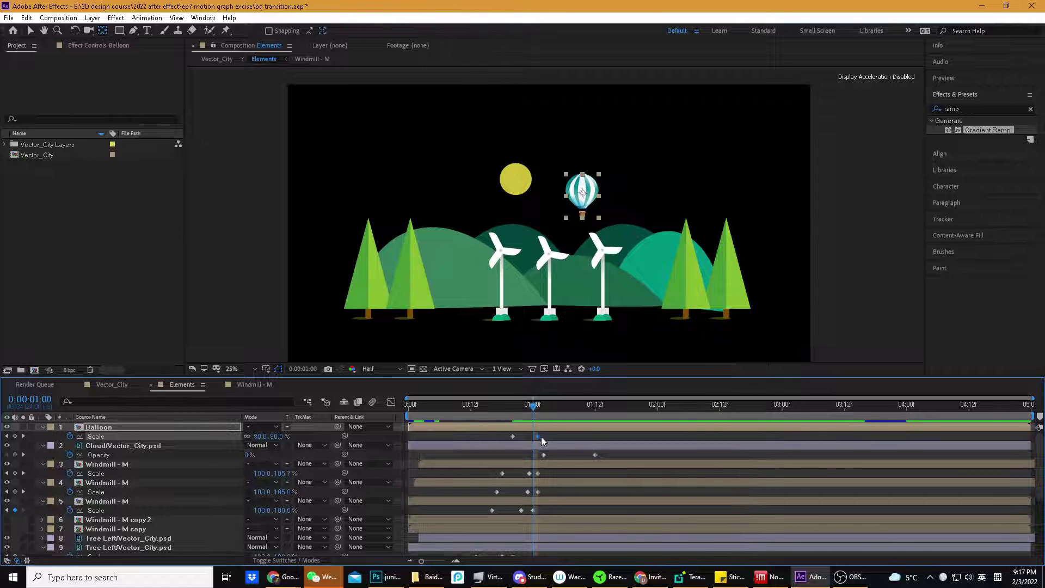
pyautogui.moveTo(541, 436); pyautogui.dragTo(530, 436)
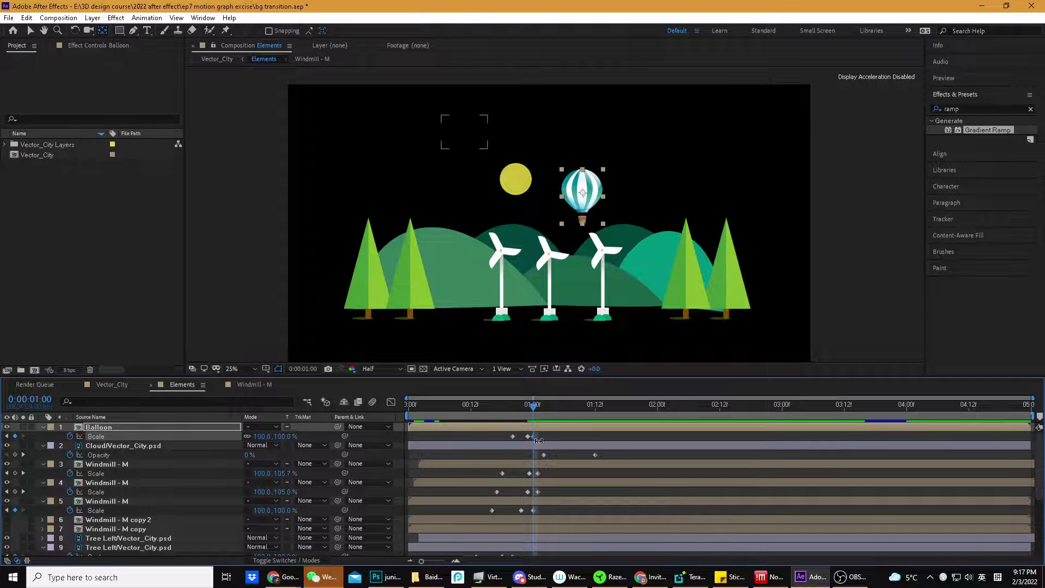
pyautogui.moveTo(532, 409); pyautogui.dragTo(528, 406)
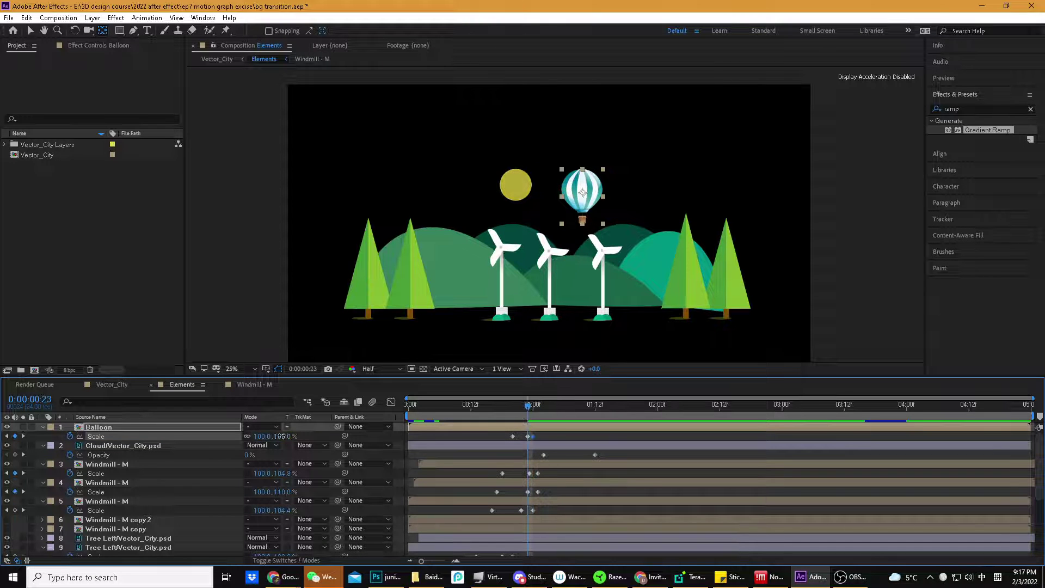
pyautogui.write('105')
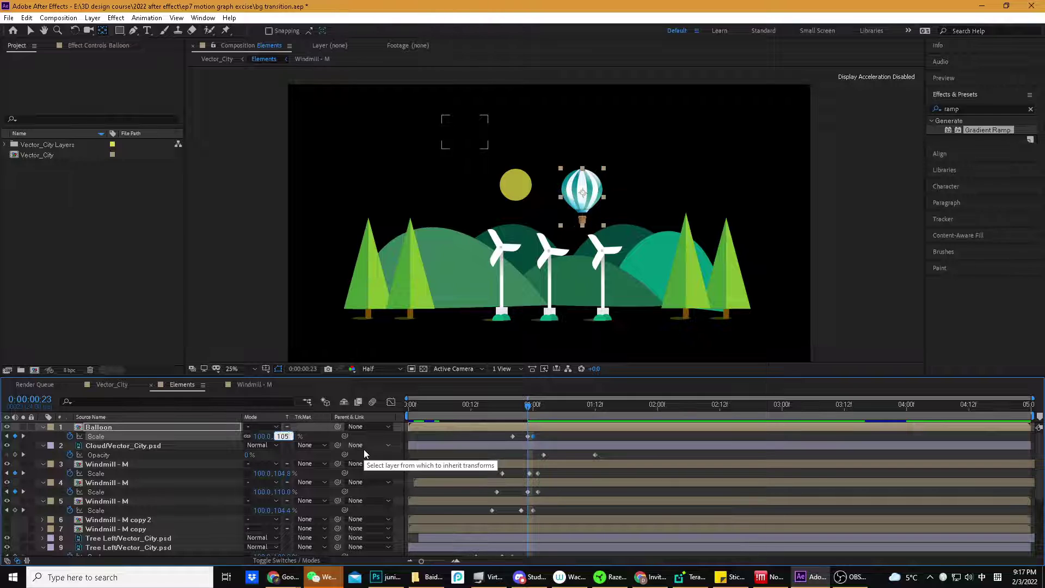
pyautogui.press('Return')
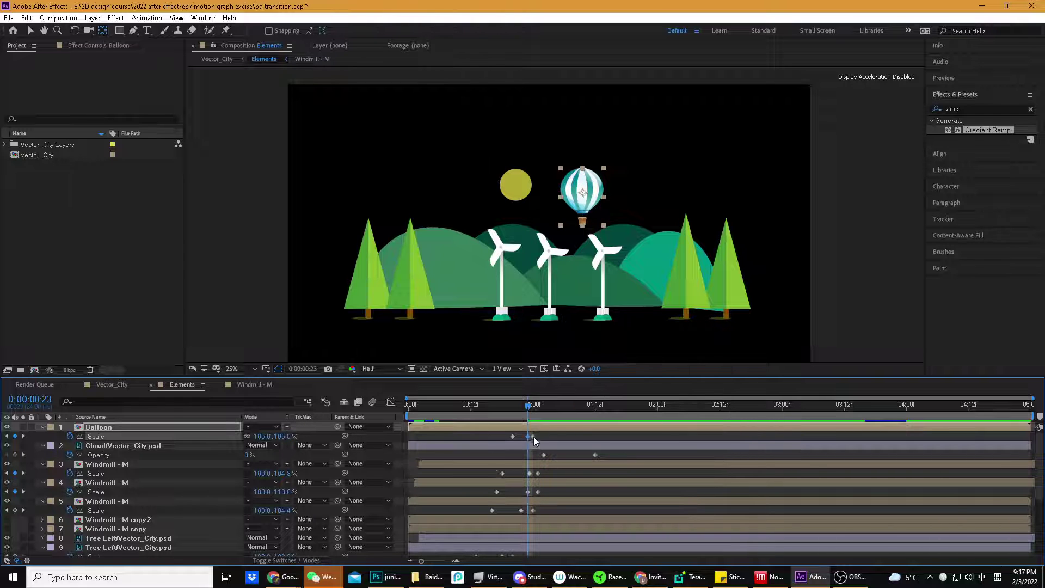
# Shift the Balloon's last two Scale keyframes to 0:00:01:00 and 0:00:01:02 and preview the growth from 0:00:00:18
pyautogui.moveTo(533, 437)
pyautogui.mouseDown()
pyautogui.moveTo(544, 435)
pyautogui.moveTo(533, 435)
pyautogui.mouseUp()
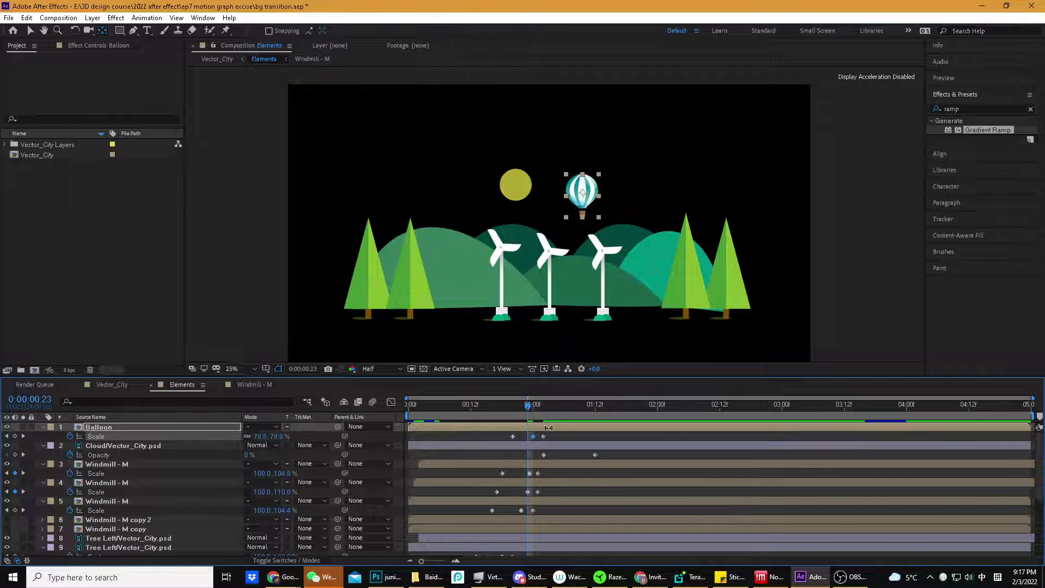
pyautogui.click(501, 406)
pyautogui.press('space')
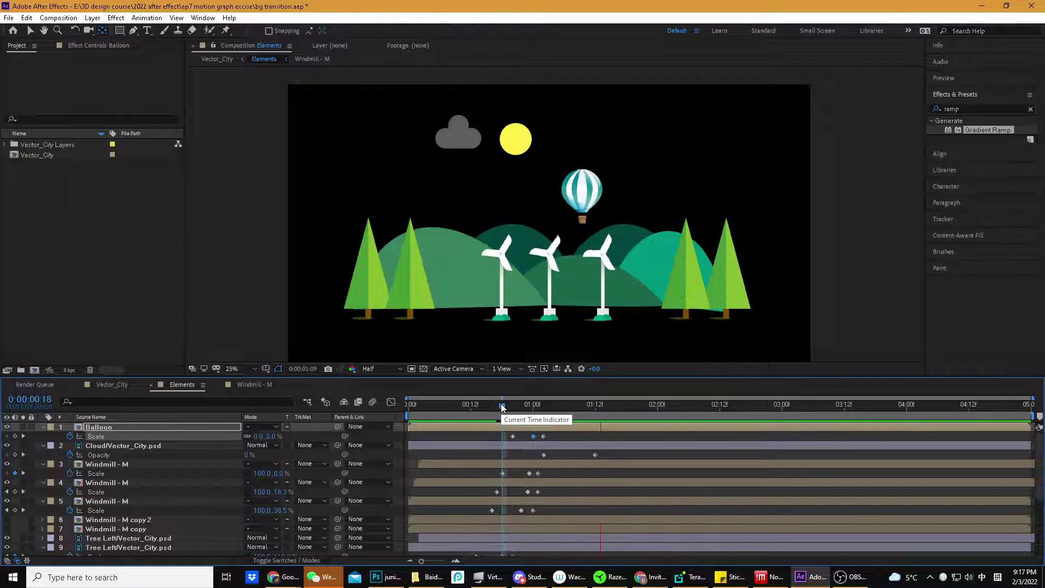
pyautogui.press('space')
pyautogui.press('space')
pyautogui.press('space')
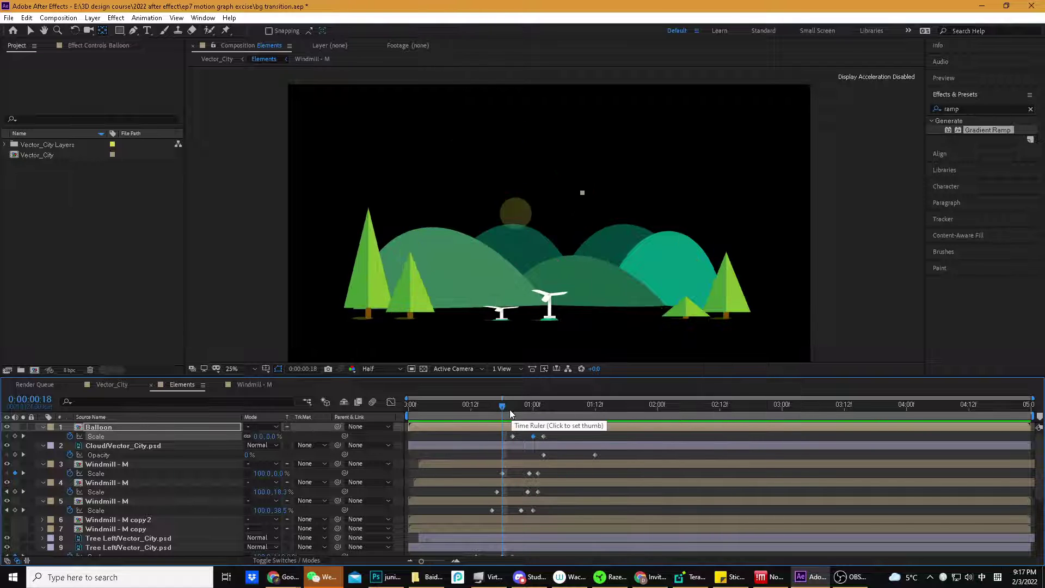
# Keyframe the Balloon's Position at 0:00:00:20 and, moved up and to the right, at 0:00:04:23, and preview its drift from the start
pyautogui.moveTo(501, 405)
pyautogui.mouseDown()
pyautogui.moveTo(524, 407)
pyautogui.moveTo(515, 409)
pyautogui.mouseUp()
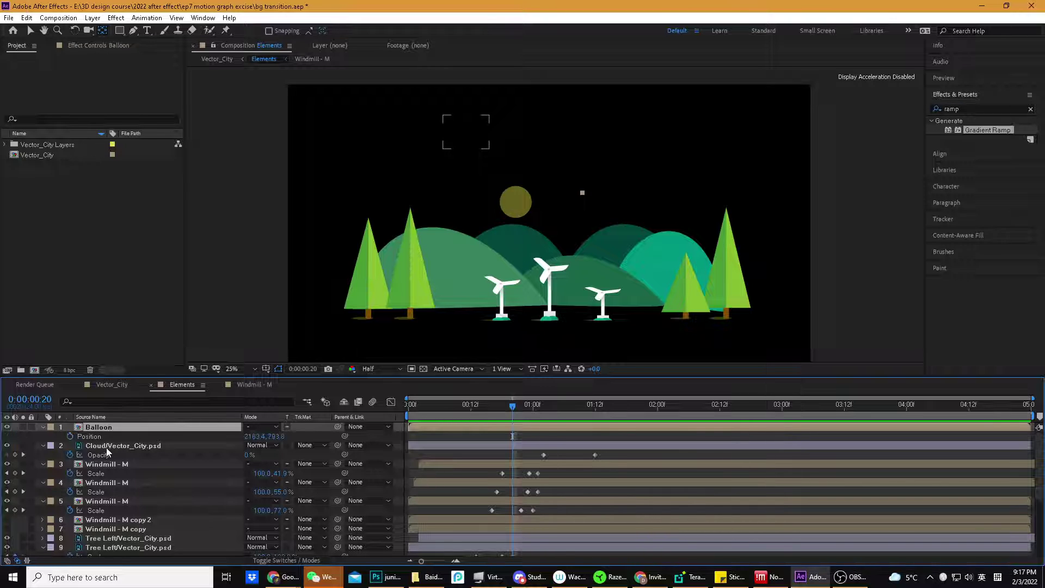
pyautogui.press('p')
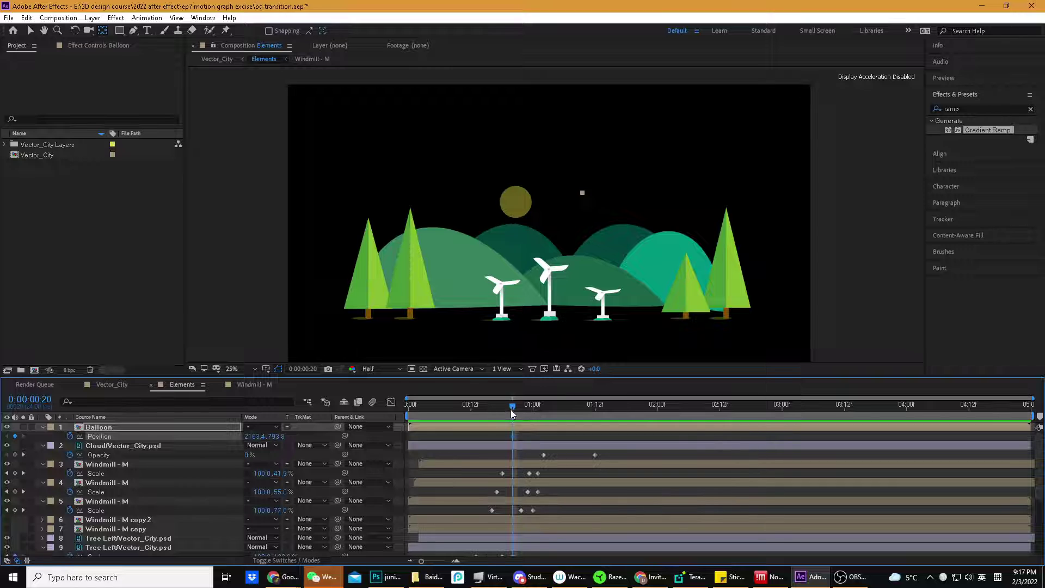
pyautogui.moveTo(512, 412); pyautogui.dragTo(1026, 409)
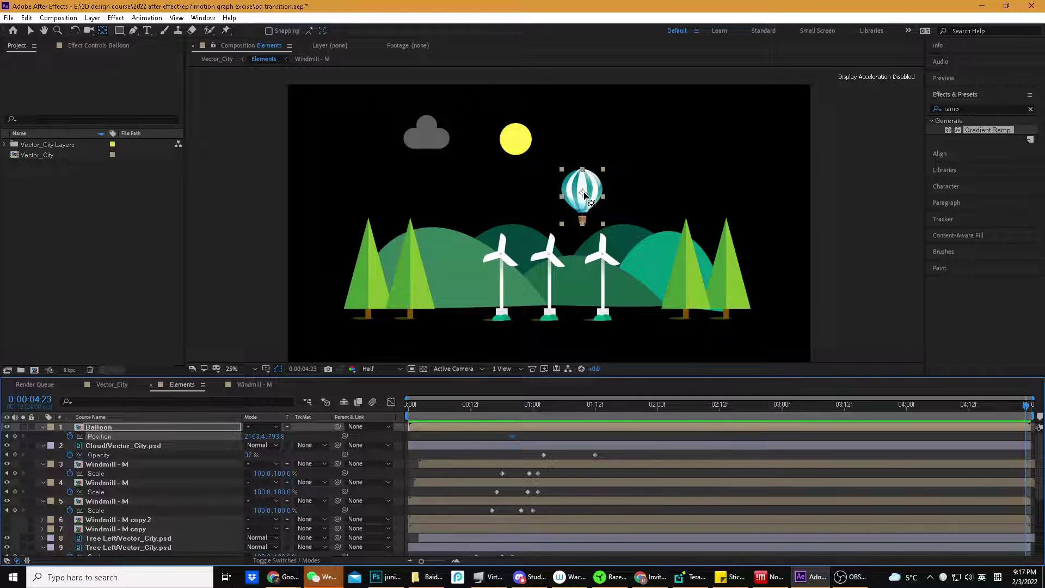
pyautogui.moveTo(584, 195); pyautogui.dragTo(662, 168)
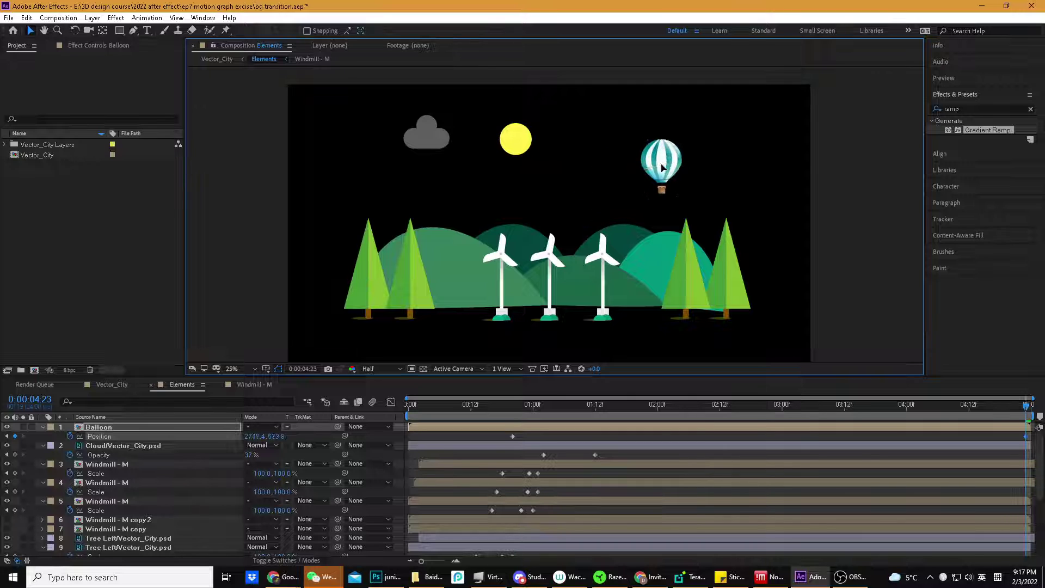
pyautogui.press('space')
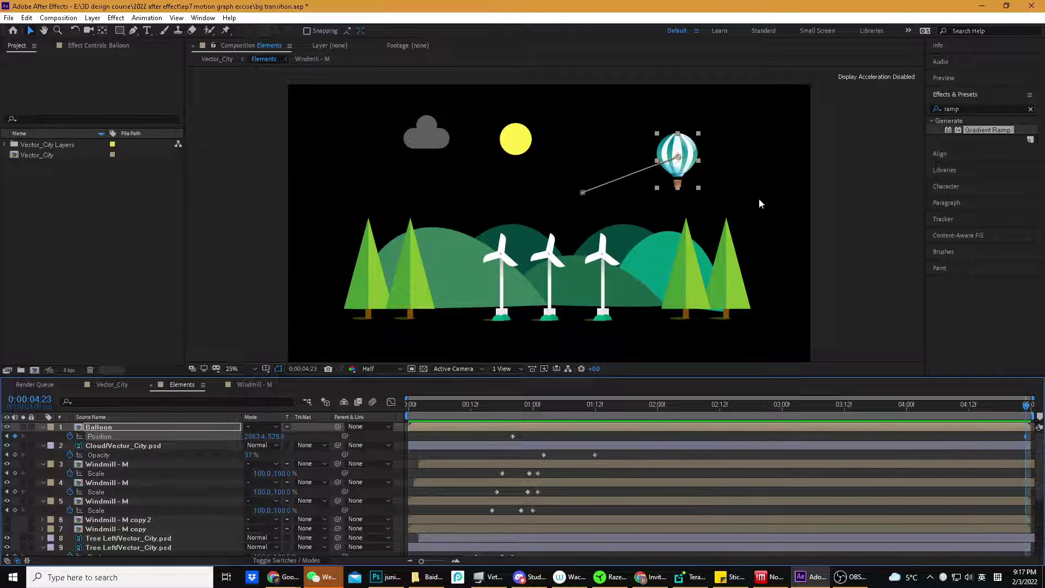
pyautogui.moveTo(677, 162); pyautogui.dragTo(639, 178)
pyautogui.click(298, 389)
pyautogui.press('space')
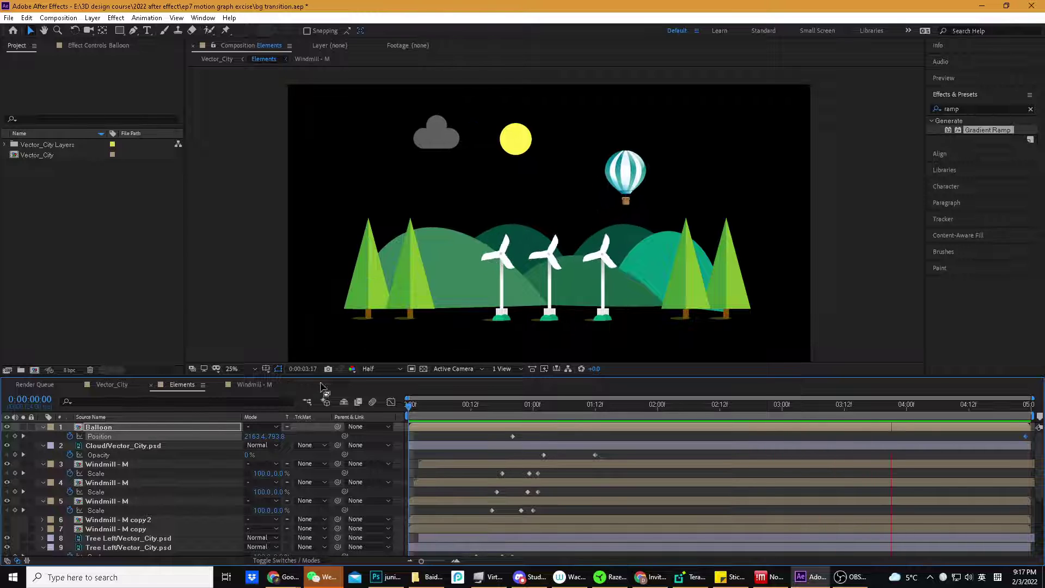
# Switch to the parent Vector_City composition and preview the full landscape animation from the start
pyautogui.click(472, 407)
pyautogui.press('Tab')
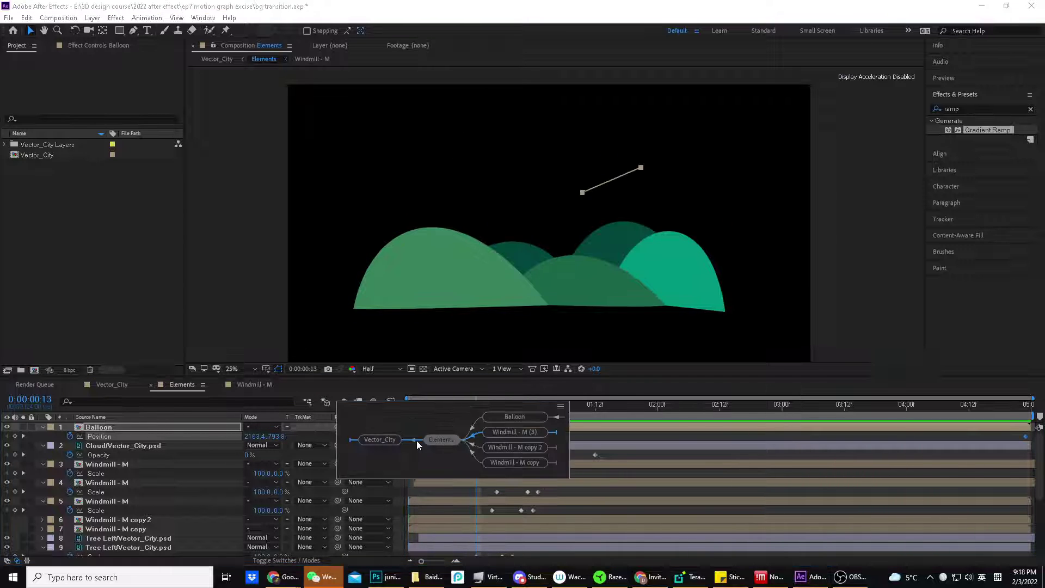
pyautogui.click(416, 438)
pyautogui.click(472, 429)
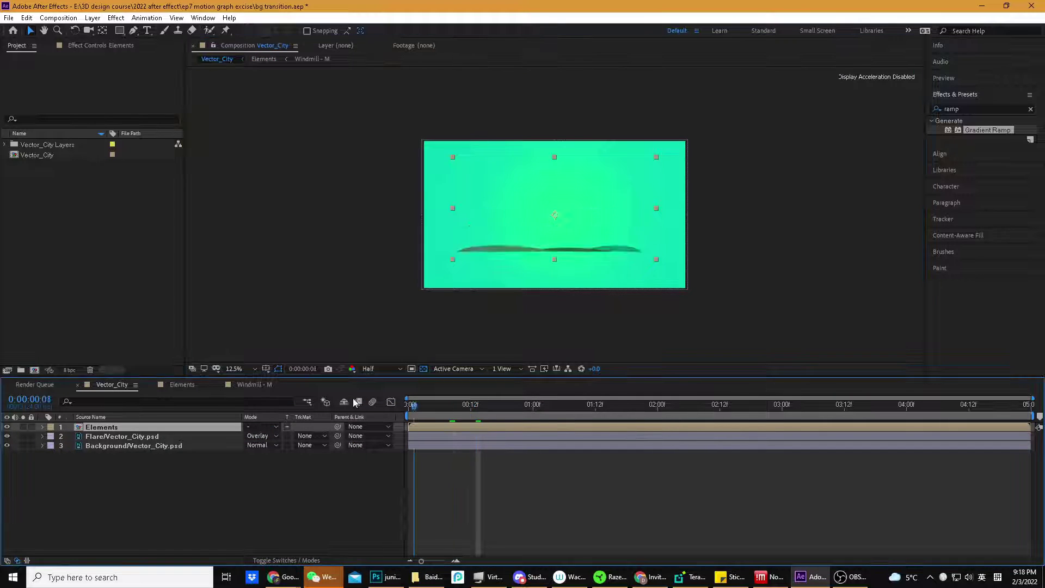
pyautogui.press('Home')
pyautogui.press('space')
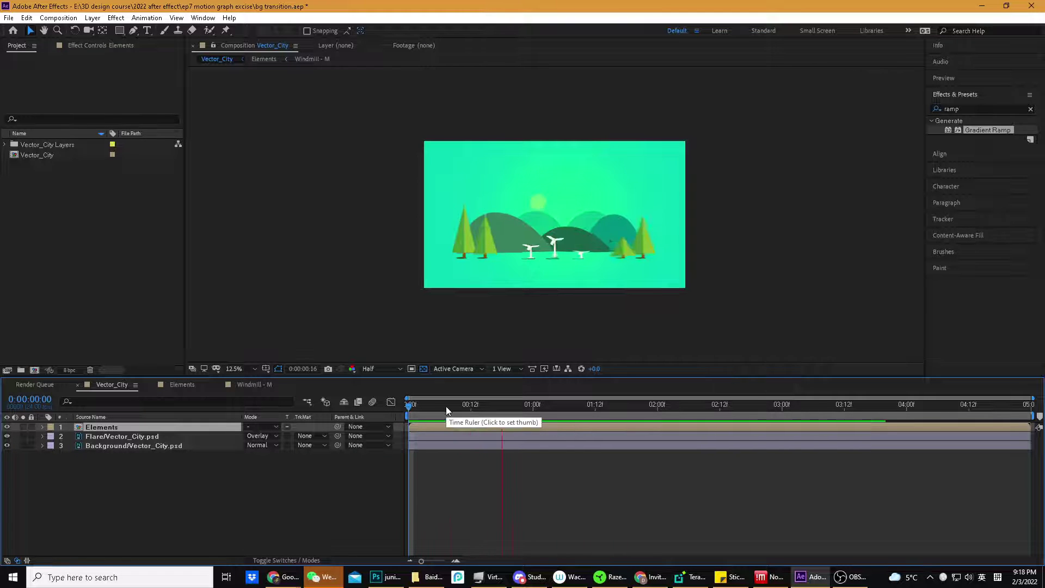
pyautogui.moveTo(453, 406); pyautogui.dragTo(496, 404)
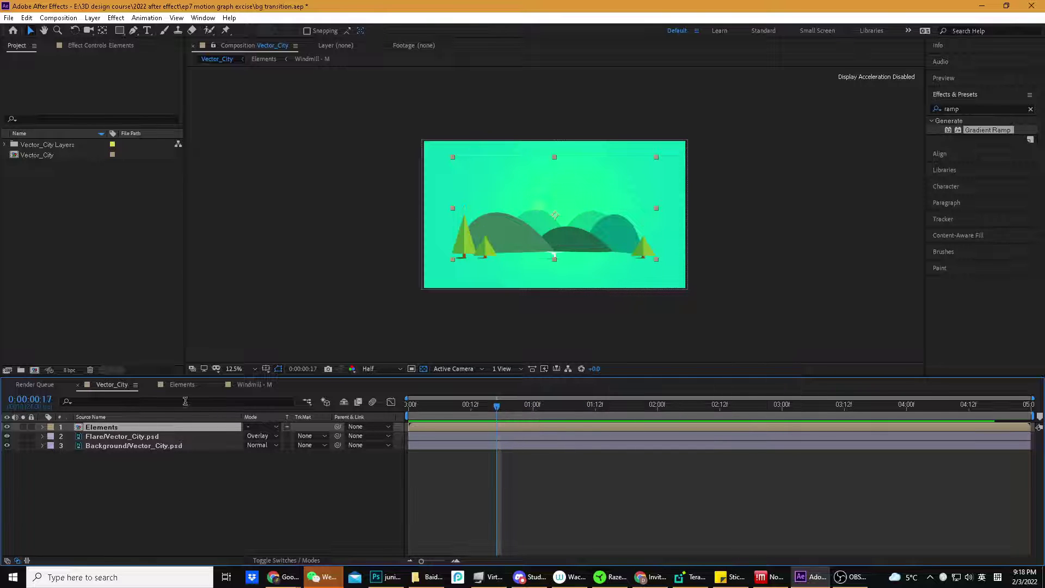
# Add a new adjustment layer to the Vector_City composition
pyautogui.click(139, 437)
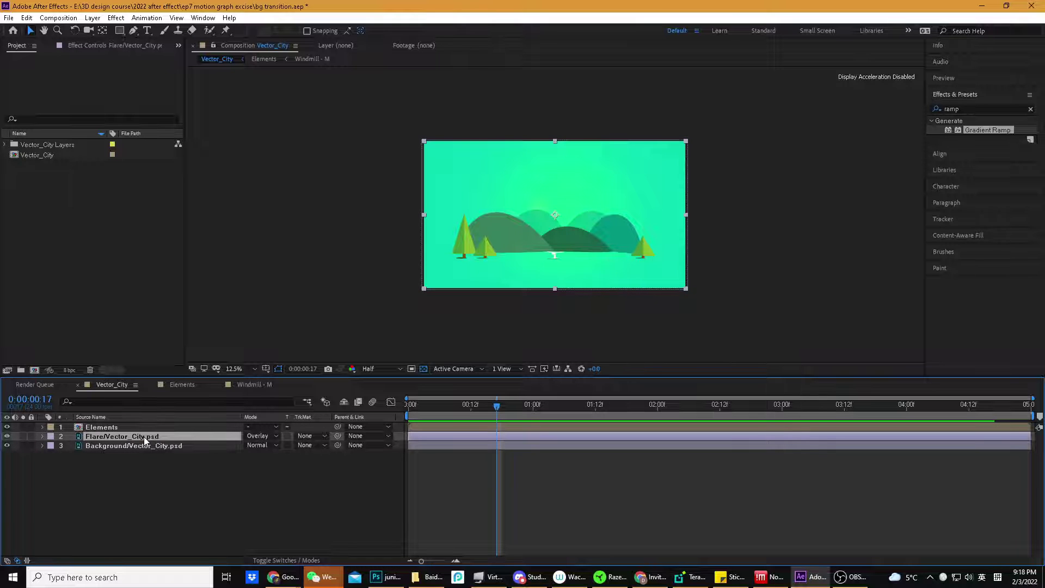
pyautogui.click(177, 471)
pyautogui.rightClick(139, 468)
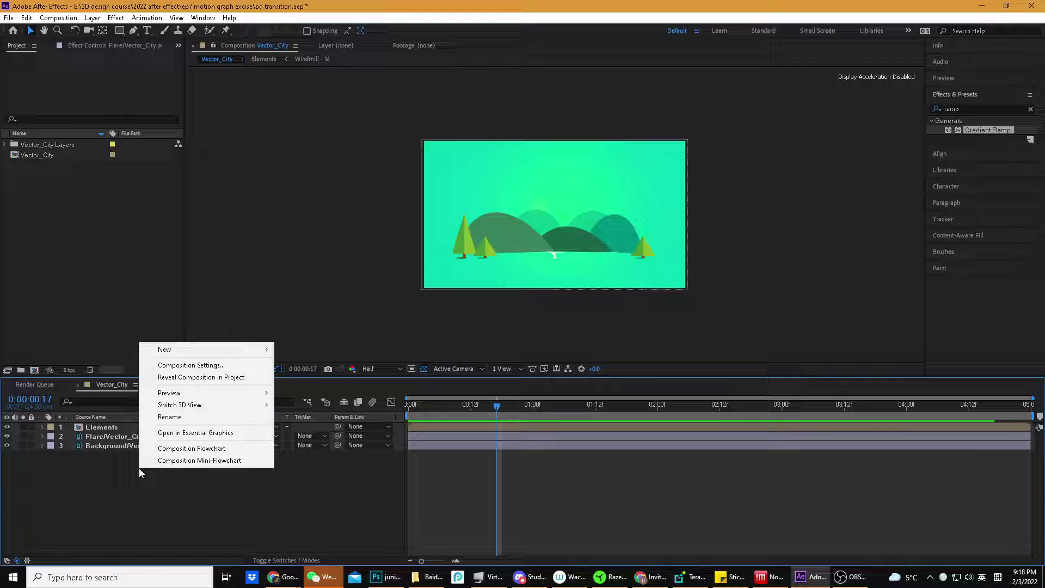
pyautogui.click(57, 465)
pyautogui.click(58, 18)
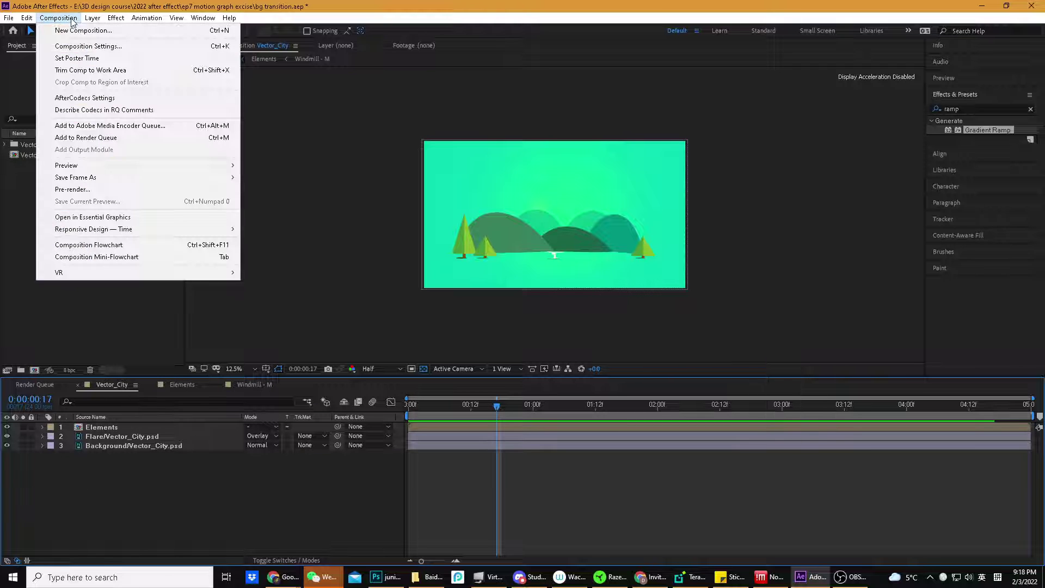
pyautogui.moveTo(88, 20)
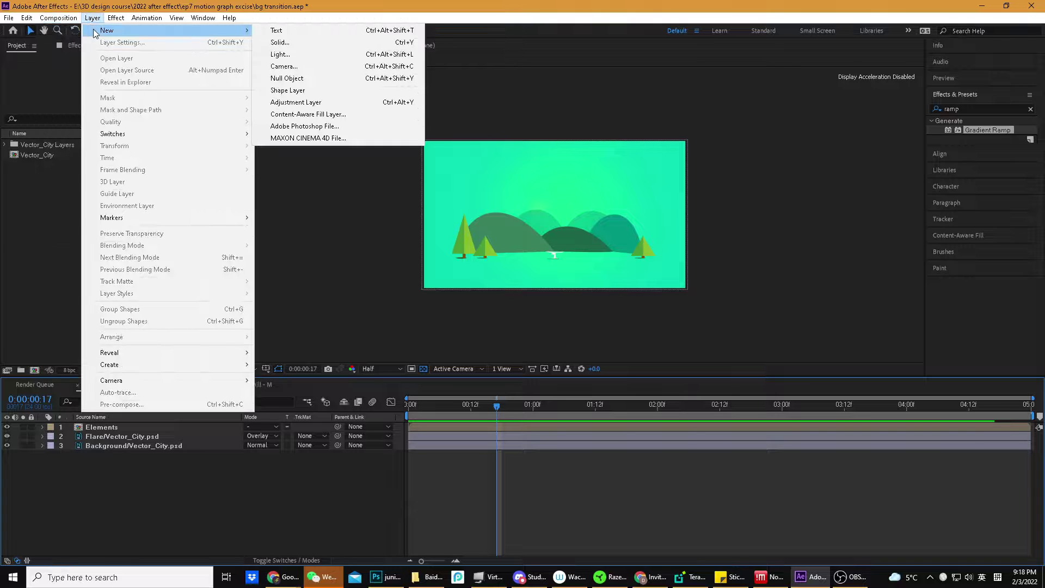
pyautogui.click(312, 103)
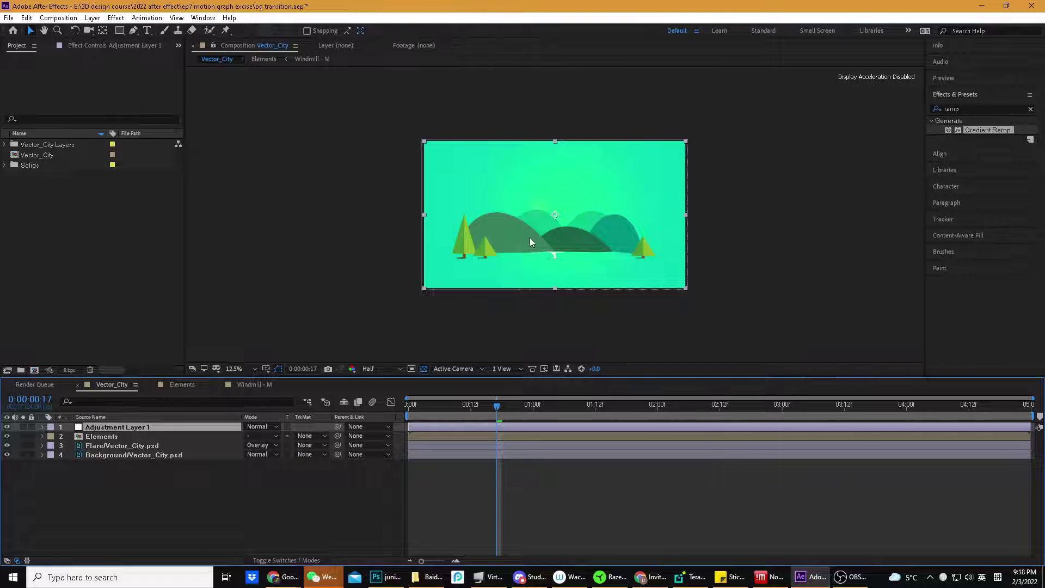
# Move the adjustment layer directly below the Elements layer and briefly solo it to check its content
pyautogui.moveTo(170, 442); pyautogui.dragTo(166, 442)
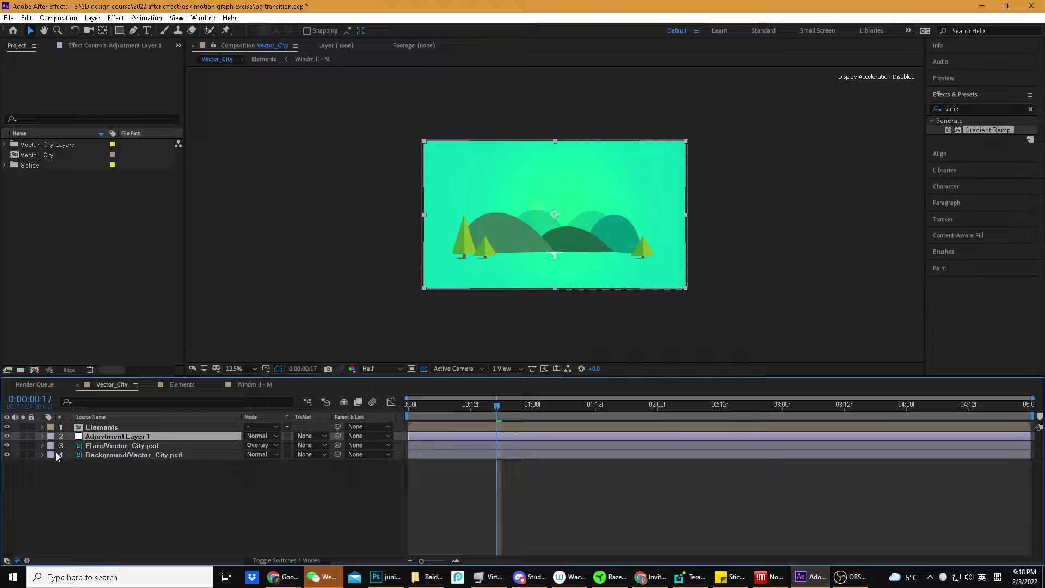
pyautogui.click(22, 435)
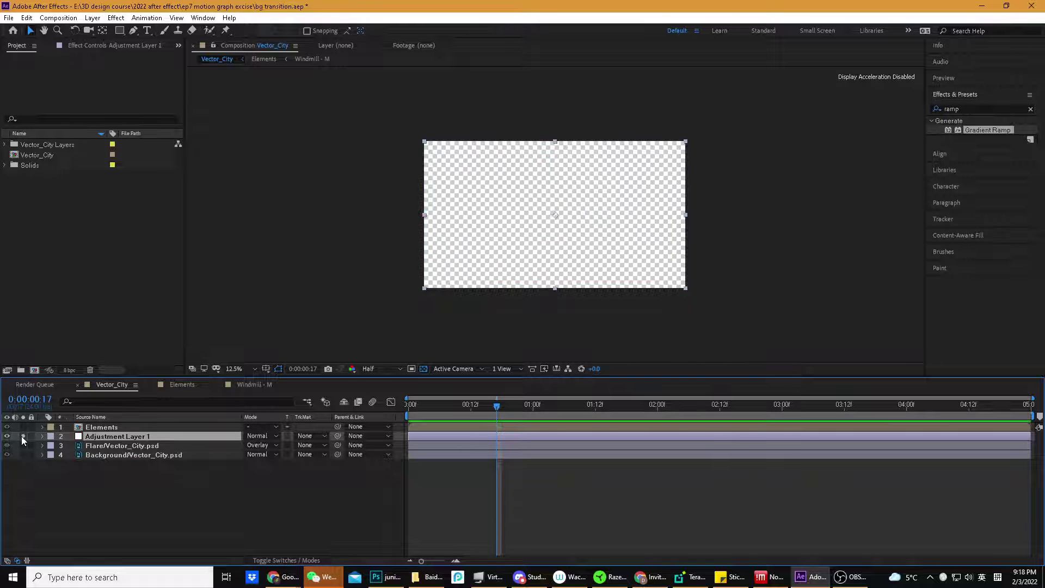
pyautogui.click(22, 436)
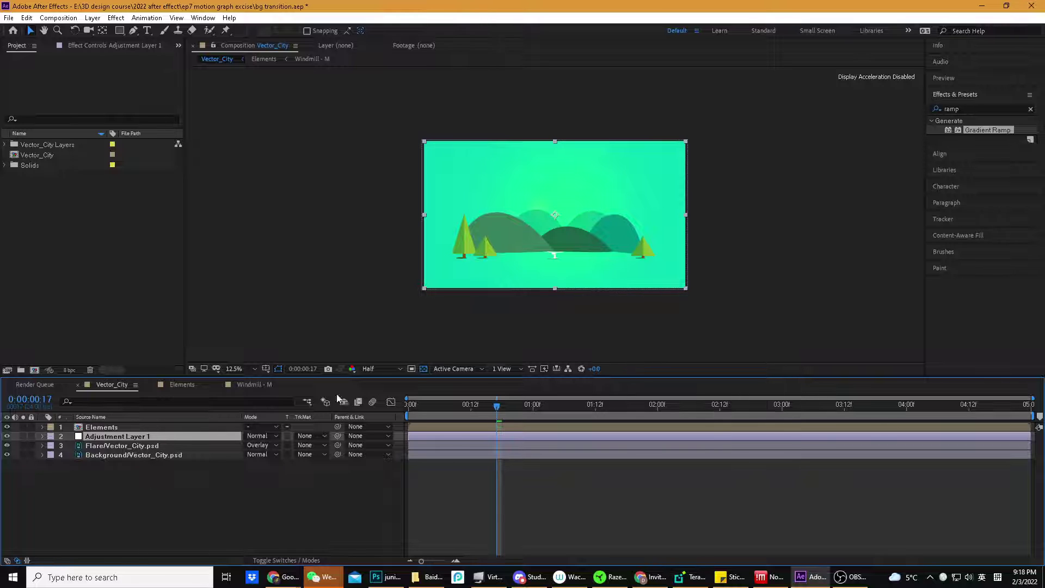
# Look through the Generate and Color Correction effect categories for an effect to use on the adjustment layer
pyautogui.click(957, 108)
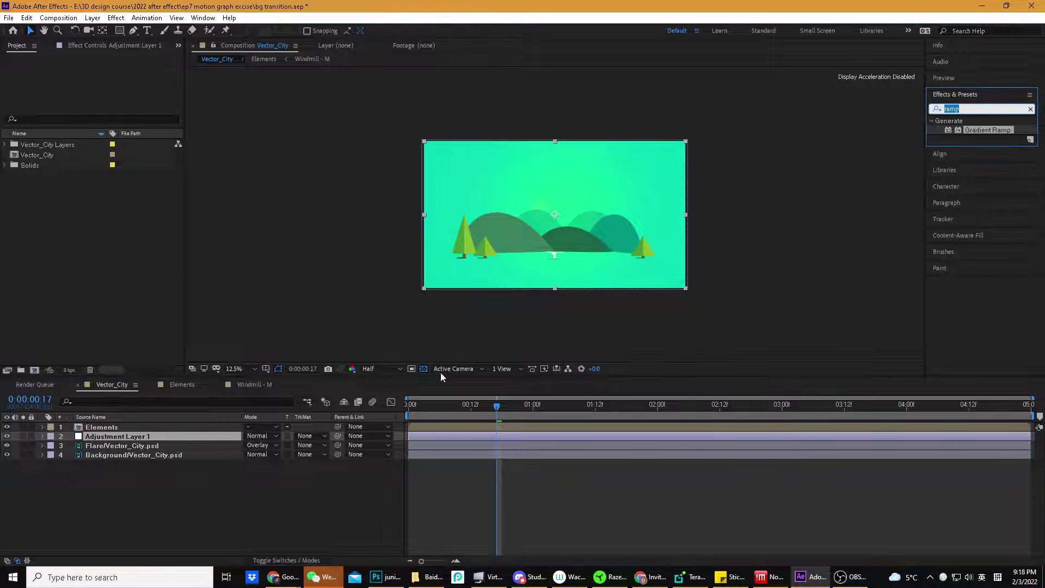
pyautogui.click(263, 485)
pyautogui.click(141, 437)
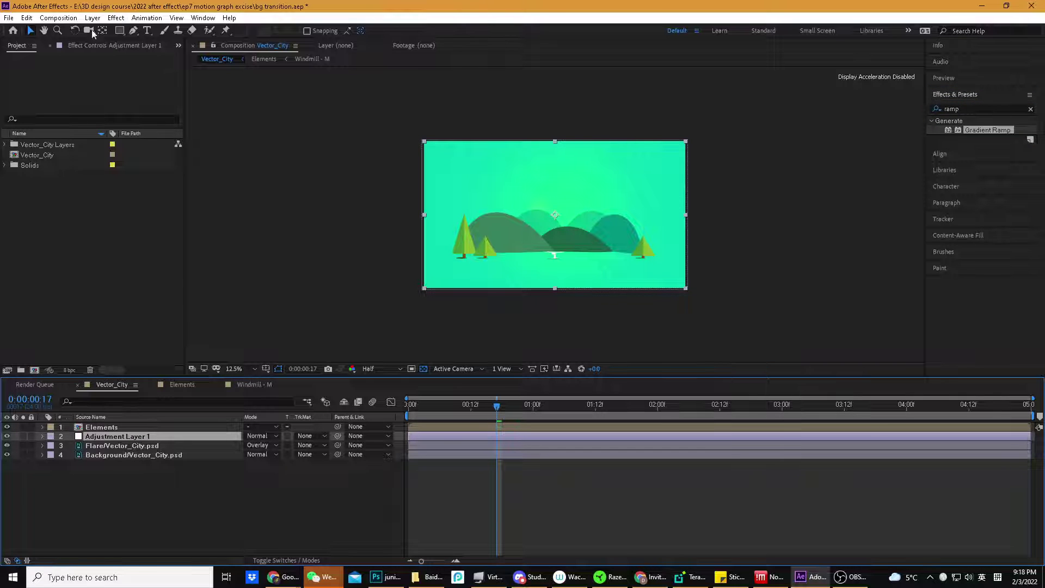
pyautogui.click(115, 17)
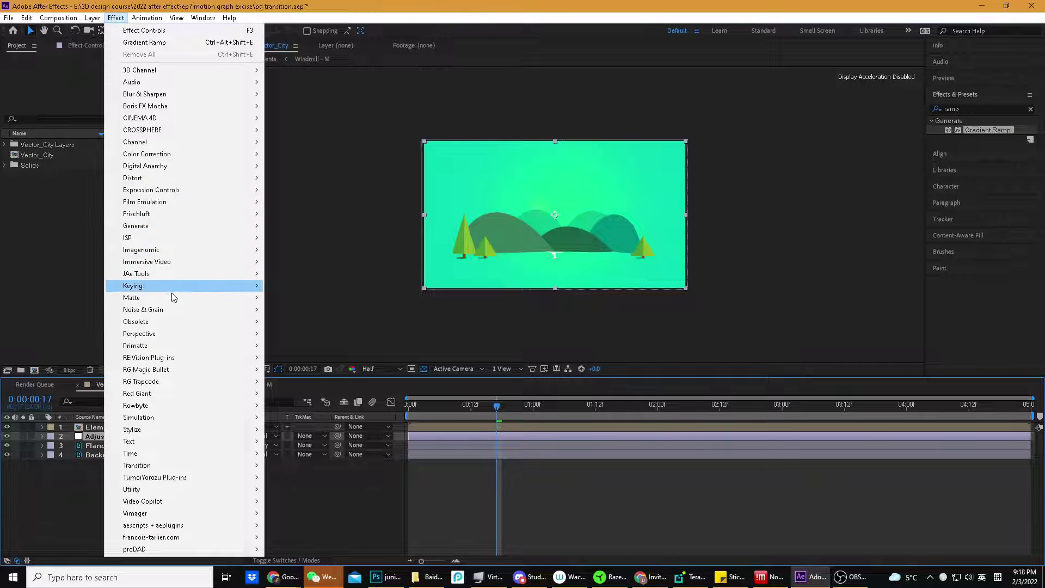
pyautogui.moveTo(176, 226)
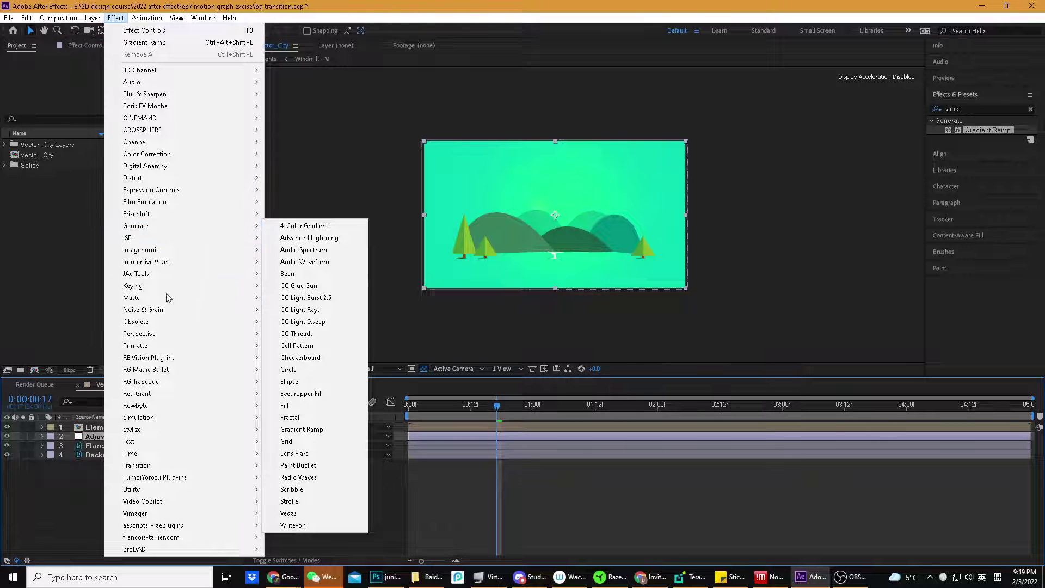
pyautogui.moveTo(171, 420)
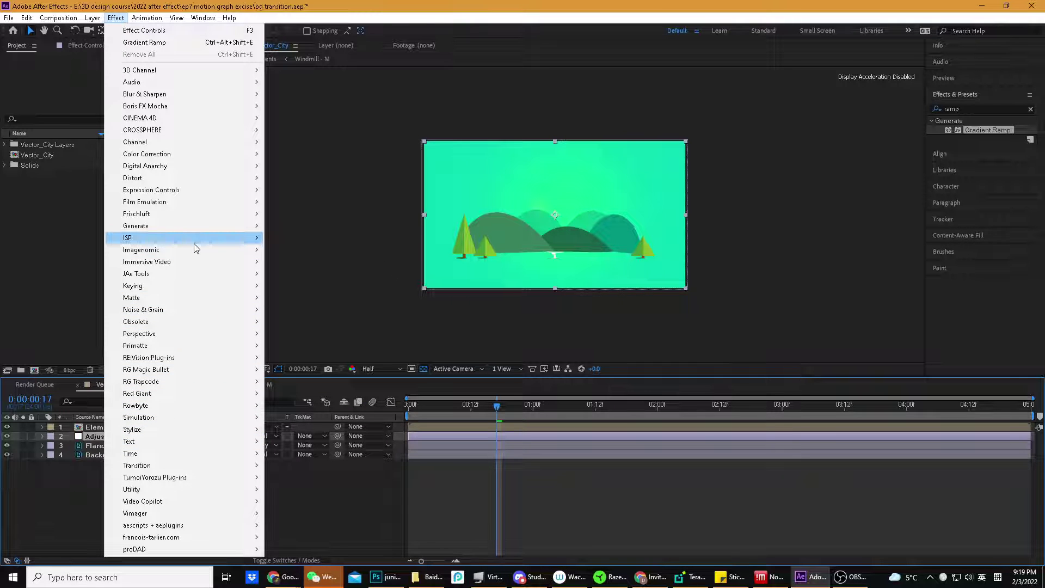
pyautogui.moveTo(189, 176)
pyautogui.moveTo(197, 156)
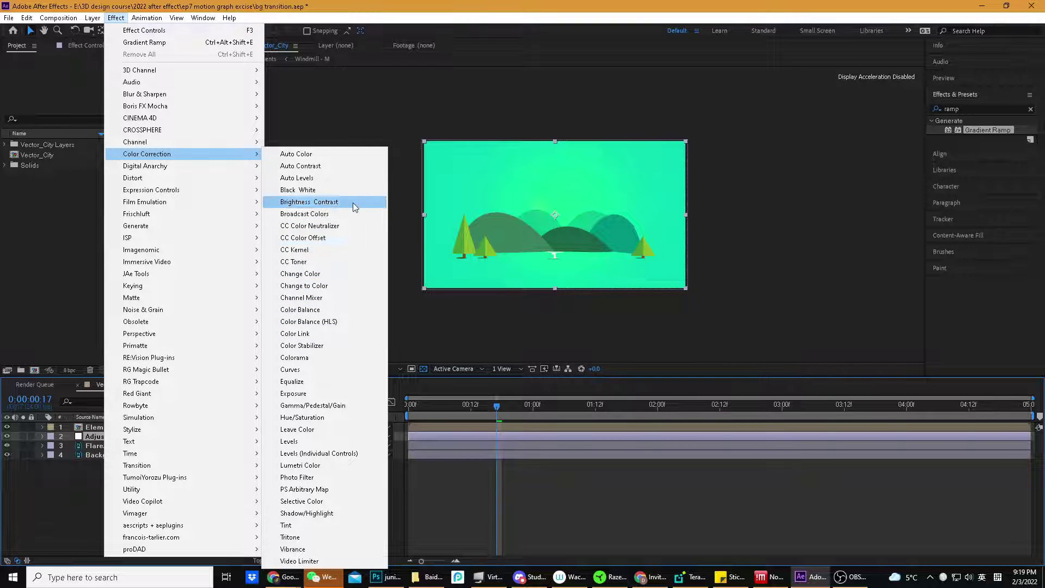
pyautogui.press('Down')
pyautogui.press('Down')
pyautogui.press('Down')
pyautogui.press('Down')
pyautogui.press('Down')
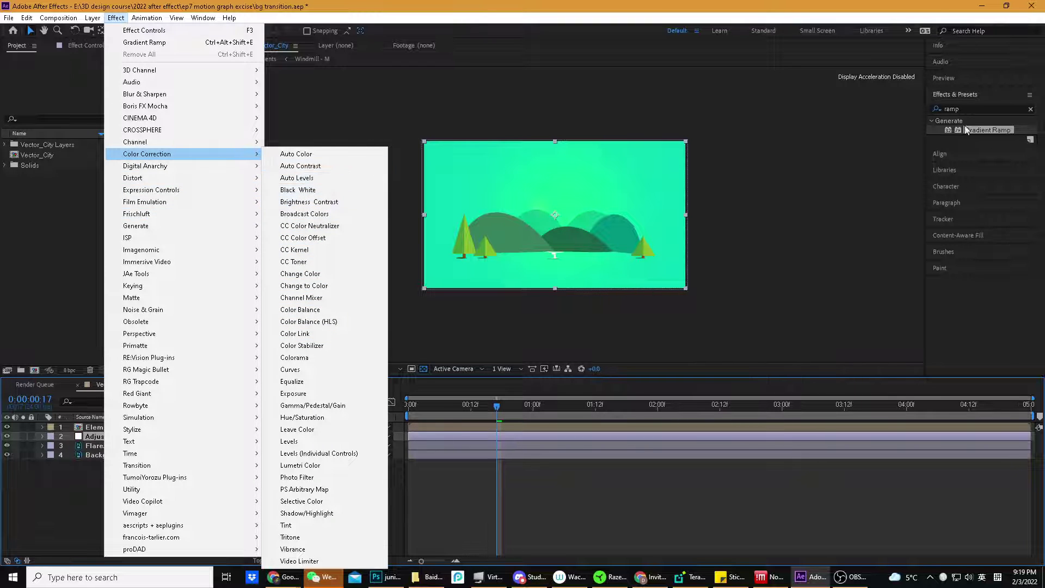
pyautogui.click(971, 108)
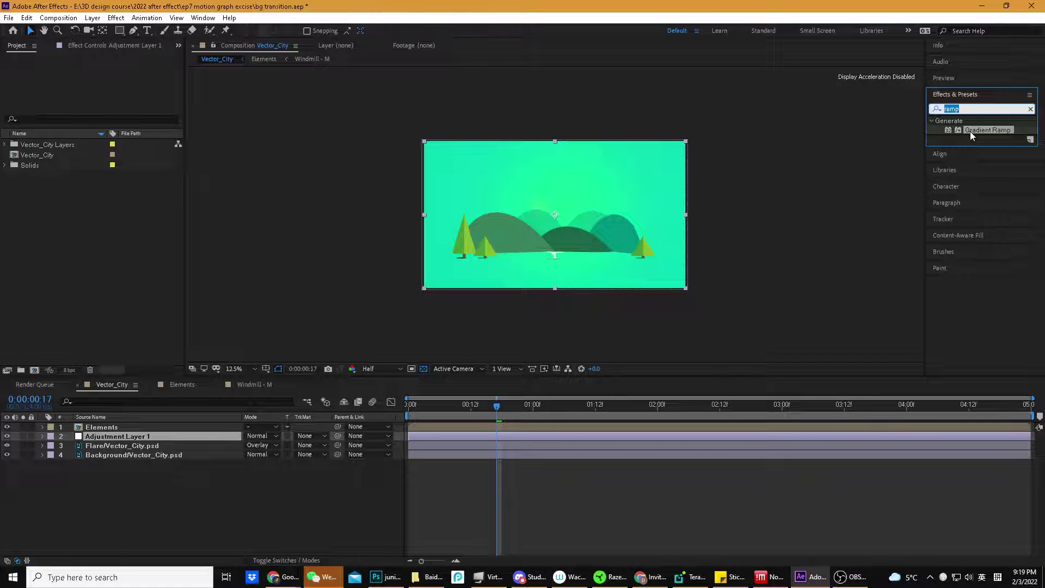
# Apply the Gradient Ramp effect to the adjustment layer
pyautogui.click(115, 18)
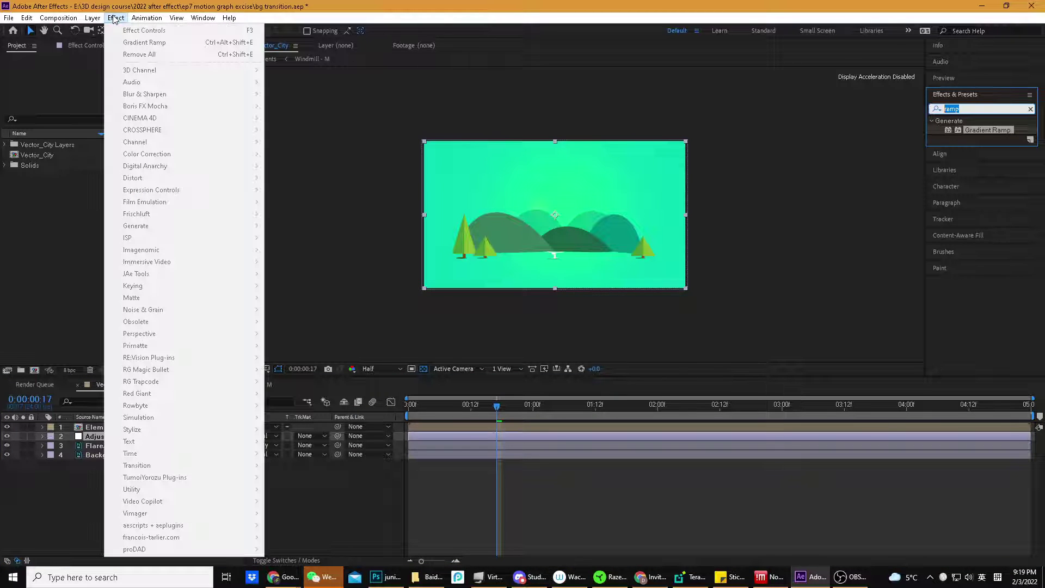
pyautogui.click(72, 491)
pyautogui.click(111, 19)
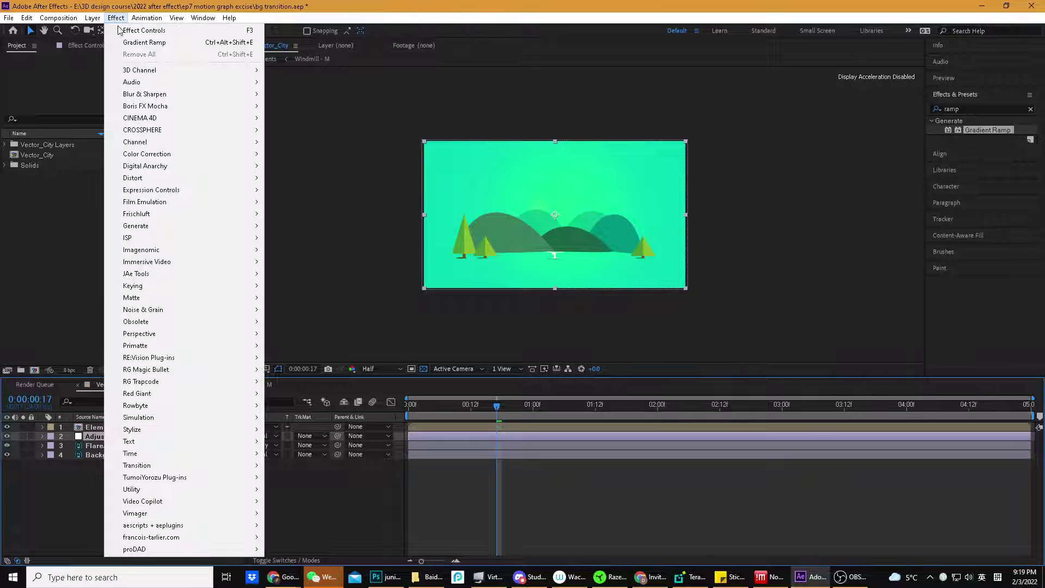
pyautogui.moveTo(177, 339)
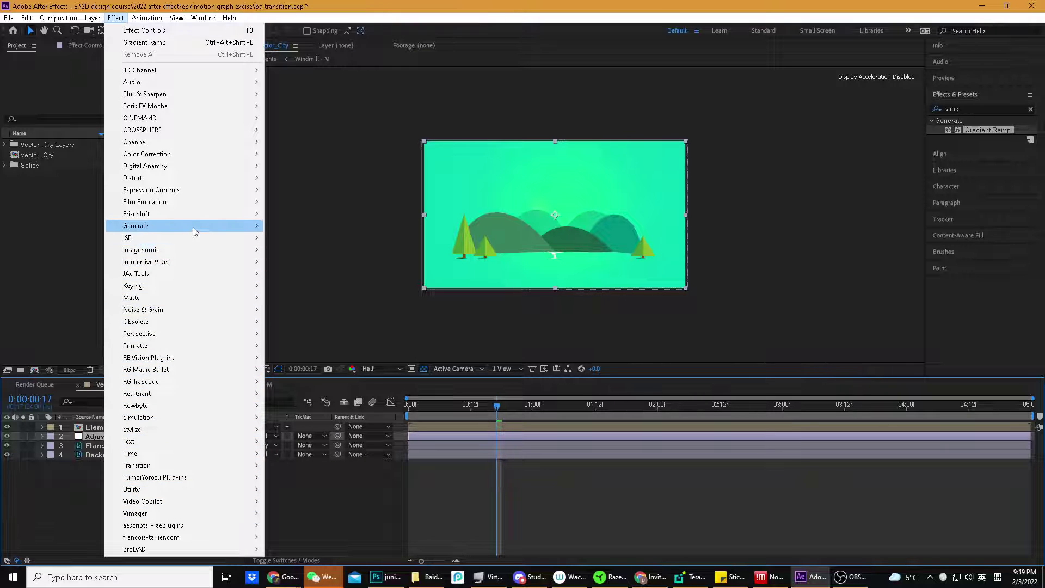
pyautogui.moveTo(192, 227)
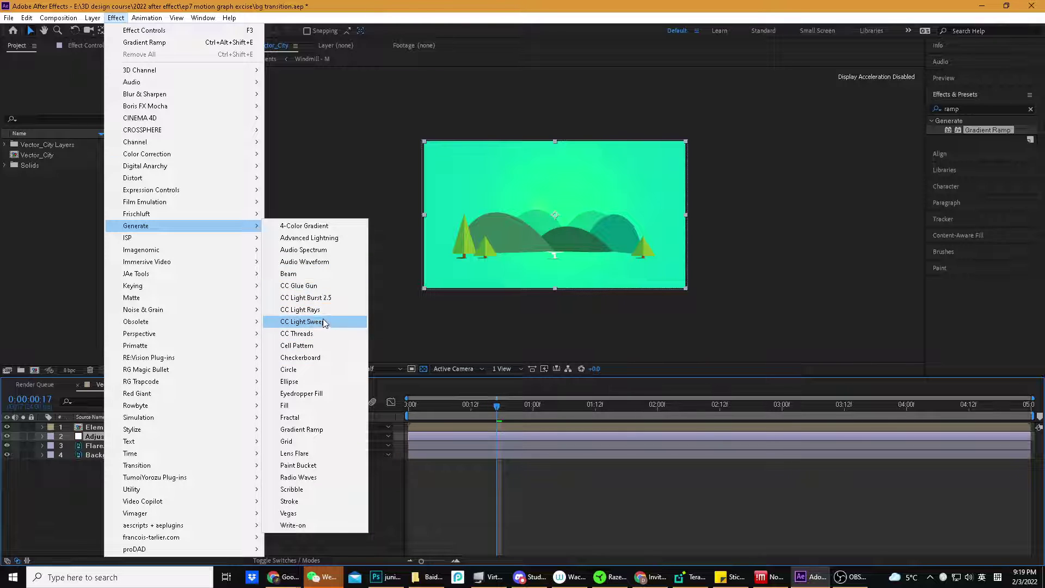
pyautogui.click(313, 432)
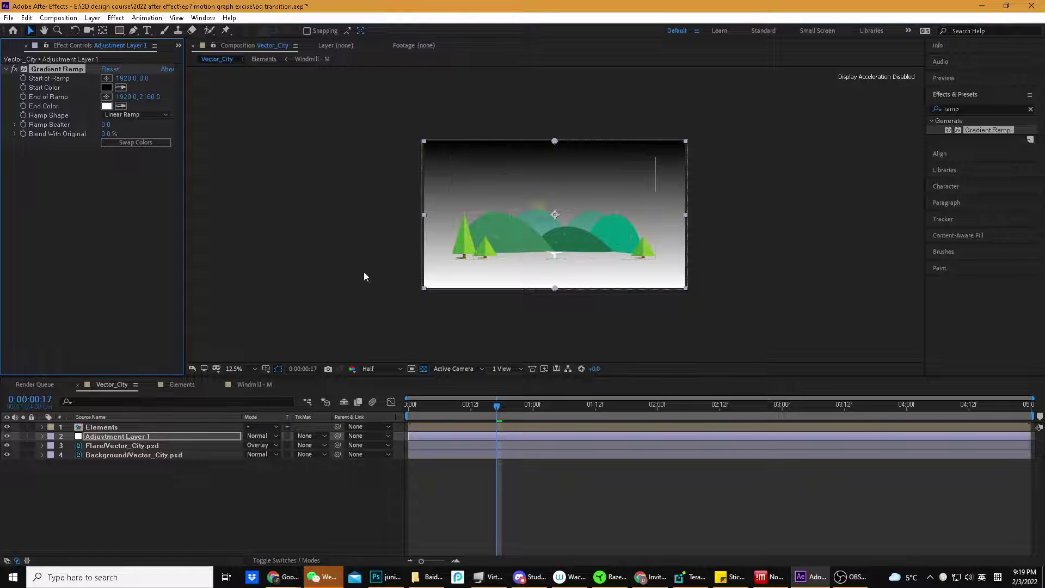
pyautogui.click(141, 444)
pyautogui.click(145, 439)
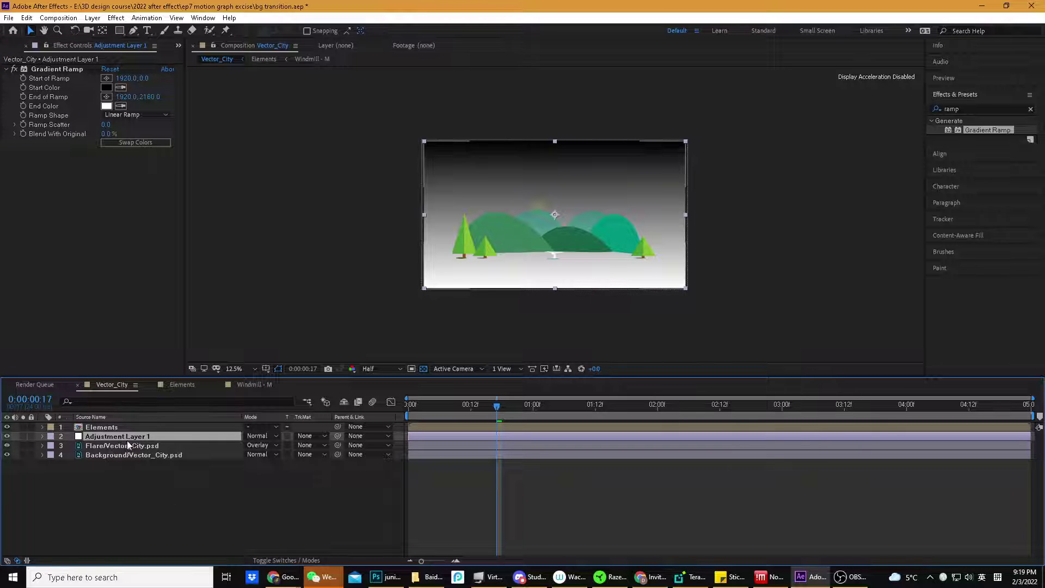
pyautogui.click(99, 199)
pyautogui.click(55, 70)
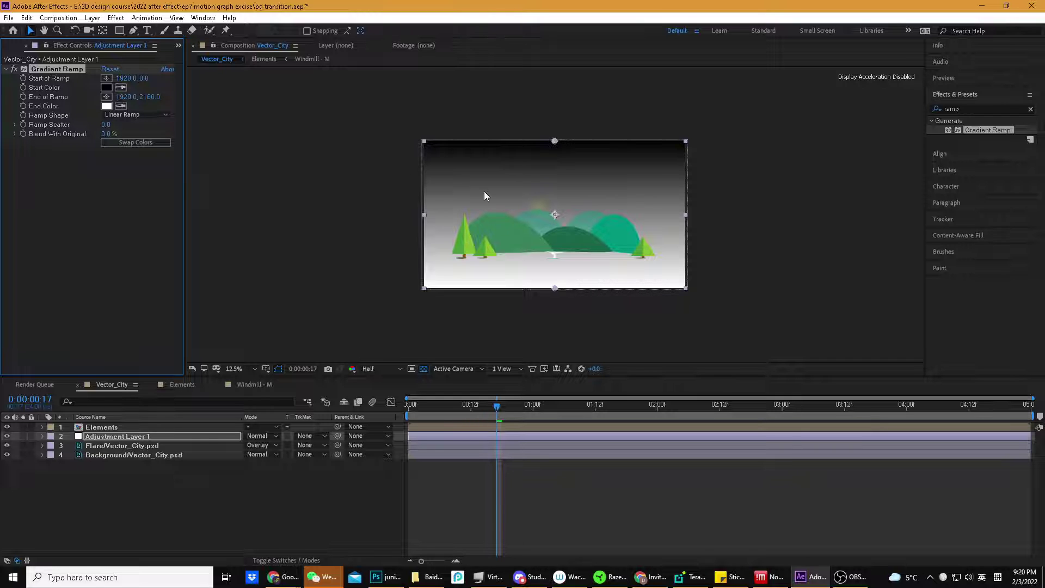
pyautogui.click(72, 203)
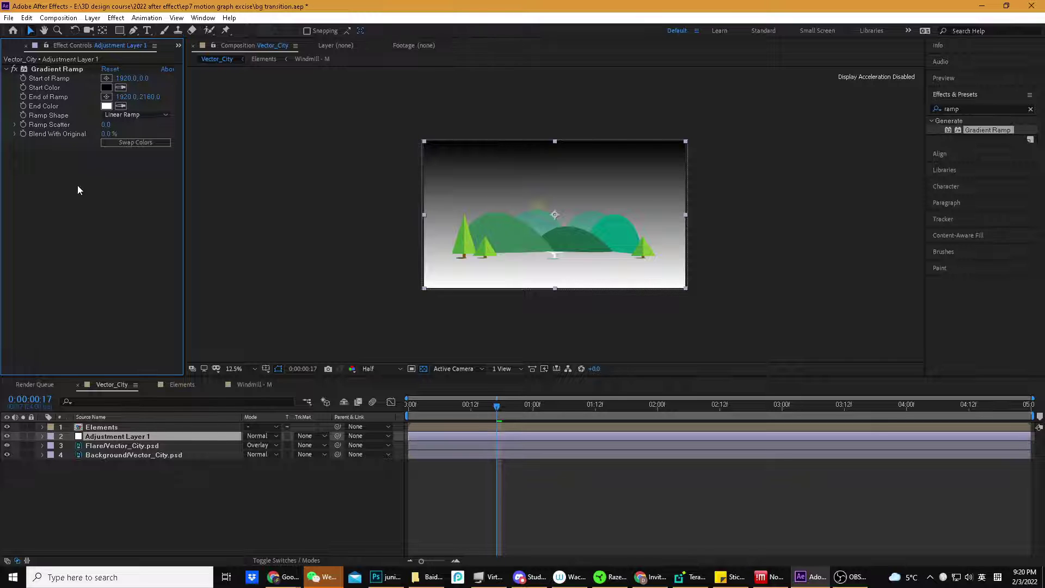
# Try purple AD46D3 as the ramp's Start Color, discard it and delete the Gradient Ramp effect from the adjustment layer
pyautogui.click(105, 87)
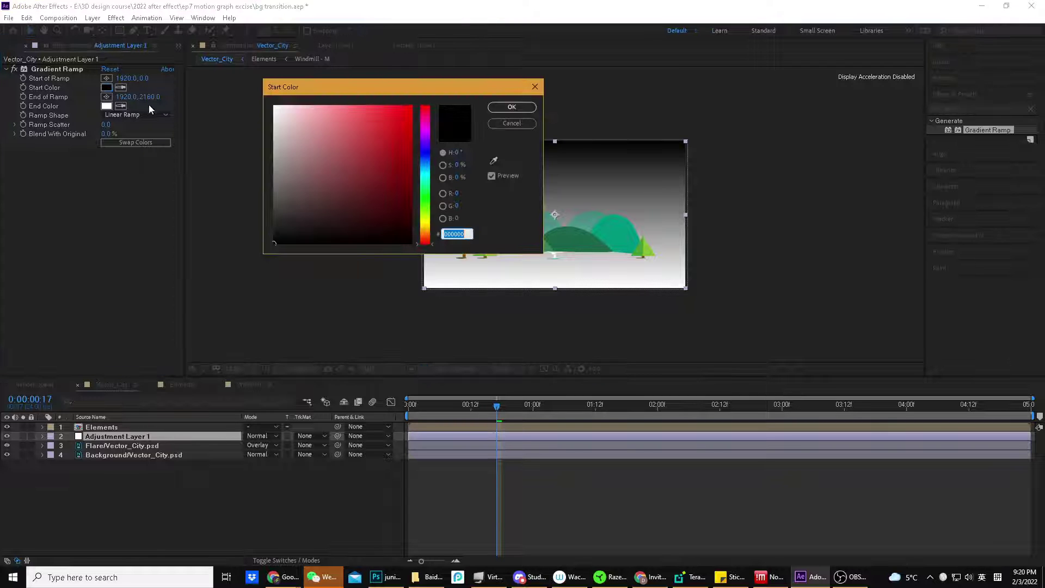
pyautogui.click(425, 134)
pyautogui.click(366, 129)
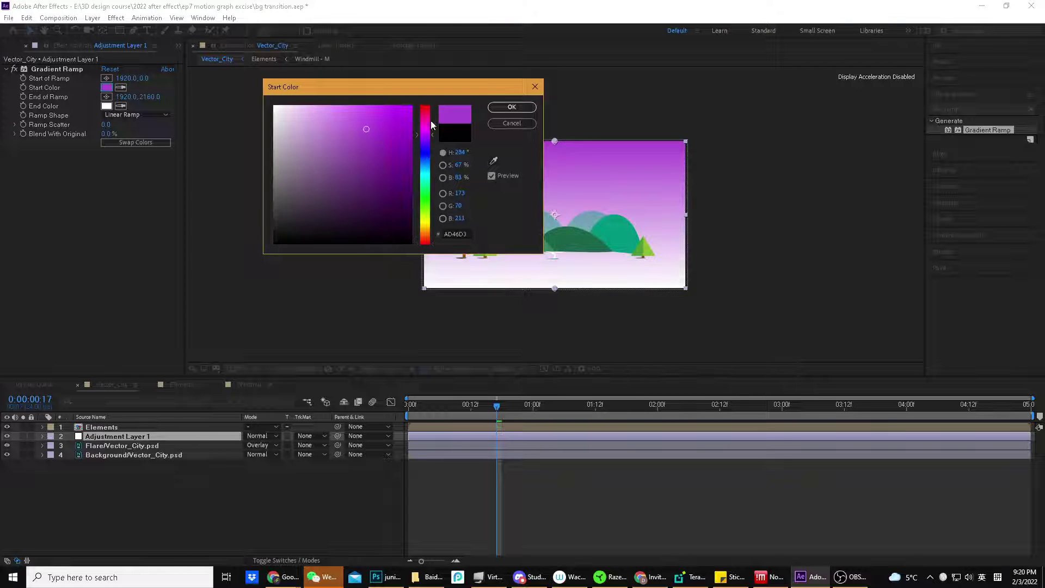
pyautogui.click(535, 87)
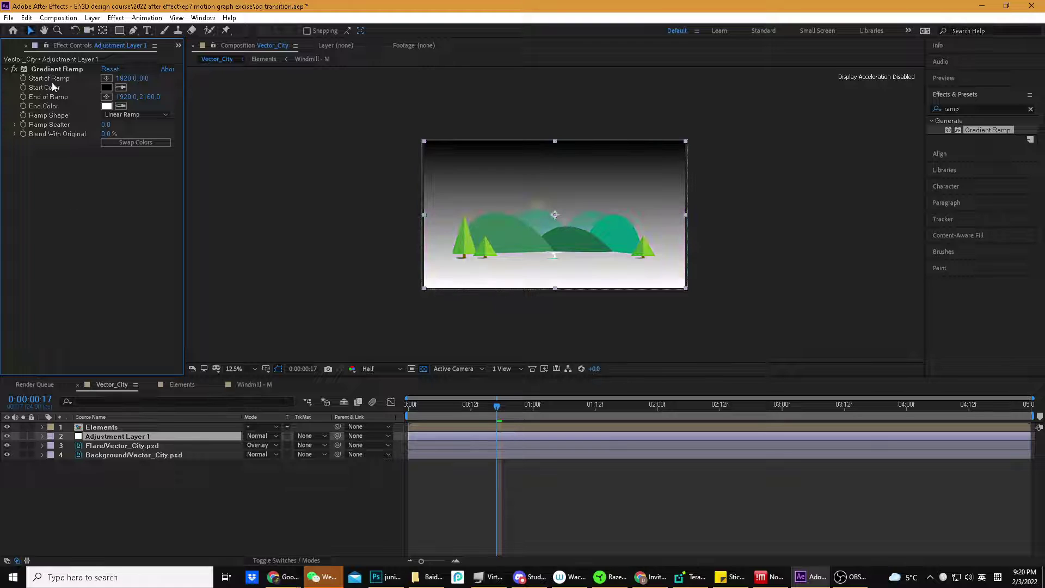
pyautogui.press('Delete')
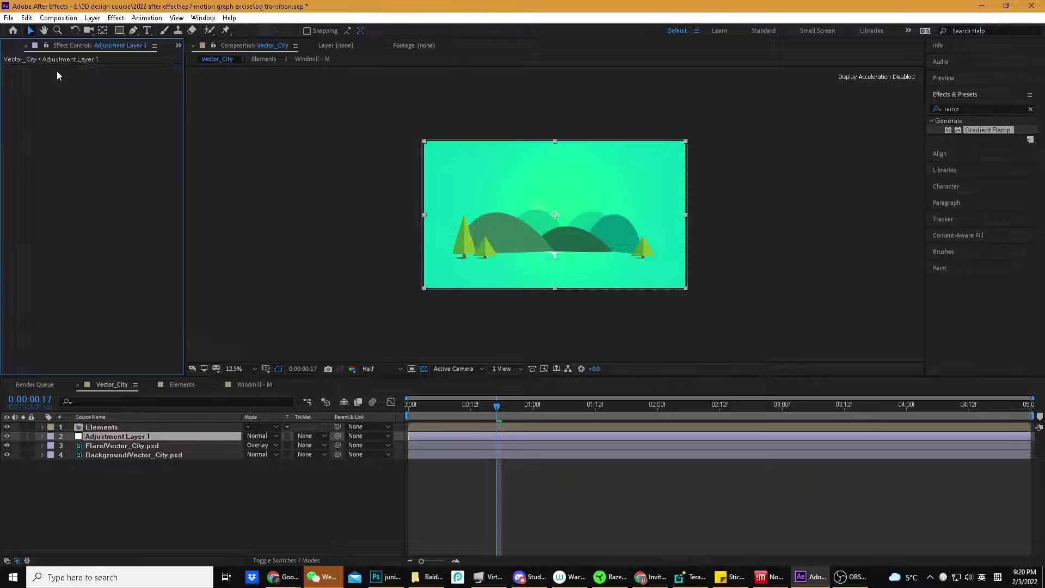
# Search the effects for "tint" and apply the Color Correction Tint effect to the adjustment layer
pyautogui.click(985, 110)
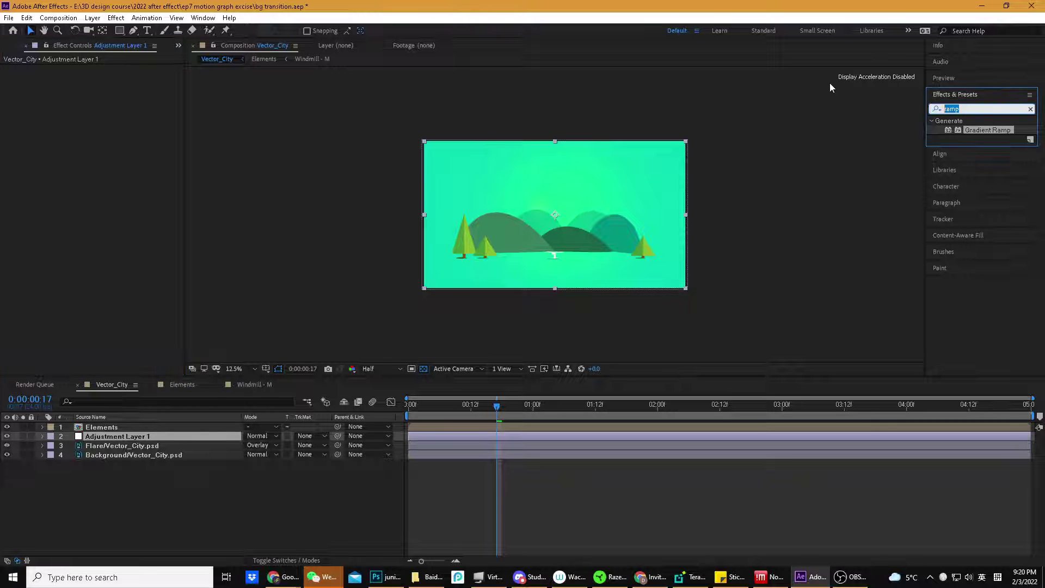
pyautogui.write('tint')
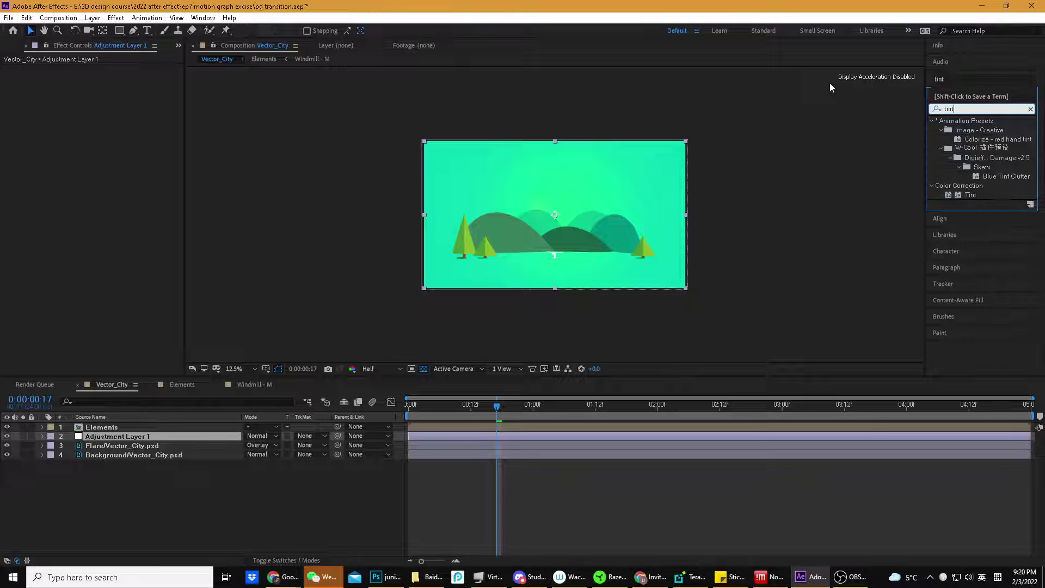
pyautogui.click(969, 195)
pyautogui.click(93, 18)
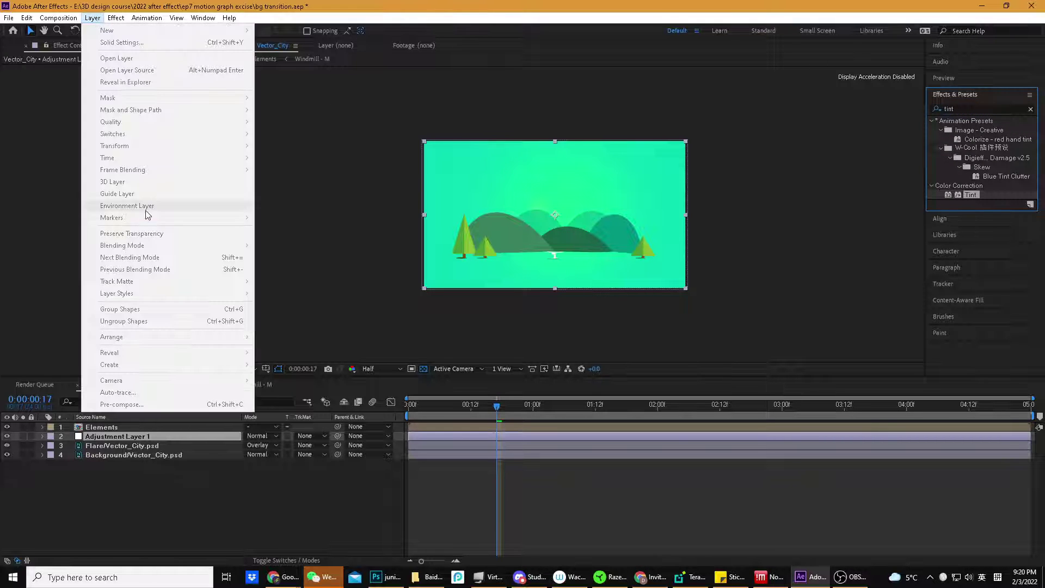
pyautogui.click(109, 46)
pyautogui.click(115, 18)
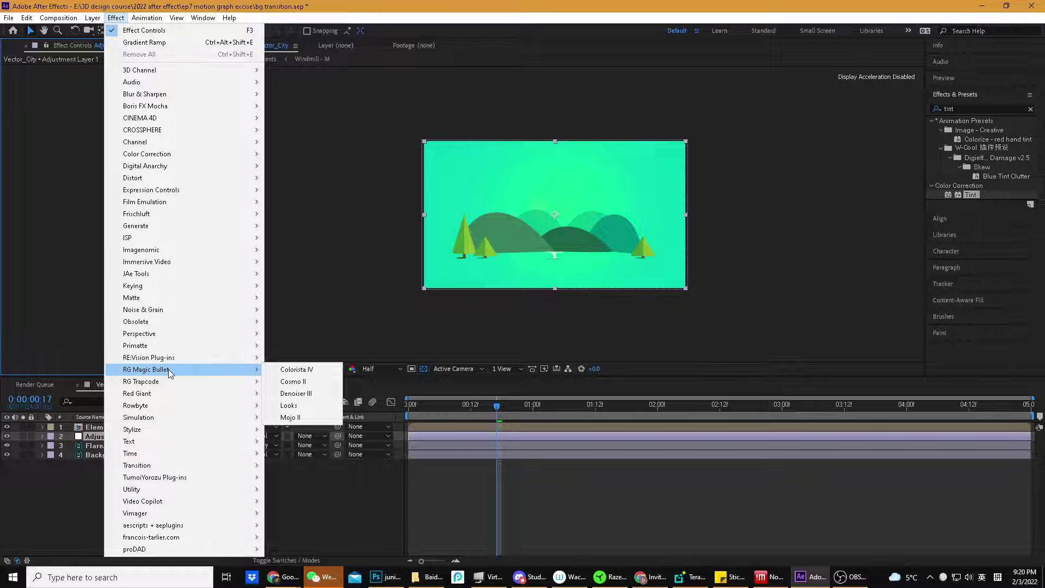
pyautogui.moveTo(186, 154)
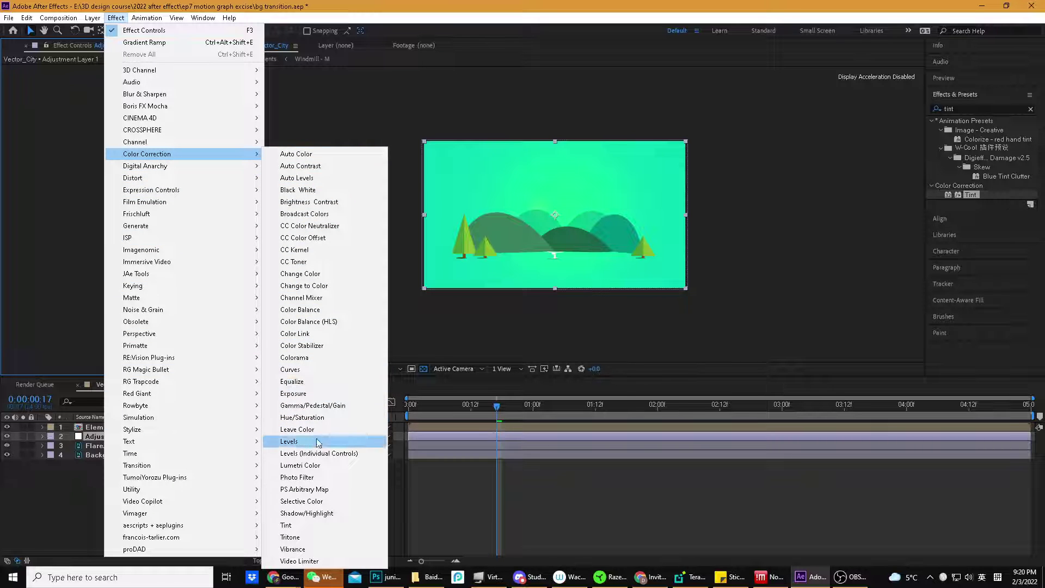
pyautogui.click(319, 525)
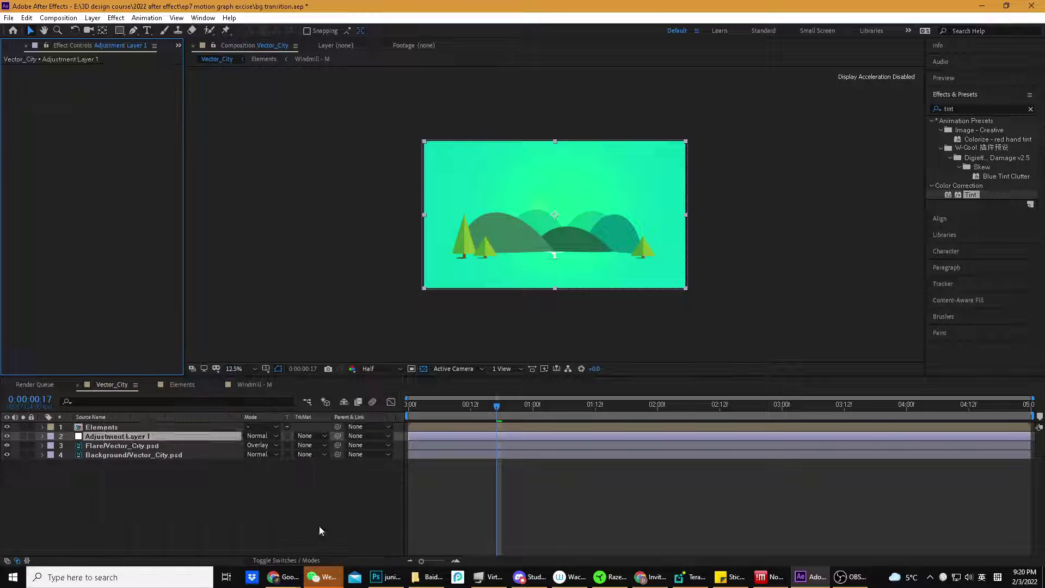
pyautogui.click(127, 194)
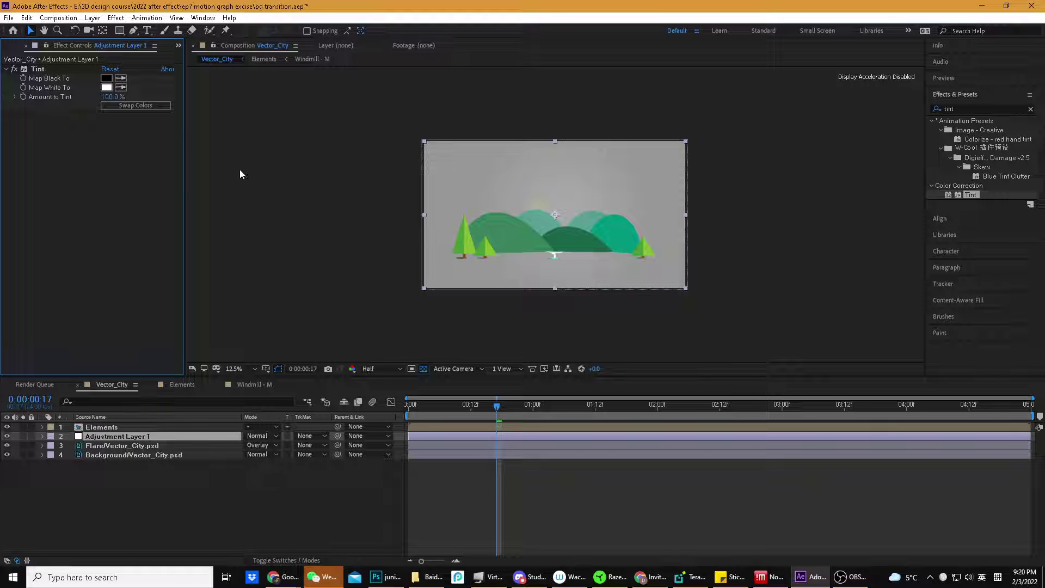
# Briefly solo the Flare and Background layers to check what lies beneath the tinted adjustment layer
pyautogui.click(114, 437)
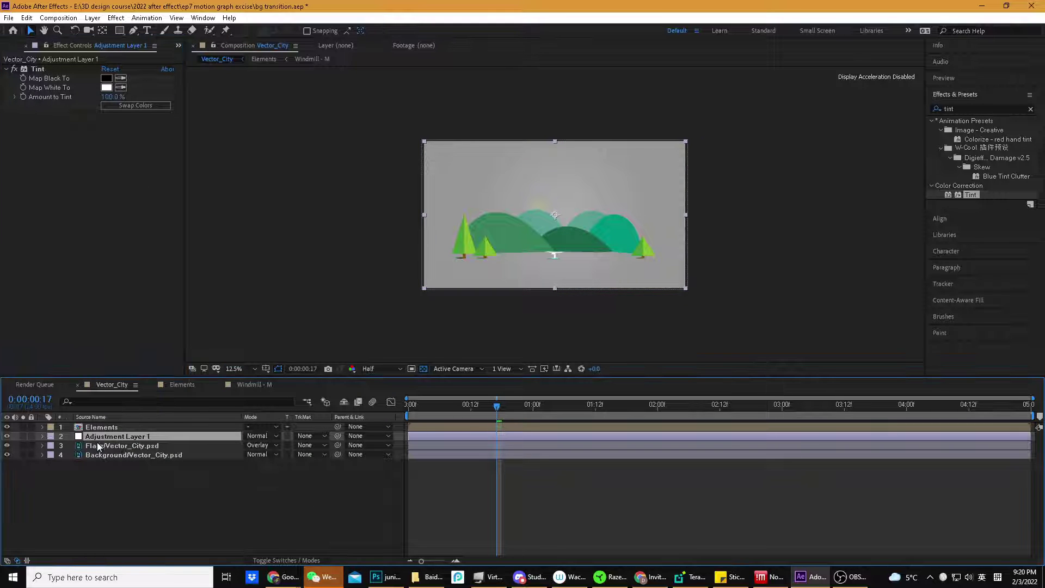
pyautogui.click(130, 446)
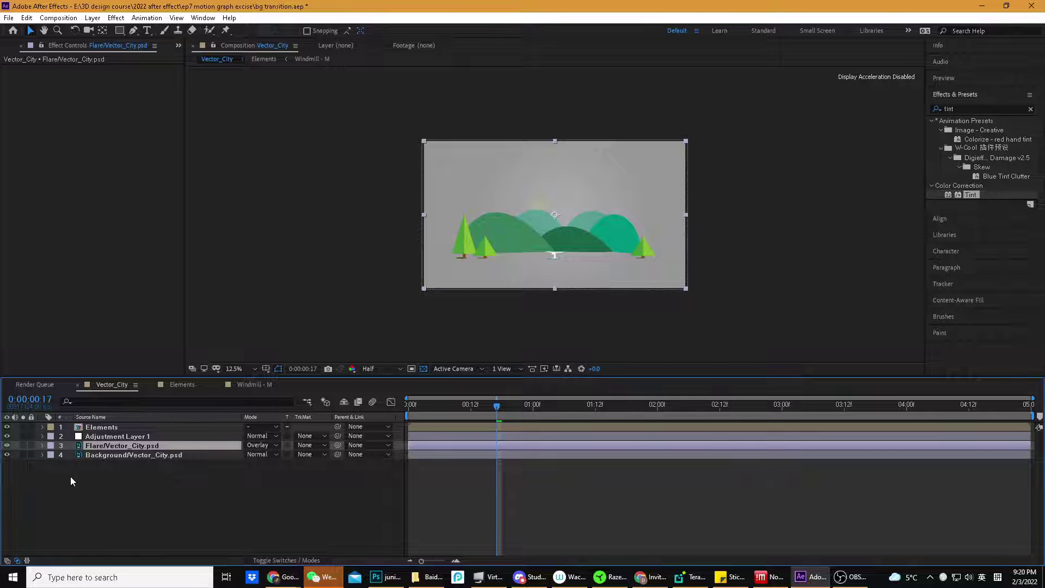
pyautogui.keyDown('shift'); pyautogui.click(57, 456); pyautogui.keyUp('shift')
pyautogui.click(24, 446)
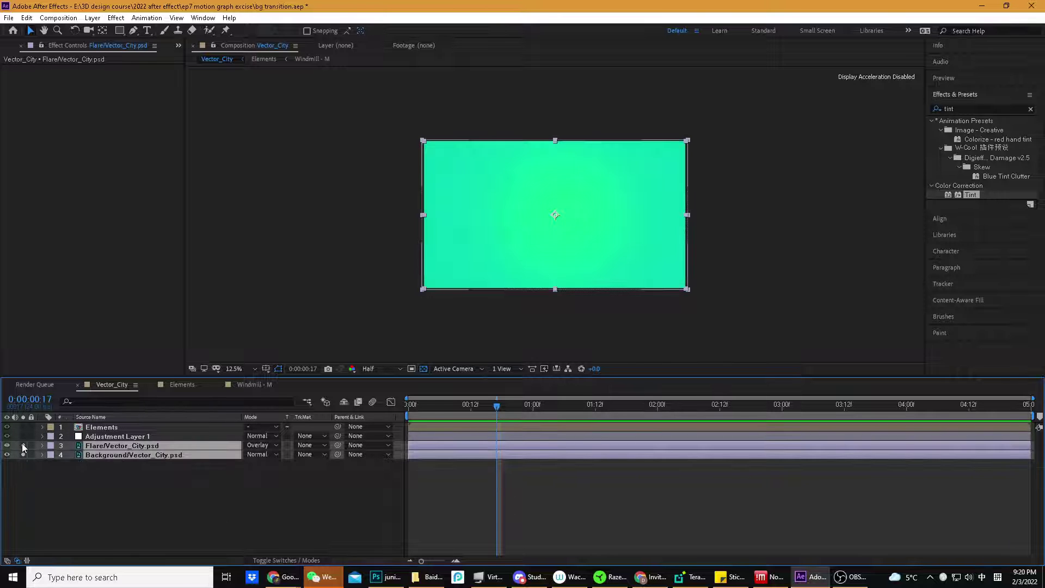
pyautogui.click(23, 446)
pyautogui.click(125, 439)
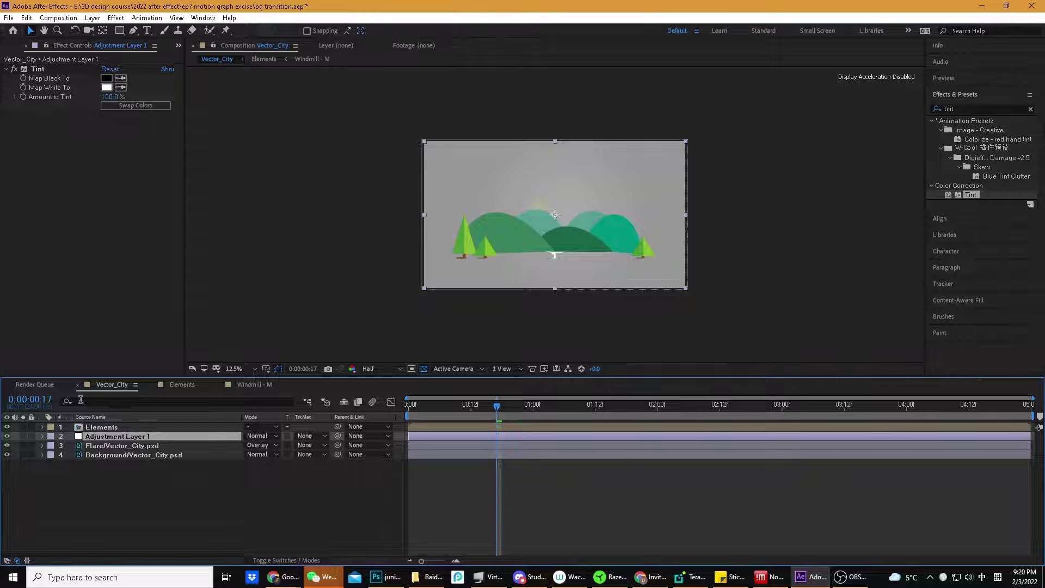
pyautogui.click(109, 445)
pyautogui.keyDown('shift'); pyautogui.click(109, 455); pyautogui.keyUp('shift')
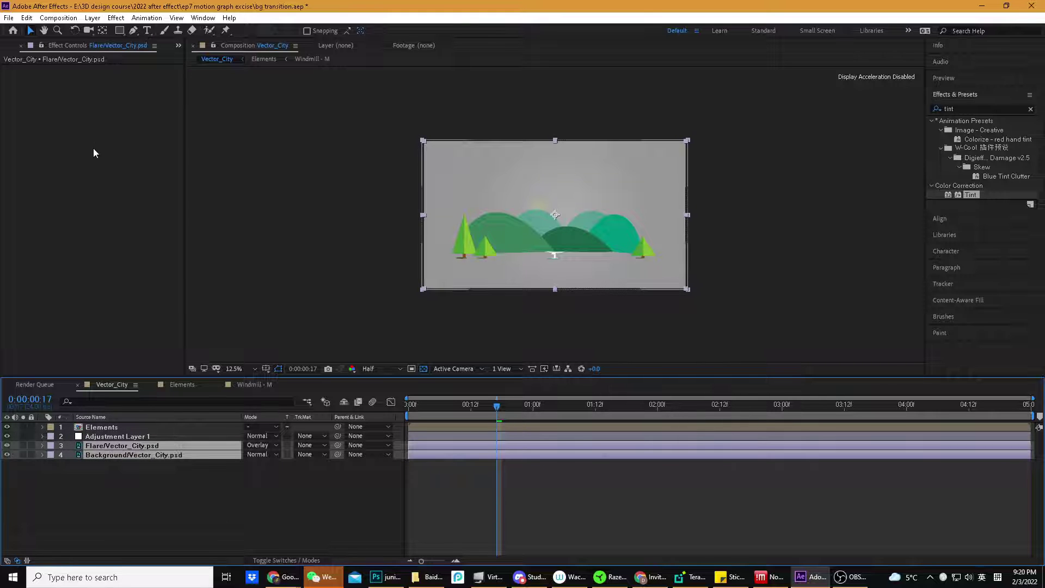
# Map black to purple 881FAA in the adjustment layer's Tint effect
pyautogui.click(109, 436)
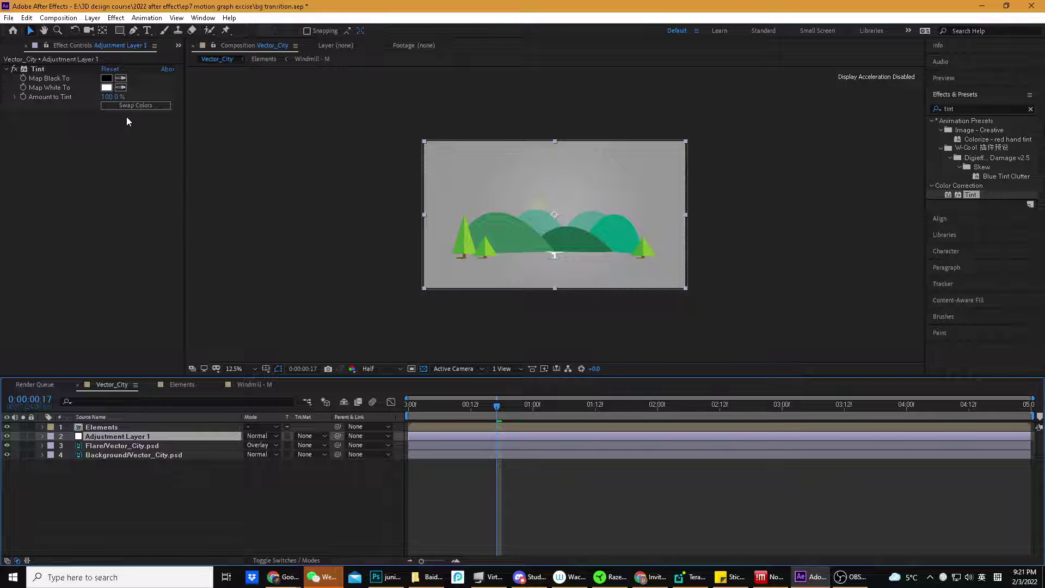
pyautogui.click(106, 79)
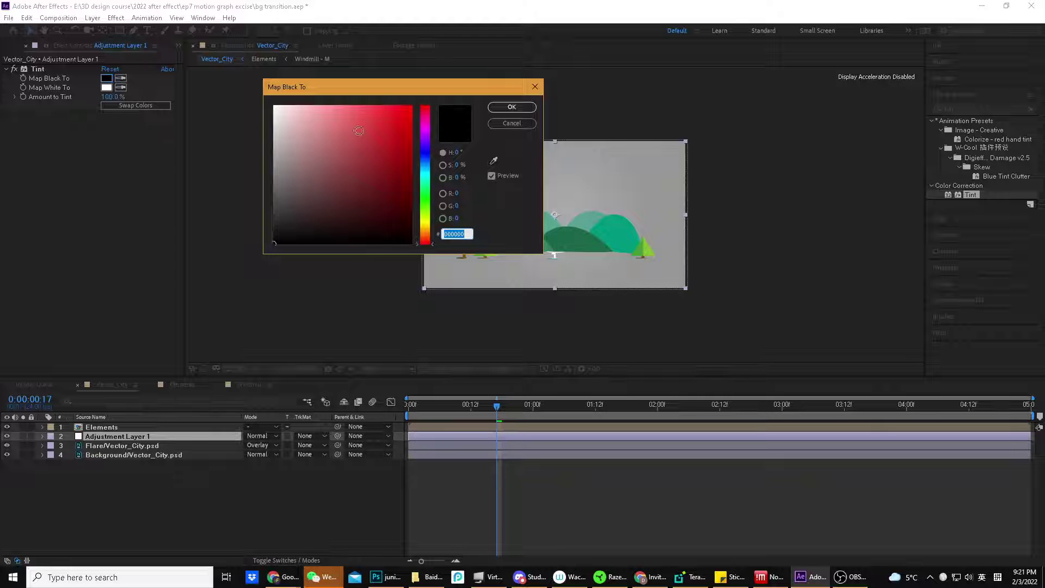
pyautogui.click(426, 138)
pyautogui.moveTo(394, 141)
pyautogui.mouseDown()
pyautogui.moveTo(363, 151)
pyautogui.moveTo(356, 169)
pyautogui.moveTo(386, 149)
pyautogui.mouseUp()
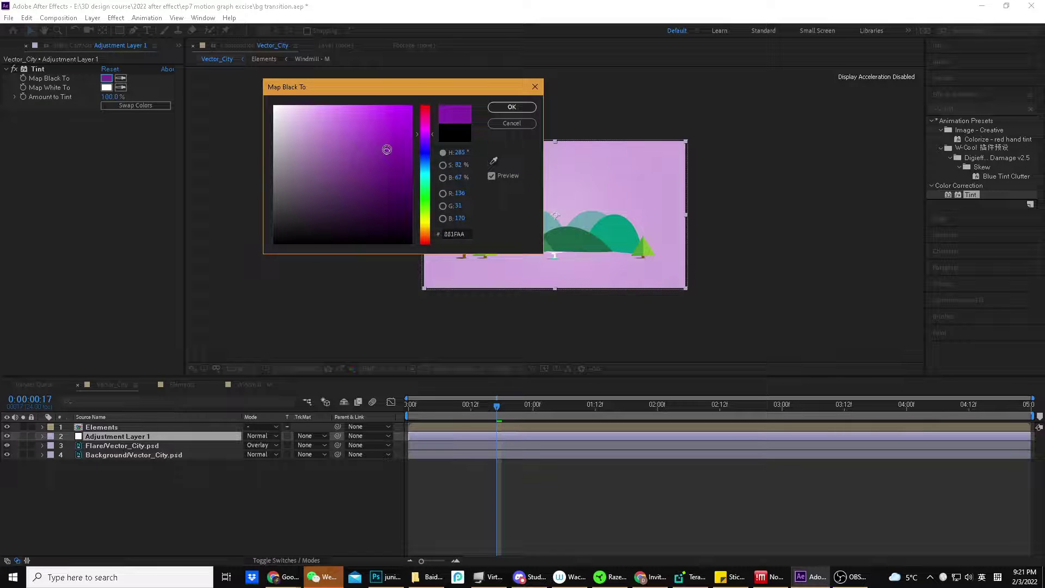
pyautogui.click(500, 104)
# Map white to the muted purple AA76AD in the Tint effect
pyautogui.click(106, 87)
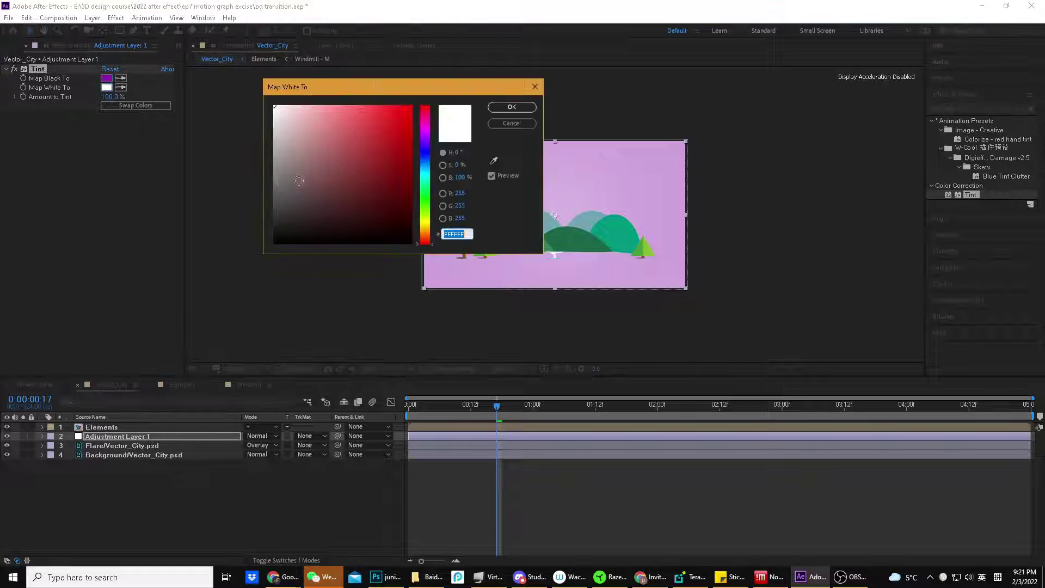
pyautogui.click(372, 132)
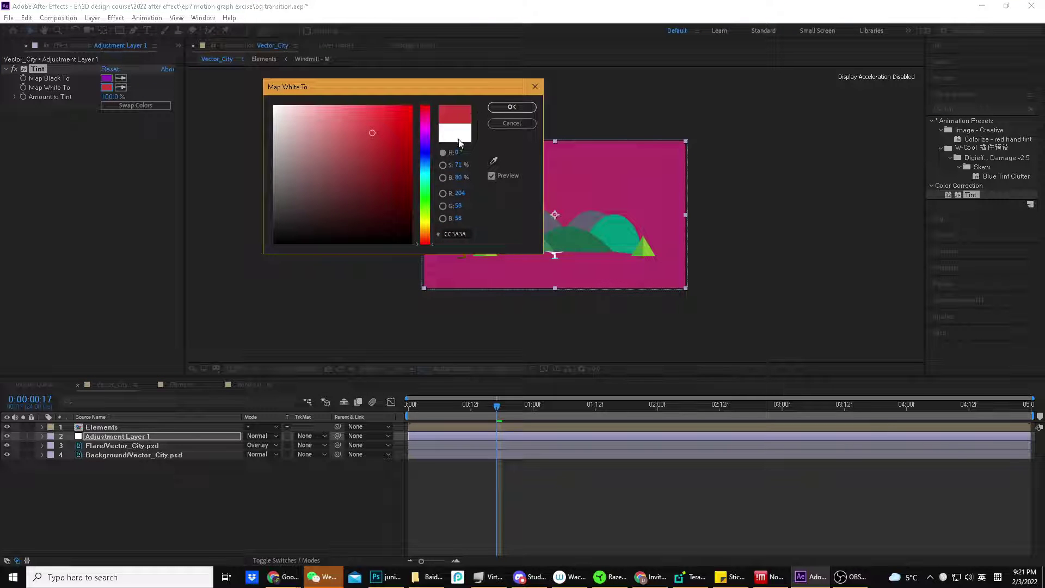
pyautogui.moveTo(428, 148); pyautogui.dragTo(428, 129)
pyautogui.moveTo(365, 139)
pyautogui.mouseDown()
pyautogui.moveTo(315, 152)
pyautogui.moveTo(302, 140)
pyautogui.moveTo(311, 184)
pyautogui.moveTo(318, 149)
pyautogui.mouseUp()
pyautogui.click(512, 107)
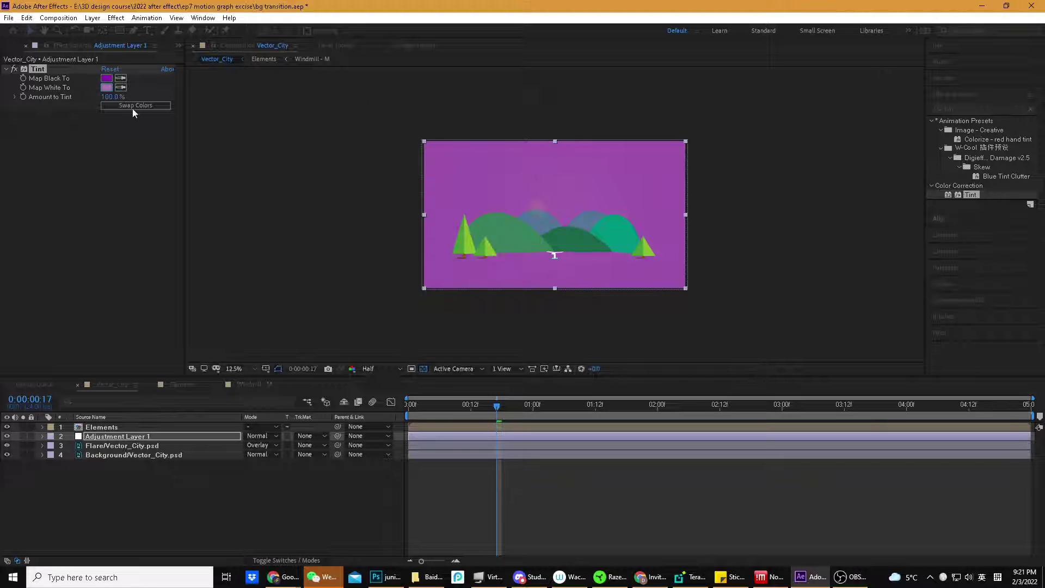
# Change the Tint effect's Map Black To color to a dark navy blue with a 227° hue
pyautogui.click(107, 78)
pyautogui.moveTo(356, 178)
pyautogui.mouseDown()
pyautogui.moveTo(328, 198)
pyautogui.moveTo(328, 222)
pyautogui.moveTo(306, 227)
pyautogui.moveTo(326, 215)
pyautogui.mouseUp()
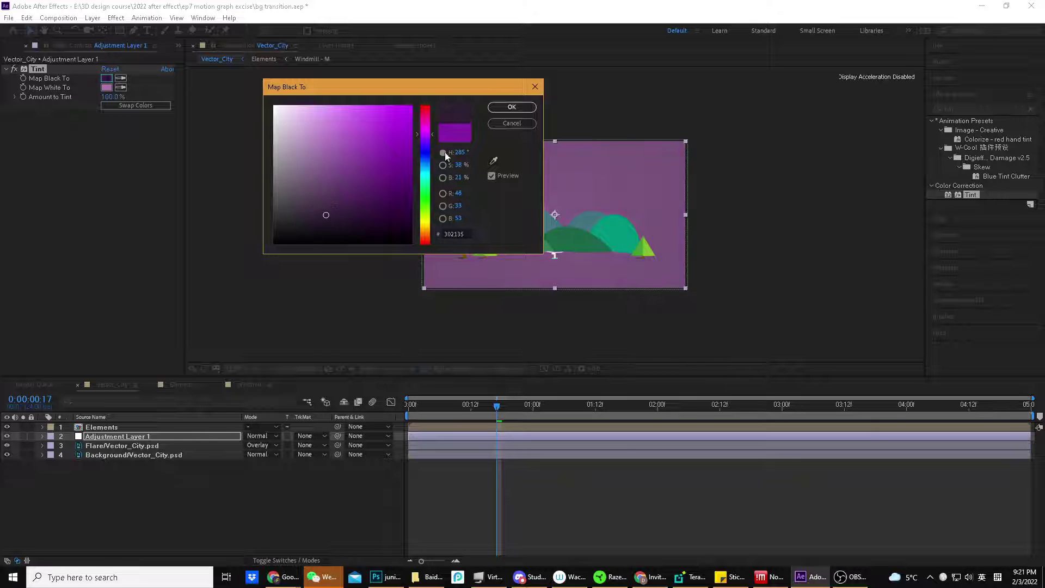
pyautogui.click(425, 146)
pyautogui.moveTo(424, 148); pyautogui.dragTo(425, 159)
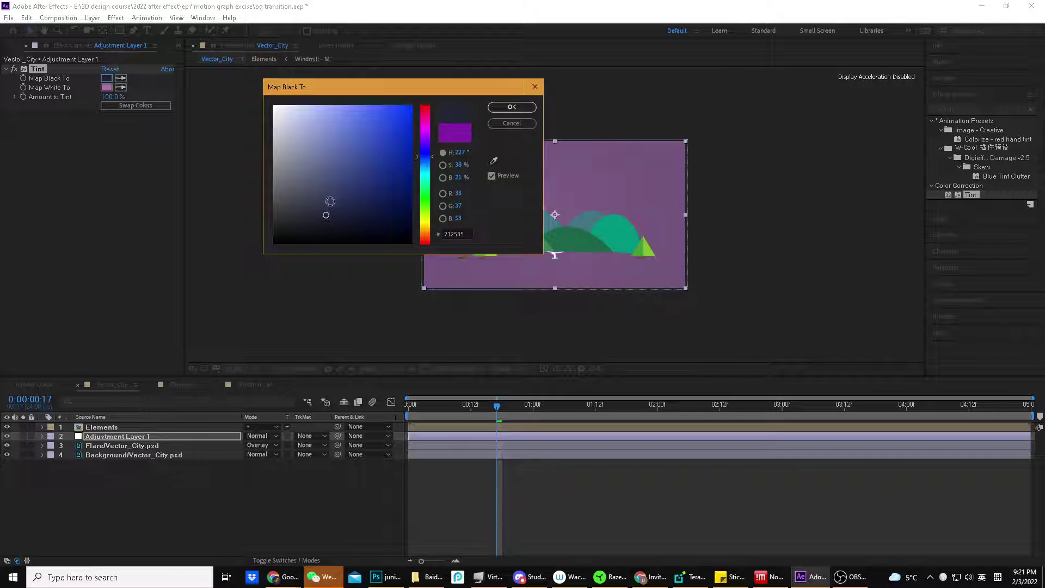
pyautogui.moveTo(329, 201); pyautogui.dragTo(392, 188)
pyautogui.moveTo(397, 124)
pyautogui.mouseDown()
pyautogui.moveTo(394, 214)
pyautogui.moveTo(379, 244)
pyautogui.moveTo(329, 222)
pyautogui.moveTo(342, 229)
pyautogui.moveTo(303, 245)
pyautogui.moveTo(353, 218)
pyautogui.mouseUp()
pyautogui.click(511, 107)
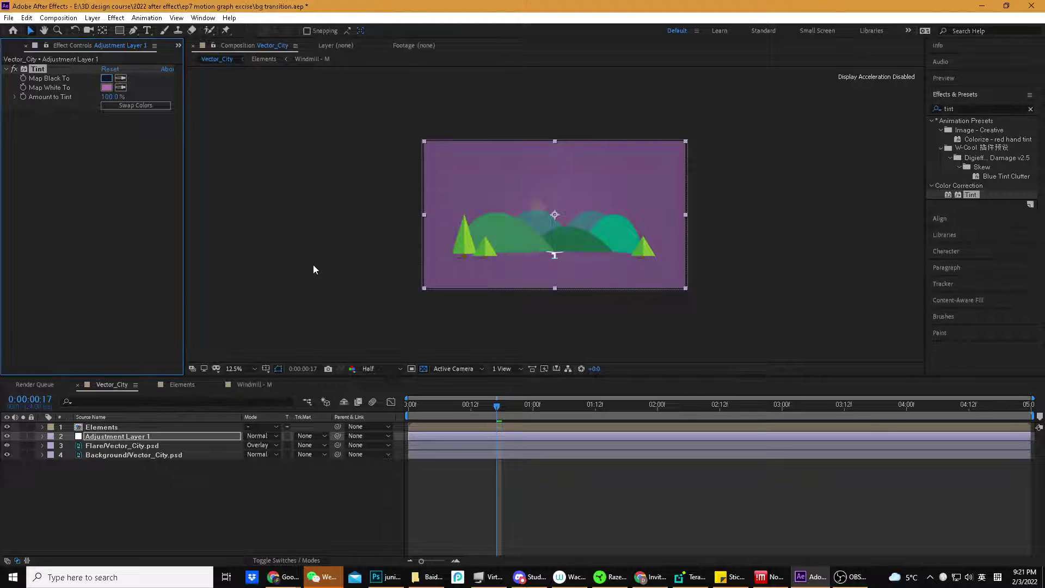
# Darken the Tint effect's Map Black To color to 0D1120
pyautogui.click(190, 396)
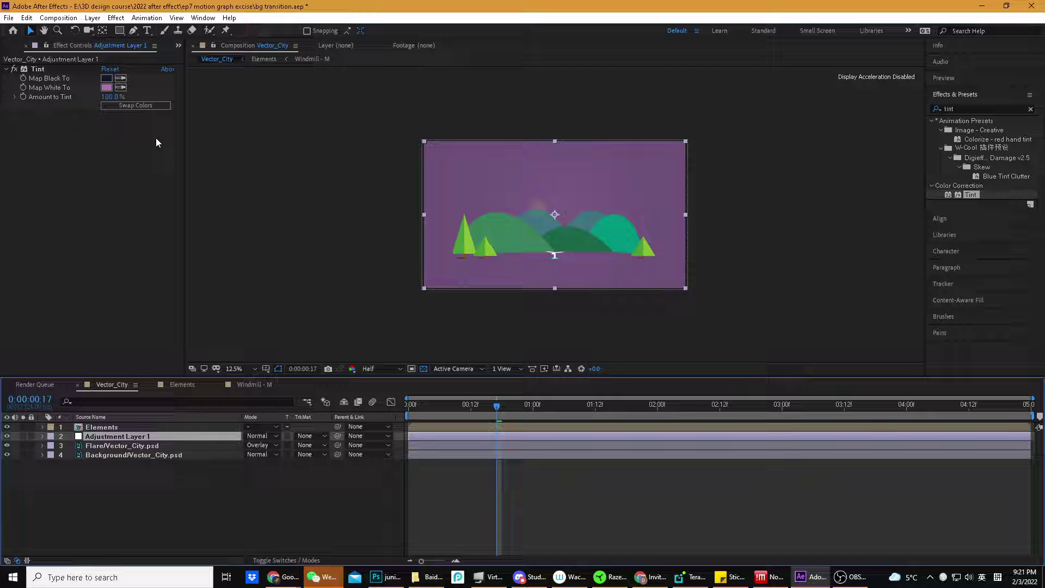
pyautogui.click(108, 79)
pyautogui.click(354, 226)
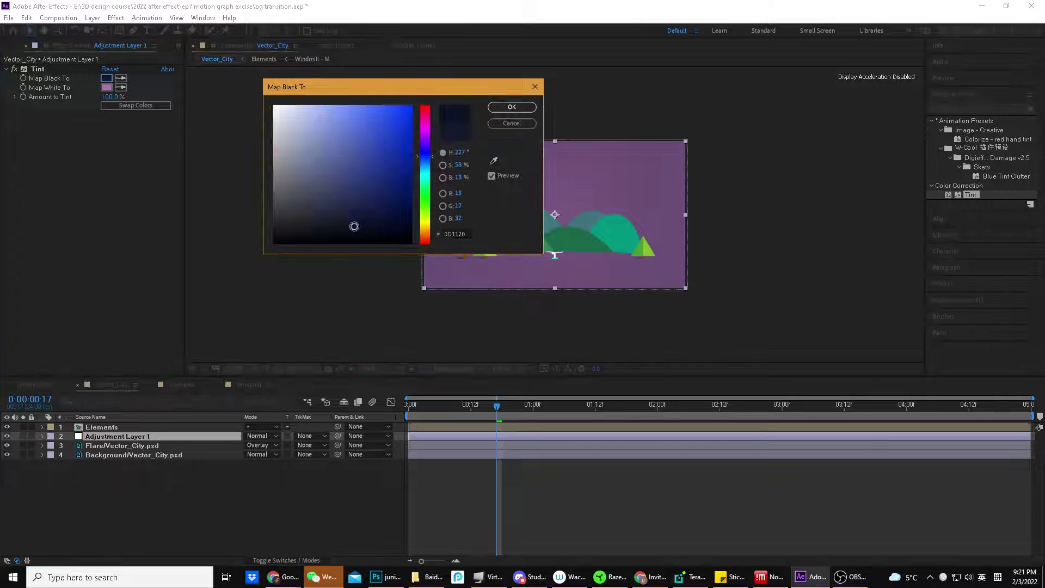
pyautogui.click(524, 109)
# Lighten the Tint effect's Map White To color to FBB6FF and make Map Black To a fully saturated deep blue
pyautogui.click(107, 87)
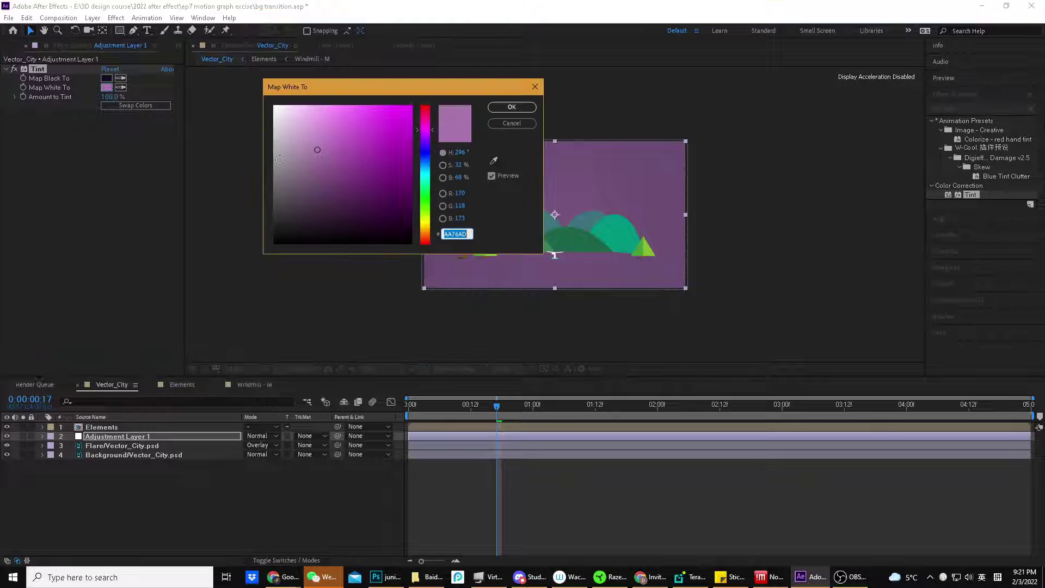
pyautogui.moveTo(309, 124)
pyautogui.mouseDown()
pyautogui.moveTo(285, 106)
pyautogui.moveTo(279, 129)
pyautogui.moveTo(266, 125)
pyautogui.moveTo(305, 102)
pyautogui.mouseUp()
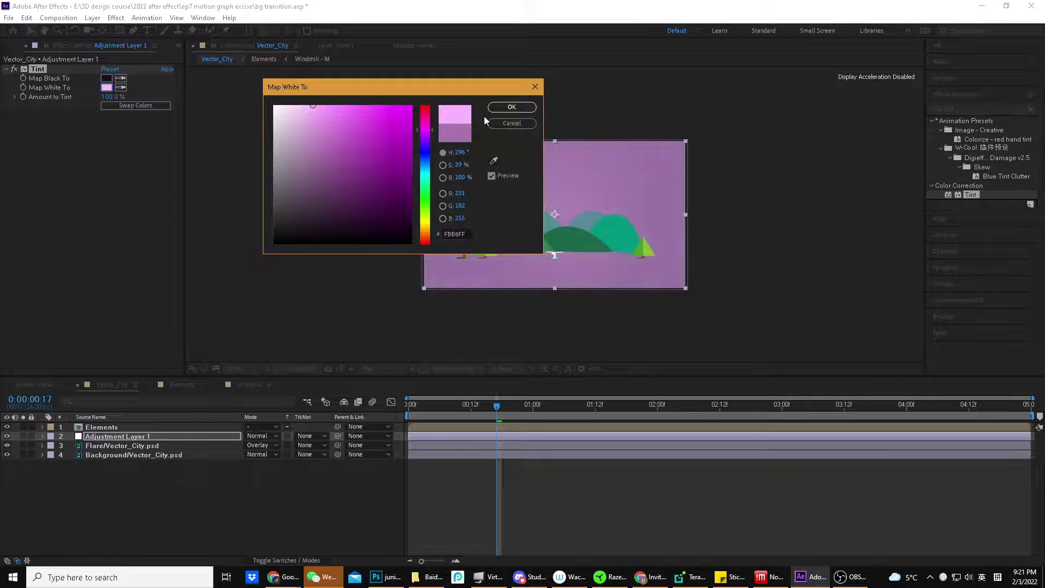
pyautogui.click(511, 107)
pyautogui.click(106, 78)
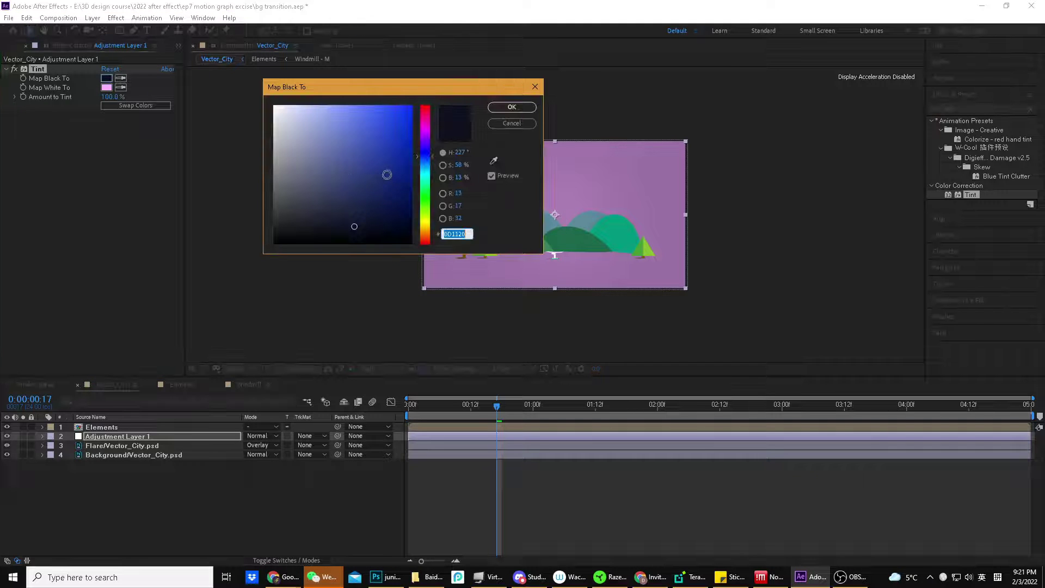
pyautogui.click(413, 175)
pyautogui.click(507, 107)
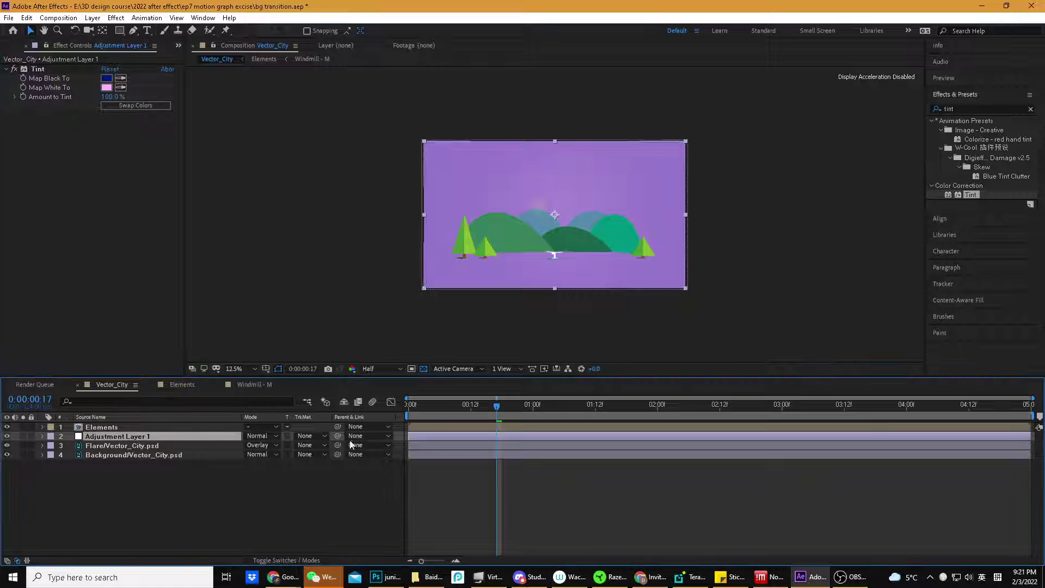
# Preview the purple-tinted Vector_City animation from the first frame
pyautogui.click(480, 407)
pyautogui.press('Home')
pyautogui.press('space')
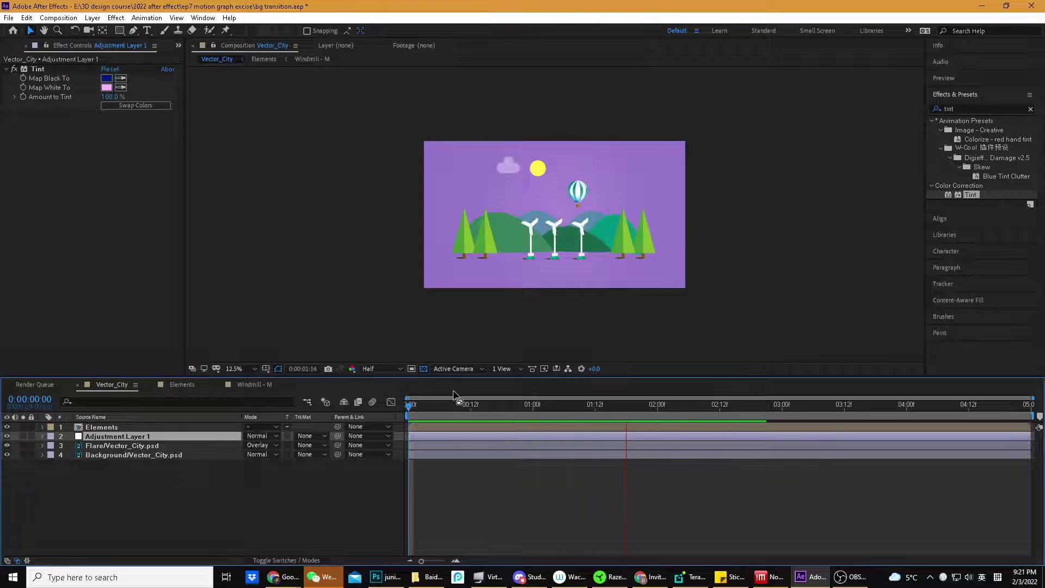
# Keyframe the adjustment layer's Opacity from 100% at 0:00:00:17 to 0% at 0:00:01:07
pyautogui.moveTo(457, 406); pyautogui.dragTo(495, 412)
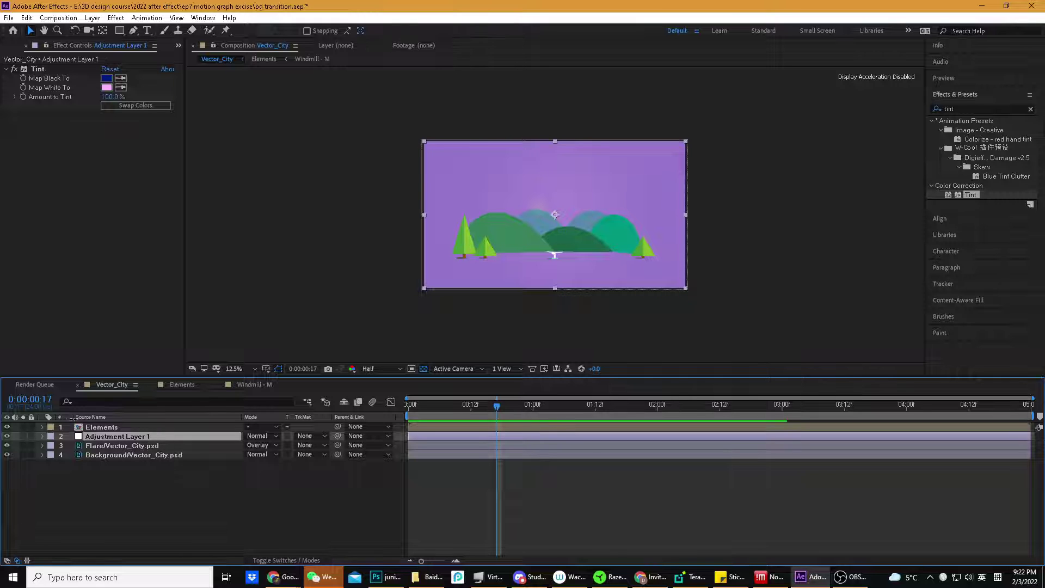
pyautogui.press('t')
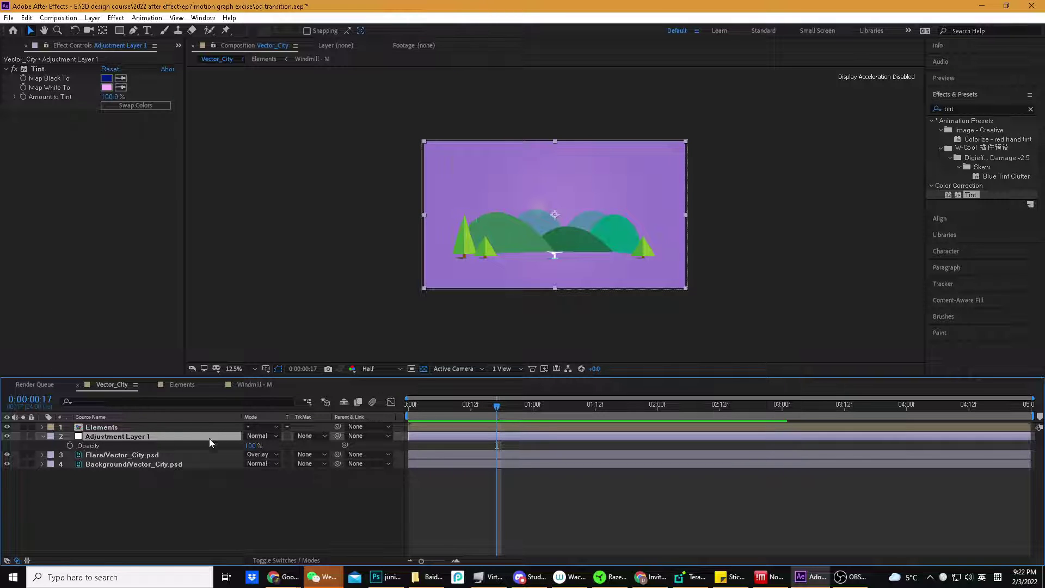
pyautogui.moveTo(250, 446); pyautogui.dragTo(367, 447)
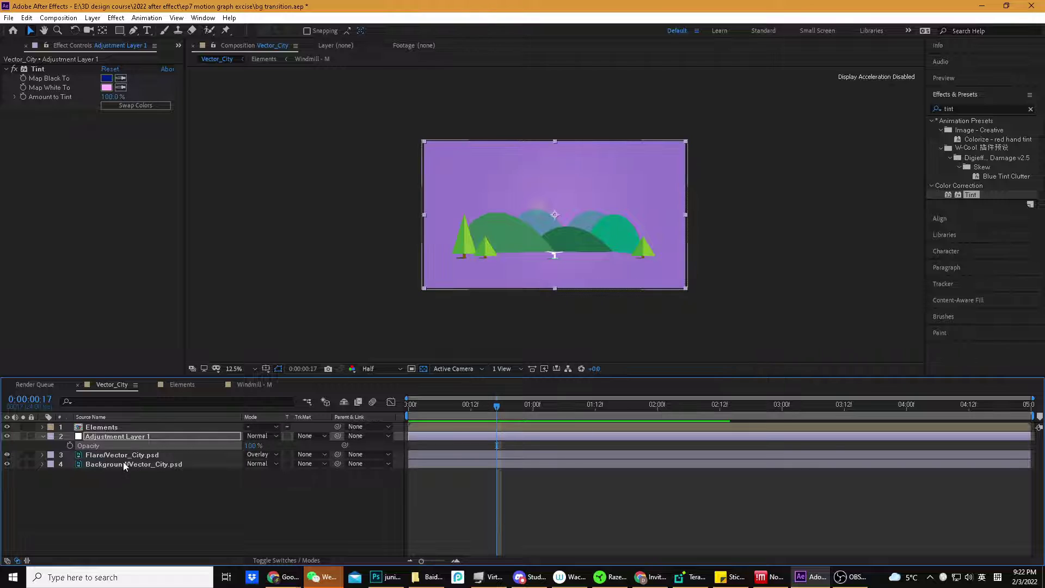
pyautogui.click(70, 446)
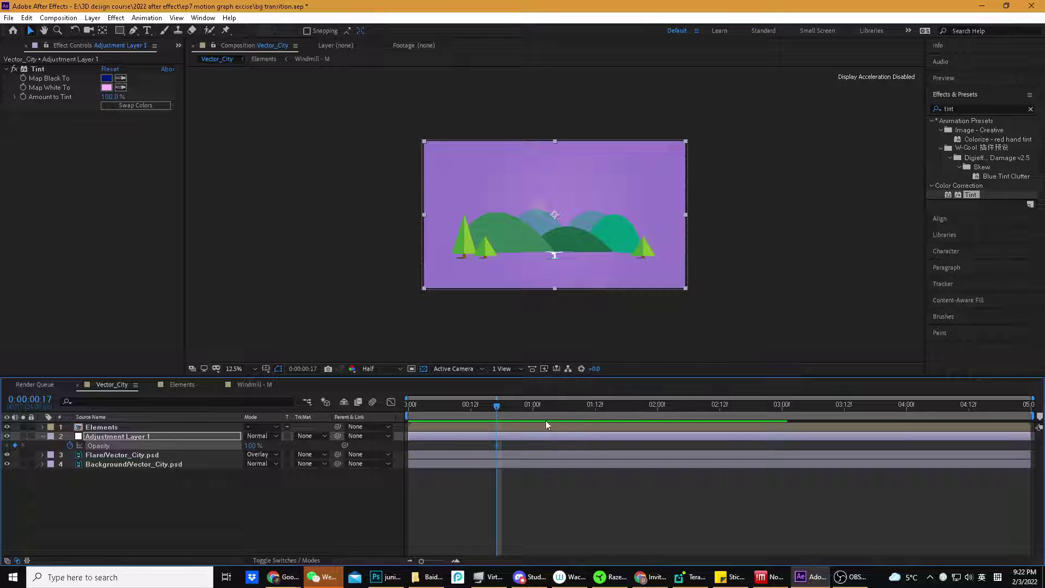
pyautogui.moveTo(495, 410); pyautogui.dragTo(571, 414)
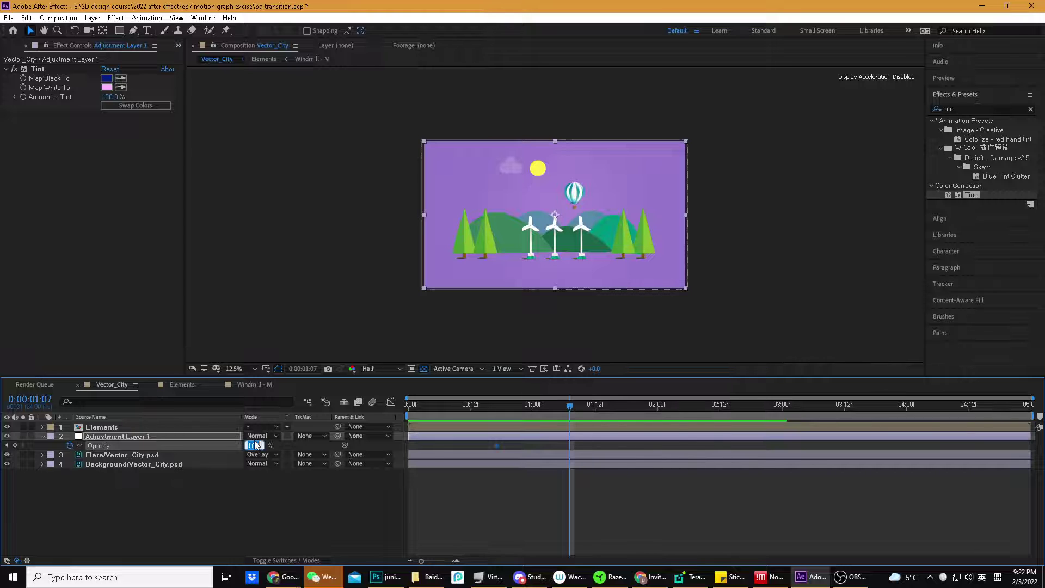
pyautogui.click(113, 439)
# Play the composition from the start and scrub to 0:00:01:14 to check the background color transition
pyautogui.press('Home')
pyautogui.press('space')
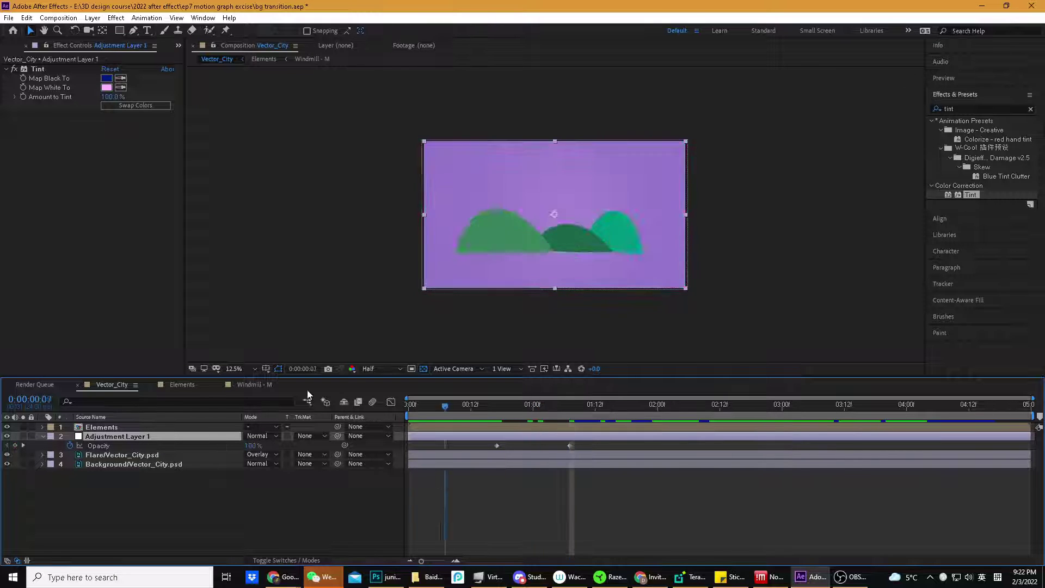
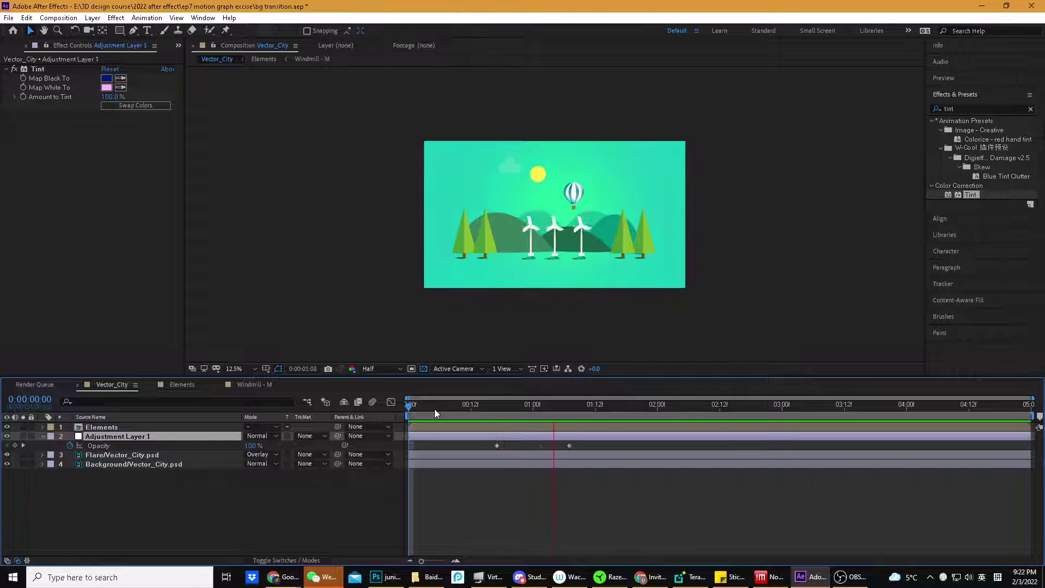
pyautogui.click(454, 409)
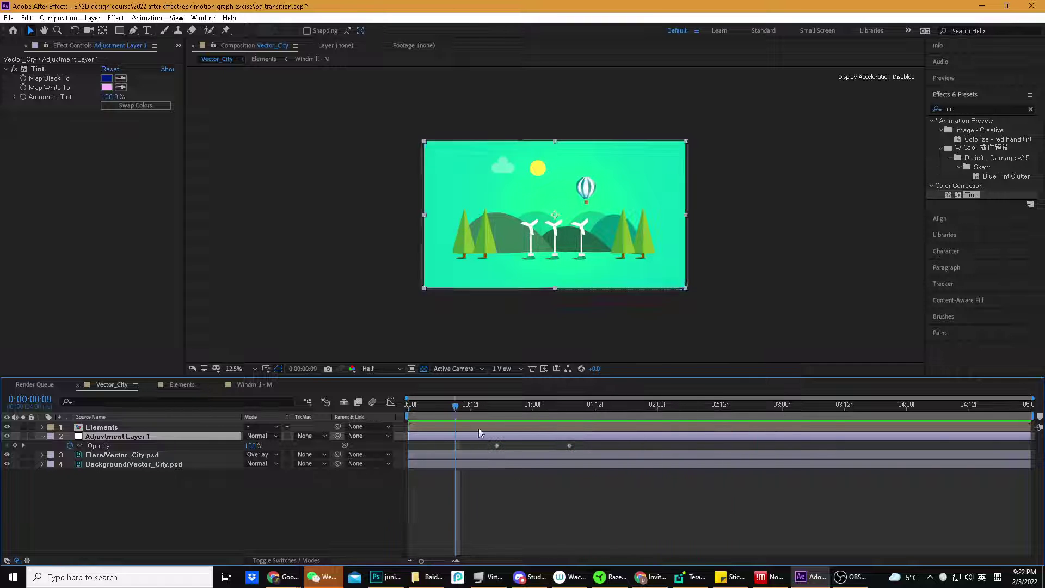
pyautogui.moveTo(482, 416); pyautogui.dragTo(605, 413)
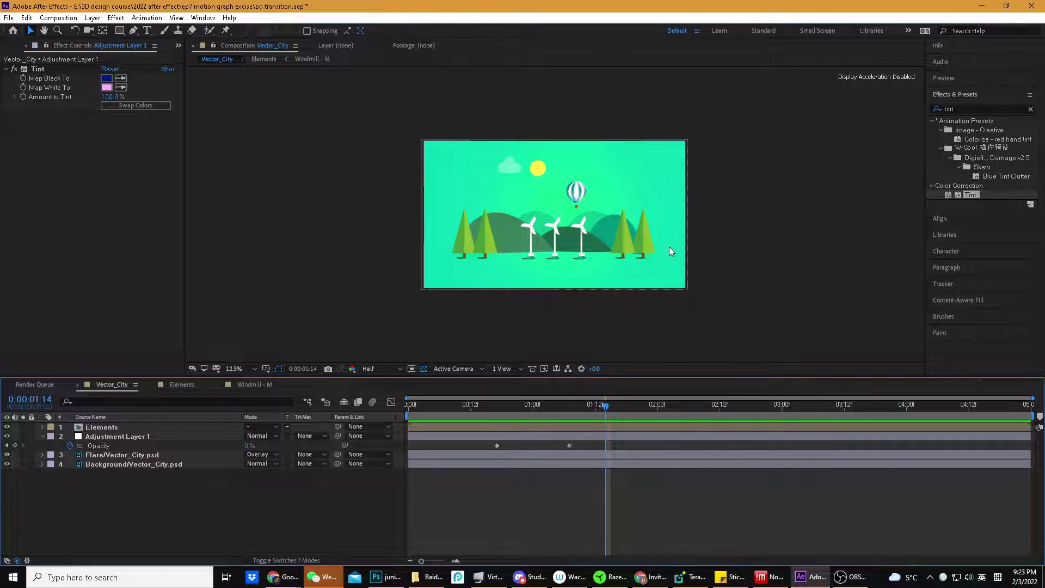
# Switch to Chrome, search Google Images for "train vector images" and browse the results for a train illustration
pyautogui.moveTo(274, 576)
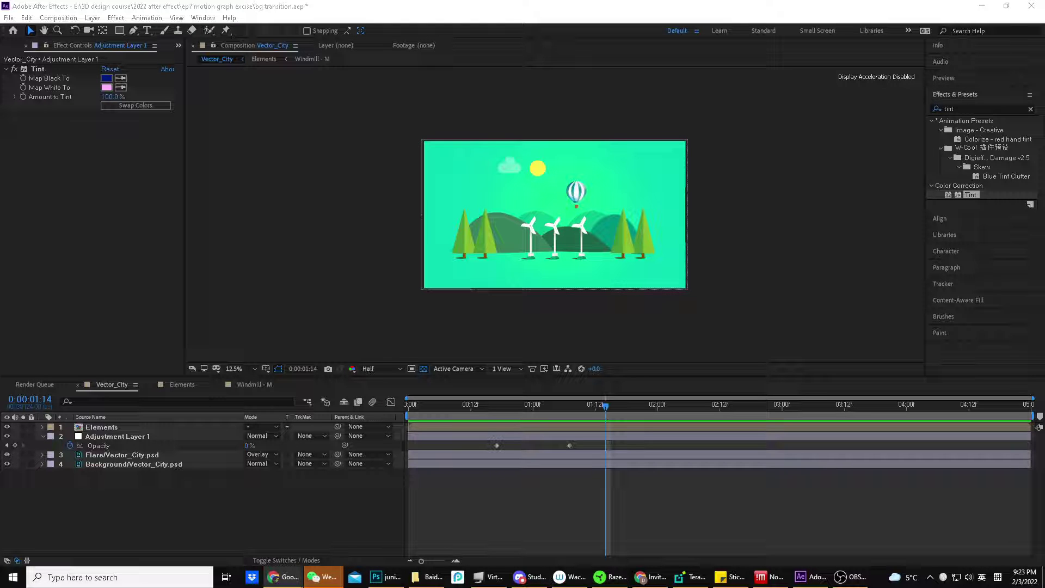
pyautogui.hotkey('alt', 'Tab')
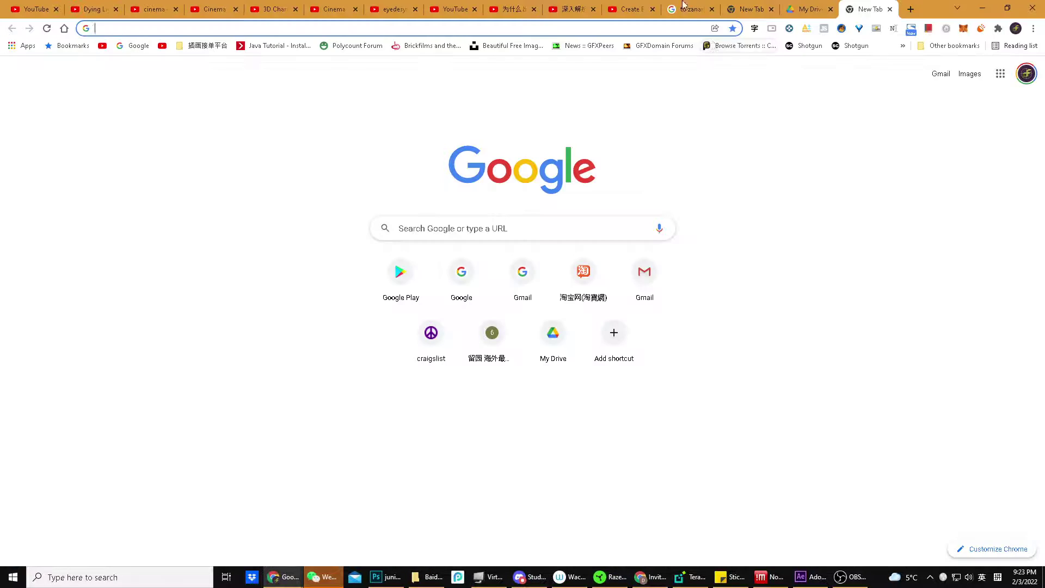
pyautogui.click(556, 31)
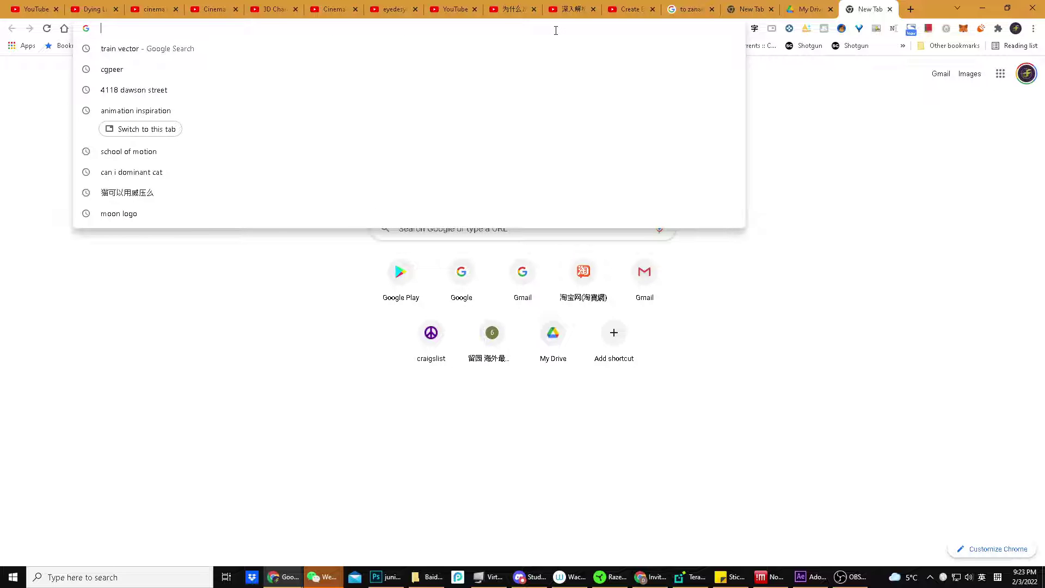
pyautogui.write('t')
pyautogui.press('Escape')
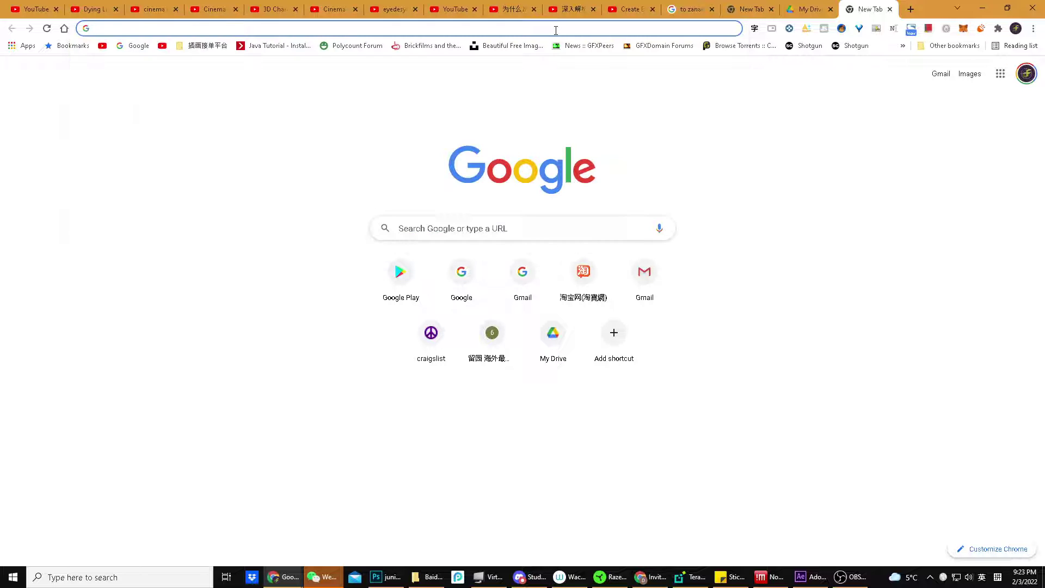
pyautogui.write('train')
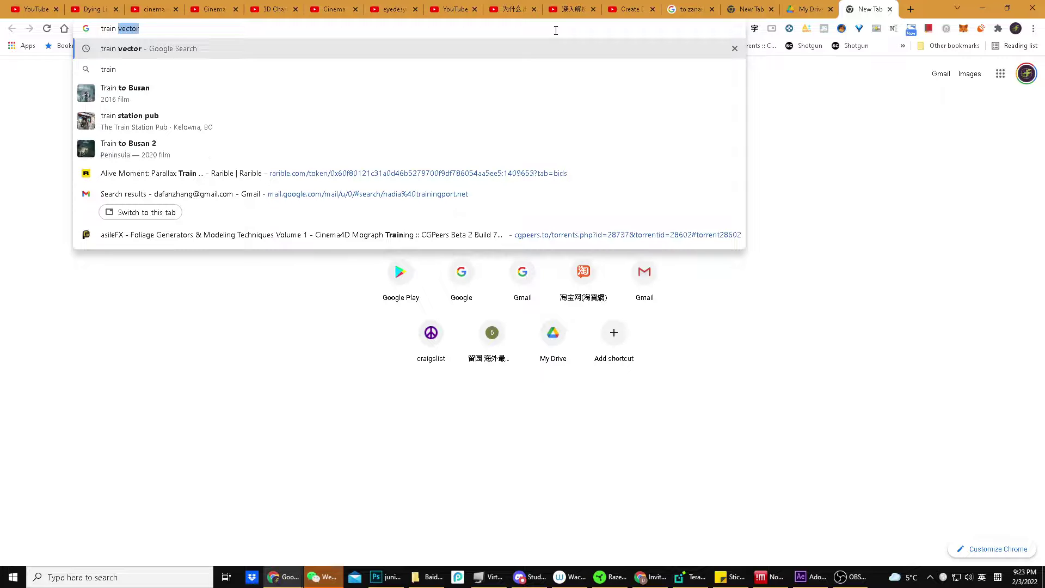
pyautogui.write(' vector ')
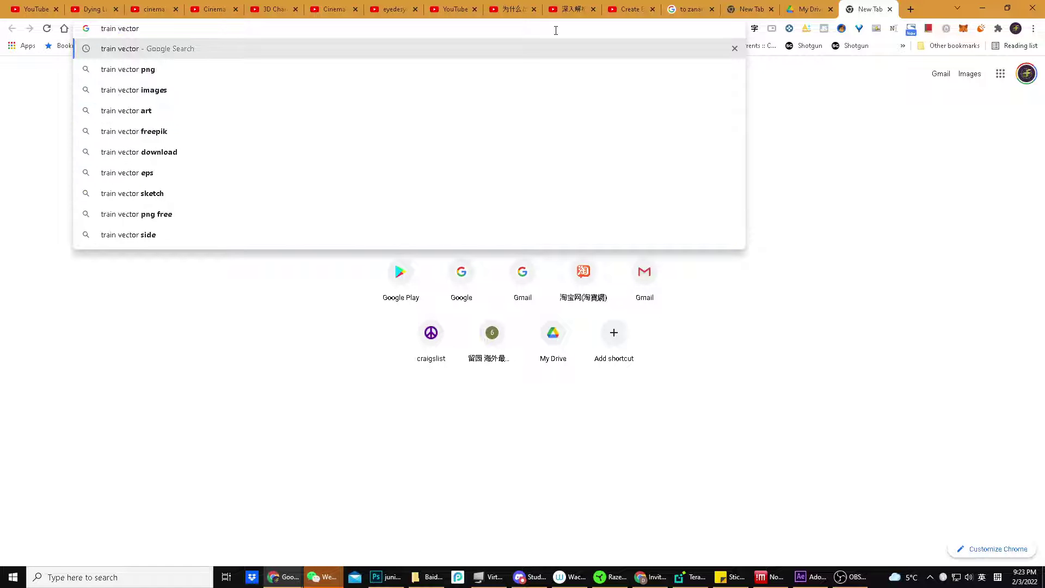
pyautogui.write('image')
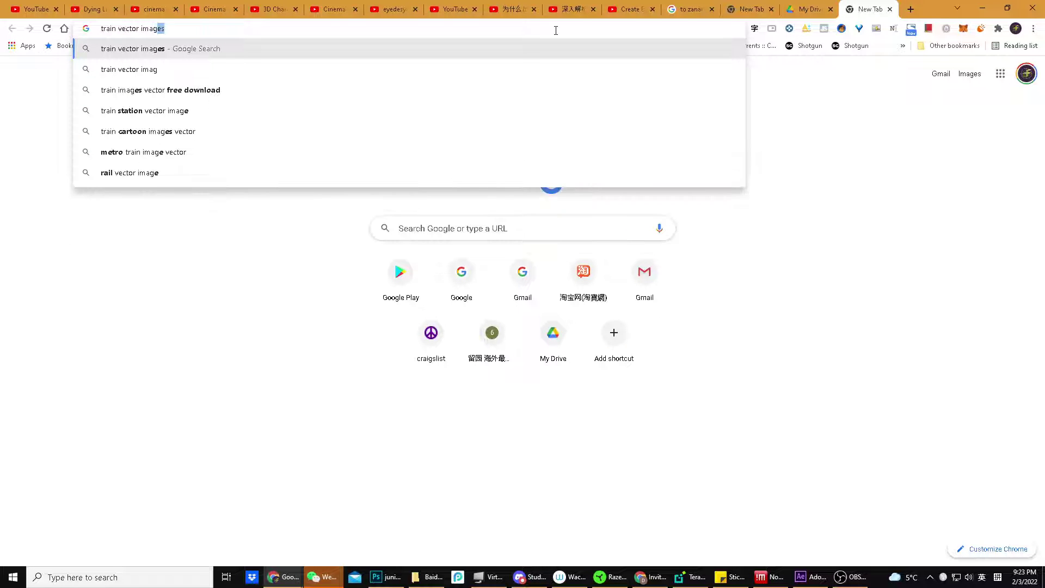
pyautogui.press('Return')
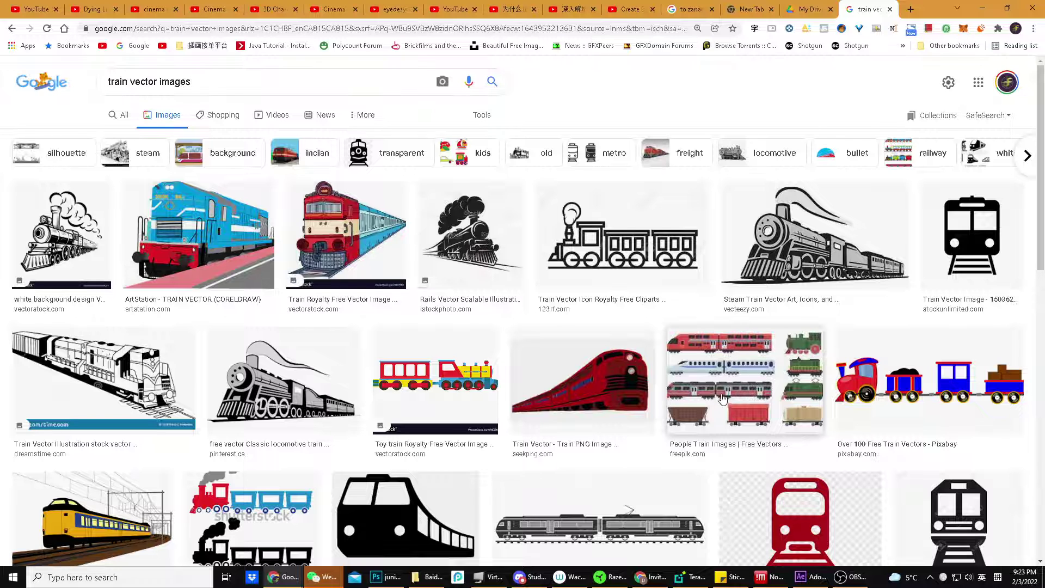
pyautogui.scroll(-10, 724, 386)
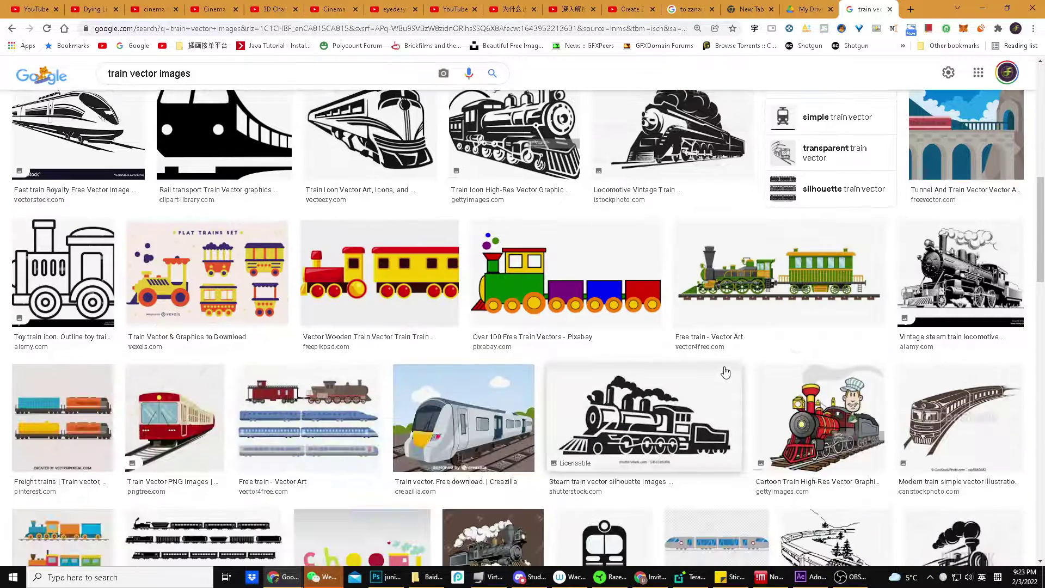
pyautogui.scroll(-4, 726, 371)
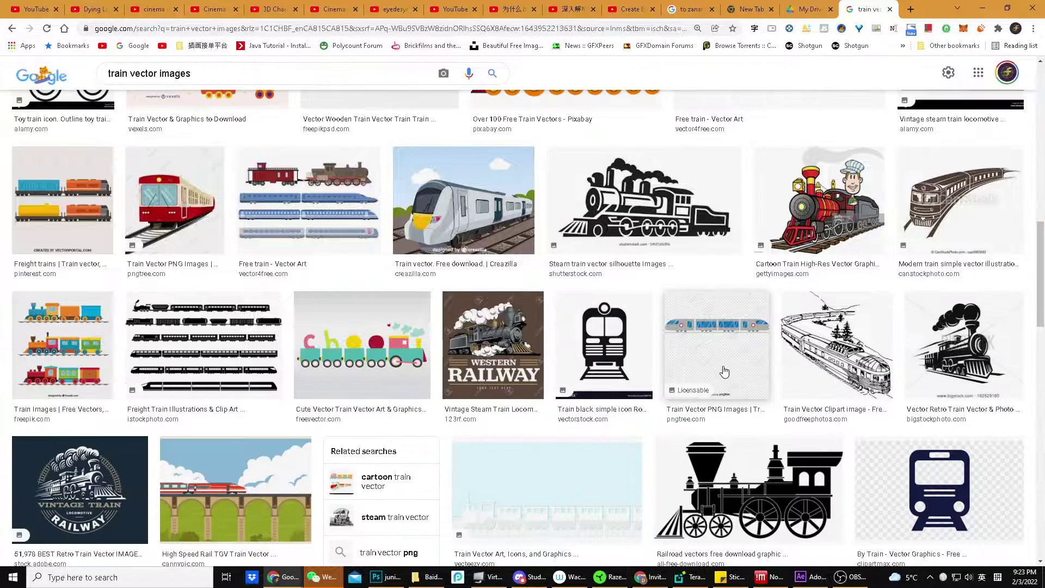
# Browse further train vector image results and filter them to large-size images
pyautogui.scroll(-5, 724, 372)
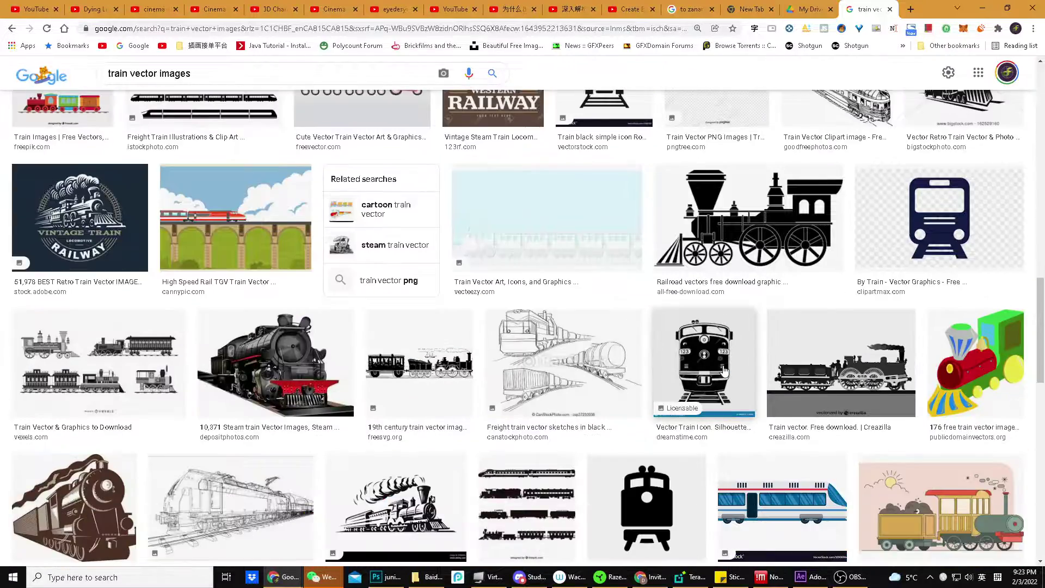
pyautogui.scroll(-5, 724, 370)
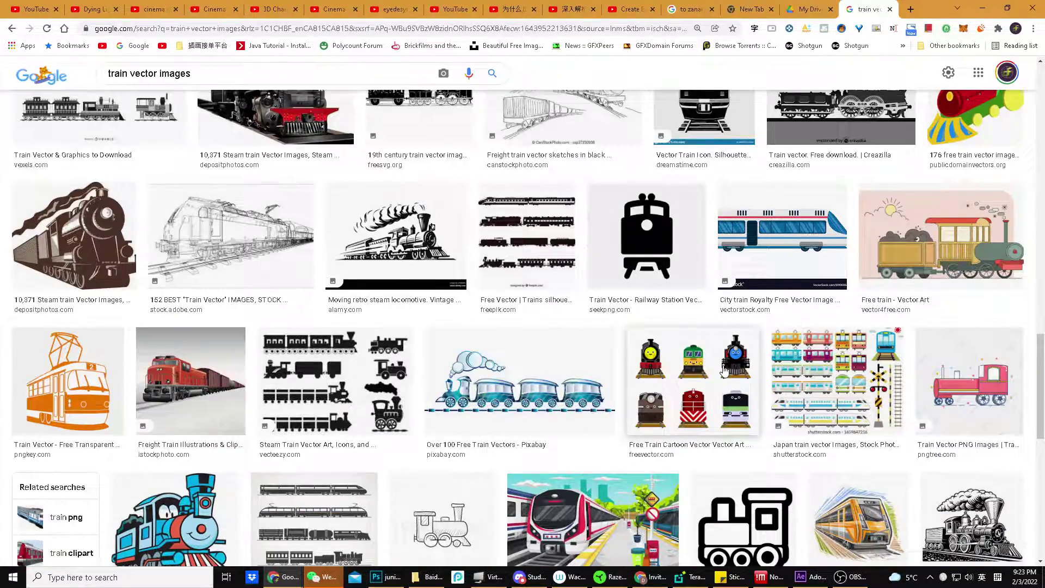
pyautogui.scroll(-4, 724, 371)
pyautogui.scroll(15, 724, 367)
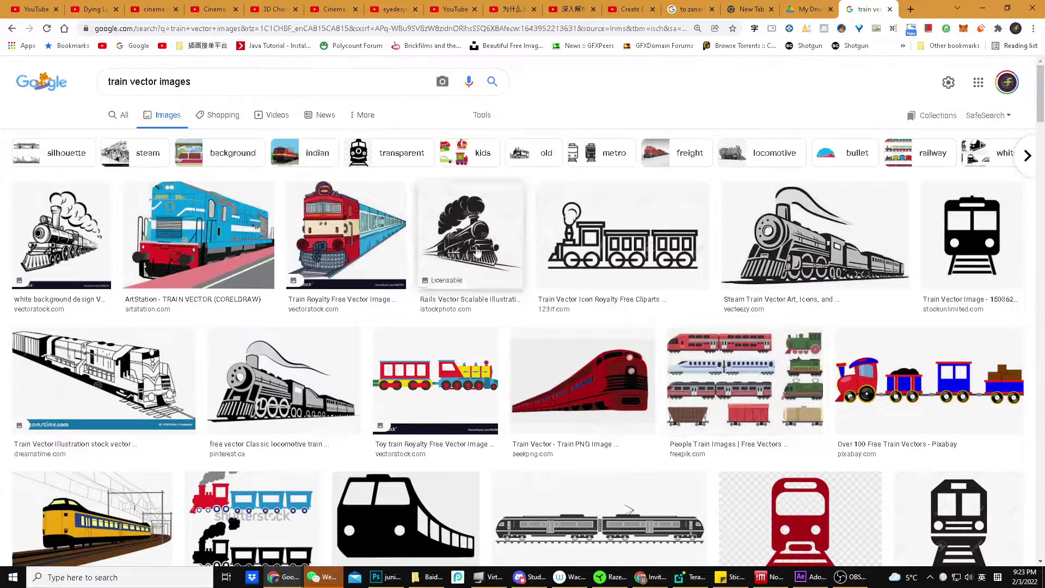
pyautogui.click(364, 115)
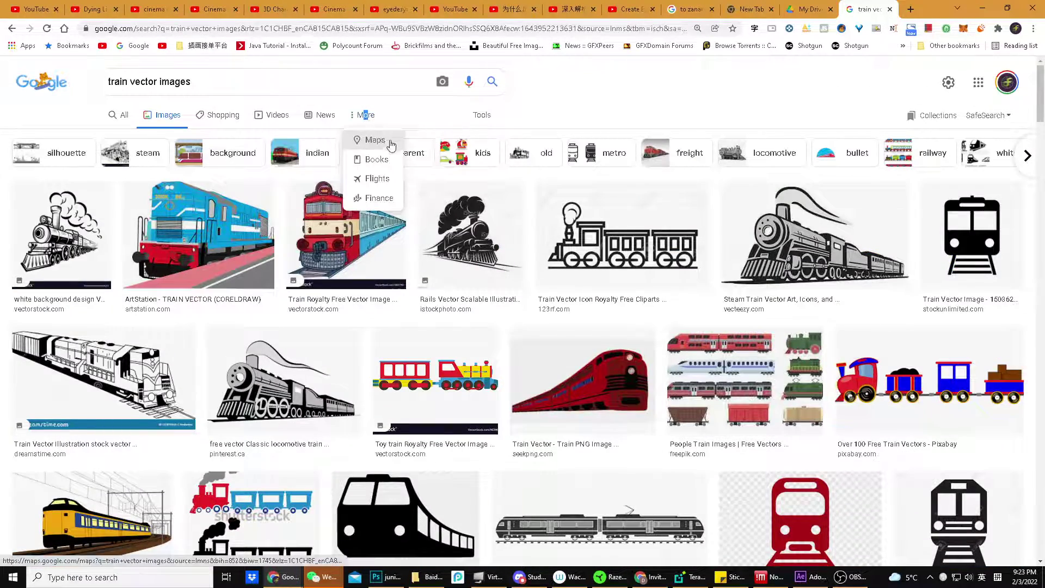
pyautogui.click(480, 115)
pyautogui.click(106, 137)
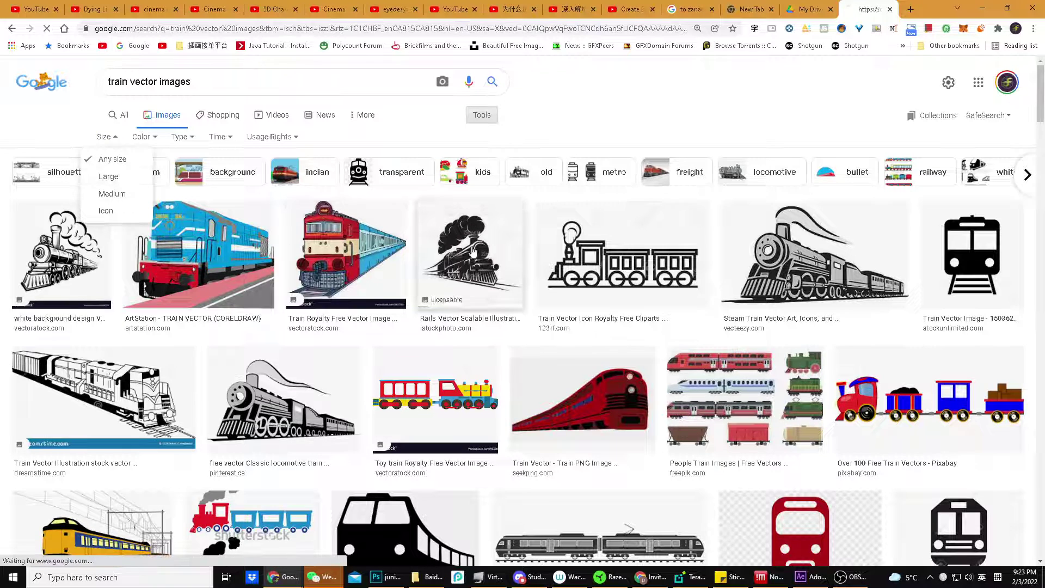
pyautogui.click(111, 177)
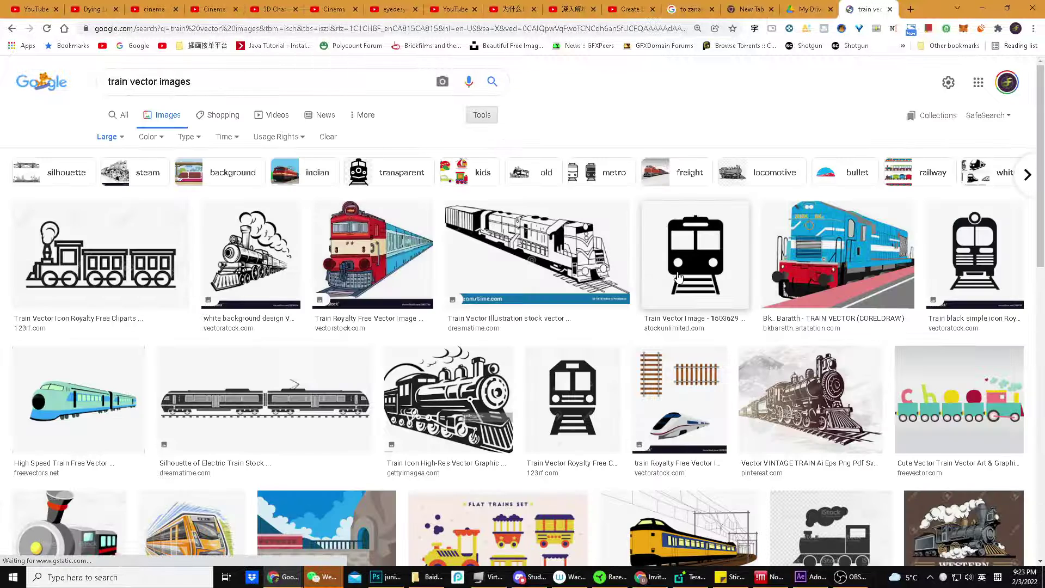
# Find the illustration set of modern passenger trains from Pinterest and save it as a JPEG in the ep7 motion graph excise folder
pyautogui.scroll(-4, 744, 296)
pyautogui.scroll(-4, 744, 297)
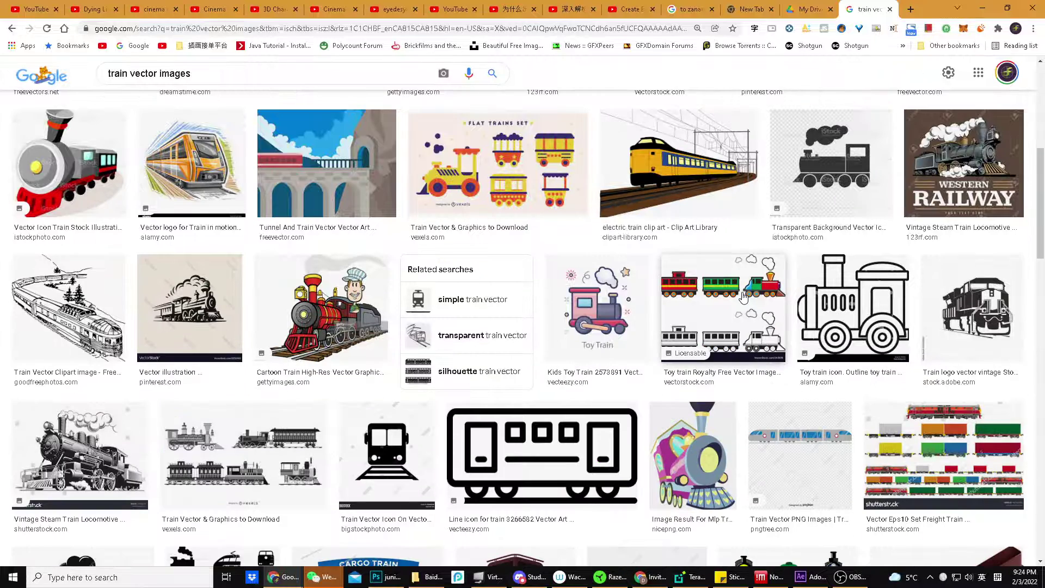
pyautogui.scroll(-4, 744, 297)
pyautogui.scroll(-4, 744, 297)
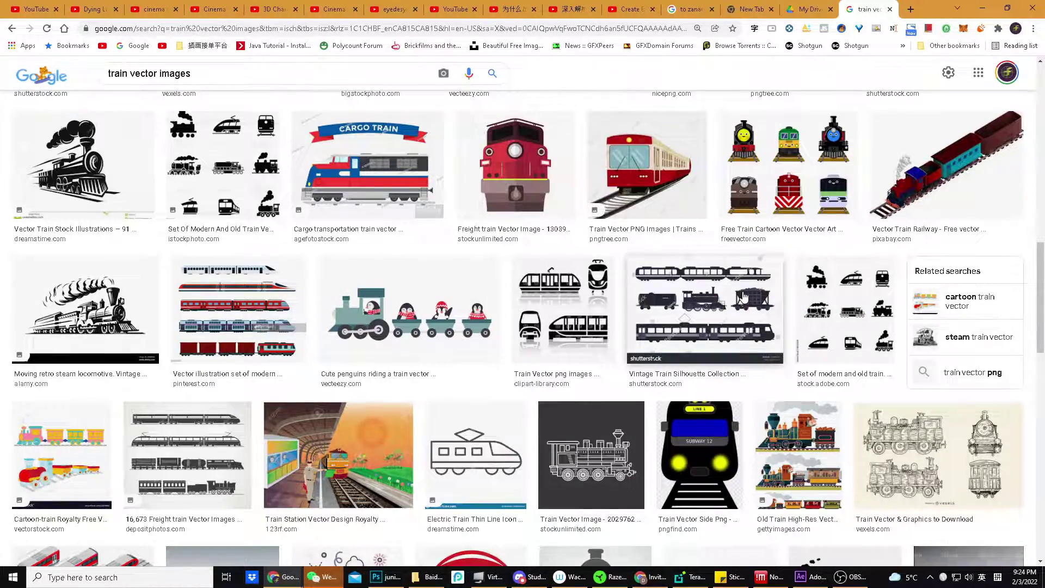
pyautogui.click(264, 307)
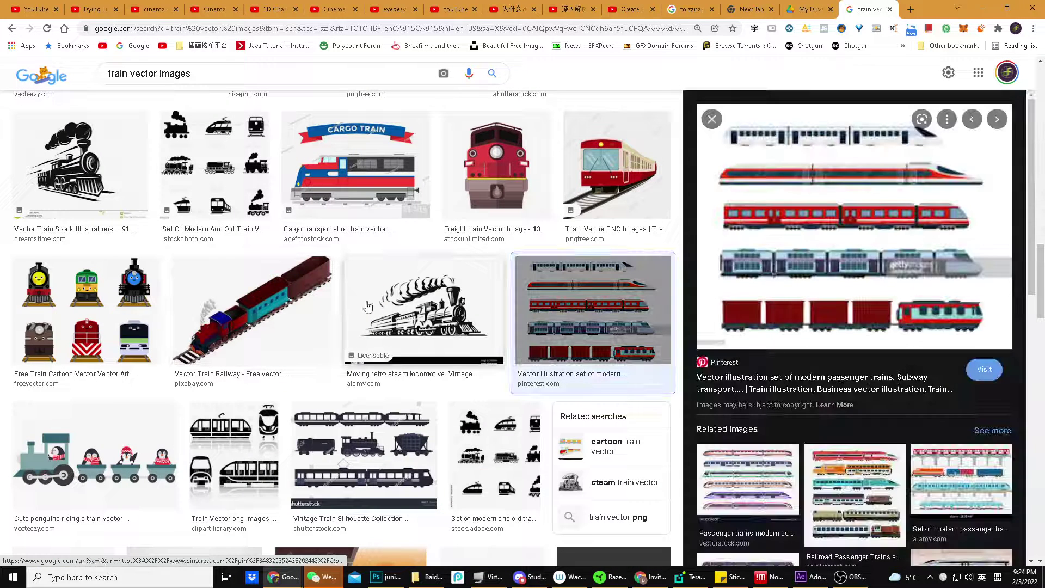
pyautogui.rightClick(819, 231)
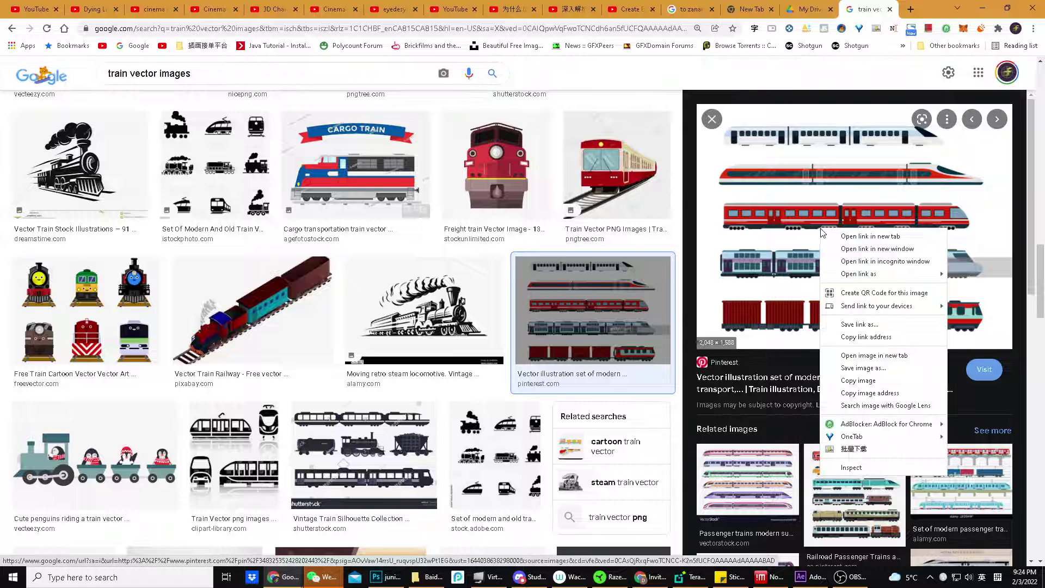
pyautogui.click(845, 370)
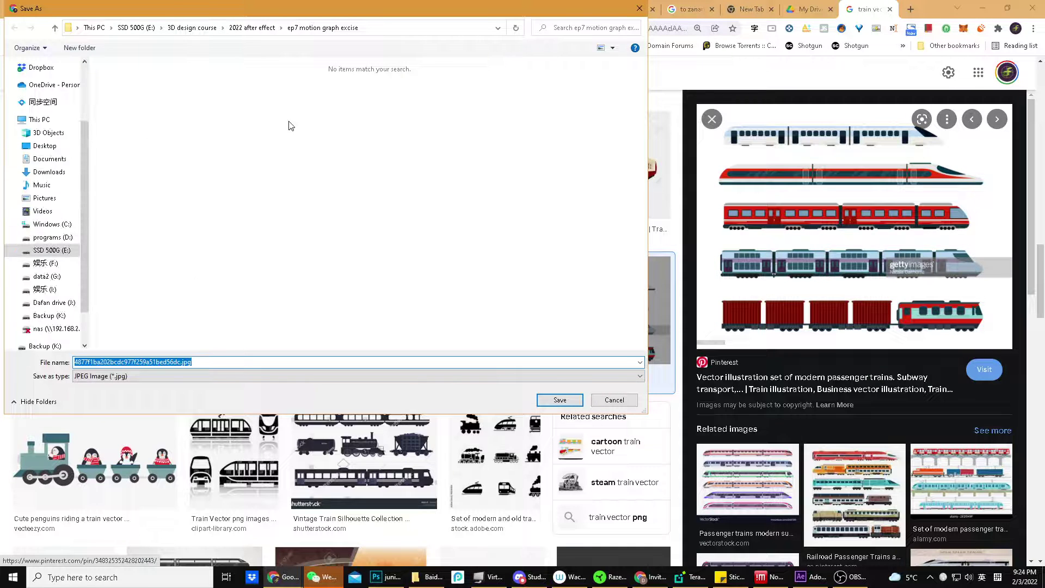
pyautogui.click(560, 399)
# Switch to After Effects and import the saved train JPG from the ep7 motion graph excise folder as footage
pyautogui.click(811, 577)
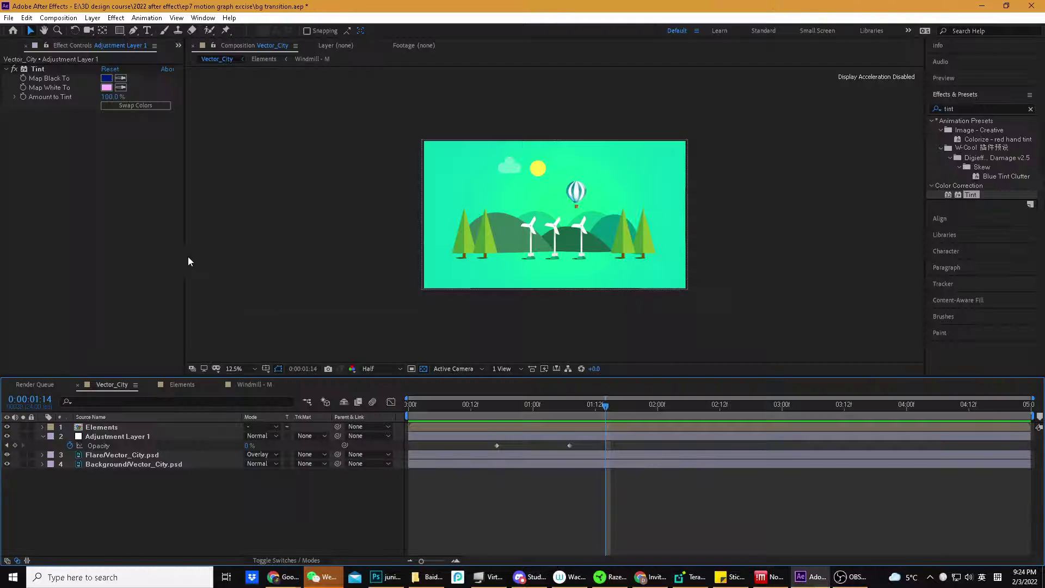
pyautogui.hotkey('ctrl', 'i')
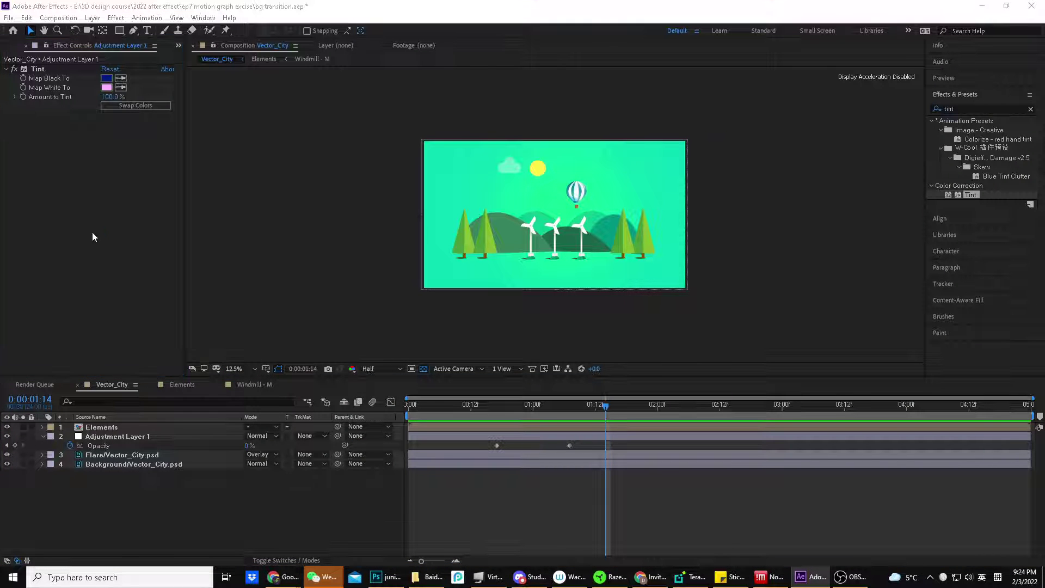
pyautogui.click(143, 141)
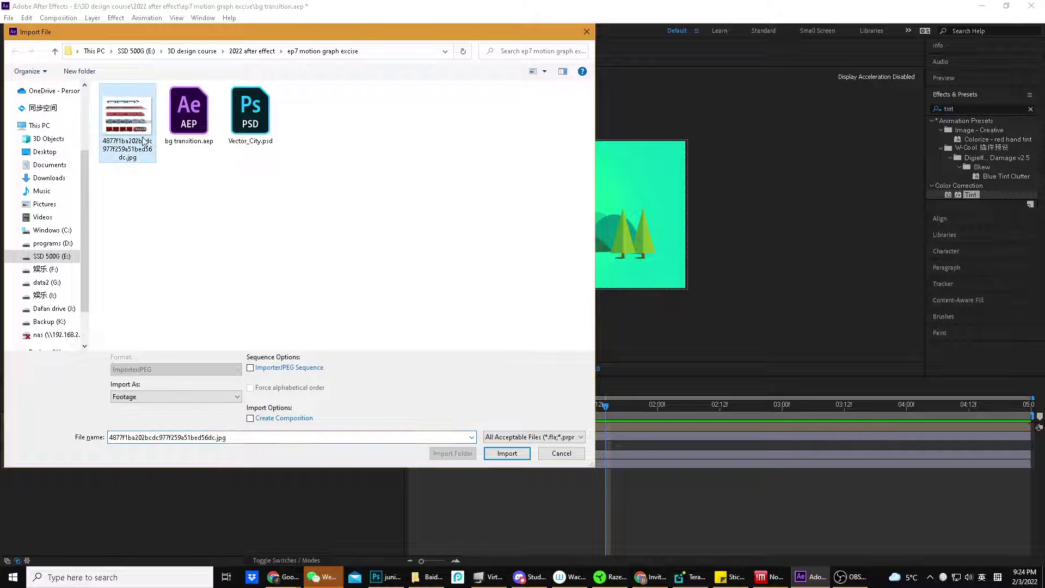
pyautogui.doubleClick(132, 126)
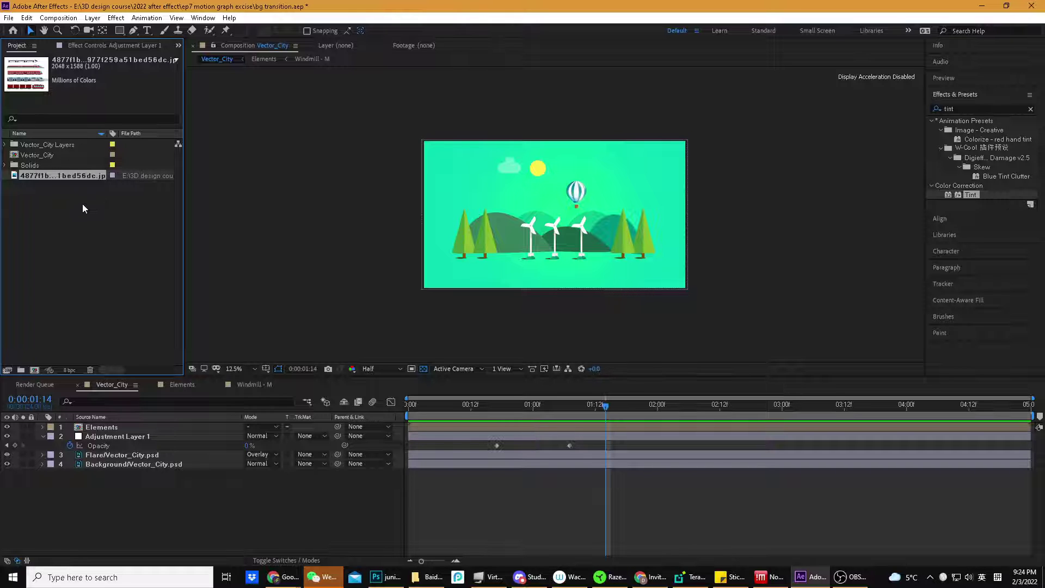
# Place the train image in the Vector_City composition as the top layer, scaled to 197% and covering the frame
pyautogui.moveTo(34, 175); pyautogui.dragTo(541, 265)
pyautogui.press('.')
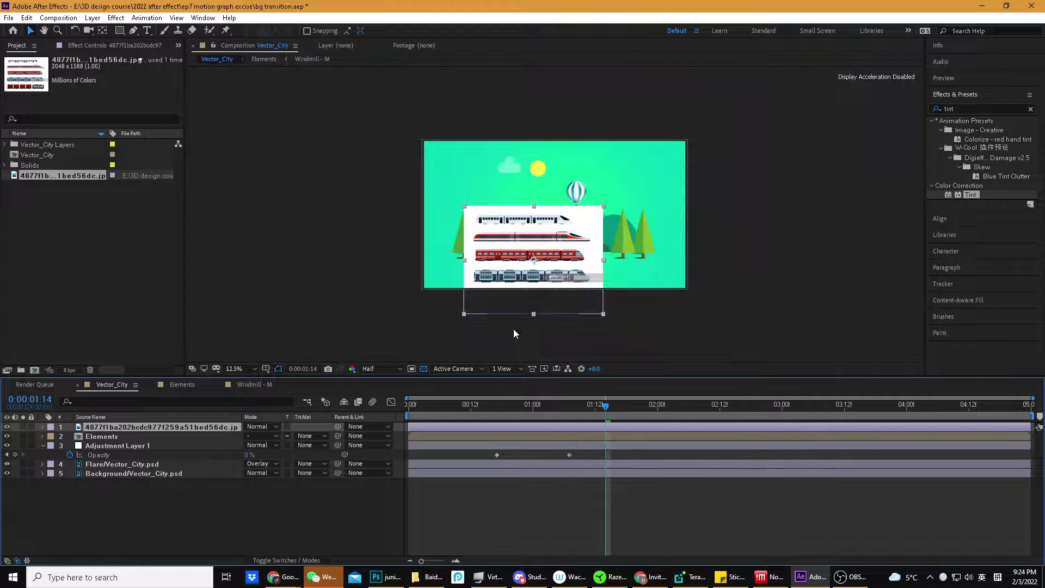
pyautogui.press('s')
pyautogui.moveTo(264, 436); pyautogui.dragTo(588, 245)
pyautogui.click(608, 247)
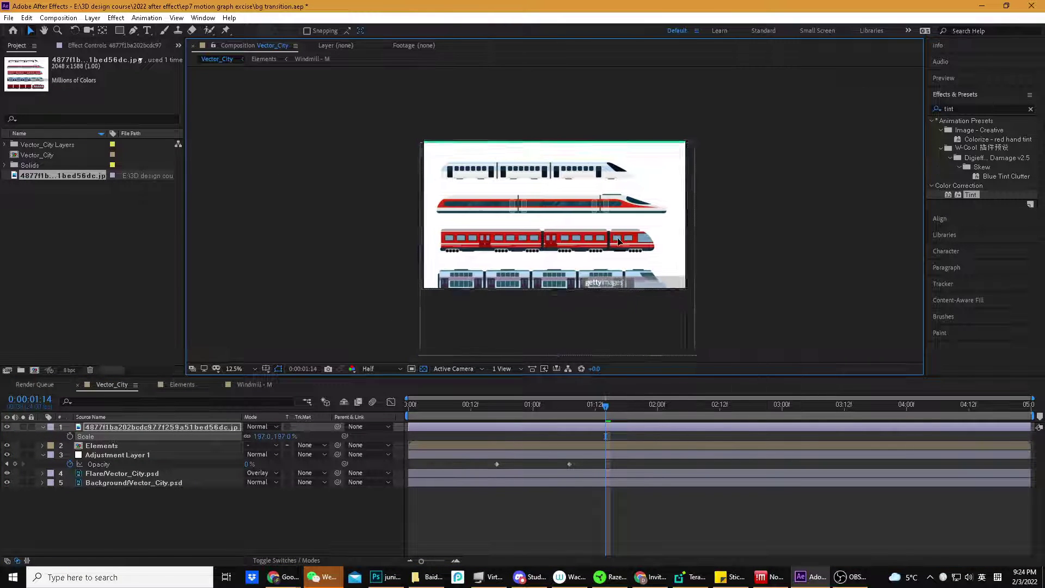
pyautogui.press('.')
pyautogui.moveTo(608, 240); pyautogui.dragTo(602, 209)
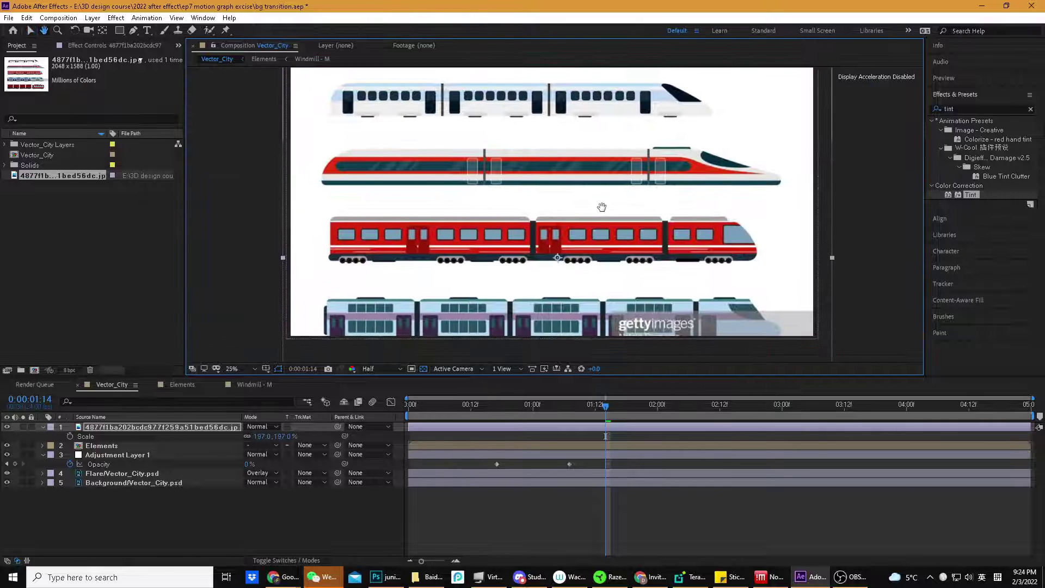
pyautogui.click(119, 31)
pyautogui.moveTo(300, 209); pyautogui.dragTo(797, 278)
pyautogui.scroll(4, 554, 216)
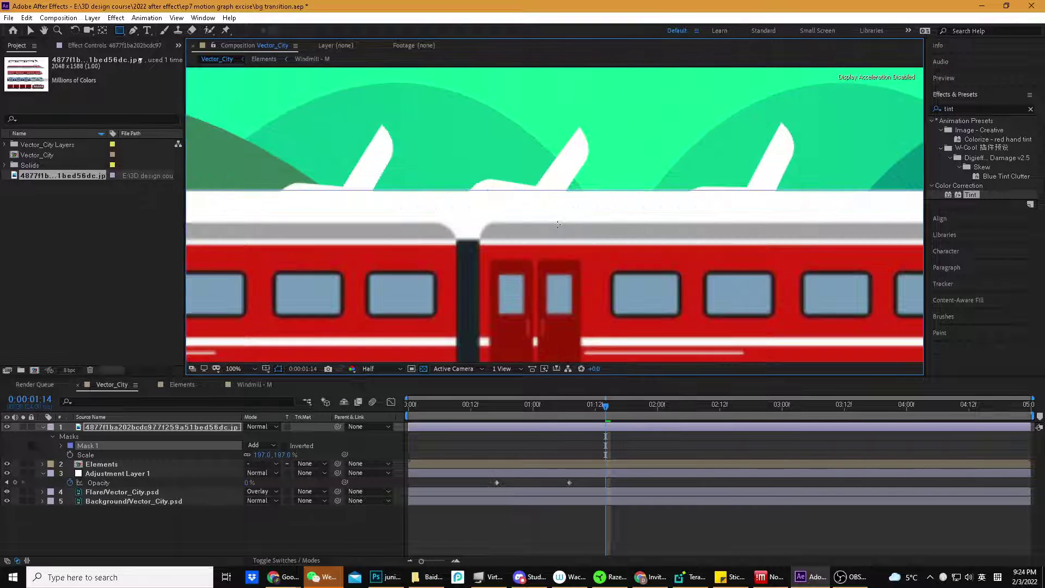
pyautogui.scroll(-2, 480, 221)
pyautogui.moveTo(480, 220); pyautogui.dragTo(640, 182)
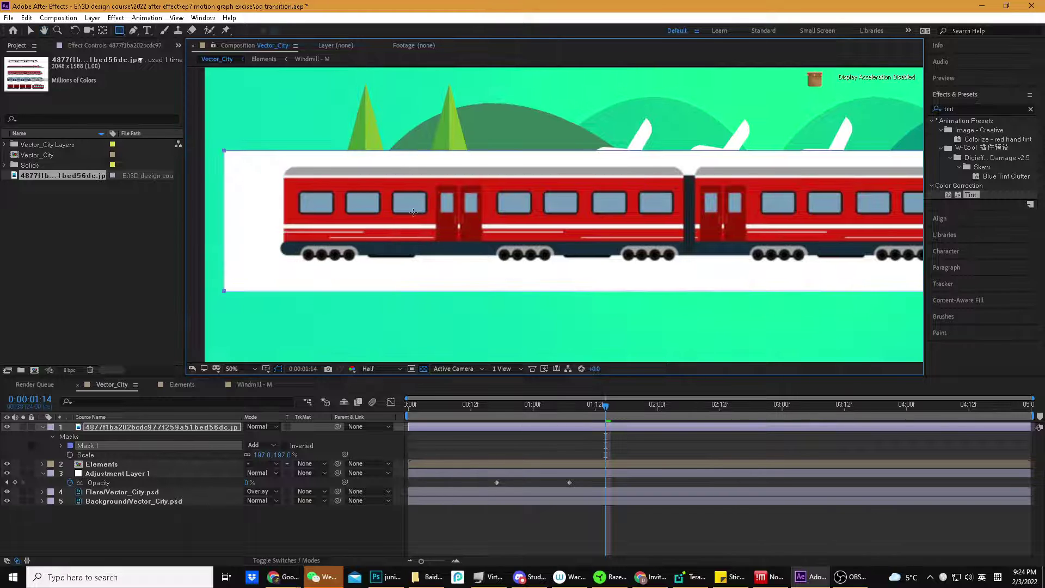
pyautogui.press('Delete')
# Draw a rectangular mask on the train image layer around the red train in the third row
pyautogui.scroll(4, 556, 281)
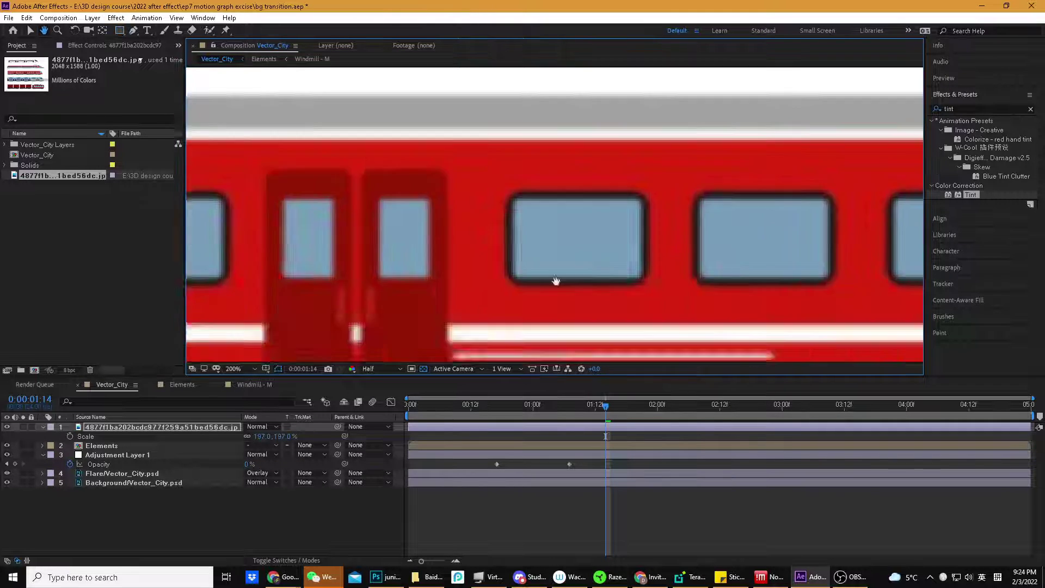
pyautogui.scroll(-3, 556, 281)
pyautogui.scroll(1, 450, 236)
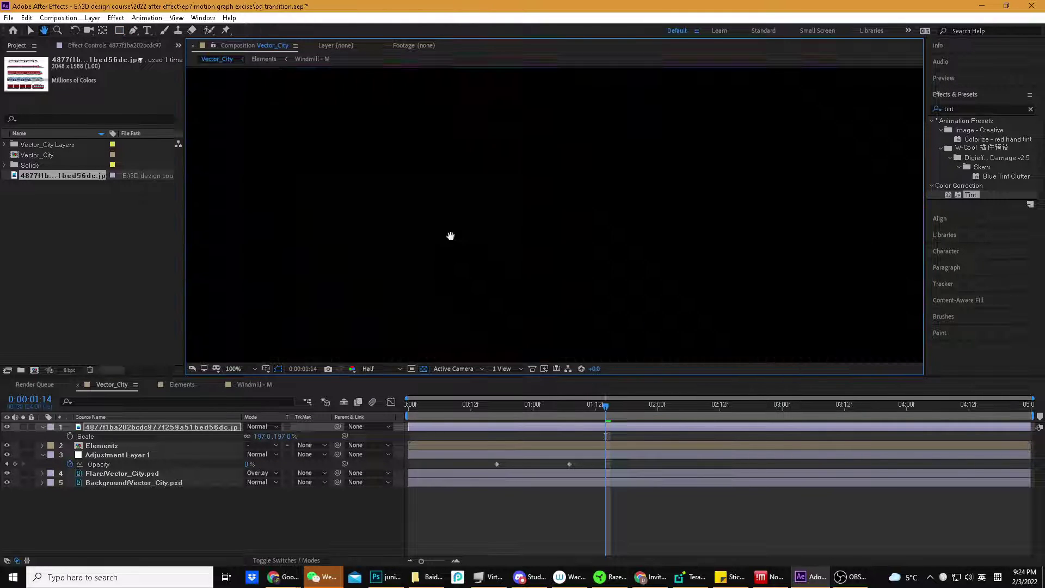
pyautogui.press('q')
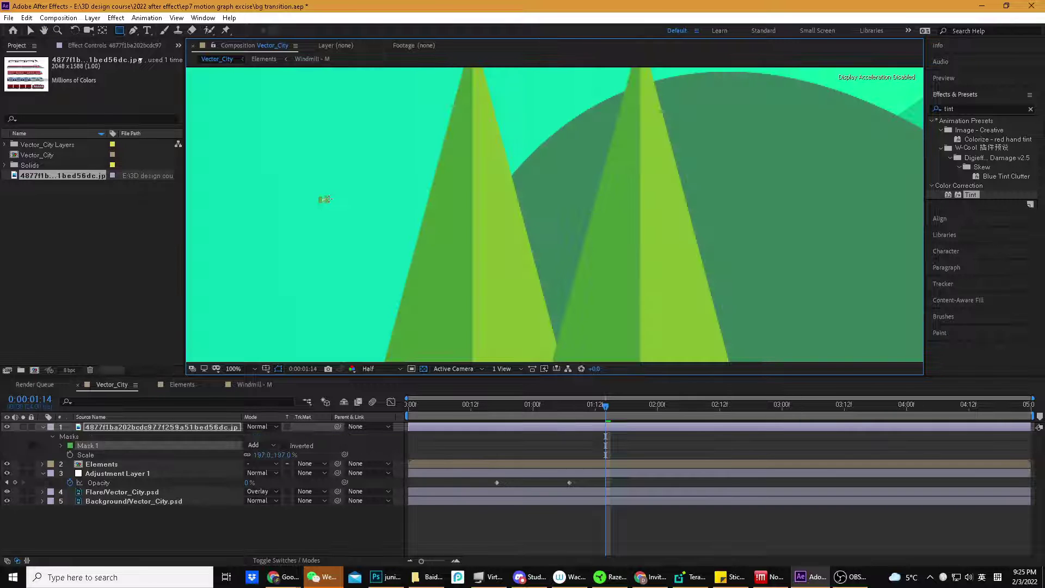
pyautogui.scroll(-1, 356, 212)
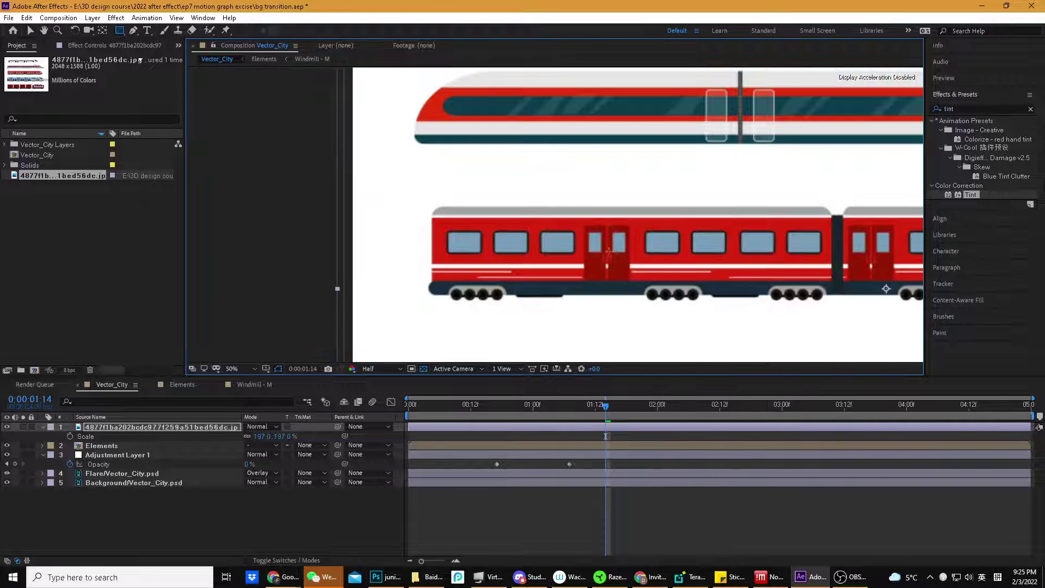
pyautogui.scroll(-1, 609, 251)
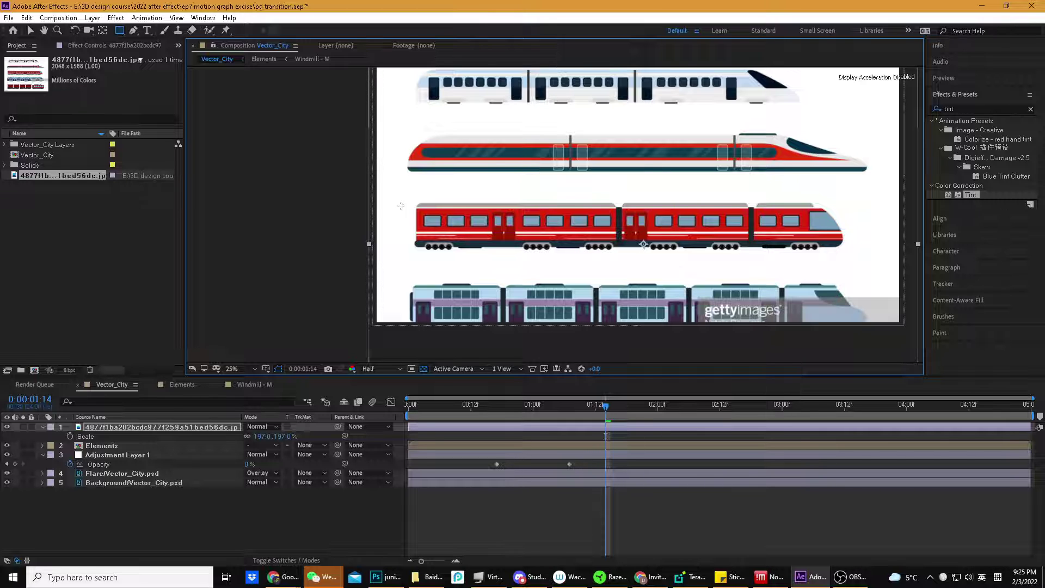
pyautogui.moveTo(346, 194)
pyautogui.mouseDown()
pyautogui.moveTo(856, 276)
pyautogui.moveTo(899, 261)
pyautogui.mouseUp()
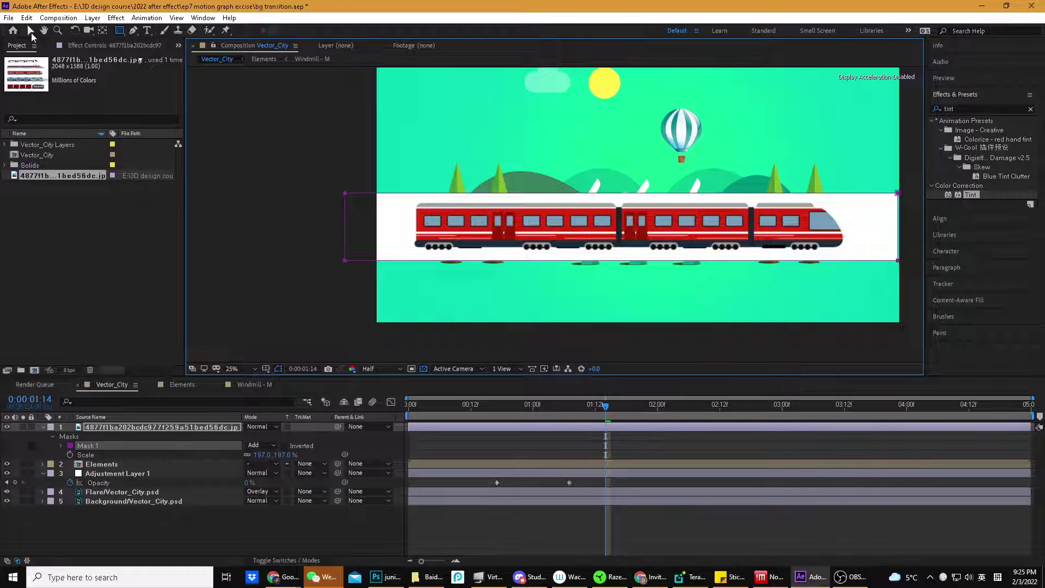
pyautogui.click(30, 31)
pyautogui.click(275, 282)
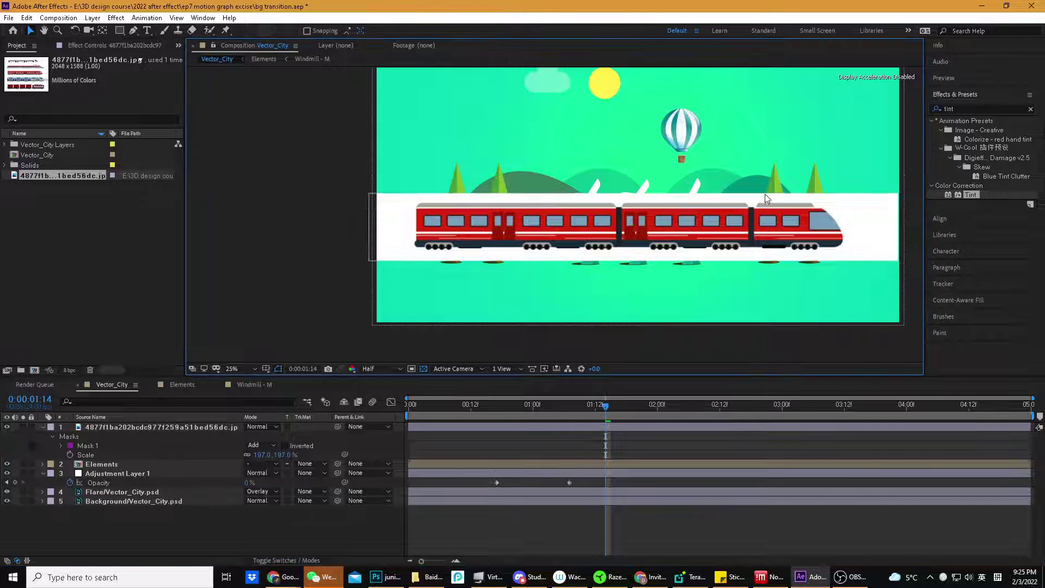
# Rename the masked train image layer to "train"
pyautogui.click(963, 109)
pyautogui.click(106, 427)
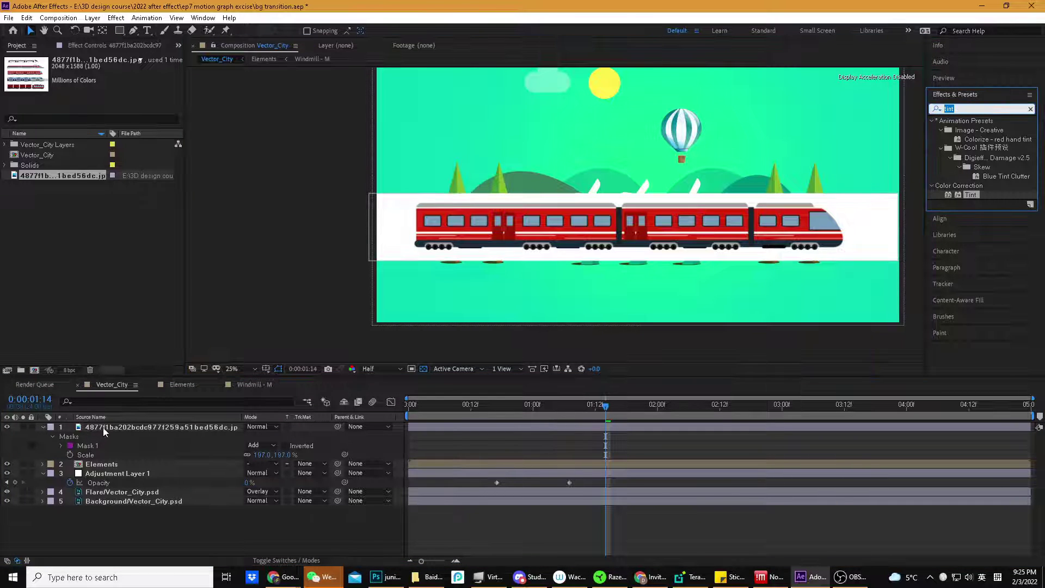
pyautogui.press('Return')
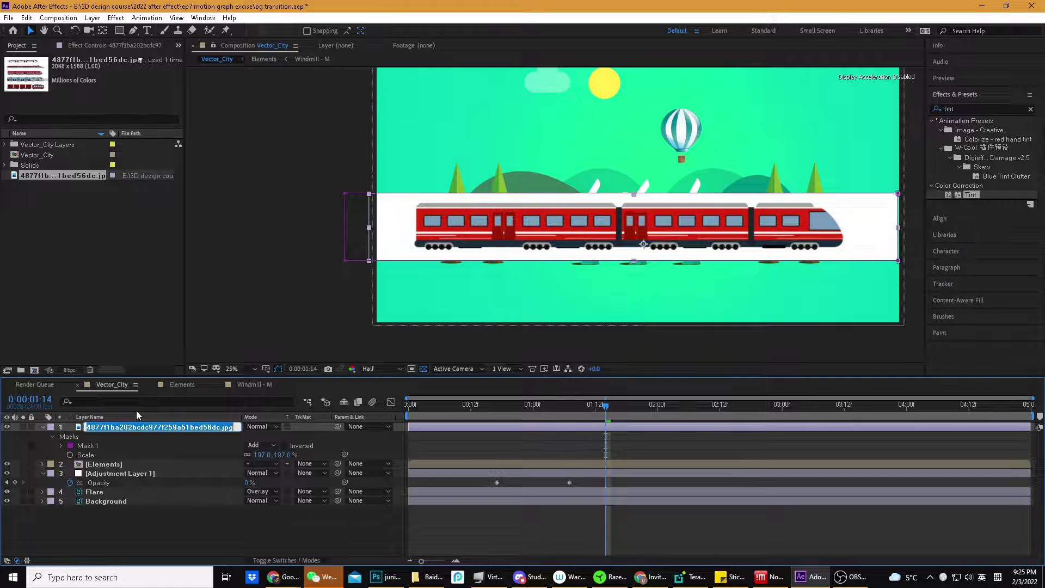
pyautogui.write('train')
pyautogui.press('Return')
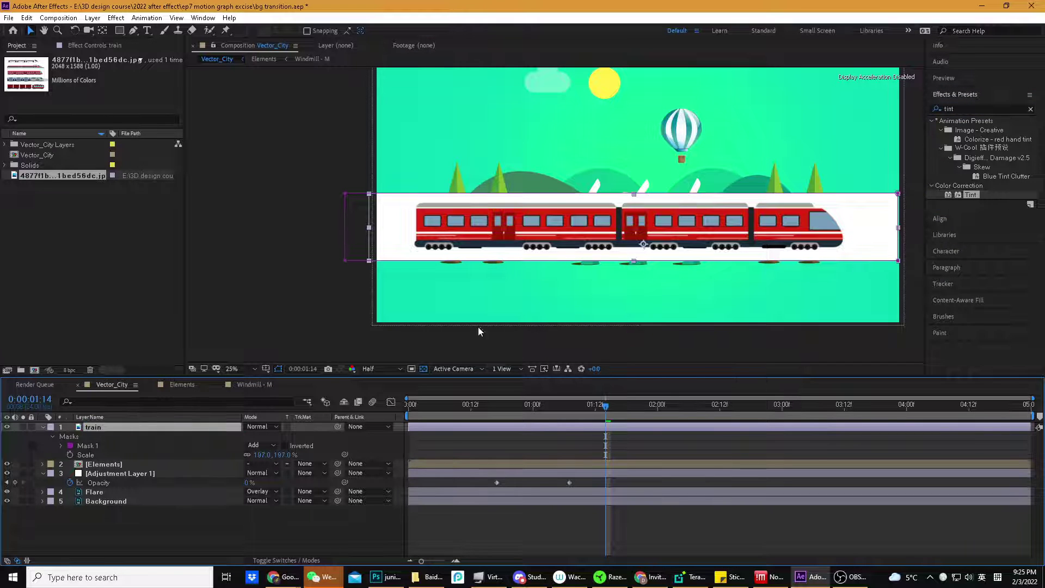
# Find the Extract keying effect and apply it to the masked train image layer
pyautogui.click(887, 102)
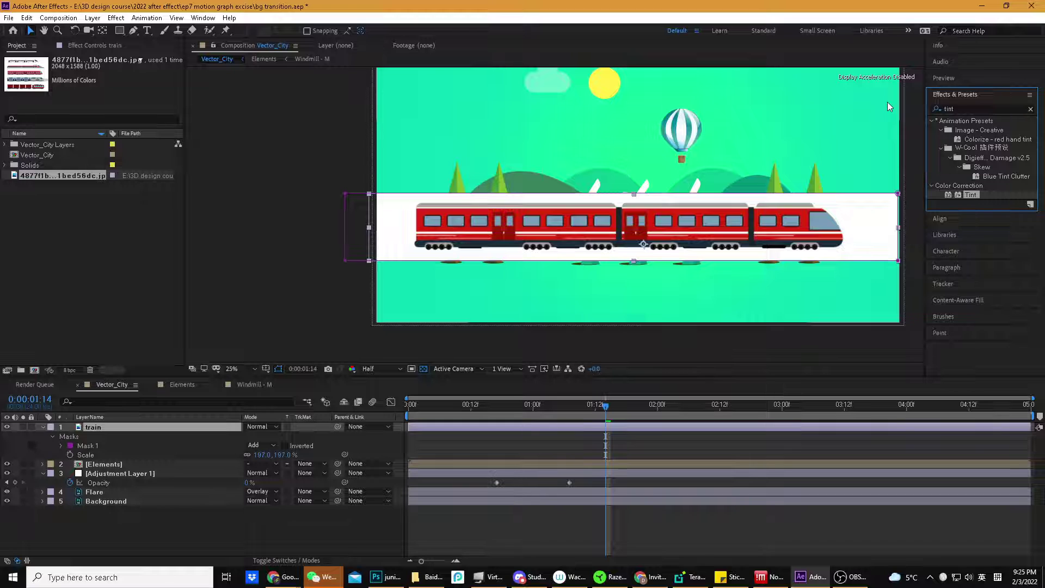
pyautogui.moveTo(955, 108); pyautogui.dragTo(899, 111)
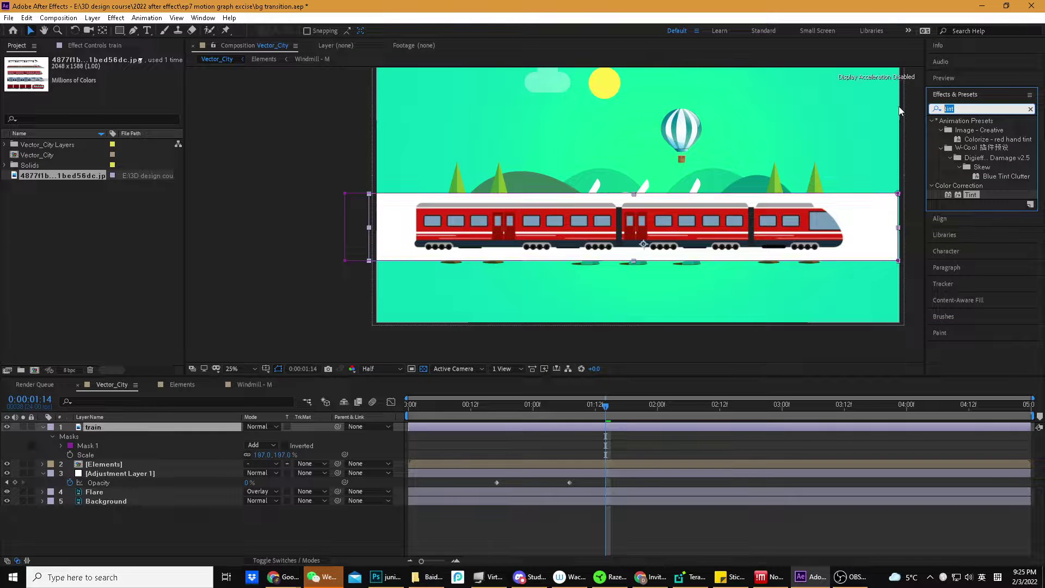
pyautogui.write('ext')
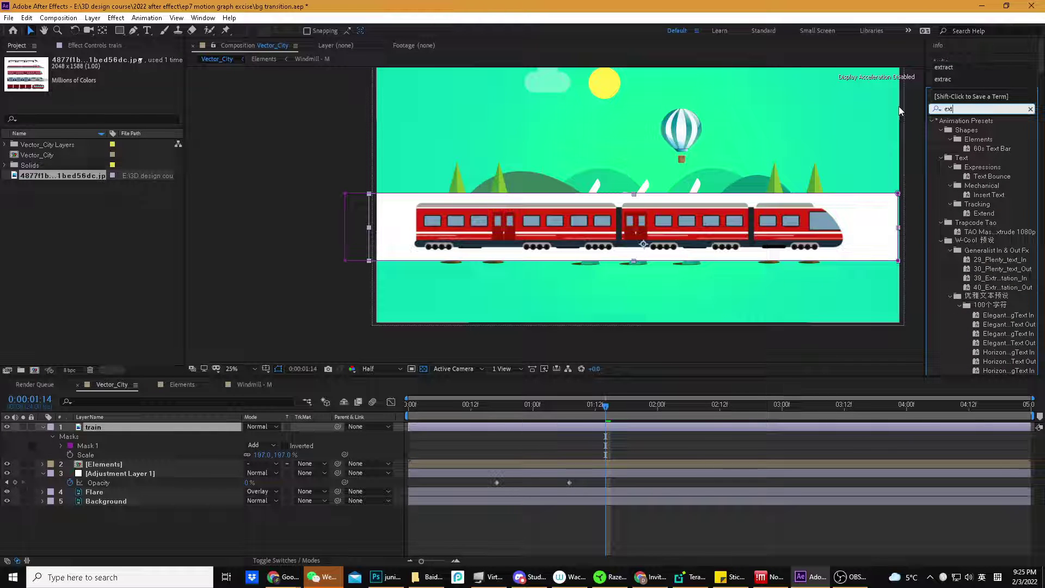
pyautogui.write('ract')
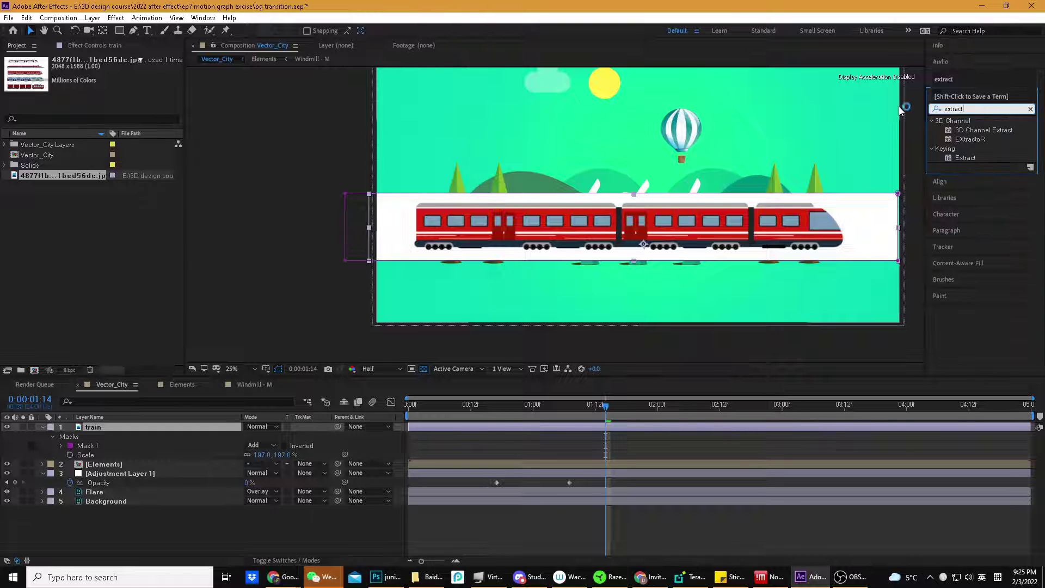
pyautogui.moveTo(965, 158); pyautogui.dragTo(116, 22)
pyautogui.click(116, 17)
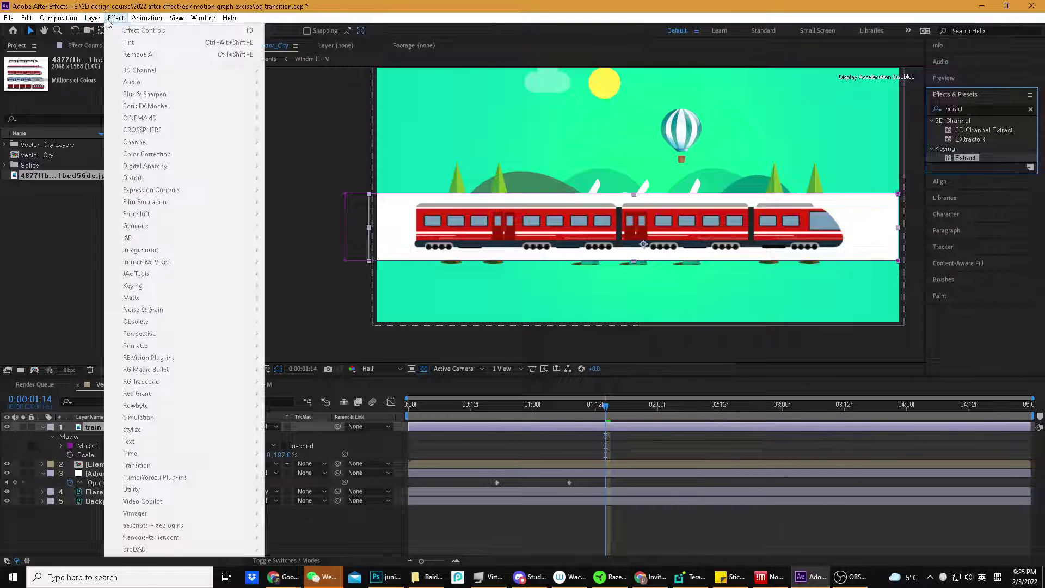
pyautogui.click(286, 524)
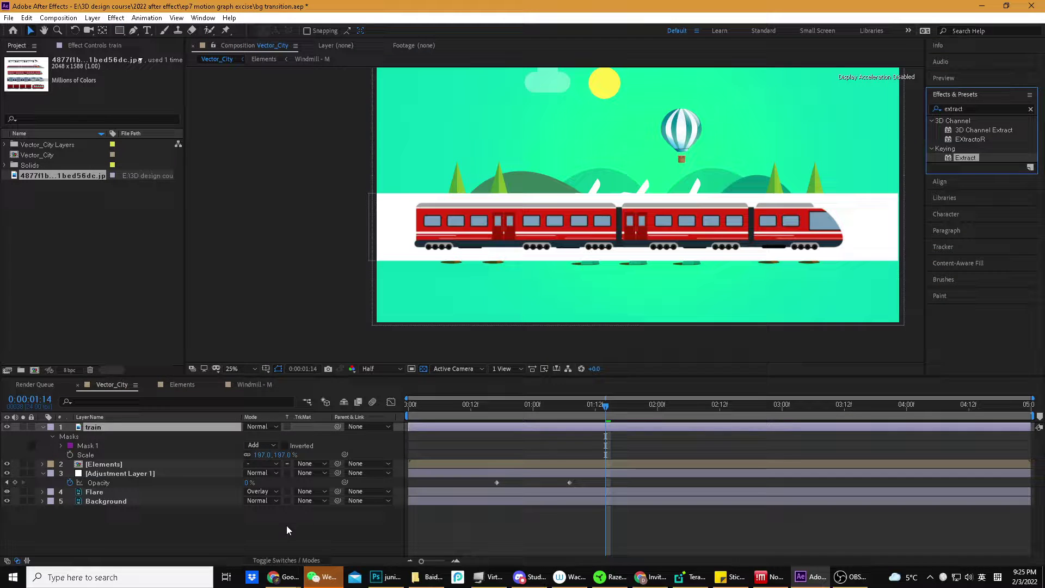
pyautogui.click(182, 427)
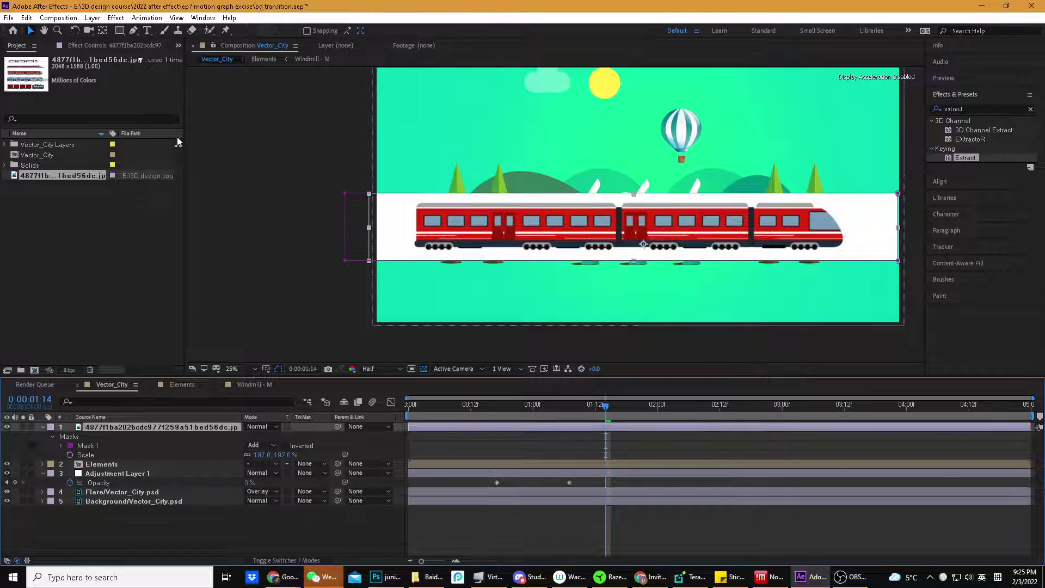
pyautogui.click(115, 19)
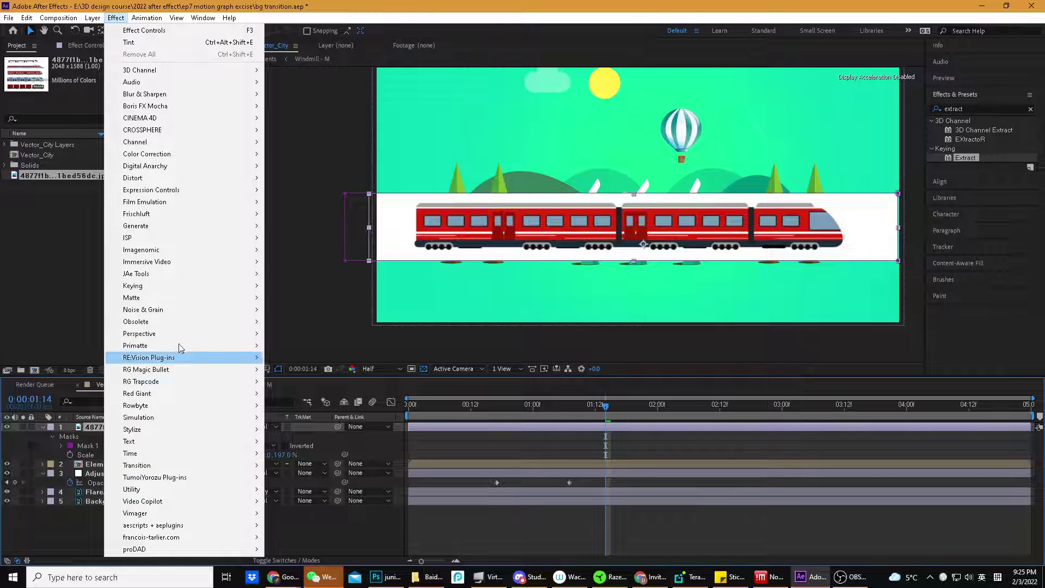
pyautogui.moveTo(179, 286)
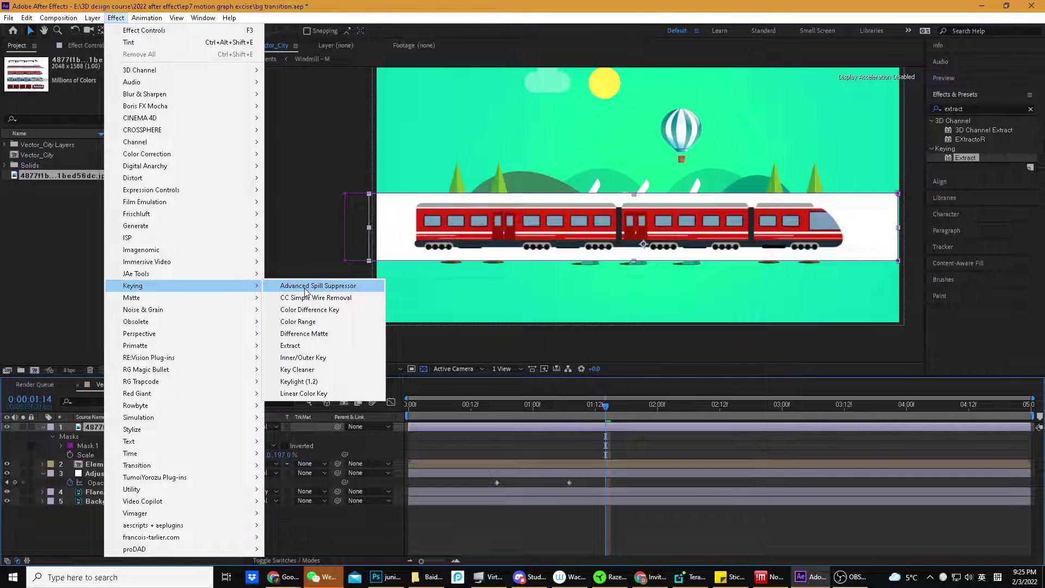
pyautogui.click(290, 346)
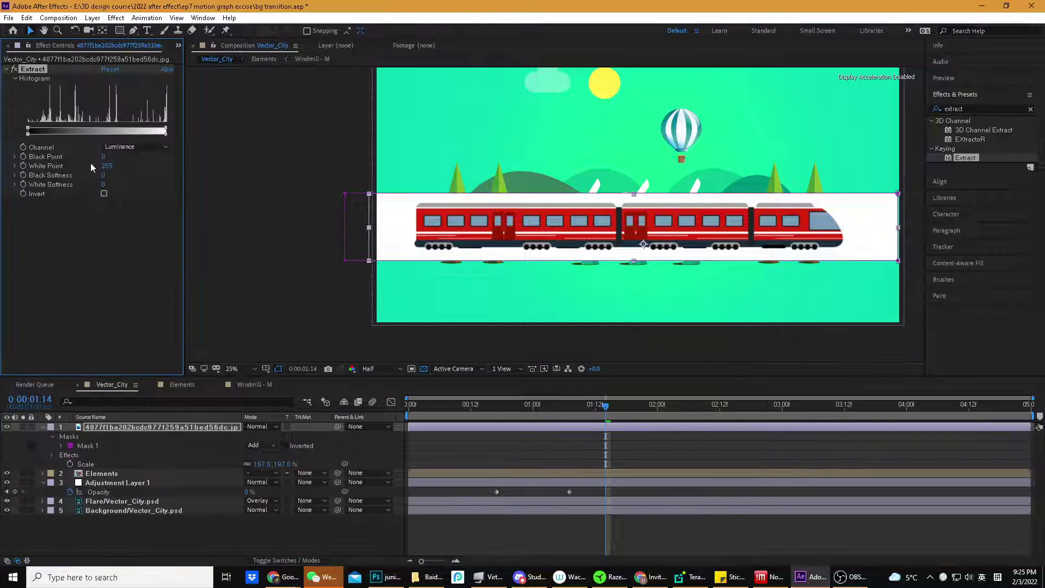
# Lower the Extract effect's White Point to 241 to key out the white background and fringe around the train
pyautogui.moveTo(29, 132); pyautogui.dragTo(186, 127)
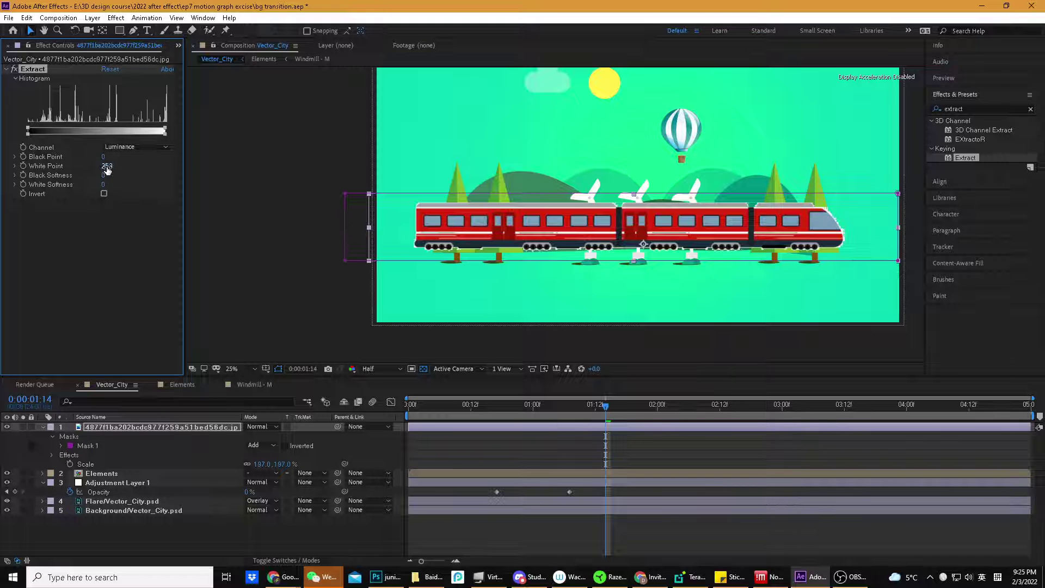
pyautogui.moveTo(106, 168); pyautogui.dragTo(118, 164)
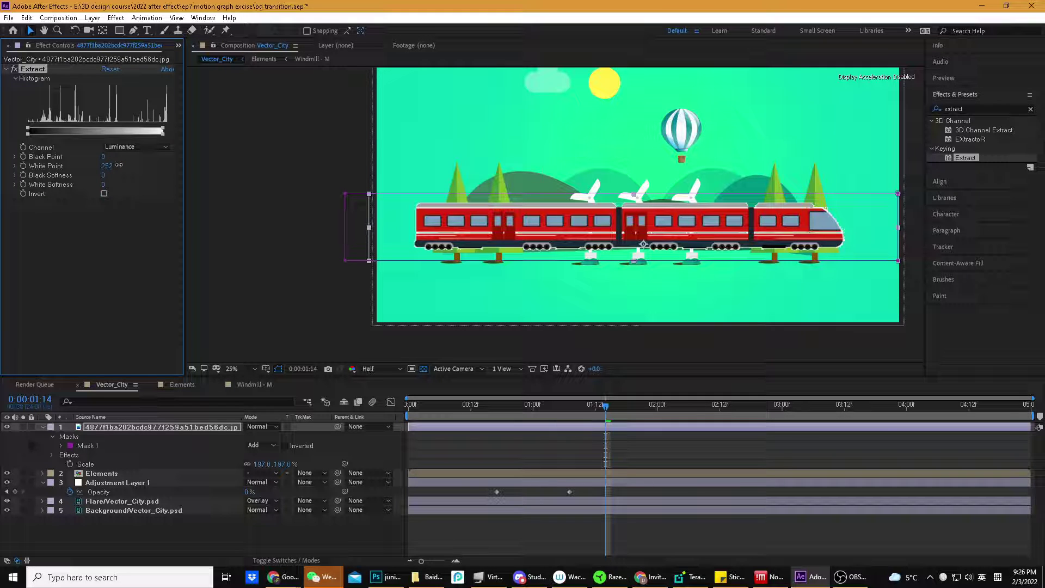
pyautogui.moveTo(119, 165); pyautogui.dragTo(114, 165)
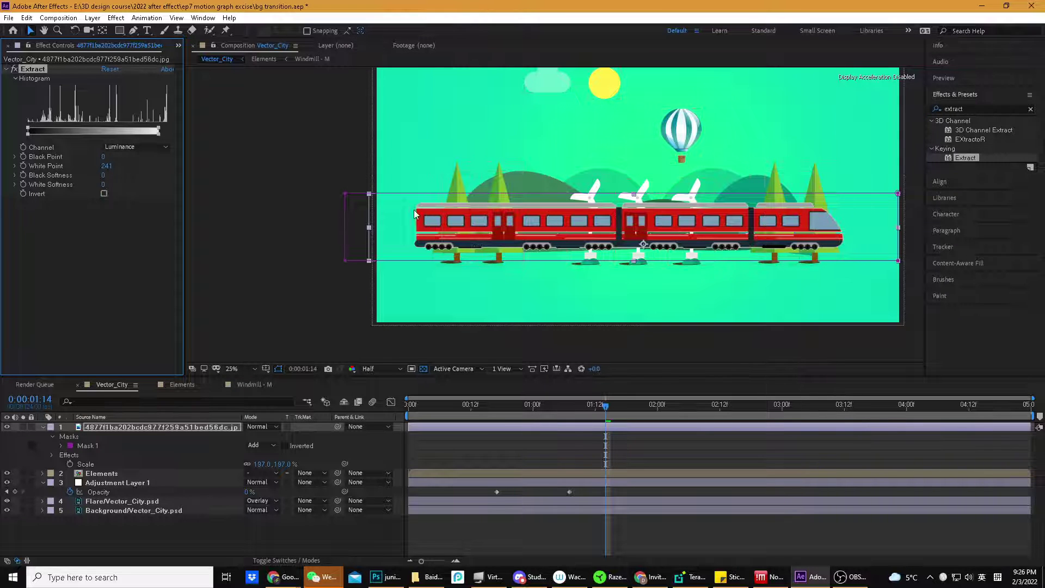
pyautogui.scroll(2, 560, 195)
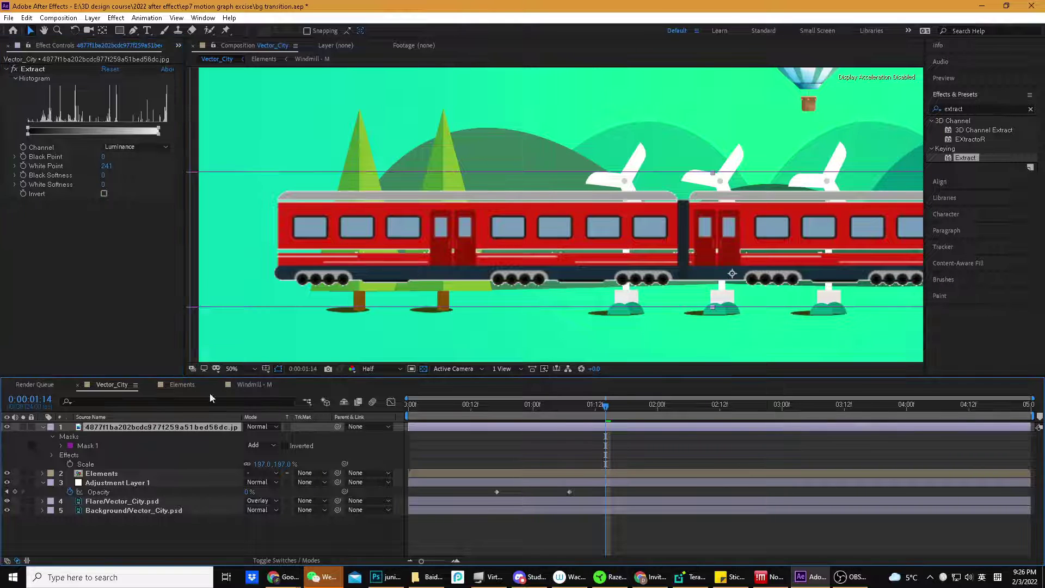
pyautogui.scroll(2, 312, 167)
pyautogui.scroll(-2, 221, 146)
# Draw a black rectangle without stroke on a new shape layer over the train body, extending it forward to the front car's windshield
pyautogui.click(445, 546)
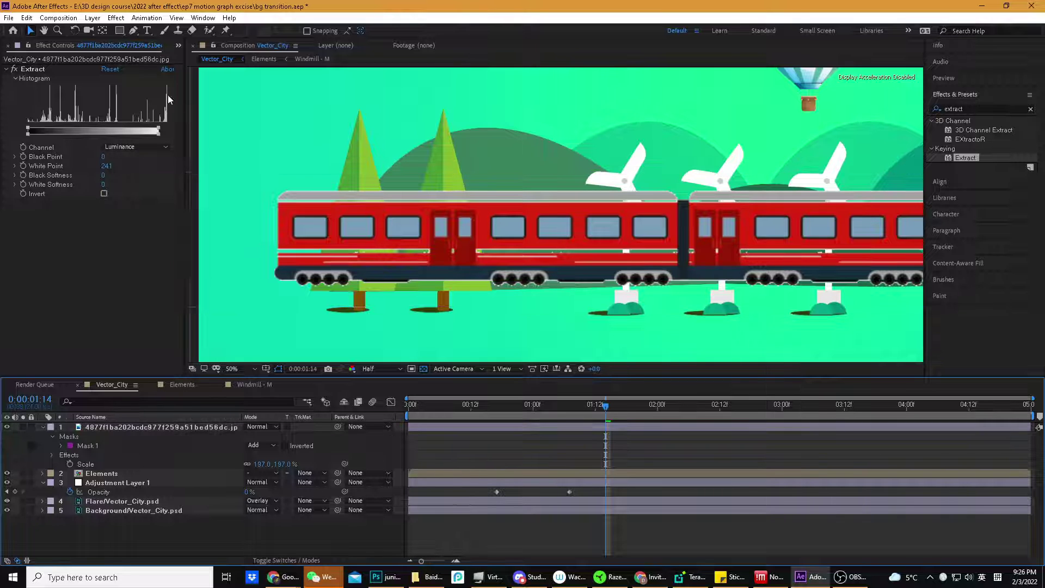
pyautogui.click(119, 31)
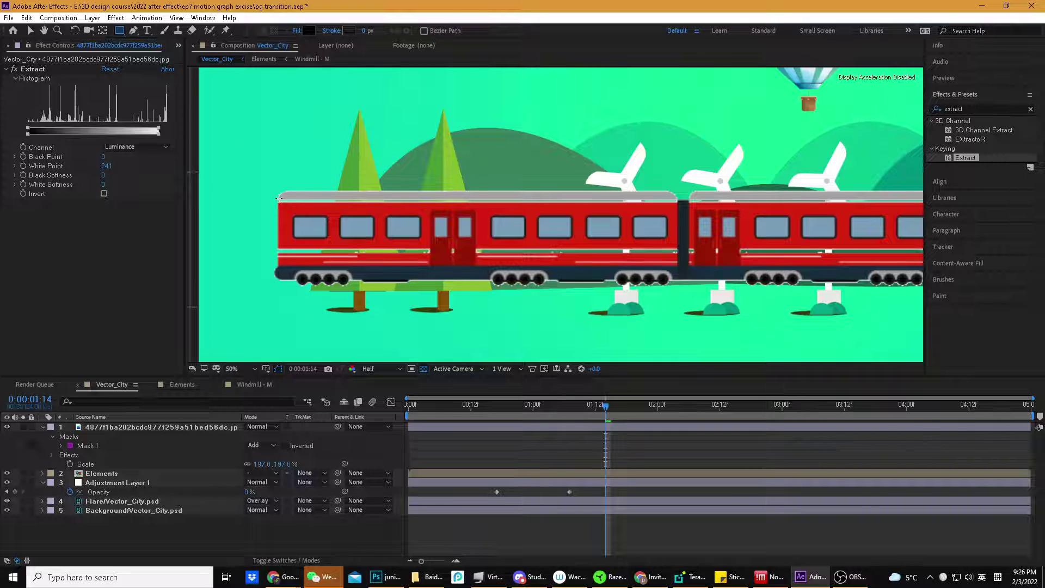
pyautogui.moveTo(279, 198)
pyautogui.mouseDown()
pyautogui.moveTo(298, 233)
pyautogui.moveTo(350, 245)
pyautogui.moveTo(956, 266)
pyautogui.moveTo(950, 275)
pyautogui.moveTo(874, 260)
pyautogui.mouseUp()
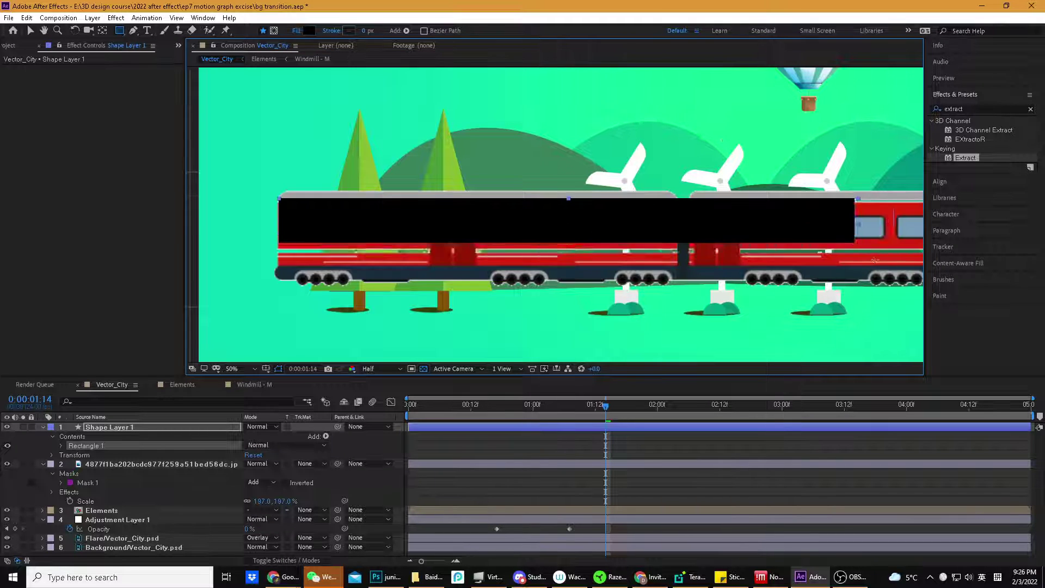
pyautogui.press(',')
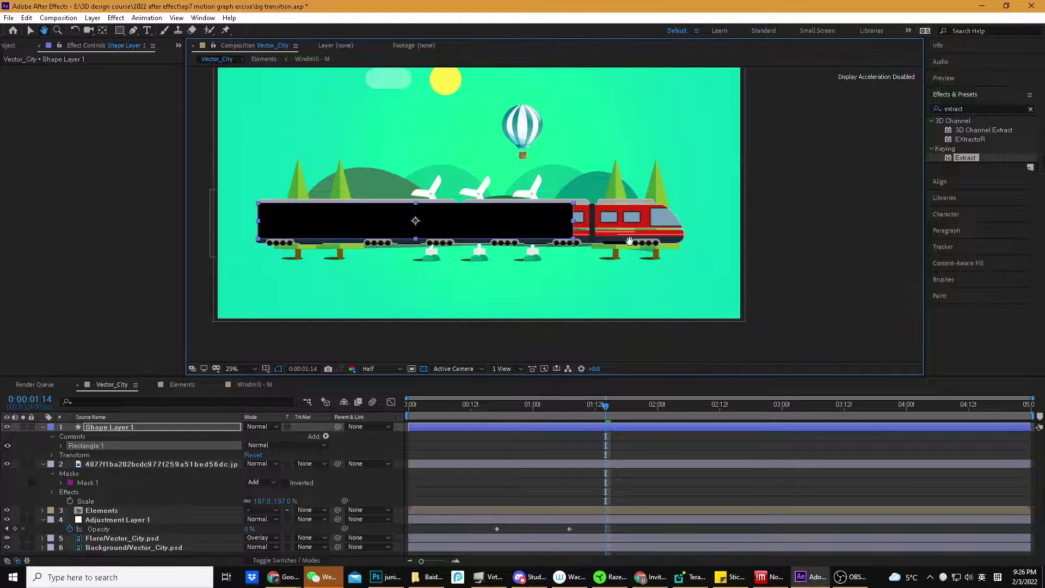
pyautogui.scroll(2, 598, 231)
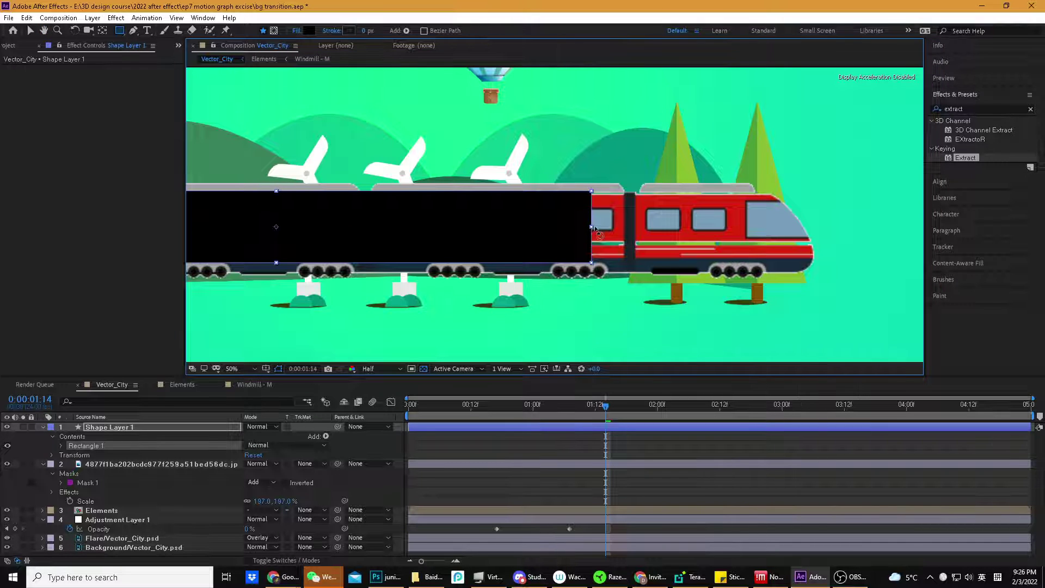
pyautogui.press('v')
pyautogui.moveTo(592, 227); pyautogui.dragTo(758, 240)
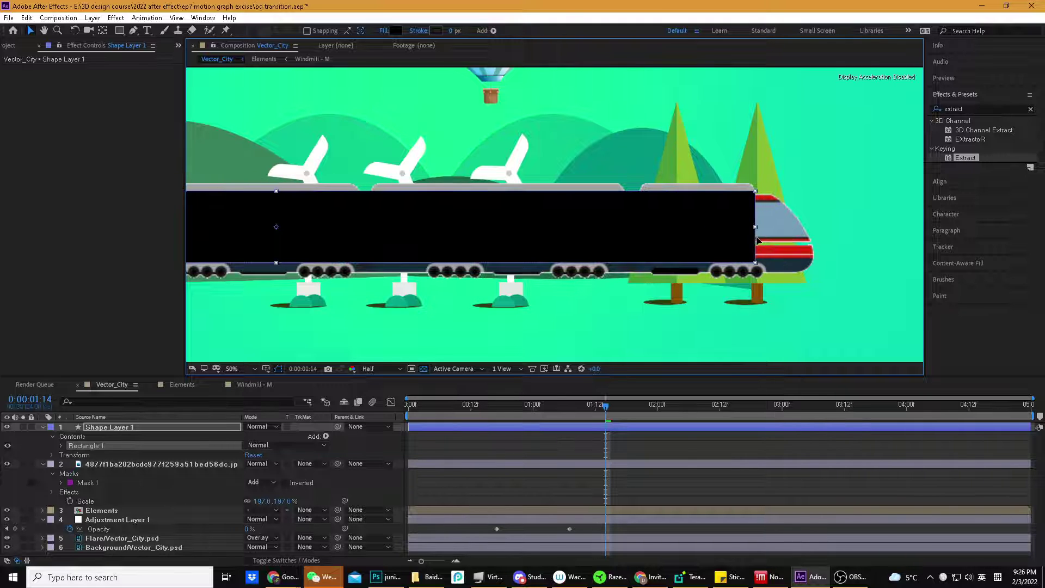
# Add a second, smaller rectangle to the shape layer over the lower part of the train's nose
pyautogui.scroll(2, 779, 250)
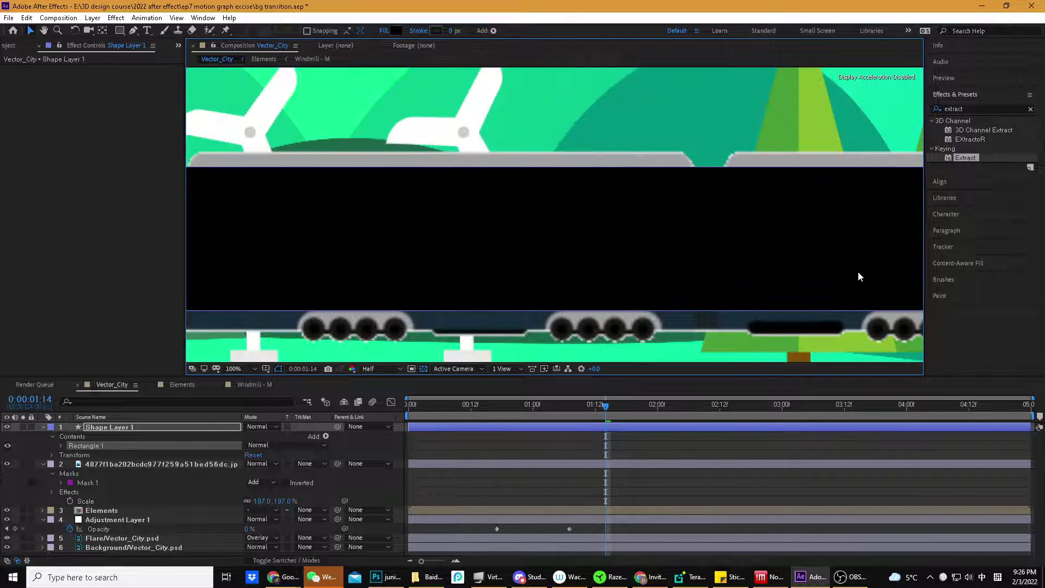
pyautogui.moveTo(857, 273); pyautogui.dragTo(477, 234)
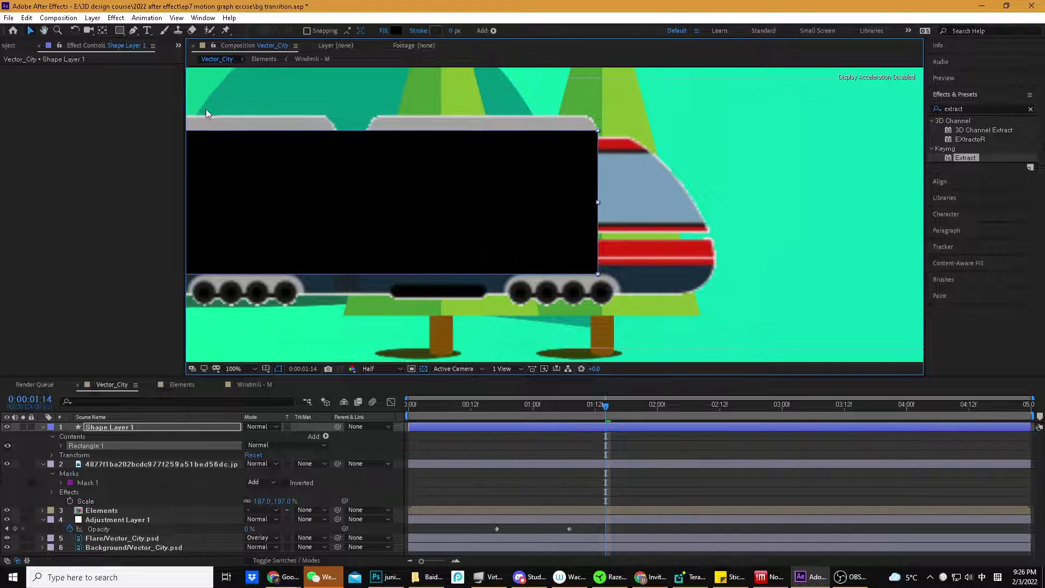
pyautogui.click(120, 28)
pyautogui.moveTo(565, 218); pyautogui.dragTo(692, 270)
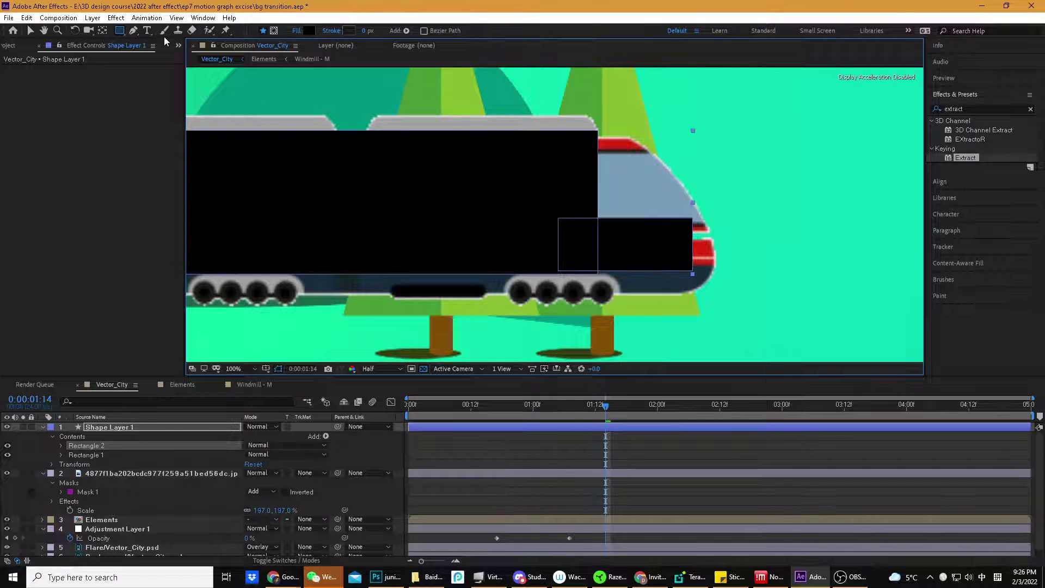
# Draw a closed Pen shape on the shape layer that follows the curved tip of the train's nose
pyautogui.press('.')
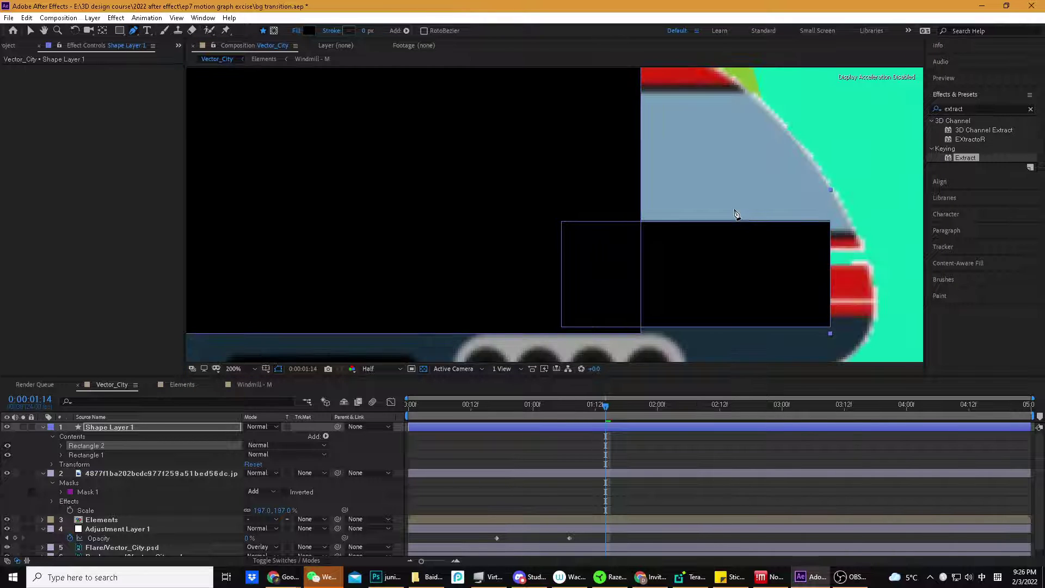
pyautogui.click(857, 236)
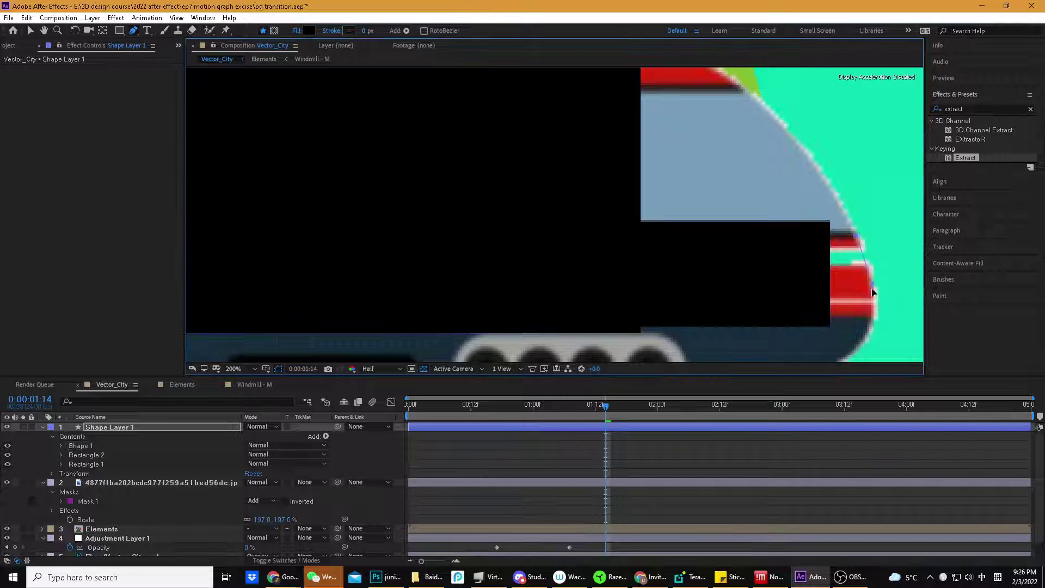
pyautogui.click(872, 289)
pyautogui.click(862, 333)
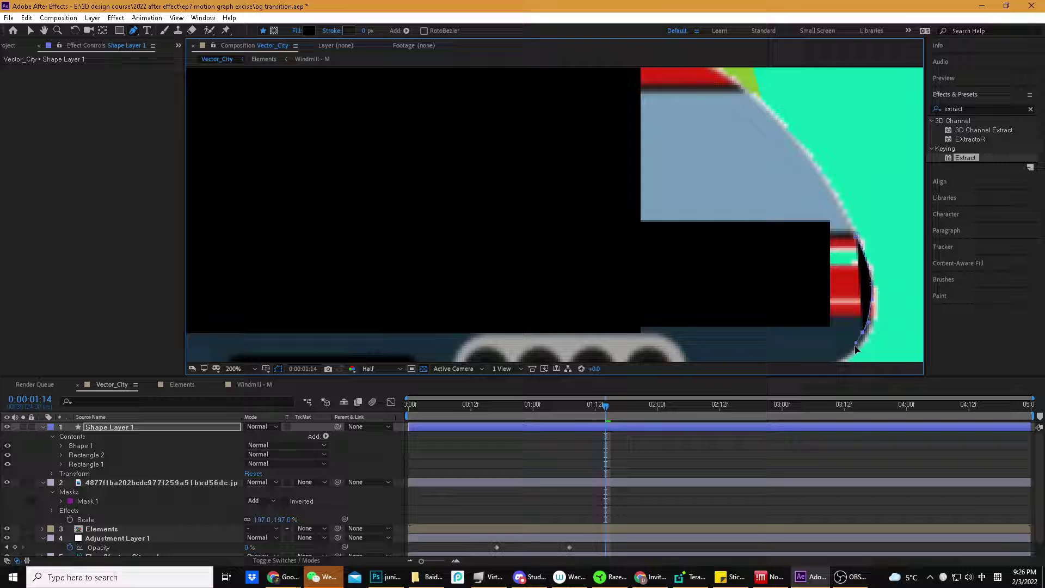
pyautogui.click(807, 339)
pyautogui.click(785, 247)
pyautogui.click(858, 240)
pyautogui.scroll(-4, 849, 240)
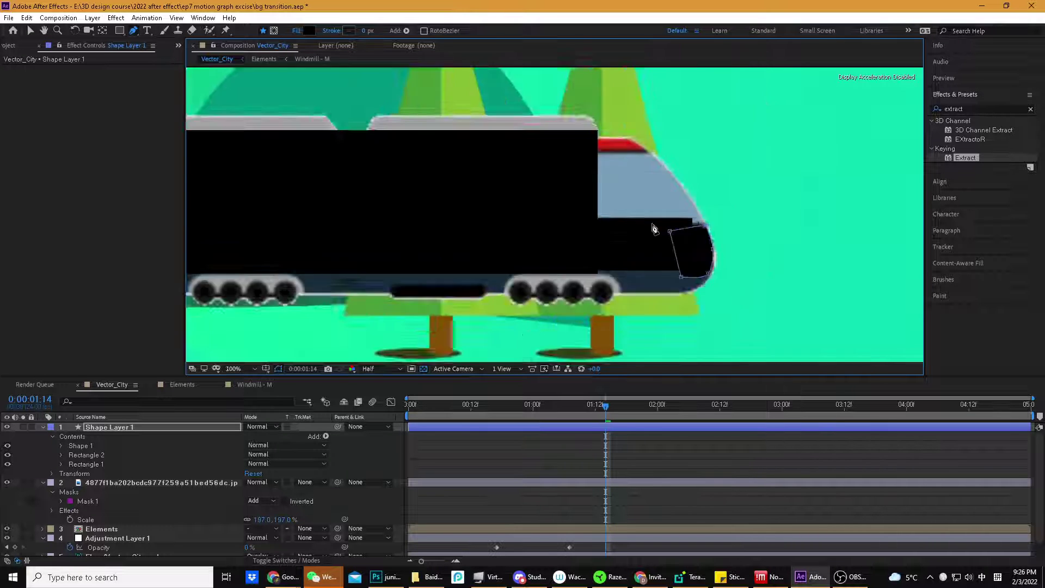
# Move the shape layer below the train image layer and change its fill color to white
pyautogui.click(139, 429)
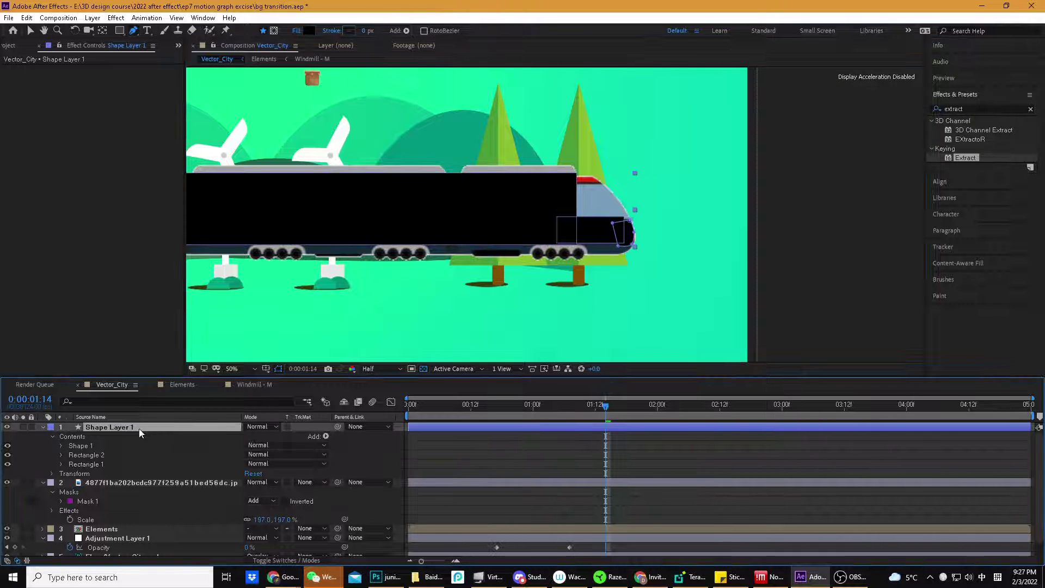
pyautogui.moveTo(145, 427); pyautogui.dragTo(172, 473)
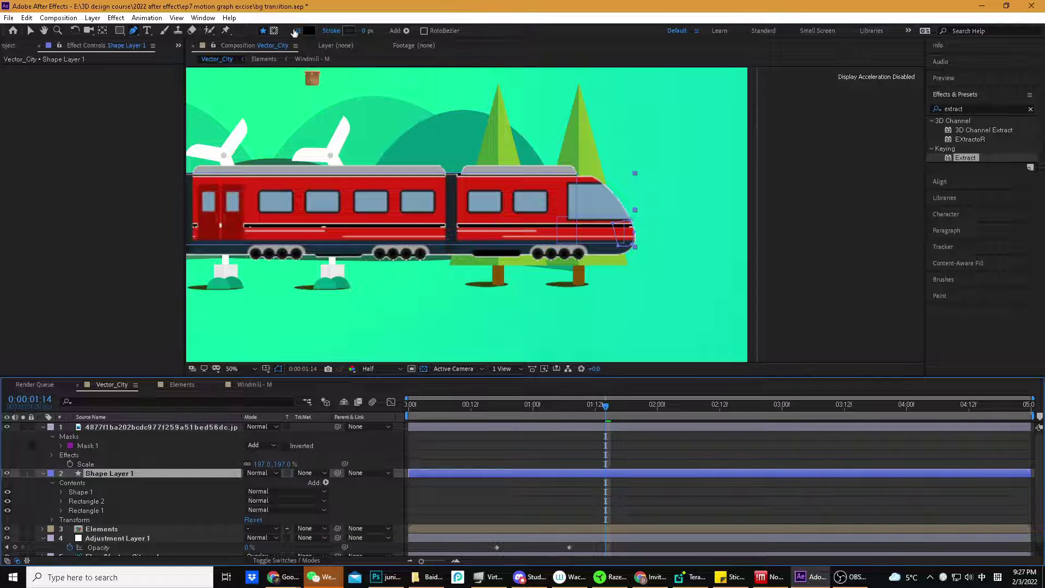
pyautogui.click(308, 31)
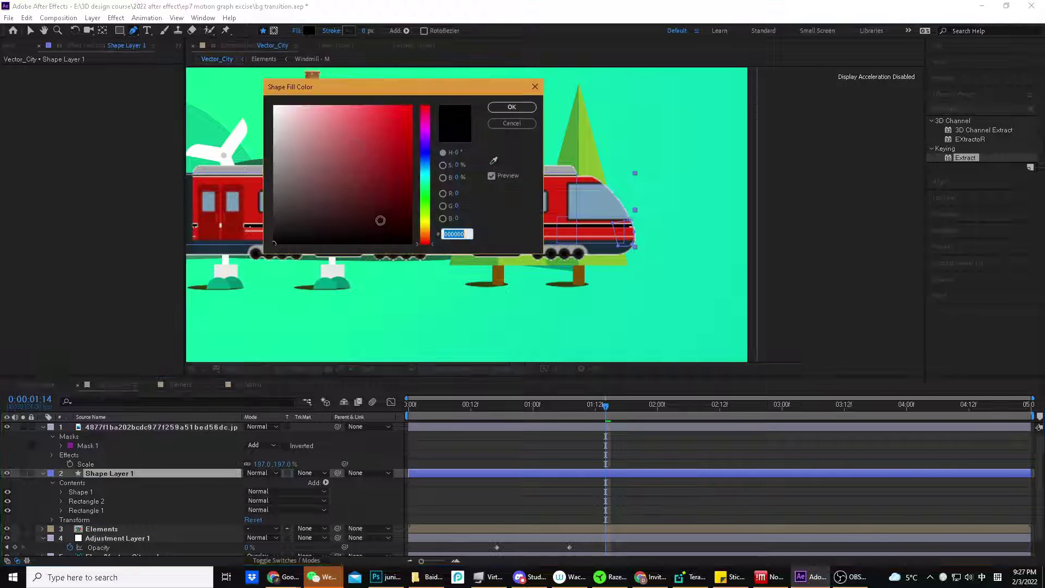
pyautogui.click(303, 121)
pyautogui.click(275, 106)
pyautogui.click(498, 106)
pyautogui.scroll(-2, 430, 257)
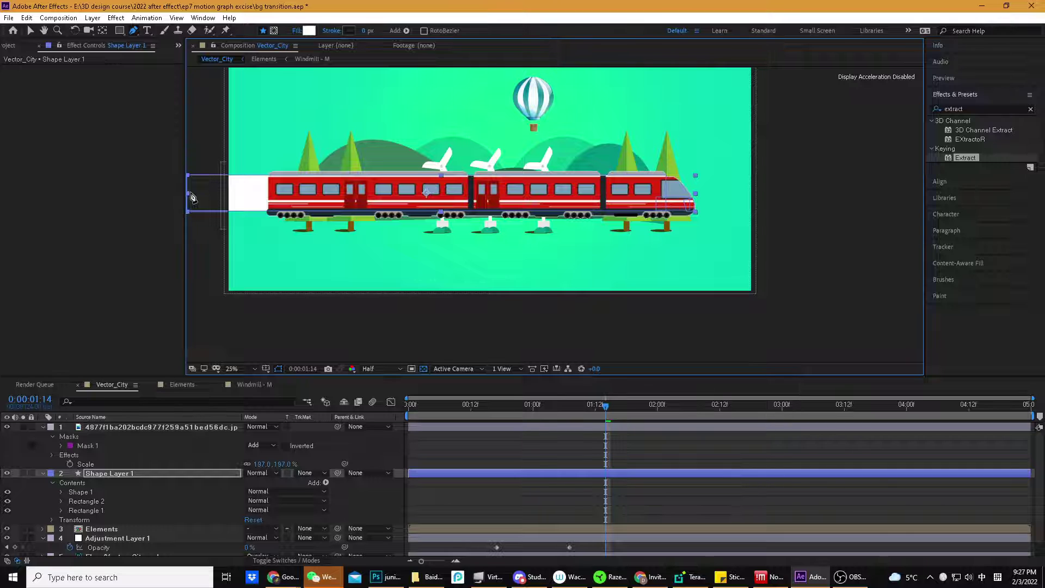
pyautogui.press('v')
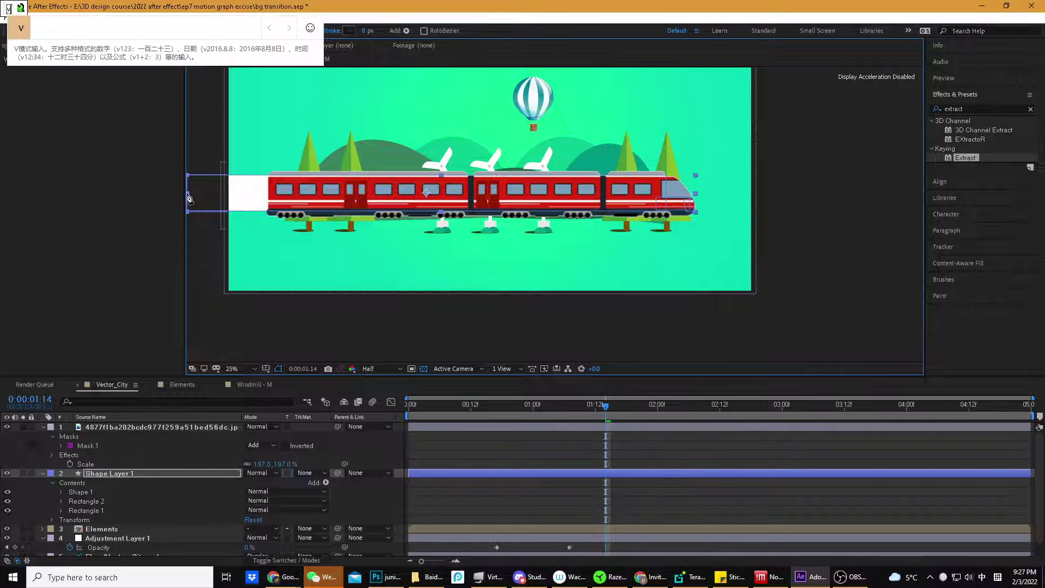
pyautogui.click(188, 192)
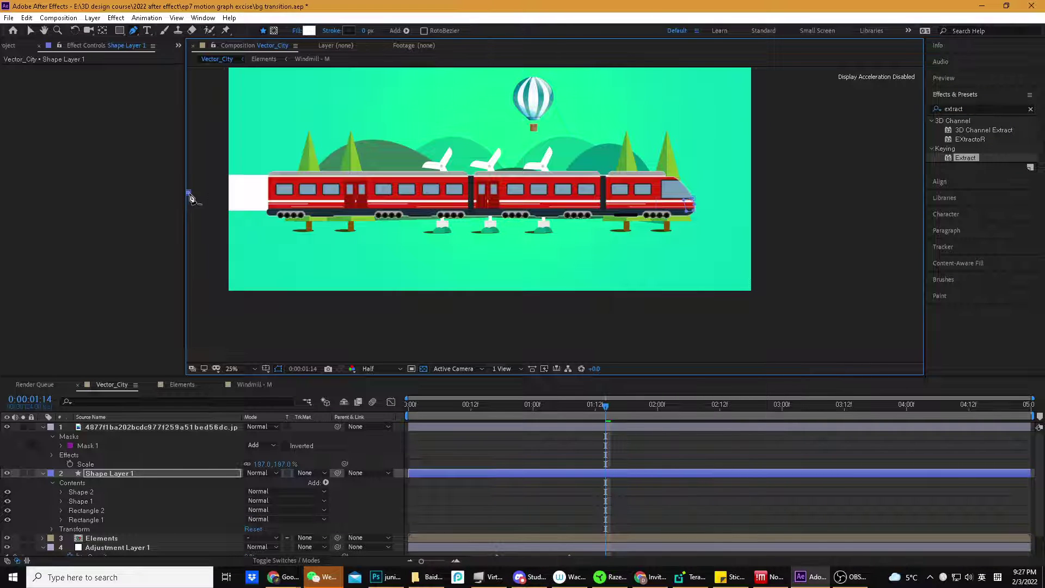
pyautogui.hotkey('ctrl', 'z')
# Shorten the white backing shapes from the rear so they end at the train's tail
pyautogui.press('v')
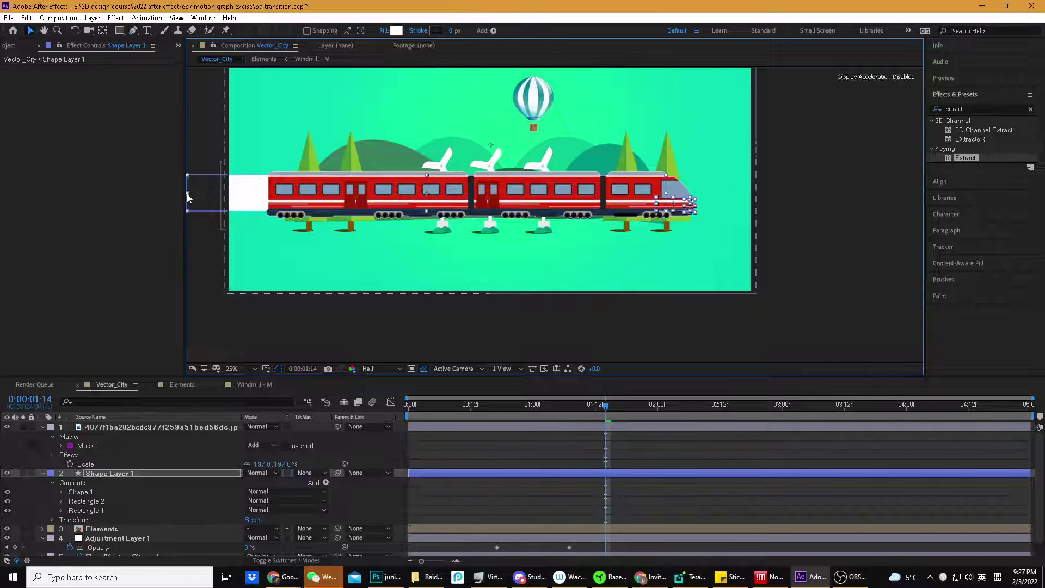
pyautogui.click(188, 193)
pyautogui.click(169, 154)
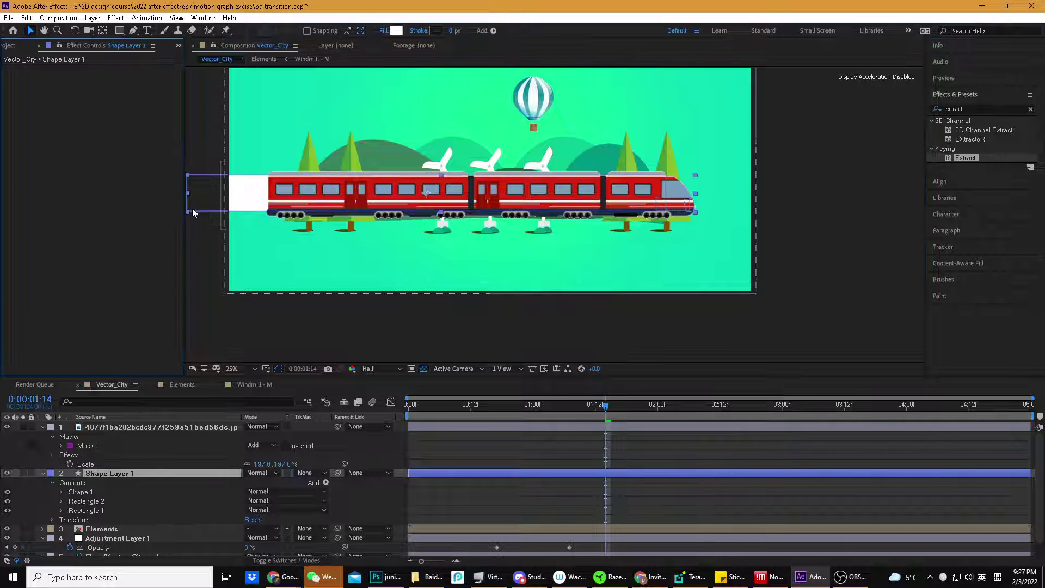
pyautogui.moveTo(191, 191); pyautogui.dragTo(296, 203)
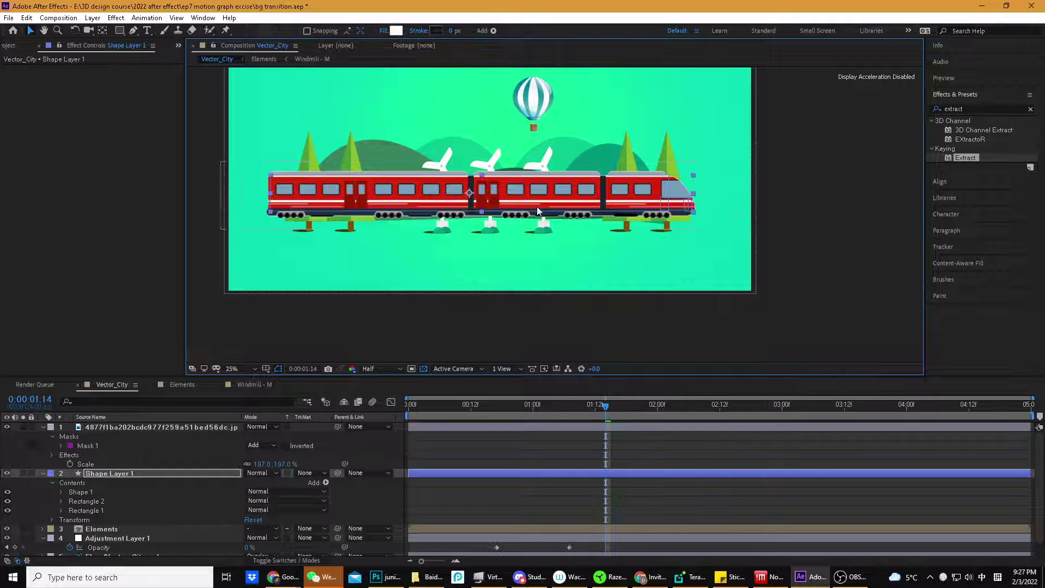
# Pre-compose the train image layer and its white shape layer into a composition named "train"
pyautogui.keyDown('ctrl'); pyautogui.click(168, 426); pyautogui.keyUp('ctrl')
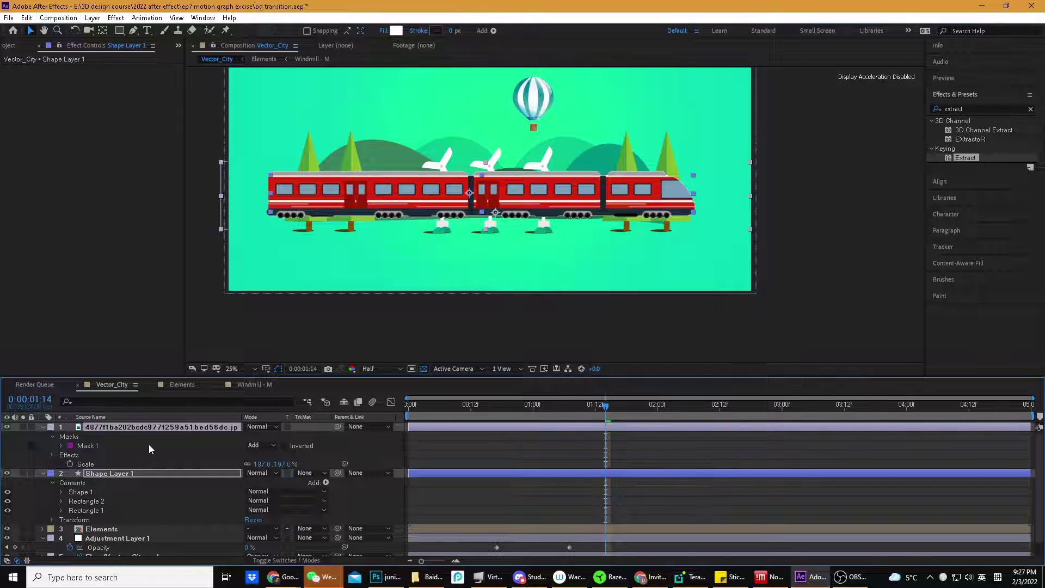
pyautogui.click(57, 18)
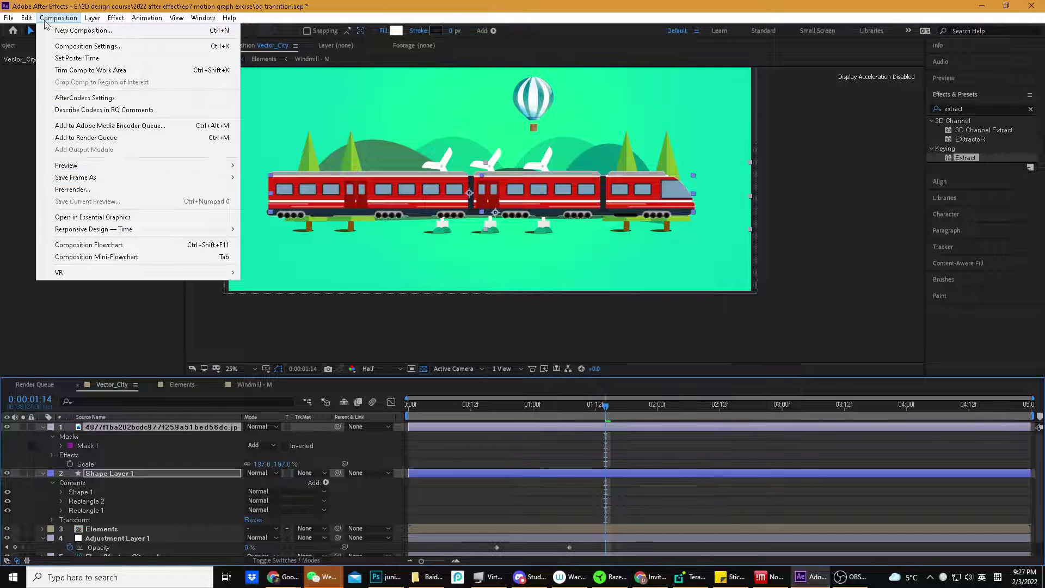
pyautogui.moveTo(108, 12)
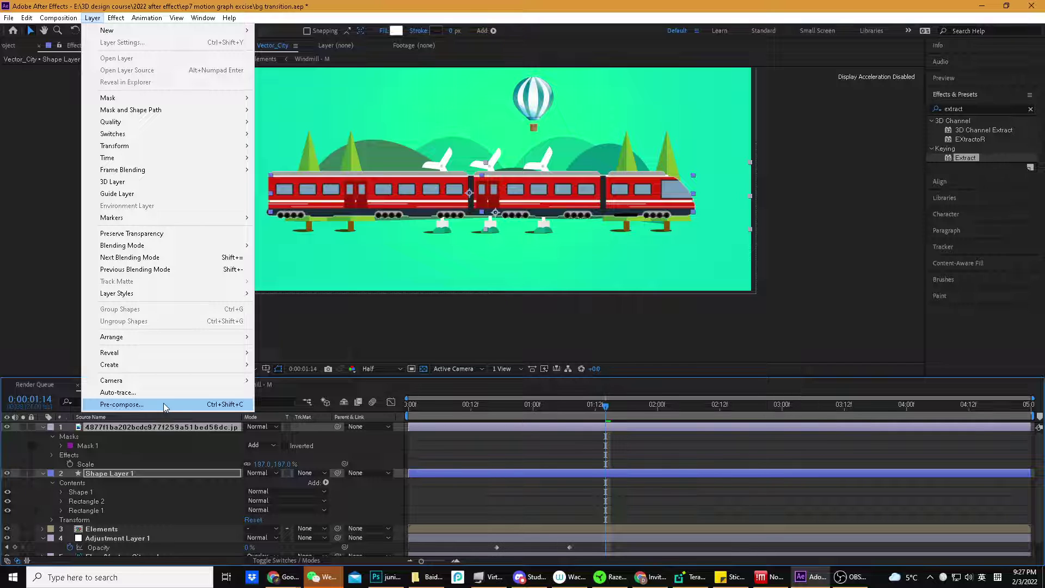
pyautogui.click(122, 405)
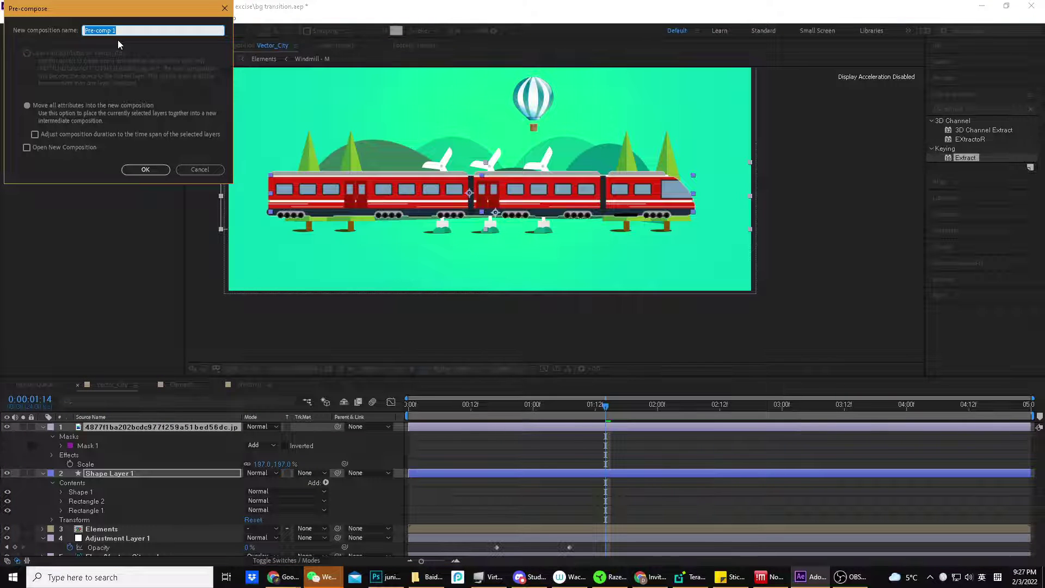
pyautogui.write('train')
pyautogui.press('Return')
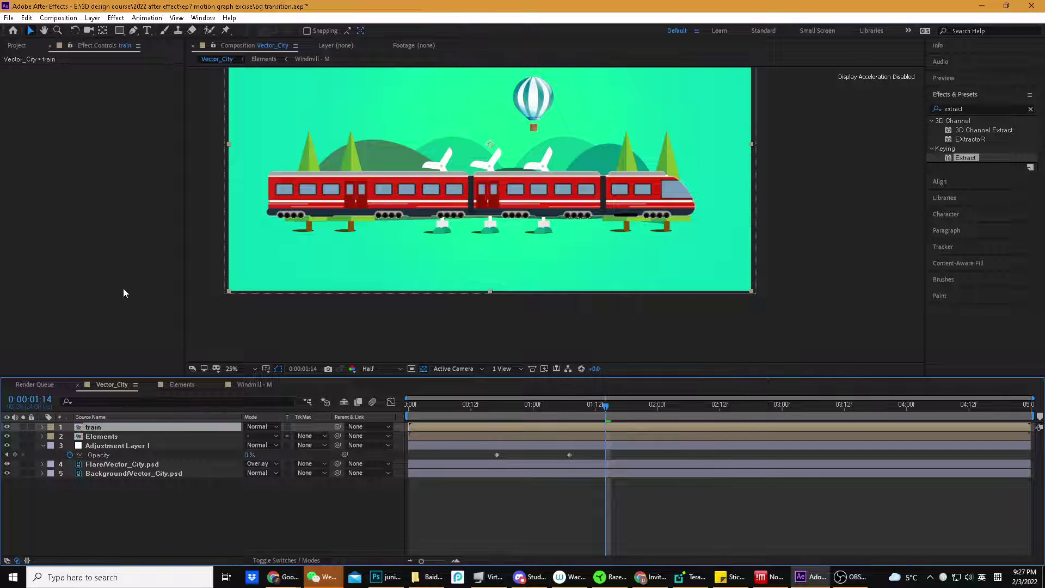
# Scale the train layer to 73% and place it below the two left trees, running off the frame's left edge
pyautogui.click(155, 418)
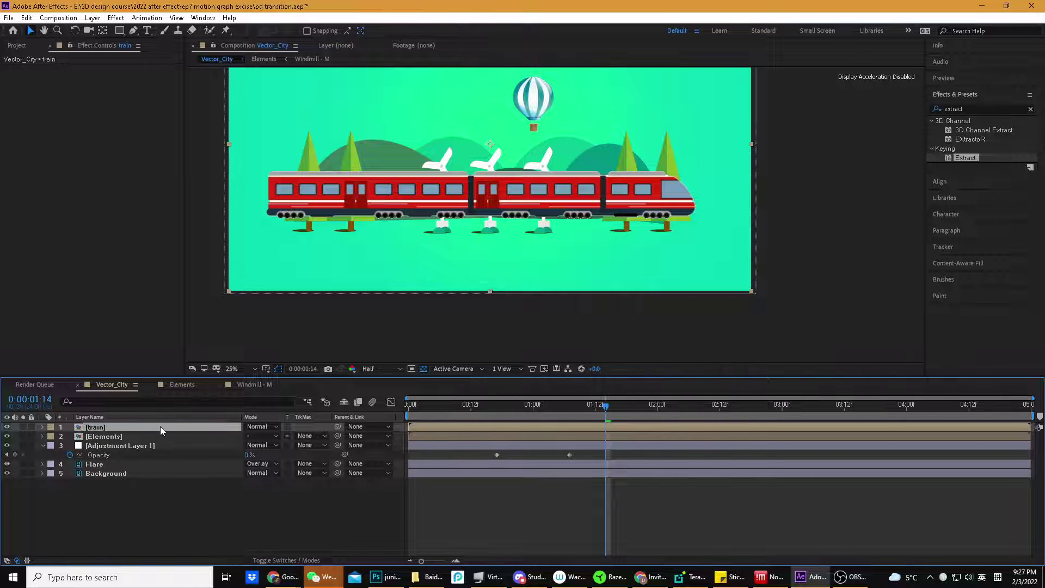
pyautogui.press('s')
pyautogui.moveTo(262, 436); pyautogui.dragTo(239, 439)
pyautogui.click(507, 216)
pyautogui.moveTo(507, 216); pyautogui.dragTo(321, 240)
pyautogui.press('s')
pyautogui.press('s')
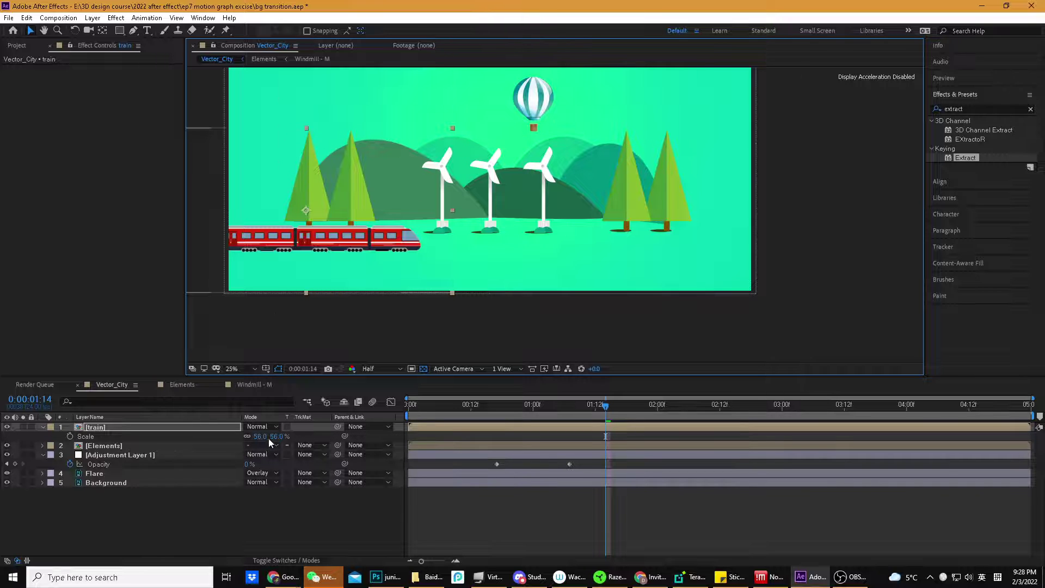
pyautogui.moveTo(265, 437); pyautogui.dragTo(284, 416)
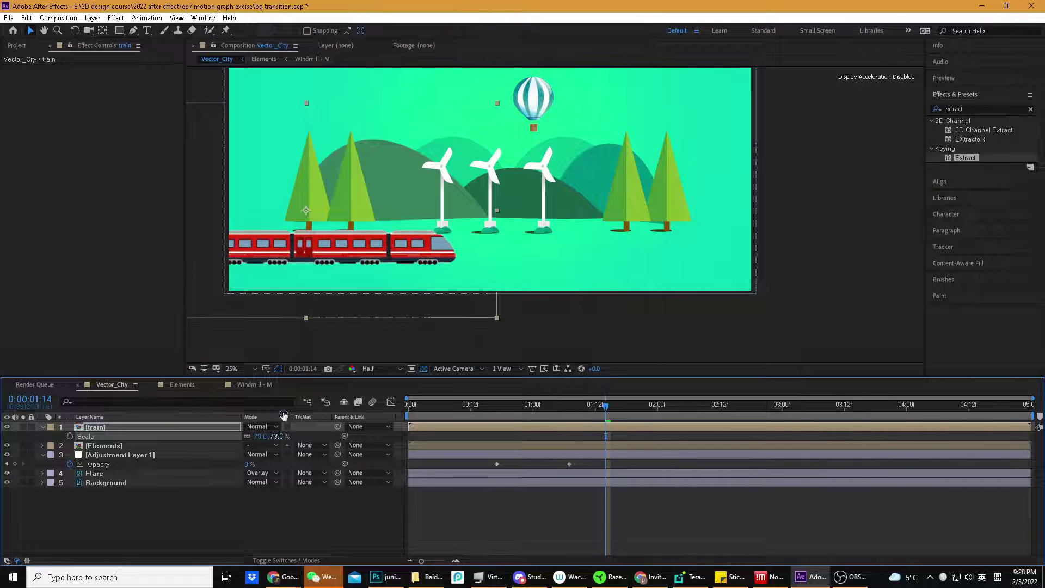
pyautogui.moveTo(403, 244); pyautogui.dragTo(409, 242)
# At 0:00:01:04, move the train horizontally out of the frame past the left edge of the landscape
pyautogui.press('space')
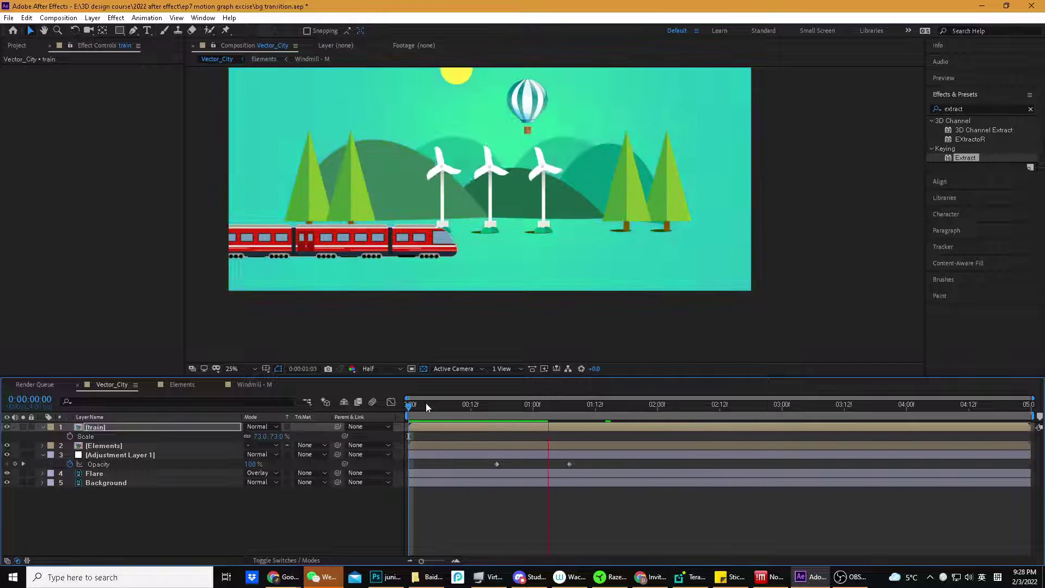
pyautogui.click(481, 406)
pyautogui.moveTo(498, 409); pyautogui.dragTo(554, 411)
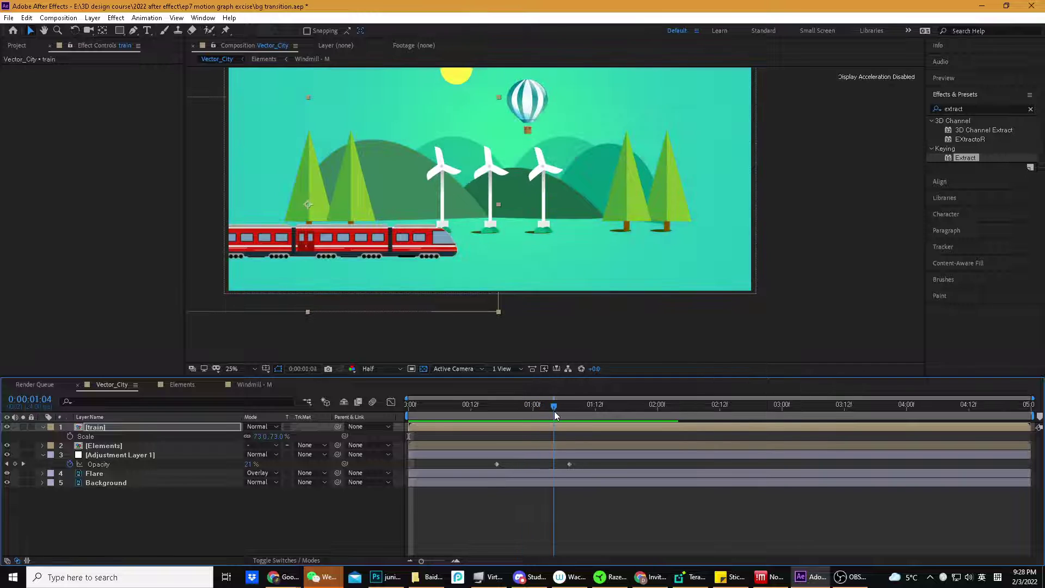
pyautogui.click(401, 244)
pyautogui.moveTo(400, 243); pyautogui.dragTo(230, 234)
# Make the train layer start at 0:00:01:04 and add a Position keyframe there
pyautogui.click(141, 426)
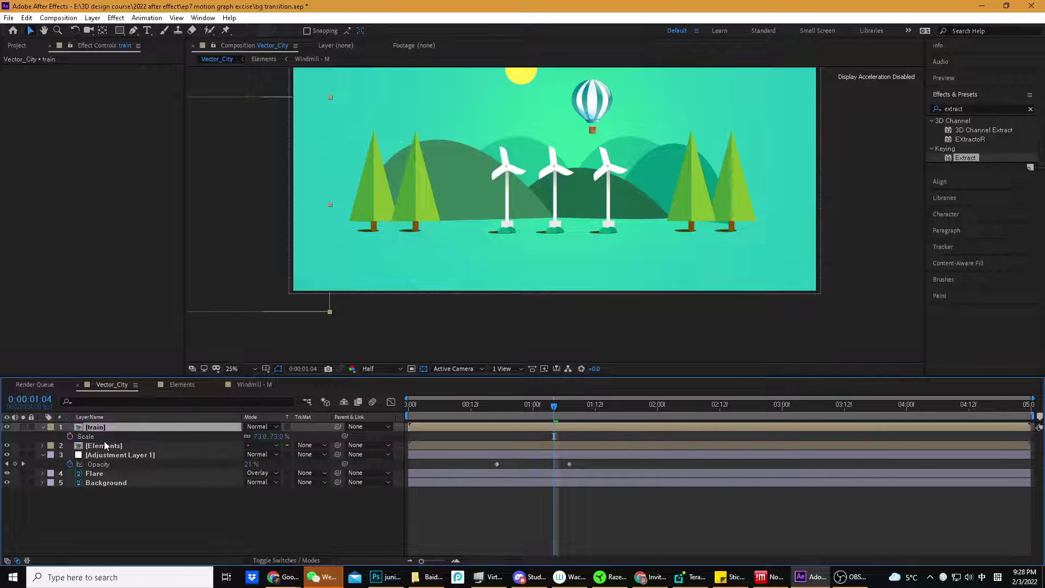
pyautogui.press('[')
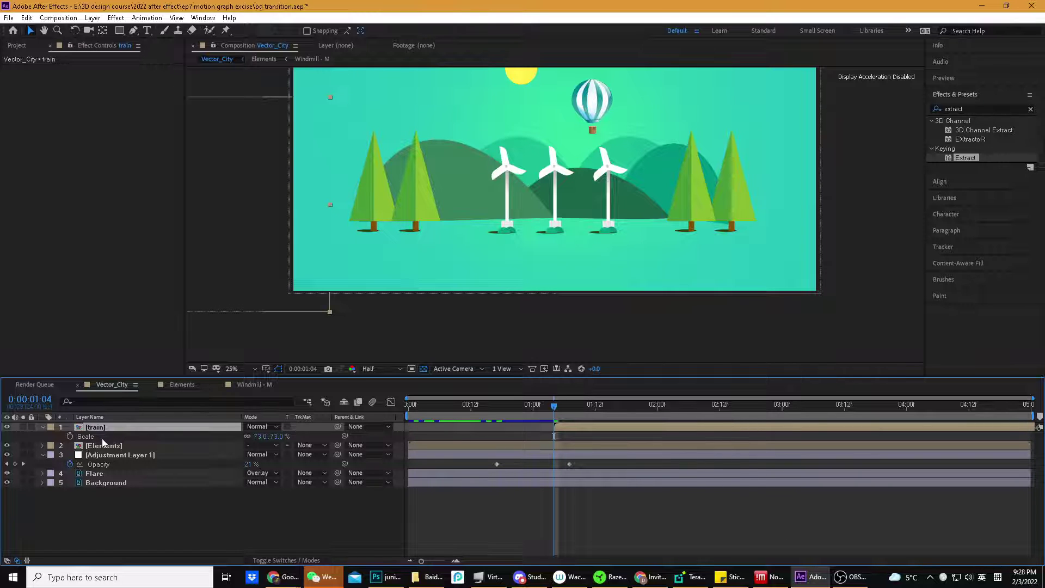
pyautogui.click(70, 436)
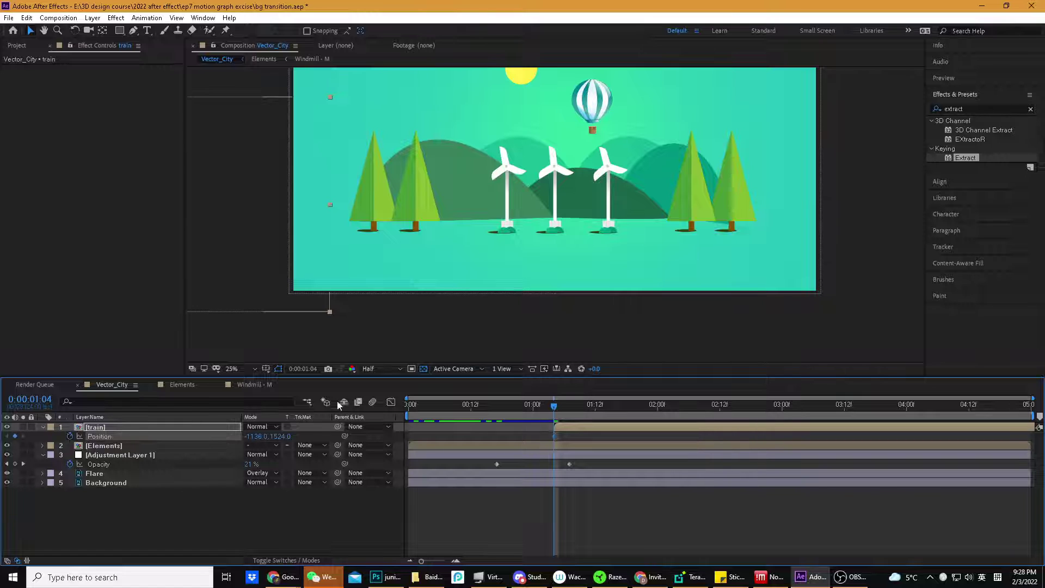
# At 0:00:04:23, move the train straight across the landscape until it is fully beyond the frame's right edge
pyautogui.press('space')
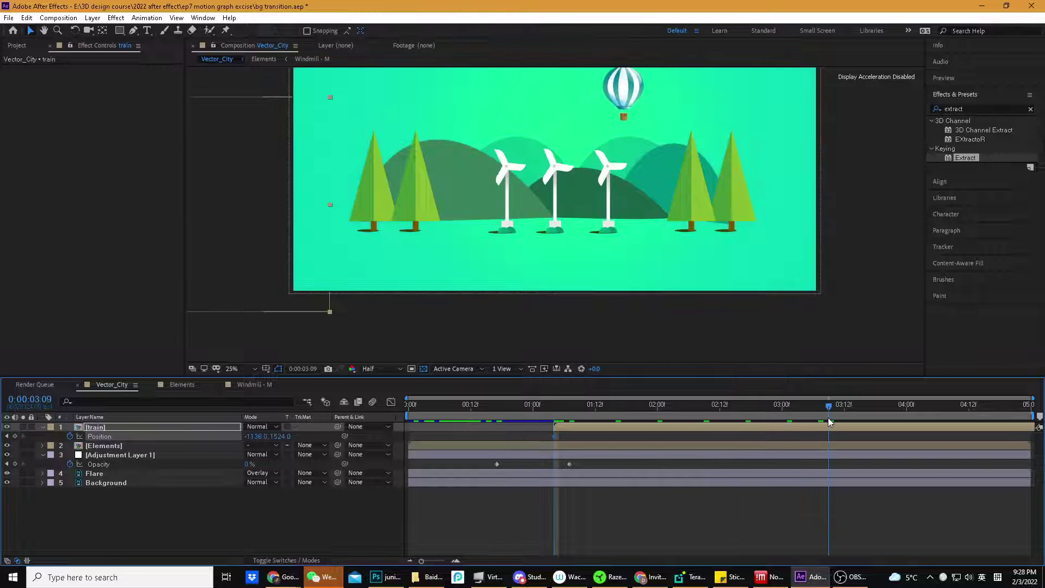
pyautogui.moveTo(314, 282); pyautogui.dragTo(866, 296)
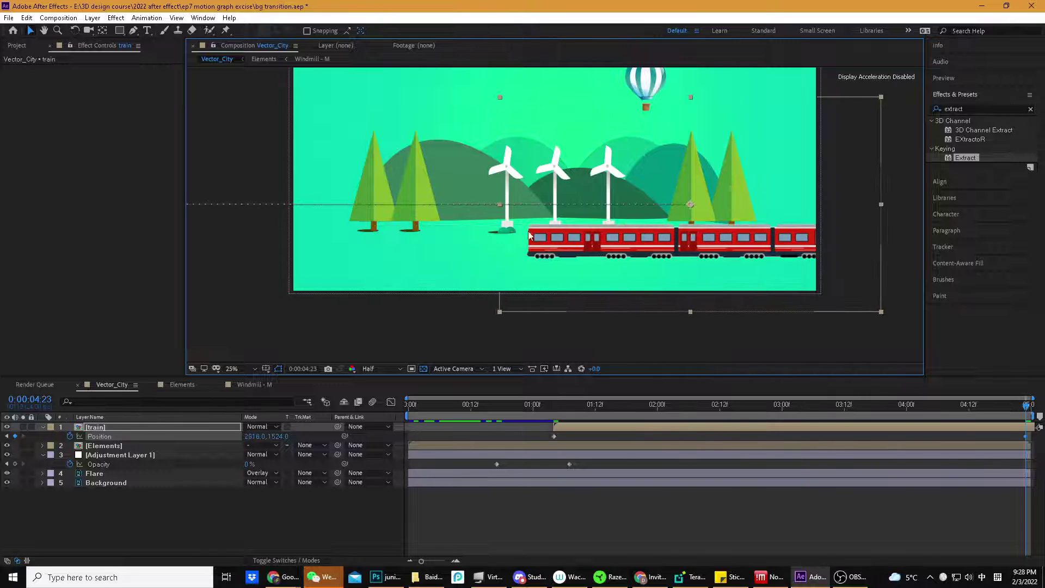
pyautogui.moveTo(705, 247); pyautogui.dragTo(906, 247)
# Play the composition from the start to check the train's pass through the landscape
pyautogui.press('Home')
pyautogui.press('space')
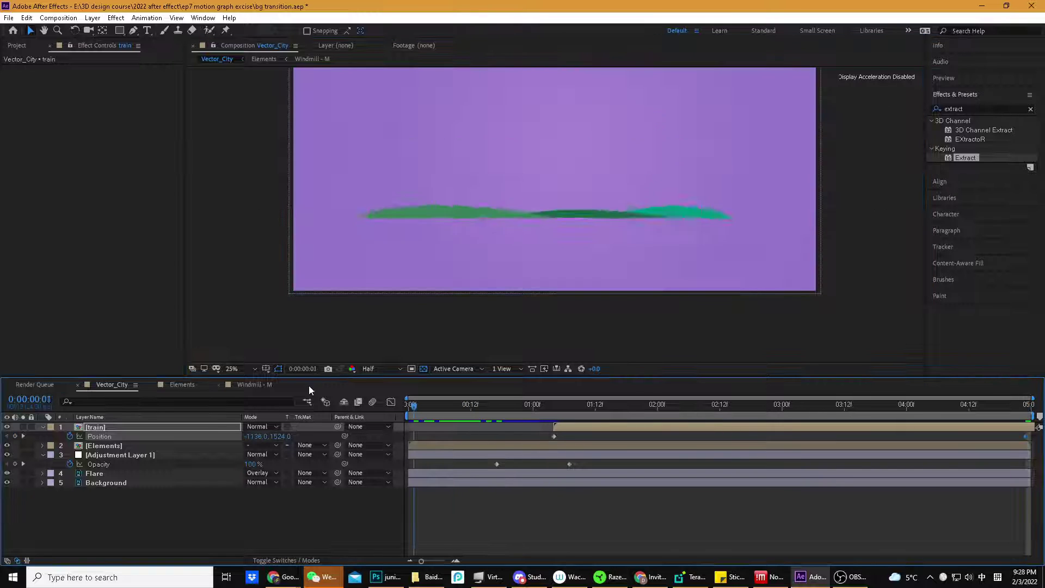
pyautogui.scroll(-1, 547, 185)
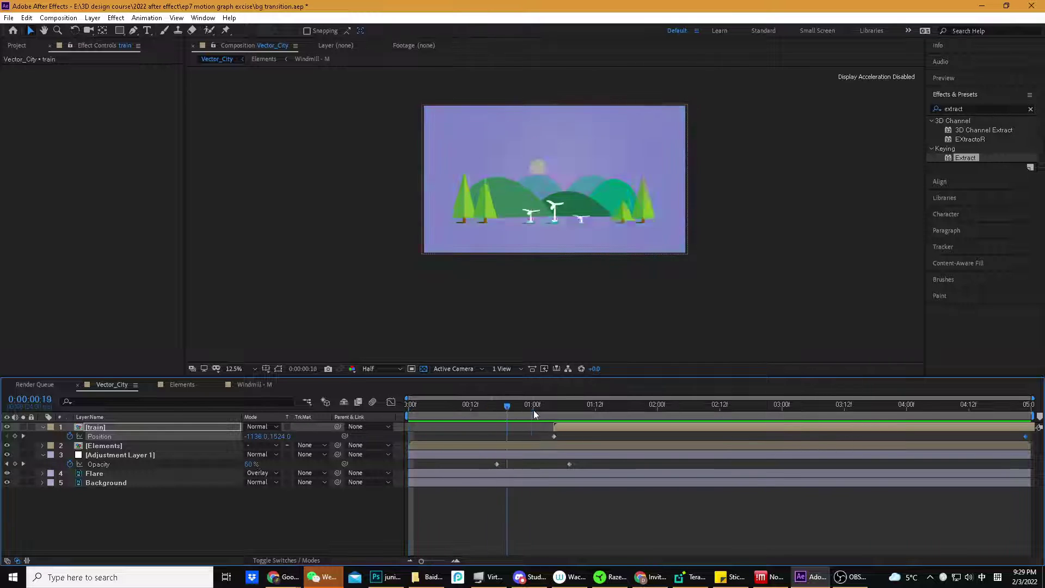
# At 0:00:02:01, draw a thin full-width rectangle on a new shape layer just below the train's wheels and nudge it slightly into place
pyautogui.moveTo(534, 406); pyautogui.dragTo(605, 404)
pyautogui.click(662, 404)
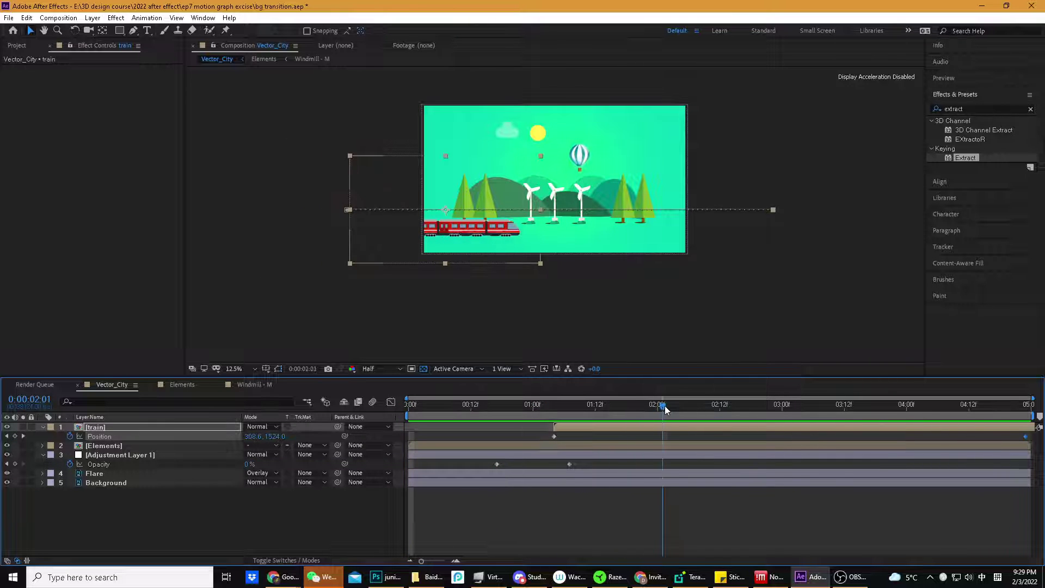
pyautogui.press('.')
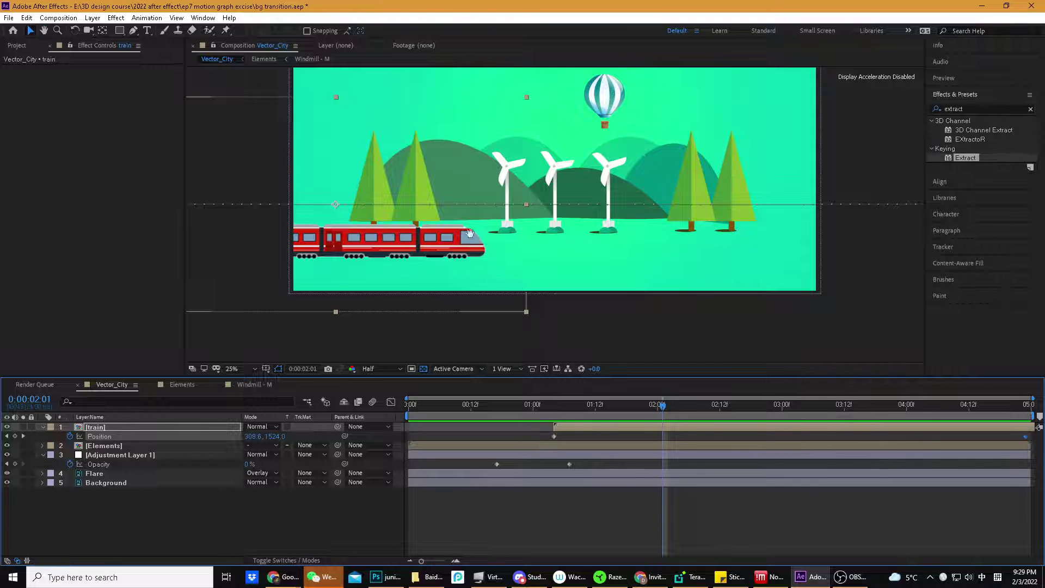
pyautogui.moveTo(470, 234); pyautogui.dragTo(439, 214)
pyautogui.click(117, 31)
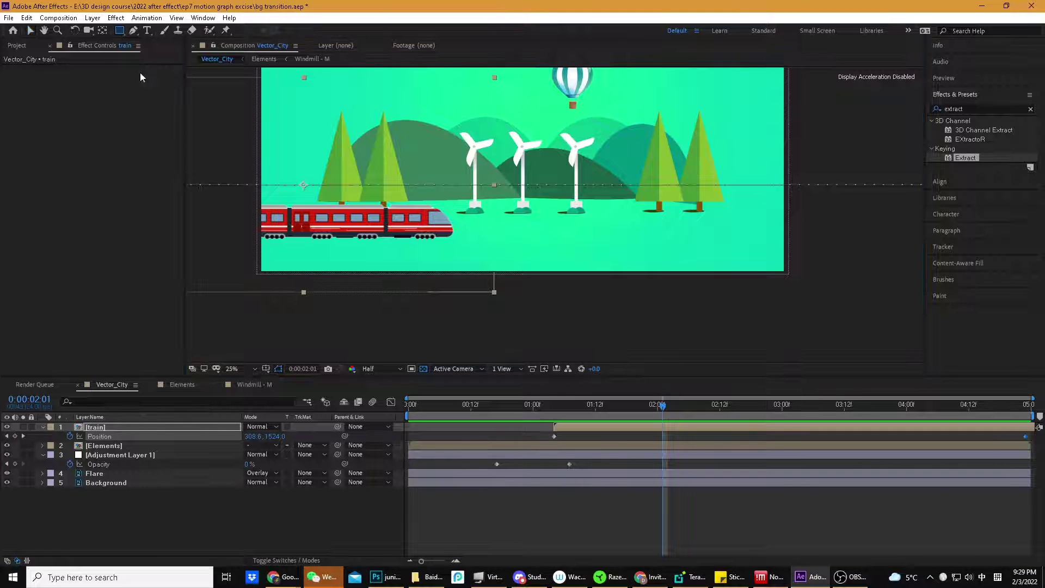
pyautogui.click(326, 522)
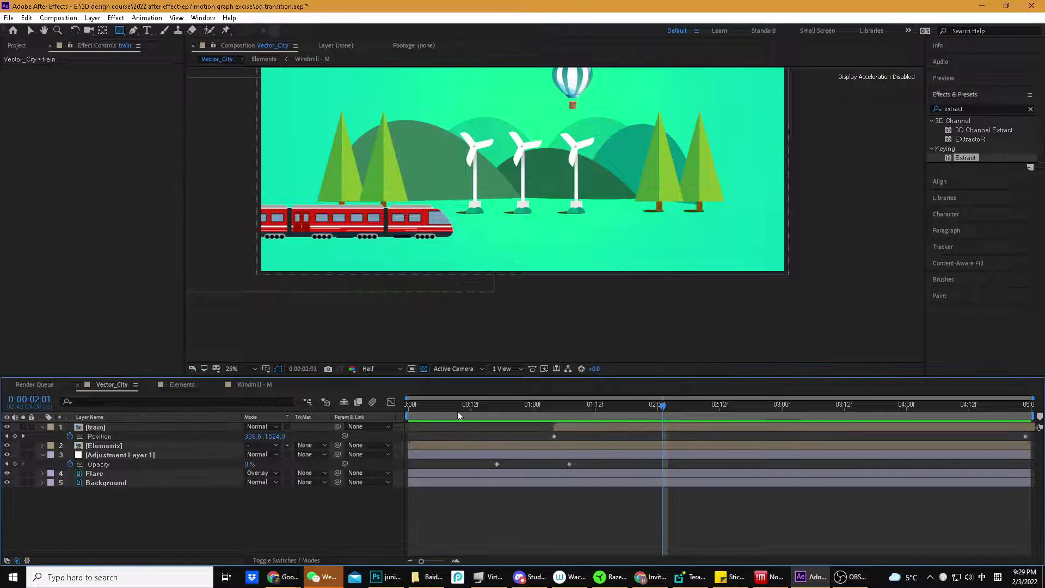
pyautogui.moveTo(814, 246); pyautogui.dragTo(226, 242)
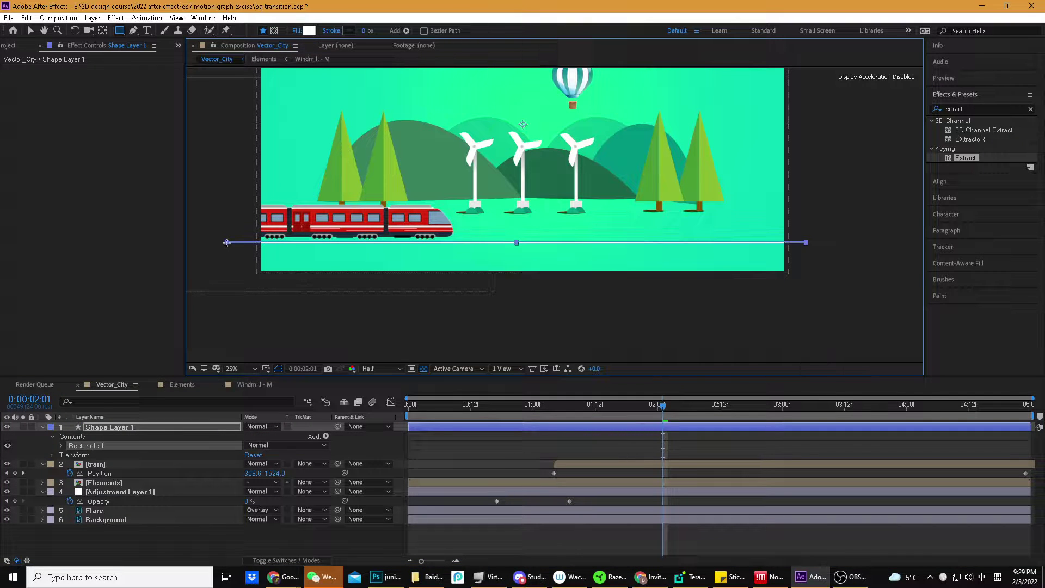
pyautogui.click(30, 31)
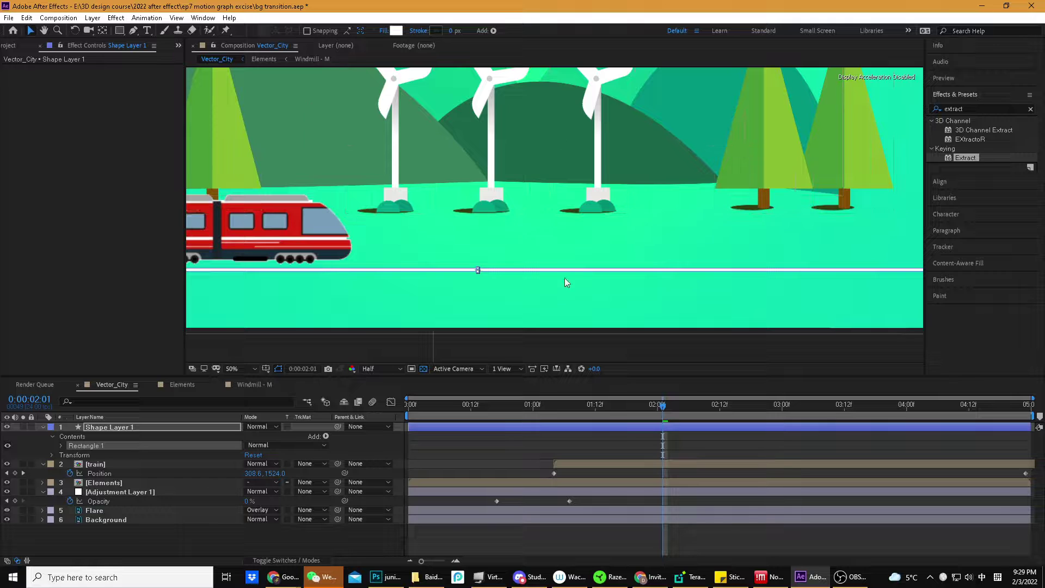
pyautogui.moveTo(564, 270); pyautogui.dragTo(558, 272)
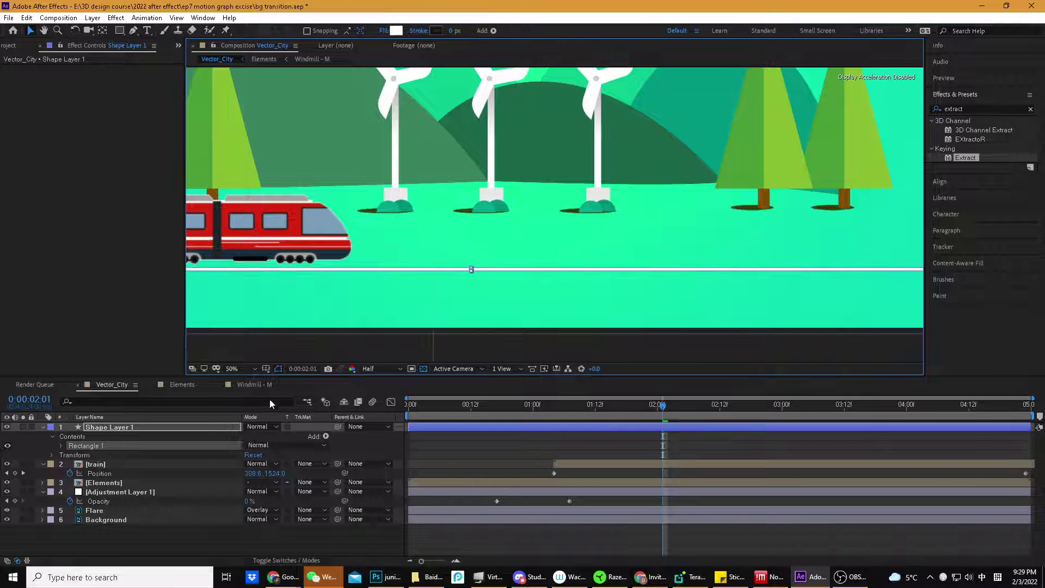
# Rename the new shape layer as "rail"
pyautogui.write('r')
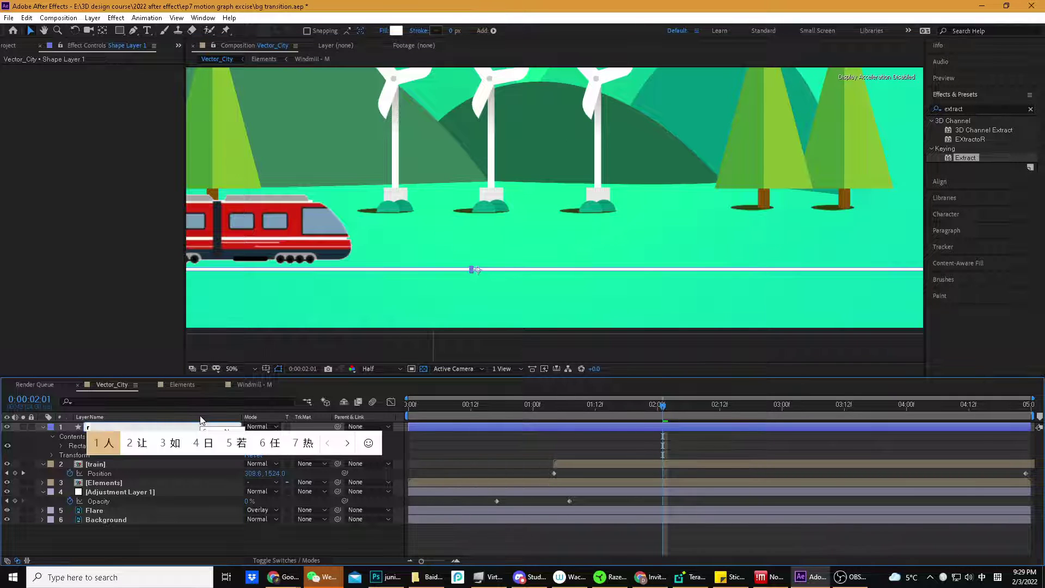
pyautogui.write('ail')
pyautogui.press('Return')
pyautogui.press('Return')
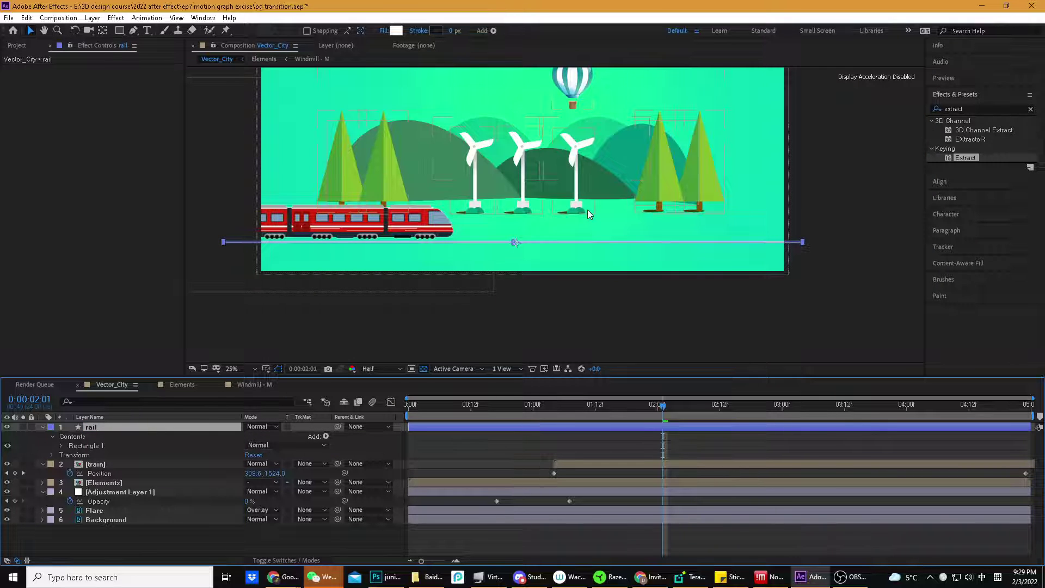
# Recolor the rail's fill from white to dark olive, 323D0C, by sampling a color with the eyedropper
pyautogui.scroll(2, 586, 210)
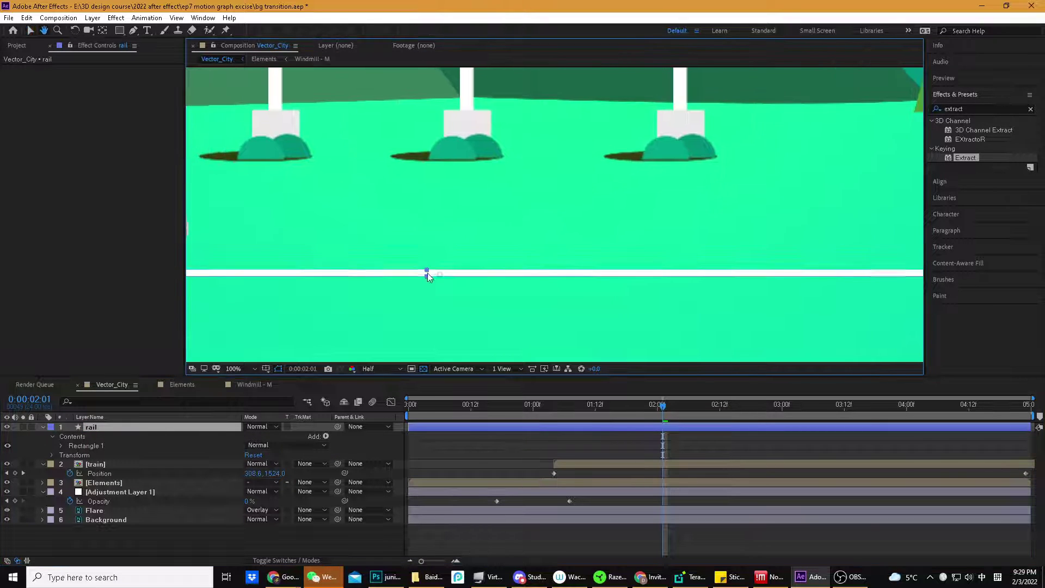
pyautogui.click(396, 31)
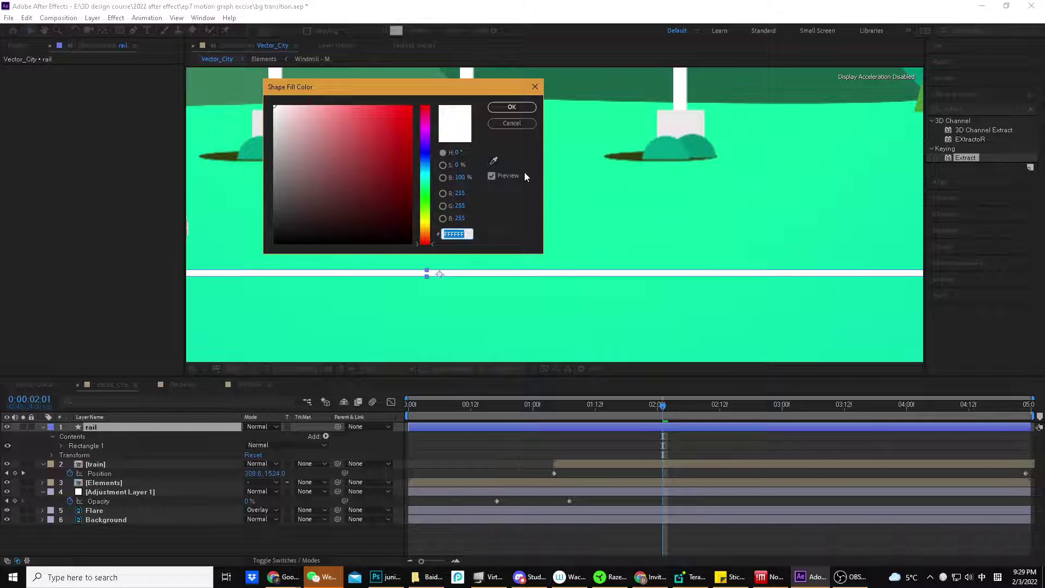
pyautogui.click(494, 160)
pyautogui.click(350, 200)
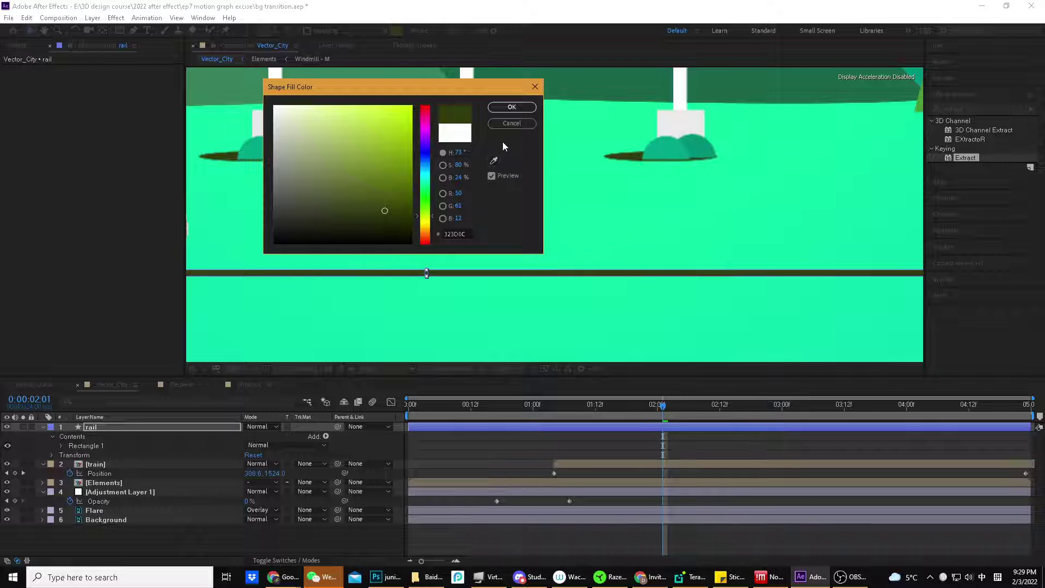
pyautogui.click(509, 107)
# Nudge the rail up against the train's wheels and place the rail layer directly beneath the train layer
pyautogui.scroll(-3, 587, 188)
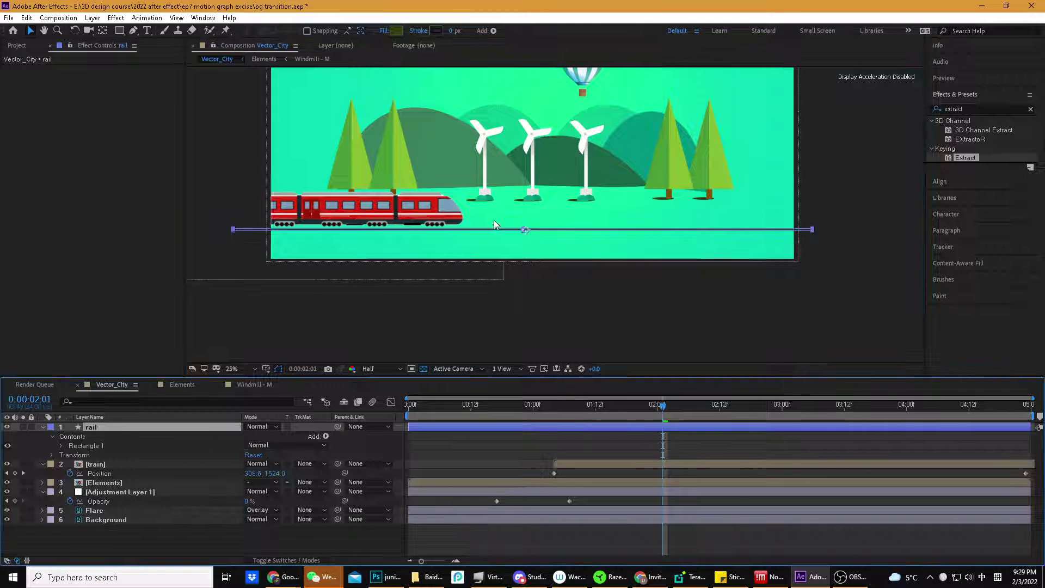
pyautogui.scroll(2, 494, 220)
pyautogui.moveTo(404, 245); pyautogui.dragTo(405, 237)
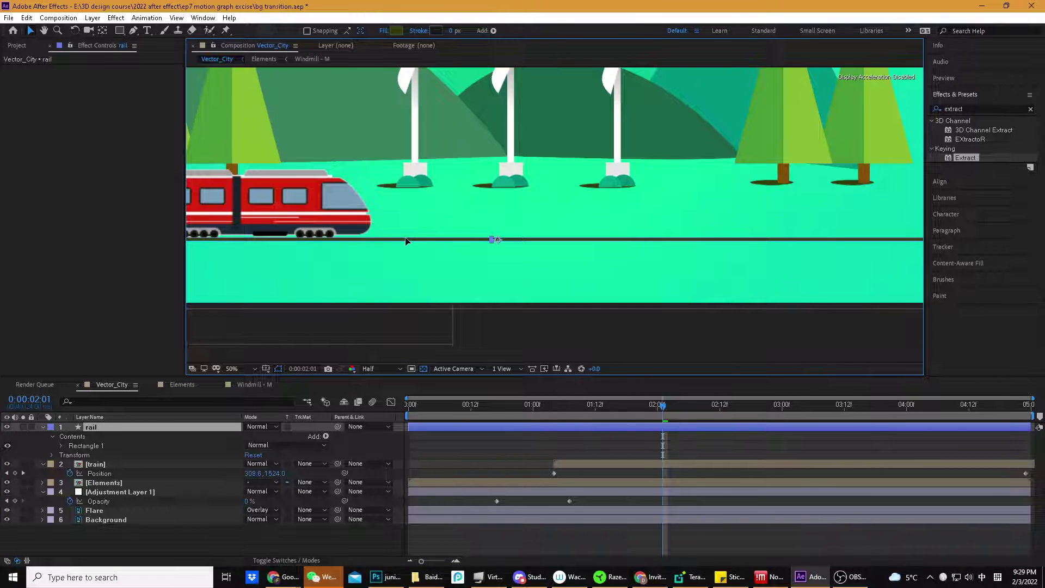
pyautogui.press('Return')
pyautogui.press('Return')
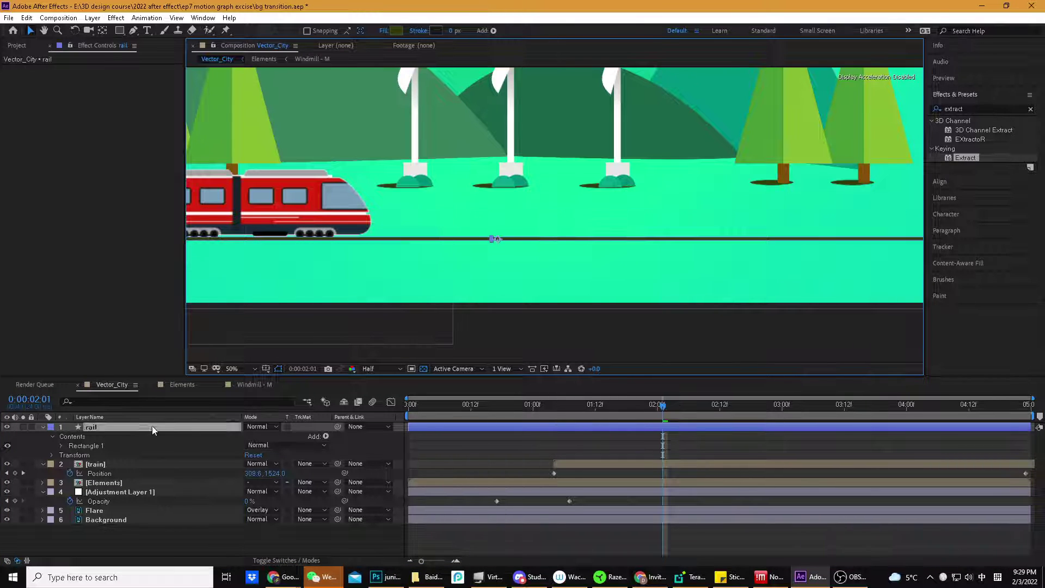
pyautogui.moveTo(152, 426); pyautogui.dragTo(150, 473)
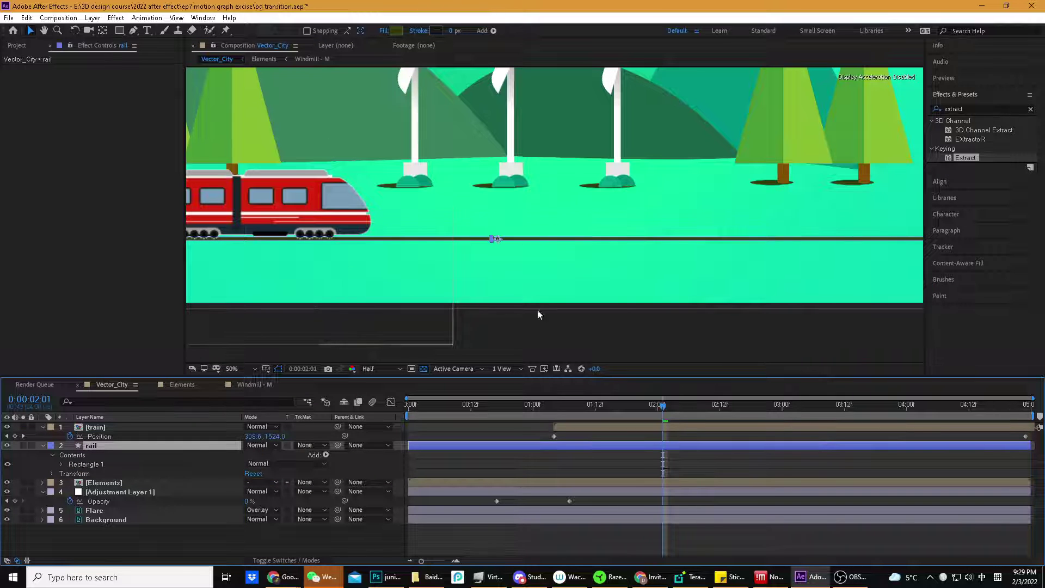
# Play the composition from the start to check the train running on the rail
pyautogui.press(',')
pyautogui.press('Home')
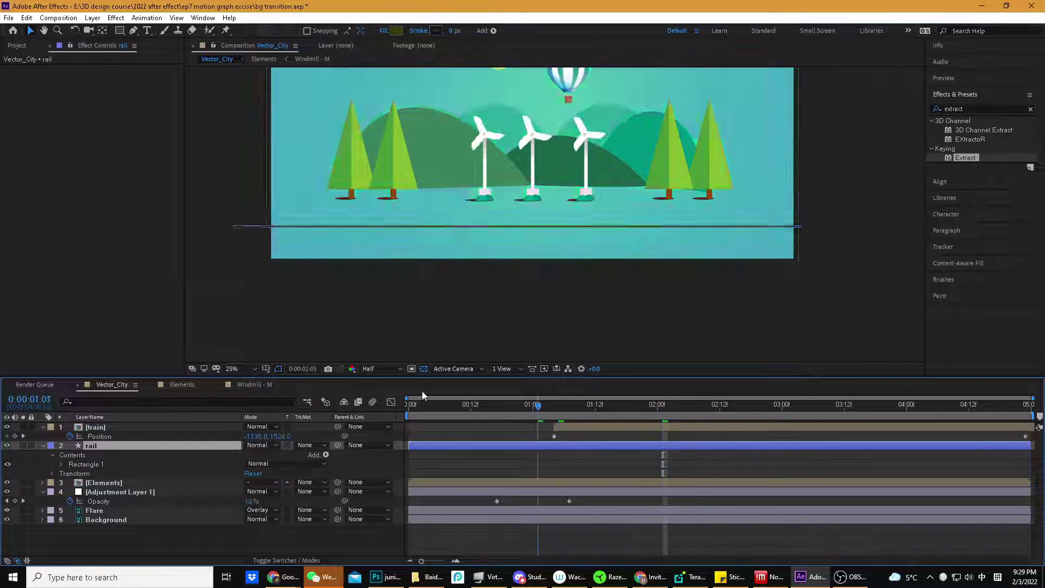
pyautogui.press('space')
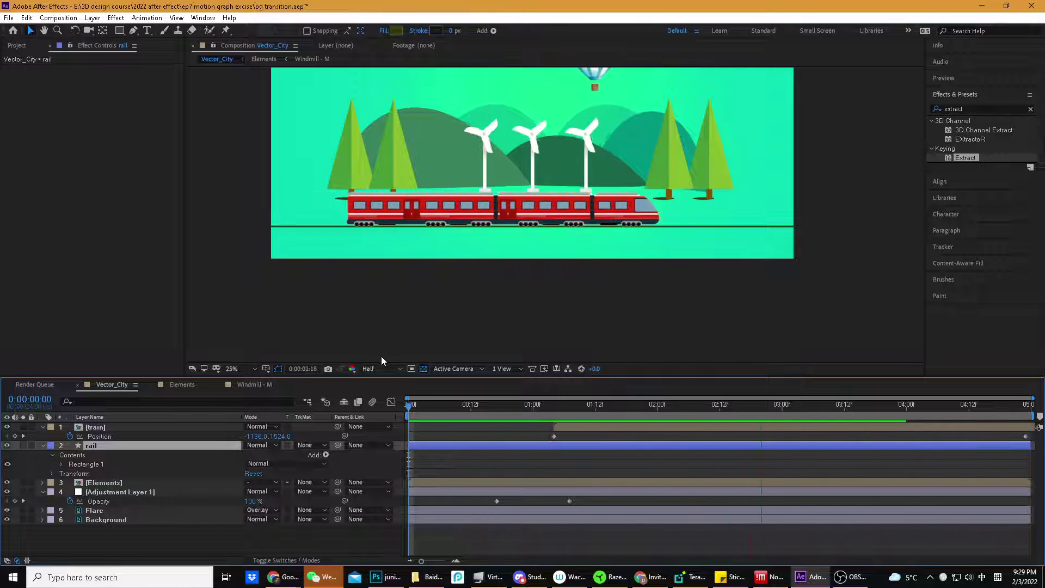
# Add a 100% Scale keyframe to the rail layer and shift it slightly past the train's first Position keyframe
pyautogui.moveTo(498, 409); pyautogui.dragTo(539, 403)
pyautogui.click(135, 425)
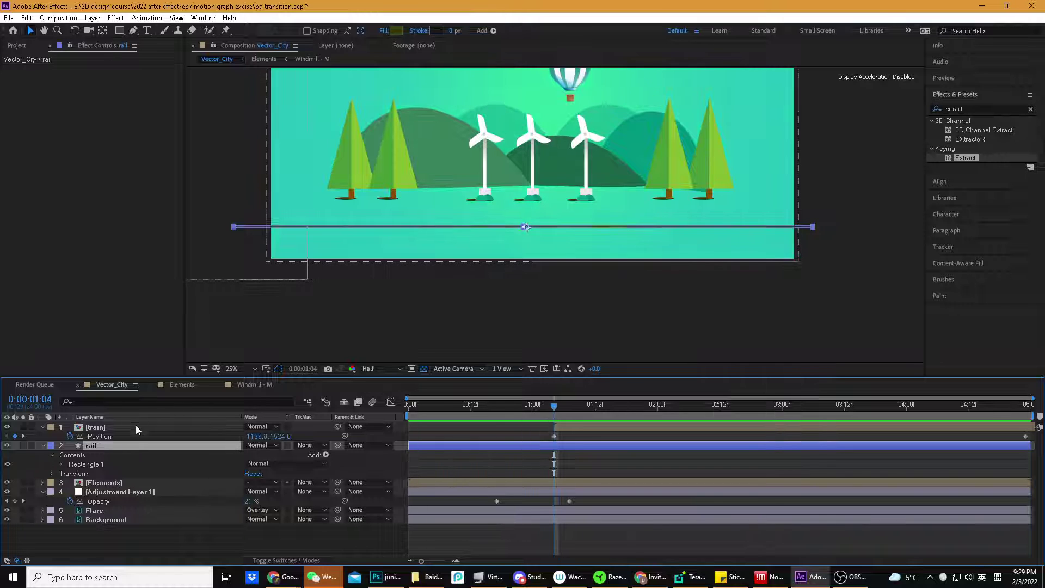
pyautogui.click(140, 445)
pyautogui.moveTo(541, 408)
pyautogui.mouseDown()
pyautogui.moveTo(433, 402)
pyautogui.moveTo(580, 419)
pyautogui.moveTo(540, 416)
pyautogui.mouseUp()
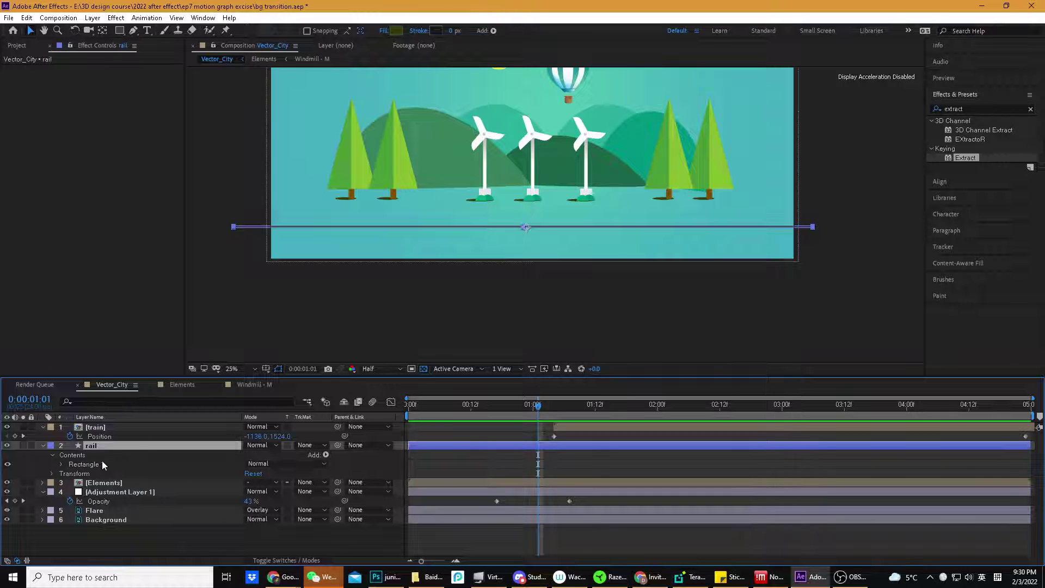
pyautogui.press('s')
pyautogui.click(70, 455)
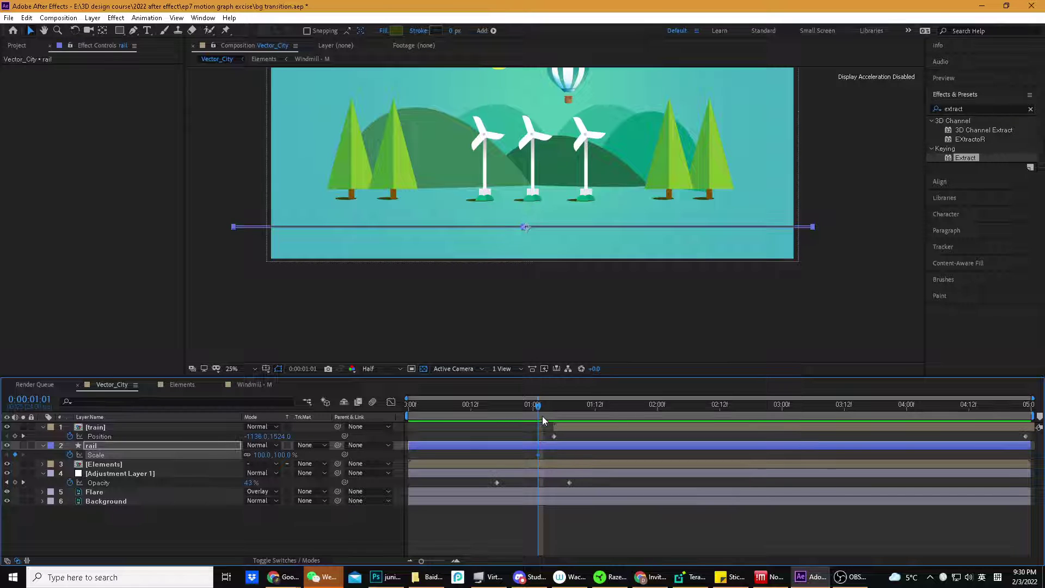
pyautogui.moveTo(539, 456); pyautogui.dragTo(562, 455)
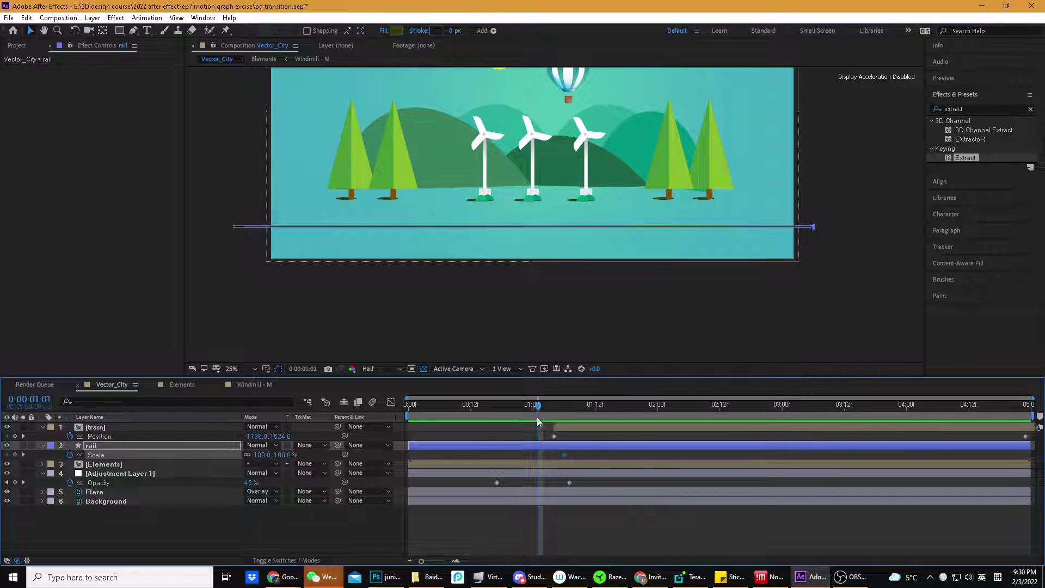
# At 0:00:00:22, unlink the rail's scale dimensions and set its horizontal scale to 0% so it grows from the center
pyautogui.moveTo(538, 410); pyautogui.dragTo(524, 409)
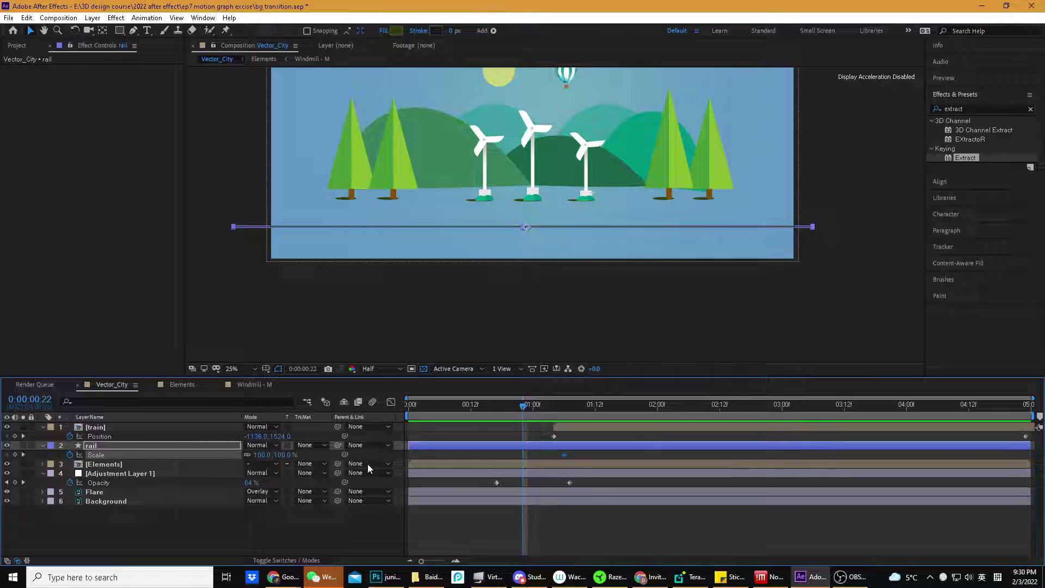
pyautogui.click(248, 455)
pyautogui.moveTo(265, 455); pyautogui.dragTo(212, 456)
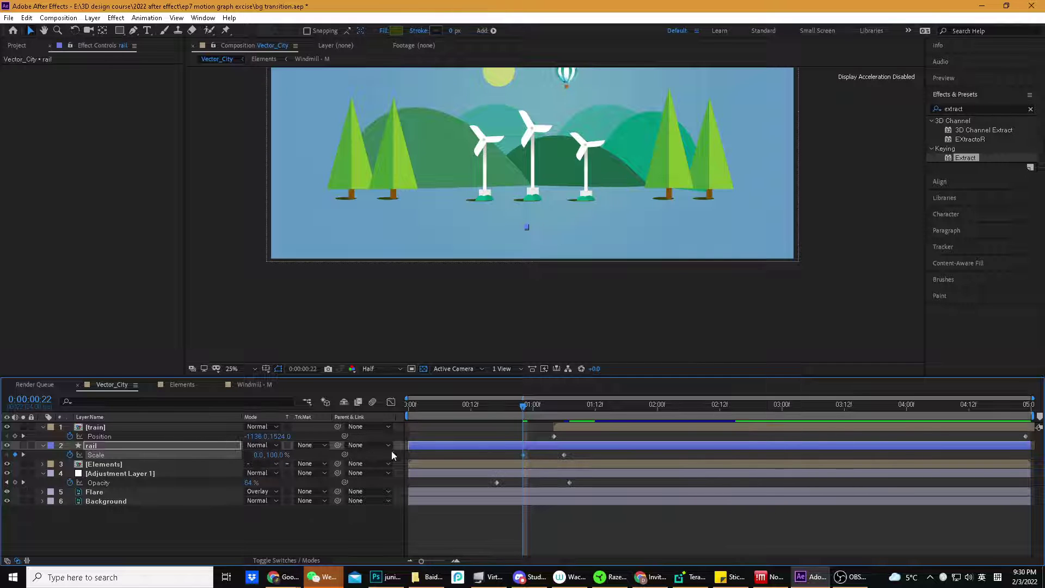
# Play the composition from the start to check the rail's growth, and save the project
pyautogui.press('Home')
pyautogui.press('space')
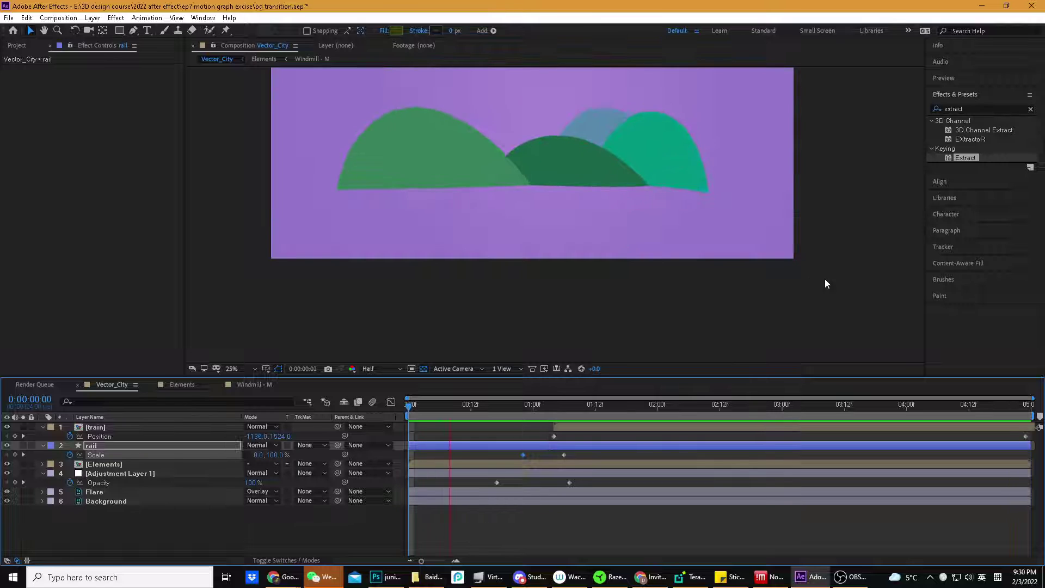
pyautogui.press(',')
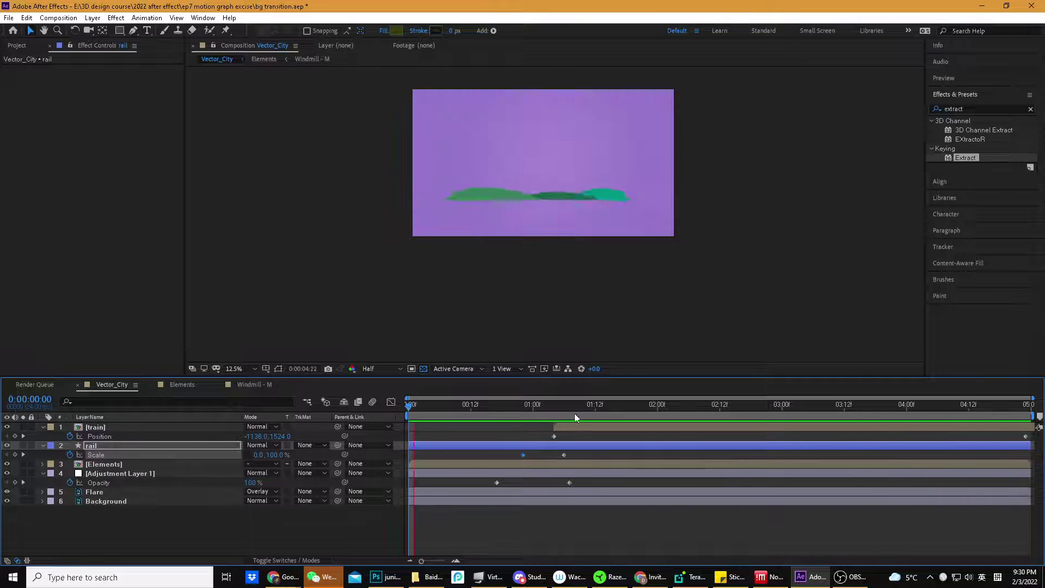
pyautogui.click(596, 272)
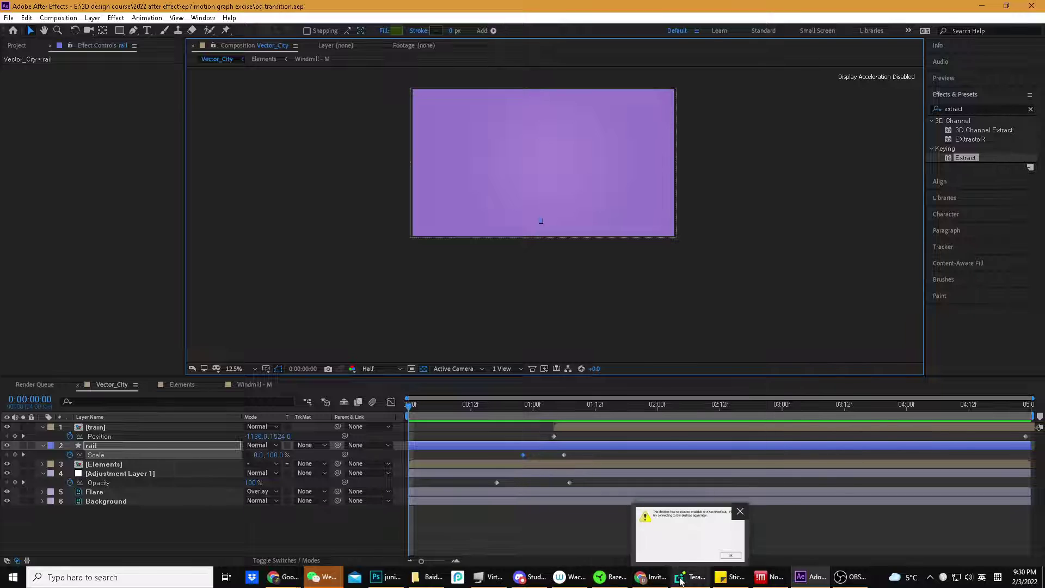
# Switch to Discord to check the Study Room 1 voice call and return to After Effects
pyautogui.click(536, 579)
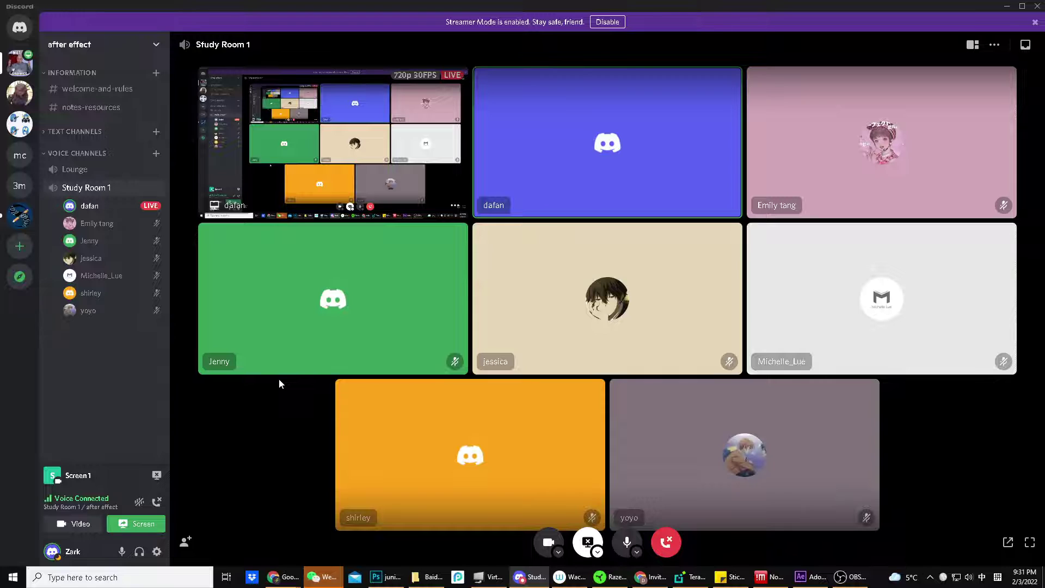
pyautogui.moveTo(810, 576)
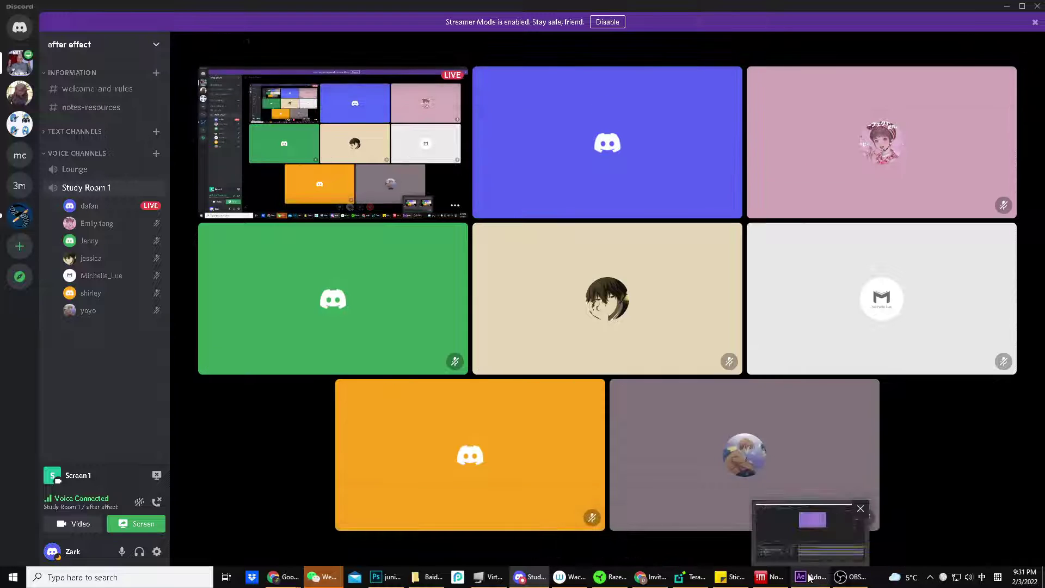
pyautogui.click(809, 577)
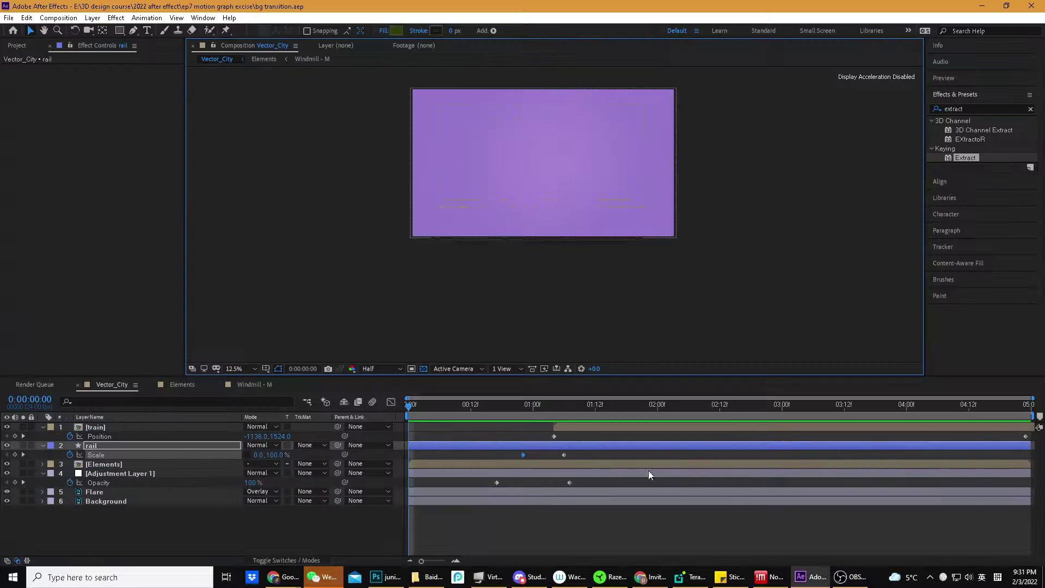
# Replay the animation from the start and review it both enlarged and at full-frame view
pyautogui.moveTo(423, 404); pyautogui.dragTo(361, 360)
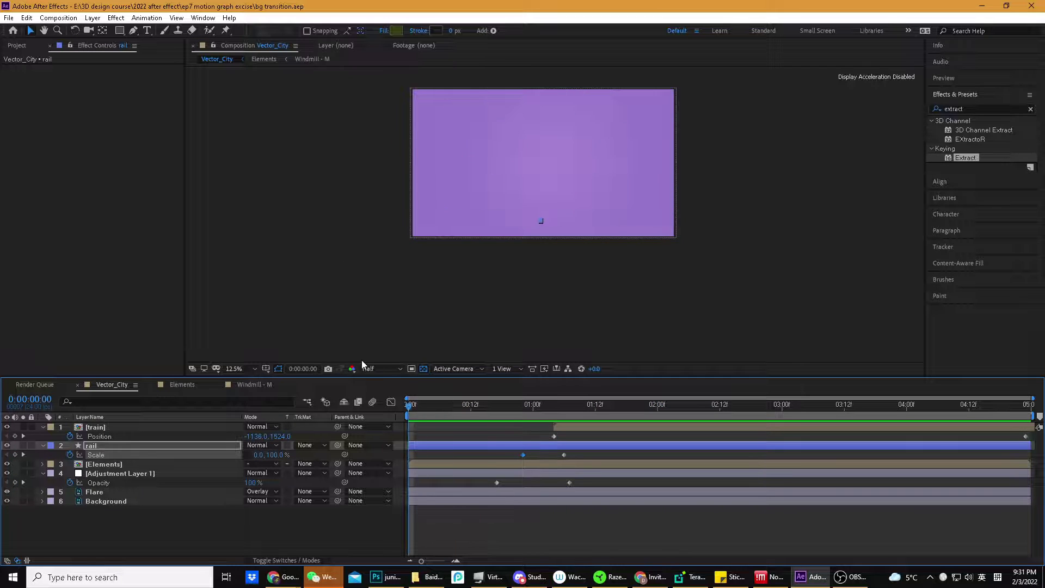
pyautogui.press('space')
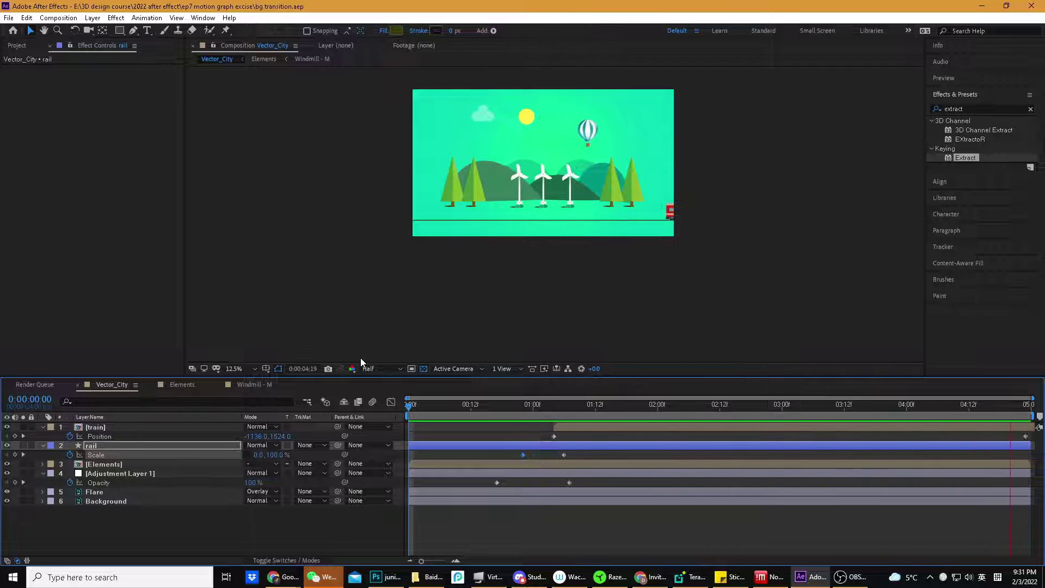
pyautogui.scroll(1, 616, 162)
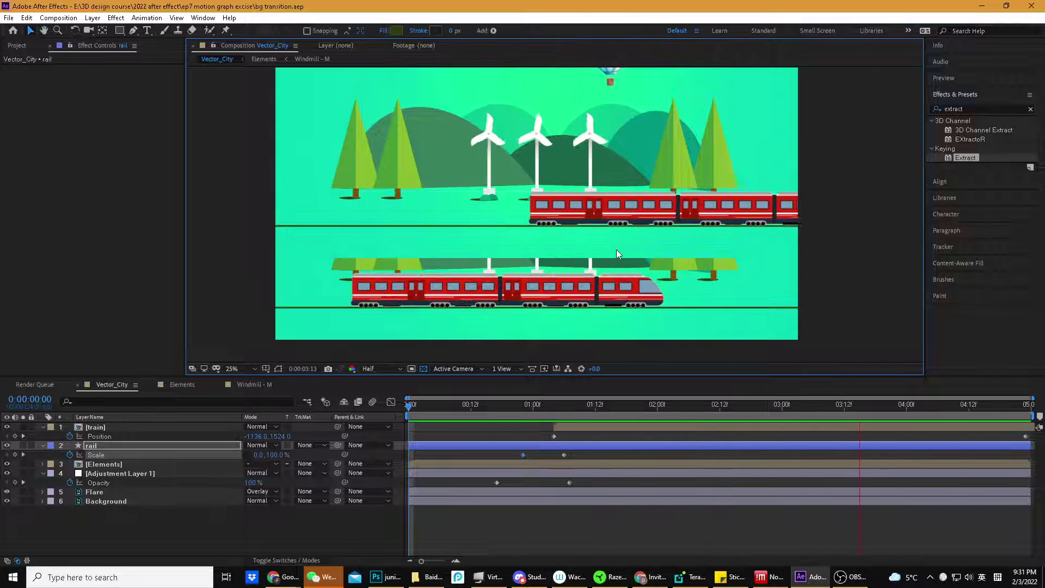
pyautogui.press('space')
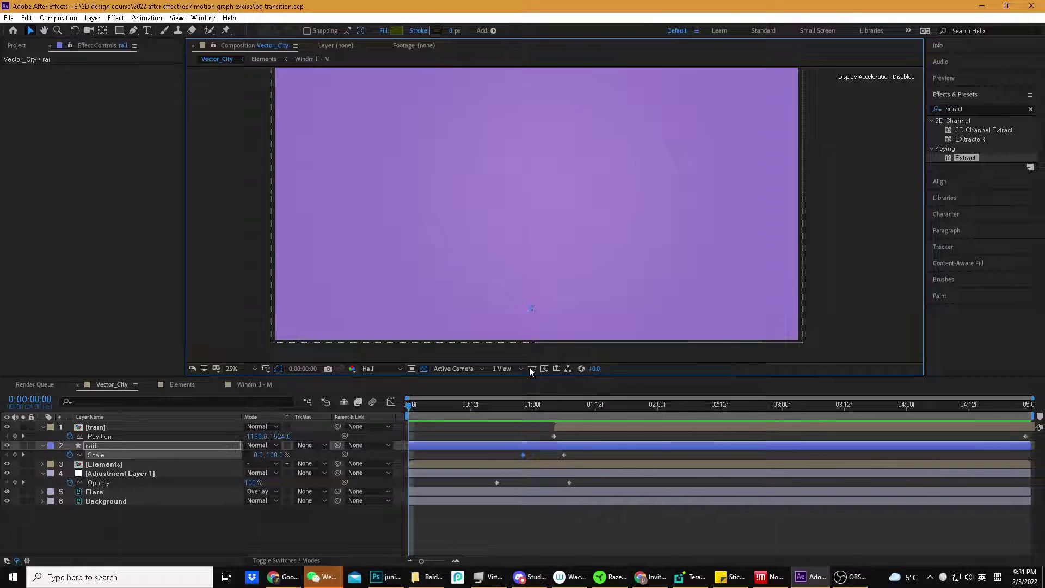
pyautogui.press('space')
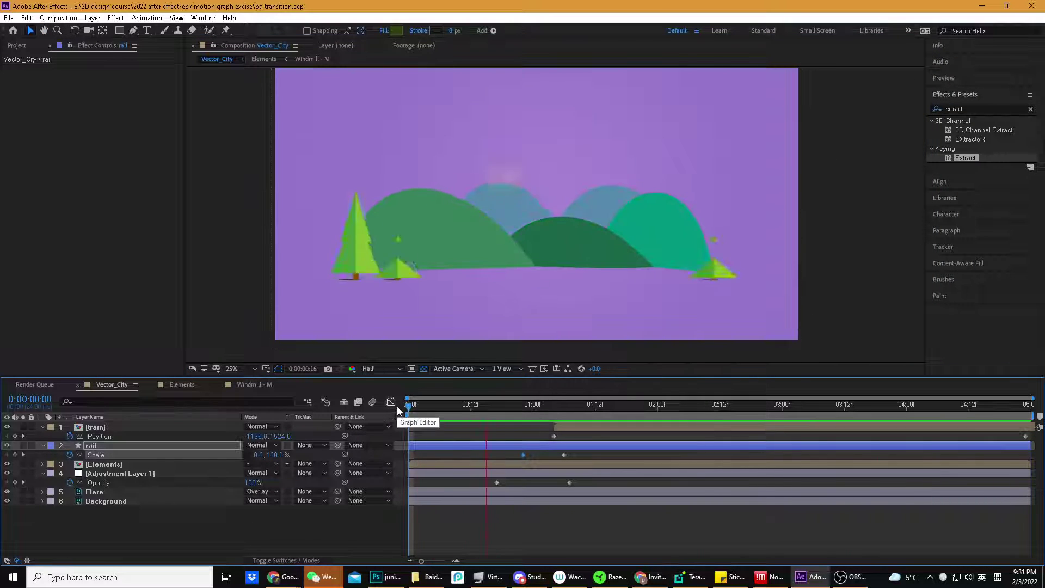
pyautogui.press(',')
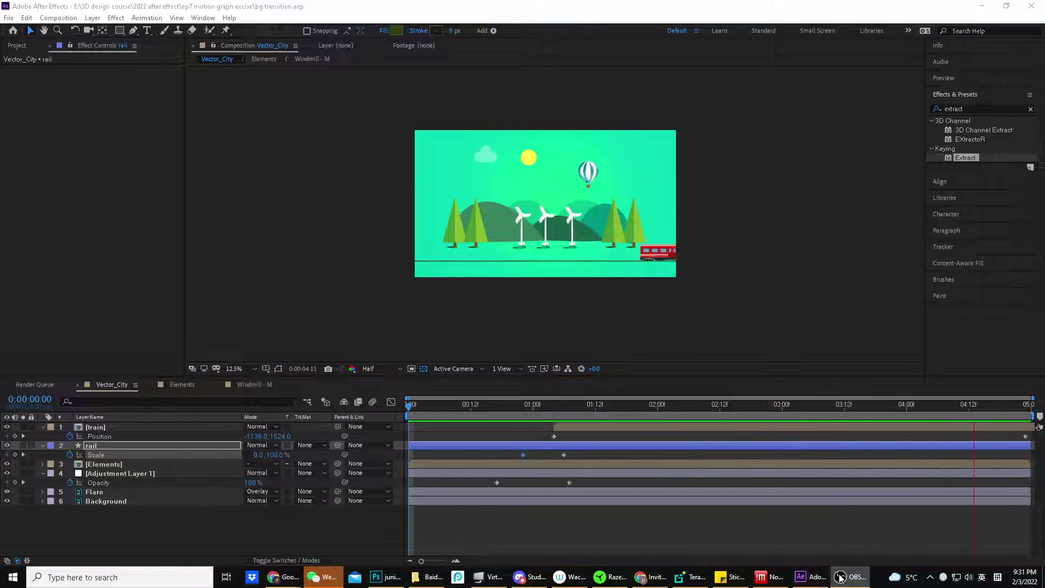
# Look in on the Study Room 1 call in Discord again and come back to After Effects
pyautogui.moveTo(808, 581)
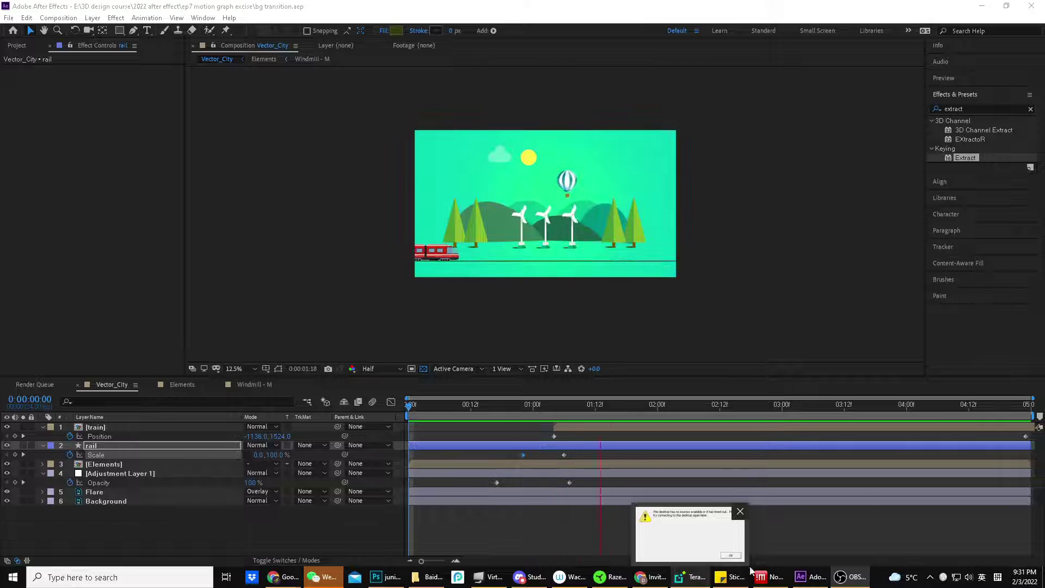
pyautogui.moveTo(639, 577)
pyautogui.click(531, 574)
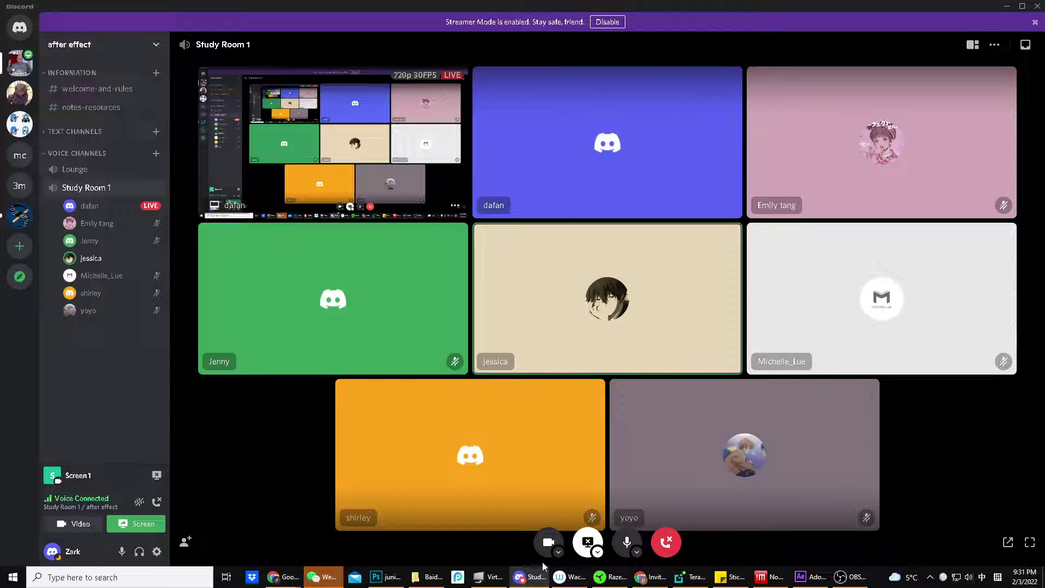
pyautogui.moveTo(808, 584)
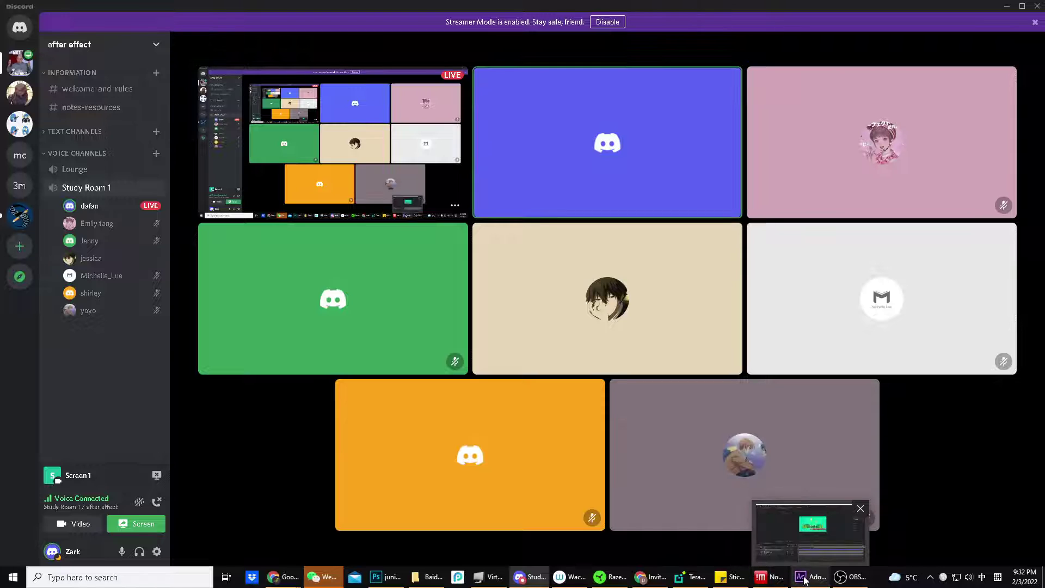
pyautogui.click(805, 580)
# Scrub the landscape animation from its opening to 0:00:01:14 and deselect the rail layer
pyautogui.click(430, 407)
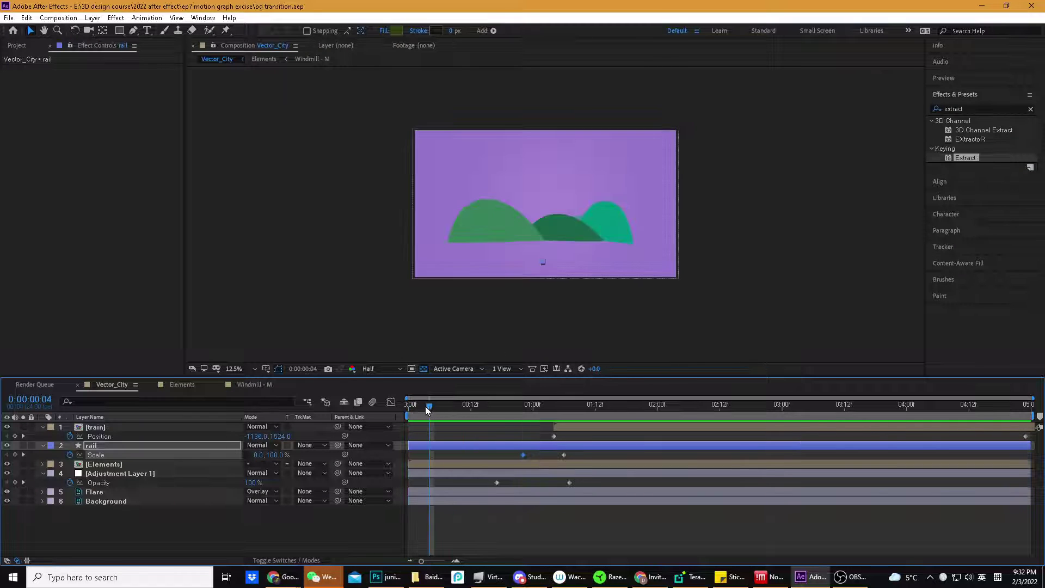
pyautogui.moveTo(425, 406); pyautogui.dragTo(608, 424)
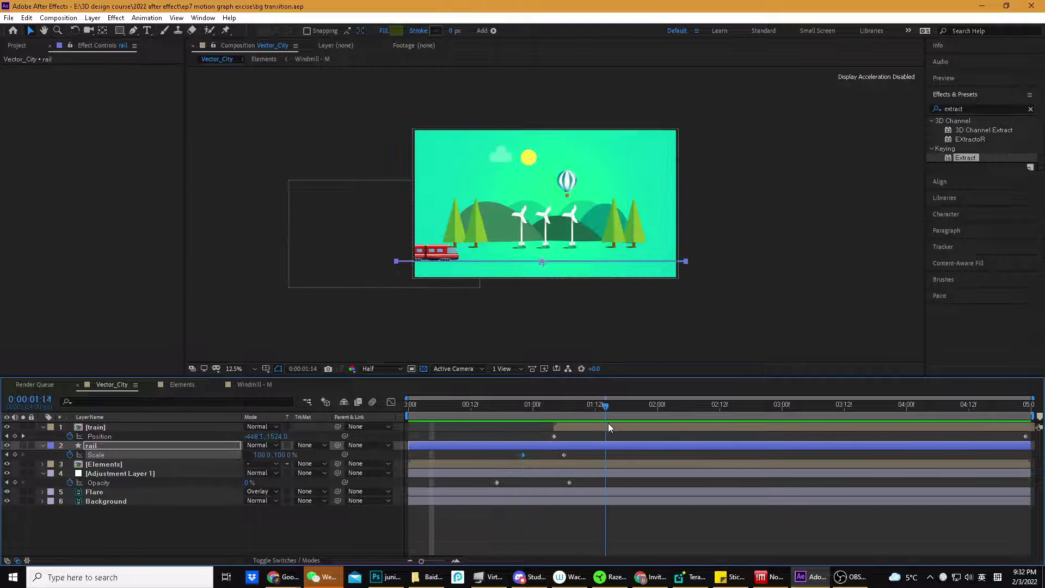
pyautogui.click(296, 306)
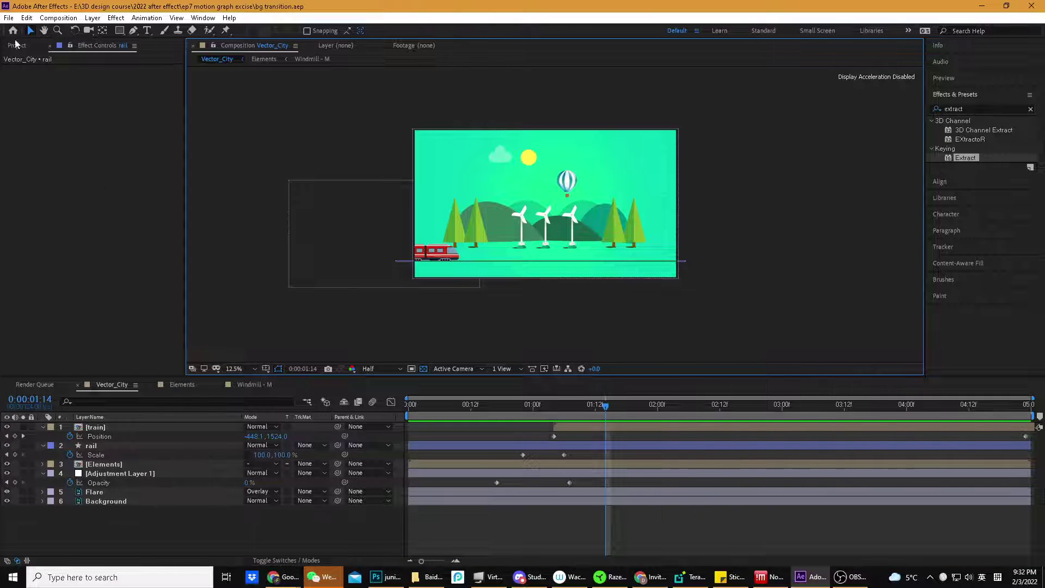
# Create a 3840 x 2160 px, 24 fps, 5-second composition named Comp 1 and turn off its transparency grid
pyautogui.click(8, 18)
pyautogui.moveTo(93, 31)
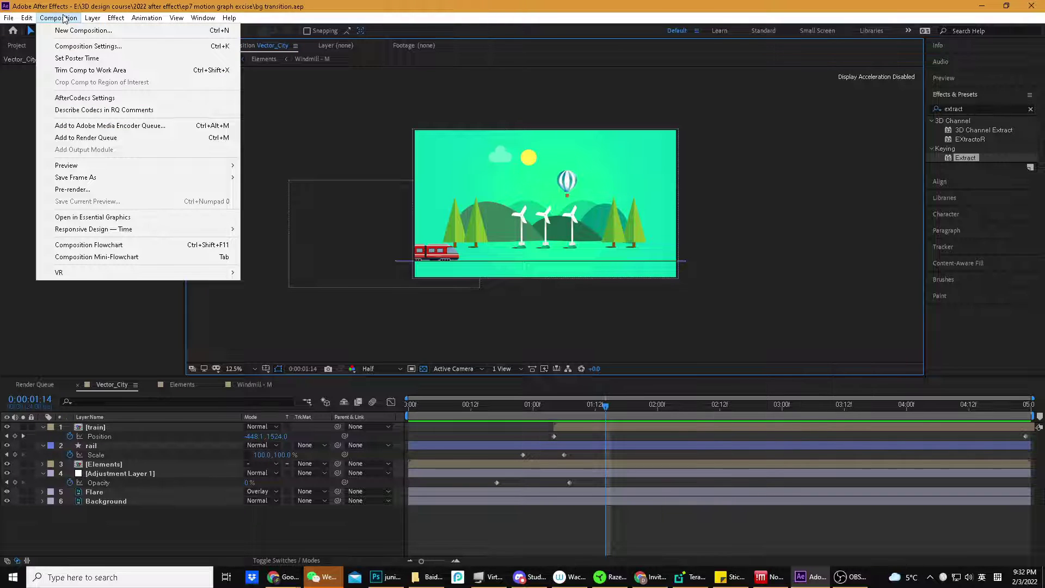
pyautogui.click(75, 31)
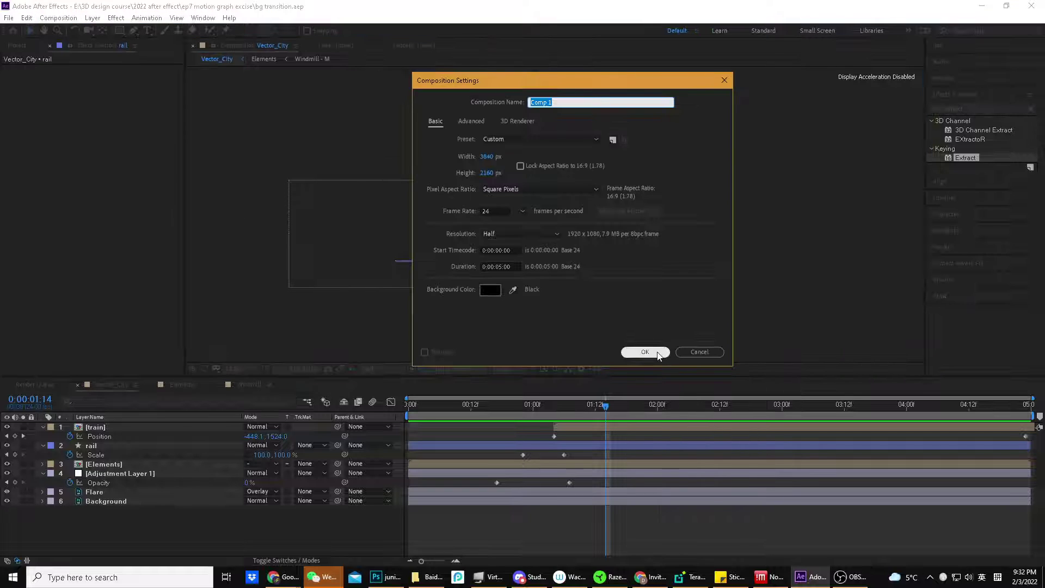
pyautogui.click(646, 352)
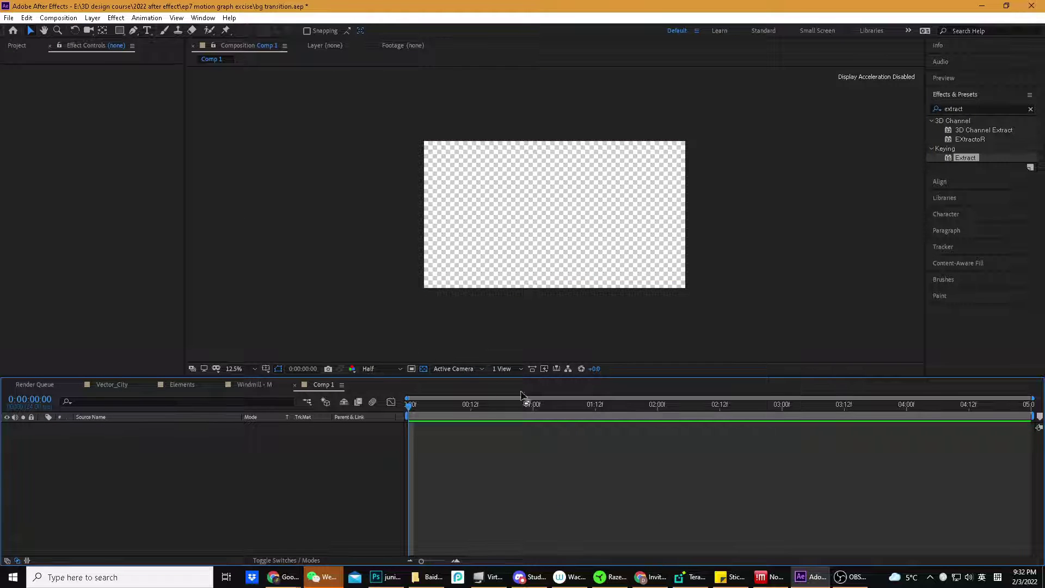
pyautogui.click(423, 368)
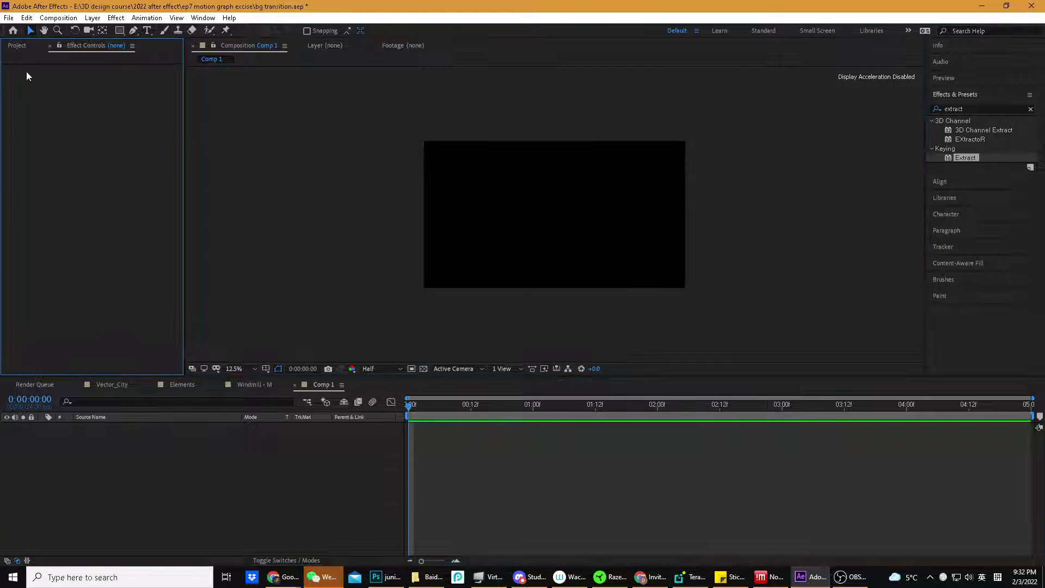
# Place the JPG sheet of train illustrations from the project into Comp 1 at 0:00:00:00
pyautogui.click(16, 46)
pyautogui.click(39, 134)
pyautogui.click(40, 145)
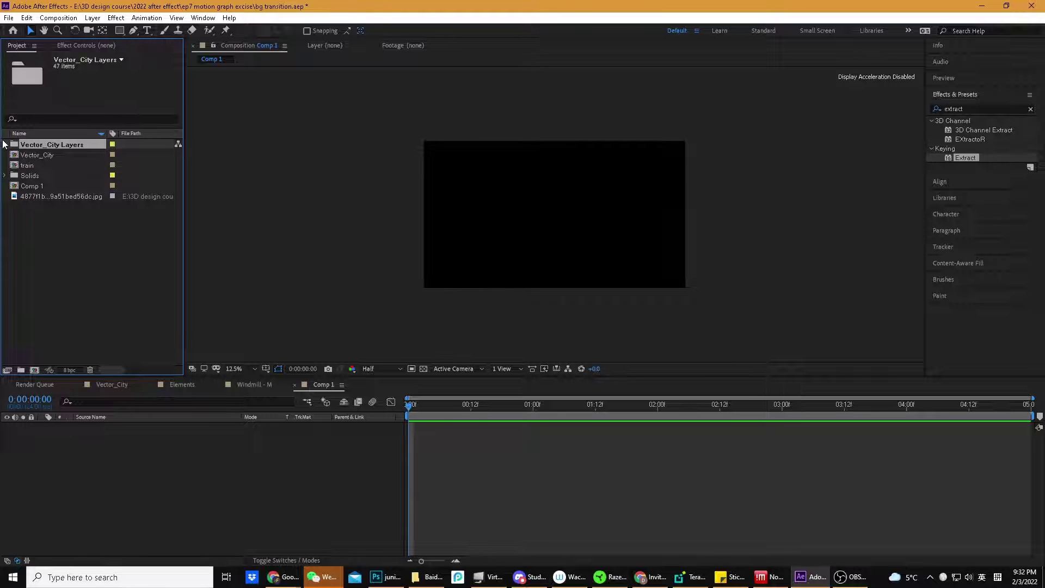
pyautogui.doubleClick(41, 145)
pyautogui.click(9, 145)
pyautogui.click(48, 197)
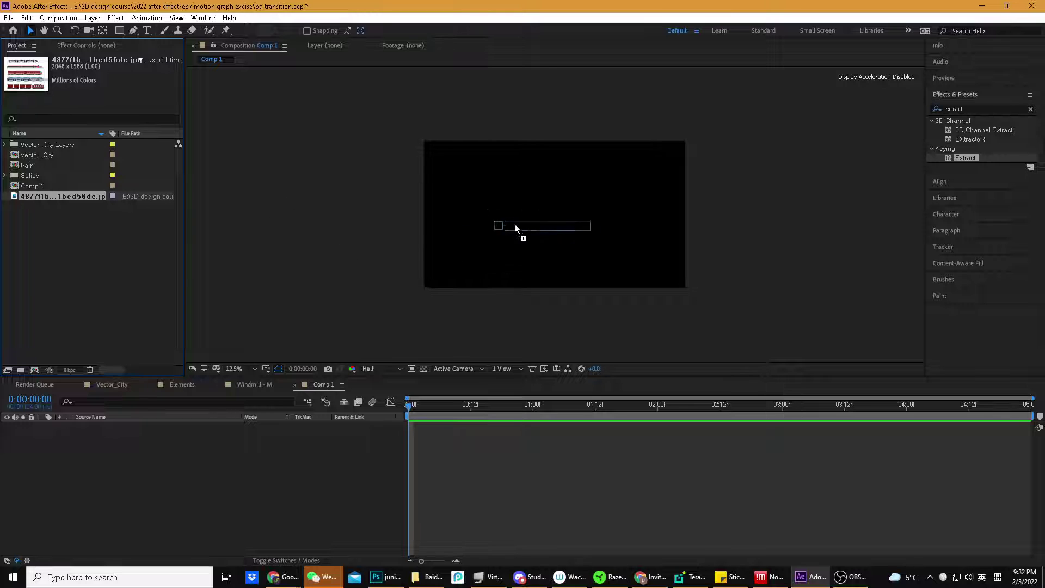
pyautogui.moveTo(515, 224); pyautogui.dragTo(564, 329)
pyautogui.scroll(4, 551, 227)
pyautogui.press('space')
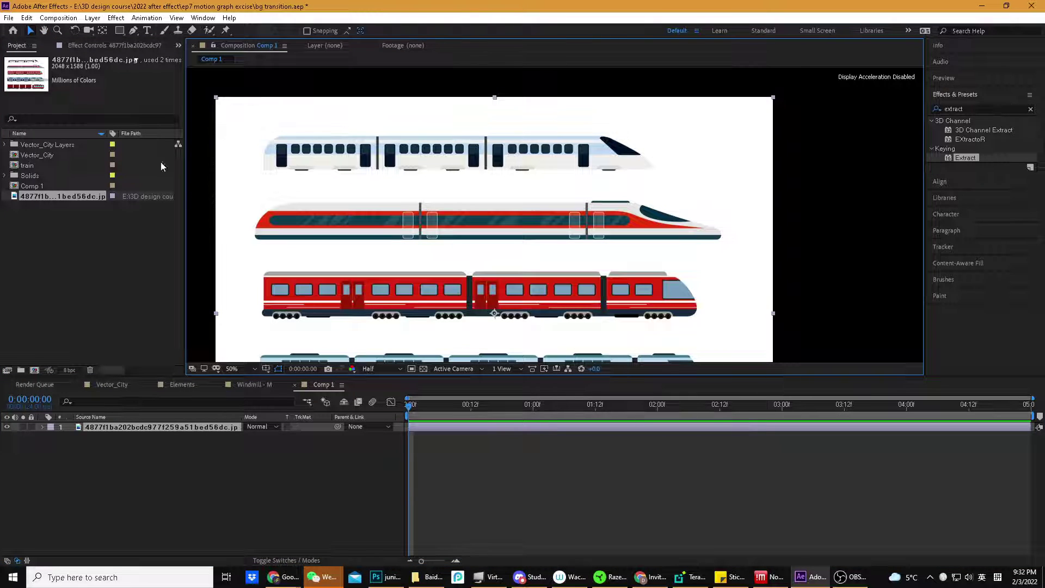
# Mask the image layer with a rectangle around the red-and-white bullet train, second from the top of the sheet
pyautogui.click(119, 32)
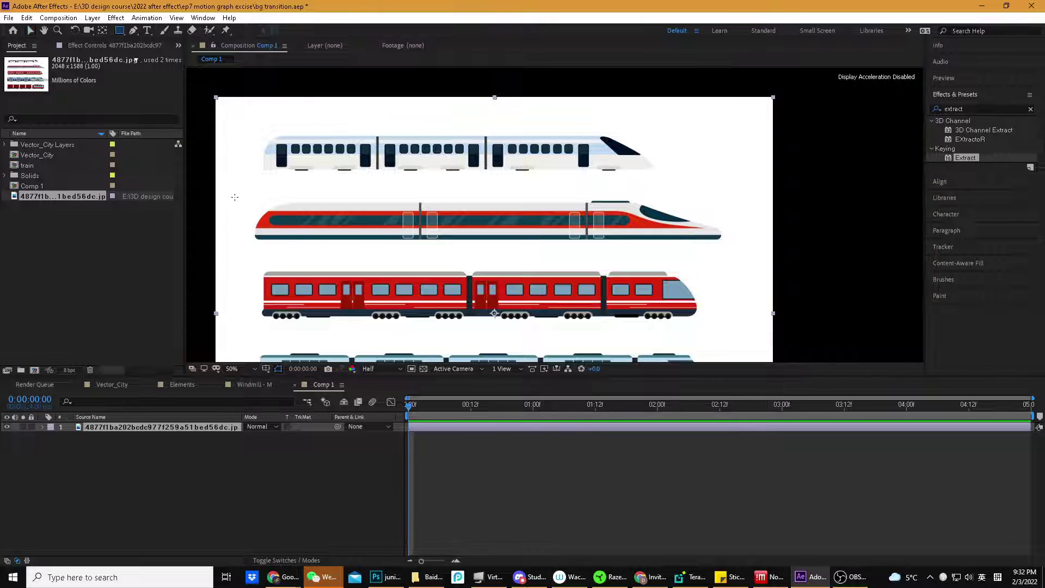
pyautogui.moveTo(235, 197); pyautogui.dragTo(460, 252)
pyautogui.moveTo(669, 247); pyautogui.dragTo(746, 251)
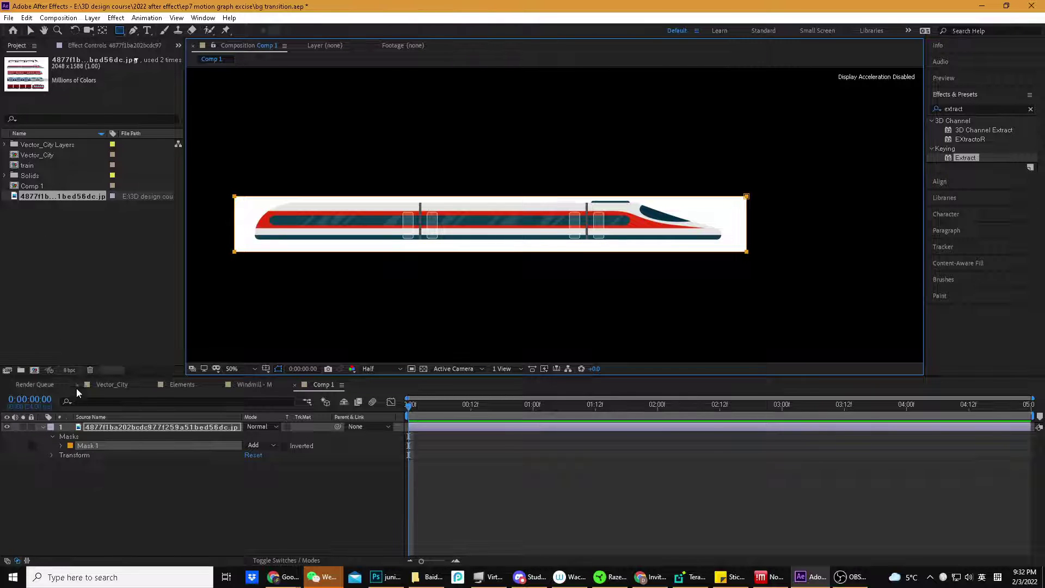
pyautogui.click(109, 428)
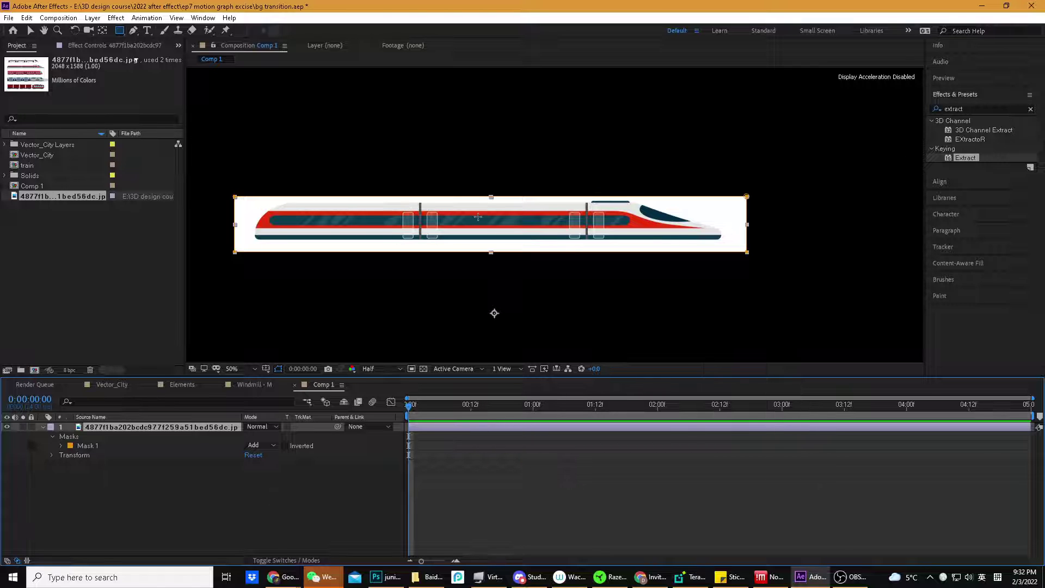
# Apply the Extract keying effect to the masked bullet train layer
pyautogui.click(973, 108)
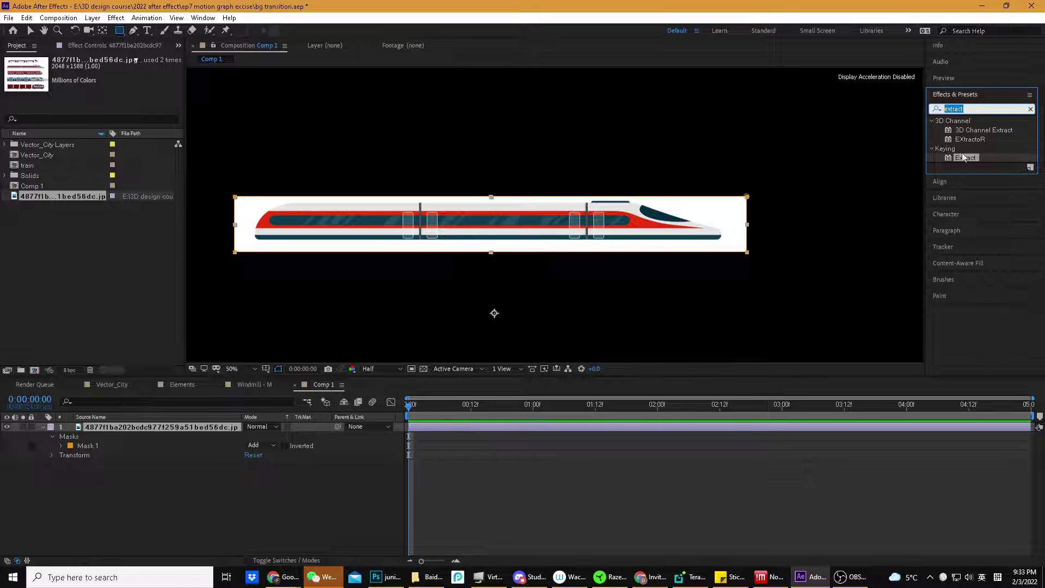
pyautogui.click(949, 158)
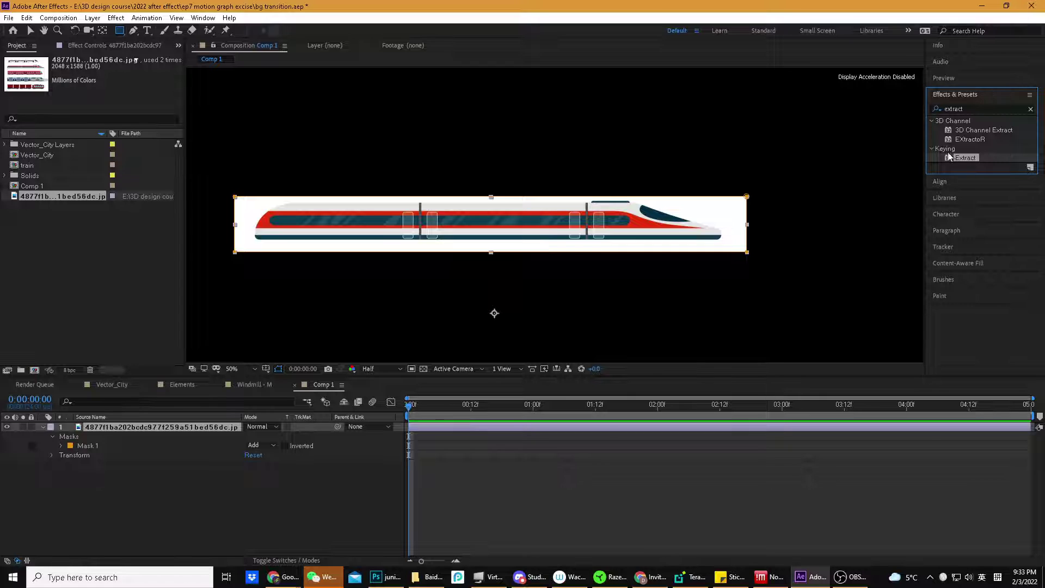
pyautogui.click(116, 18)
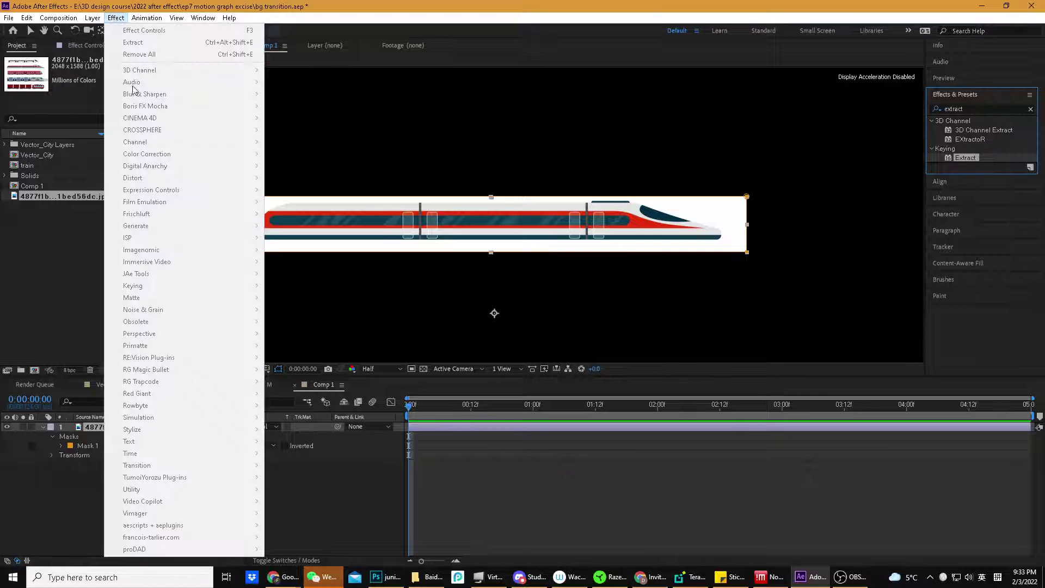
pyautogui.press('Escape')
pyautogui.click(178, 446)
pyautogui.click(184, 427)
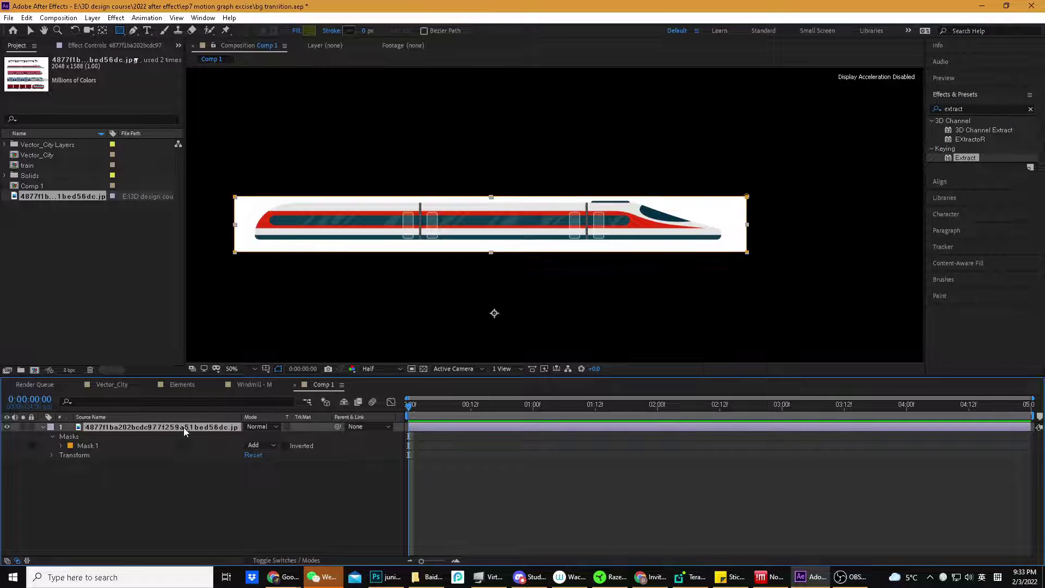
pyautogui.click(116, 18)
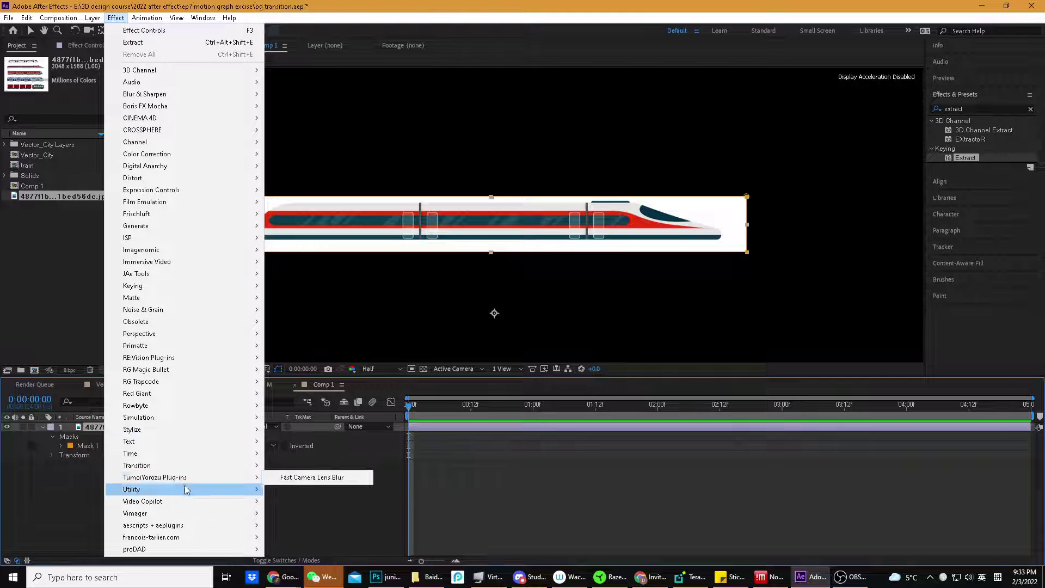
pyautogui.moveTo(178, 287)
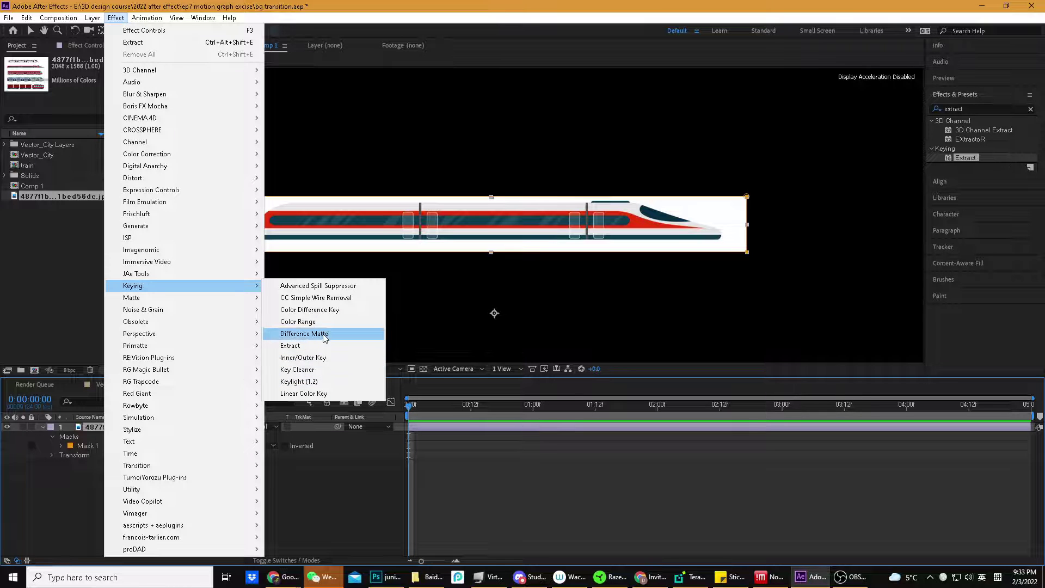
pyautogui.click(967, 161)
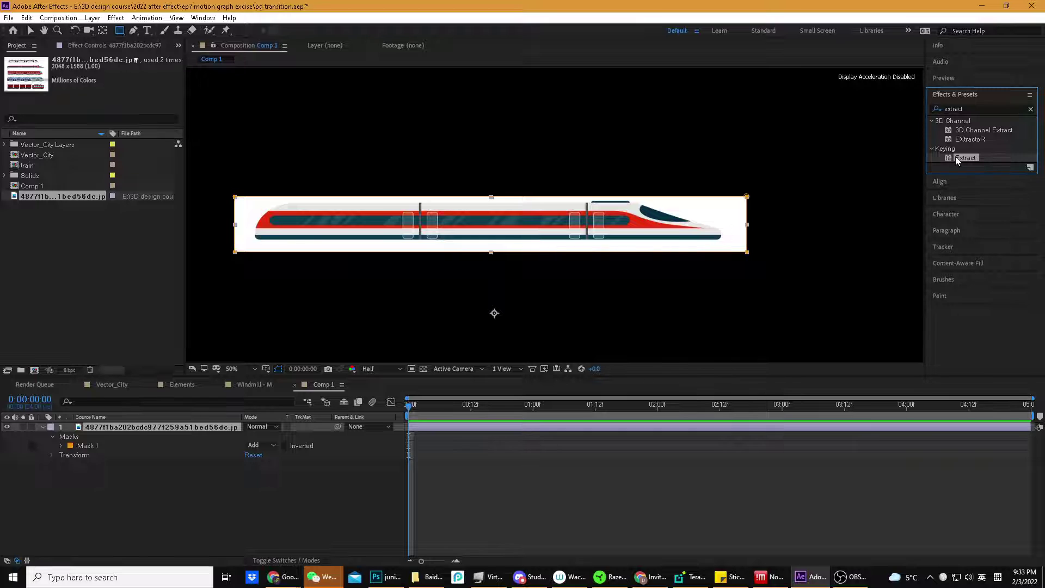
pyautogui.moveTo(956, 161); pyautogui.dragTo(120, 426)
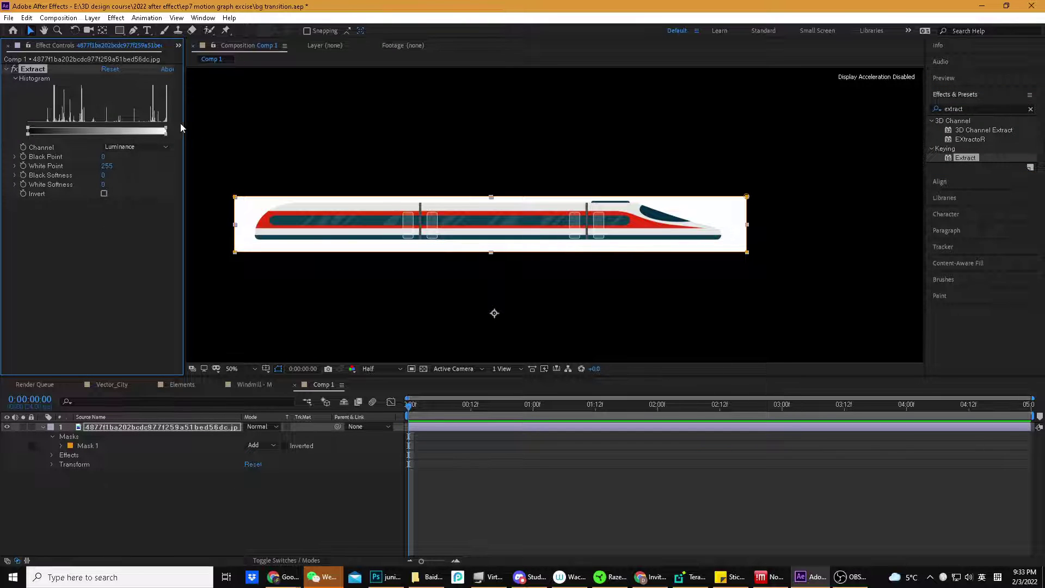
# Set the Extract effect's White Point to 241 to key out the white background around the train
pyautogui.moveTo(184, 130); pyautogui.dragTo(197, 131)
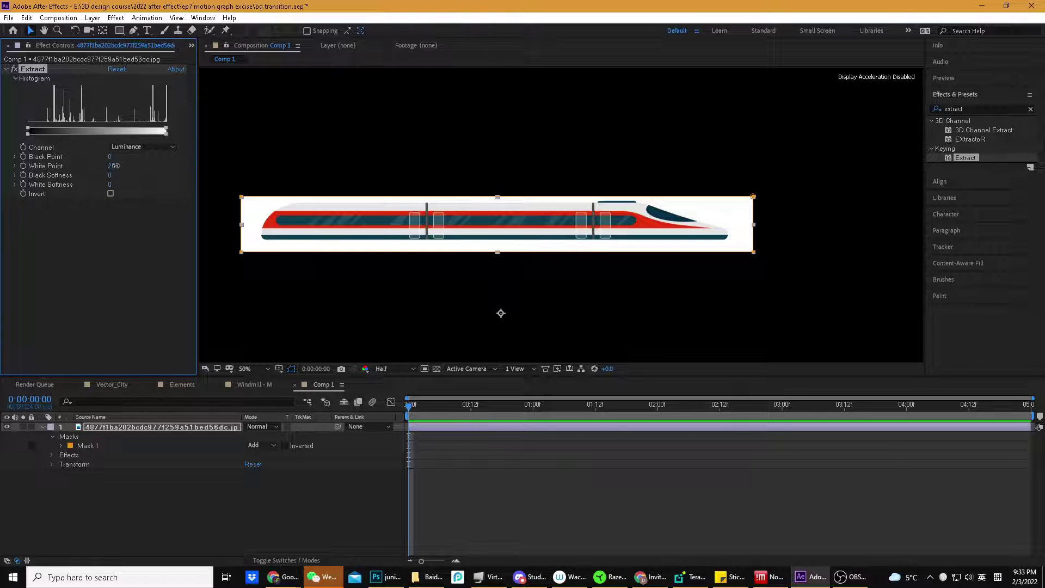
pyautogui.moveTo(166, 131); pyautogui.dragTo(158, 129)
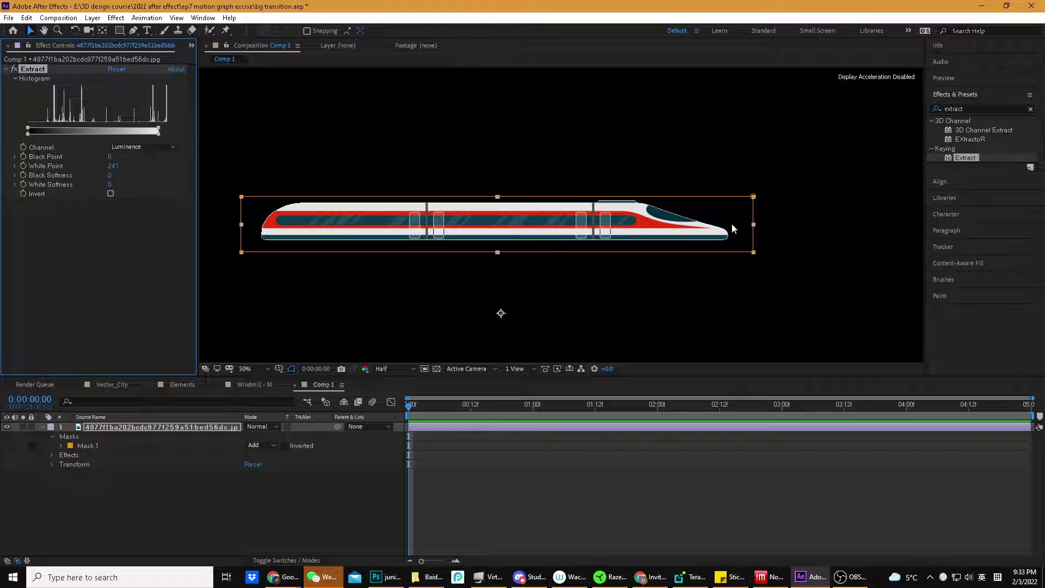
pyautogui.click(181, 429)
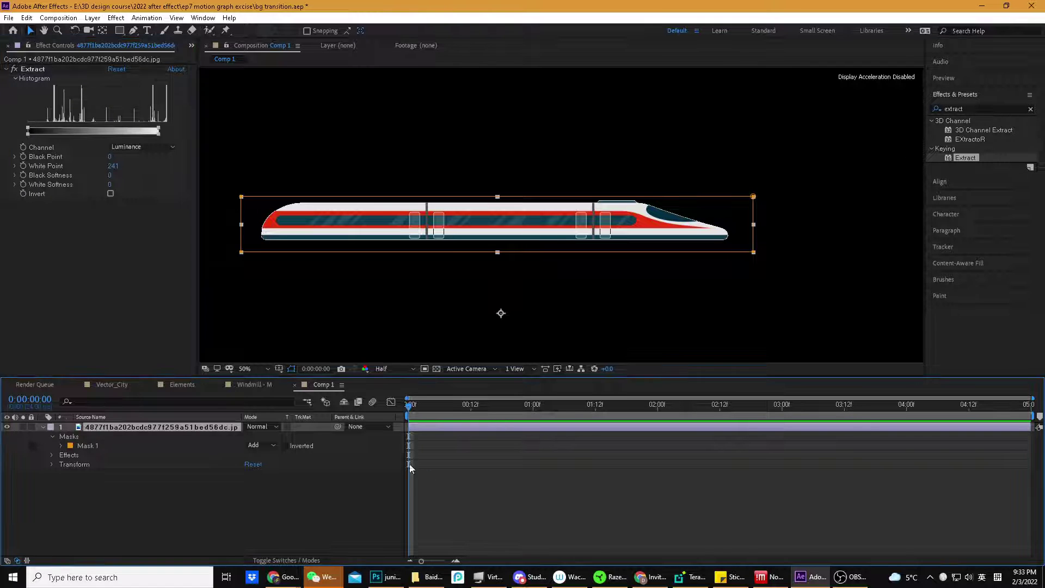
# Move the train outside the frame's left edge, at about -1060, 1176, and keyframe its Position at 0:00:00:00
pyautogui.scroll(-4, 436, 326)
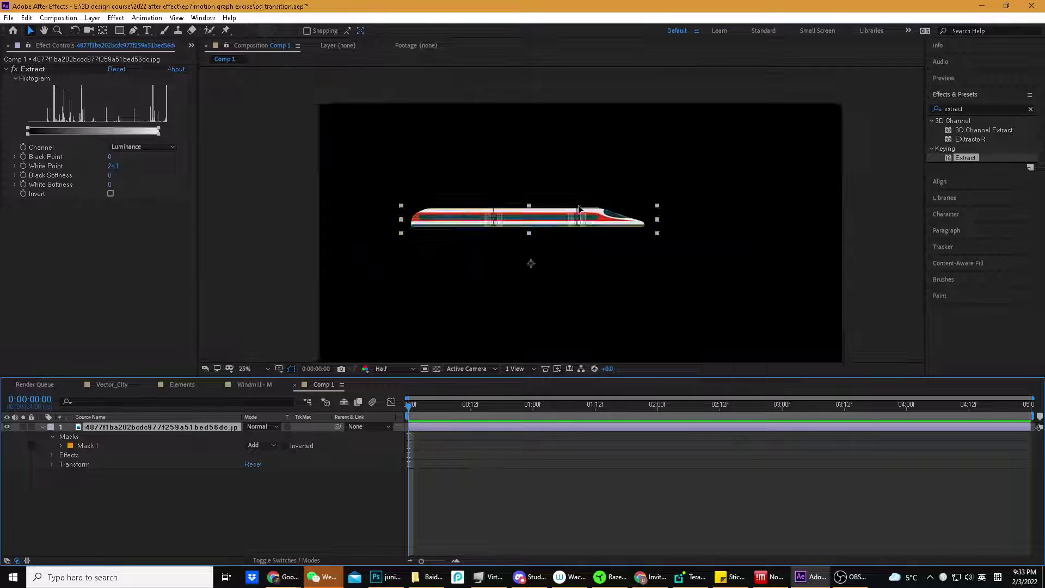
pyautogui.scroll(2, 544, 234)
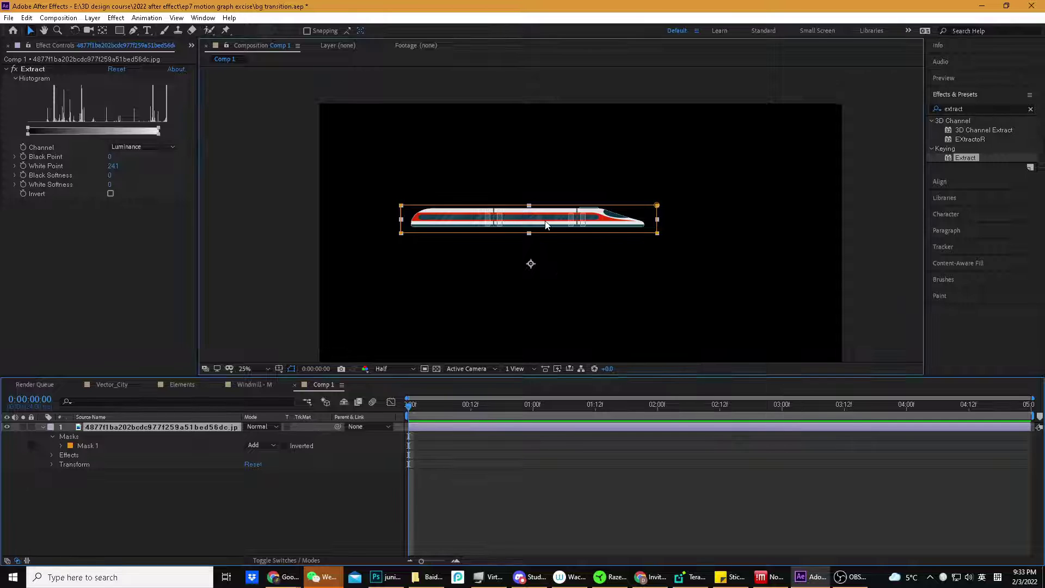
pyautogui.moveTo(528, 222); pyautogui.dragTo(190, 207)
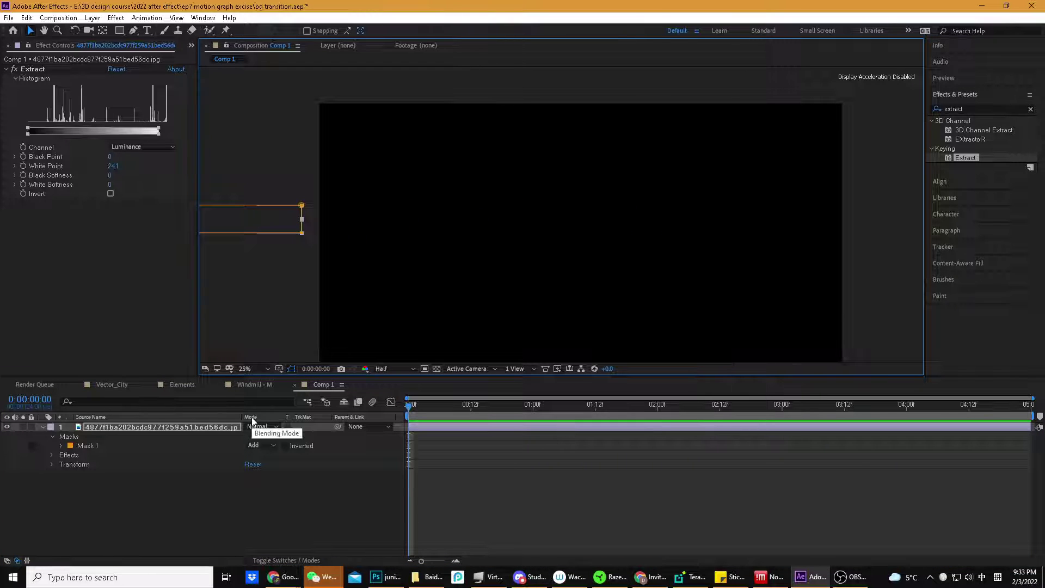
pyautogui.press('p')
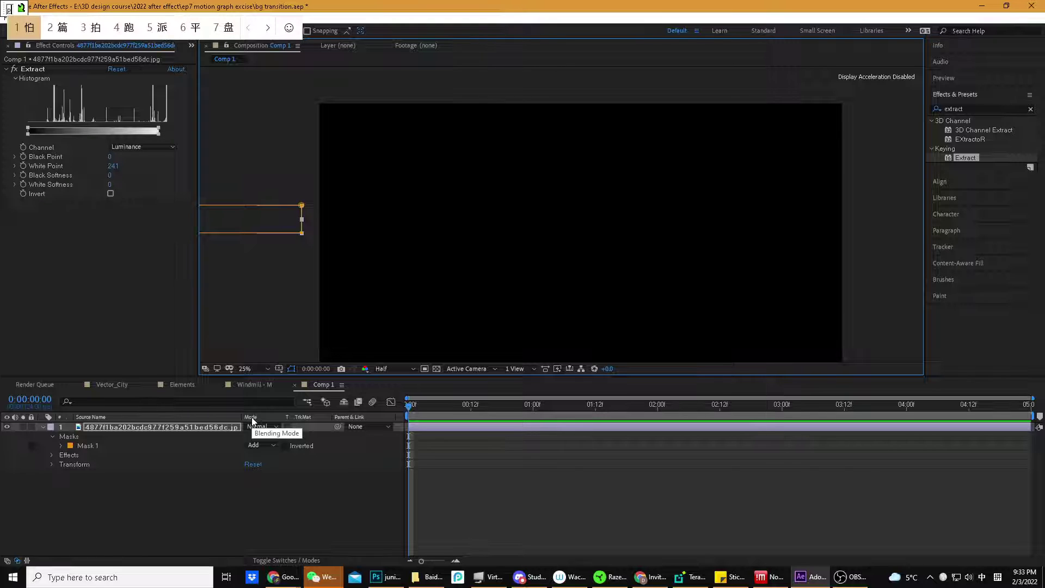
pyautogui.press('shift')
pyautogui.press('p')
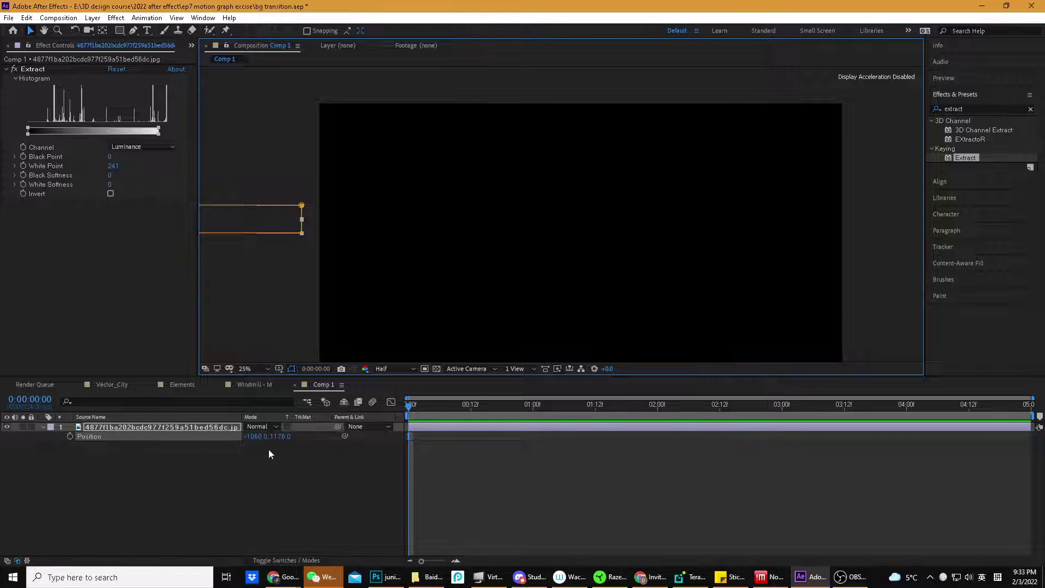
pyautogui.click(69, 436)
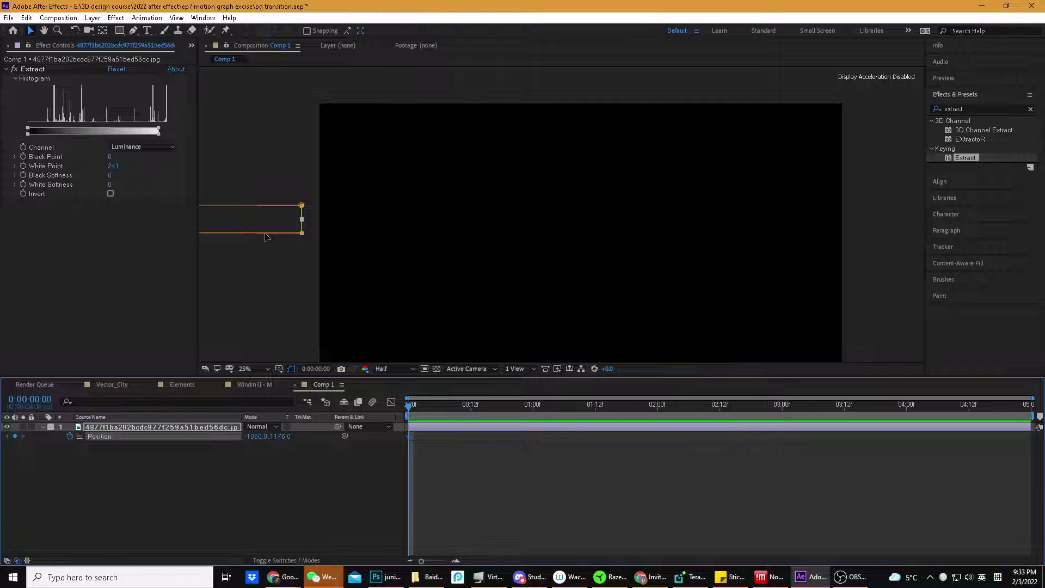
# Keyframe the train's Position at 0:00:04:23 by moving it horizontally past the frame's right edge, to about 4724, 1176
pyautogui.moveTo(409, 413); pyautogui.dragTo(1026, 404)
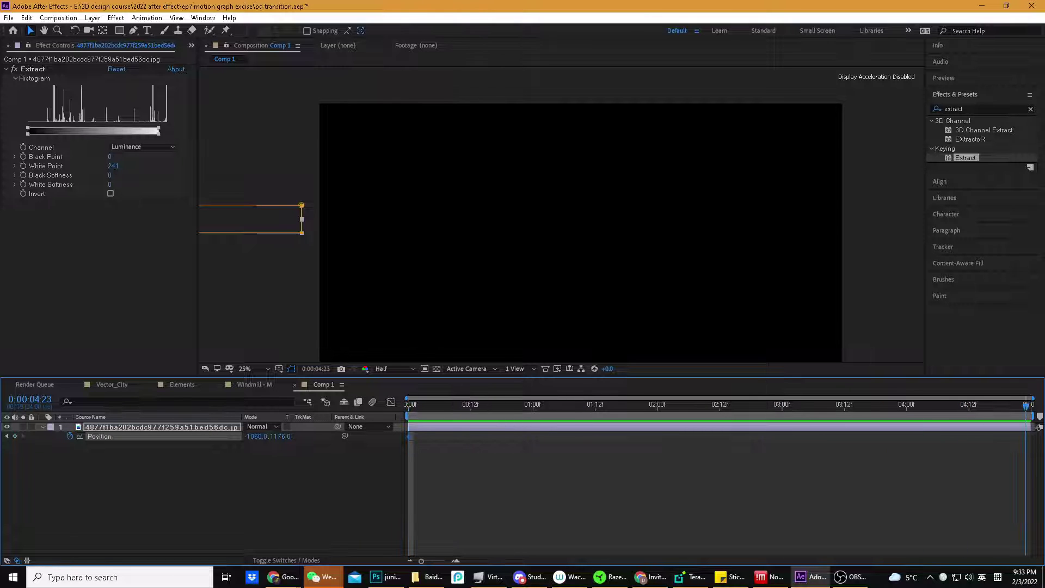
pyautogui.moveTo(220, 219); pyautogui.dragTo(802, 260)
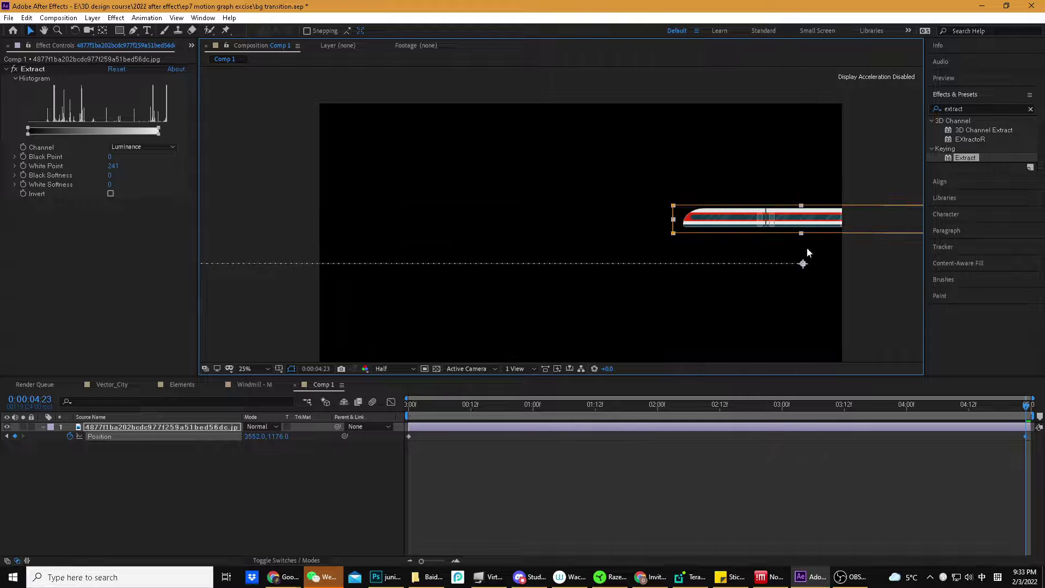
pyautogui.moveTo(720, 220); pyautogui.dragTo(904, 227)
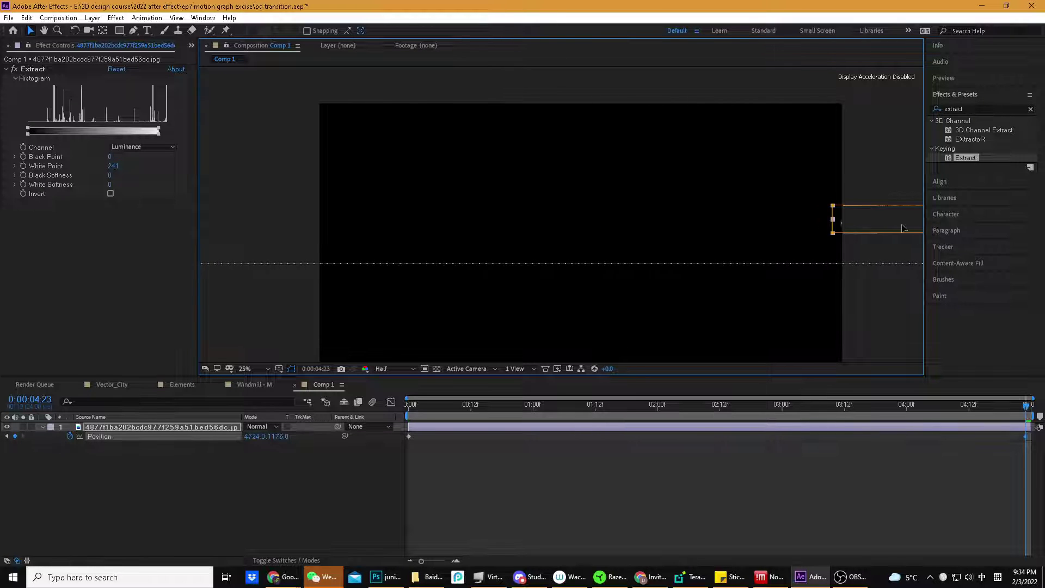
# Play back the train's crossing and check its motion path at 0:00:01:10 and 0:00:04:23
pyautogui.press('space')
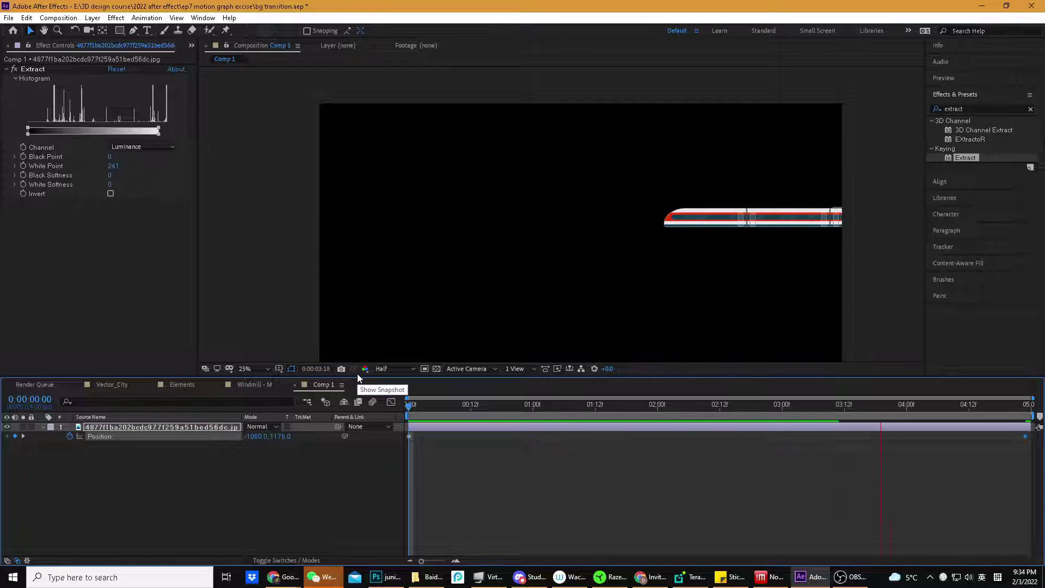
pyautogui.click(406, 409)
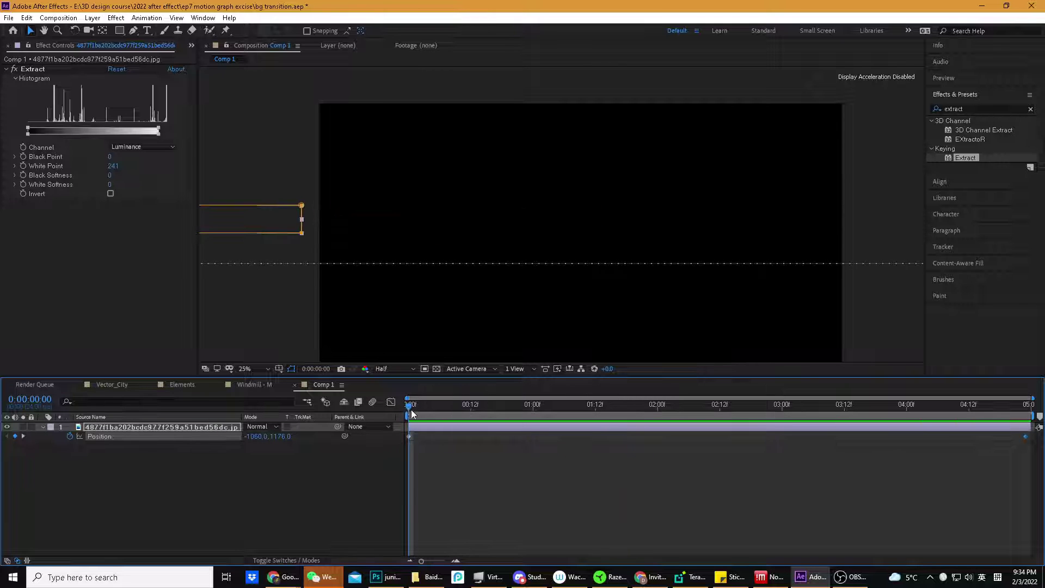
pyautogui.moveTo(427, 407); pyautogui.dragTo(585, 405)
pyautogui.press(',')
pyautogui.press(',')
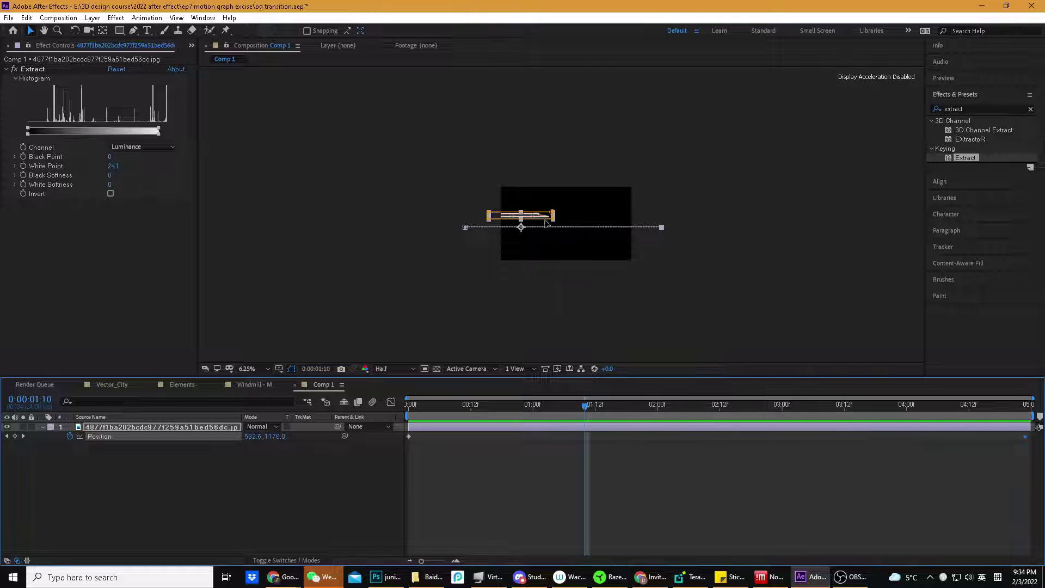
pyautogui.press('space')
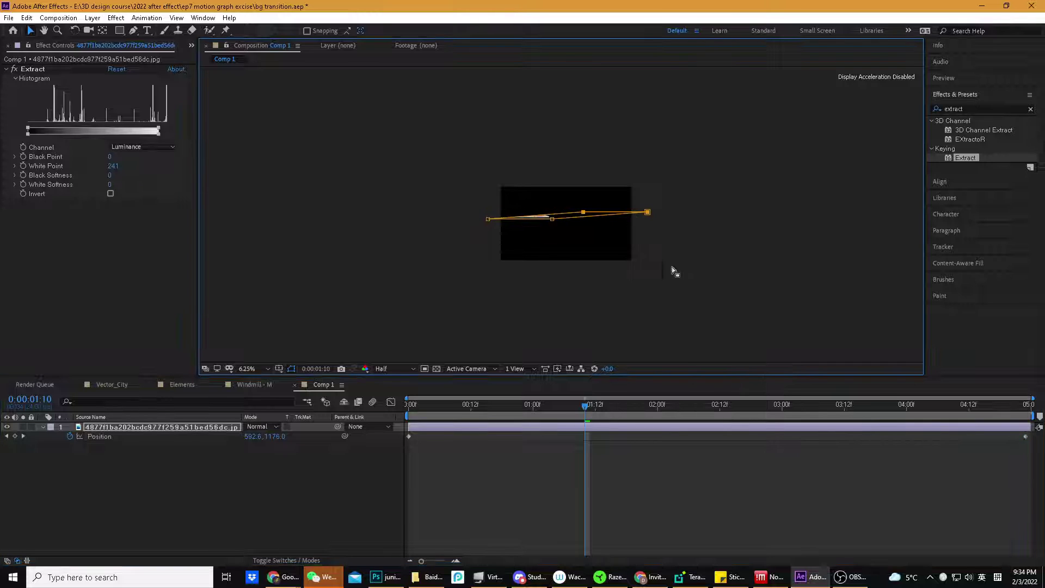
pyautogui.press('space')
pyautogui.click(1037, 409)
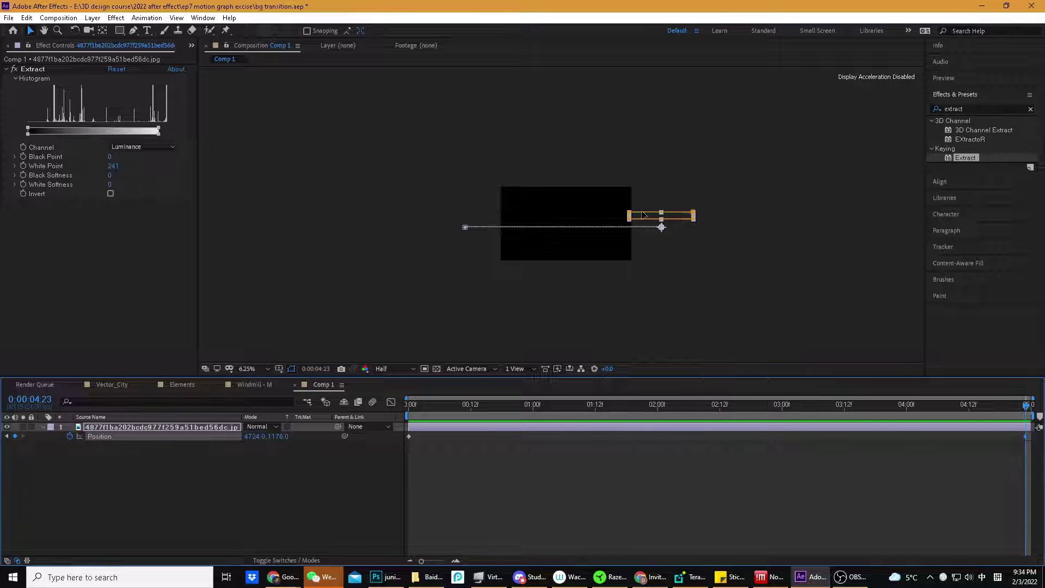
# Extend the train's end Position at 0:00:04:23 horizontally to about 10180, 1176 and play back the crossing
pyautogui.moveTo(643, 214); pyautogui.dragTo(829, 215)
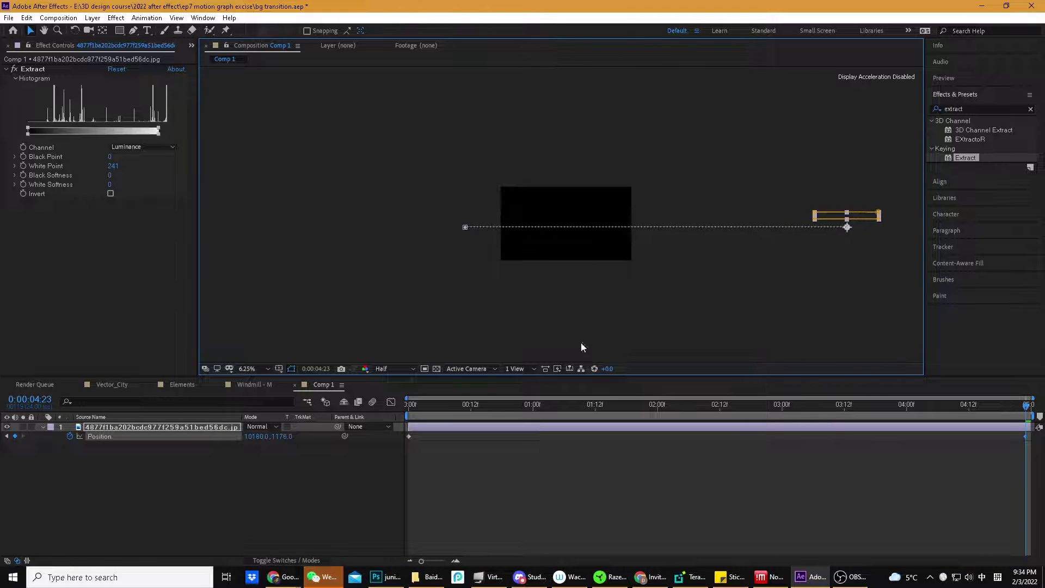
pyautogui.press('Home')
pyautogui.press('space')
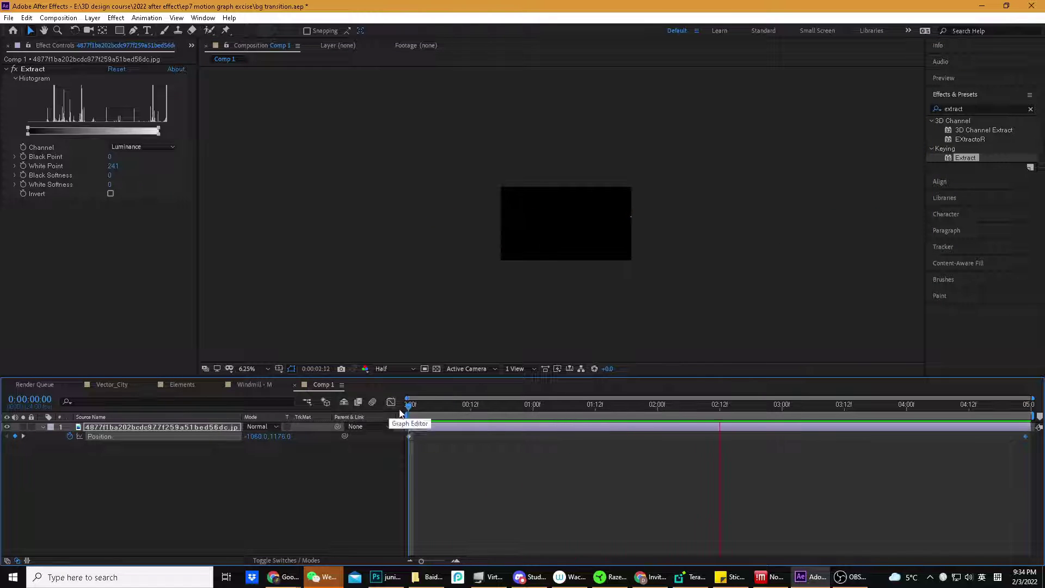
pyautogui.click(412, 406)
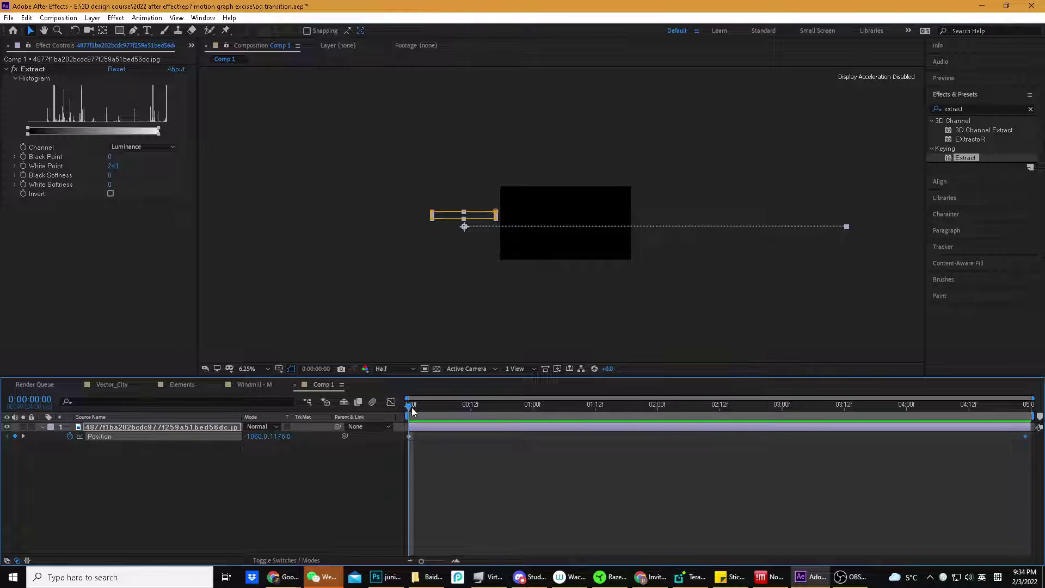
# Shift the train's end Position keyframe earlier to about 0:00:02:16 and play back the faster crossing from the start
pyautogui.moveTo(411, 407); pyautogui.dragTo(739, 423)
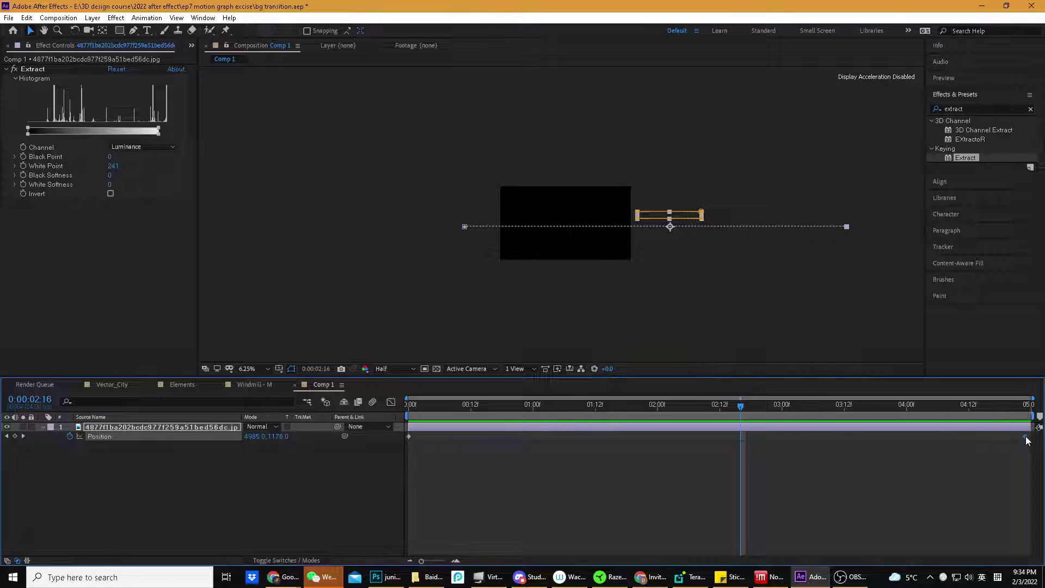
pyautogui.moveTo(1026, 437); pyautogui.dragTo(744, 442)
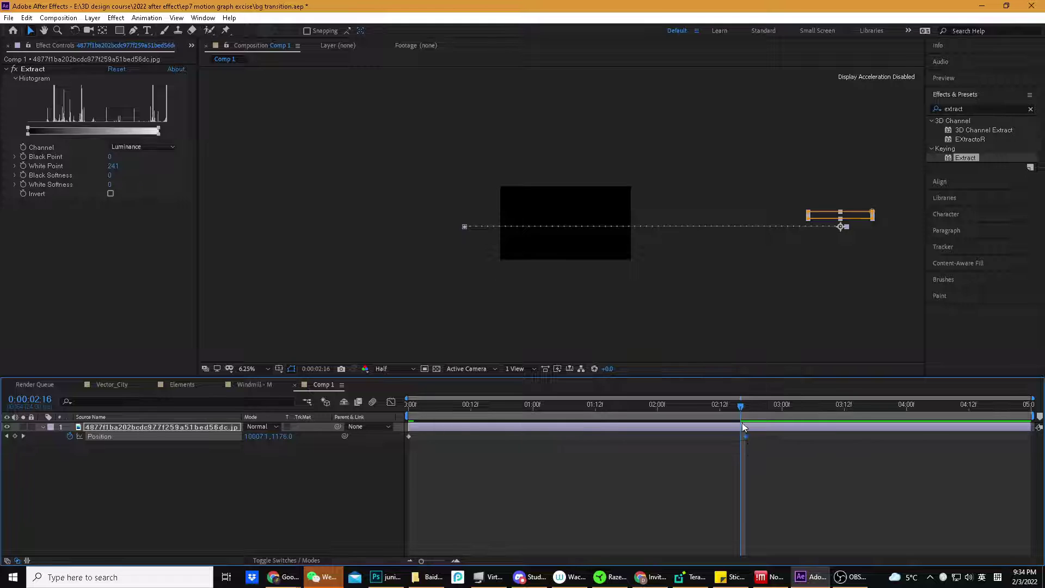
pyautogui.press('Home')
pyautogui.press('space')
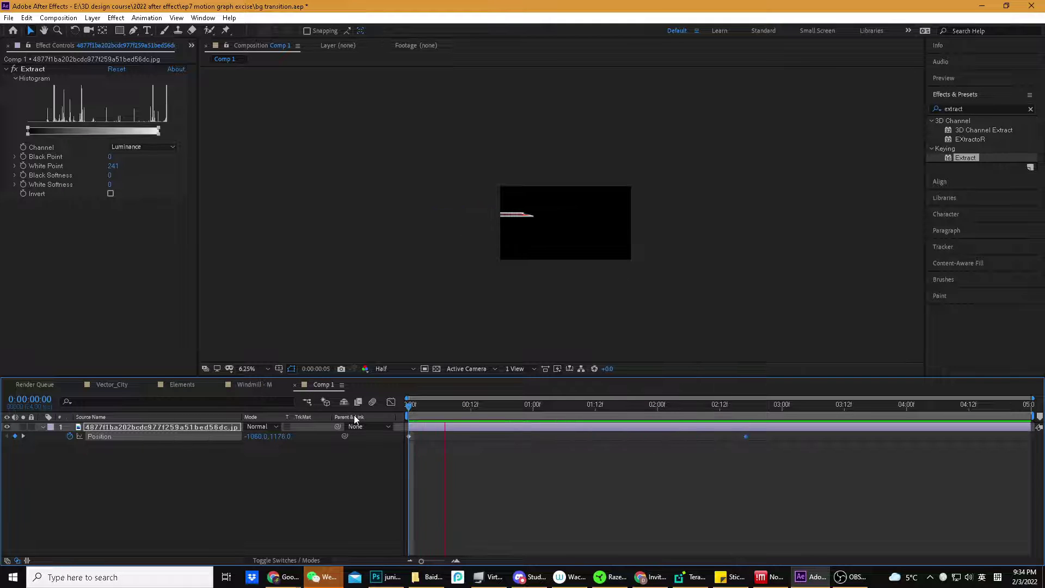
pyautogui.click(409, 407)
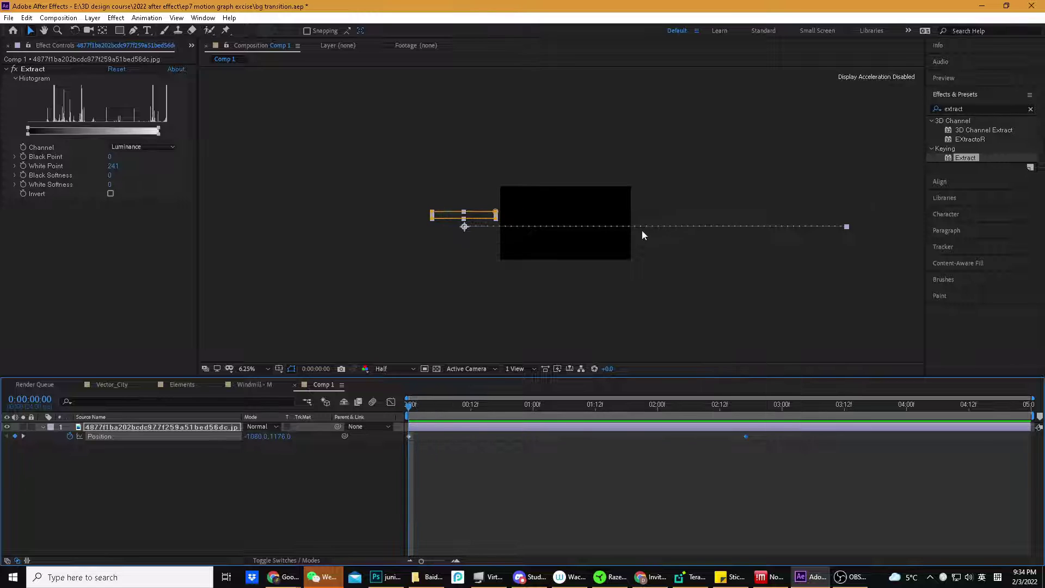
pyautogui.moveTo(416, 407)
pyautogui.mouseDown()
pyautogui.moveTo(785, 405)
pyautogui.moveTo(407, 406)
pyautogui.mouseUp()
pyautogui.press('space')
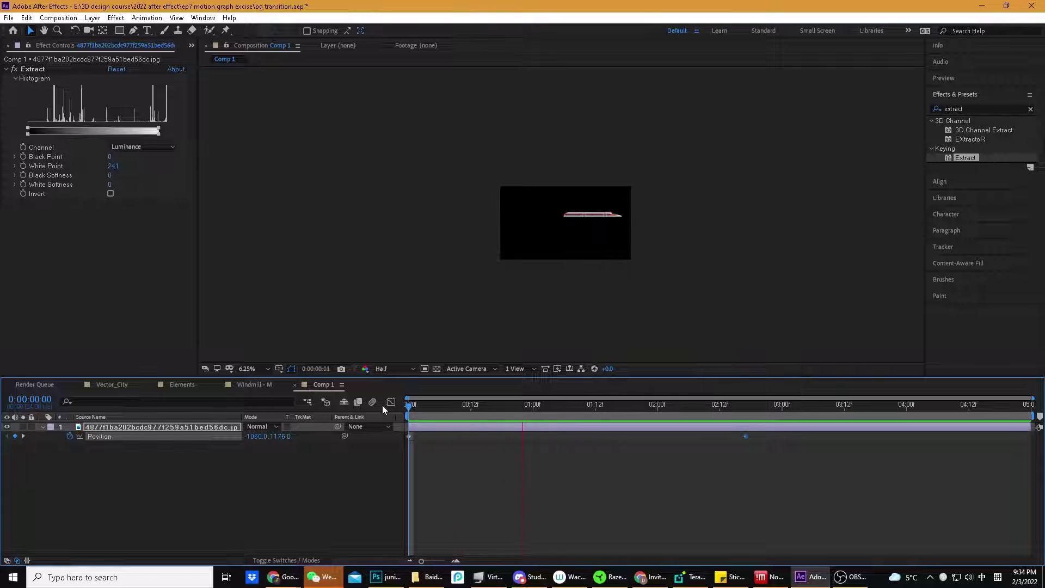
pyautogui.click(418, 407)
pyautogui.press('Home')
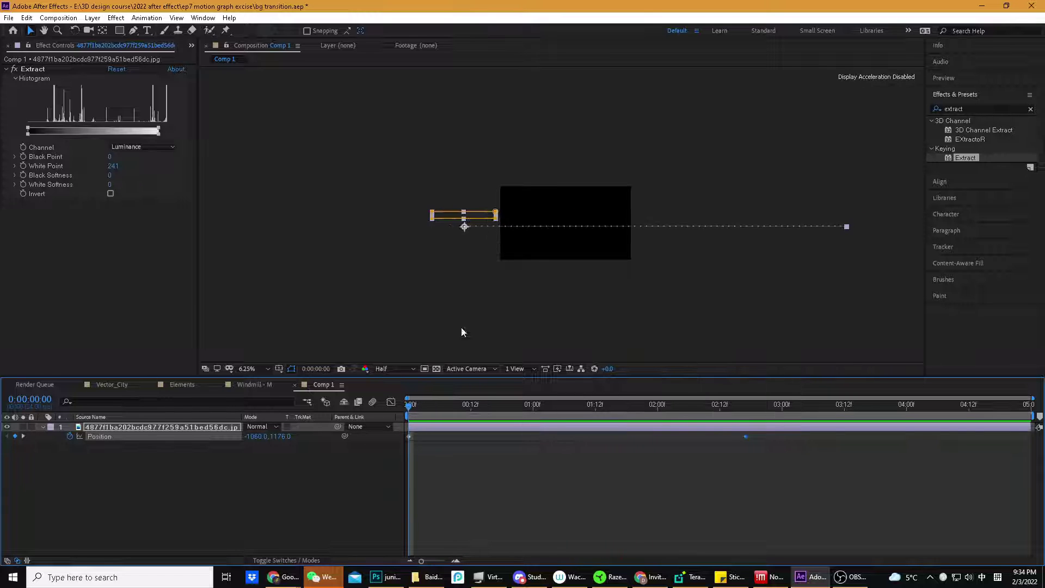
pyautogui.press('.')
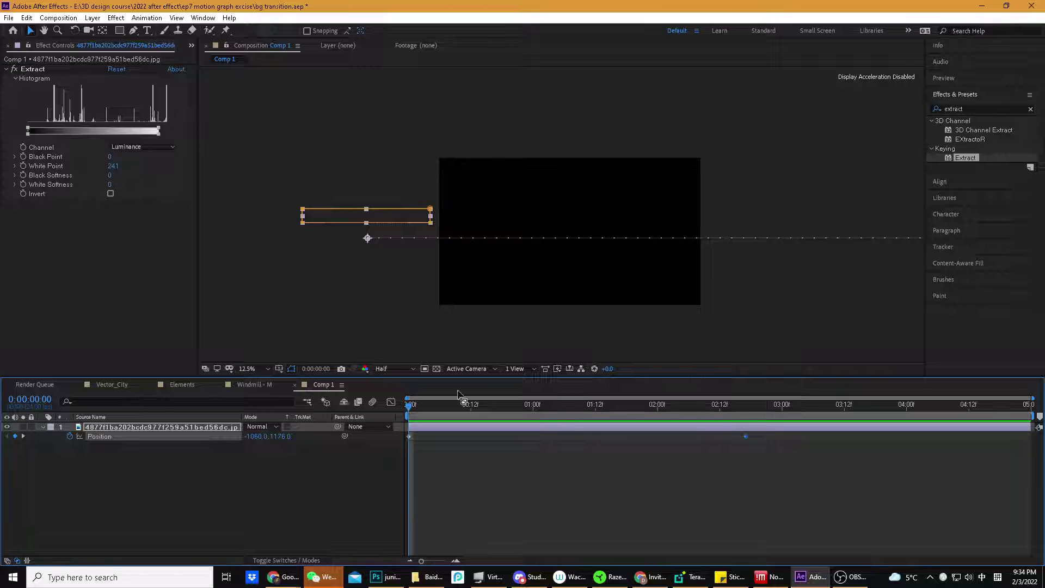
# Shift the train's end Position keyframe to 0:00:01:00 and play back the crossing
pyautogui.moveTo(412, 403); pyautogui.dragTo(534, 410)
pyautogui.moveTo(745, 436); pyautogui.dragTo(336, 396)
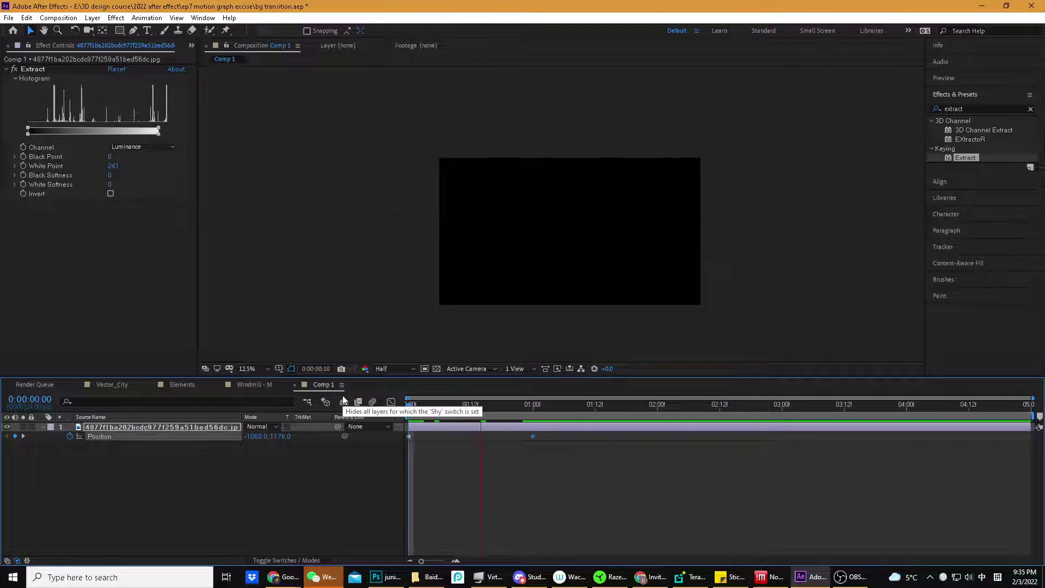
pyautogui.moveTo(421, 415)
pyautogui.mouseDown()
pyautogui.moveTo(372, 403)
pyautogui.moveTo(524, 409)
pyautogui.moveTo(409, 408)
pyautogui.mouseUp()
pyautogui.press('space')
pyautogui.press(',')
pyautogui.click(413, 426)
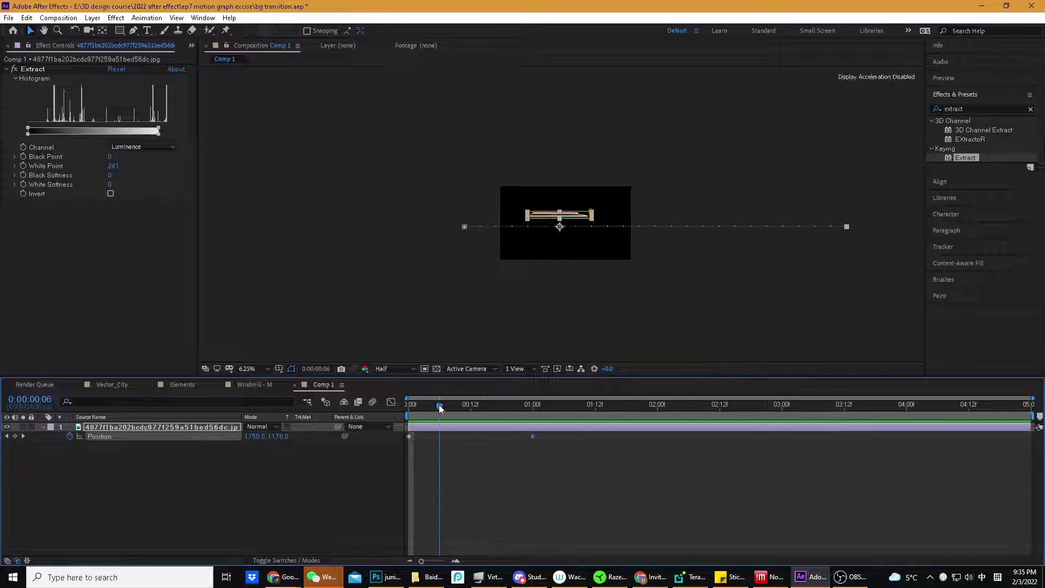
# At the end keyframe, bring the train back to just outside the frame's right edge, at about 4884, 1176, and check the start position
pyautogui.click(440, 404)
pyautogui.click(533, 409)
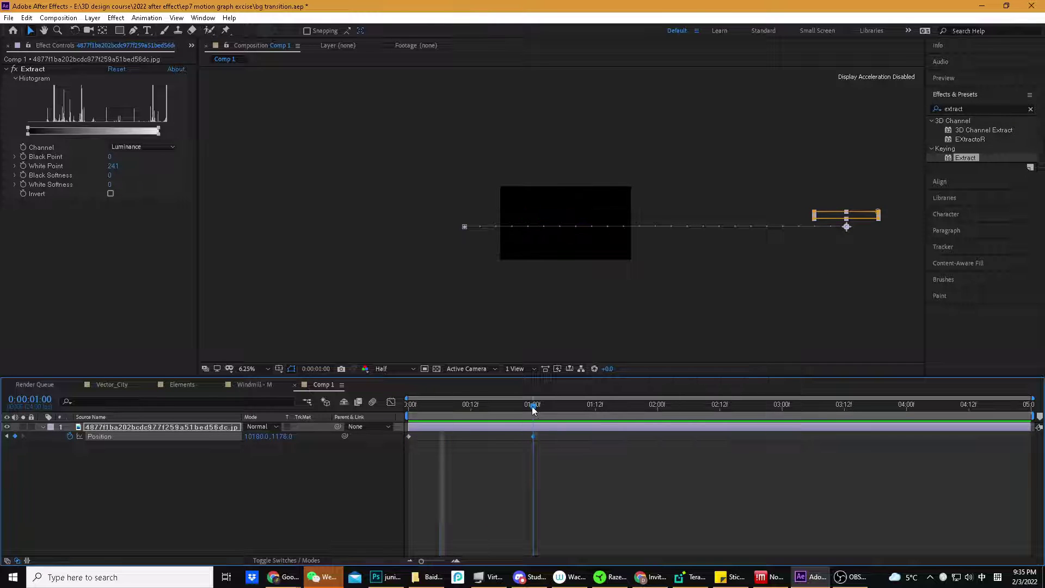
pyautogui.moveTo(848, 228); pyautogui.dragTo(668, 229)
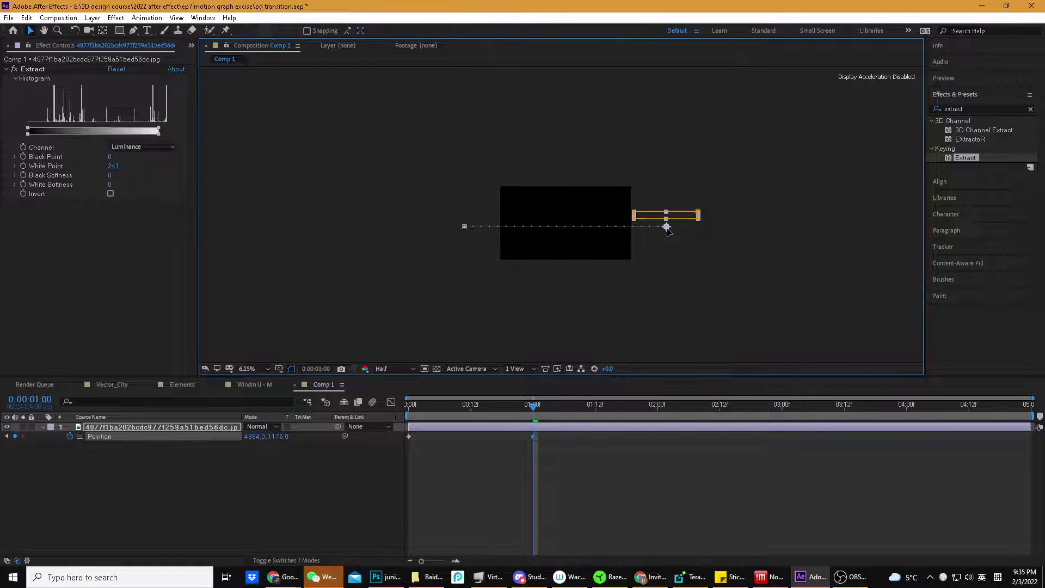
pyautogui.press('.')
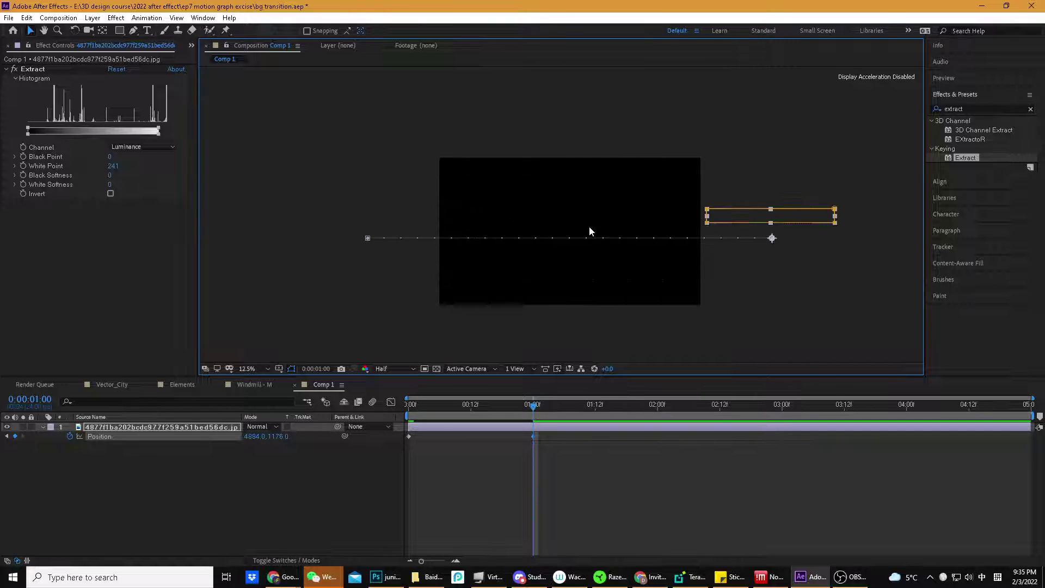
pyautogui.moveTo(540, 403); pyautogui.dragTo(362, 407)
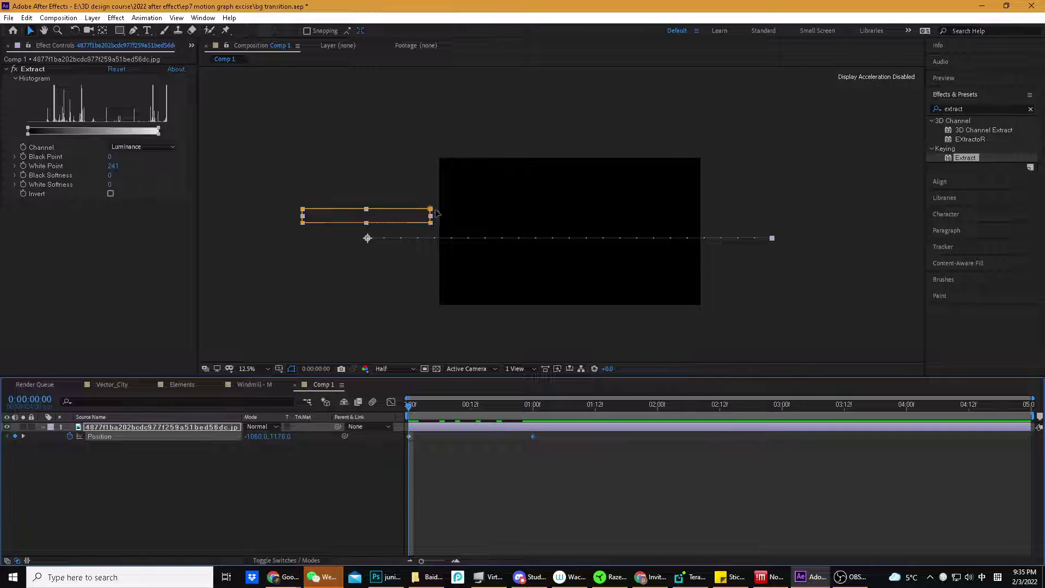
pyautogui.moveTo(416, 415)
pyautogui.mouseDown()
pyautogui.moveTo(558, 416)
pyautogui.moveTo(408, 414)
pyautogui.mouseUp()
# Shift the train's end Position keyframe to the end of the composition and play back the slow crossing
pyautogui.moveTo(536, 436); pyautogui.dragTo(870, 439)
pyautogui.hotkey('ctrl', 'z')
pyautogui.moveTo(533, 439); pyautogui.dragTo(1030, 444)
pyautogui.press('space')
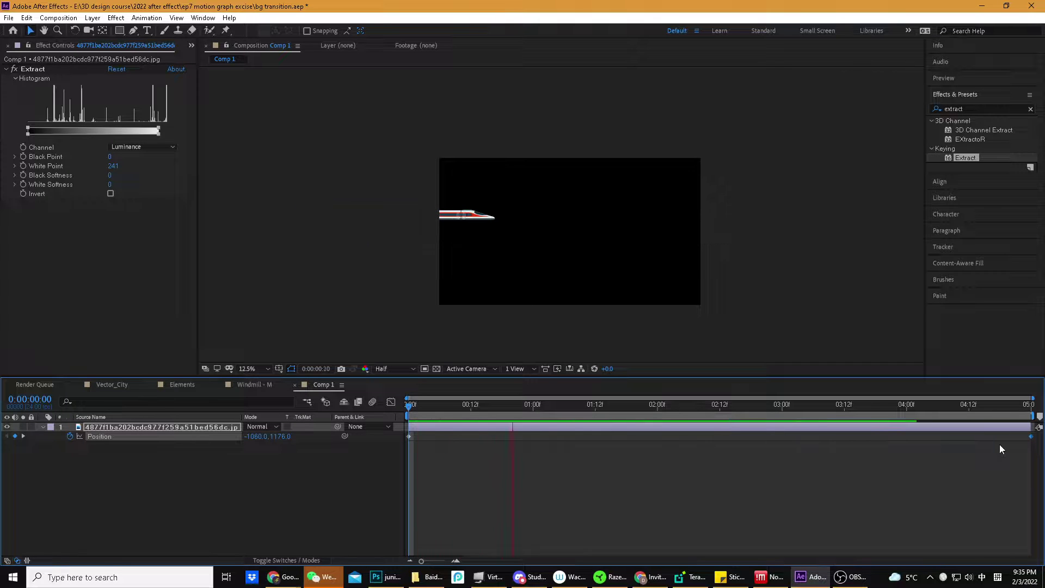
pyautogui.click(943, 406)
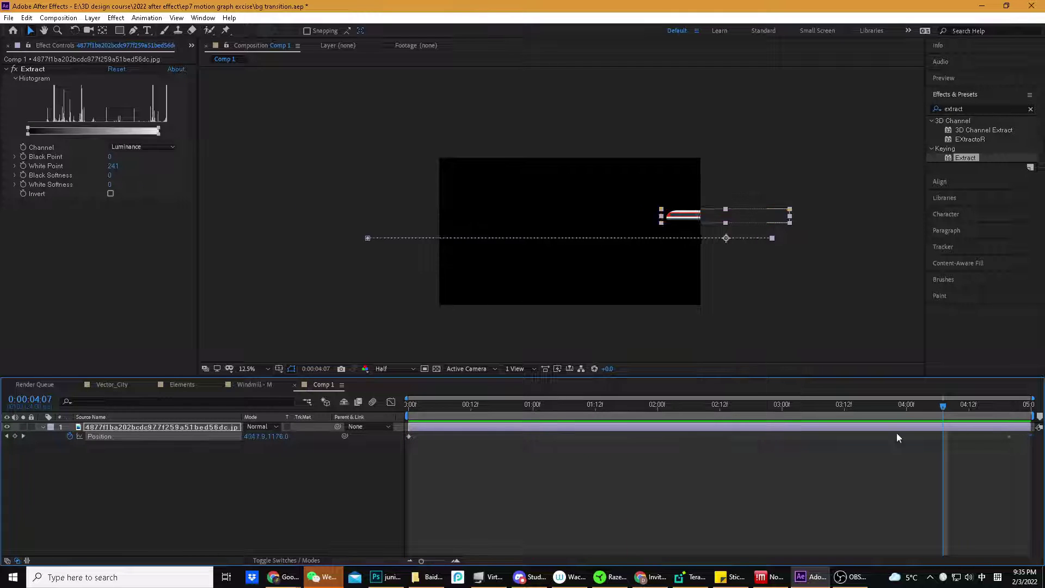
# Set the train's end Position keyframe to 0:00:02:00, review the crossing, and deselect the layer
pyautogui.moveTo(605, 436); pyautogui.dragTo(657, 439)
pyautogui.moveTo(457, 405); pyautogui.dragTo(336, 400)
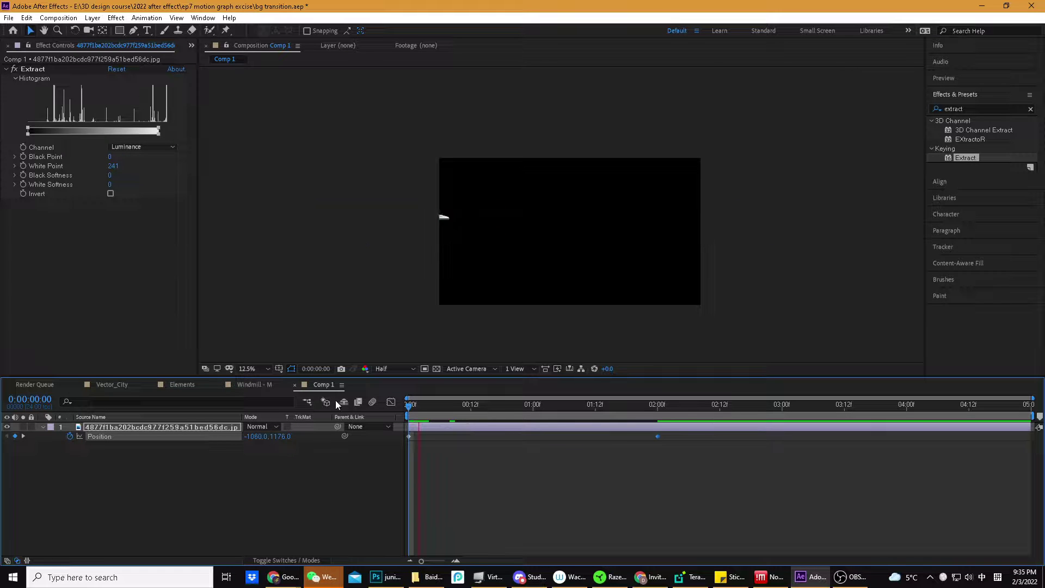
pyautogui.click(435, 406)
pyautogui.moveTo(438, 407); pyautogui.dragTo(708, 411)
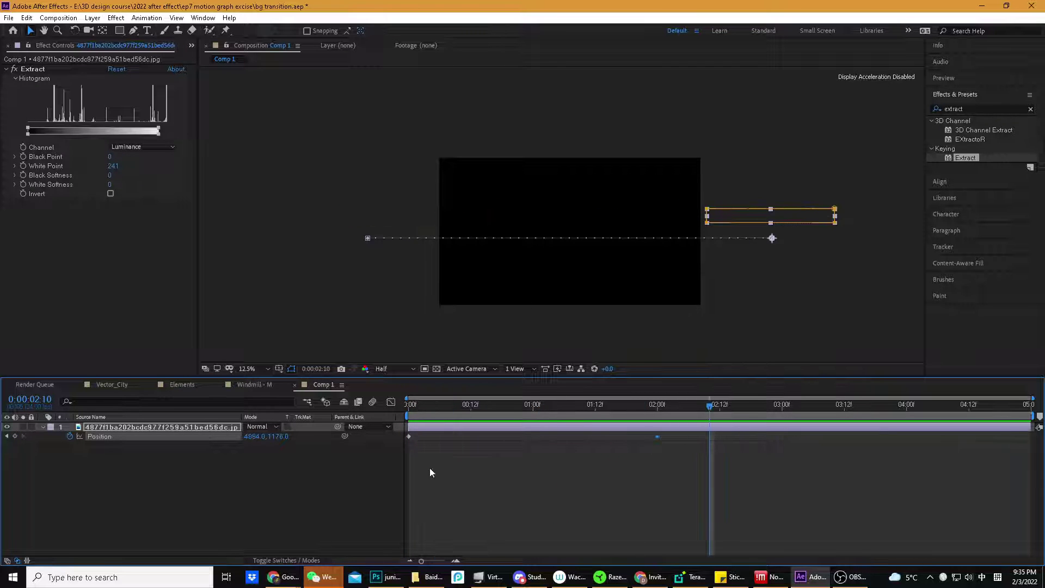
pyautogui.click(309, 480)
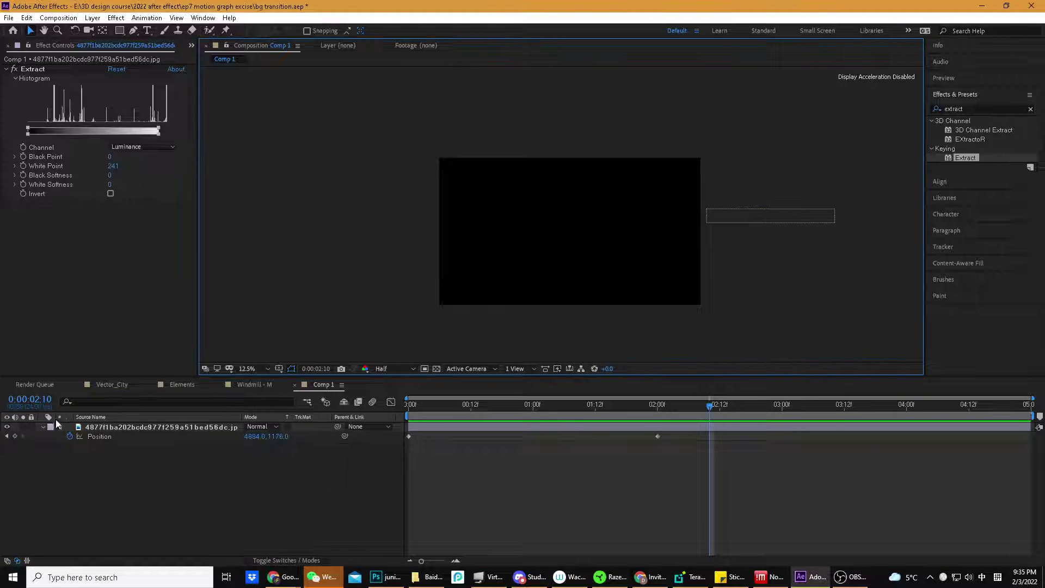
# Open the Vector_City composition and play back its train animation
pyautogui.click(32, 384)
pyautogui.click(112, 385)
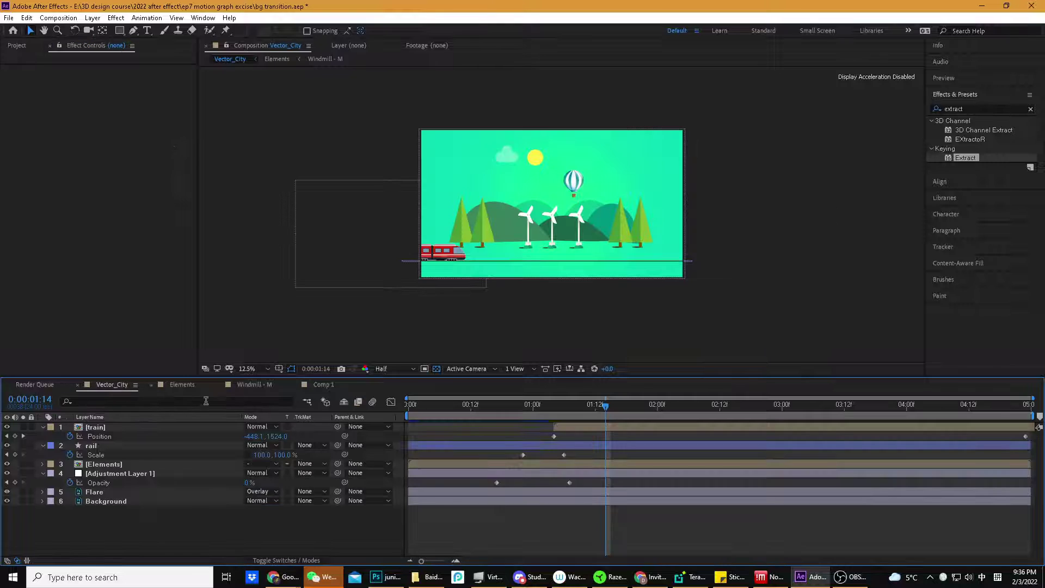
pyautogui.press('space')
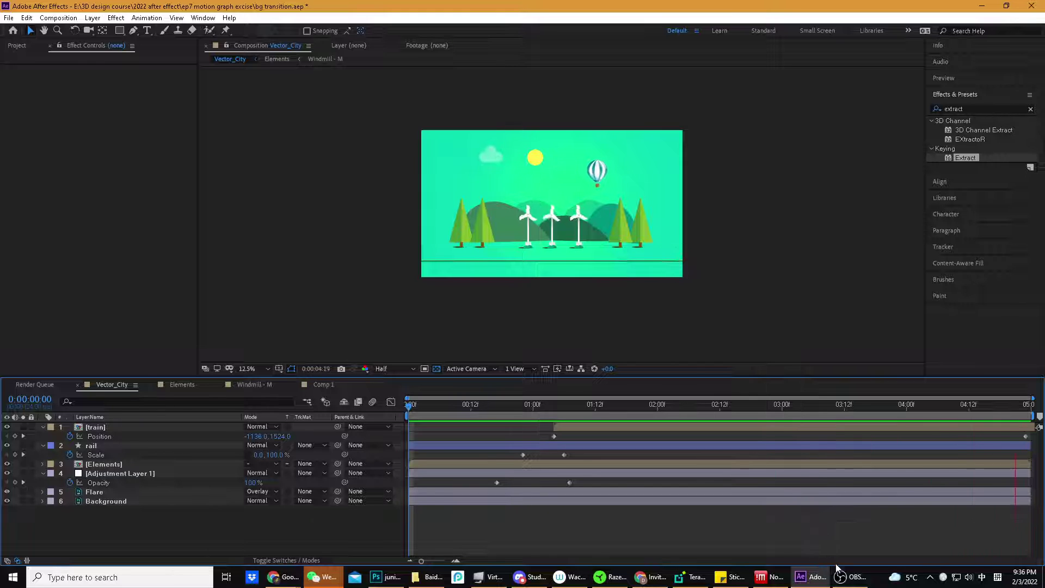
# Switch to Discord to check the Study Room 1 call and return to After Effects
pyautogui.moveTo(844, 582)
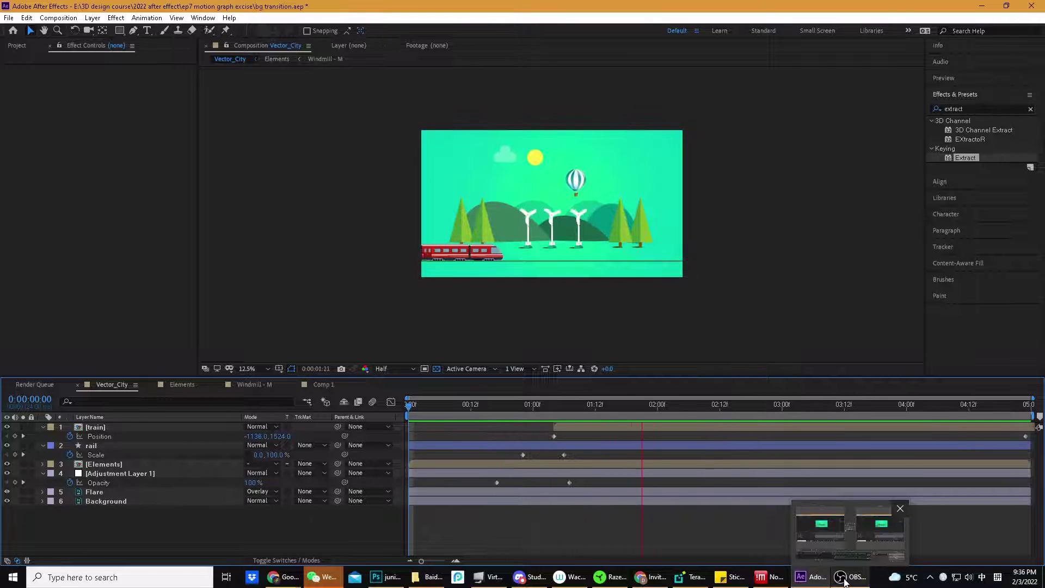
pyautogui.click(531, 574)
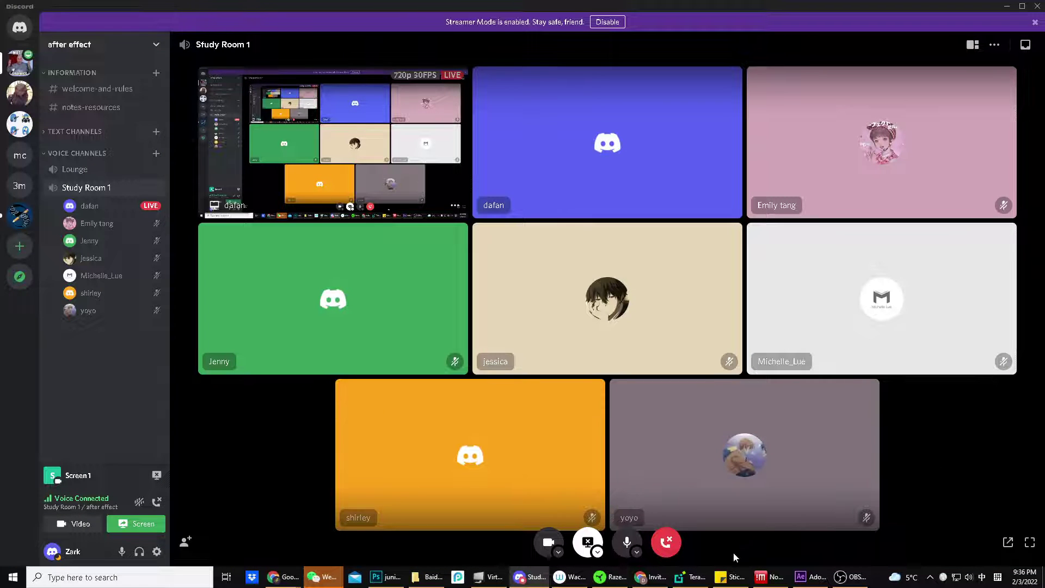
pyautogui.click(811, 577)
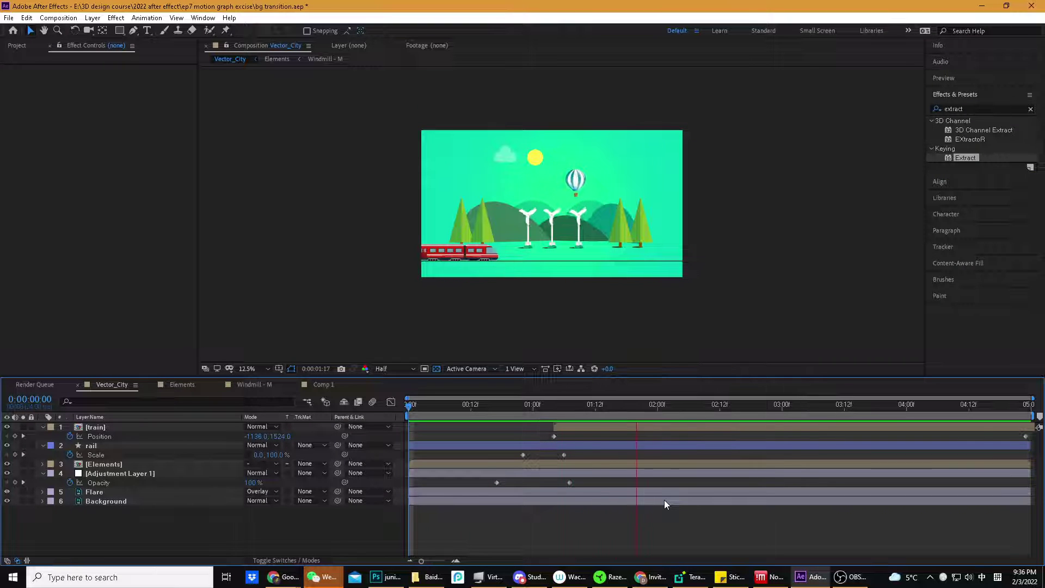
# Import the train2.aep project from the ep6 excise folder and show Vector_City's layers by source name
pyautogui.click(111, 197)
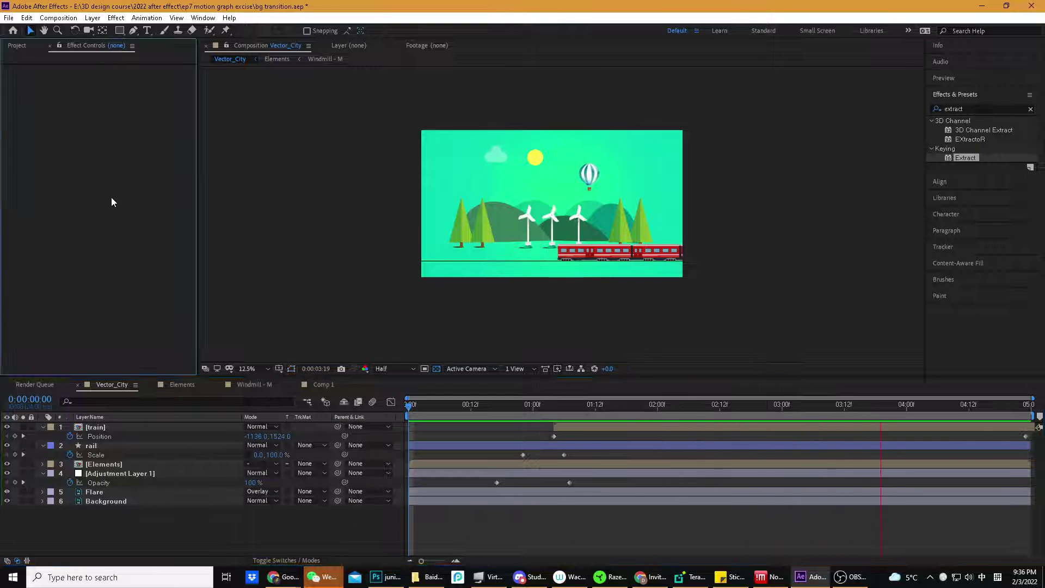
pyautogui.click(18, 45)
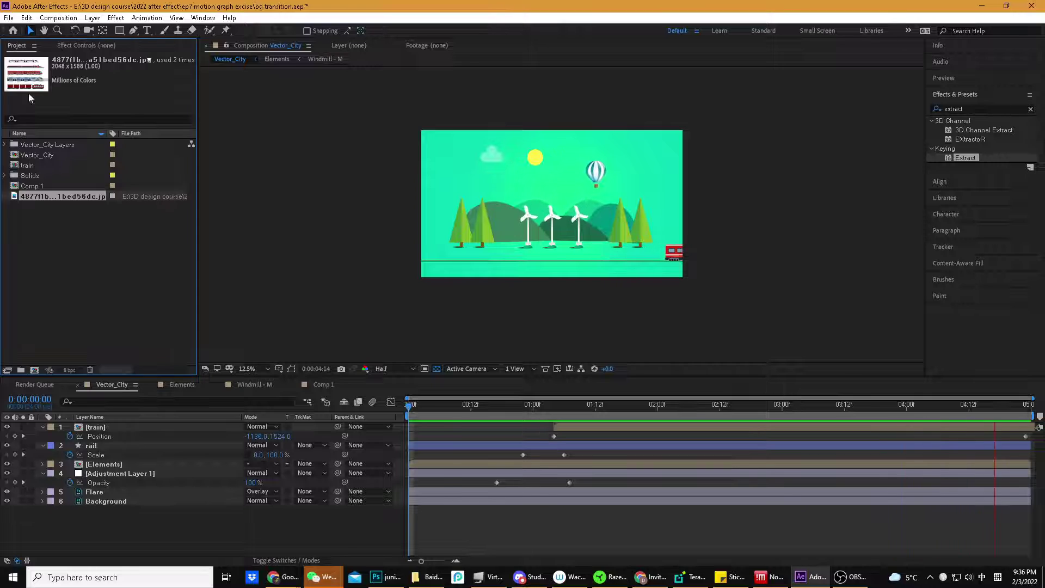
pyautogui.doubleClick(75, 262)
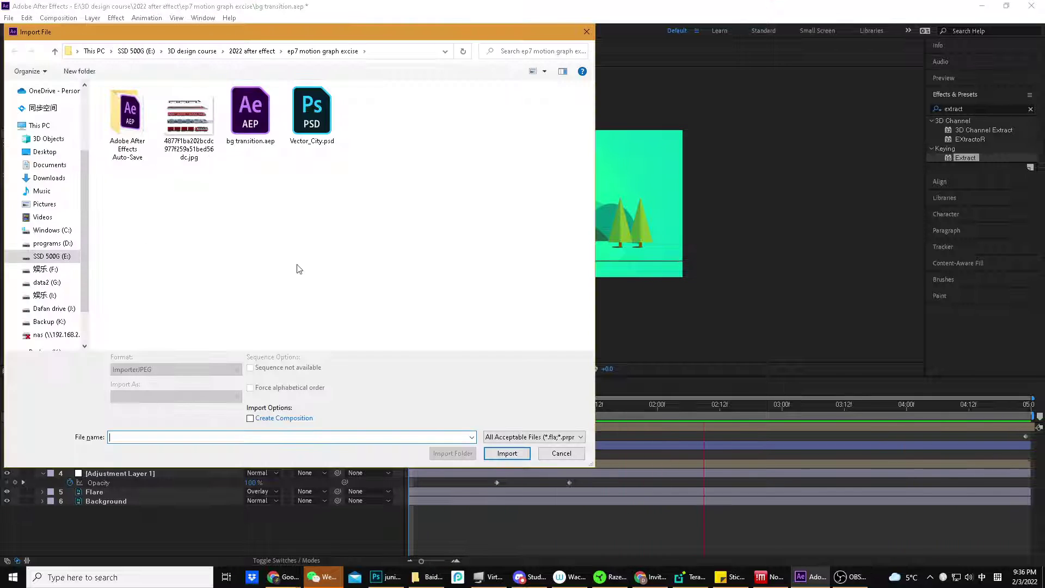
pyautogui.click(55, 51)
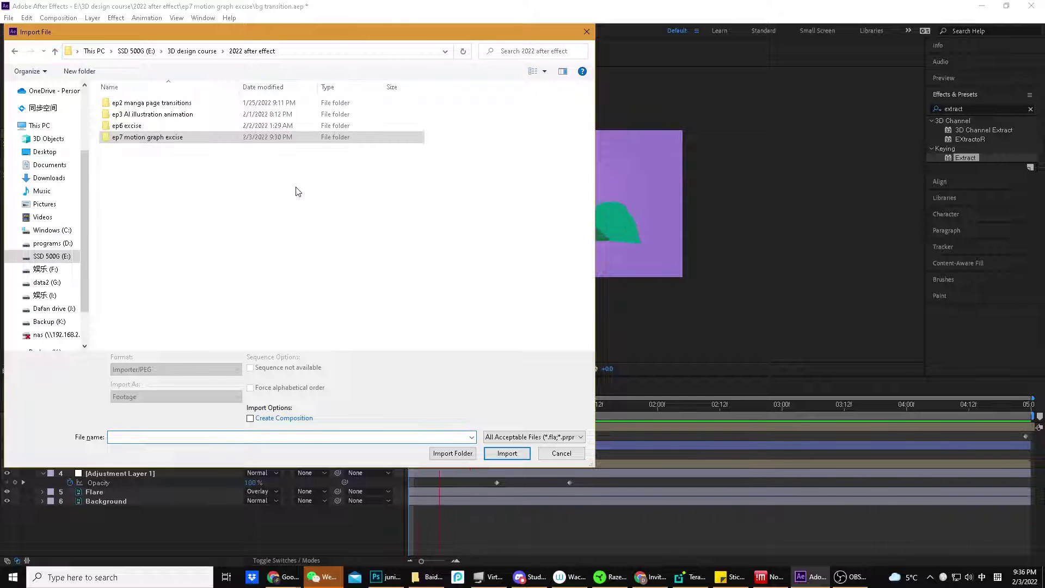
pyautogui.doubleClick(133, 126)
pyautogui.doubleClick(128, 137)
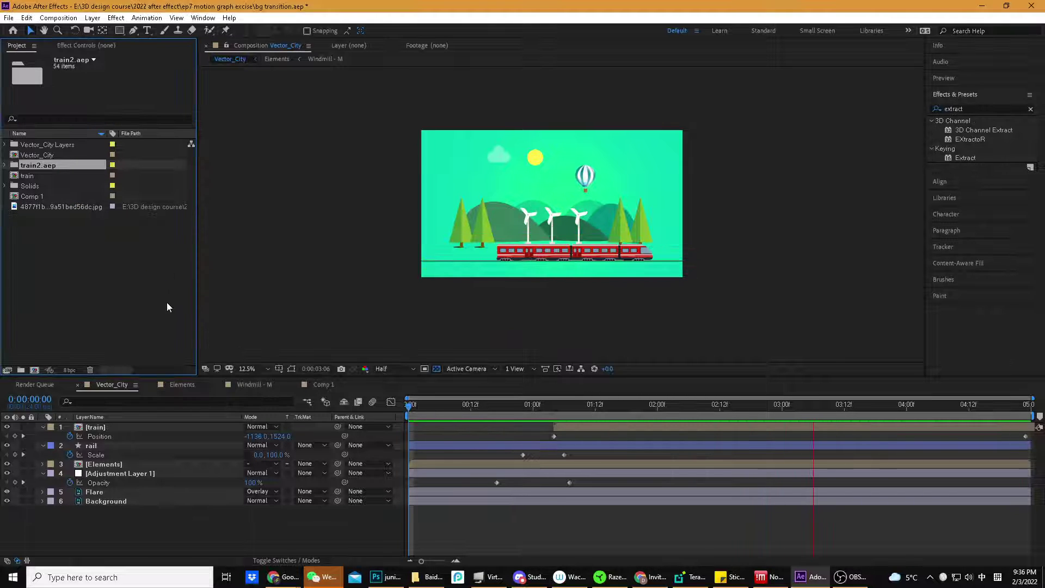
pyautogui.click(92, 417)
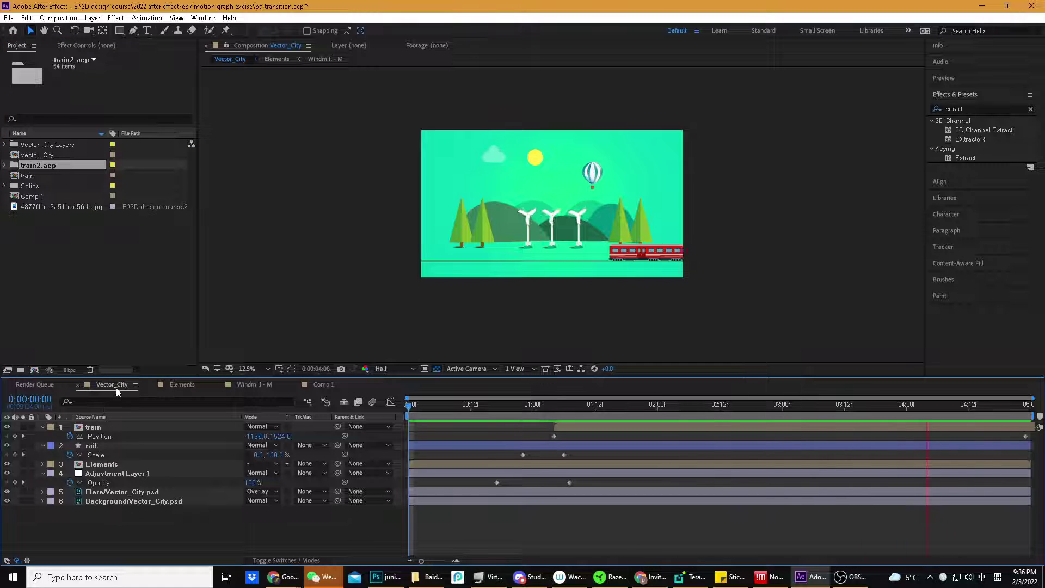
# Create a new 1920 x 1080 composition at 24 fps with a duration of 0:00:10:00
pyautogui.click(97, 297)
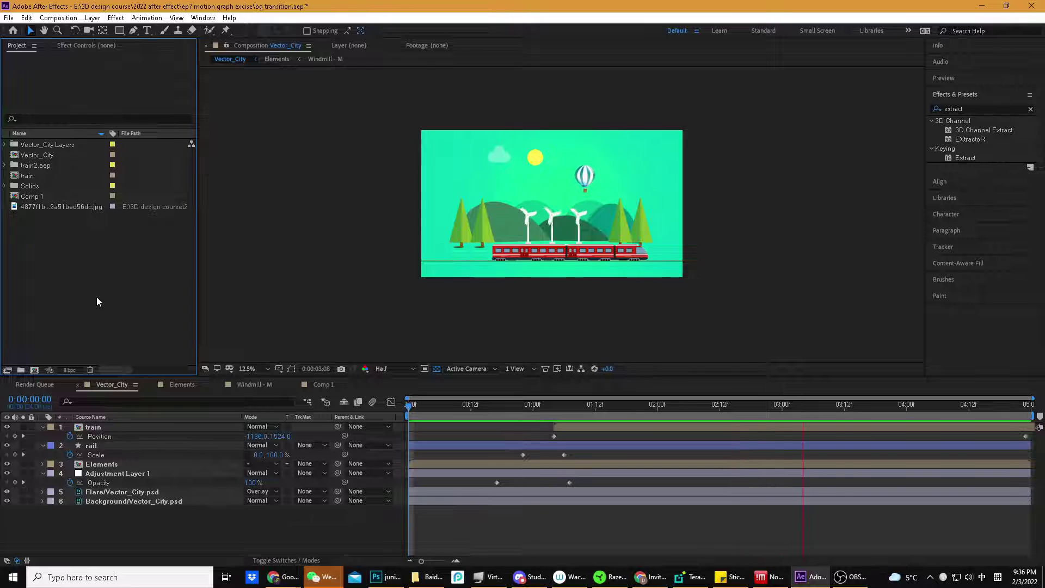
pyautogui.hotkey('ctrl', 'n')
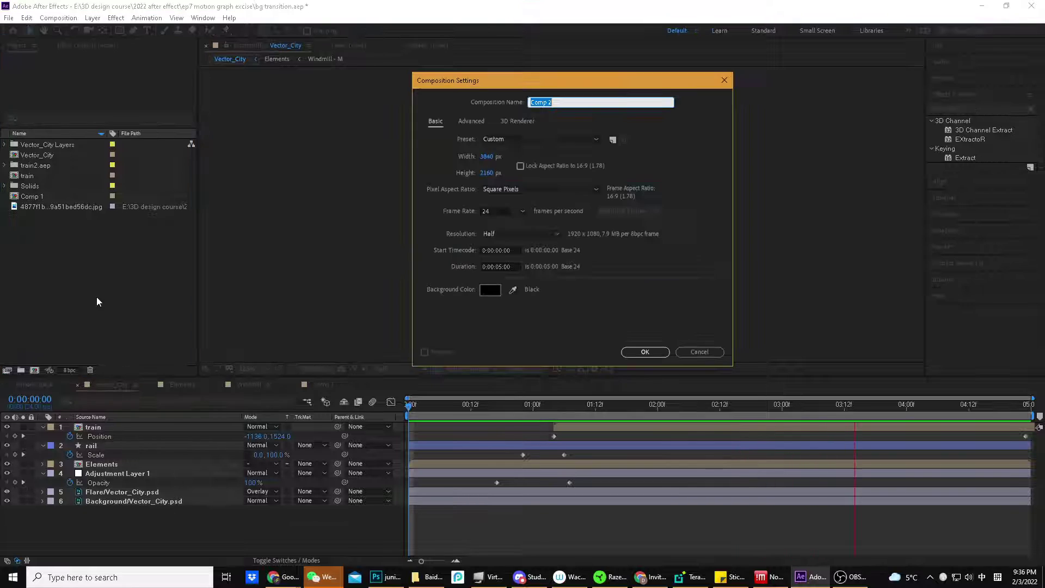
pyautogui.click(486, 156)
pyautogui.write('1920')
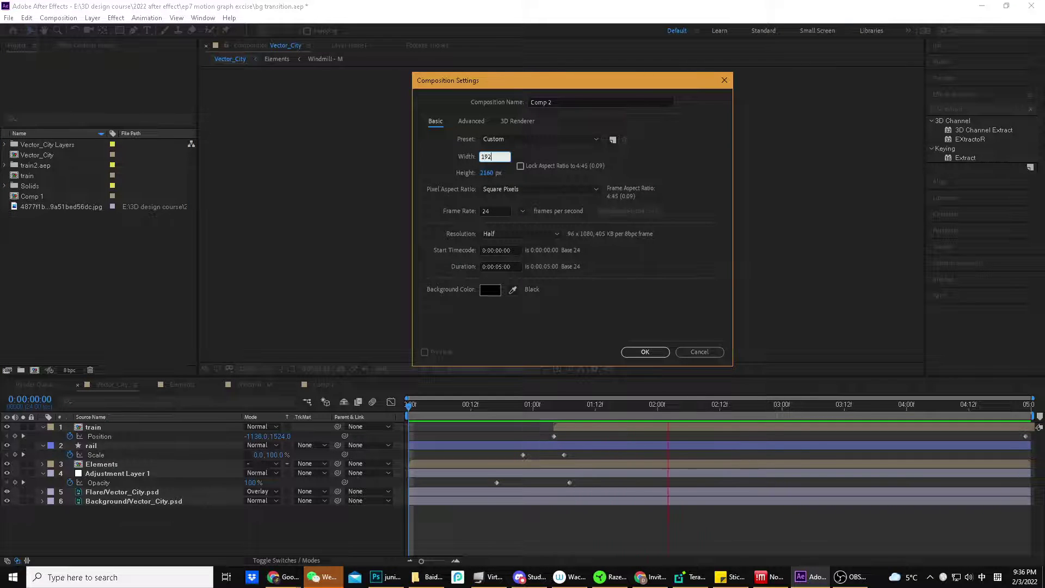
pyautogui.click(488, 173)
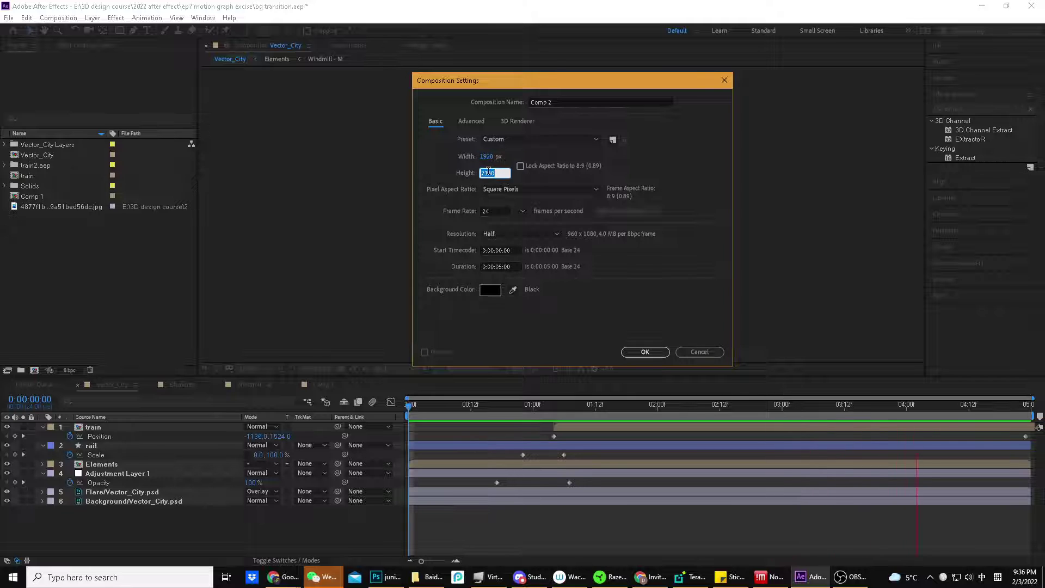
pyautogui.write('180')
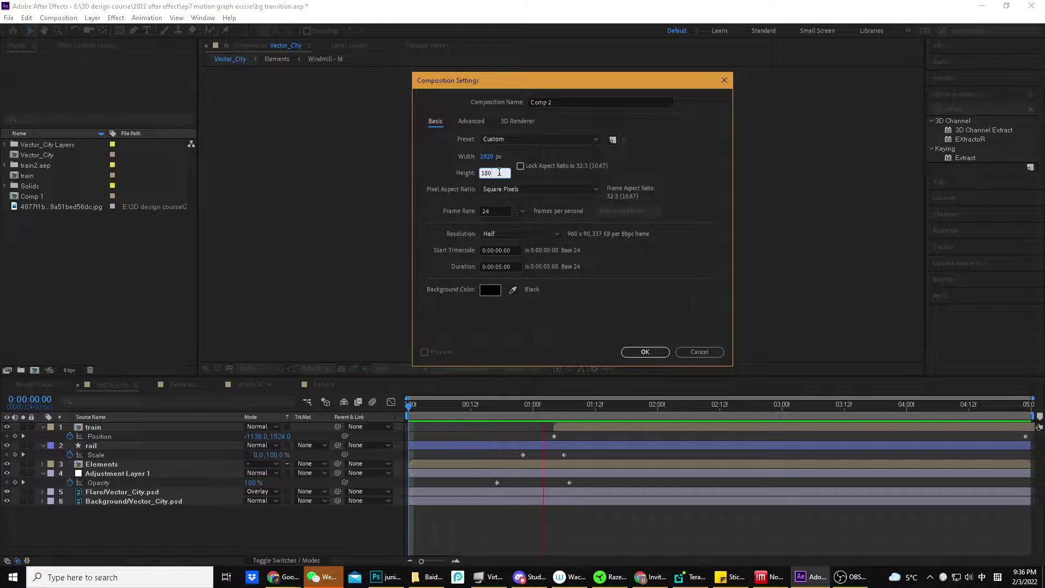
pyautogui.write('1080')
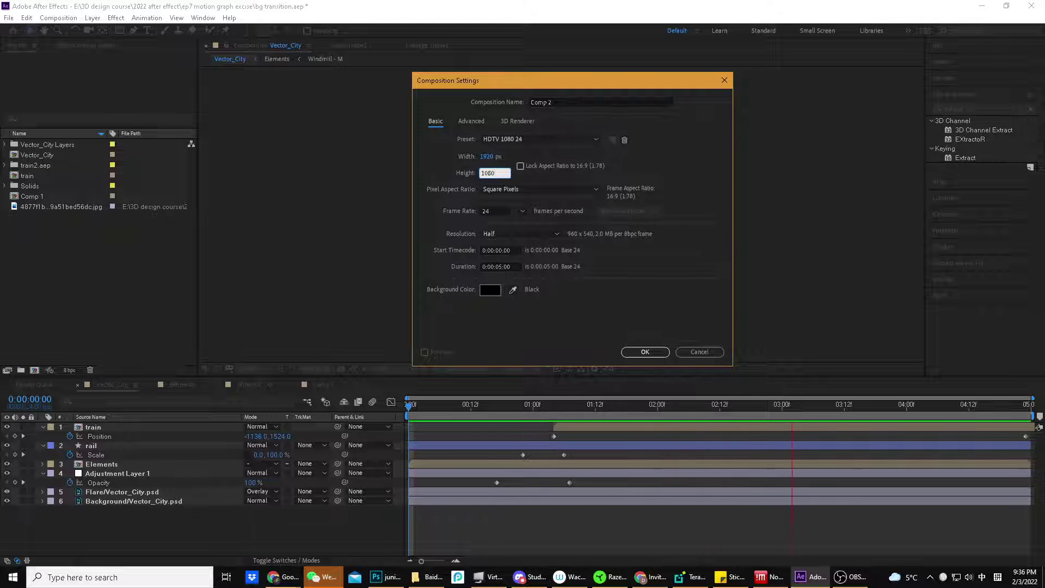
pyautogui.click(499, 267)
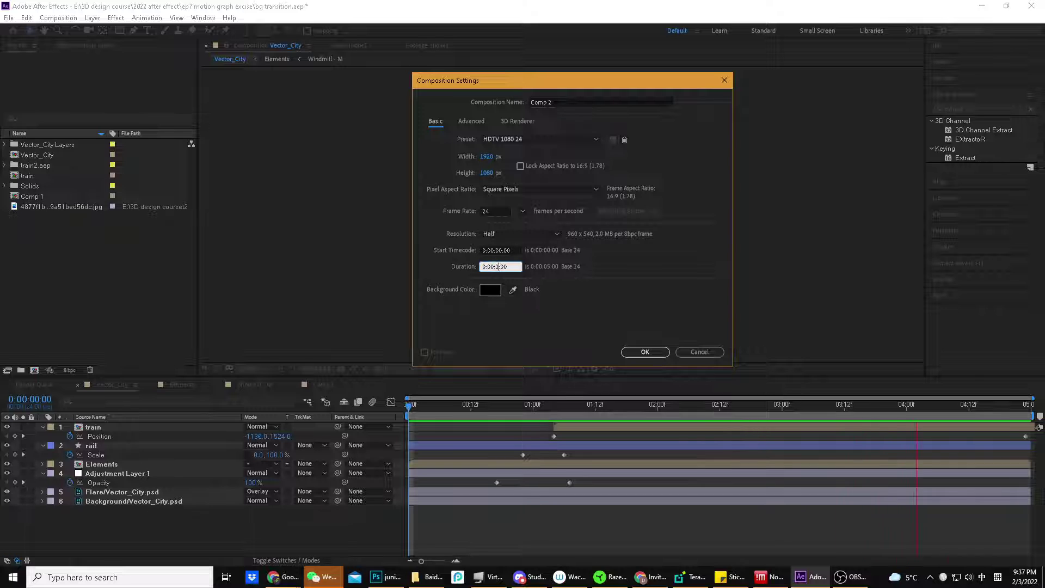
pyautogui.click(644, 352)
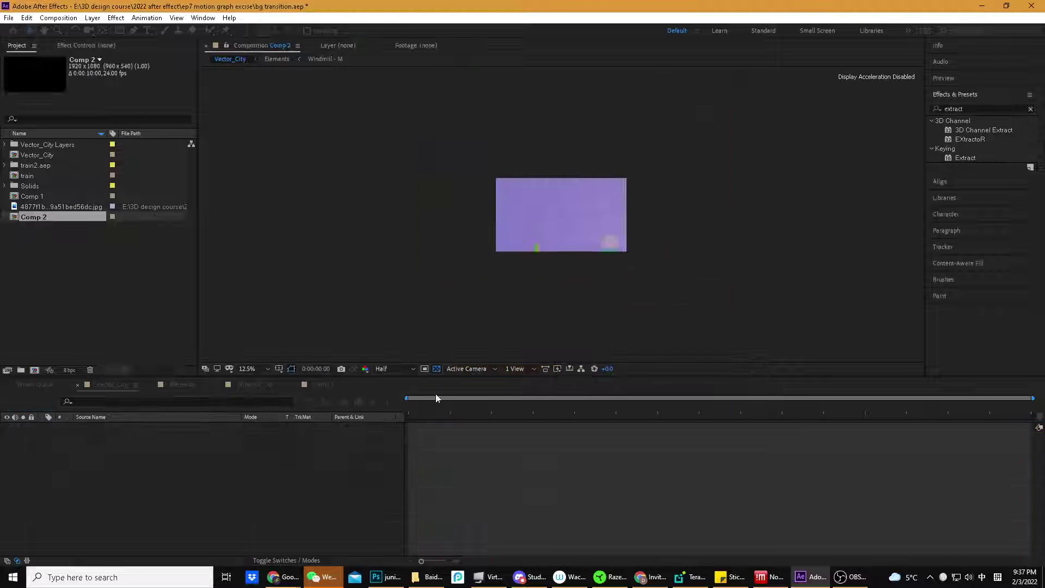
pyautogui.click(44, 225)
pyautogui.click(35, 197)
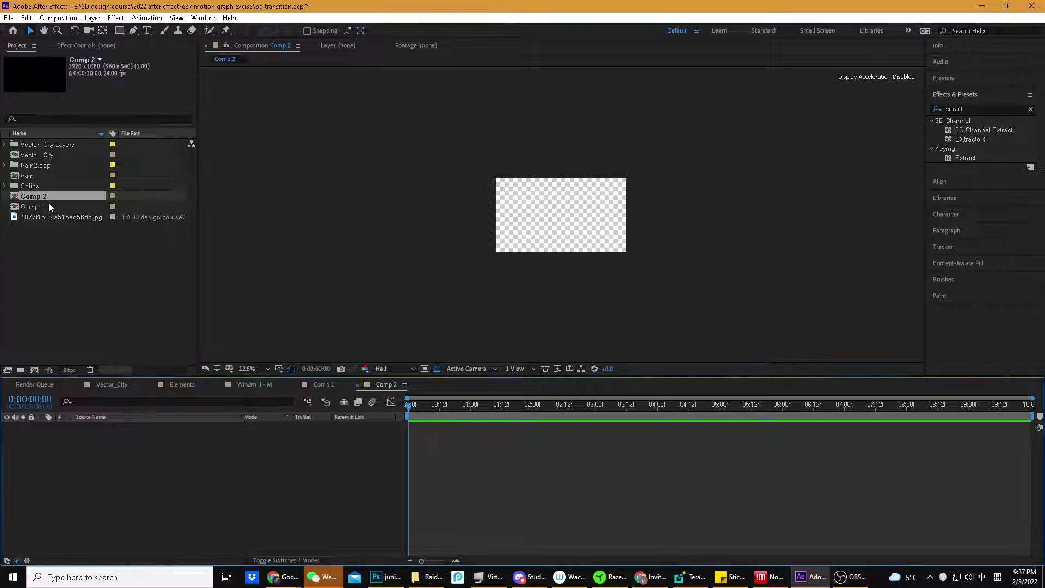
pyautogui.click(46, 166)
pyautogui.moveTo(47, 165); pyautogui.dragTo(73, 420)
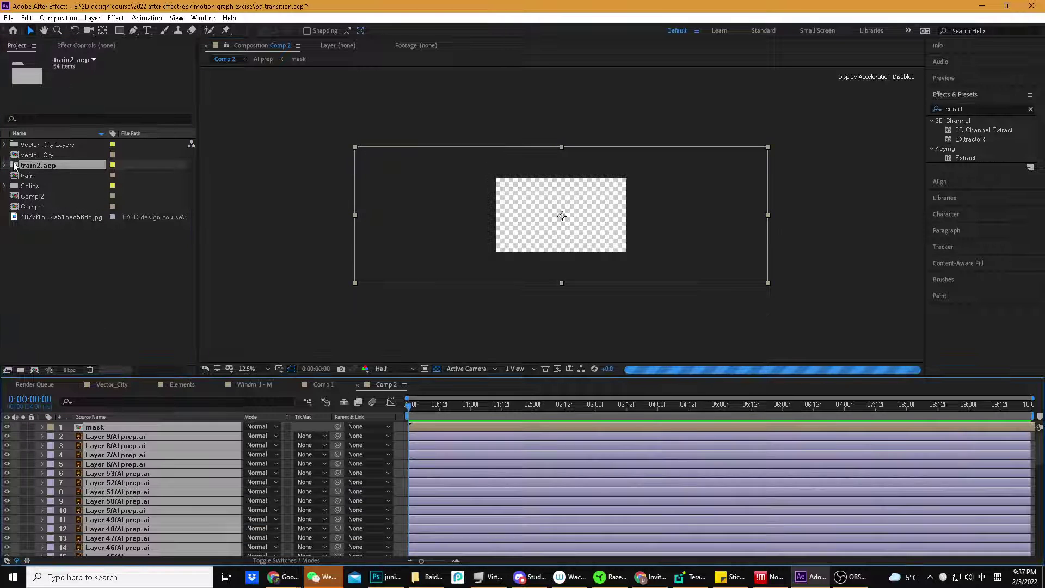
pyautogui.hotkey('ctrl', 'z')
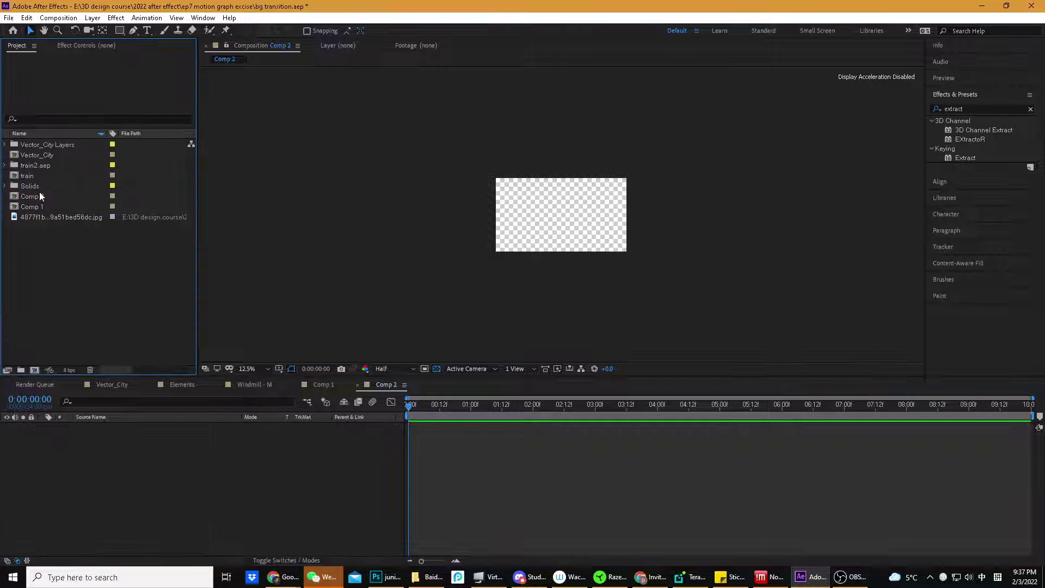
pyautogui.click(36, 174)
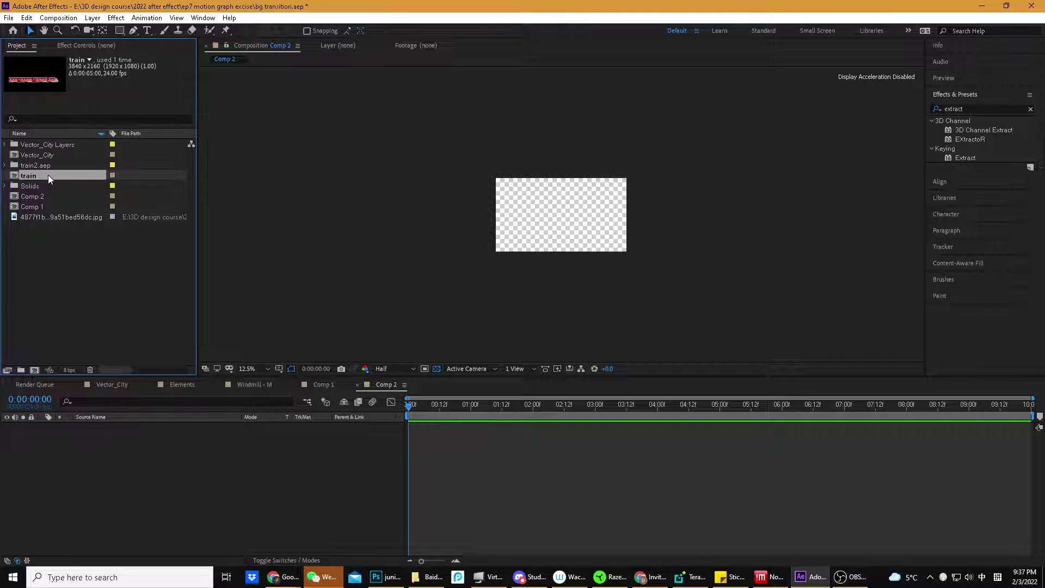
pyautogui.moveTo(48, 175); pyautogui.dragTo(168, 460)
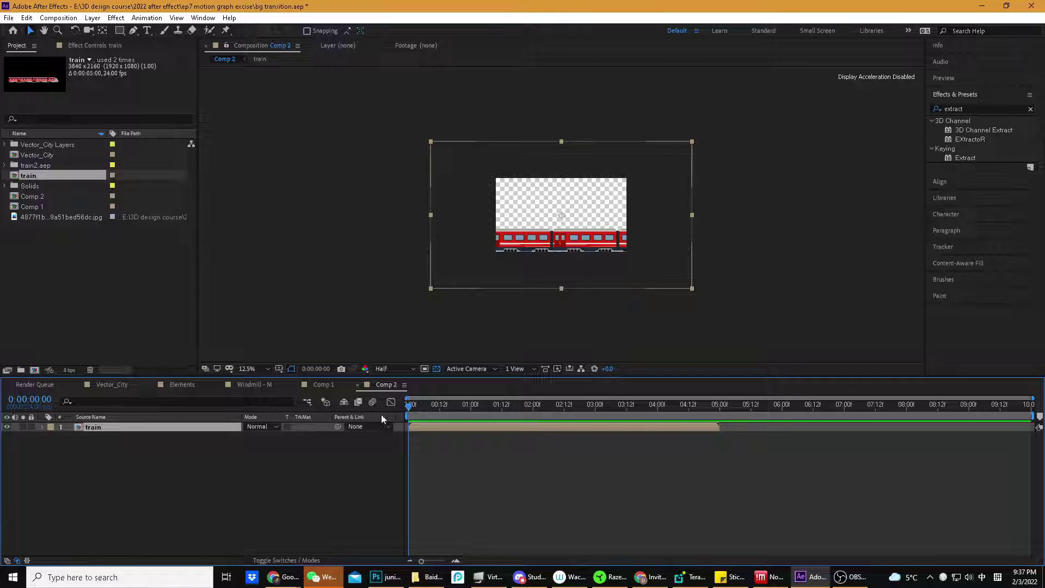
pyautogui.hotkey('ctrl', 'z')
# Add the Vector_City composition to Comp 2 as a layer starting at 0:00:00:00
pyautogui.click(38, 195)
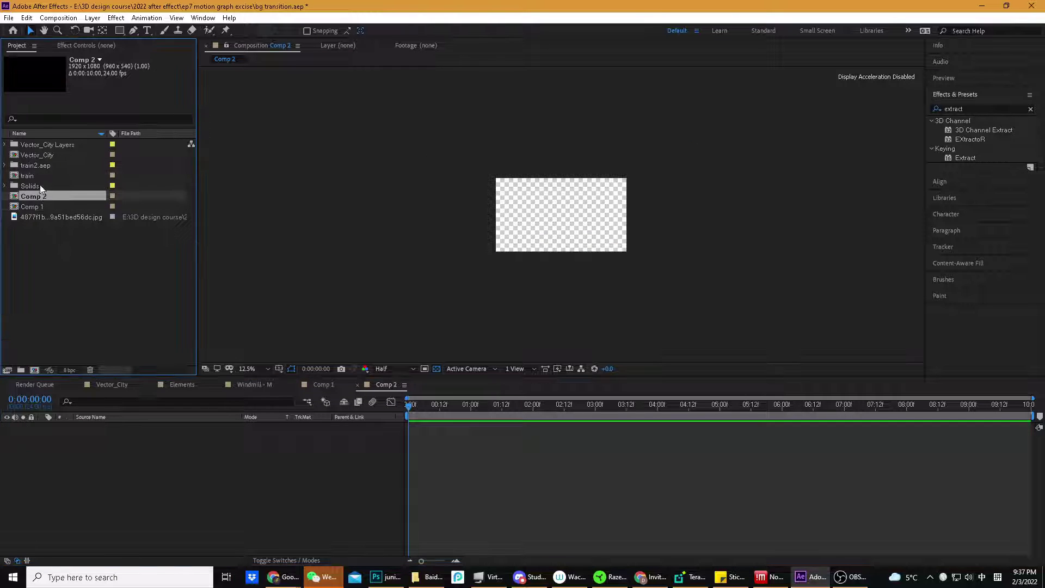
pyautogui.click(47, 154)
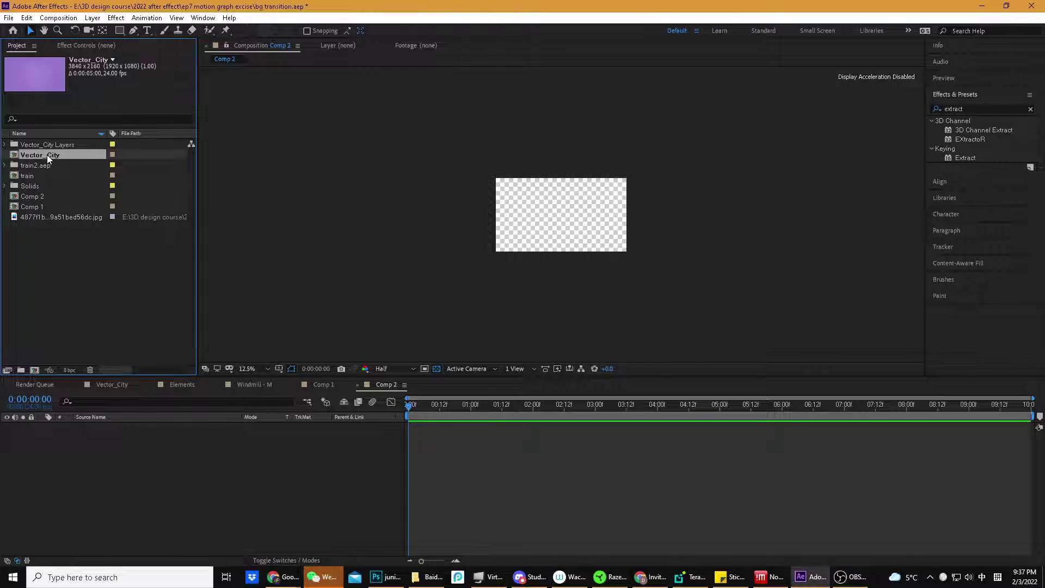
pyautogui.moveTo(47, 155); pyautogui.dragTo(83, 491)
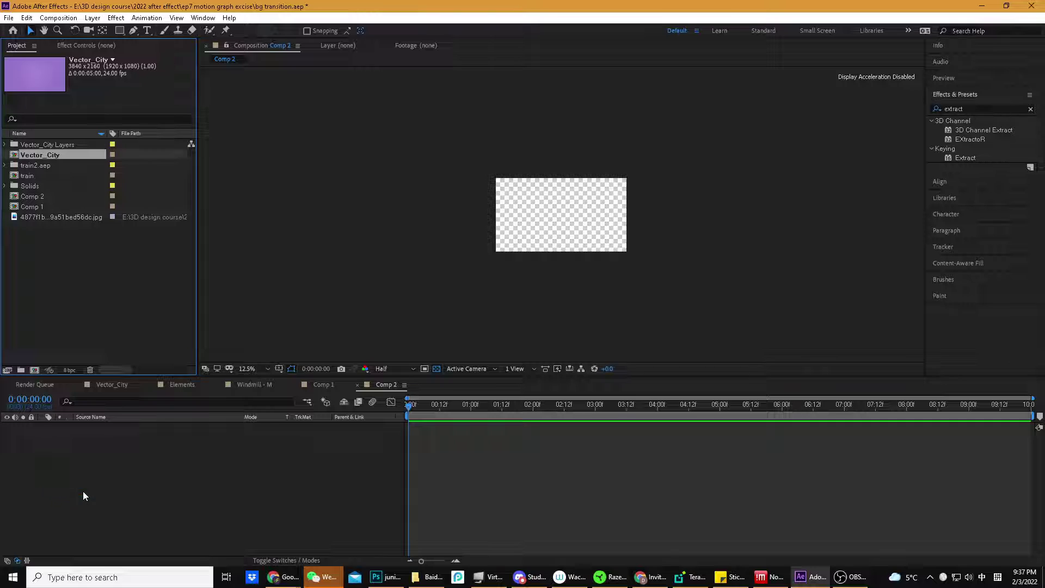
pyautogui.click(36, 197)
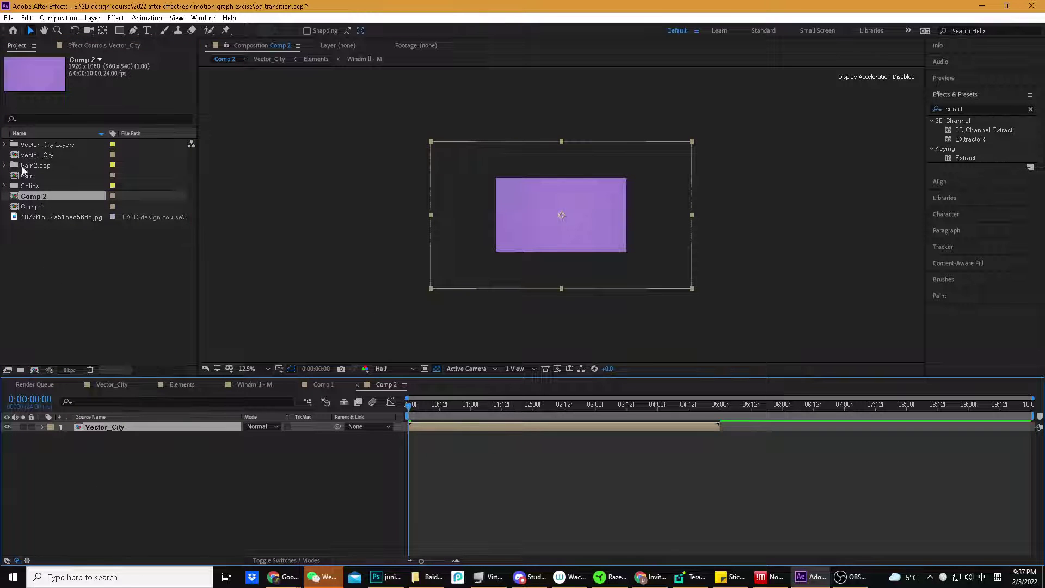
# Open Comp 1 at 0:00:00:18 and place train2.aep's AI prep composition beneath the bullet train layer
pyautogui.doubleClick(23, 207)
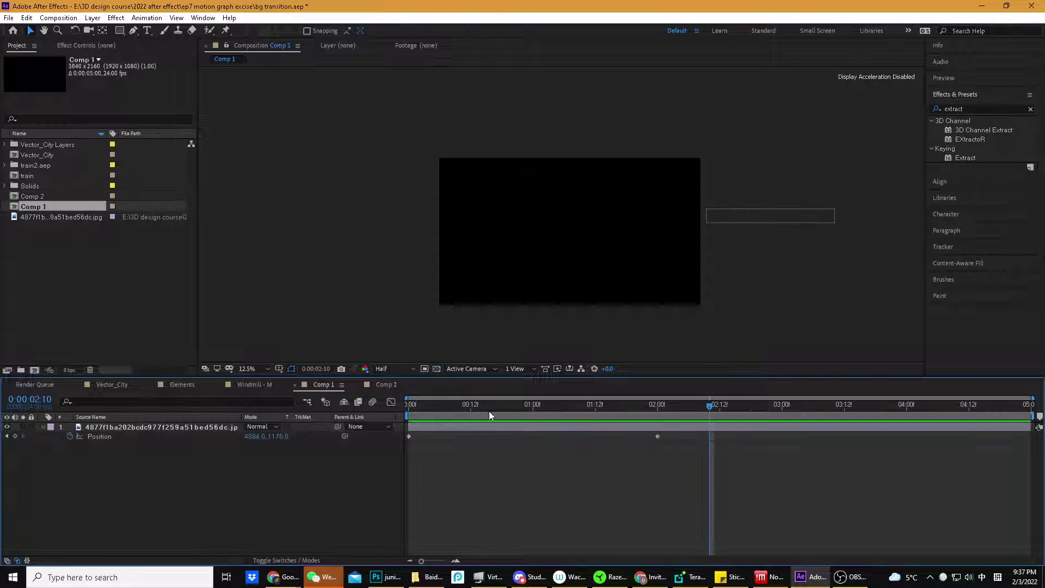
pyautogui.moveTo(489, 415)
pyautogui.mouseDown()
pyautogui.moveTo(393, 400)
pyautogui.moveTo(502, 405)
pyautogui.mouseUp()
pyautogui.click(38, 195)
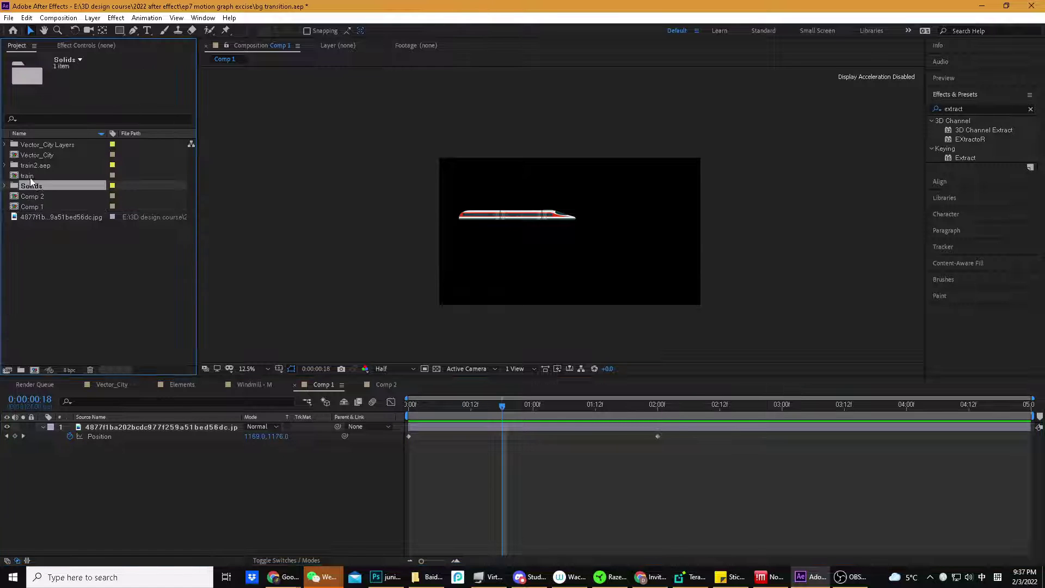
pyautogui.click(31, 177)
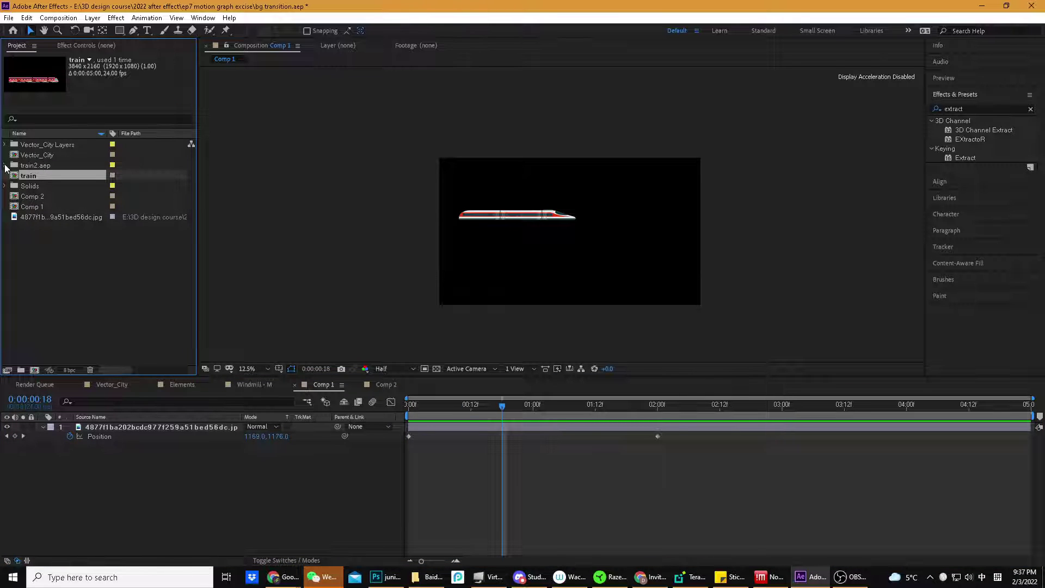
pyautogui.click(5, 166)
pyautogui.click(48, 175)
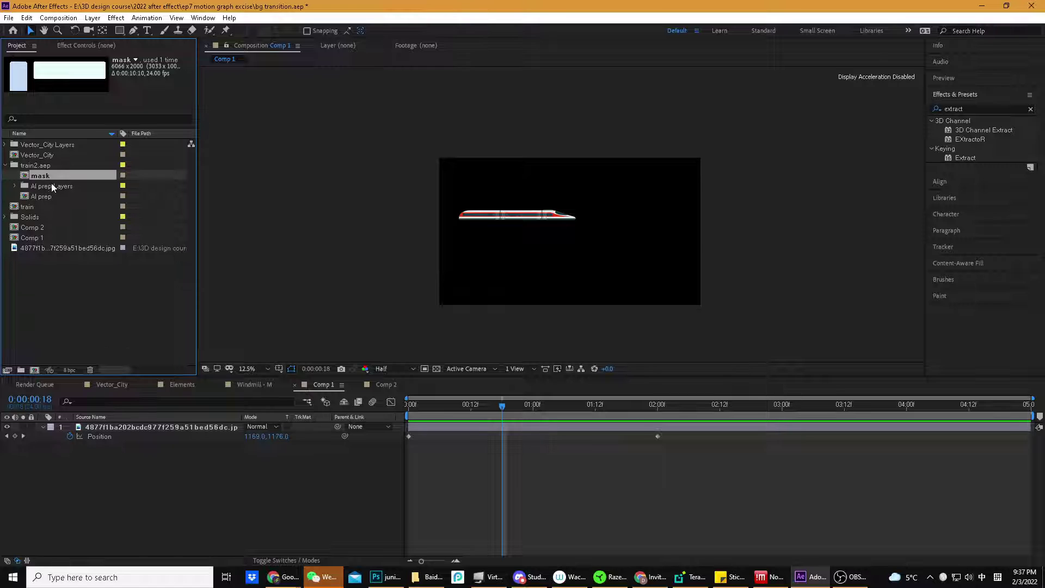
pyautogui.click(48, 195)
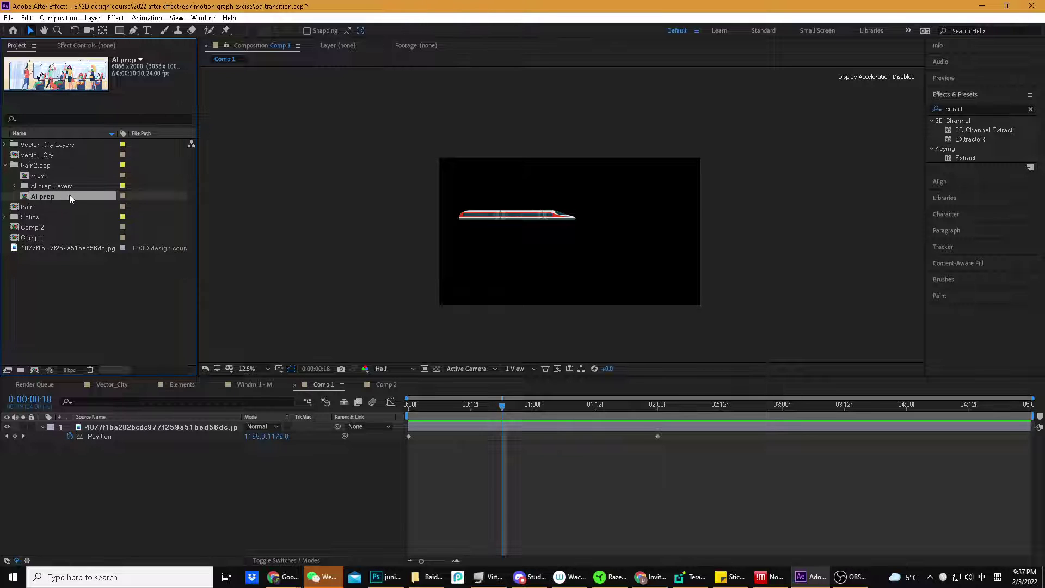
pyautogui.moveTo(70, 194); pyautogui.dragTo(146, 462)
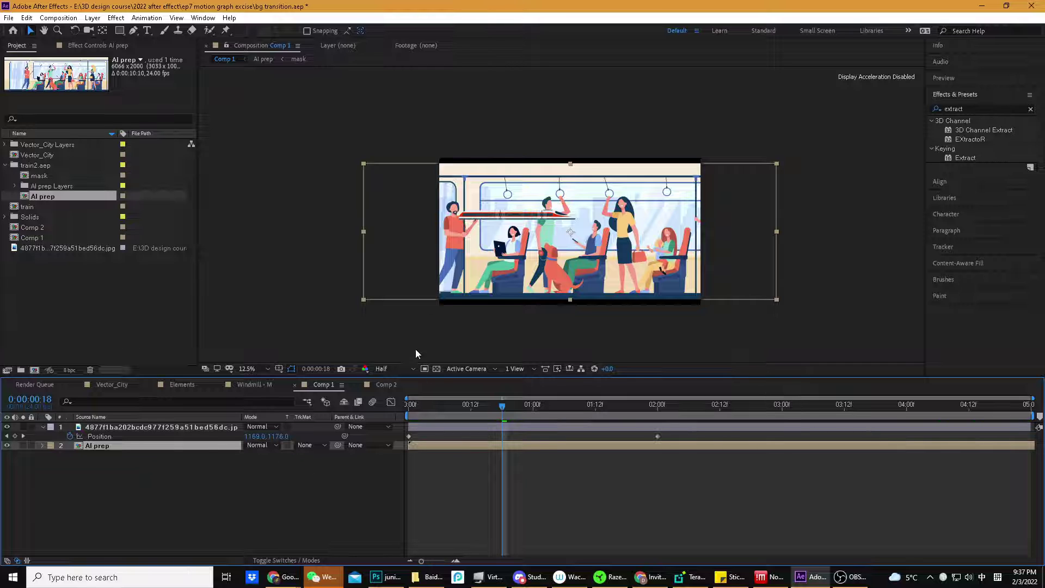
# Scale the AI prep layer in Comp 1 to 107% and shift it slightly to fill the frame
pyautogui.press('s')
pyautogui.press('shift')
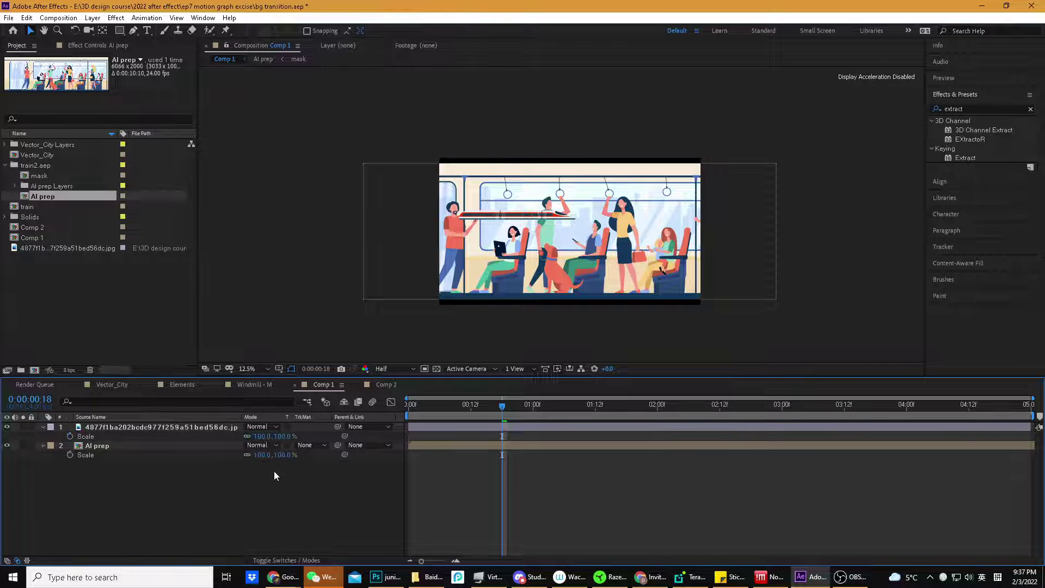
pyautogui.moveTo(263, 455); pyautogui.dragTo(265, 453)
pyautogui.moveTo(620, 301)
pyautogui.mouseDown()
pyautogui.moveTo(569, 301)
pyautogui.moveTo(616, 301)
pyautogui.mouseUp()
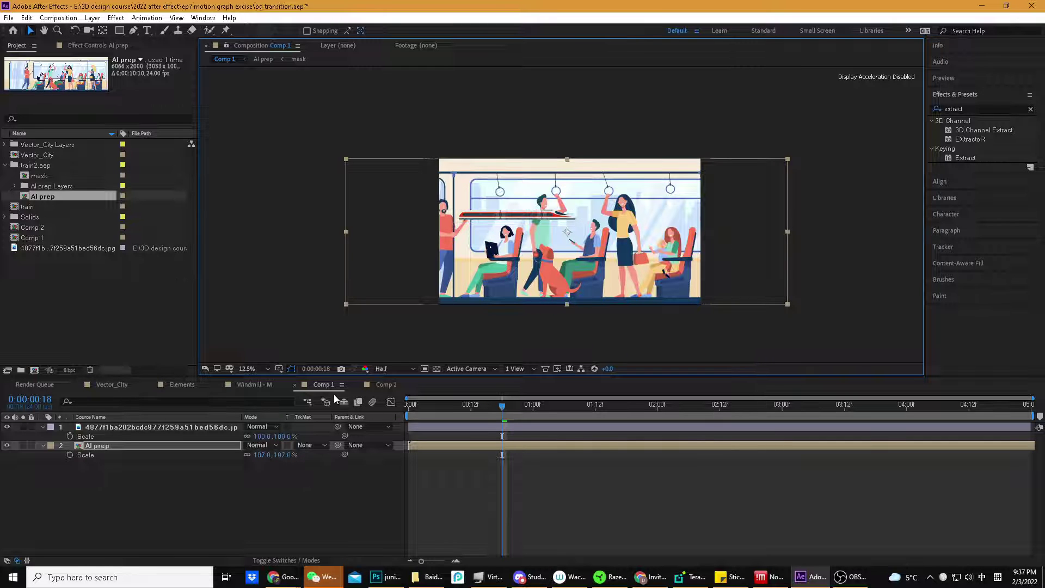
# Add AI prep above Vector_City in Comp 2 and shift it to start shortly before Vector_City ends
pyautogui.click(379, 386)
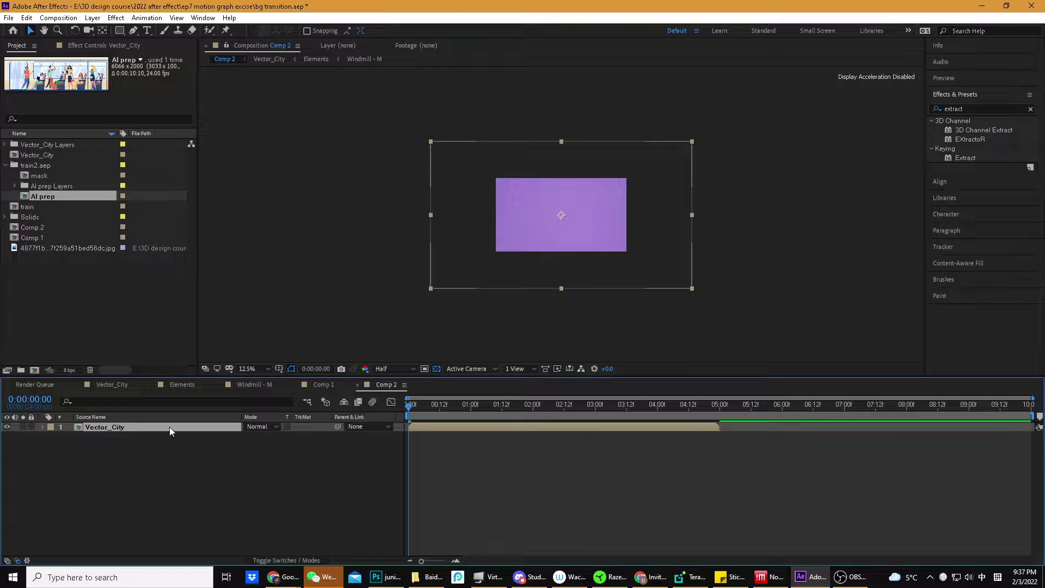
pyautogui.moveTo(51, 198); pyautogui.dragTo(111, 424)
pyautogui.moveTo(537, 427); pyautogui.dragTo(794, 436)
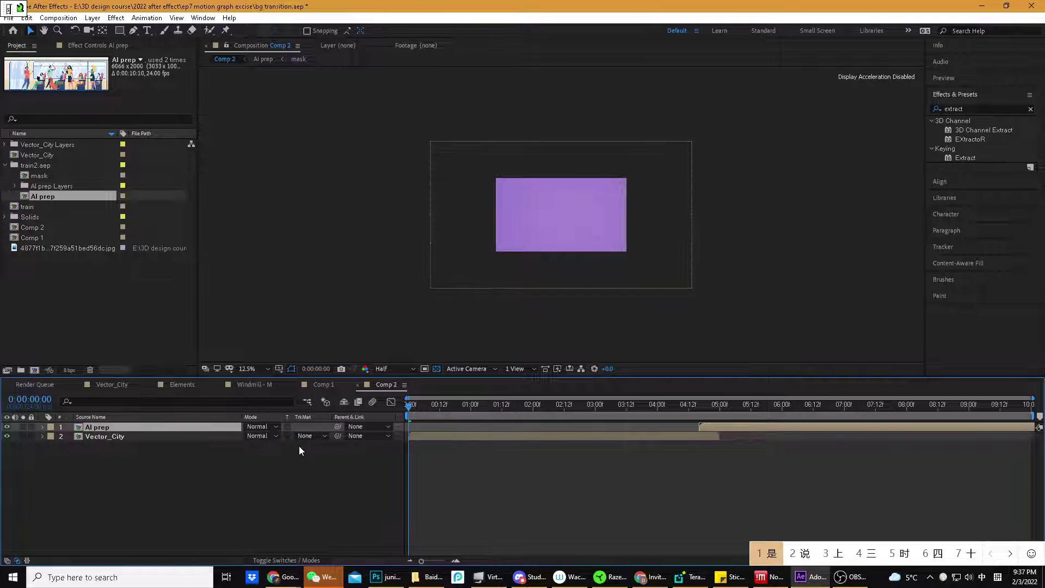
# Scale the AI prep layer in Comp 2 to 54% while viewing it at 0:00:05:09
pyautogui.press('s')
pyautogui.moveTo(262, 437); pyautogui.dragTo(236, 438)
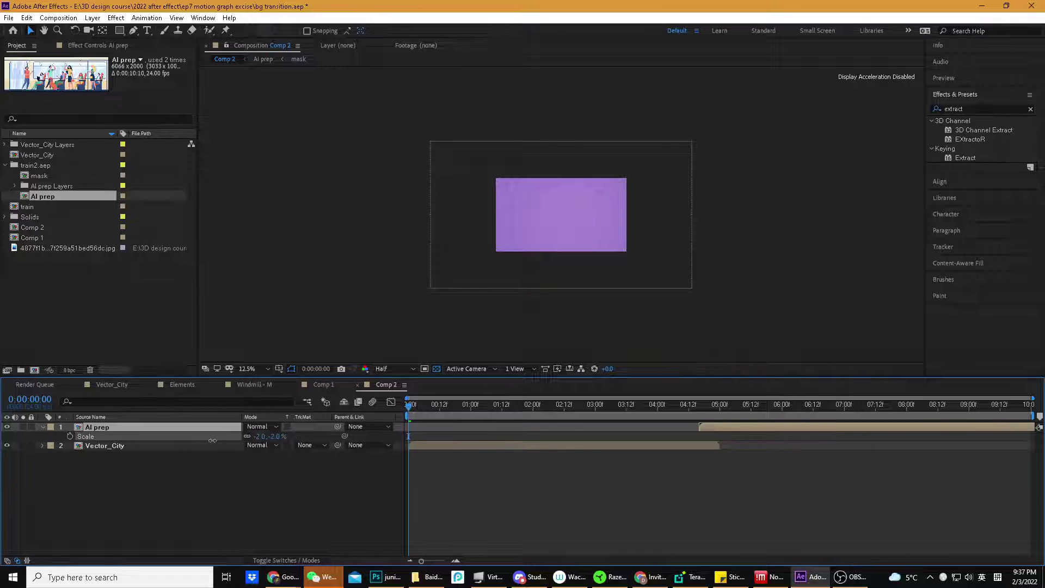
pyautogui.press('space')
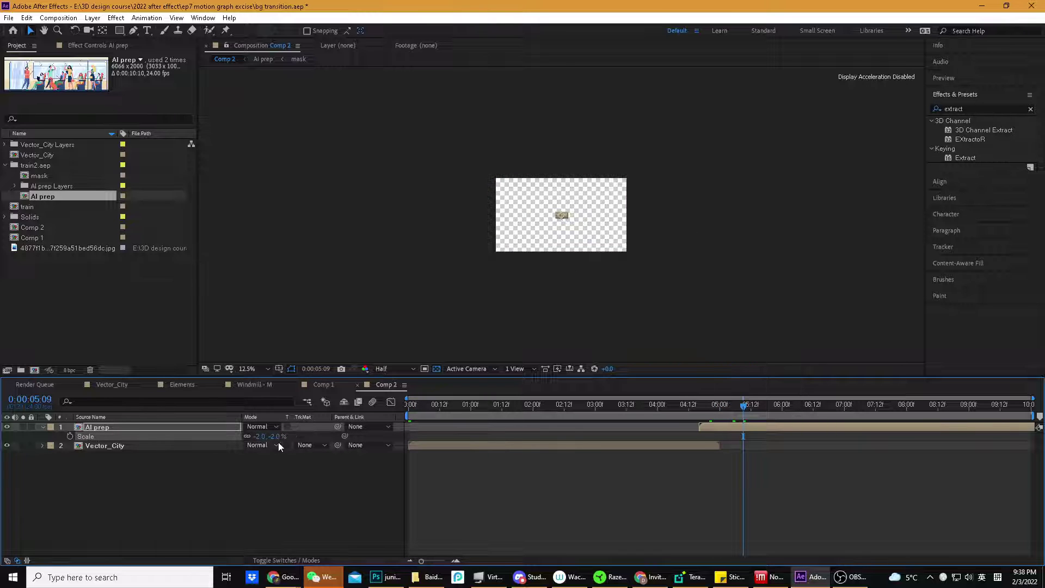
pyautogui.moveTo(260, 438); pyautogui.dragTo(295, 442)
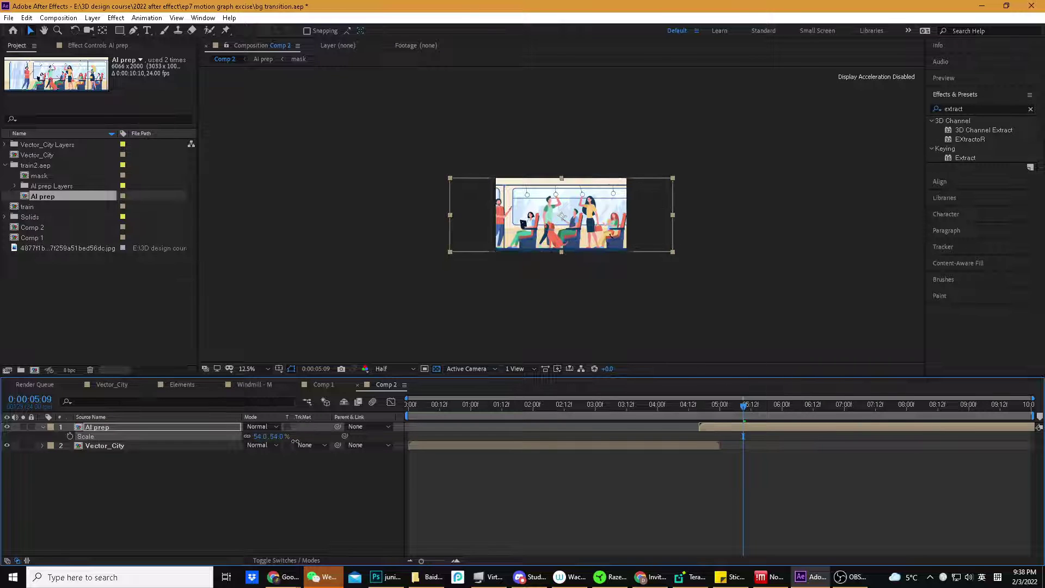
# Scale the Vector_City layer in Comp 2 to 50% so it fits the frame
pyautogui.moveTo(748, 404); pyautogui.dragTo(584, 405)
pyautogui.press('s')
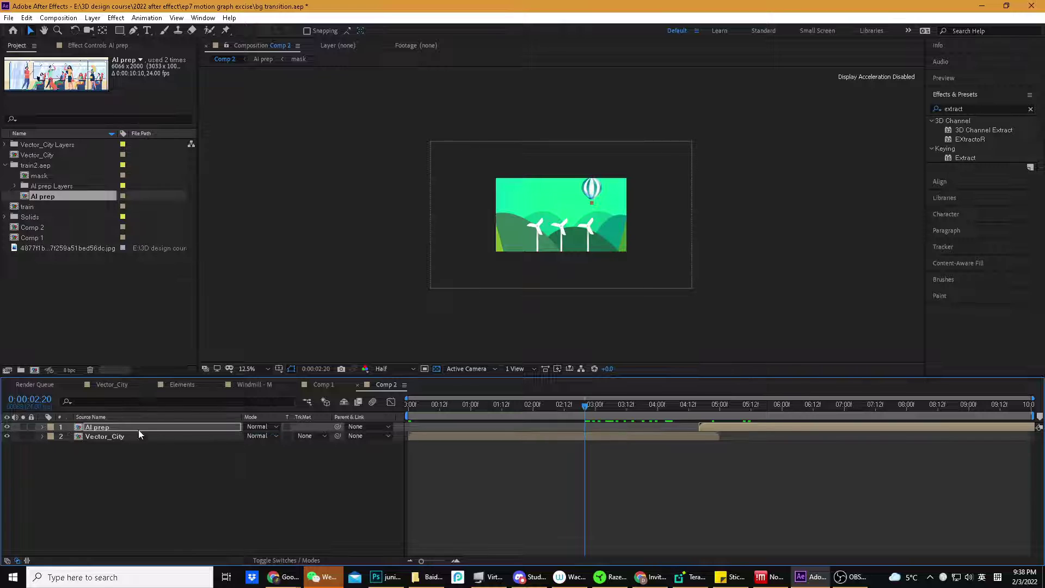
pyautogui.click(135, 438)
pyautogui.moveTo(271, 449); pyautogui.dragTo(241, 452)
# Play Comp 2 from the beginning and move the AI prep layer to start at 0:00:03:14
pyautogui.moveTo(432, 408); pyautogui.dragTo(397, 417)
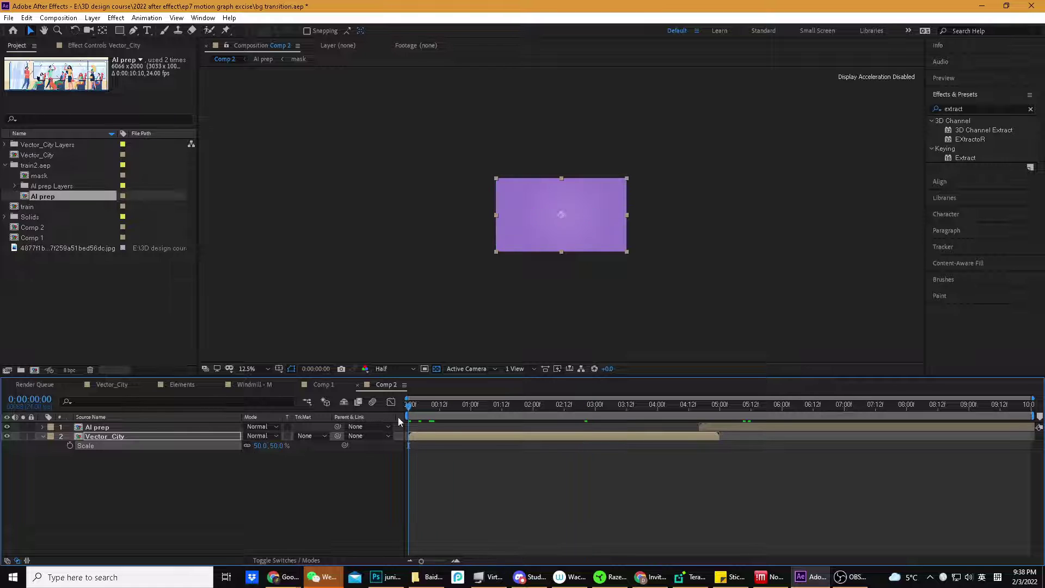
pyautogui.press('space')
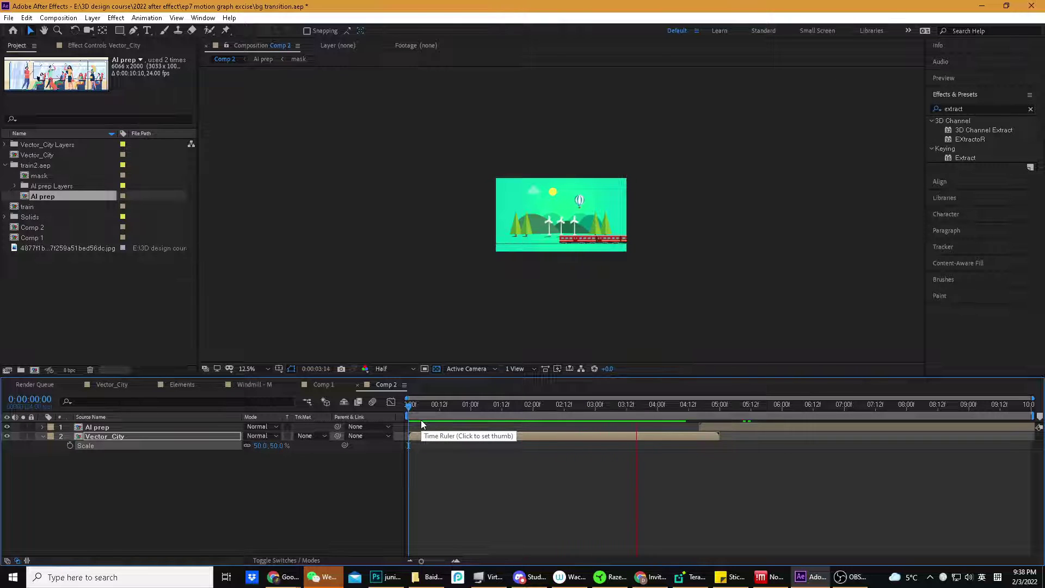
pyautogui.click(632, 404)
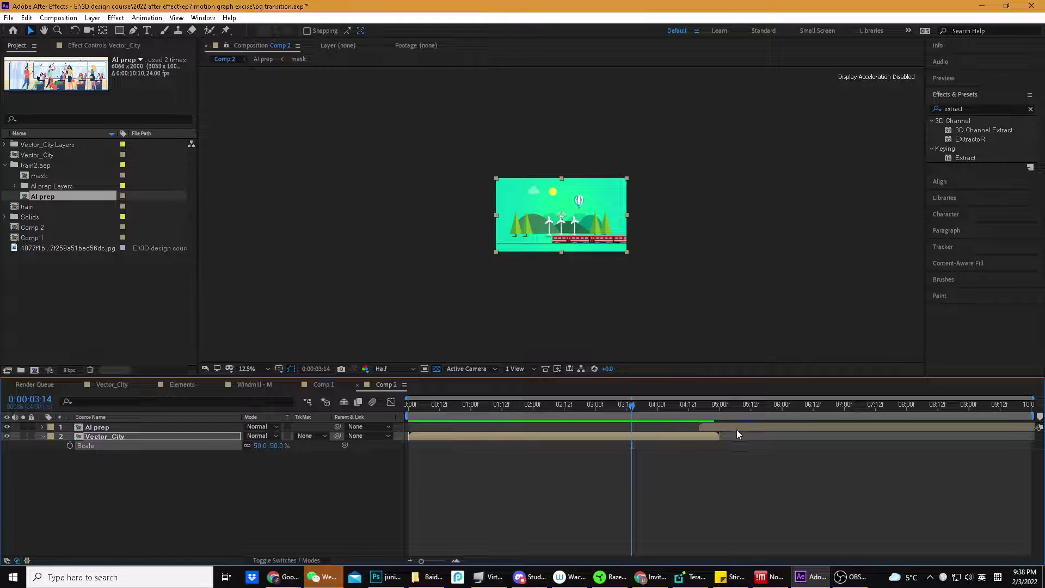
pyautogui.moveTo(719, 428); pyautogui.dragTo(645, 422)
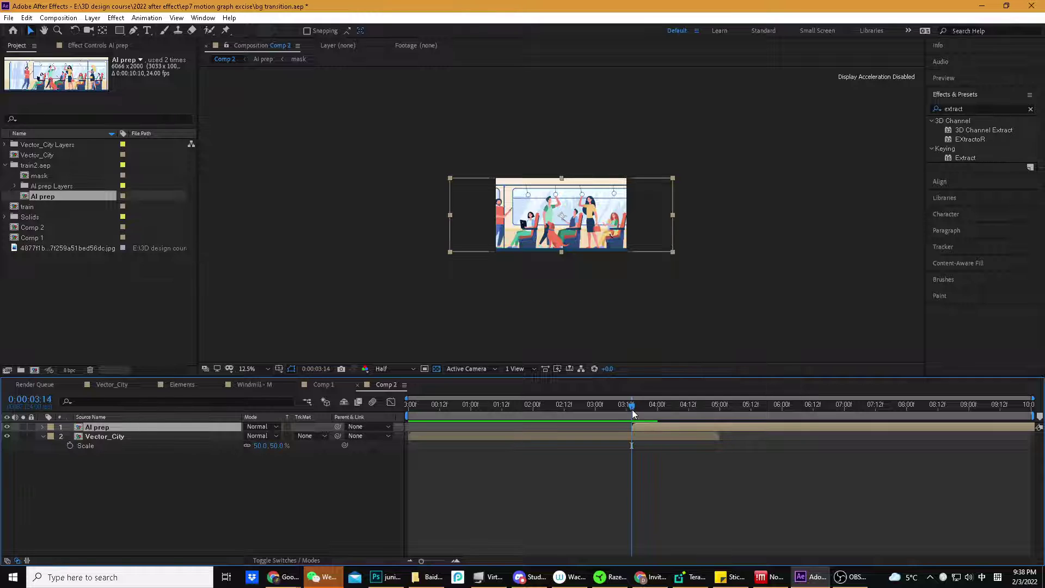
# Move AI prep right to Position 1304, 540 and enable Position animation with a starting keyframe at 0:00:03:14
pyautogui.moveTo(649, 221); pyautogui.dragTo(679, 226)
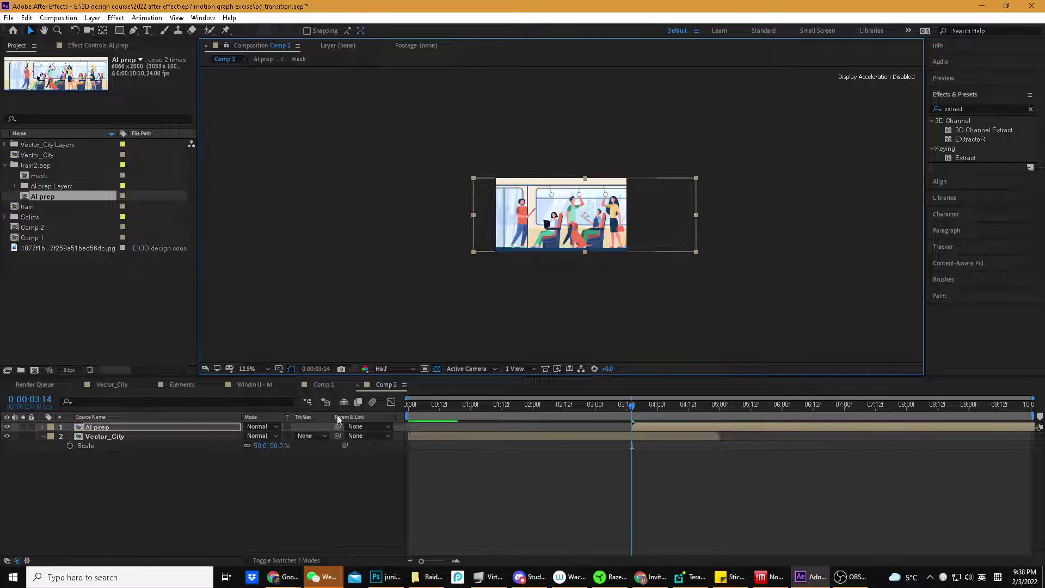
pyautogui.click(191, 427)
pyautogui.press('o')
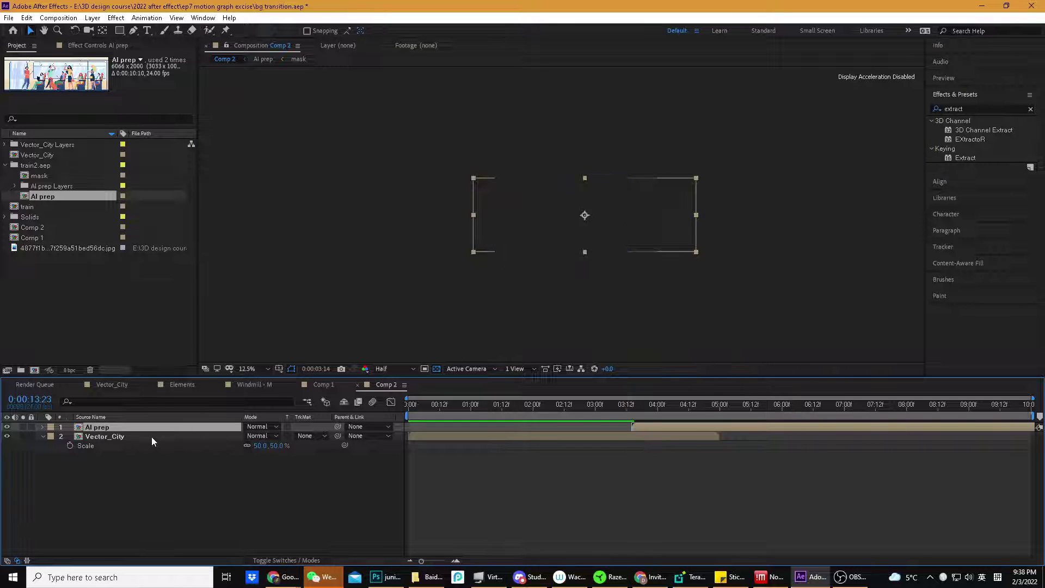
pyautogui.press('p')
pyautogui.click(70, 436)
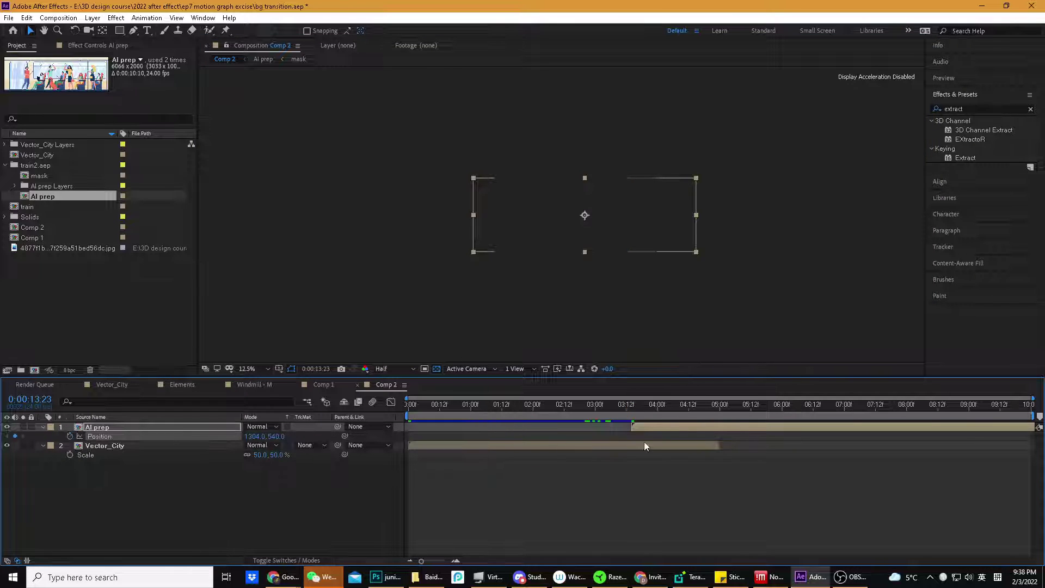
pyautogui.click(632, 406)
pyautogui.click(15, 436)
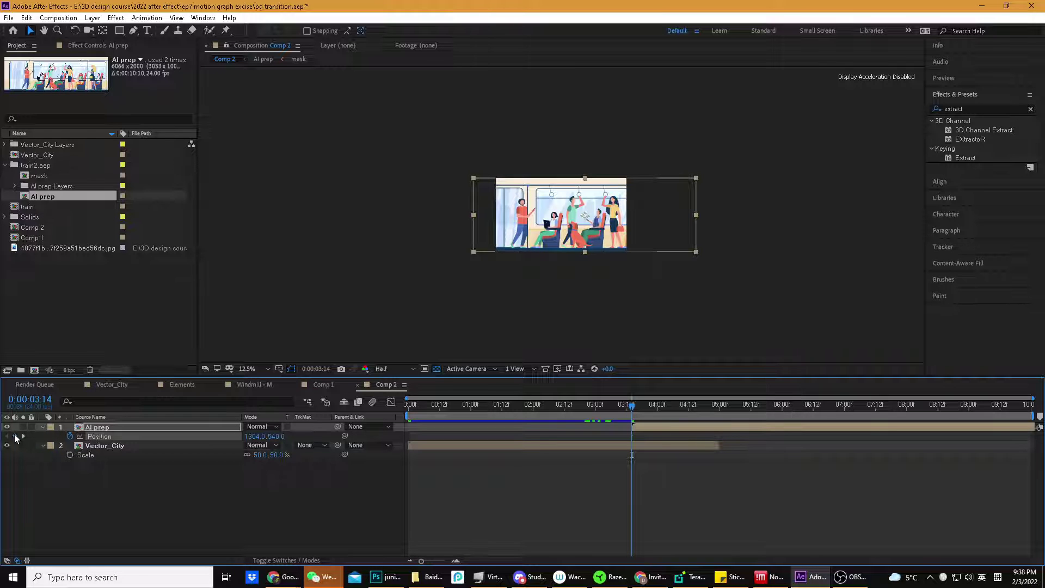
# At 0:00:04:23, shift AI prep to the left to keyframe its end position, and preview Comp 2 from the start
pyautogui.click(717, 406)
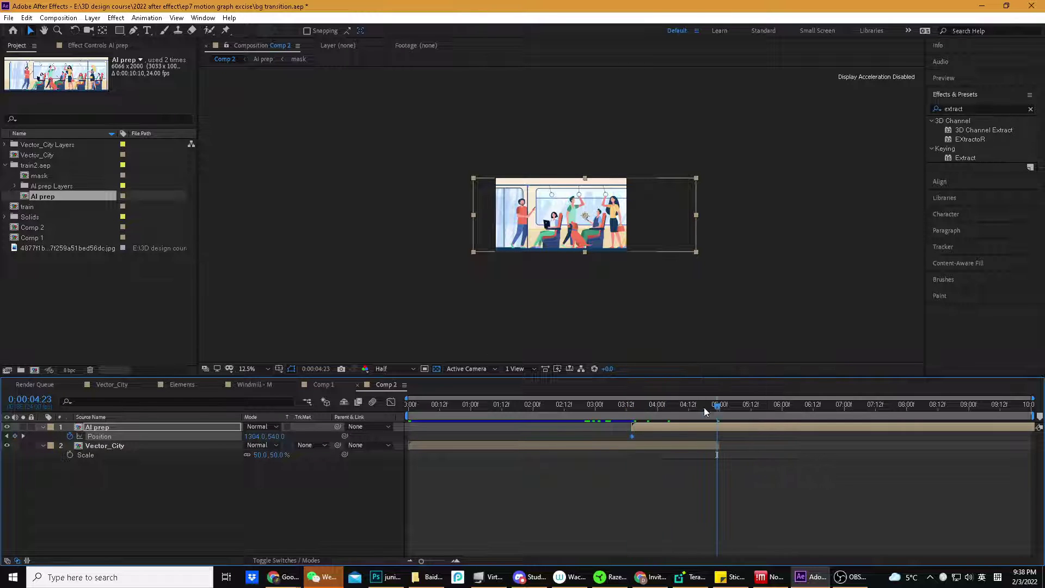
pyautogui.moveTo(583, 238); pyautogui.dragTo(551, 231)
pyautogui.click(534, 399)
pyautogui.press('Home')
pyautogui.press('space')
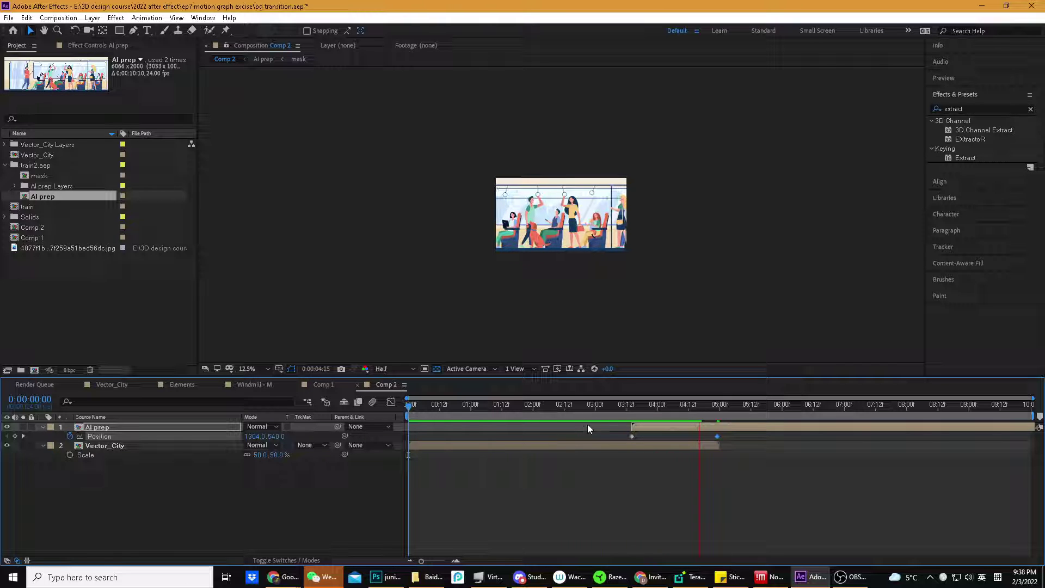
# Move AI prep's left-shifted Position keyframe from 0:00:04:23 to the end of Comp 2 to slow the pan, and preview from the start
pyautogui.click(717, 436)
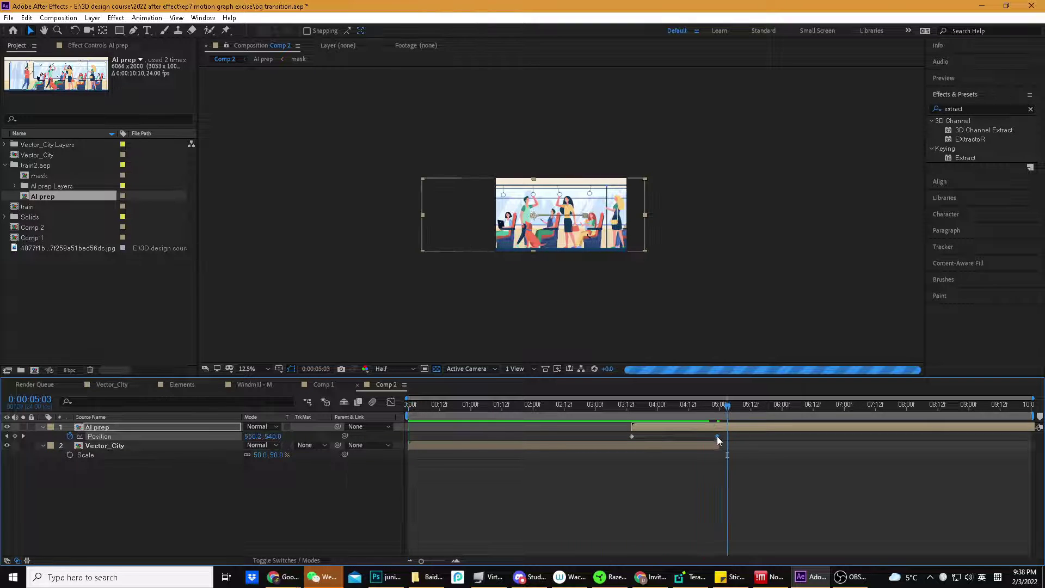
pyautogui.moveTo(717, 436); pyautogui.dragTo(1033, 436)
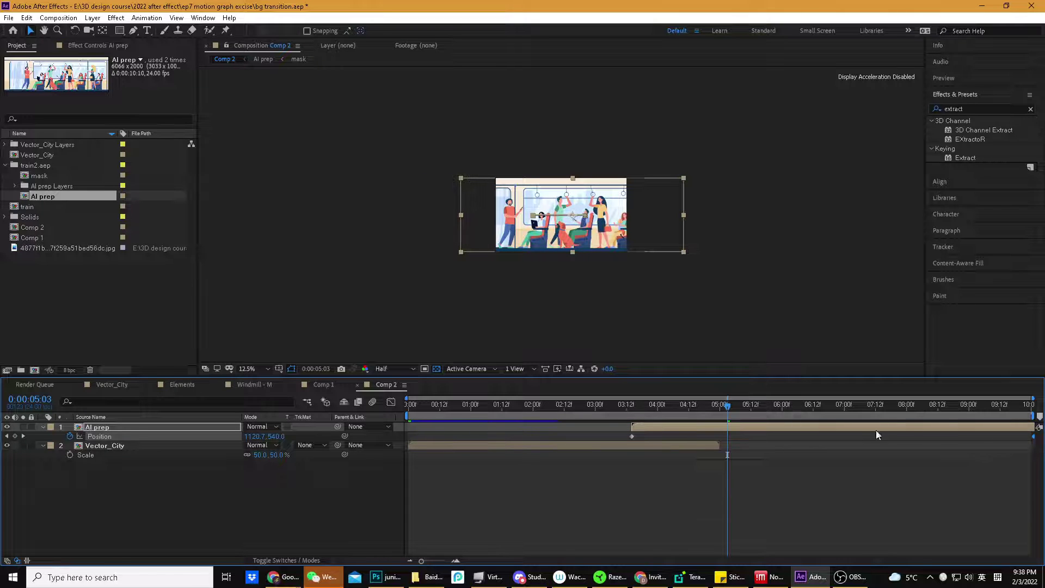
pyautogui.press('Home')
pyautogui.press('space')
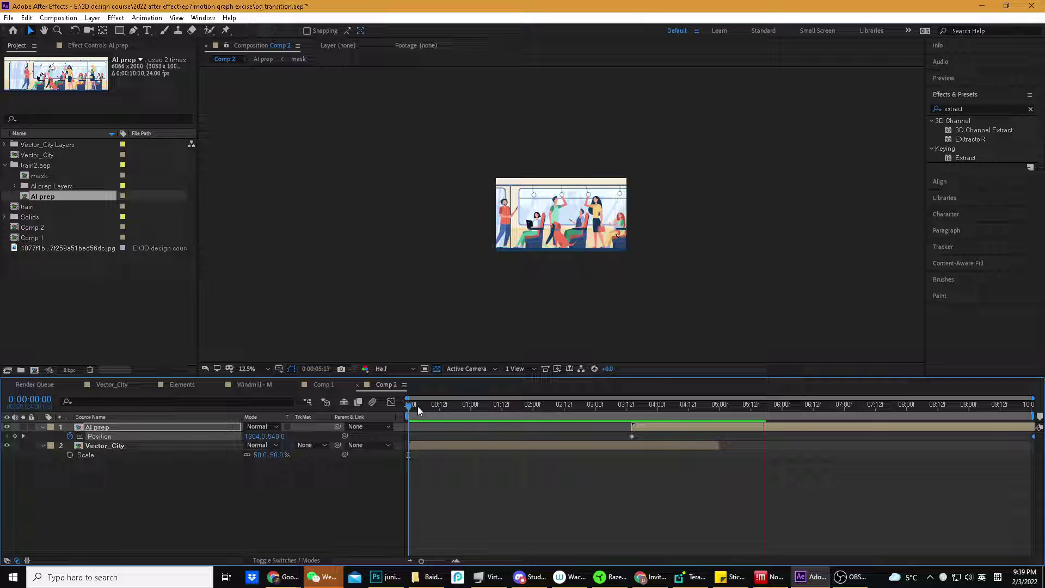
# Examine the switch from landscape to carriage interior and AI prep's slow pan, magnifying the preview to 50% and playing from 0:00:05:23
pyautogui.moveTo(667, 409); pyautogui.dragTo(1024, 439)
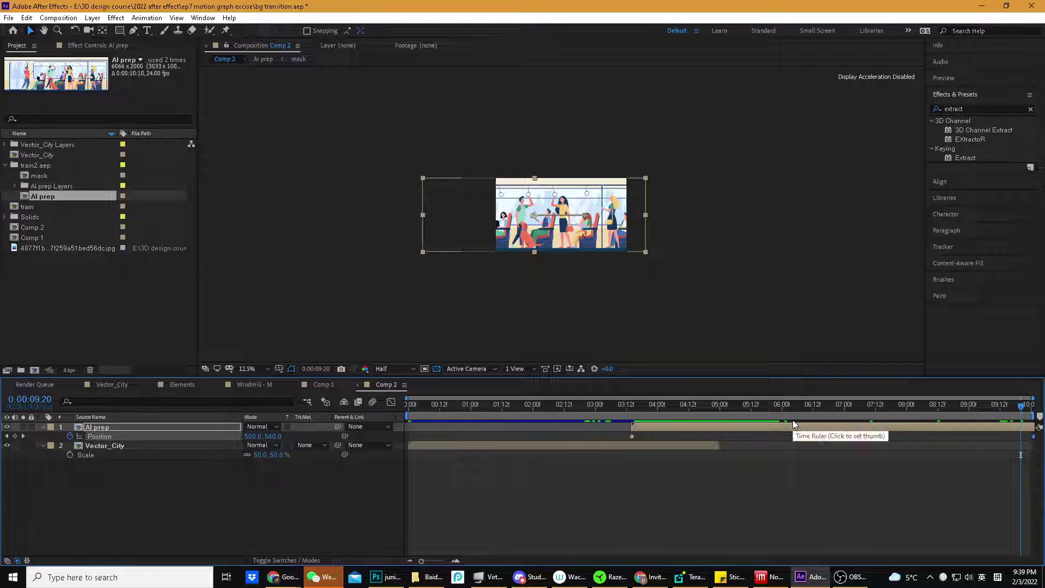
pyautogui.click(616, 409)
pyautogui.moveTo(617, 411); pyautogui.dragTo(815, 430)
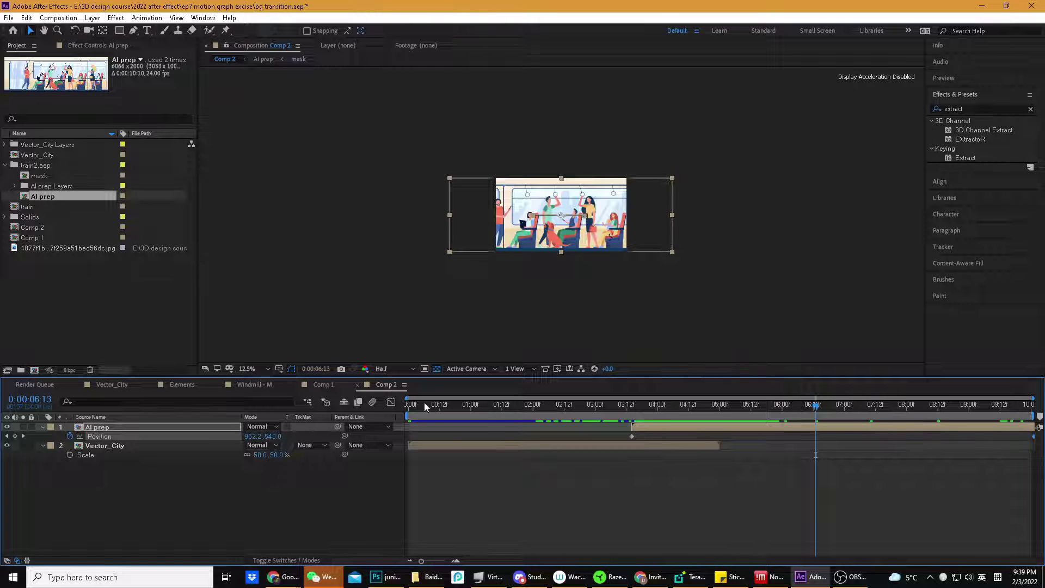
pyautogui.moveTo(599, 406)
pyautogui.mouseDown()
pyautogui.moveTo(570, 409)
pyautogui.moveTo(579, 413)
pyautogui.mouseUp()
pyautogui.moveTo(599, 414)
pyautogui.mouseDown()
pyautogui.moveTo(466, 405)
pyautogui.moveTo(592, 414)
pyautogui.mouseUp()
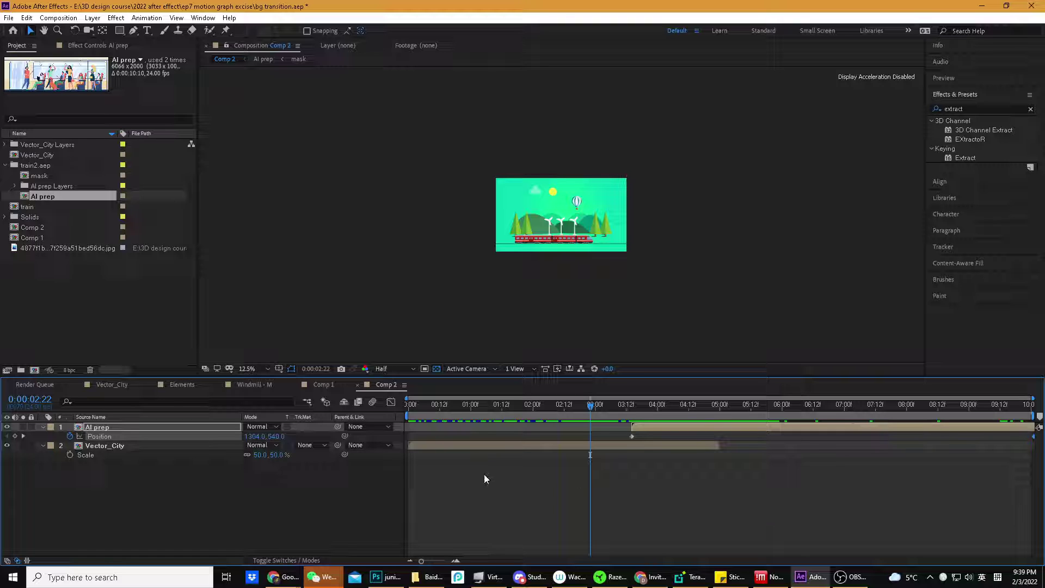
pyautogui.moveTo(691, 418); pyautogui.dragTo(774, 418)
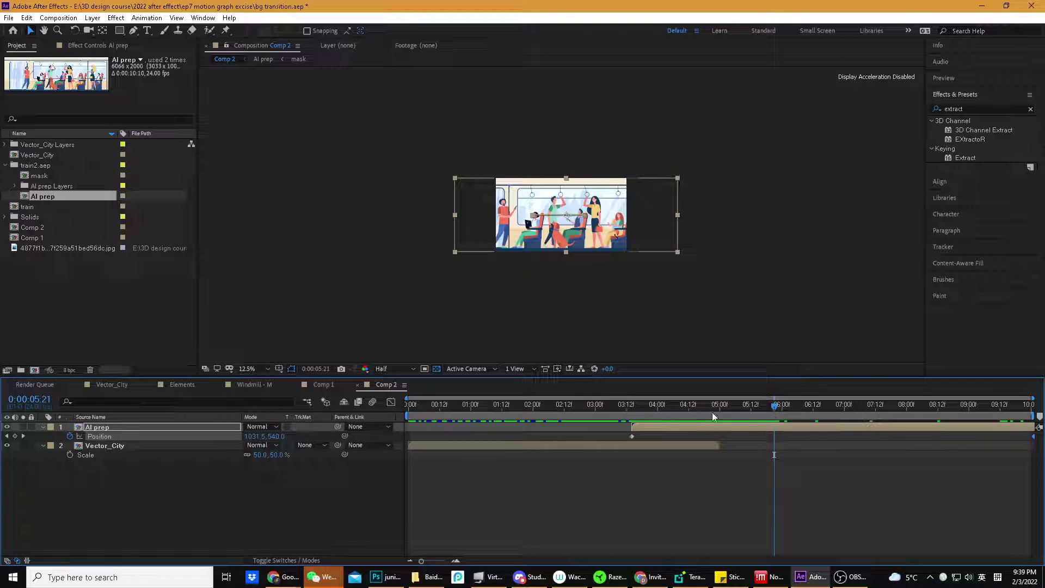
pyautogui.press('.')
pyautogui.press('.')
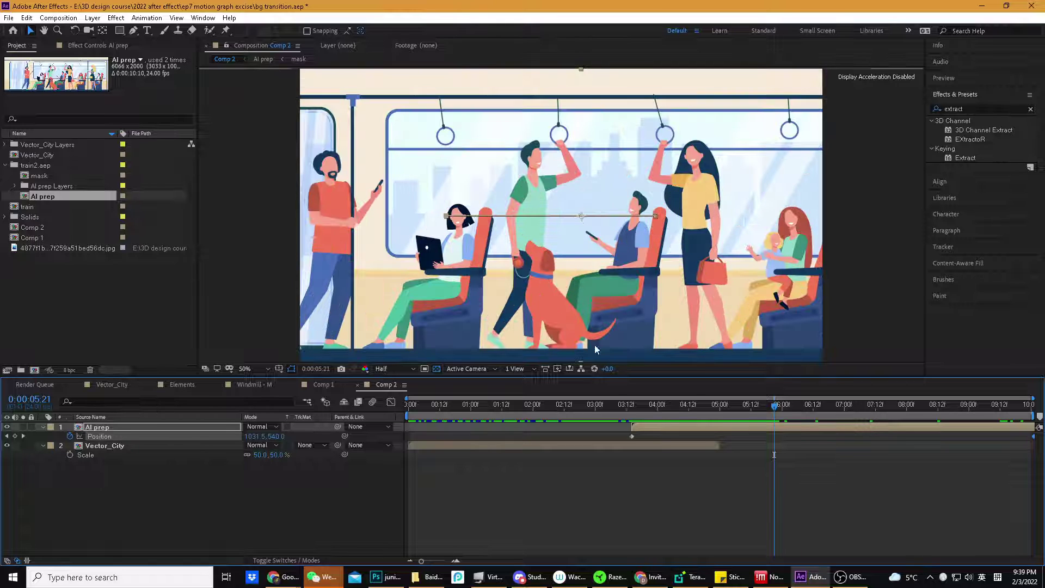
pyautogui.moveTo(805, 406); pyautogui.dragTo(781, 421)
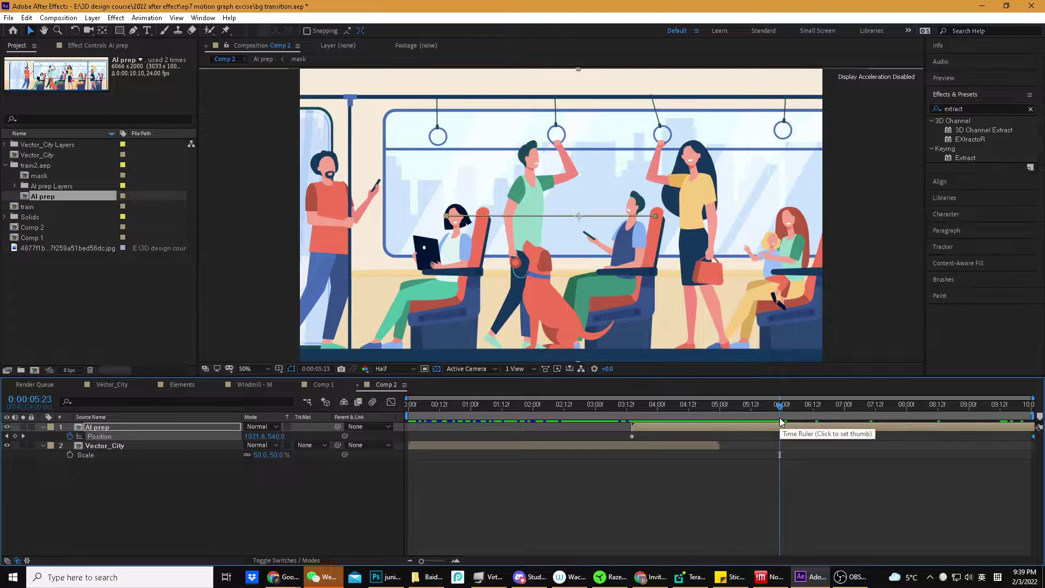
pyautogui.press('space')
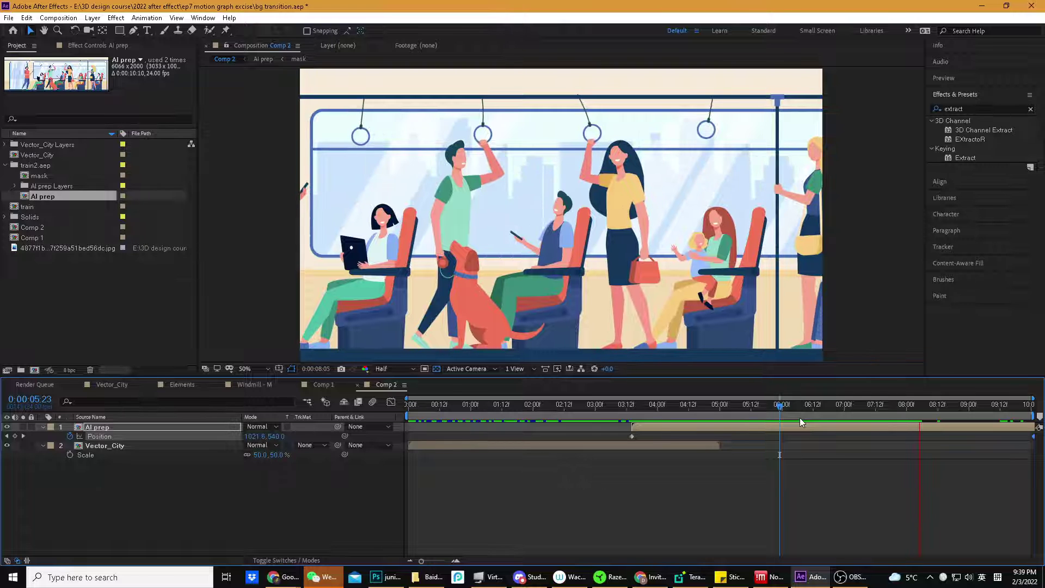
# Play Comp 2 from the beginning at 50% magnification and review the carriage interior up to 0:00:06:06
pyautogui.click(717, 408)
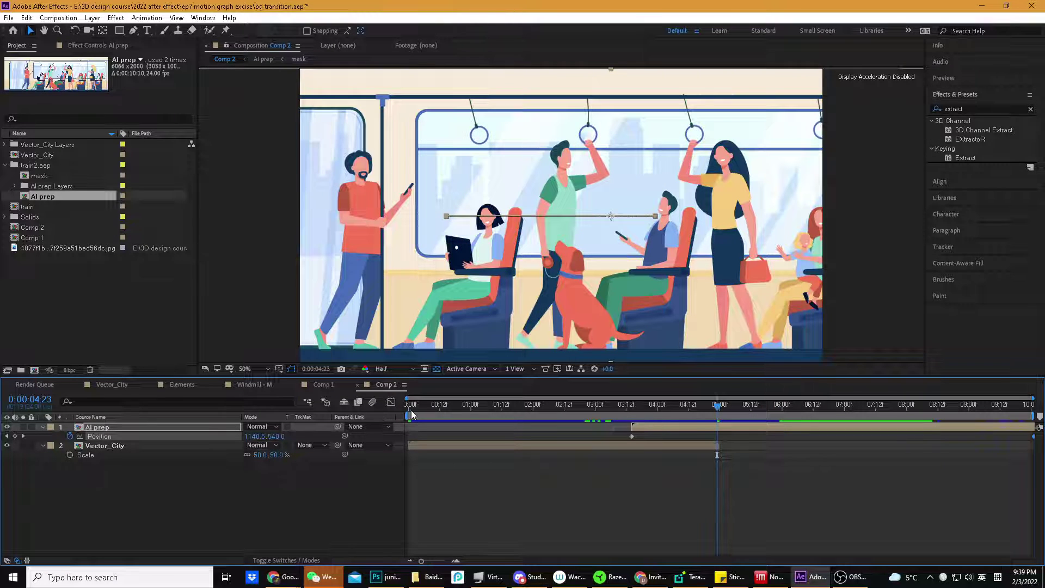
pyautogui.click(409, 409)
pyautogui.press('space')
pyautogui.moveTo(472, 406); pyautogui.dragTo(797, 407)
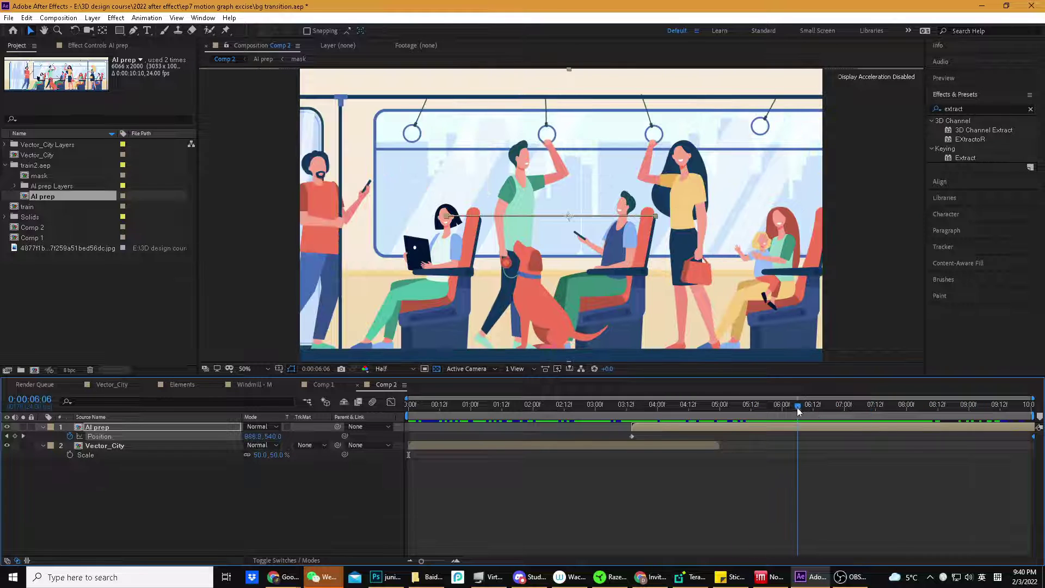
pyautogui.click(220, 515)
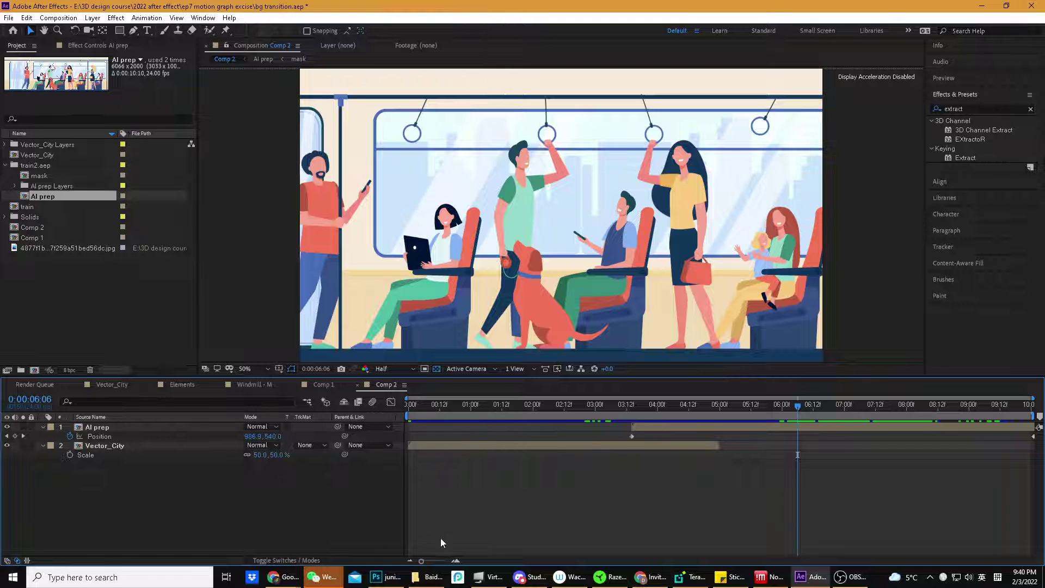
# Switch to the Study Room 1 call in Discord and open the system calendar to check the February 2022 dates
pyautogui.click(525, 576)
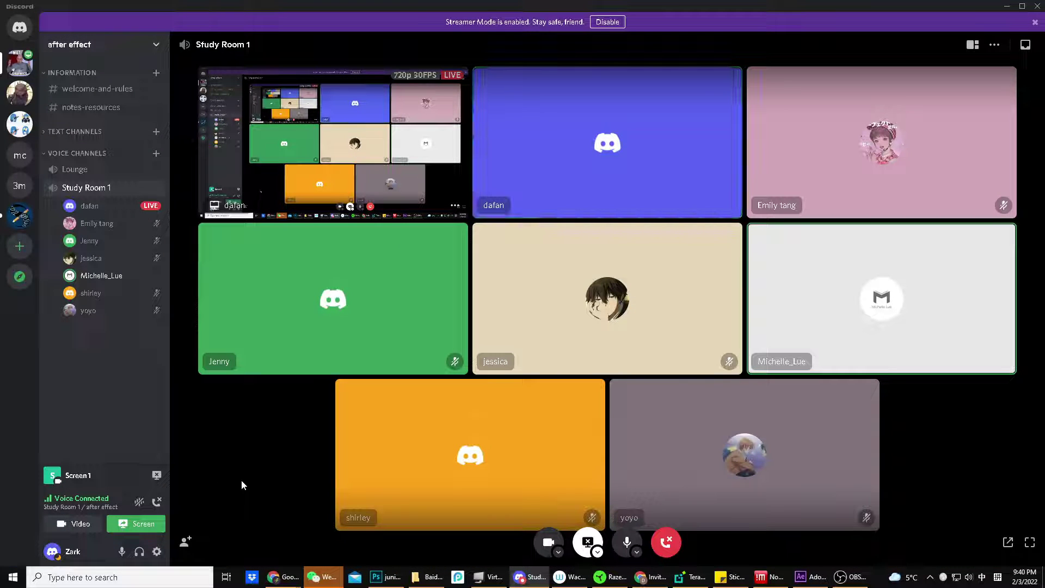
pyautogui.click(1024, 576)
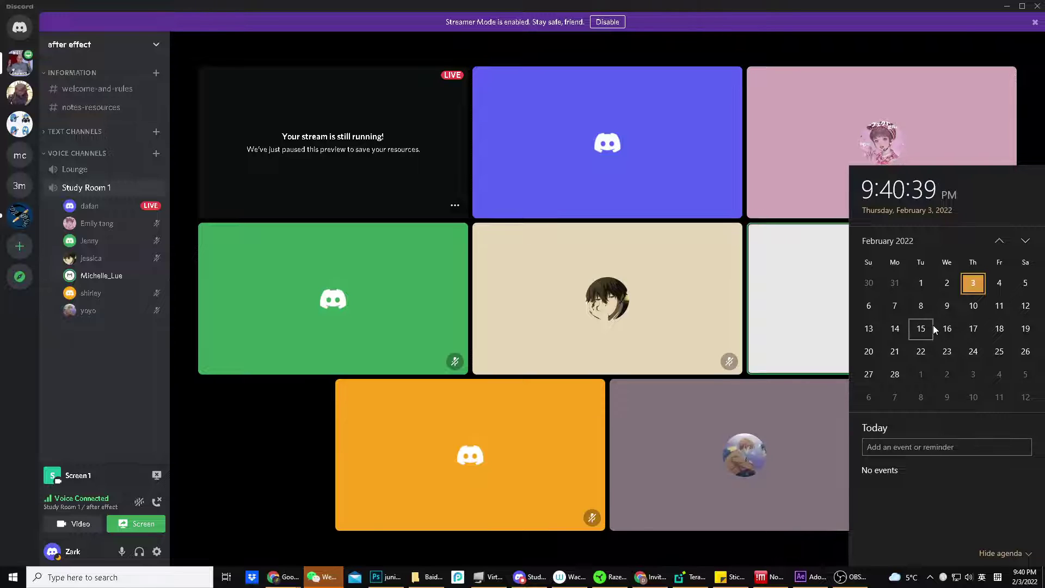
pyautogui.moveTo(810, 263)
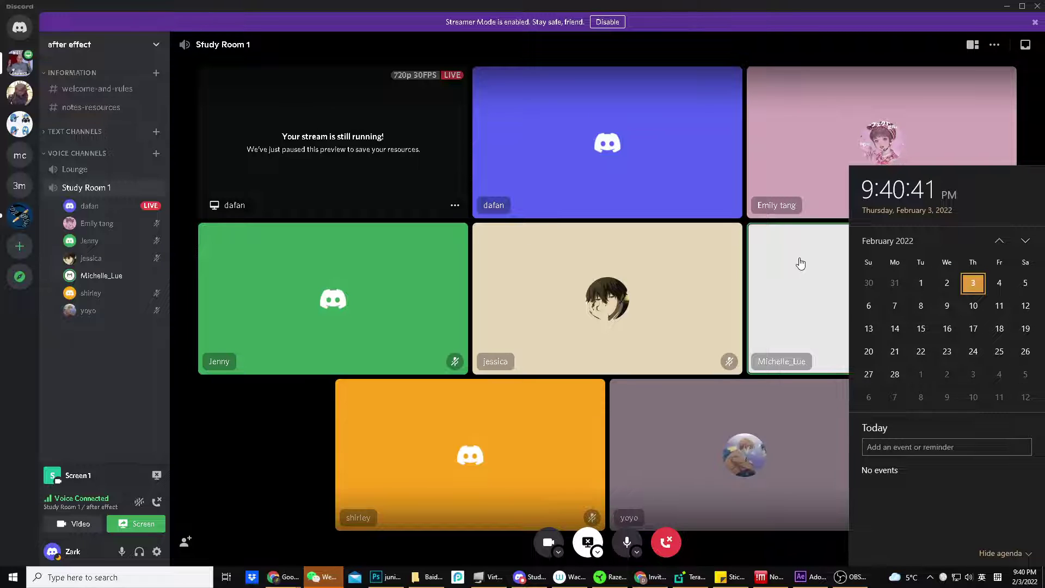